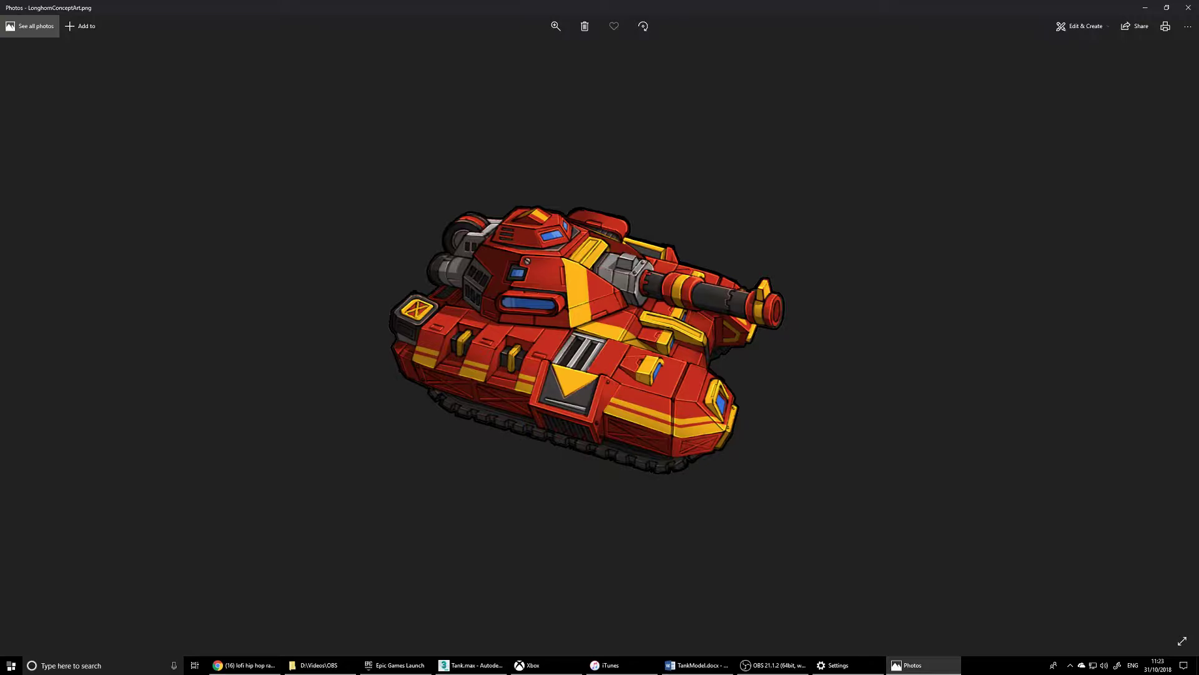
Close the tank concept art image.
click(1188, 8)
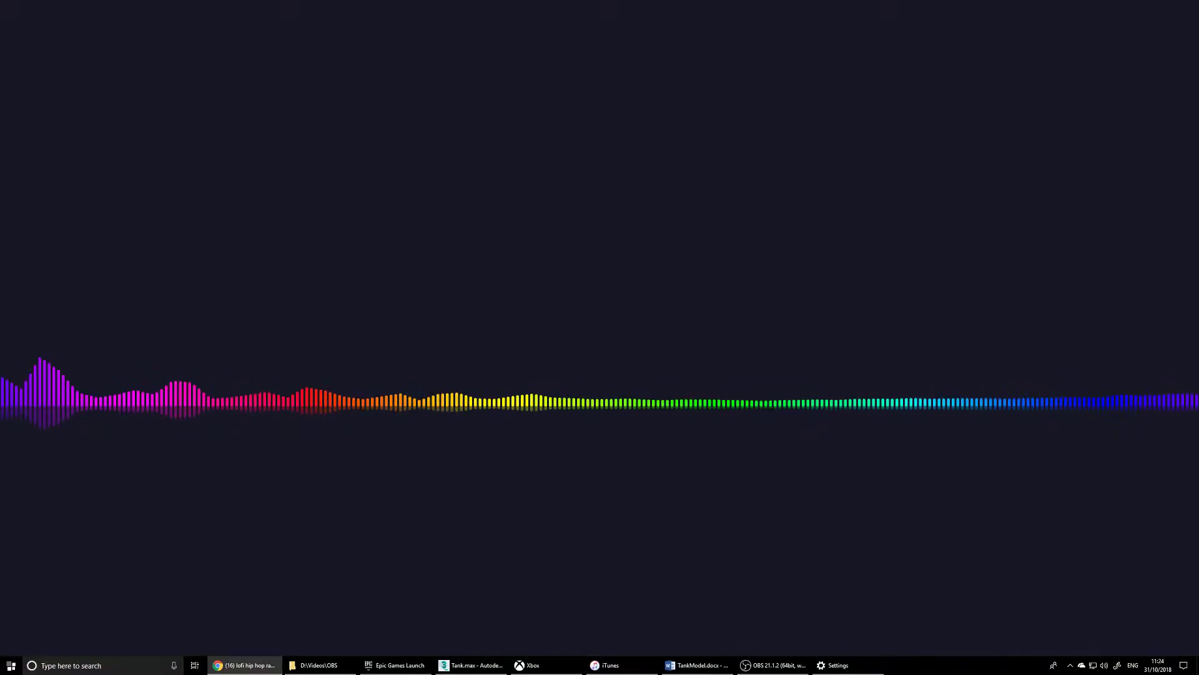
click(443, 226)
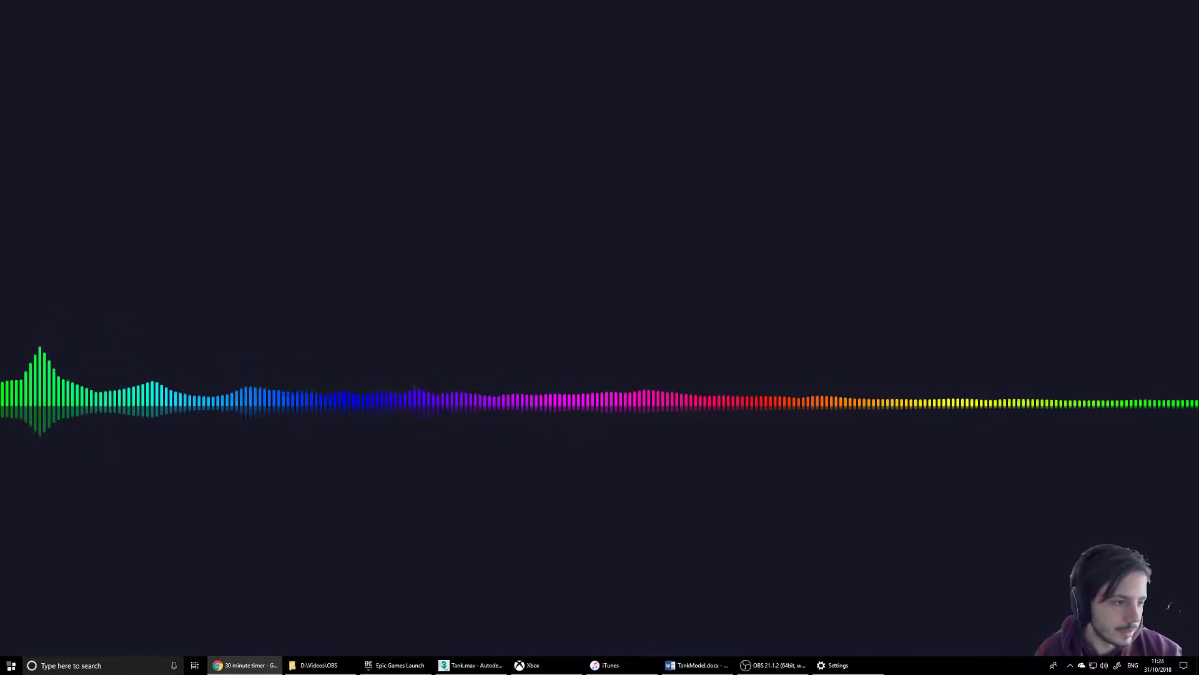
click(794, 584)
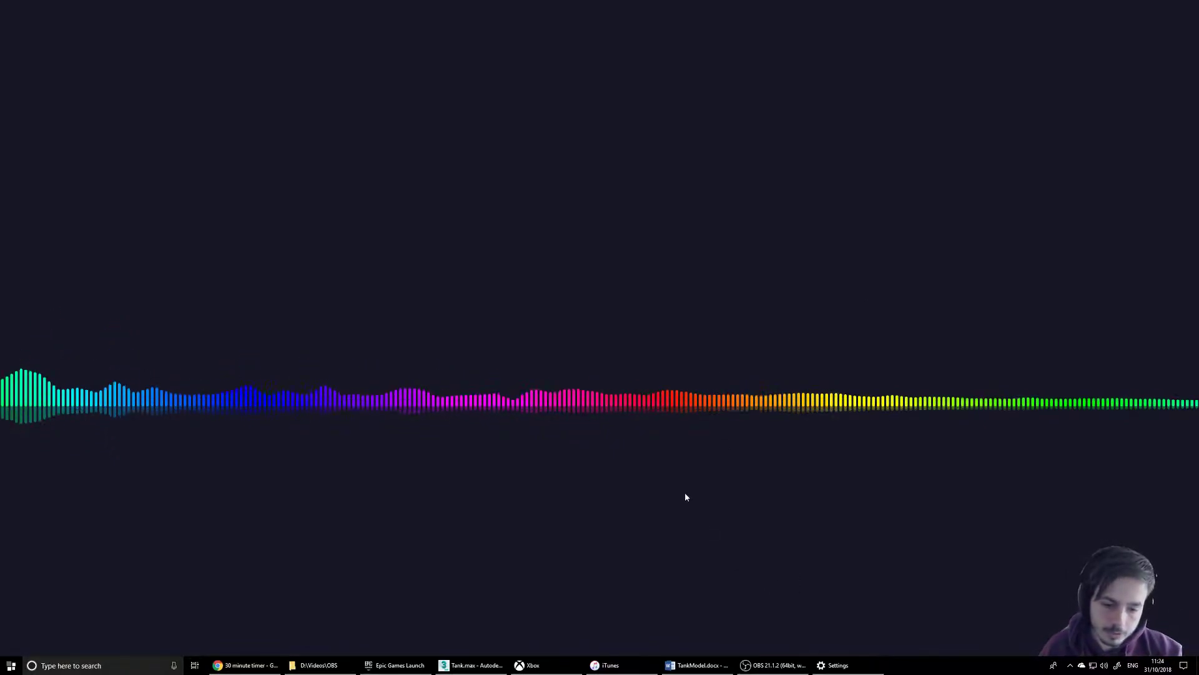
Switch to 3ds Max and examine the two tank models from several angles in the Perspective view.
click(473, 664)
alt+middle_drag(757, 432, 769, 375)
scroll(777, 375, up, 6)
alt+middle_drag(864, 403, 907, 475)
drag(907, 475, 531, 241)
middle_drag(805, 349, 663, 338)
click(883, 323)
middle_drag(827, 373, 946, 373)
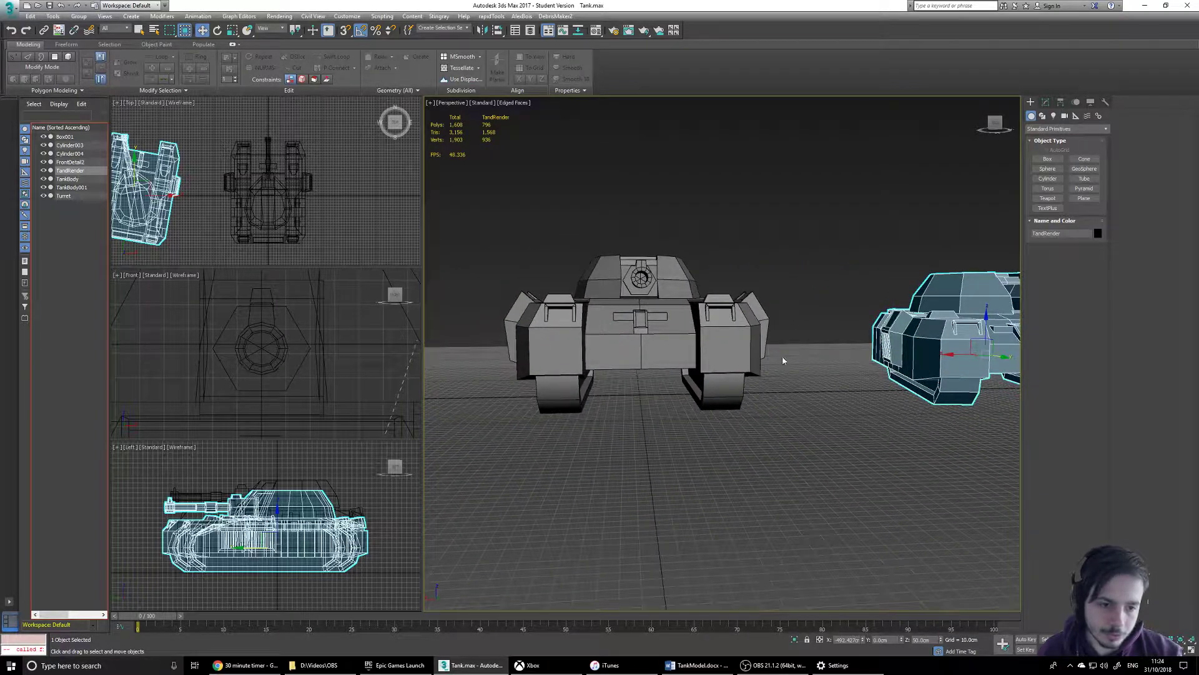
click(723, 319)
alt+middle_drag(723, 320, 534, 408)
alt+middle_drag(724, 398, 727, 349)
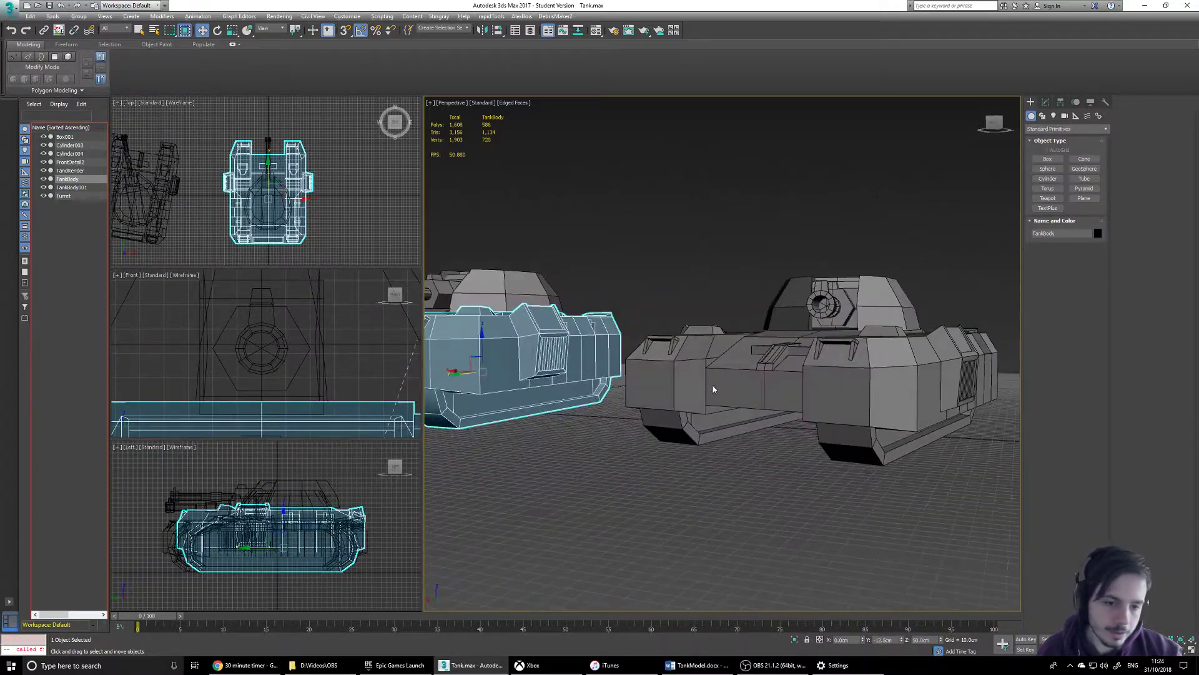
Delete the duplicate TandRender tank standing beside the main tank.
click(775, 408)
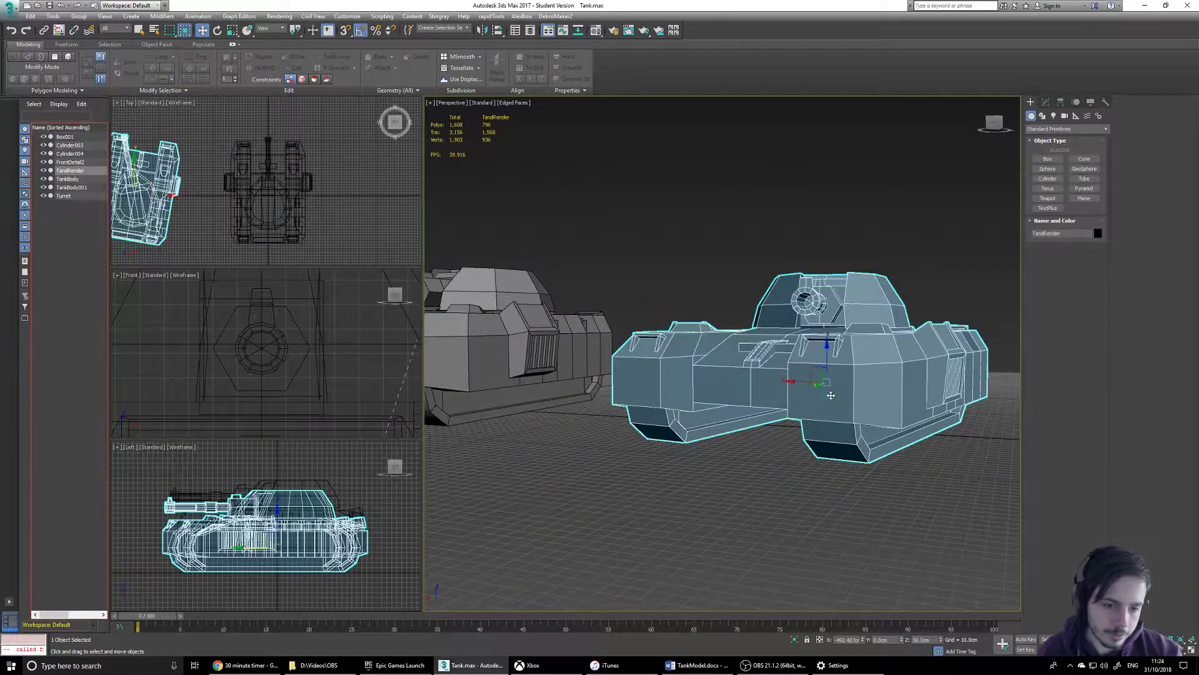
alt+middle_drag(828, 394, 972, 447)
scroll(972, 447, down, 5)
middle_drag(868, 458, 696, 377)
middle_drag(603, 513, 718, 533)
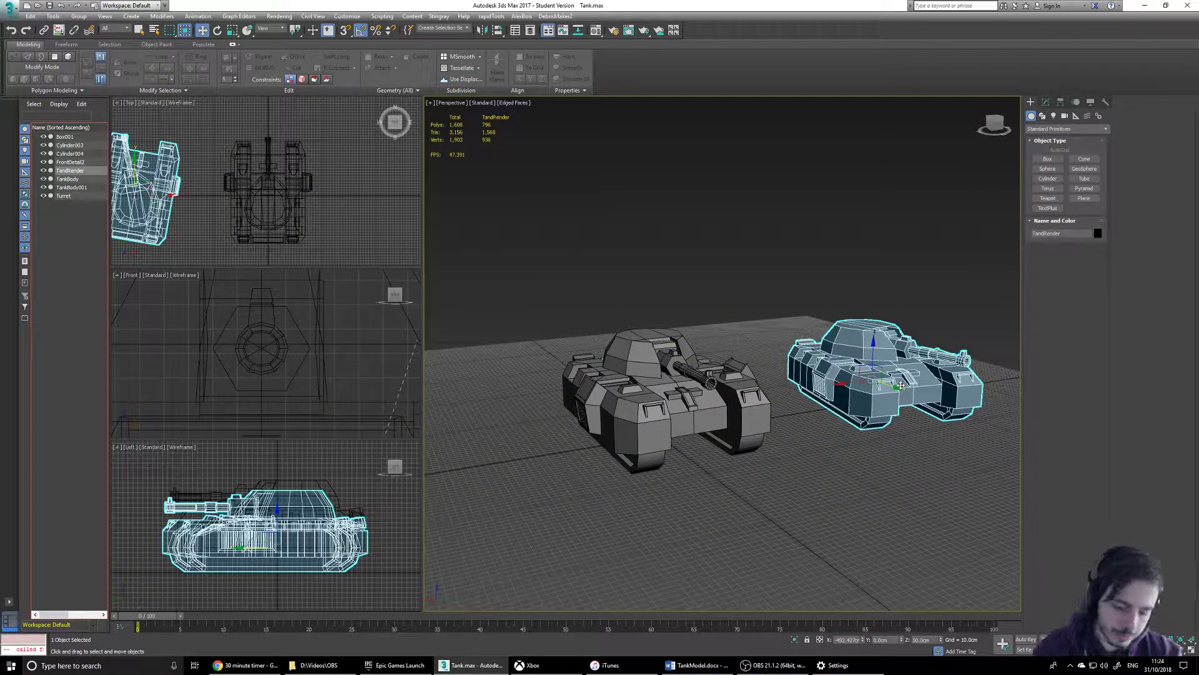
key(Delete)
click(719, 411)
click(800, 518)
drag(508, 269, 799, 395)
click(803, 396)
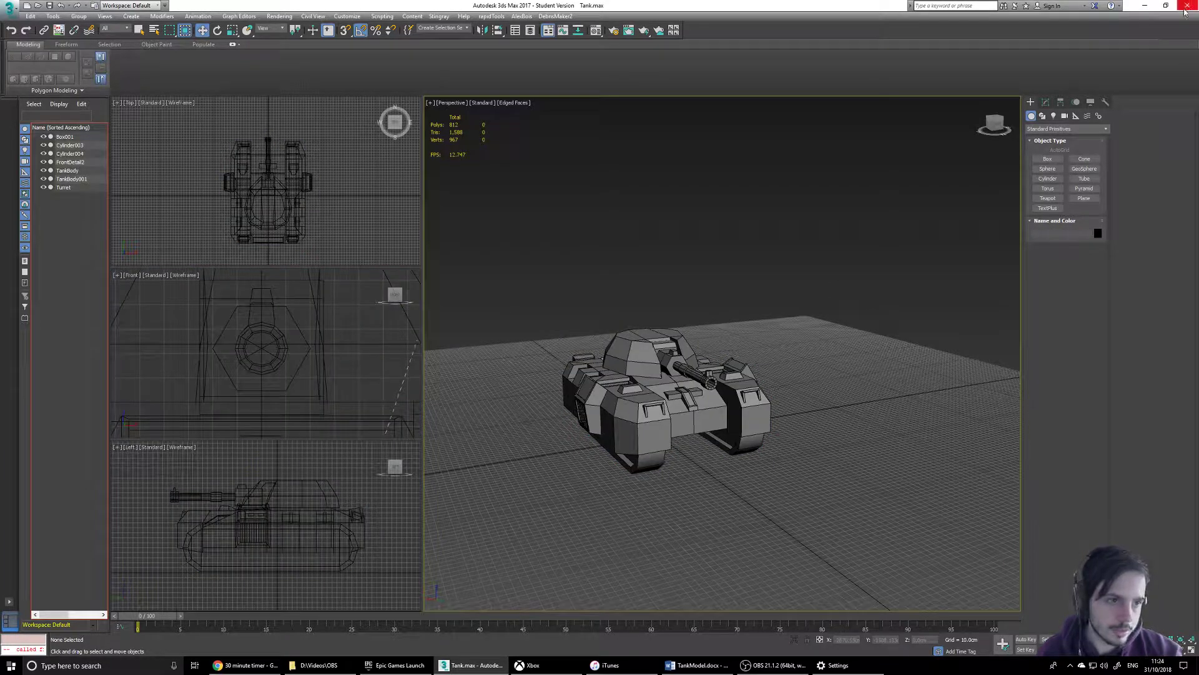
Close the Tank.max session and launch 3ds Max 2017 again for a fresh scene.
click(1184, 12)
click(592, 348)
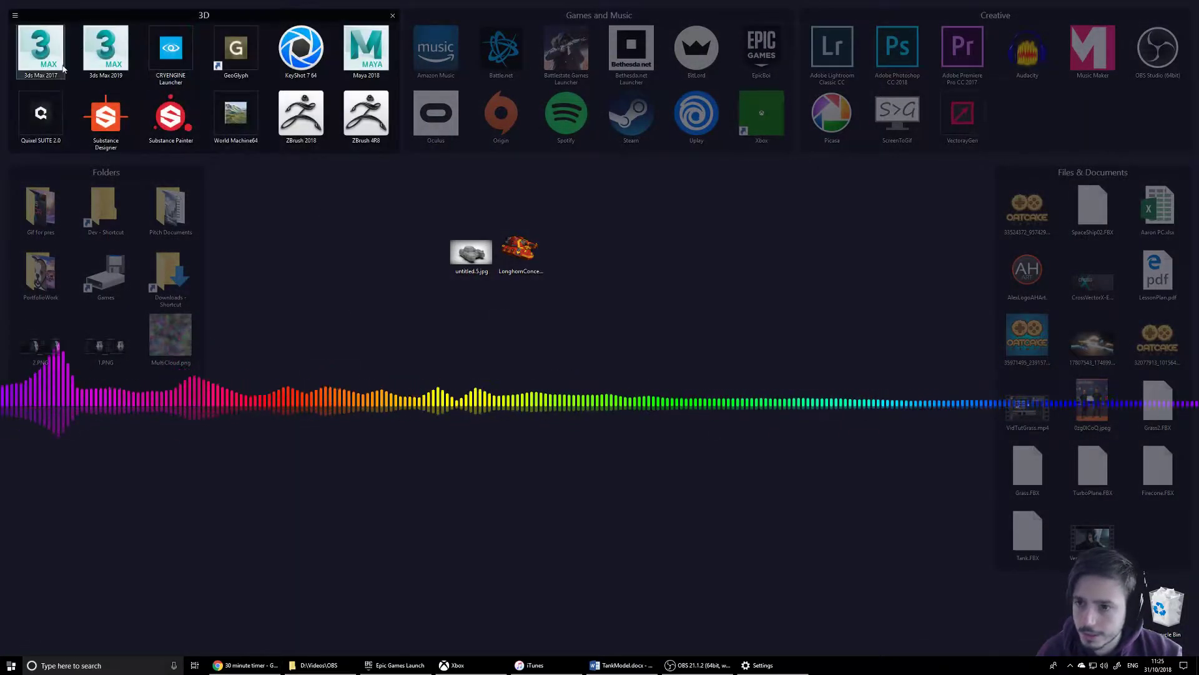
double_click(61, 59)
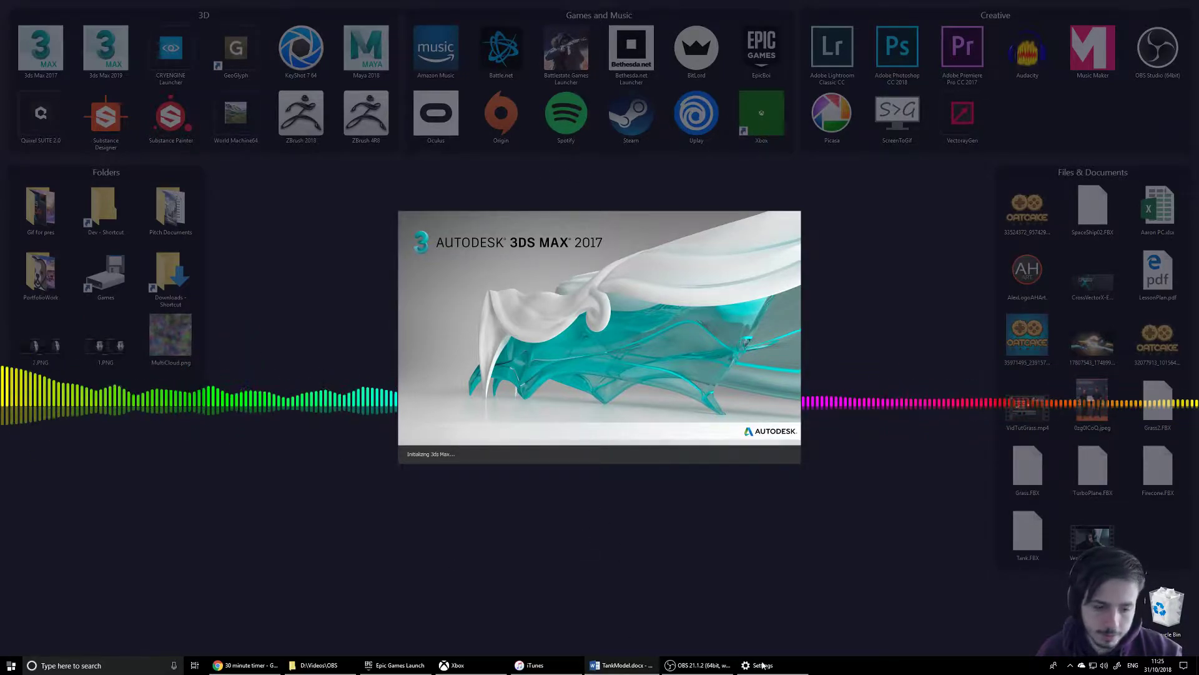
Bring up the TankModel.docx guide in Word, maximize its window and enlarge the page view to 100%.
click(622, 665)
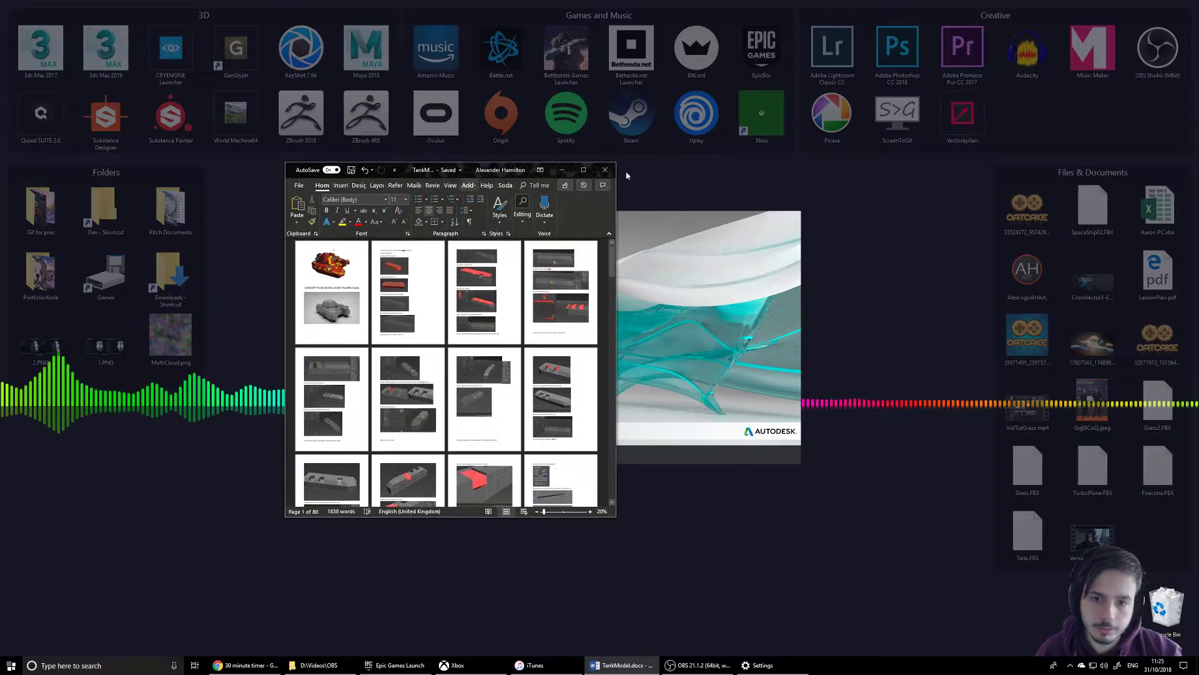
click(586, 169)
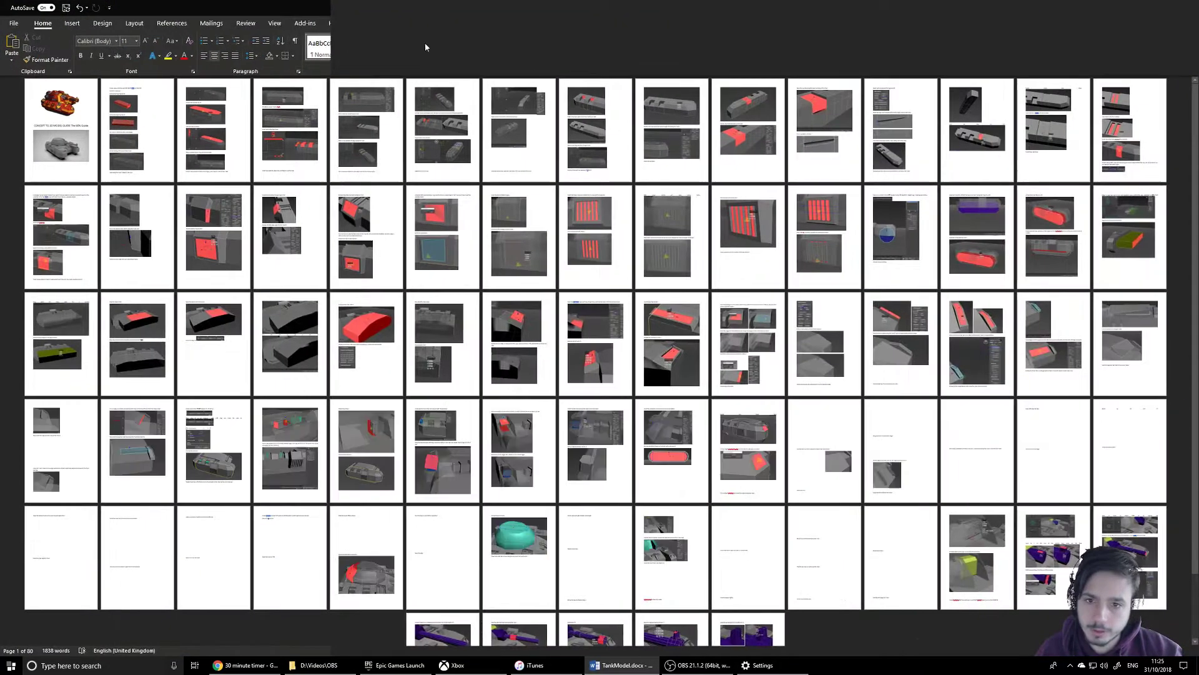
click(1180, 654)
click(1181, 653)
click(1180, 654)
click(1181, 653)
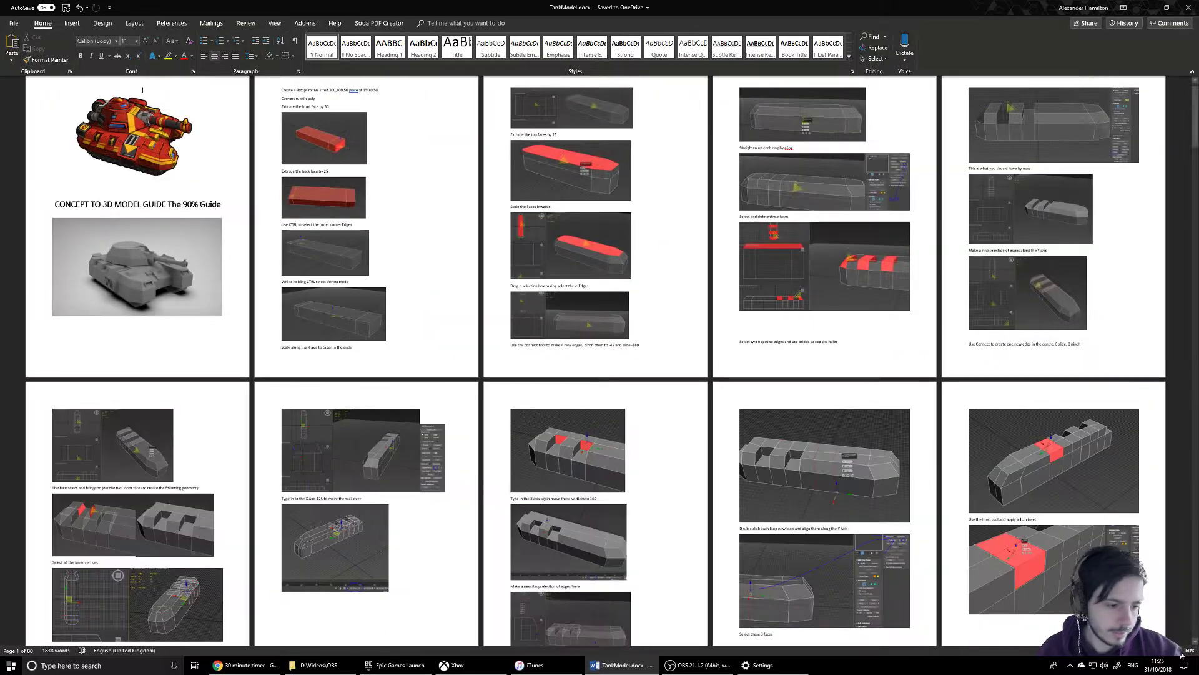
click(1180, 653)
click(1181, 653)
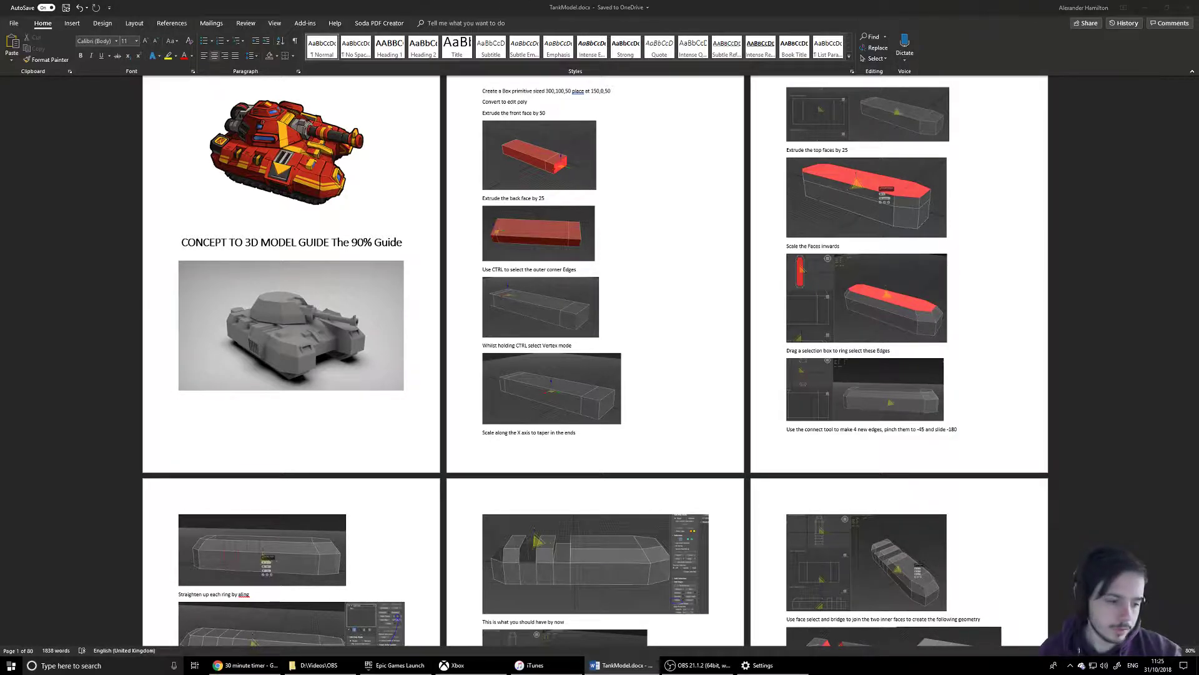
click(1181, 656)
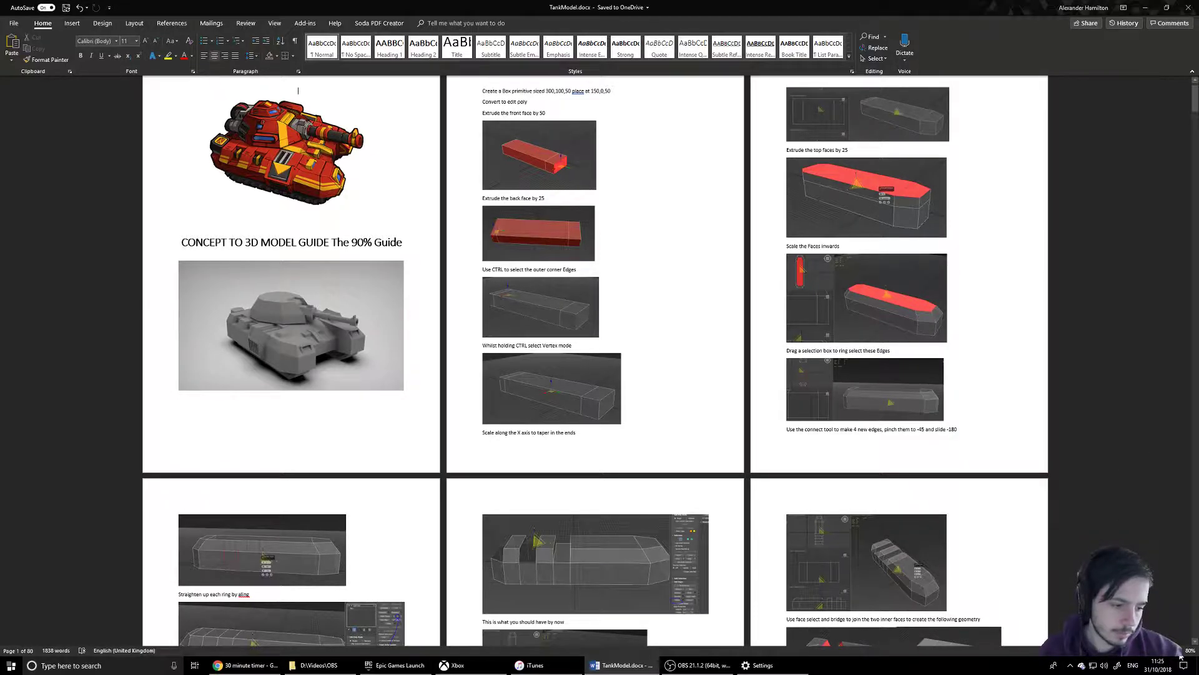
click(1179, 654)
click(1180, 654)
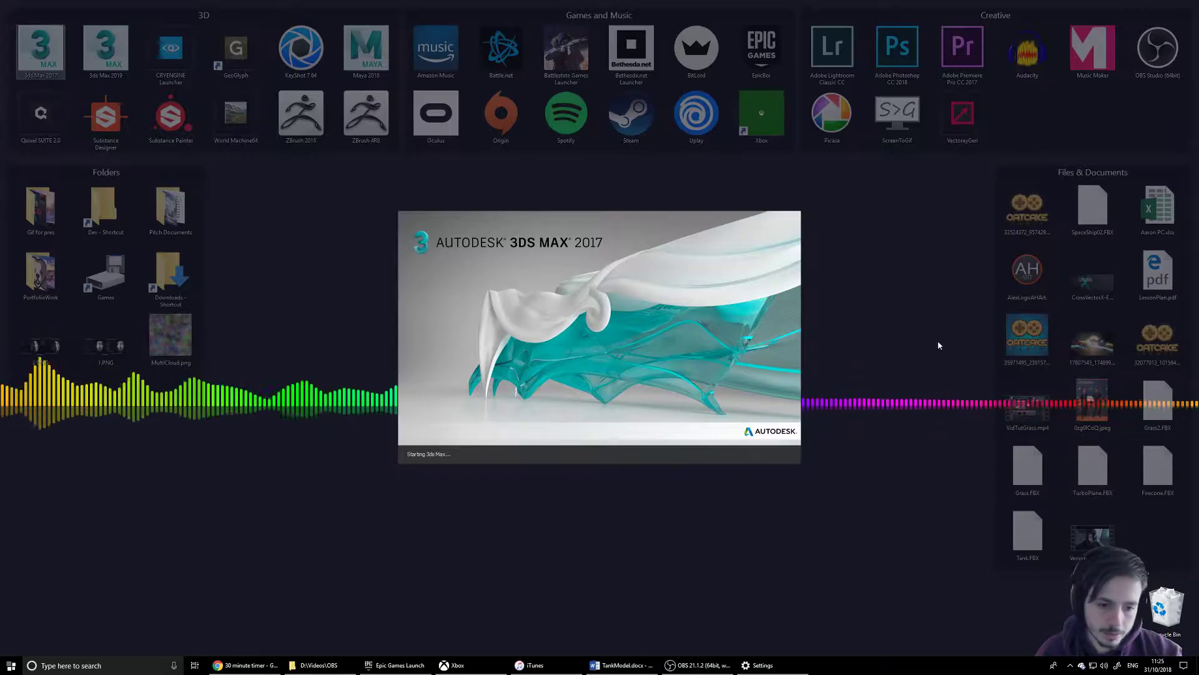
Move the Word guide window off this display onto the neighbouring monitor.
click(888, 343)
double_click(920, 623)
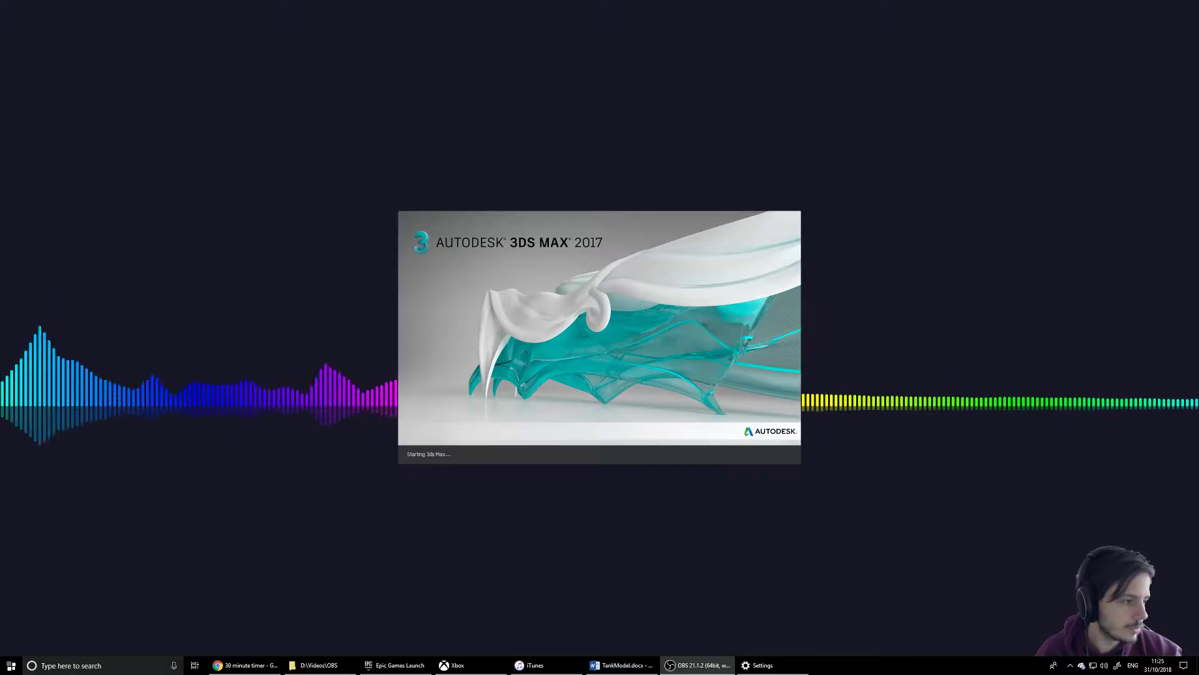
drag(0, 187, 575, 188)
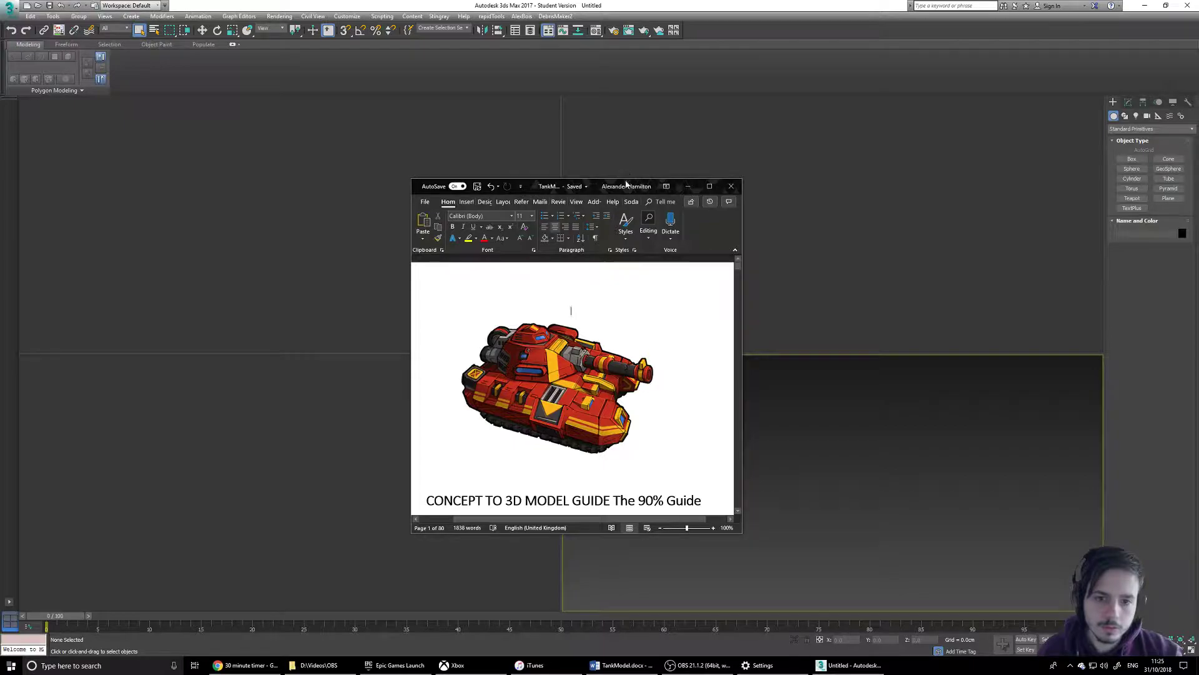
drag(627, 185, 1198, 187)
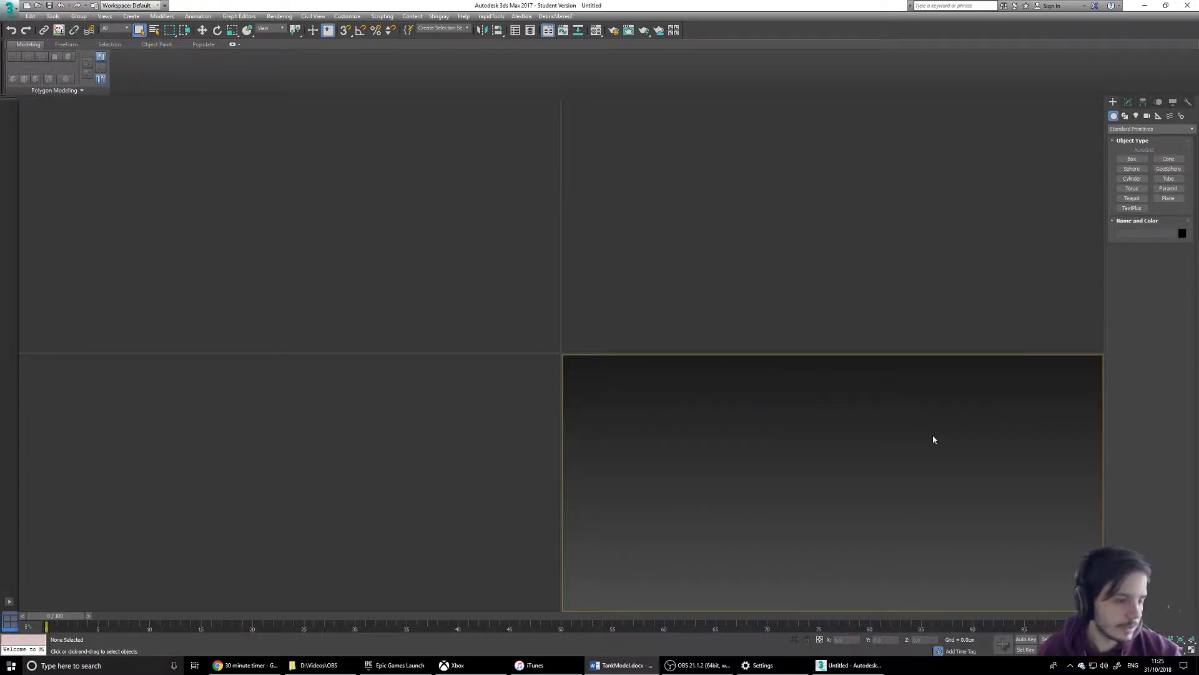
Close the running iTunes, Xbox and Epic Games Launcher programs.
right_click(560, 668)
click(517, 644)
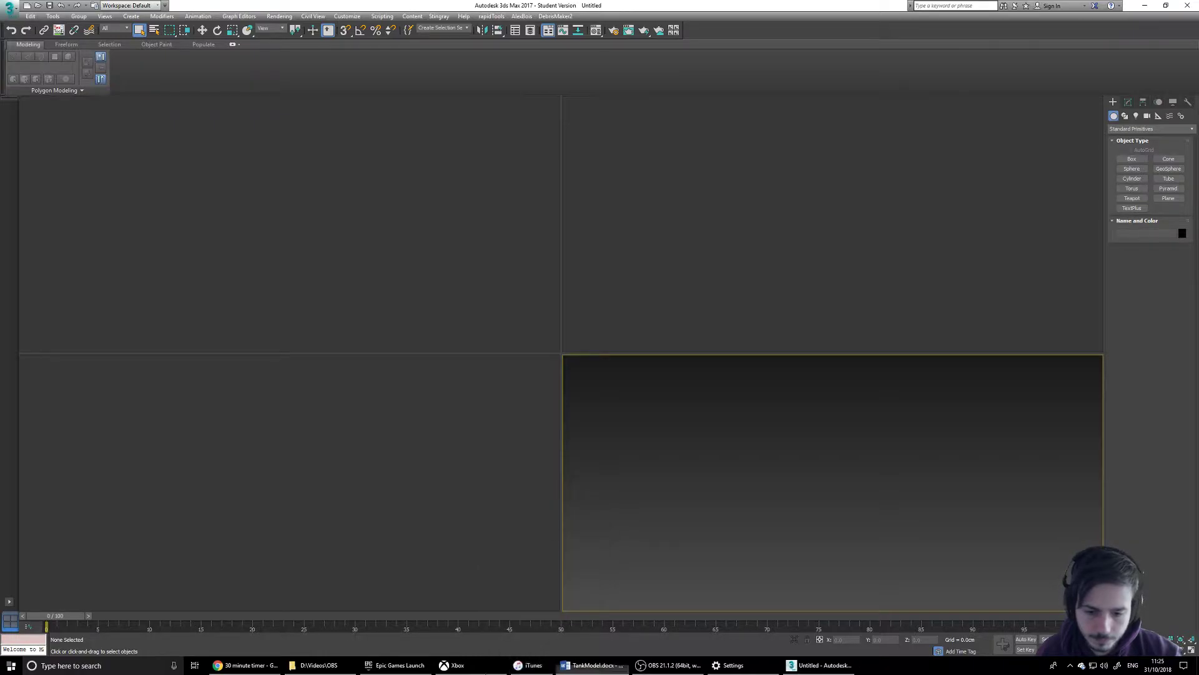
right_click(469, 668)
click(446, 644)
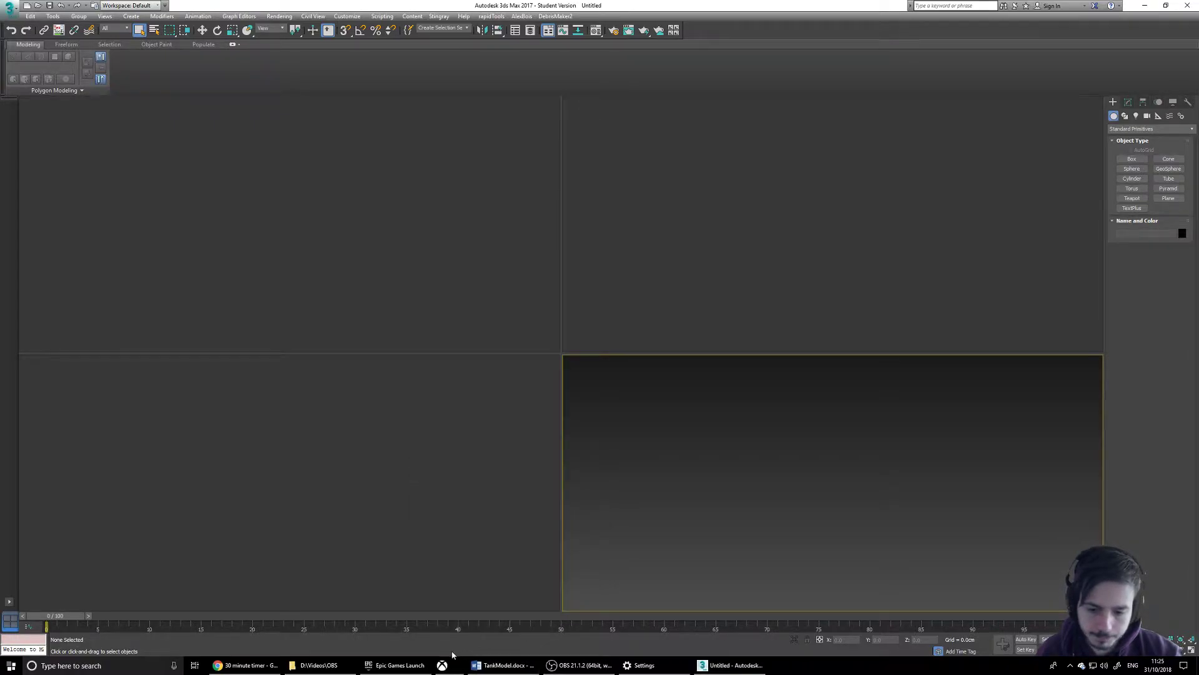
right_click(386, 669)
click(369, 643)
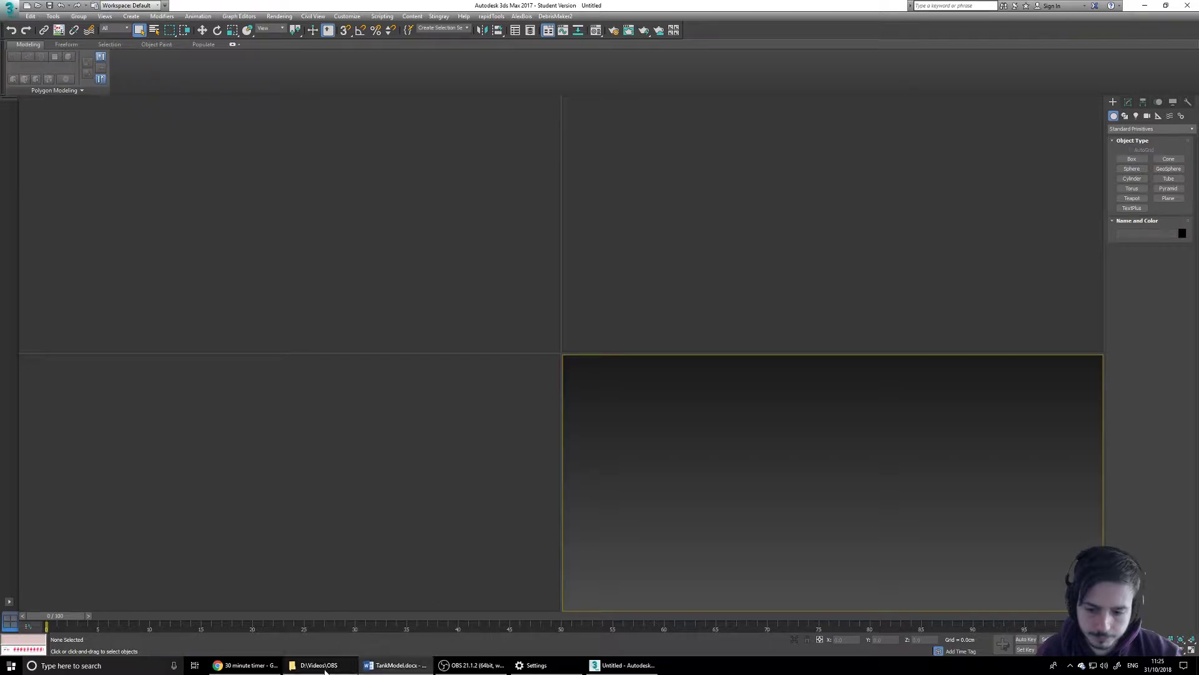
Dismiss the MAXScript FileIn exception and close the stingray_link.ms script editor.
mouse_move(329, 671)
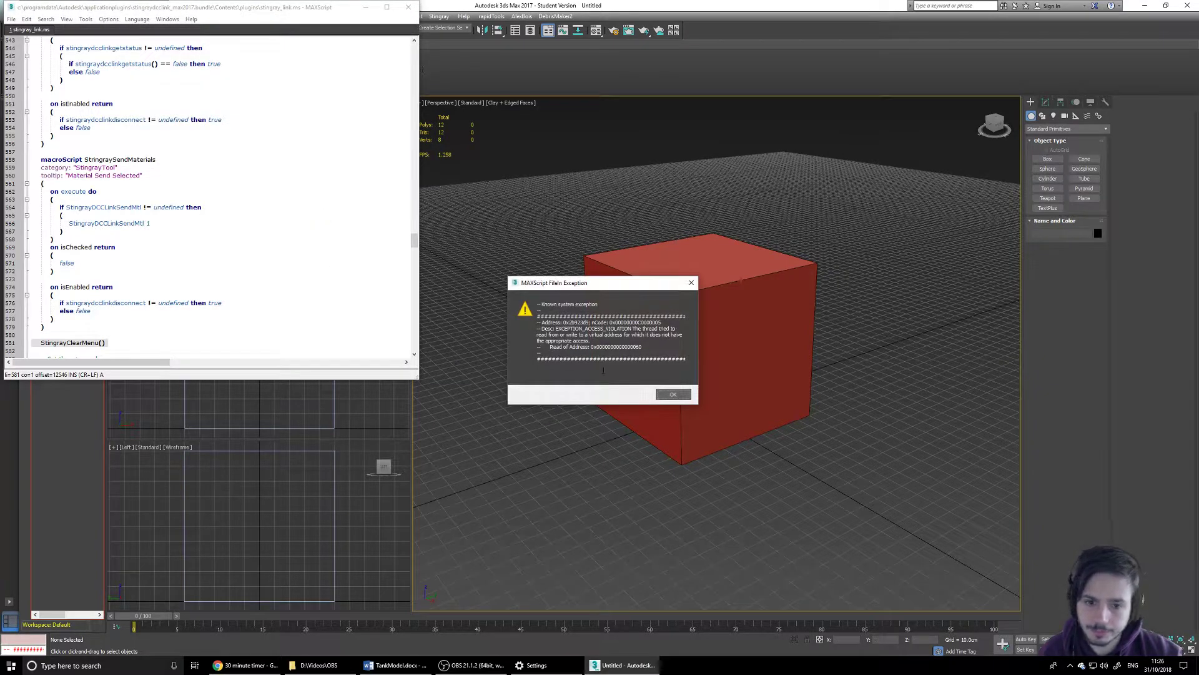
click(673, 394)
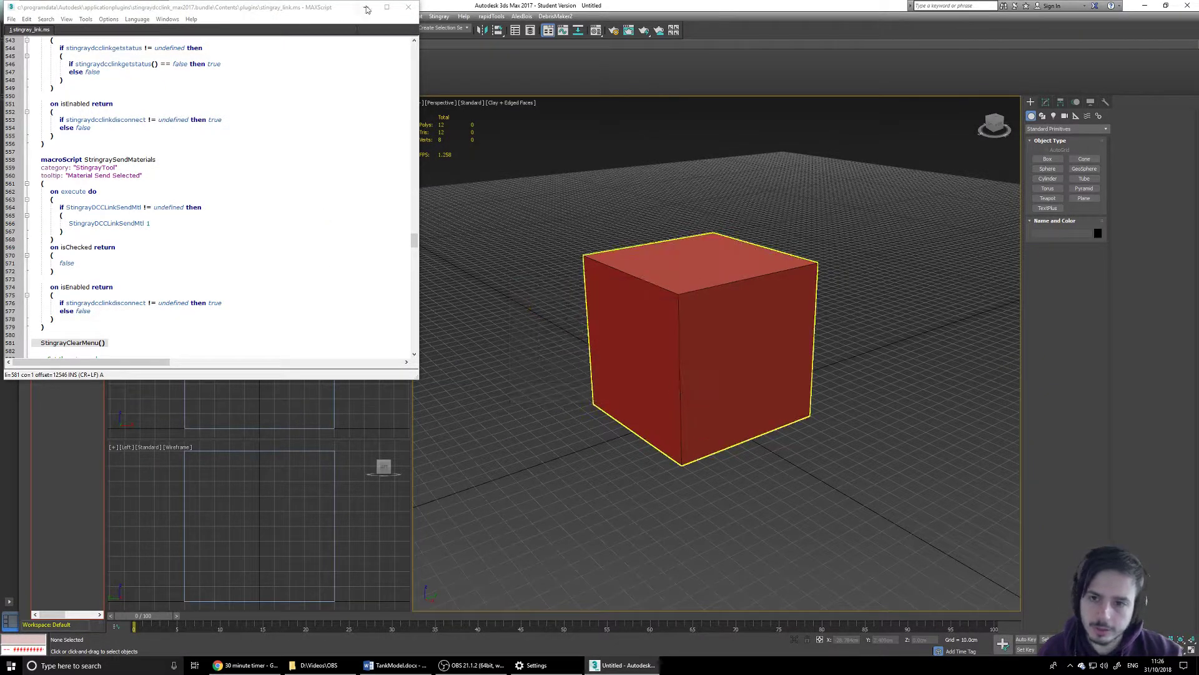
click(410, 8)
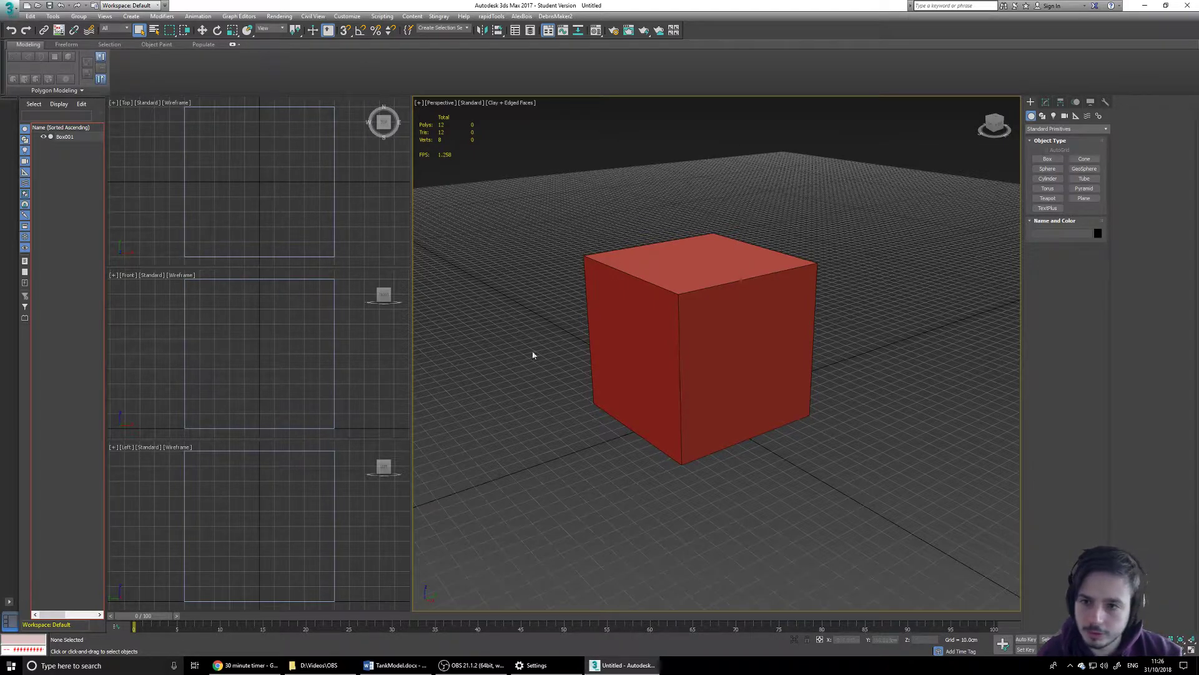
Review the default box in the Perspective, Top, Front and Left viewports, activating each orthographic view in turn.
click(649, 370)
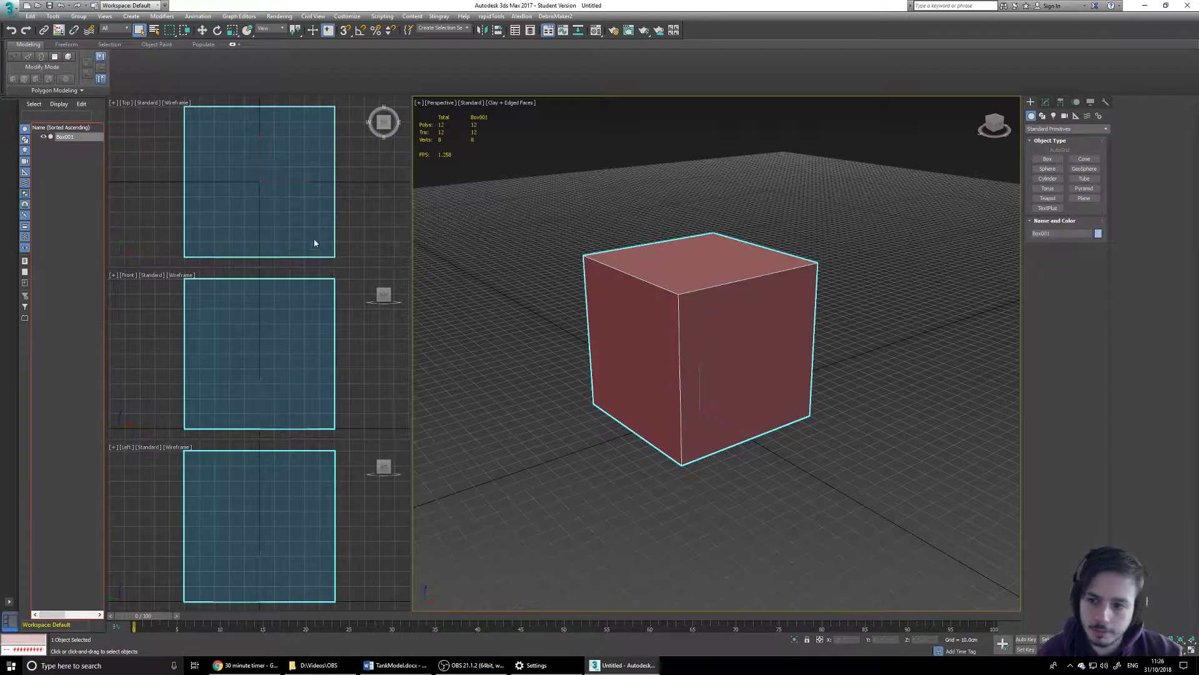
drag(454, 152, 417, 117)
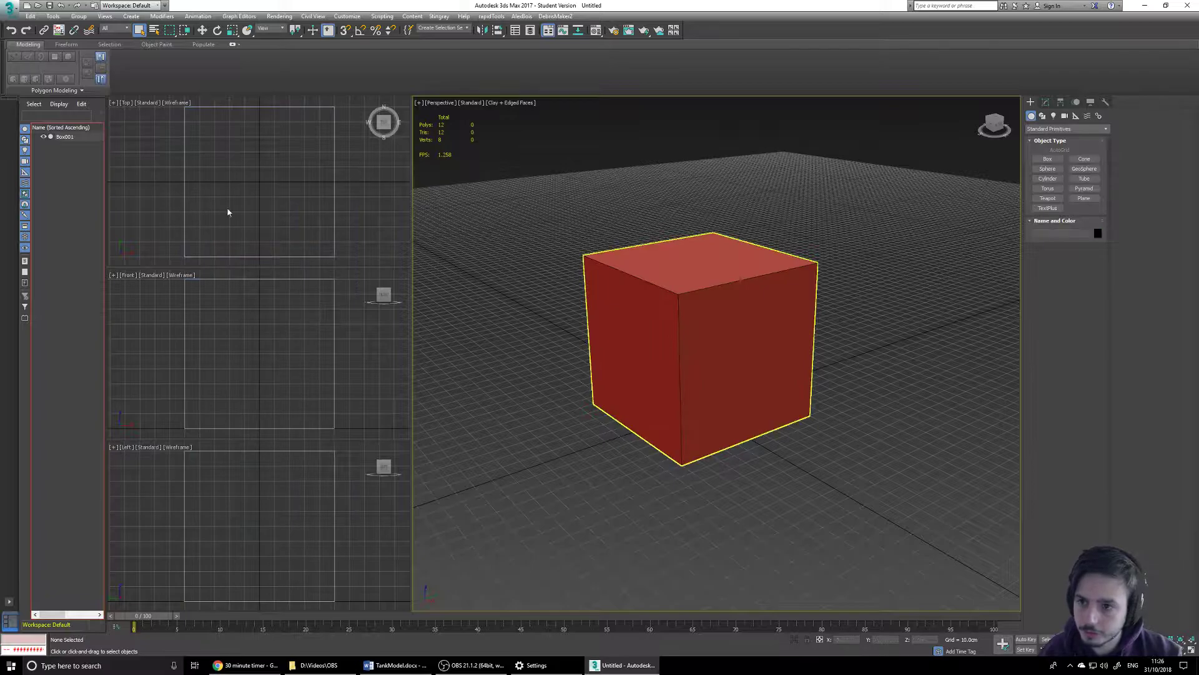
click(360, 206)
click(358, 393)
click(352, 547)
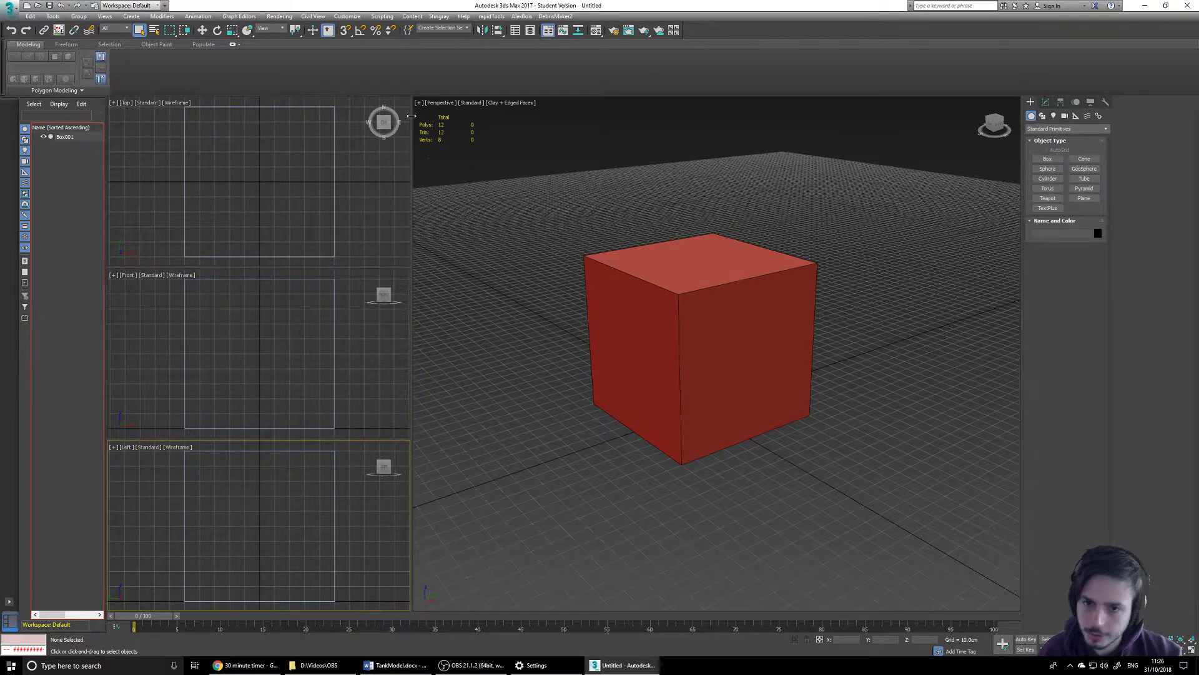
Select the box and inspect its length, width and height parameters in the modifier settings.
click(675, 244)
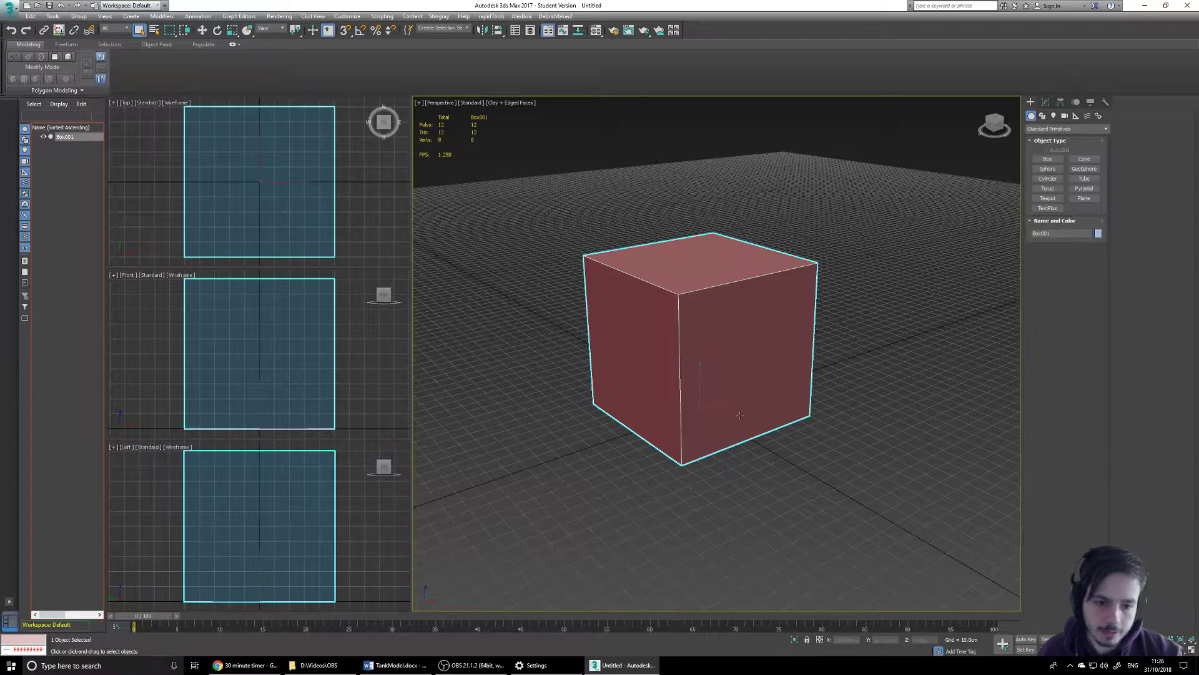
click(1050, 103)
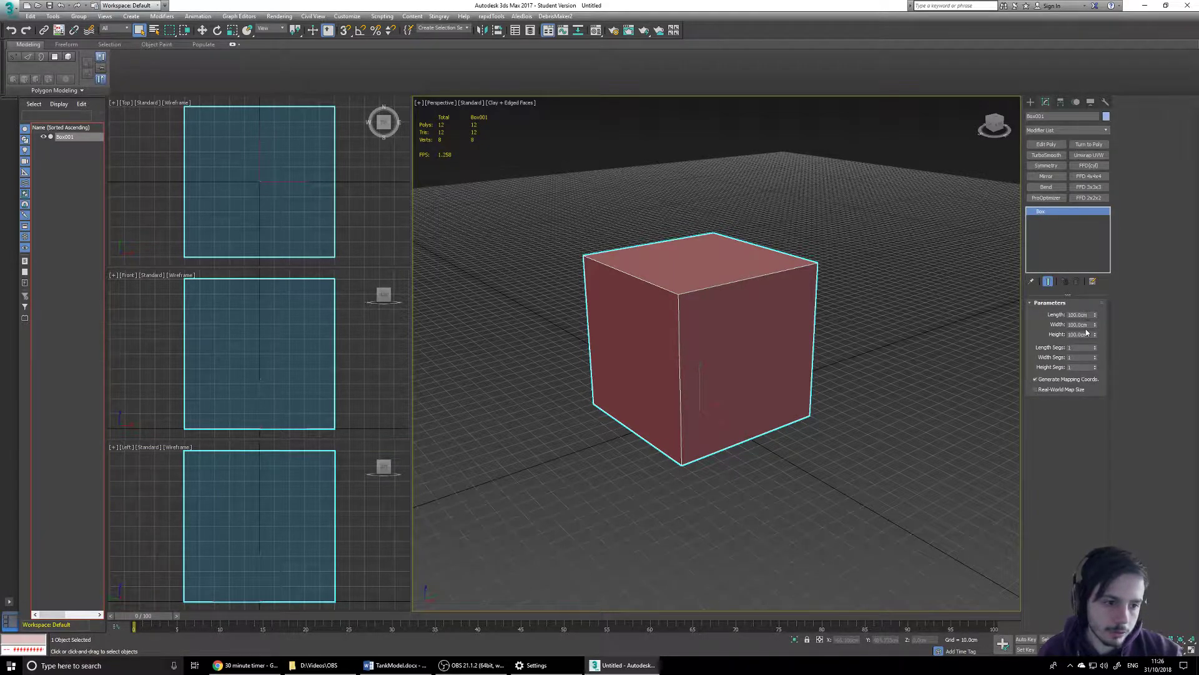
double_click(1084, 334)
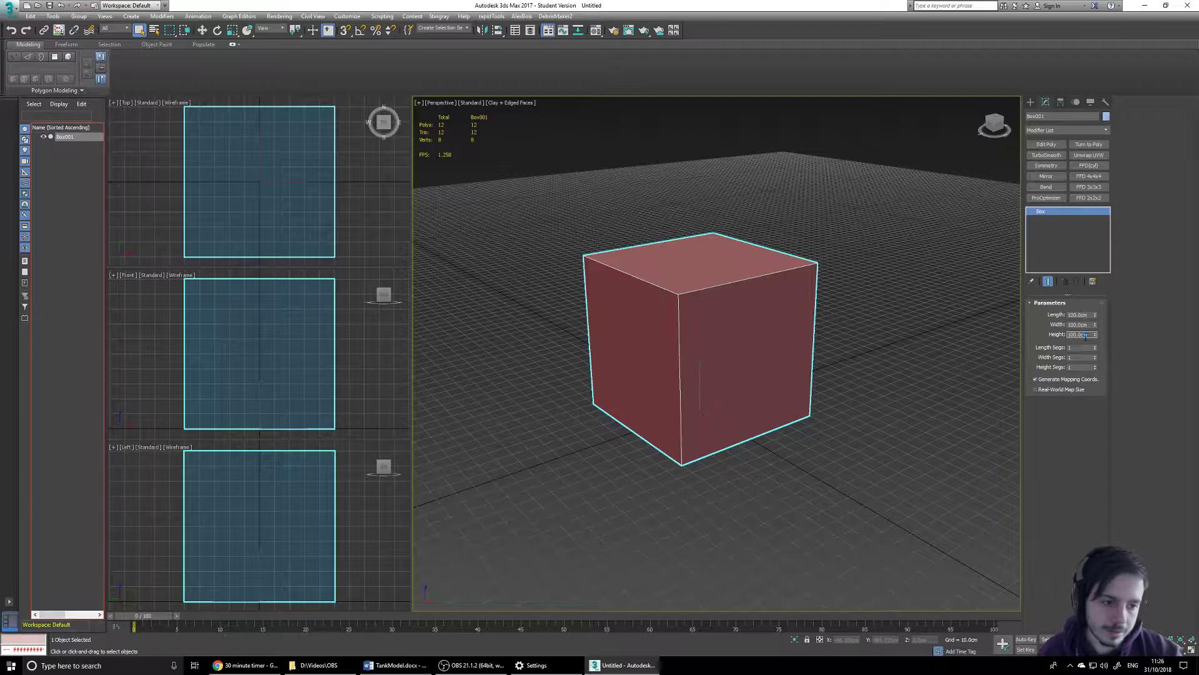
click(867, 327)
click(753, 348)
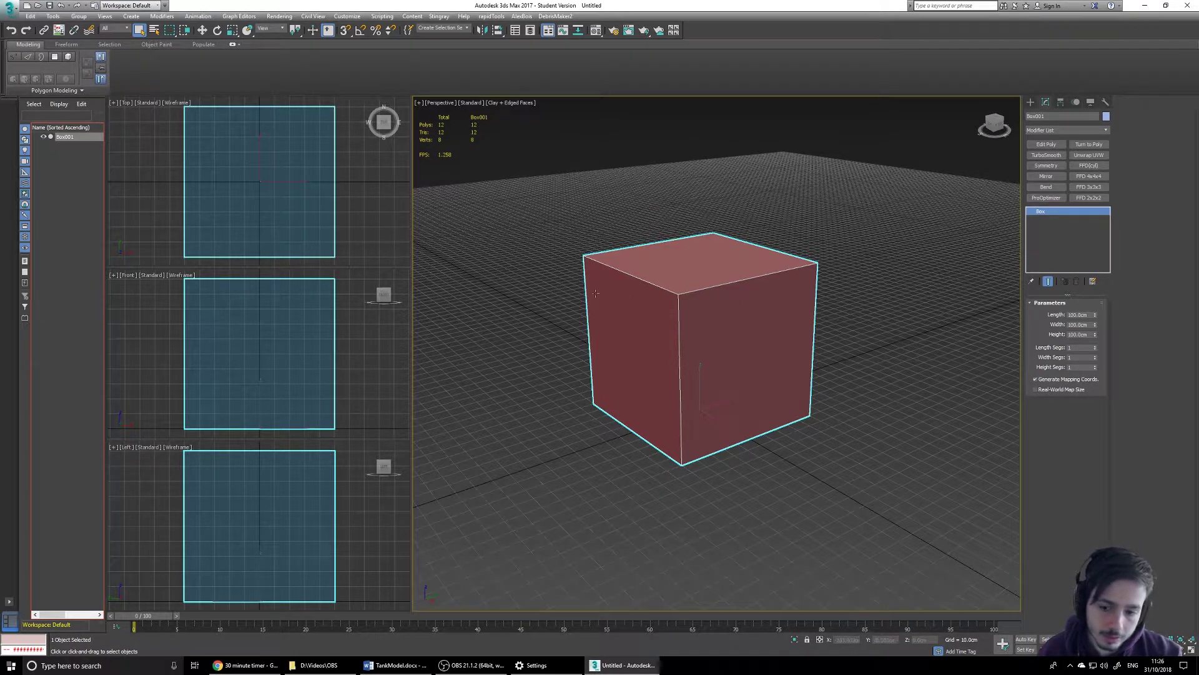
click(752, 195)
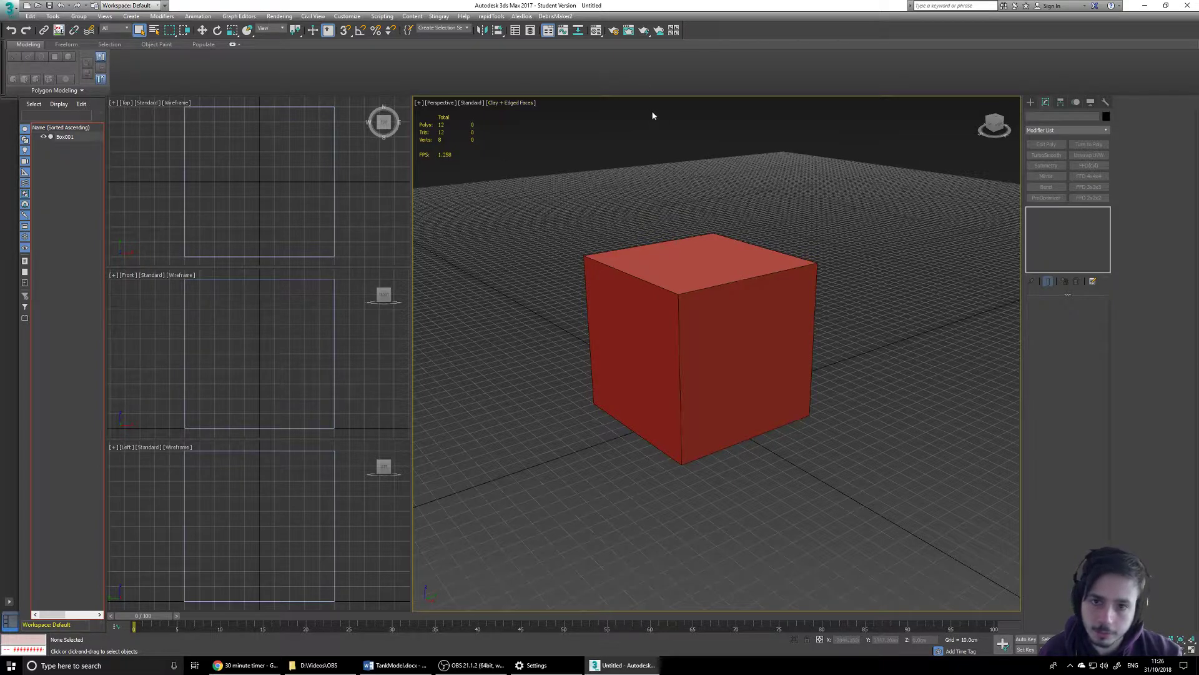
click(723, 315)
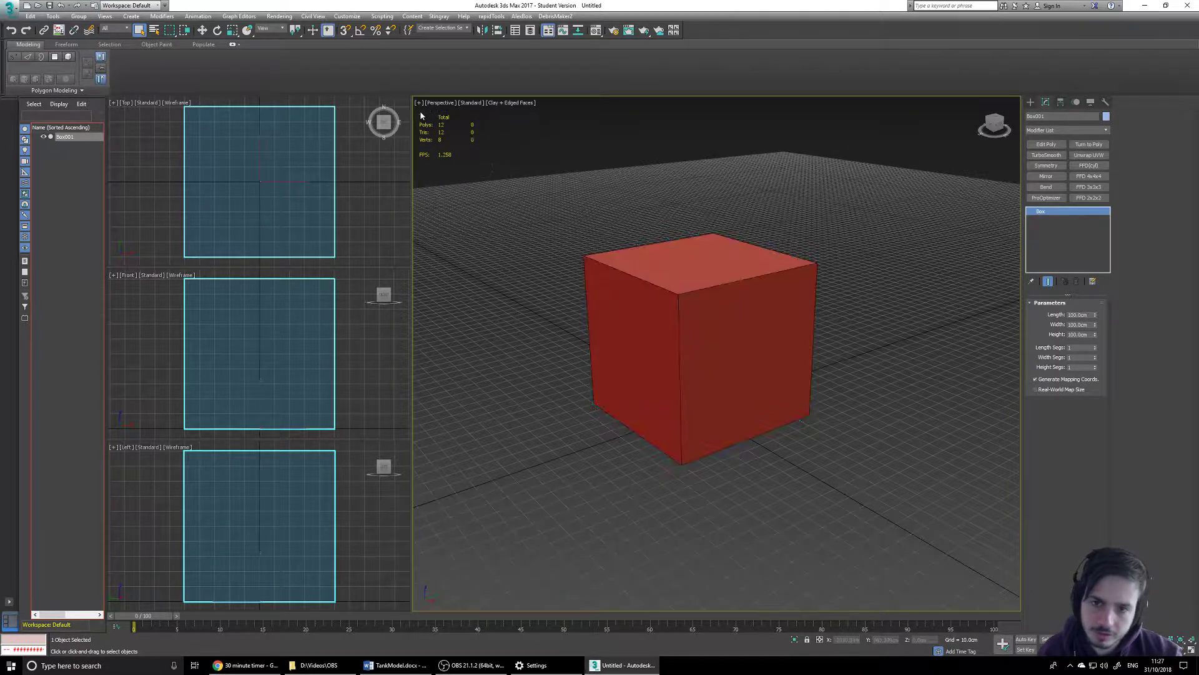
click(589, 202)
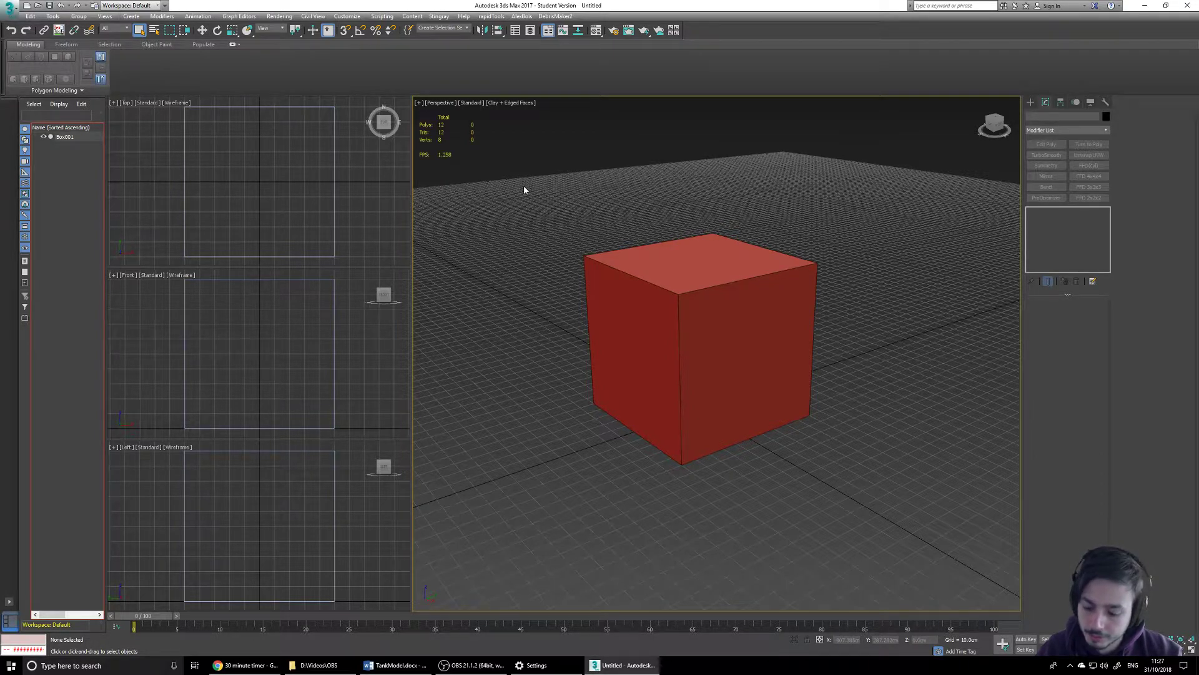
Browse the modifiers available for the selected red box without applying any.
click(711, 235)
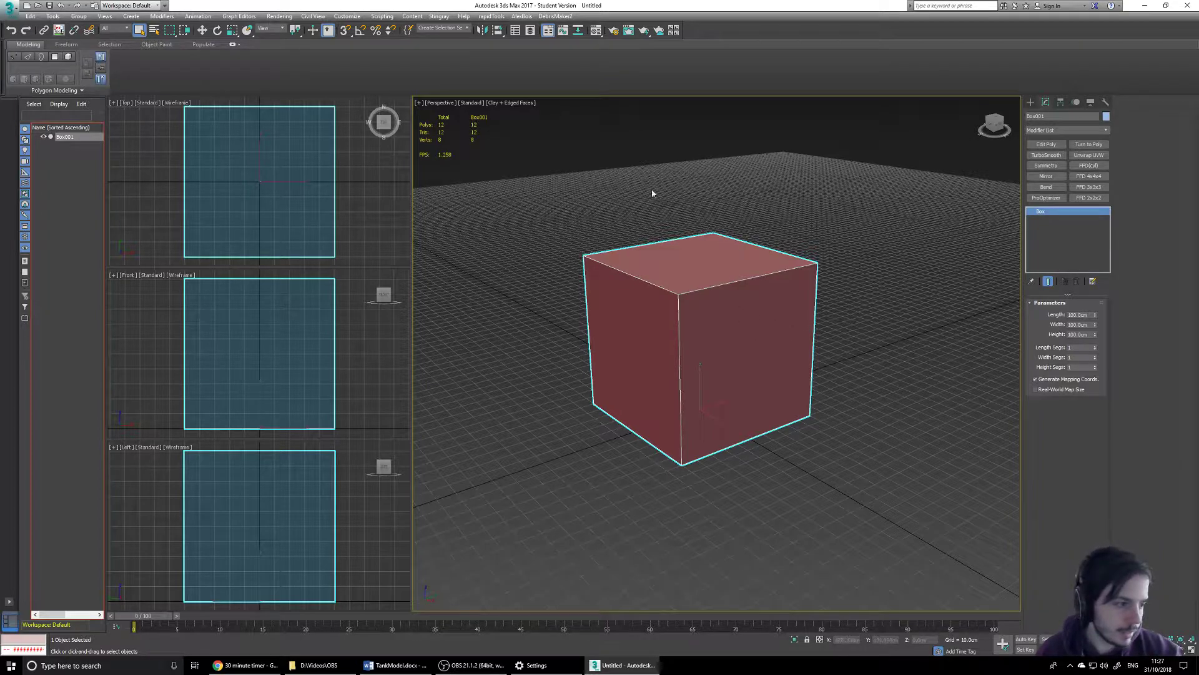
click(1085, 131)
scroll(1059, 444, down, 3)
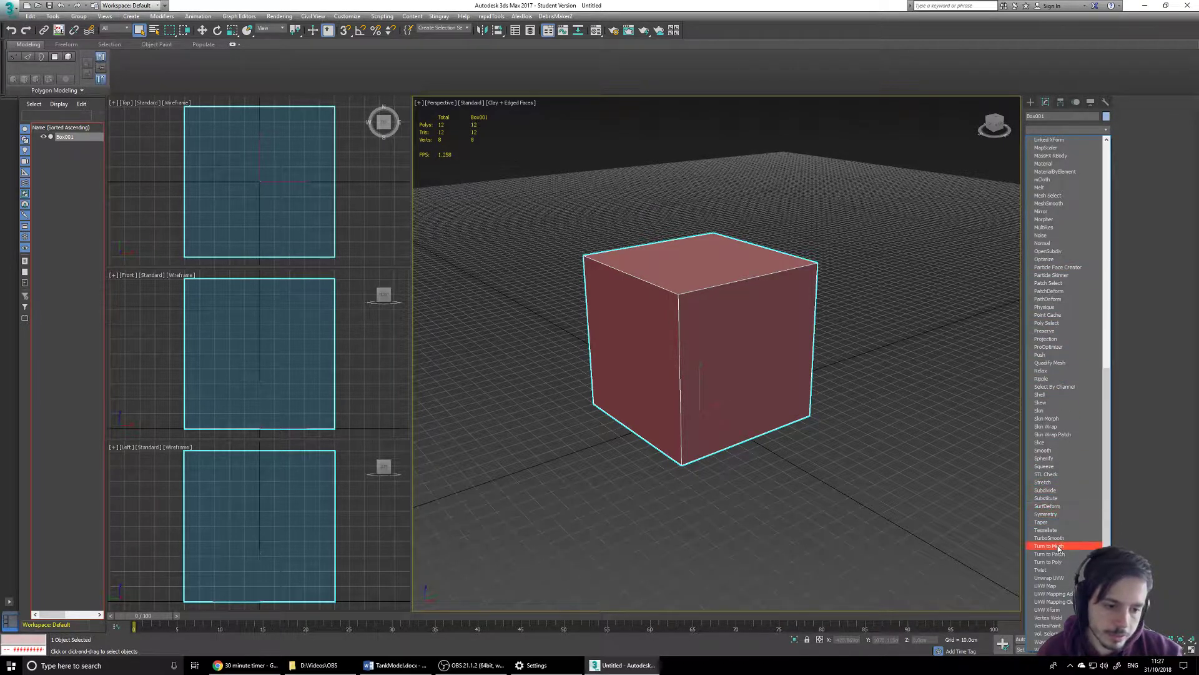
scroll(1056, 484, up, 7)
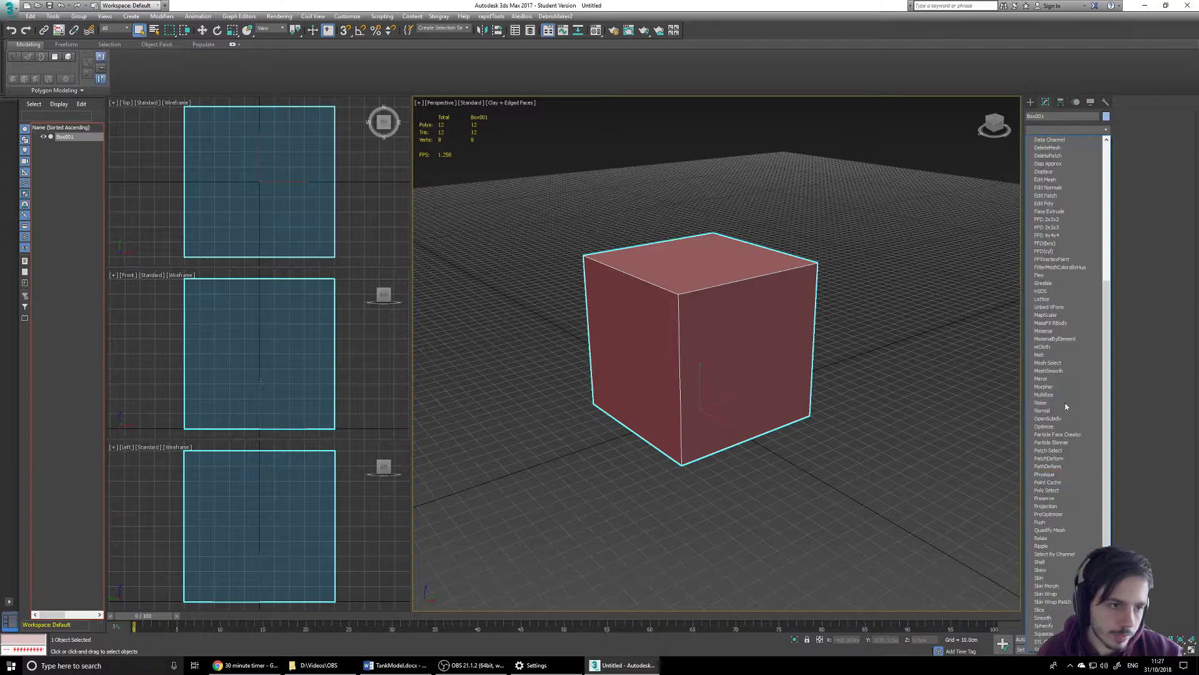
click(1153, 259)
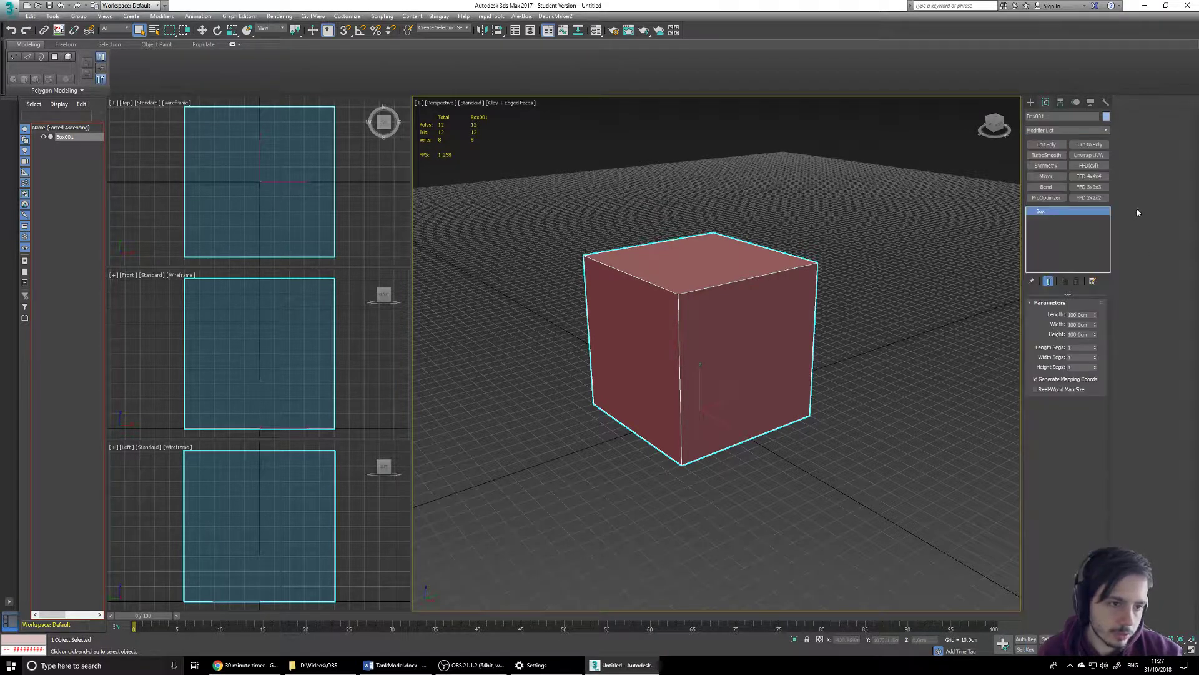
click(920, 260)
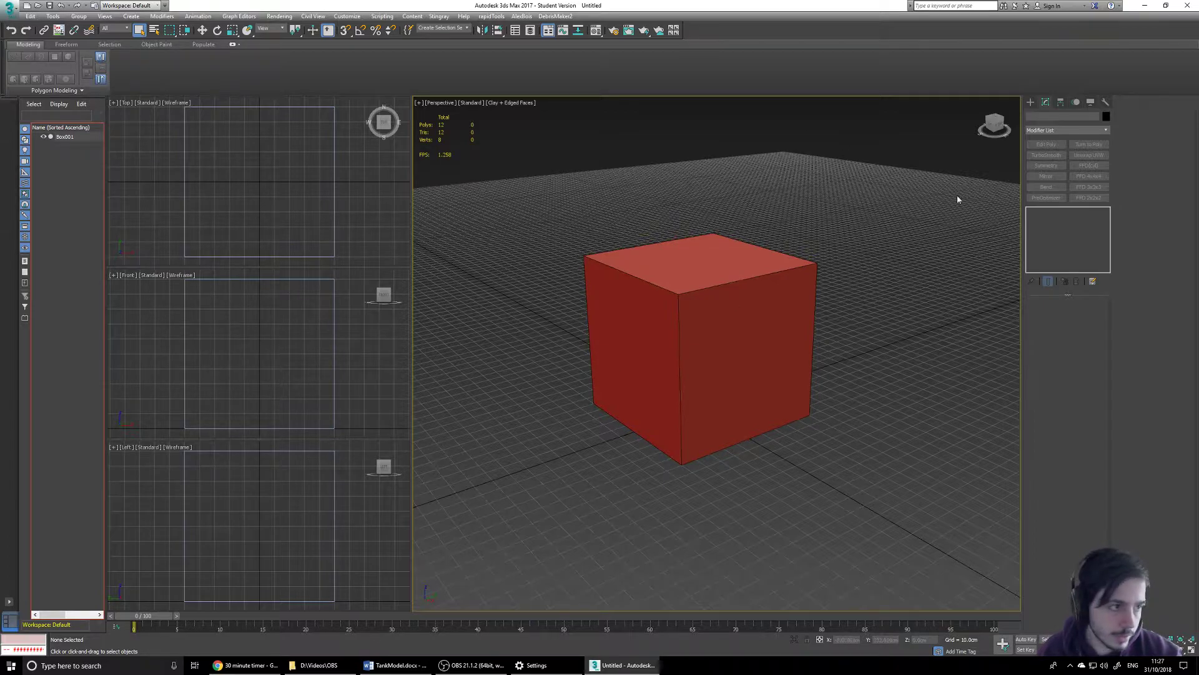
Delete the existing box and draw a new box about 56 × 56 × 38 cm near the origin in the Top view.
click(755, 384)
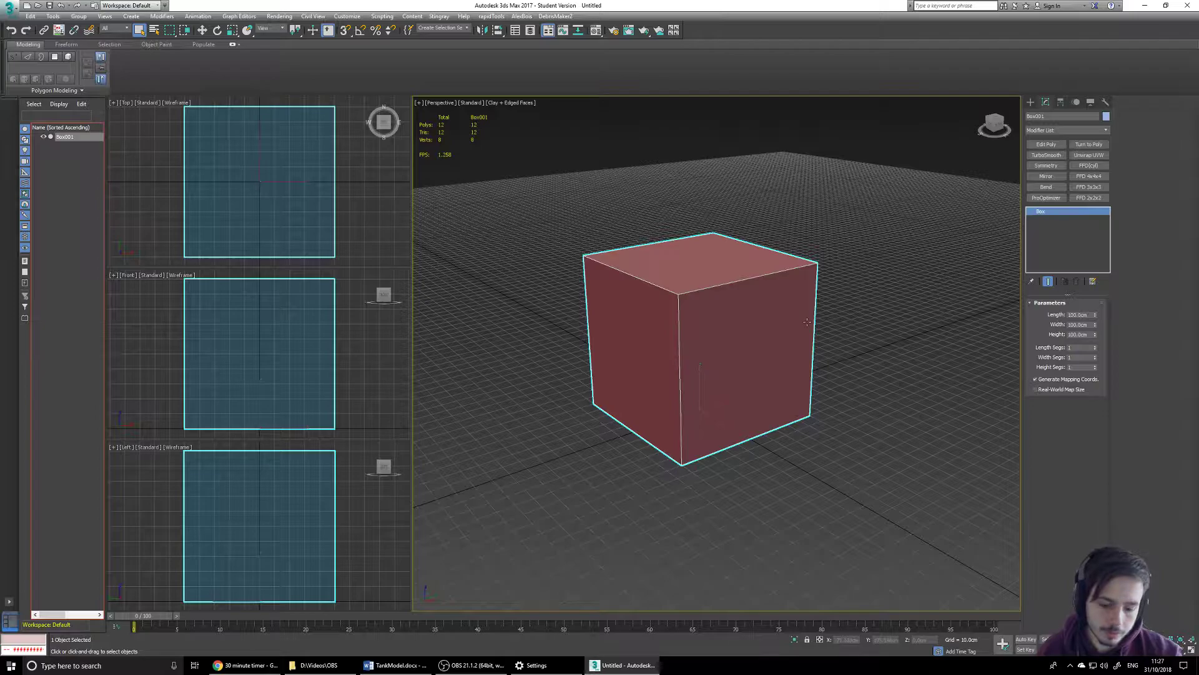
key(Delete)
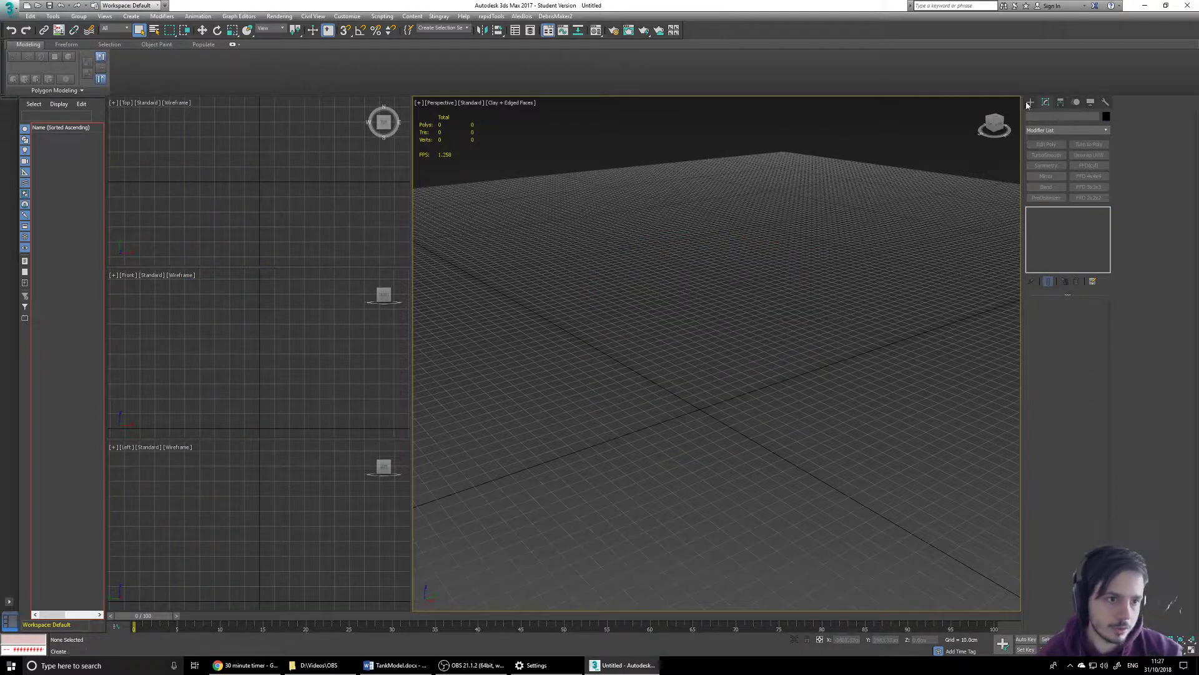
click(1031, 102)
click(1047, 160)
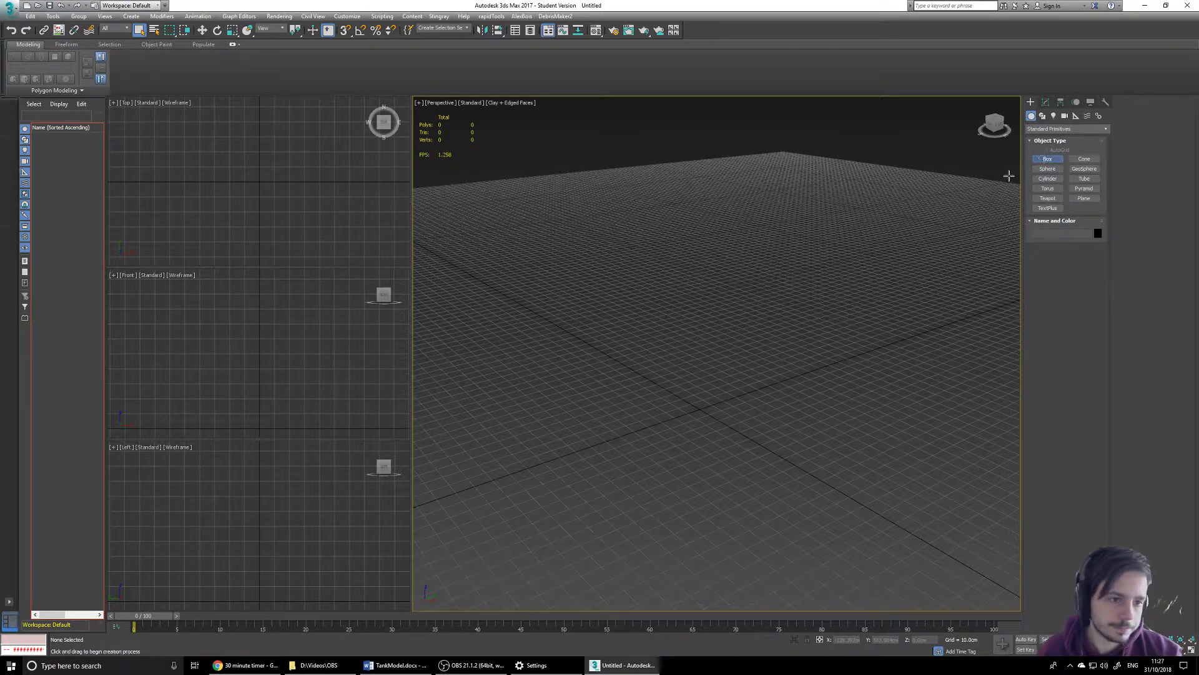
drag(234, 149, 318, 234)
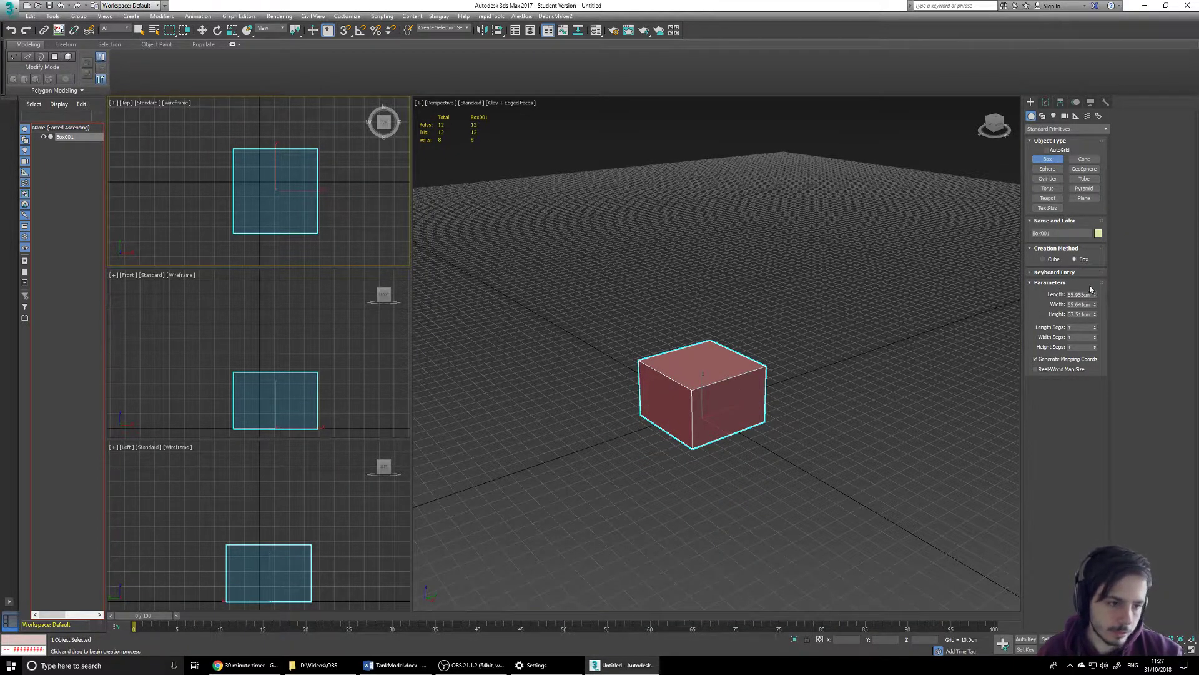
Set the new box's length to 300 cm, width to 100 cm and height to 50 cm.
click(1081, 294)
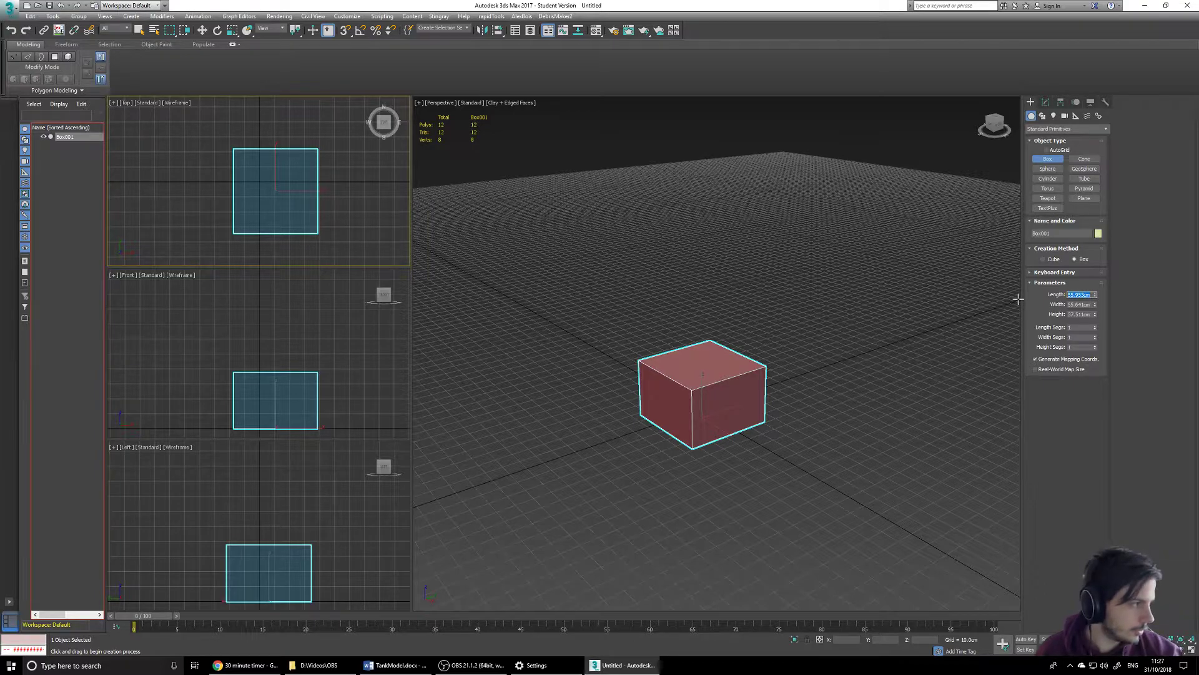
text(3)
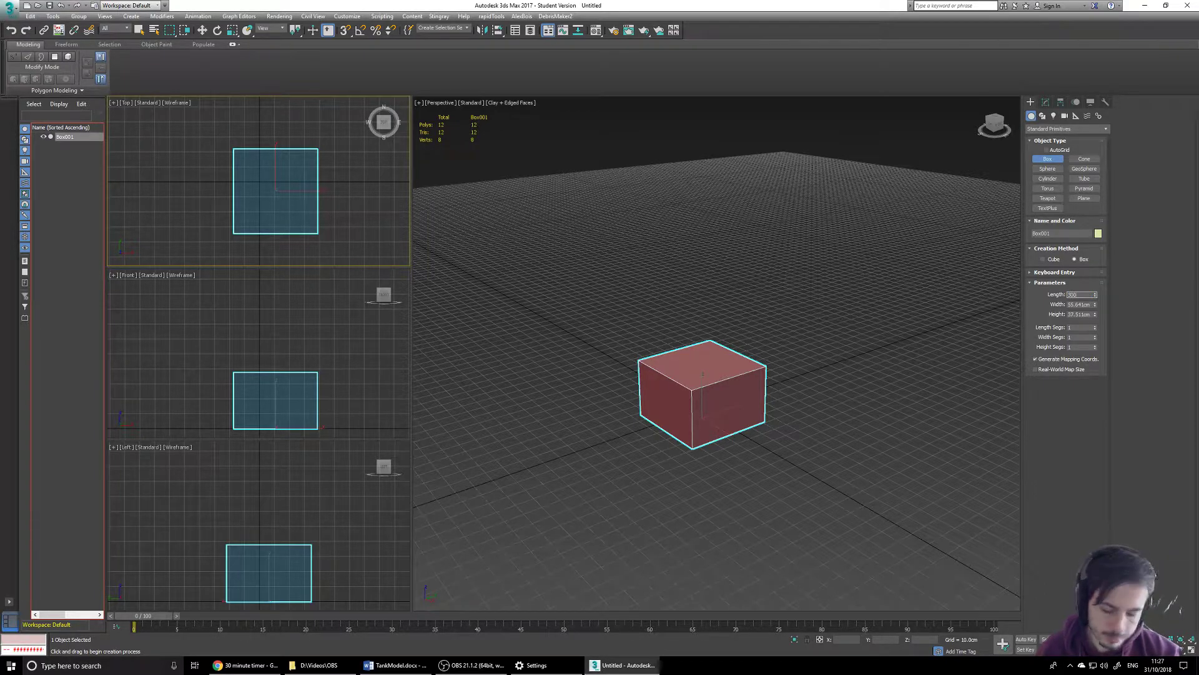
text(00)
key(Tab)
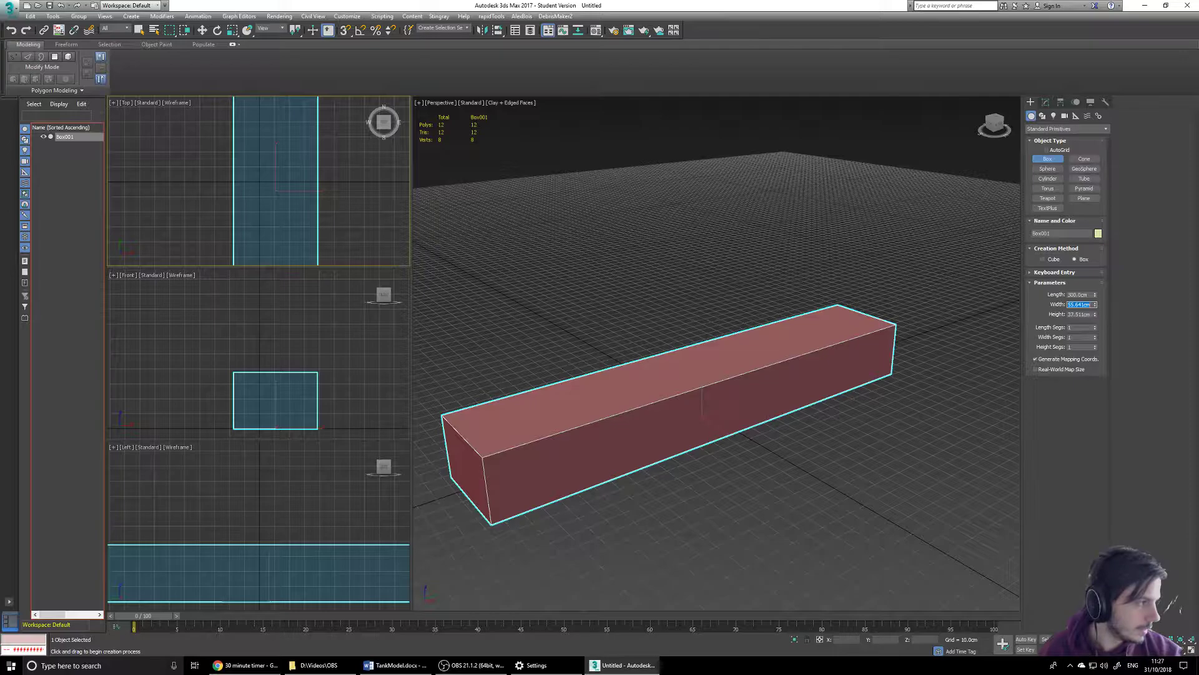
text(300)
key(Tab)
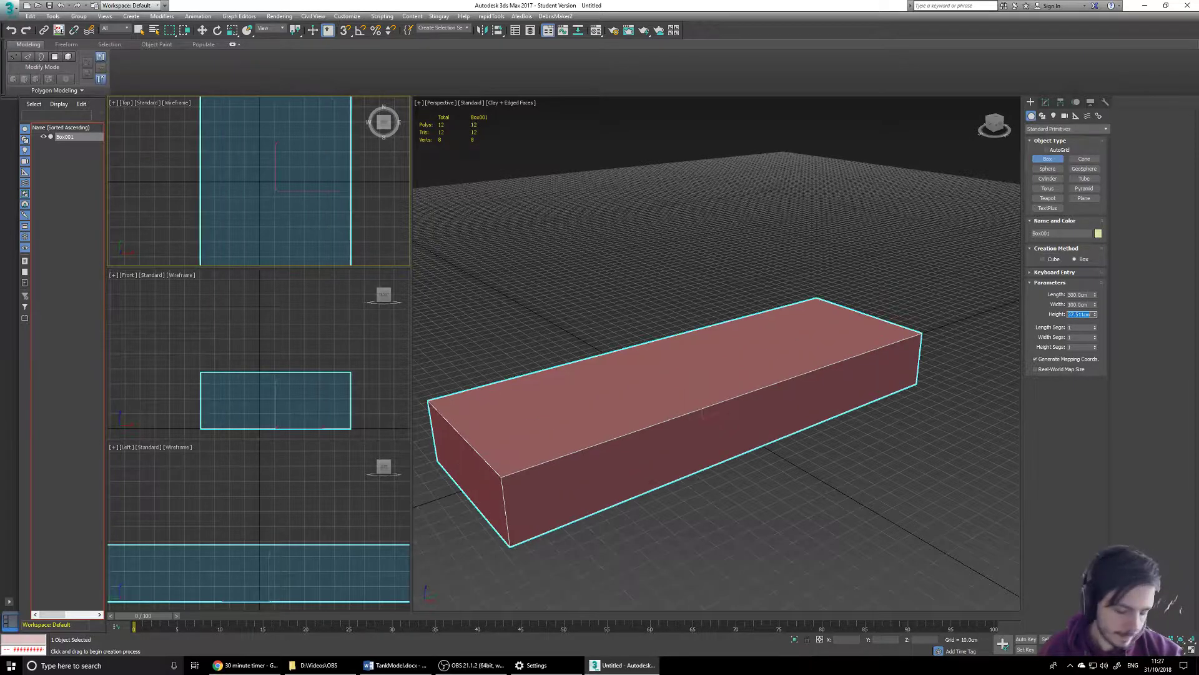
text(50)
key(Tab)
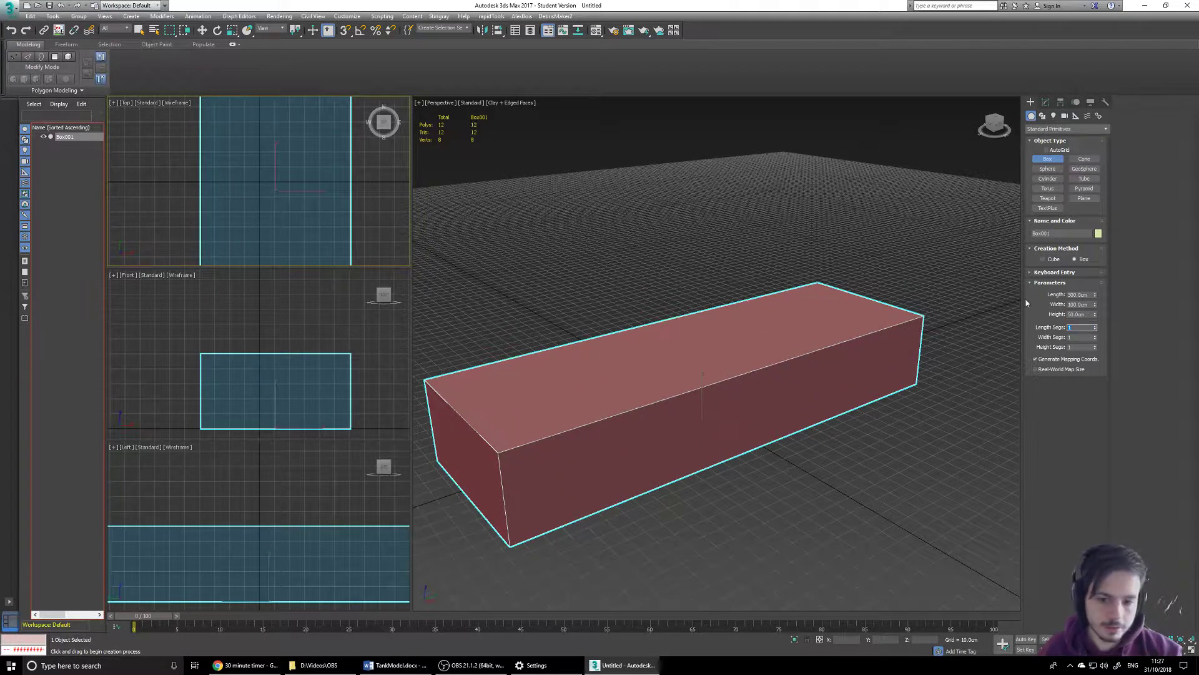
scroll(744, 367, down, 3)
scroll(744, 367, up, 2)
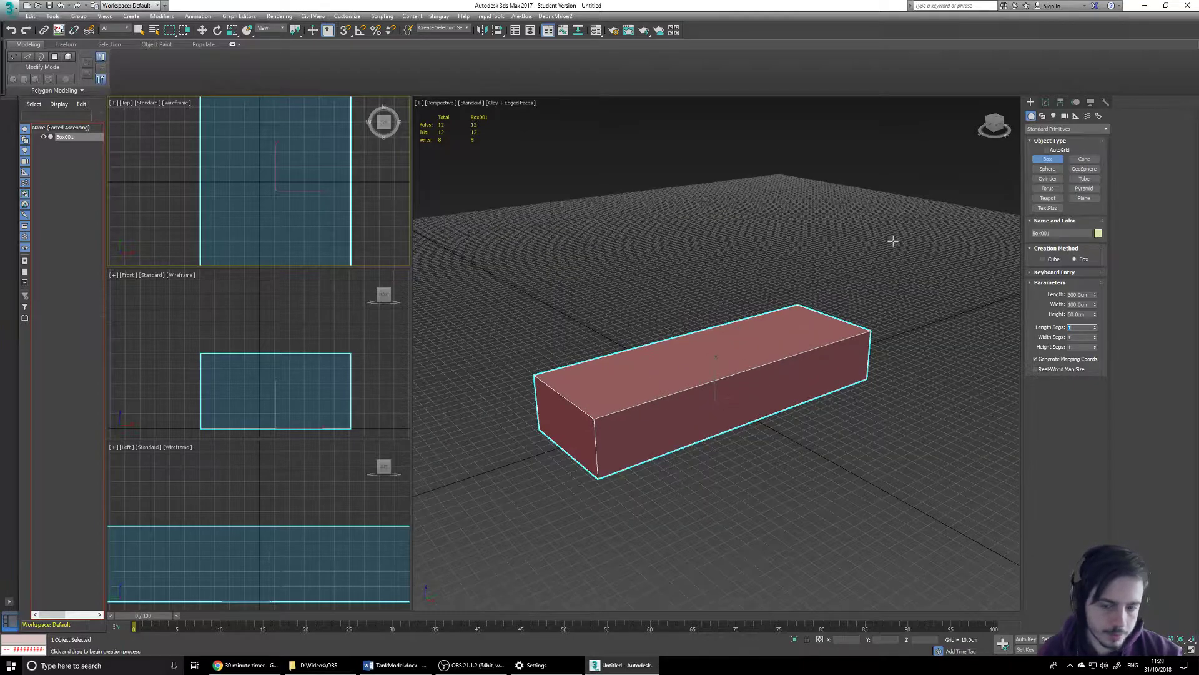
scroll(823, 389, down, 3)
scroll(823, 388, up, 2)
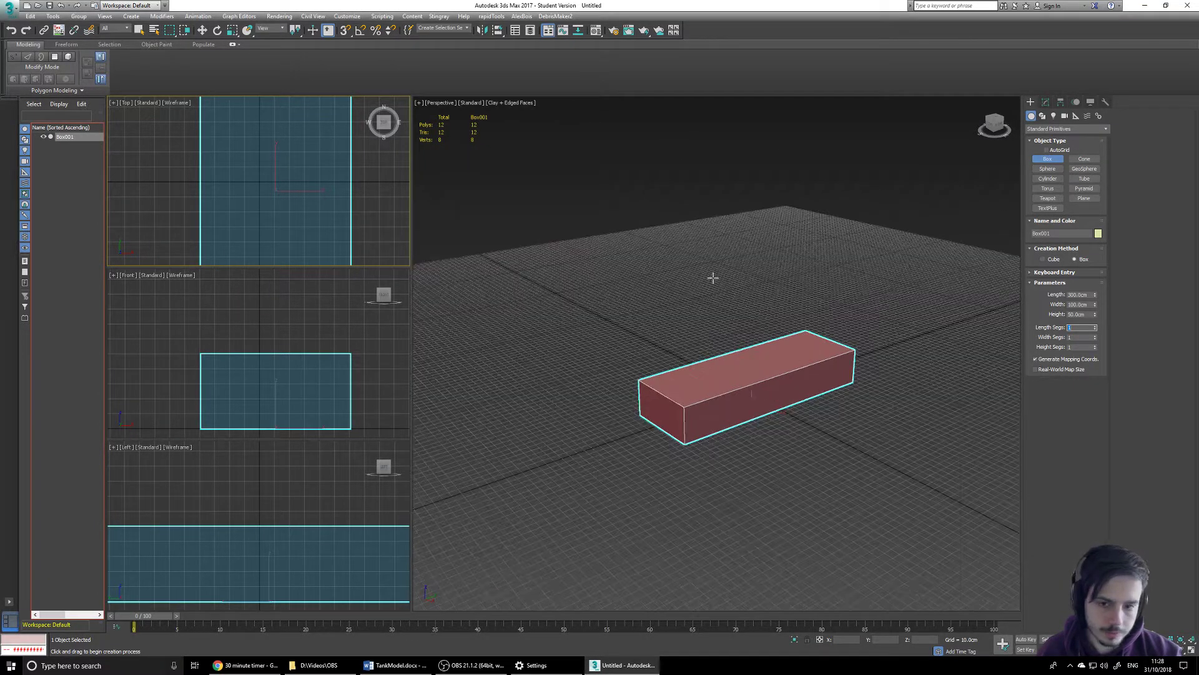
Check the box's size and placement instructions in the Word guide TankModel.docx at full-screen size.
click(202, 30)
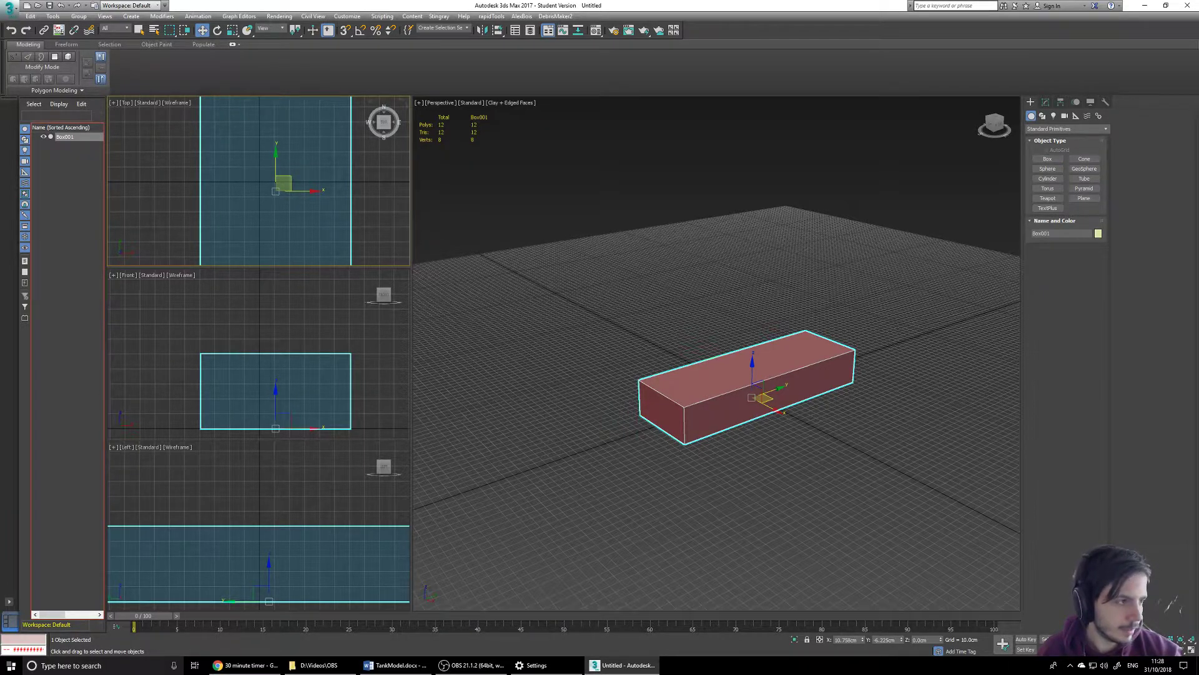
drag(1198, 182, 432, 165)
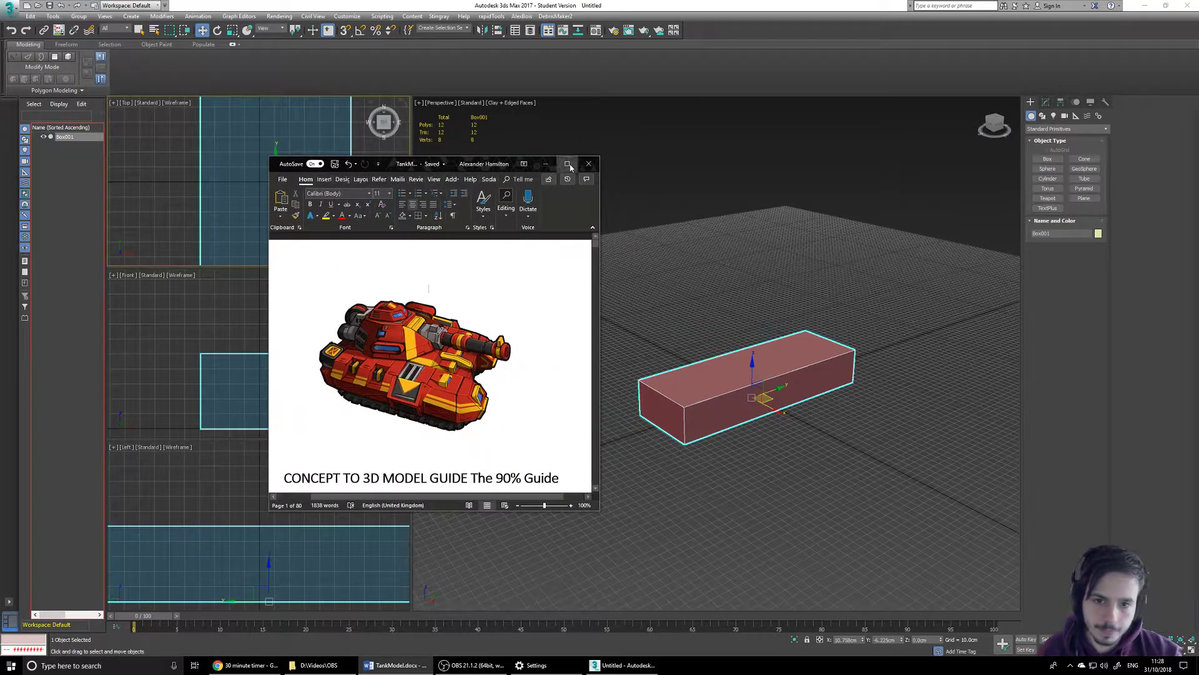
click(569, 165)
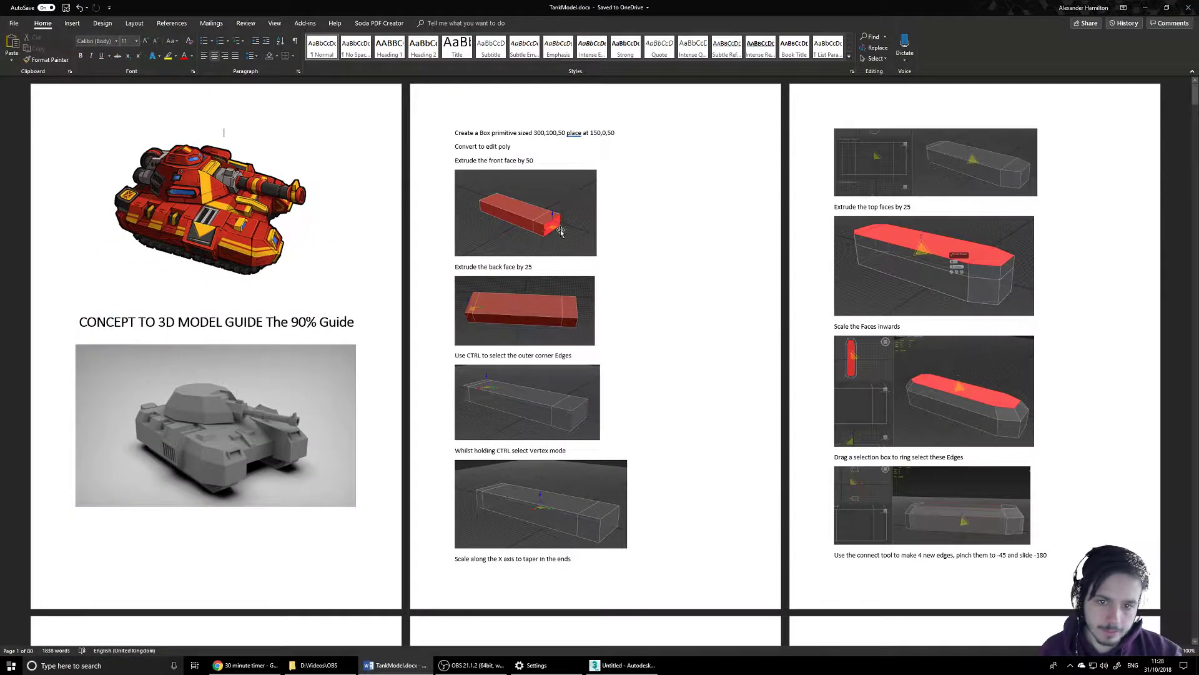
drag(897, 7, 1198, 168)
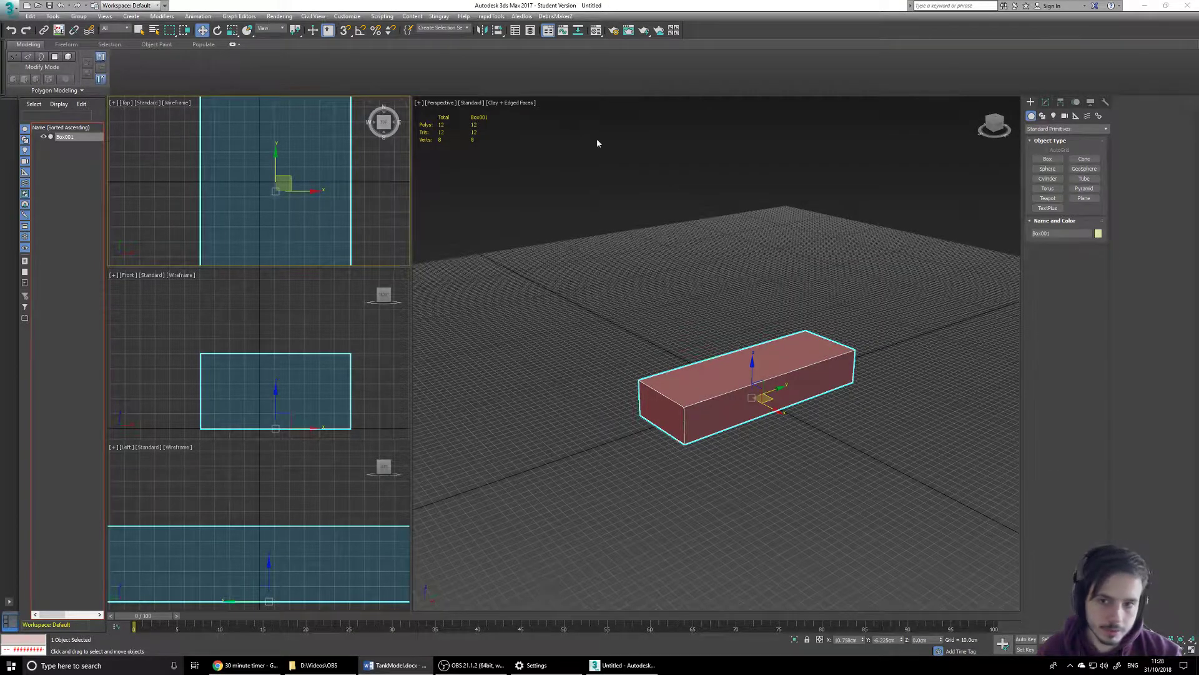
Try rotating the box by -90° about the Z axis with angle snap enabled.
click(217, 30)
click(361, 32)
drag(762, 411, 723, 425)
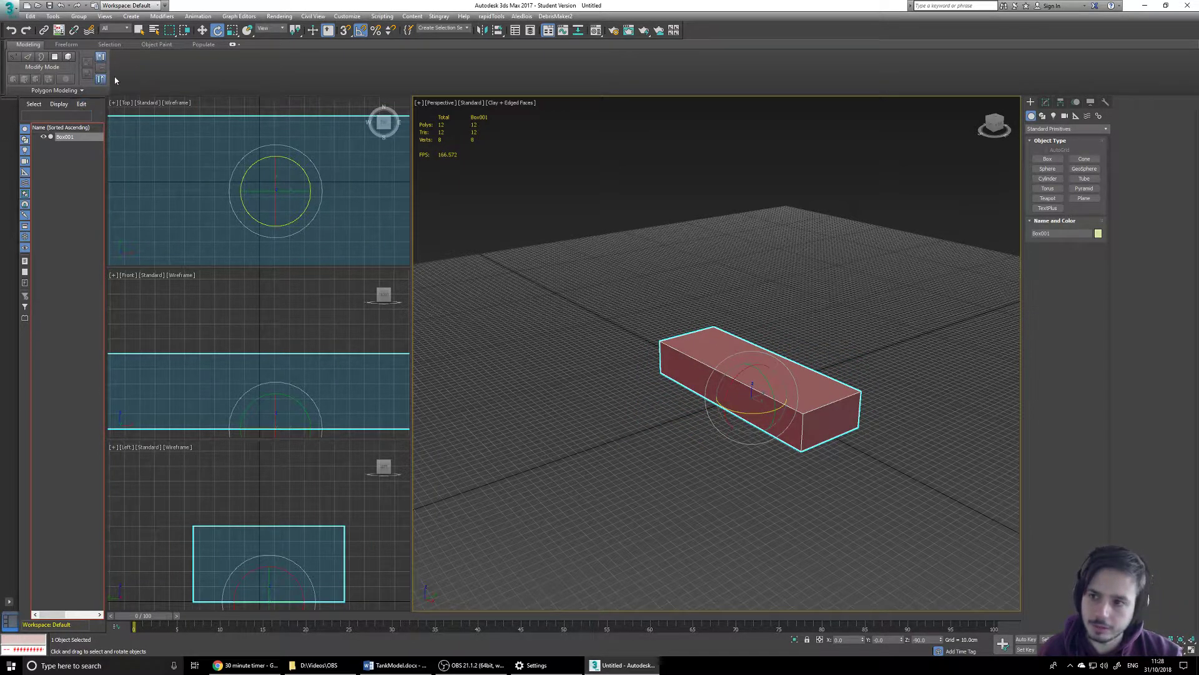
click(202, 29)
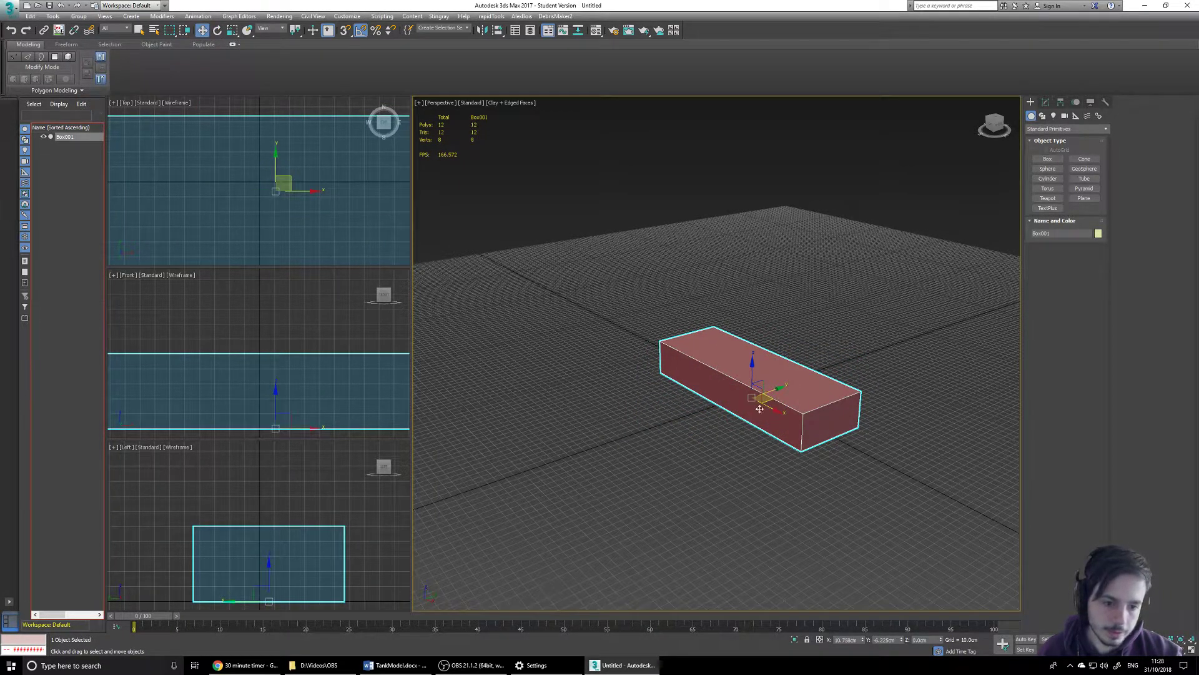
key(ctrl+z)
Place the box at X 150, Y 0, Z 50 cm using exact position values.
alt+middle_drag(737, 365, 701, 398)
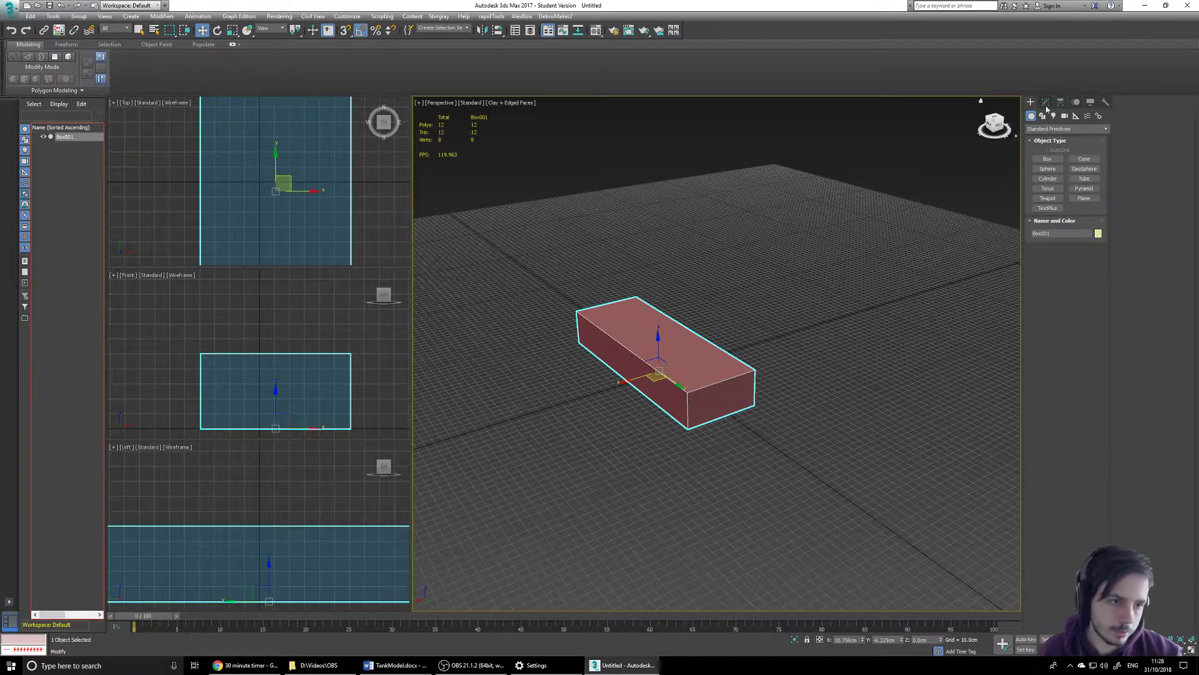
click(1046, 102)
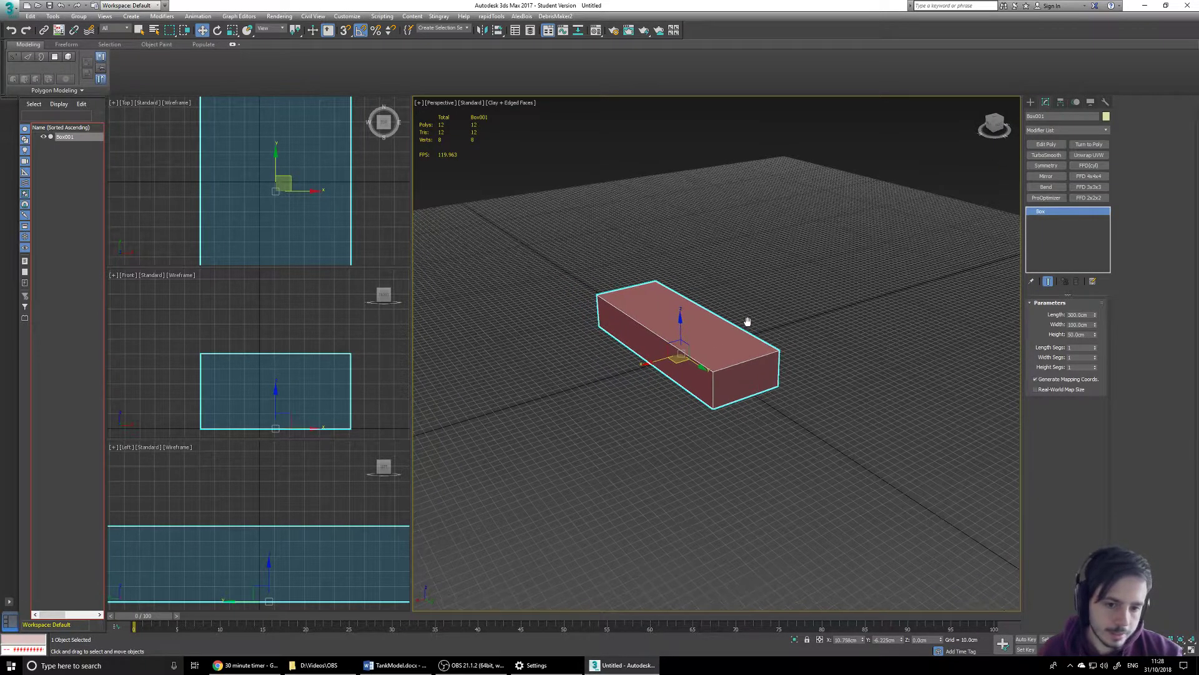
scroll(750, 321, up, 3)
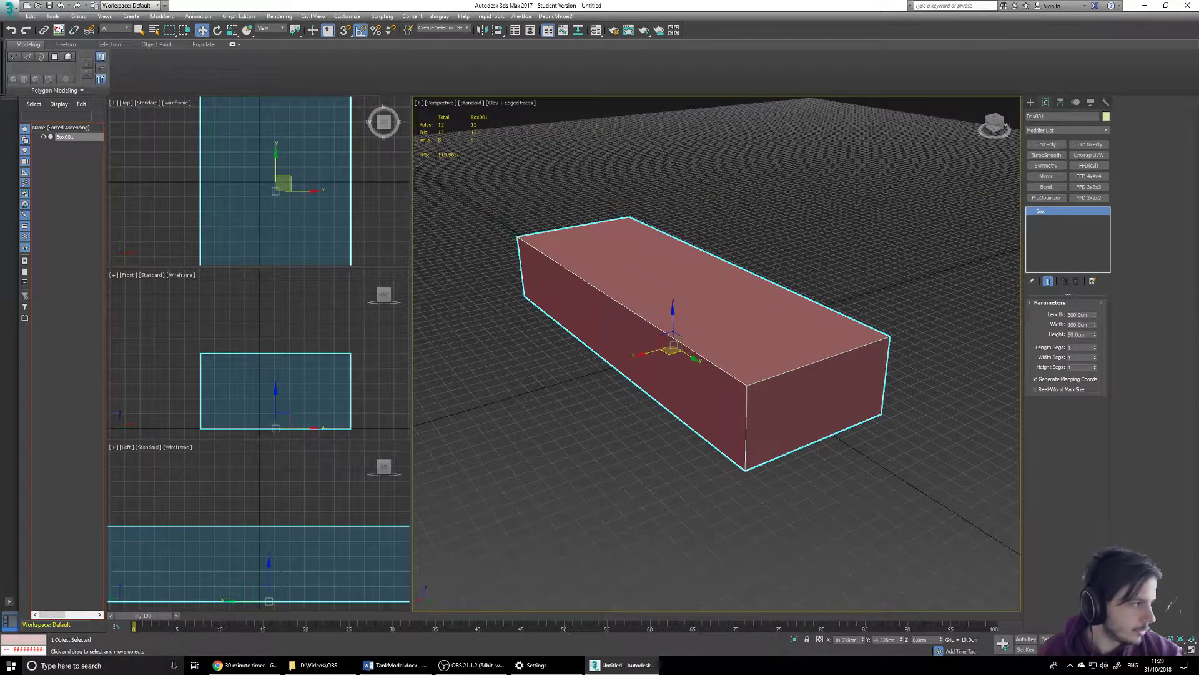
drag(858, 639, 748, 643)
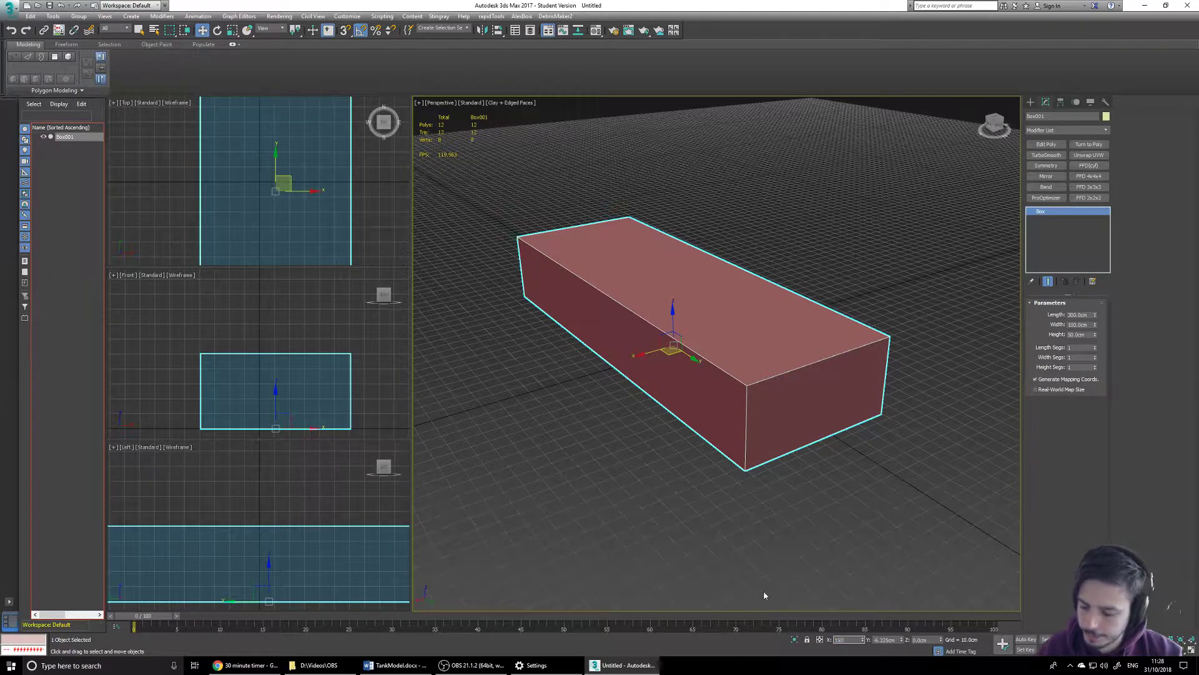
key(Tab)
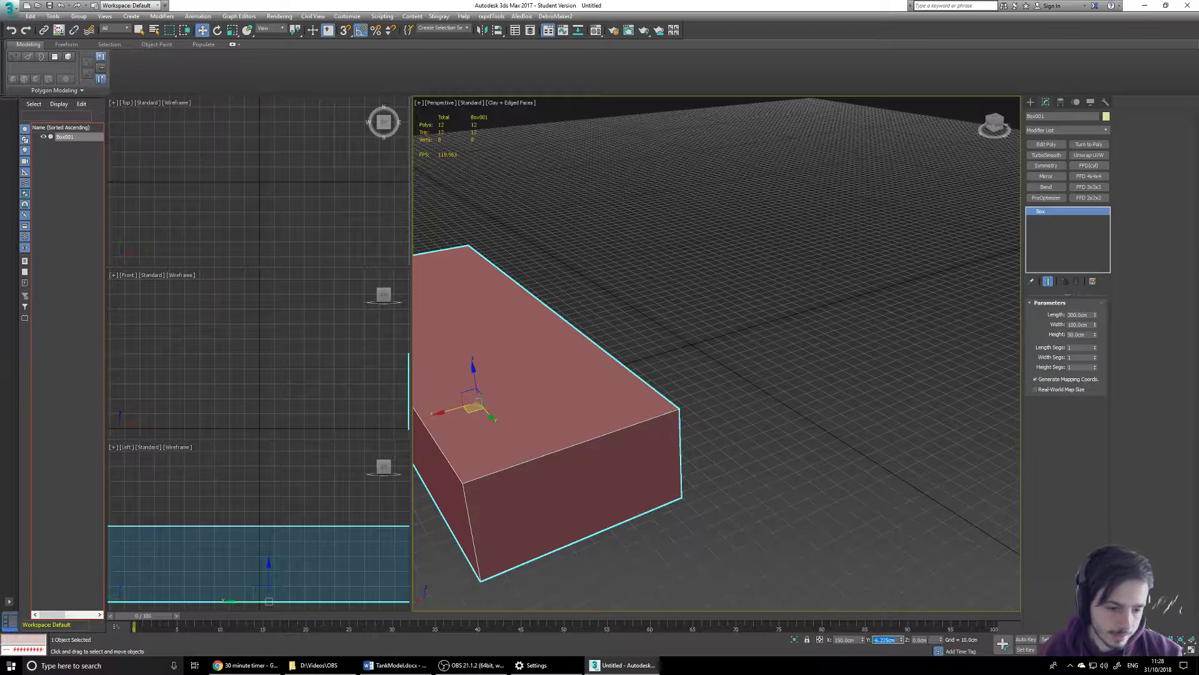
text(0)
key(Tab)
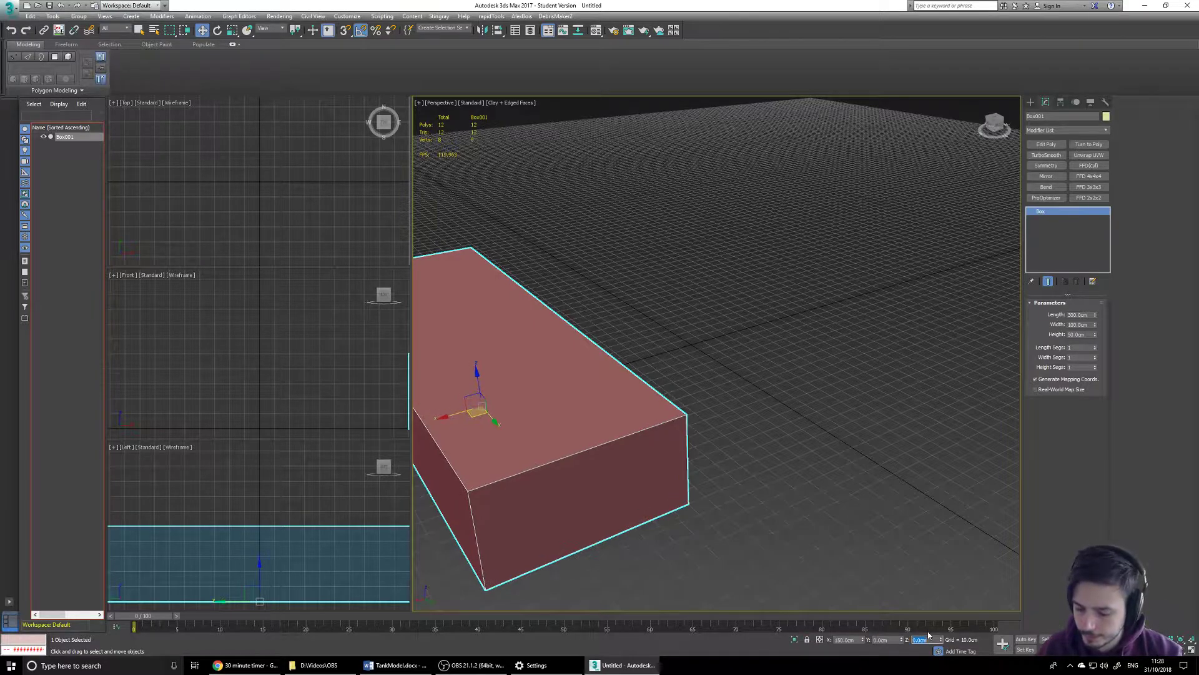
text(50)
key(Return)
Add an Edit Poly modifier to the box.
scroll(611, 322, down, 4)
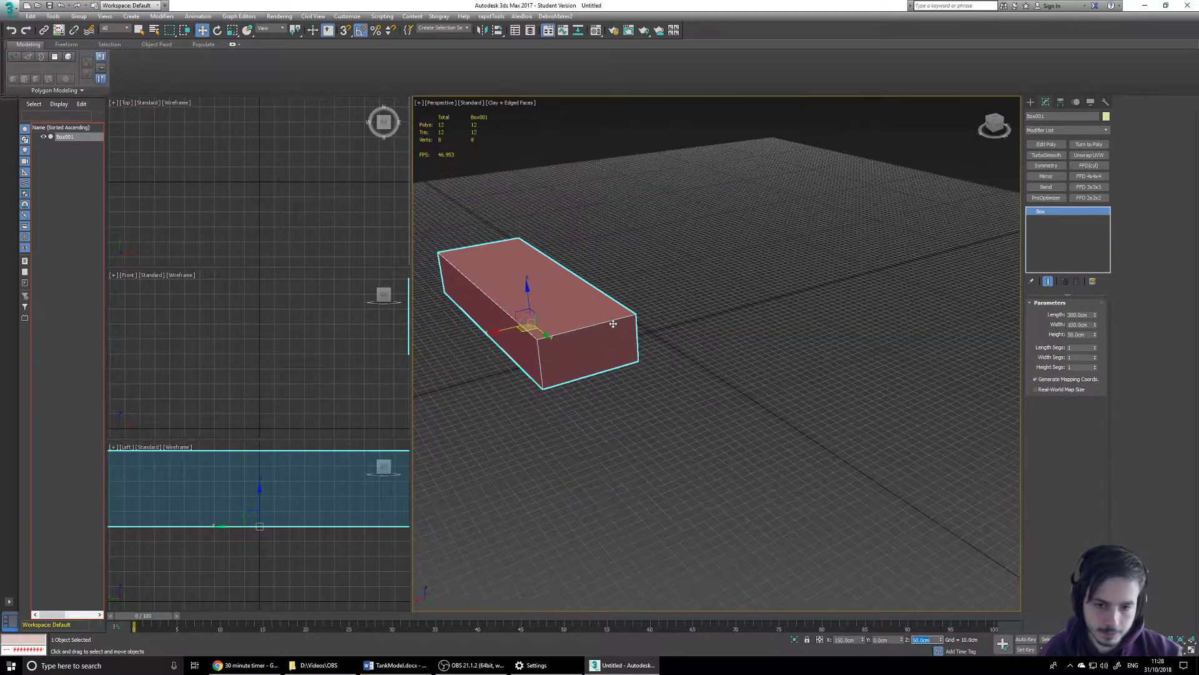
alt+middle_drag(620, 327, 753, 330)
right_click(662, 297)
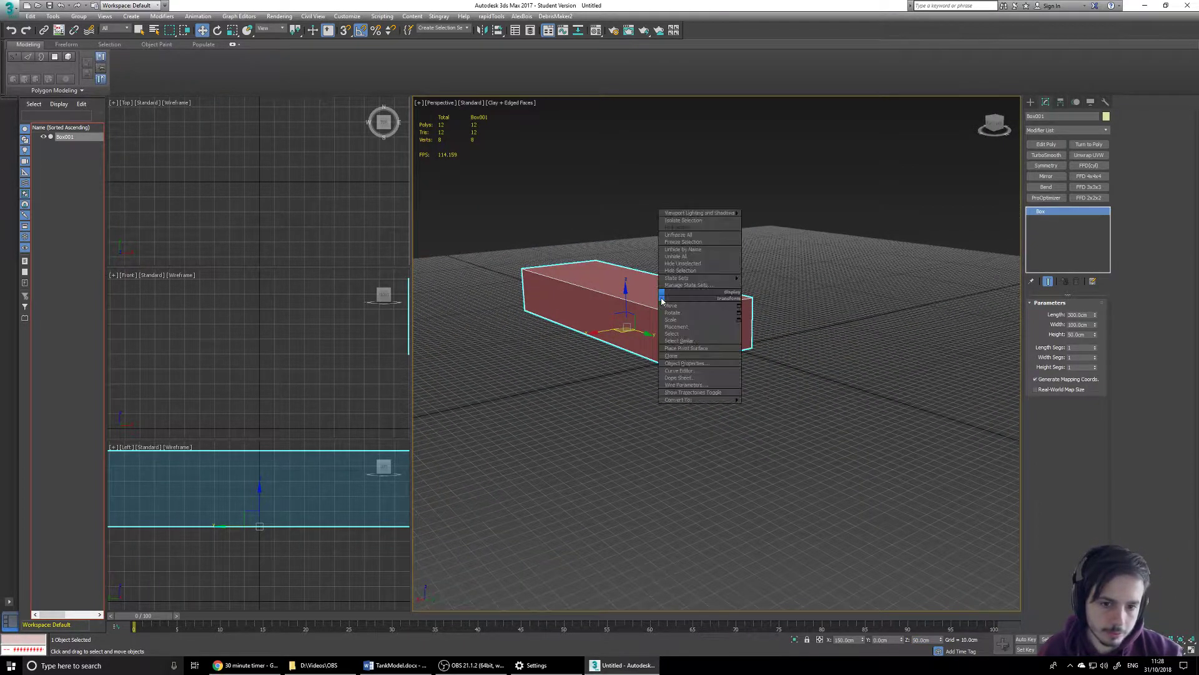
mouse_move(736, 399)
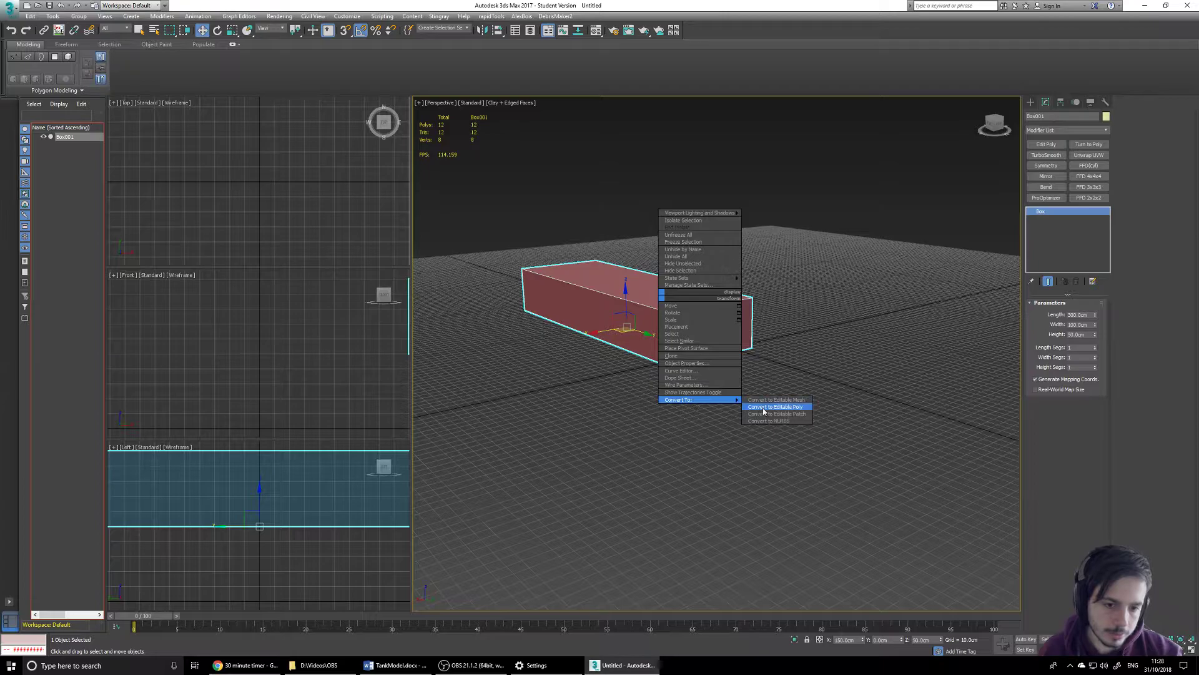
click(1062, 127)
click(1062, 128)
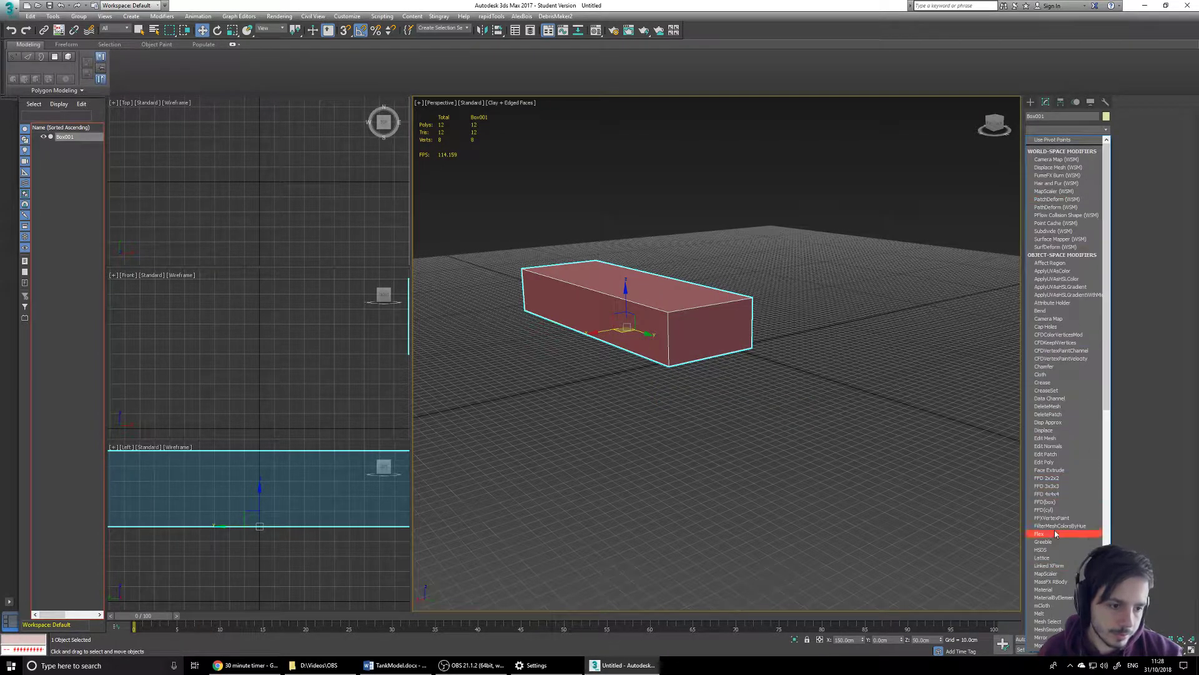
click(1087, 461)
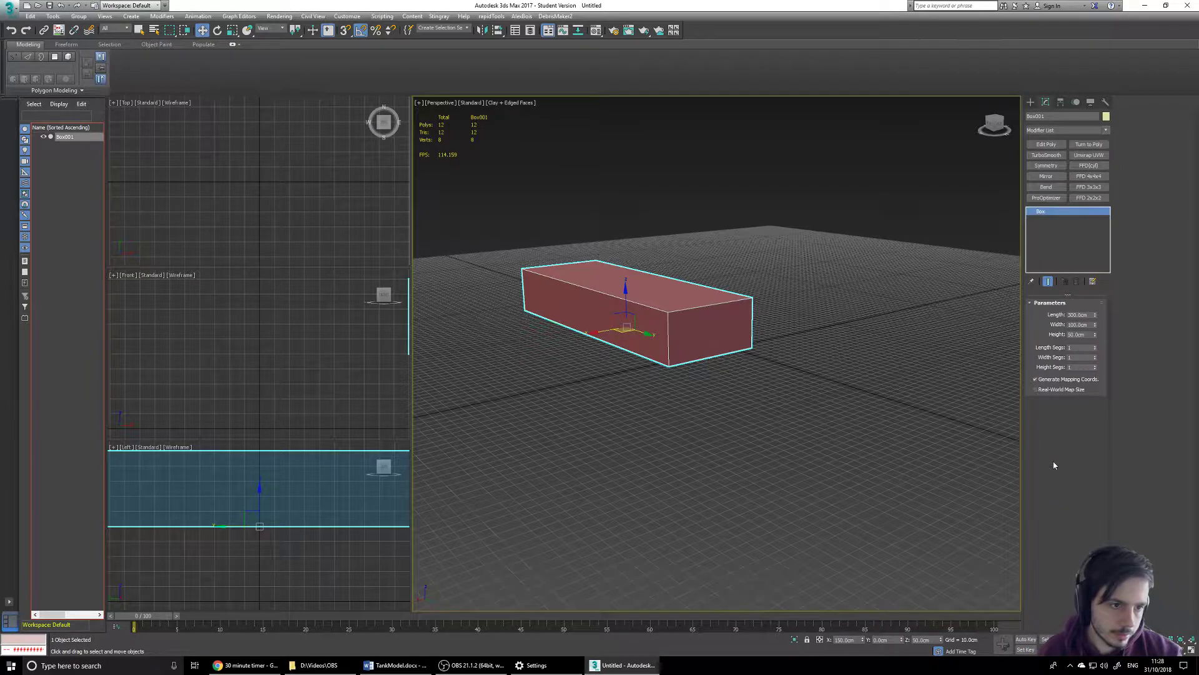
Convert the box to an Editable Poly.
middle_drag(699, 298, 701, 345)
alt+middle_drag(628, 372, 659, 331)
right_click(729, 310)
mouse_move(756, 414)
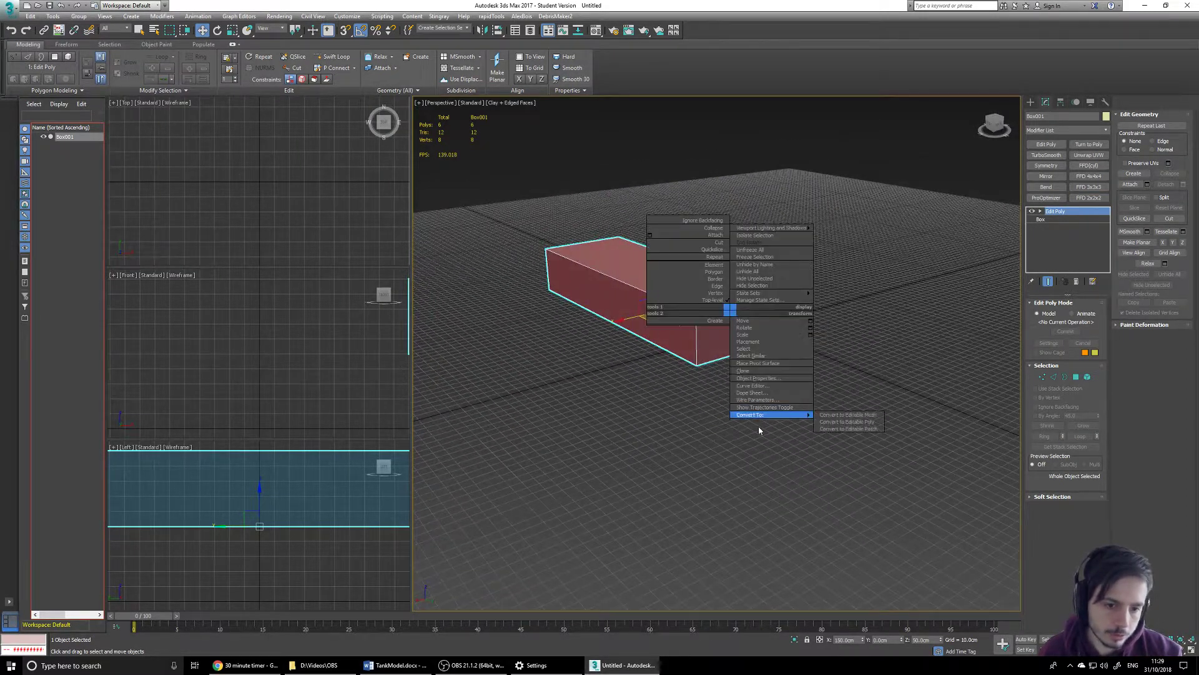
click(832, 419)
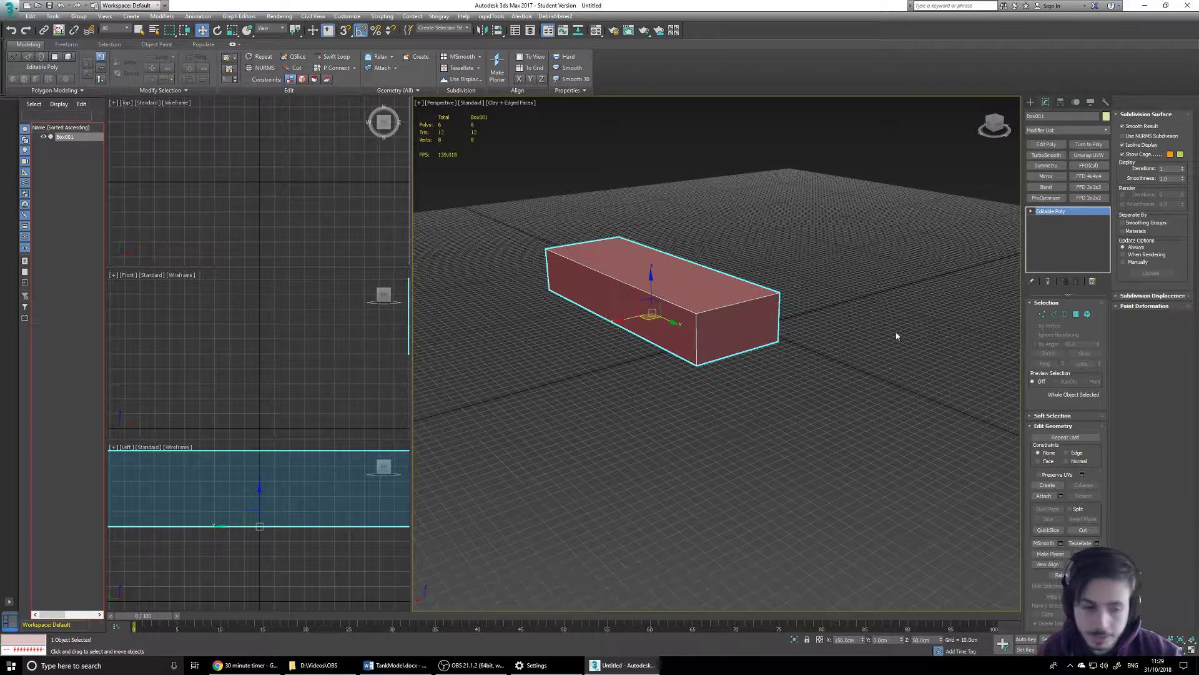
Switch the Editable Poly to polygon level and select the box's short end face.
click(1076, 314)
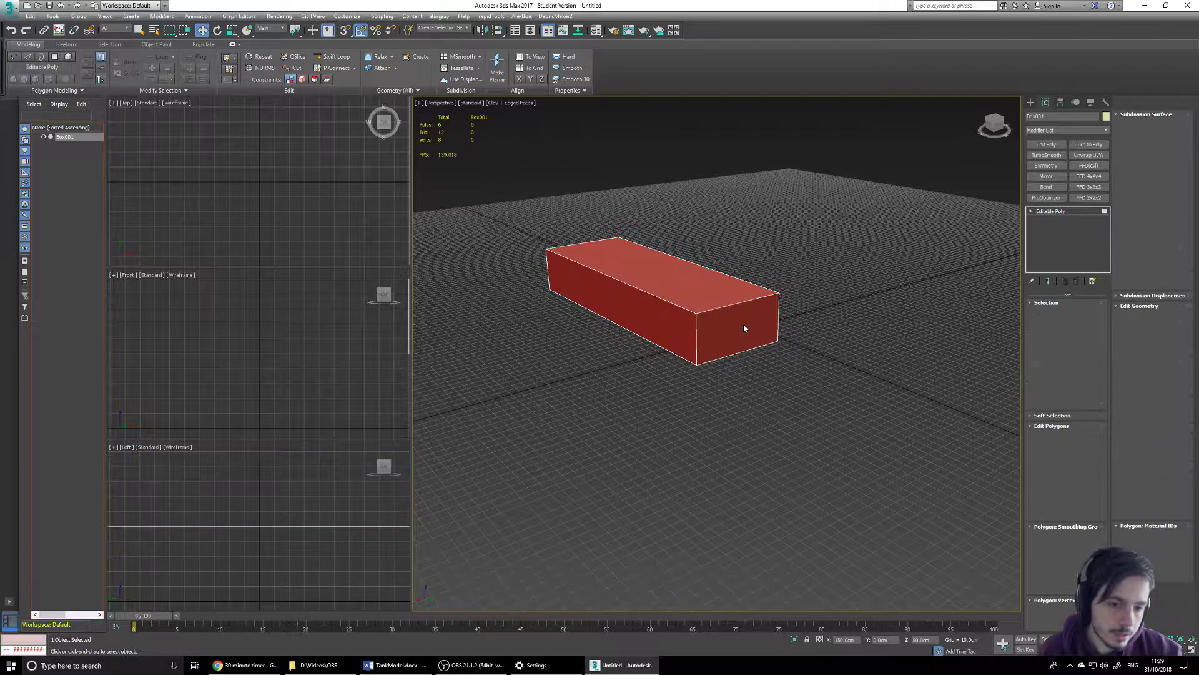
click(724, 330)
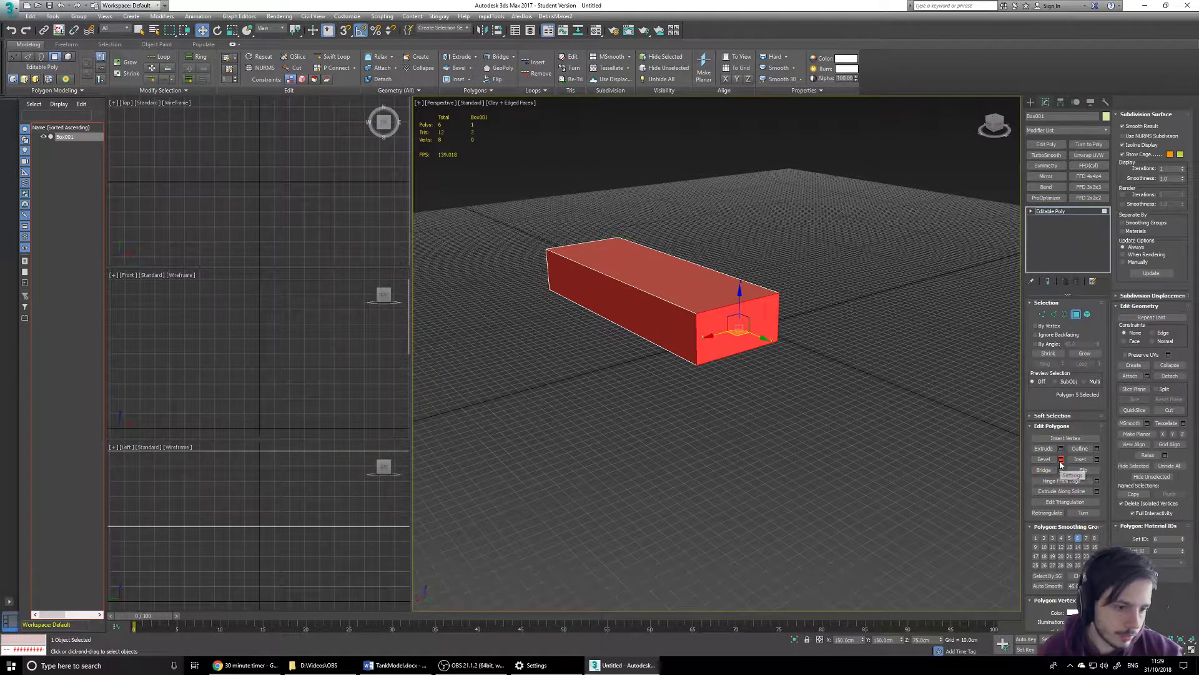
mouse_move(1031, 317)
mouse_down()
mouse_move(1111, 320)
mouse_move(1044, 315)
mouse_up()
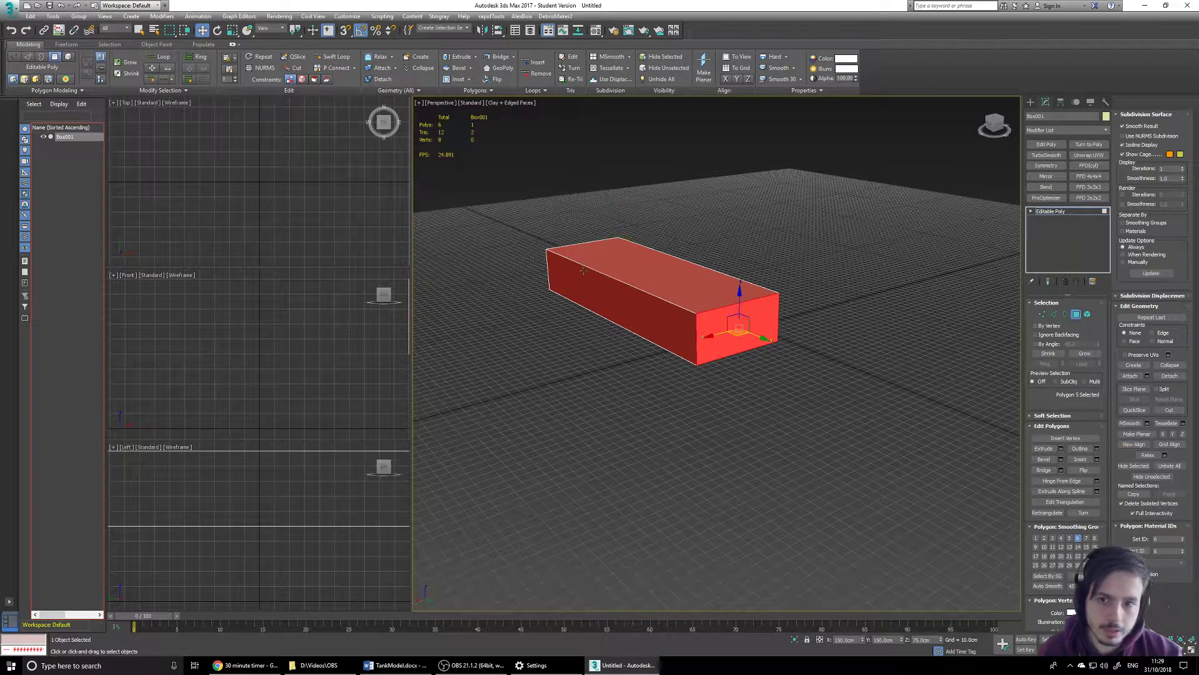
Minimize the modeling ribbon to its panel titles and orbit around the box.
click(232, 45)
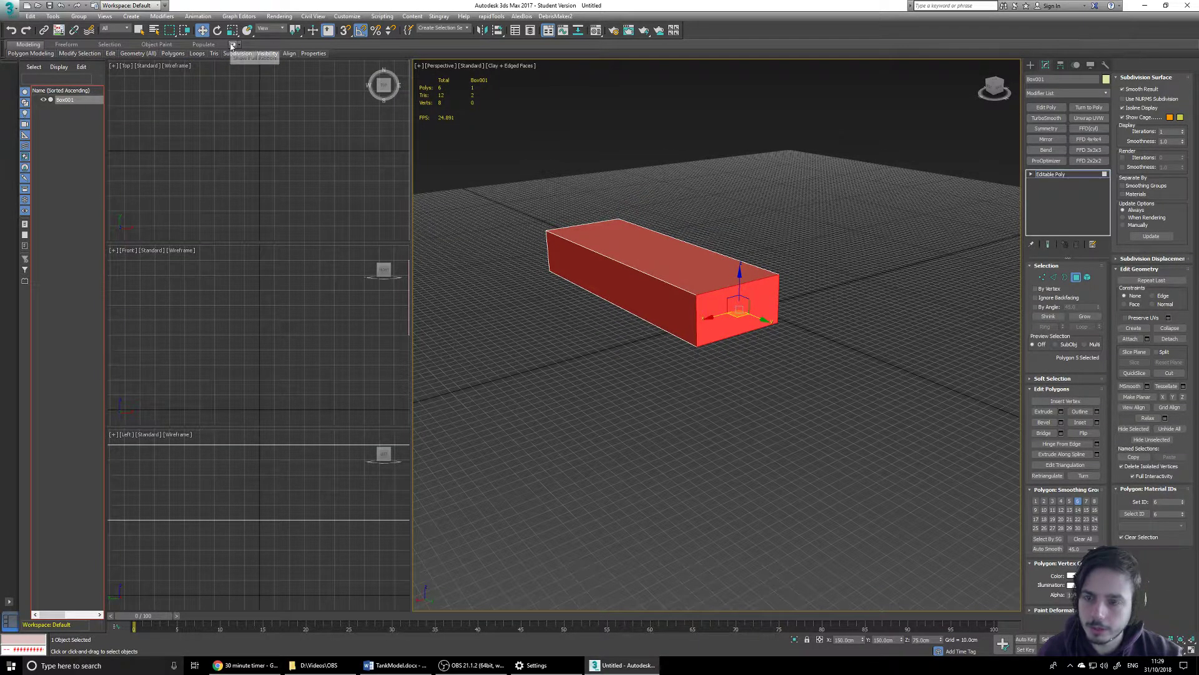
alt+middle_drag(610, 285, 629, 303)
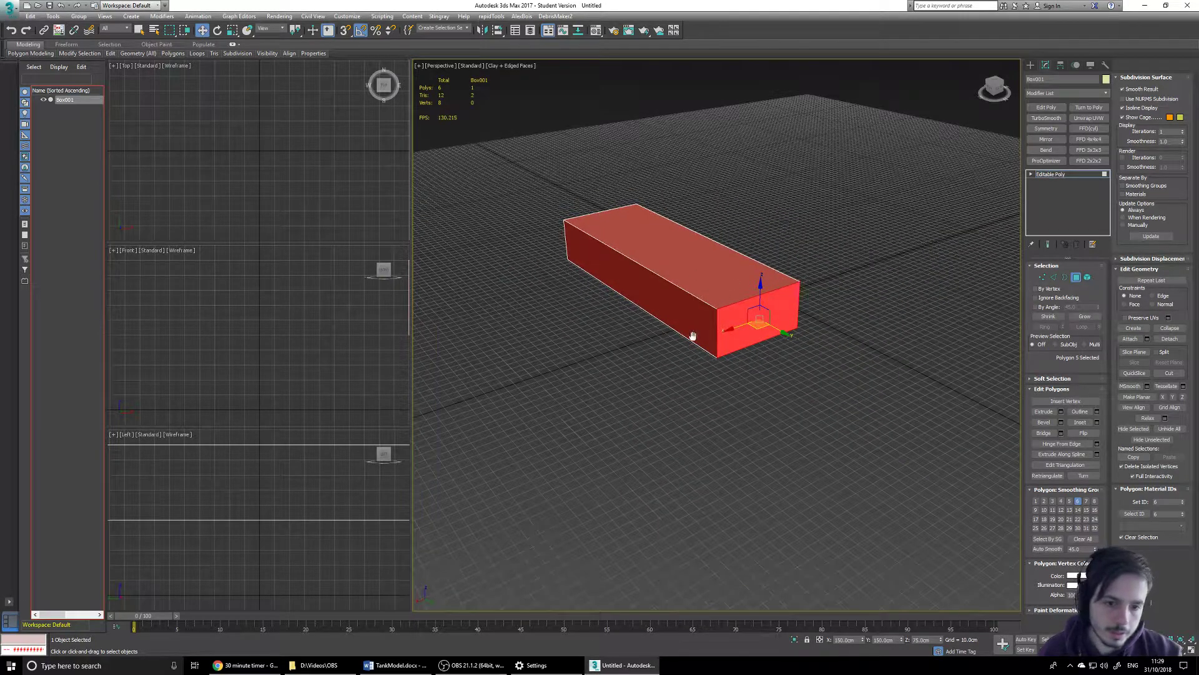
alt+middle_drag(704, 376, 701, 348)
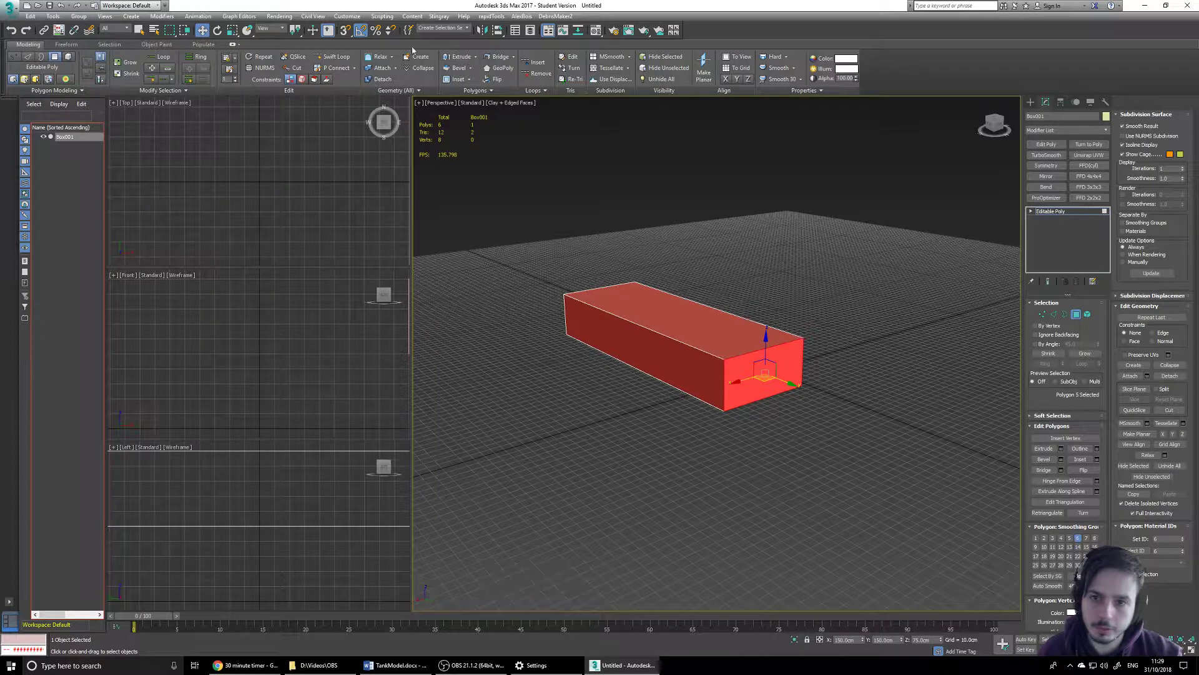
Try adding edge loops across the box with Swift Loop, undo them and return to the Move tool.
click(331, 57)
click(643, 312)
click(603, 307)
key(ctrl+z)
key(ctrl+z)
key(ctrl+z)
key(ctrl+z)
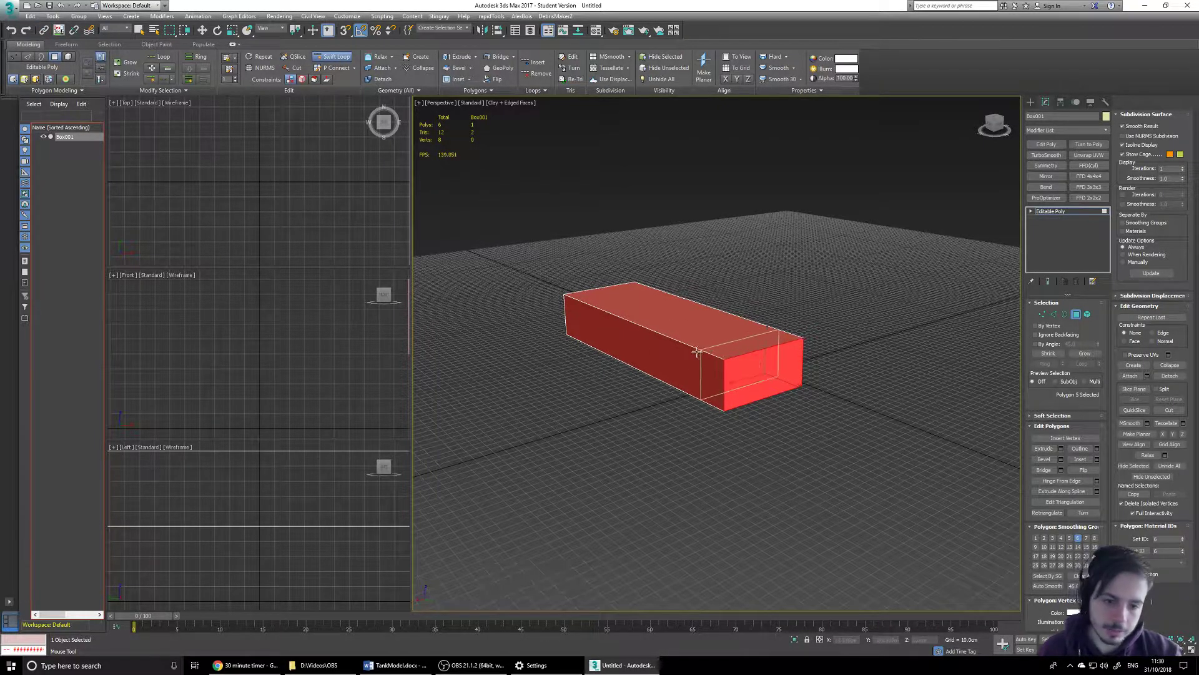
key(w)
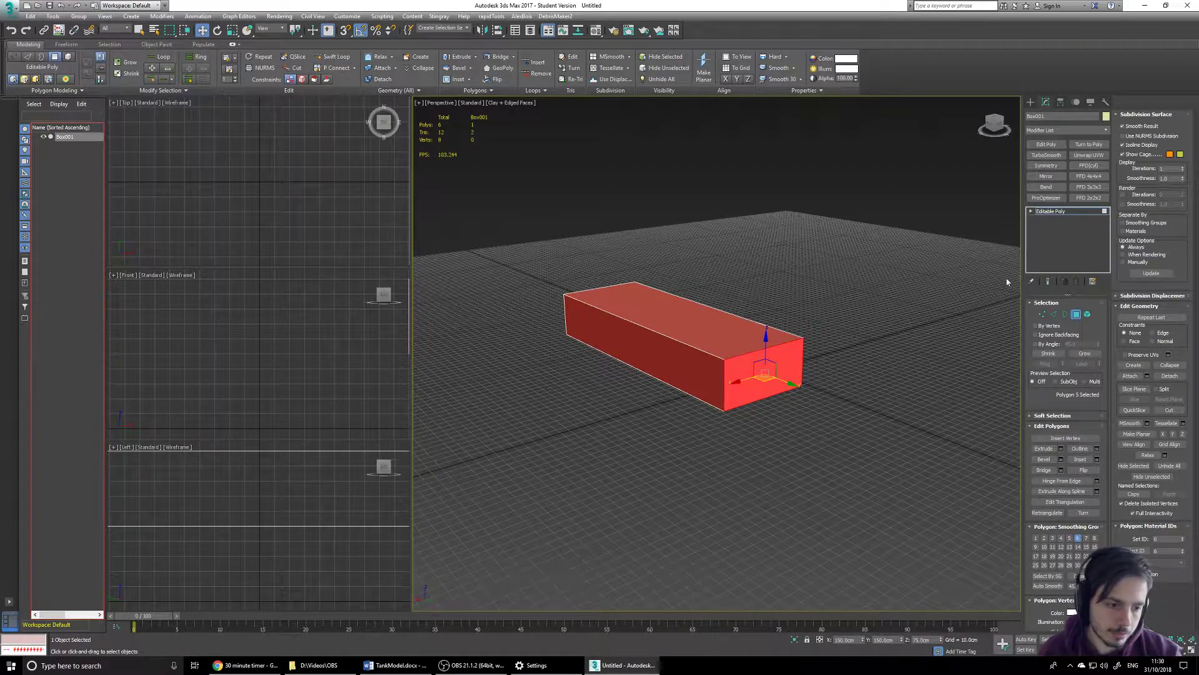
Try framing the selected end face in the Left, Front and Top viewports.
mouse_move(744, 379)
alt+middle_down()
mouse_move(744, 361)
mouse_move(742, 403)
mouse_move(731, 380)
alt+middle_up()
middle_click(278, 475)
key(z)
middle_click(307, 333)
key(z)
middle_click(318, 190)
key(z)
middle_click(312, 504)
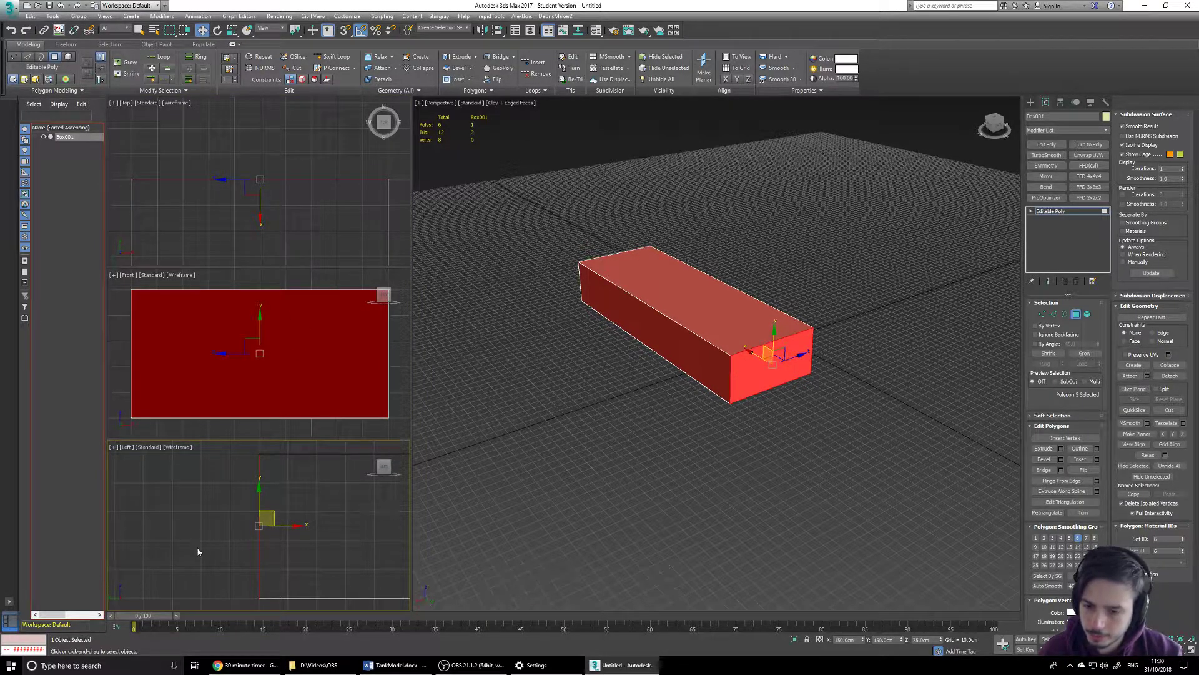
Clear the polygon selection and frame the whole box in the Left, Top and Front viewports.
click(219, 523)
key(z)
middle_click(263, 172)
key(z)
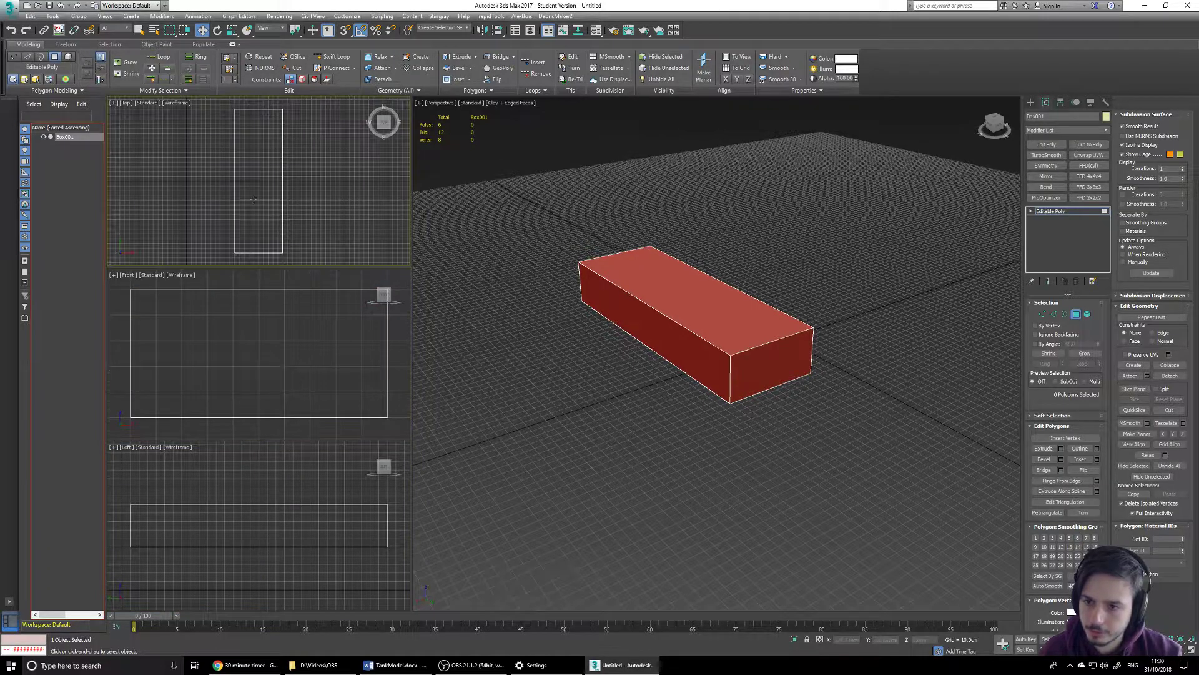
middle_click(237, 335)
key(z)
middle_click(263, 518)
key(z)
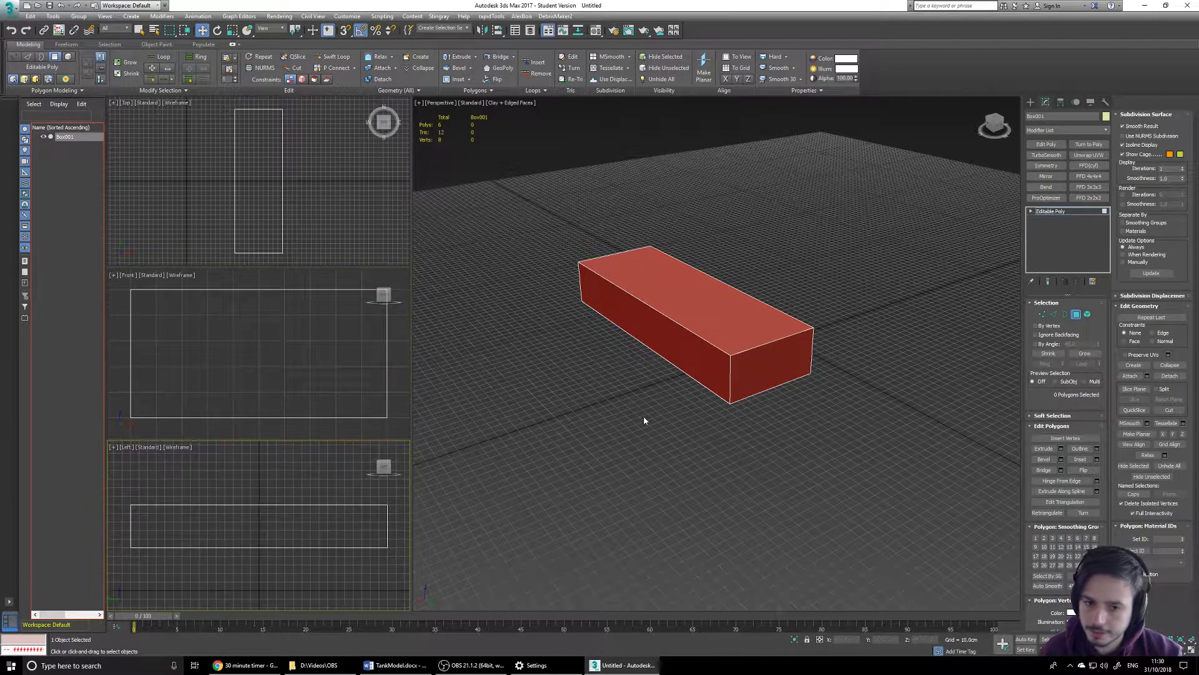
Frame the whole box in the Perspective viewport.
middle_click(647, 420)
key(z)
scroll(611, 407, down, 10)
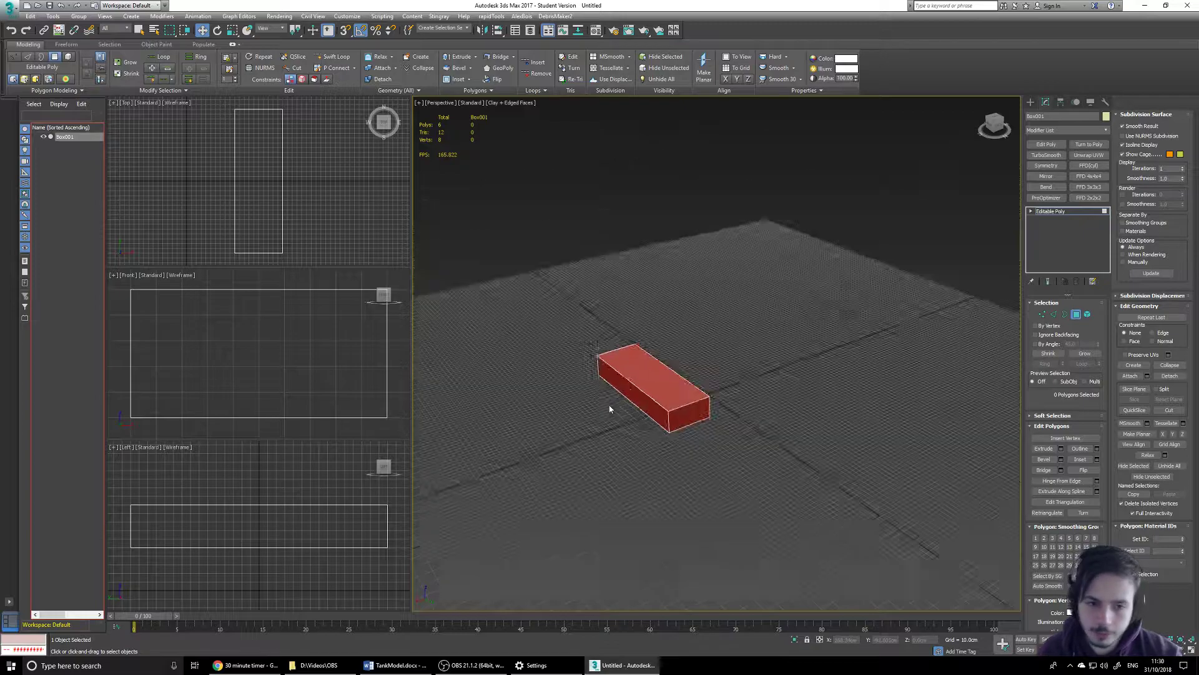
alt+middle_drag(699, 418, 905, 275)
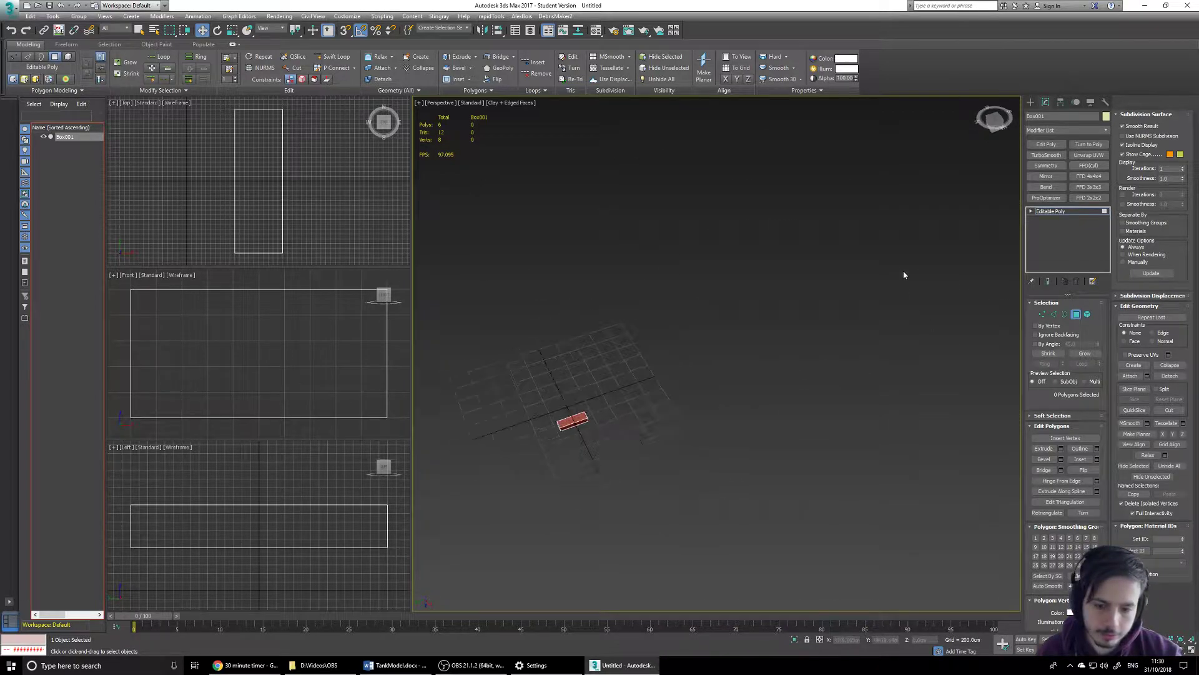
key(z)
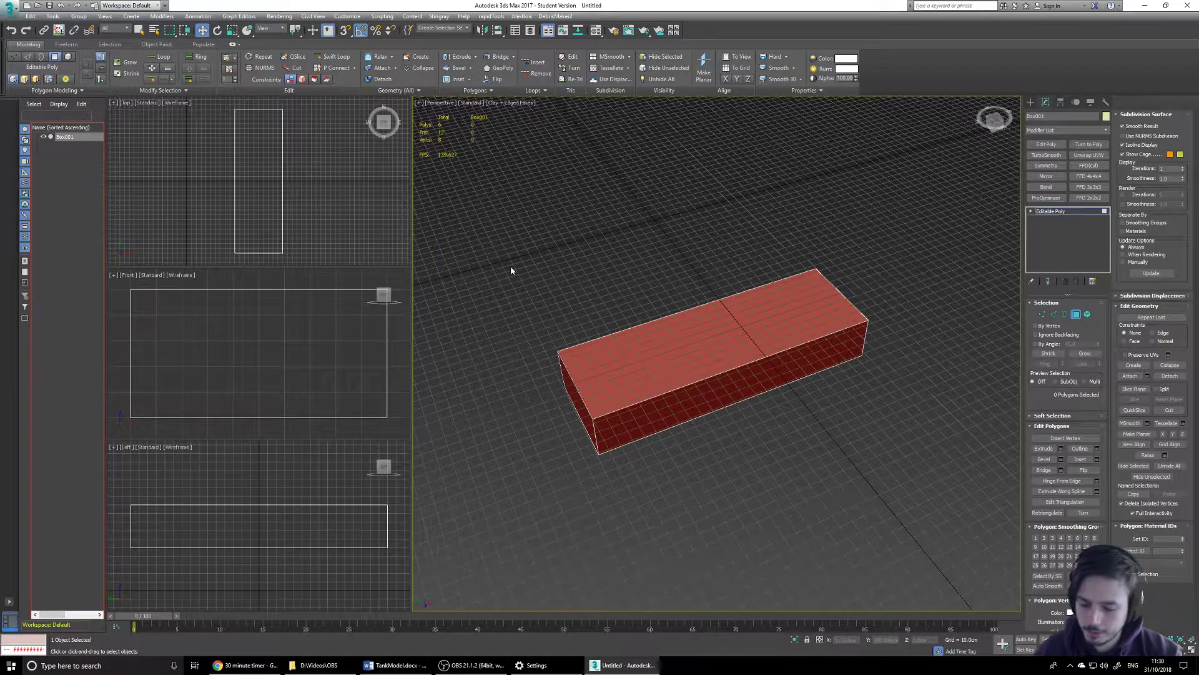
Try an orthographic view in the main viewport, then restore Perspective and frame the box in it.
key(f)
middle_drag(632, 385, 613, 421)
alt+middle_drag(710, 358, 621, 260)
scroll(617, 433, down, 4)
scroll(666, 380, up, 3)
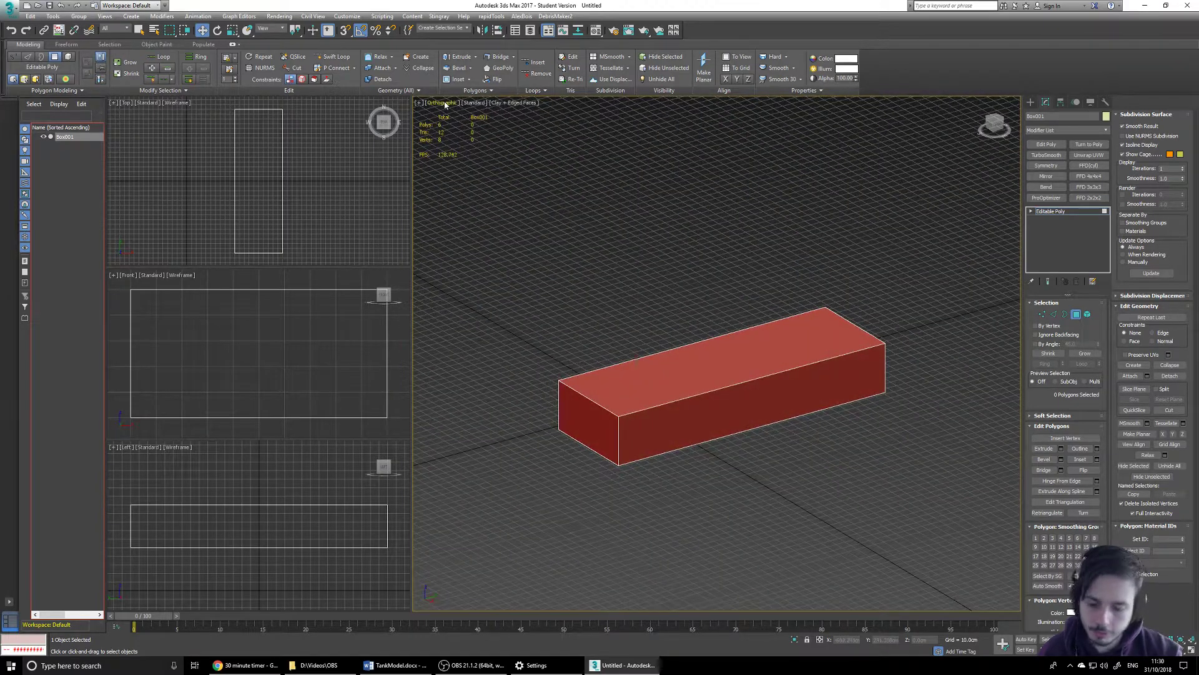
key(p)
middle_drag(565, 316, 962, 332)
scroll(851, 299, down, 5)
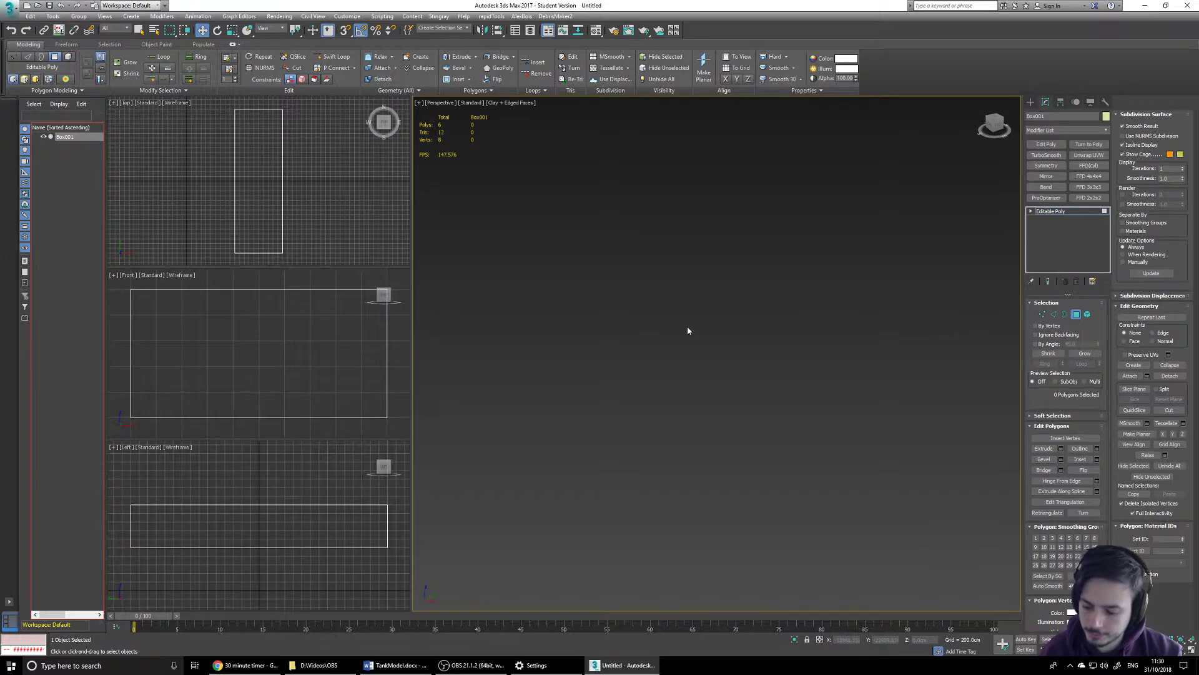
key(z)
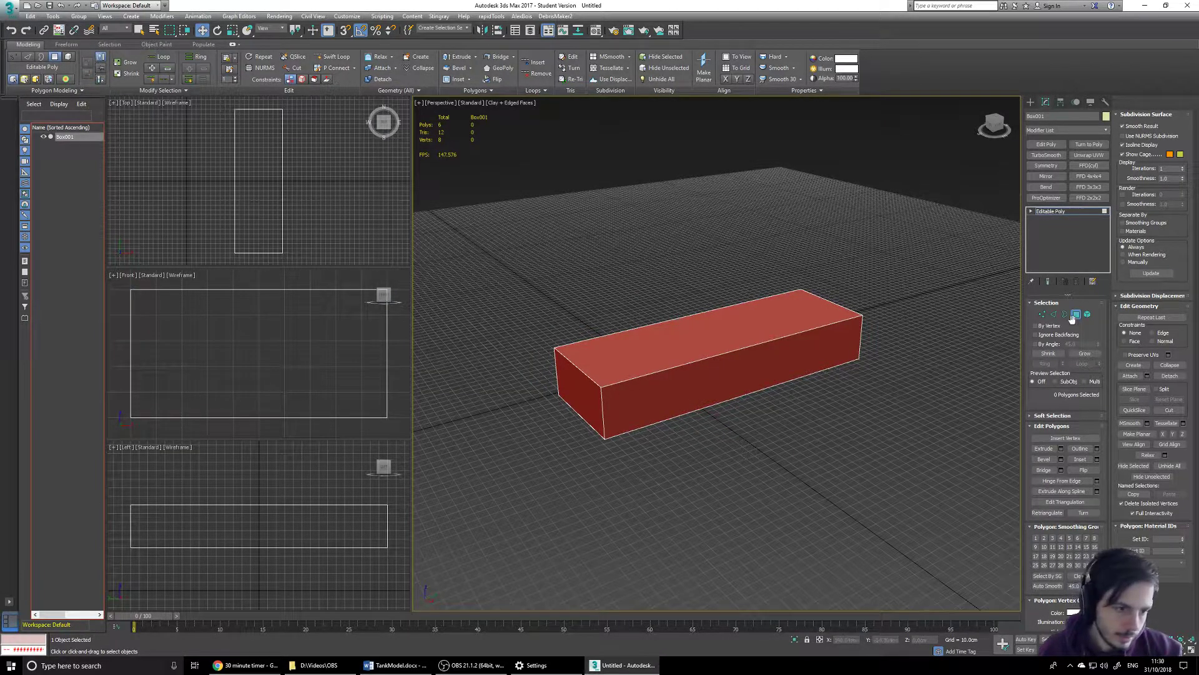
Extrude the short end polygon of the box by 50 cm.
click(587, 393)
alt+middle_drag(795, 329, 726, 453)
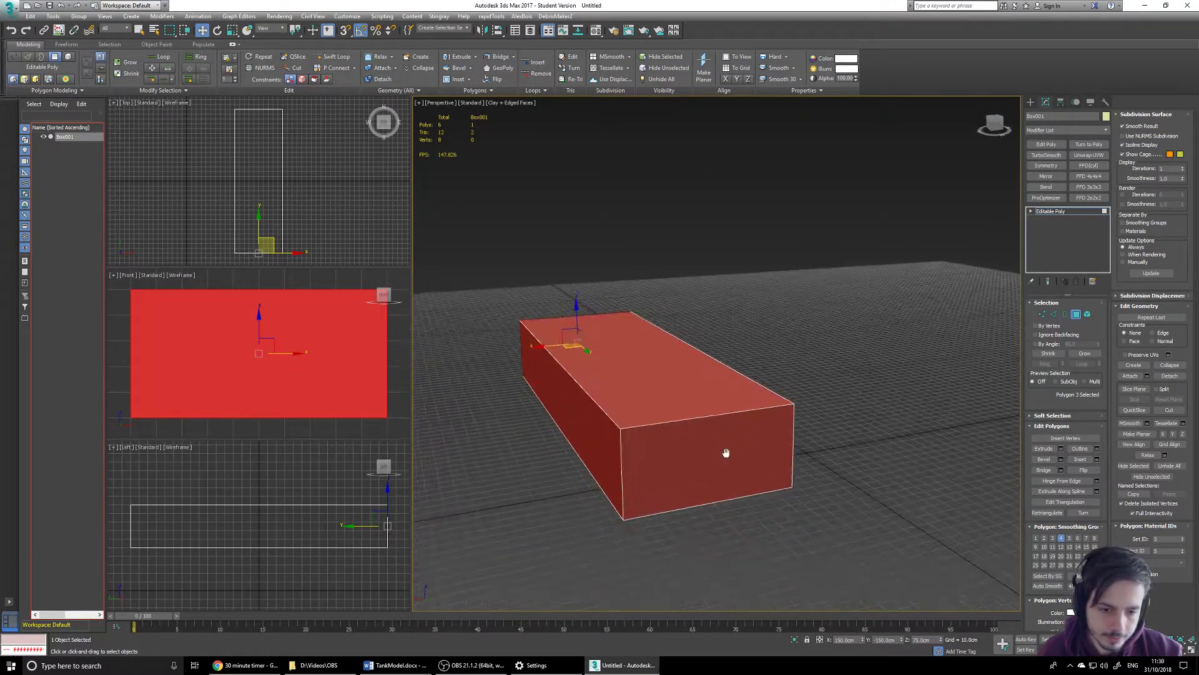
click(726, 452)
mouse_move(736, 342)
alt+middle_down()
mouse_move(710, 319)
mouse_move(717, 330)
alt+middle_up()
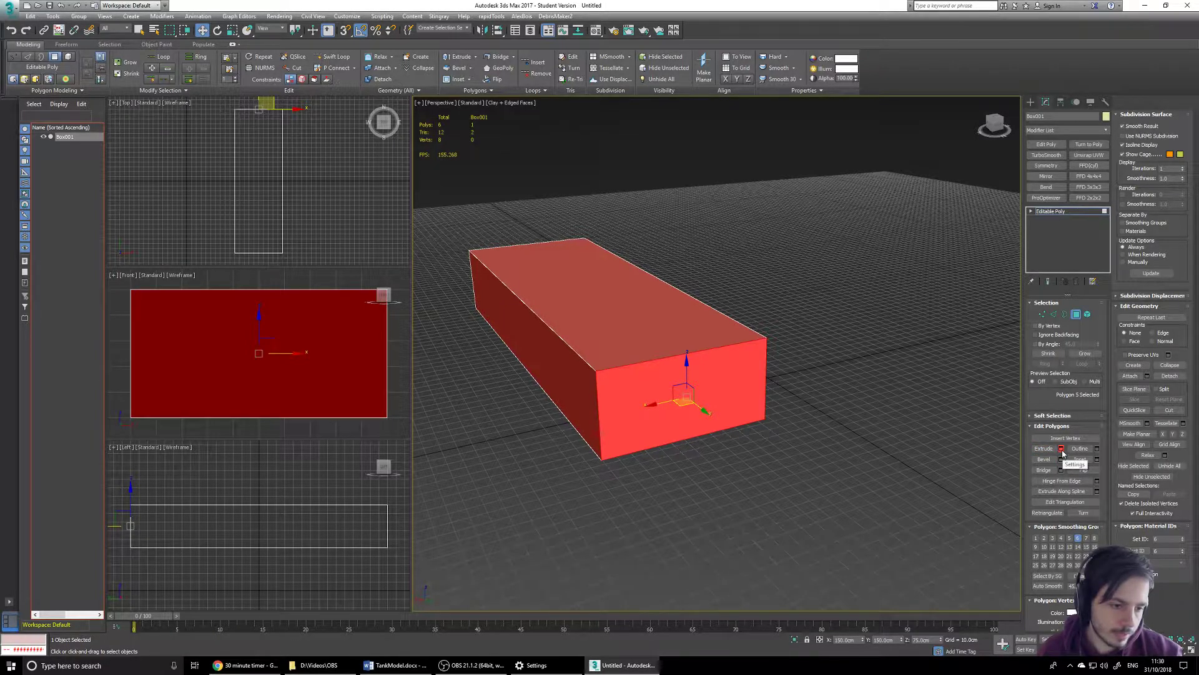
click(1062, 449)
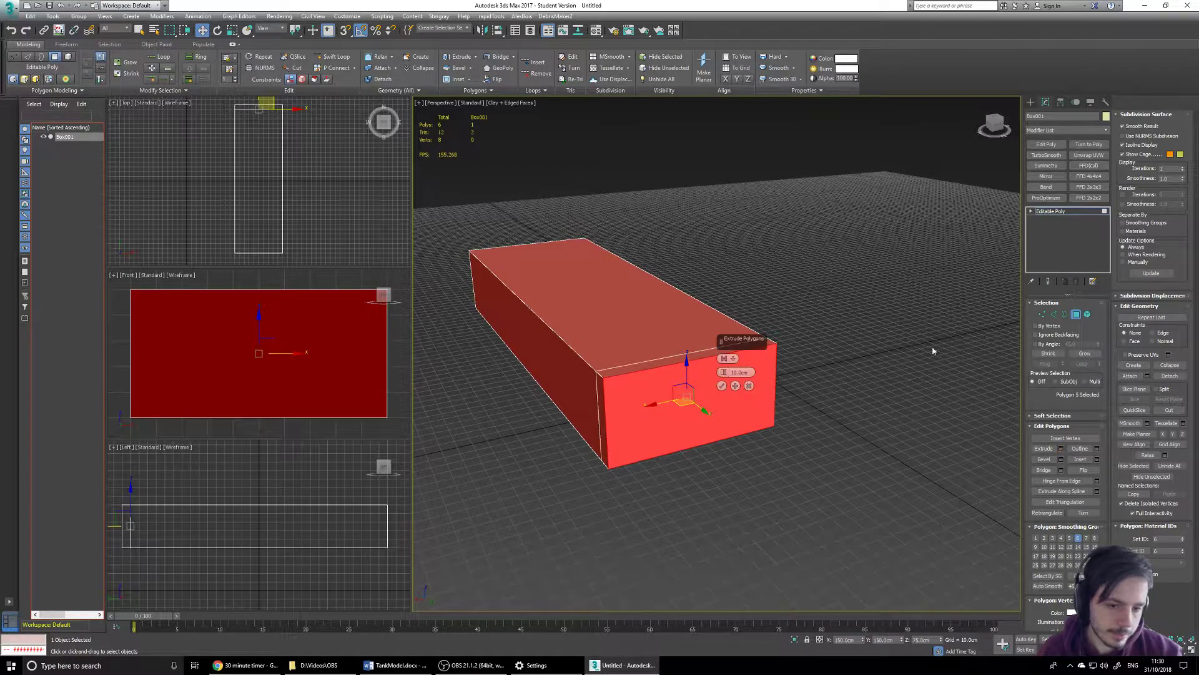
text(50)
key(Return)
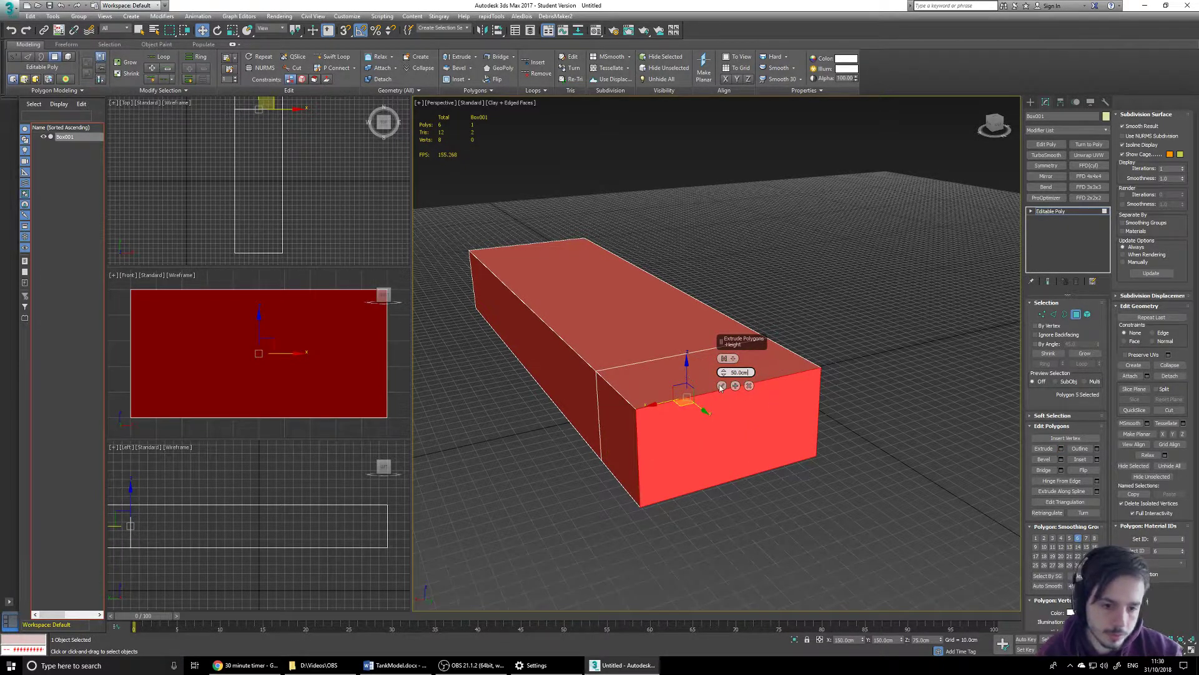
click(722, 386)
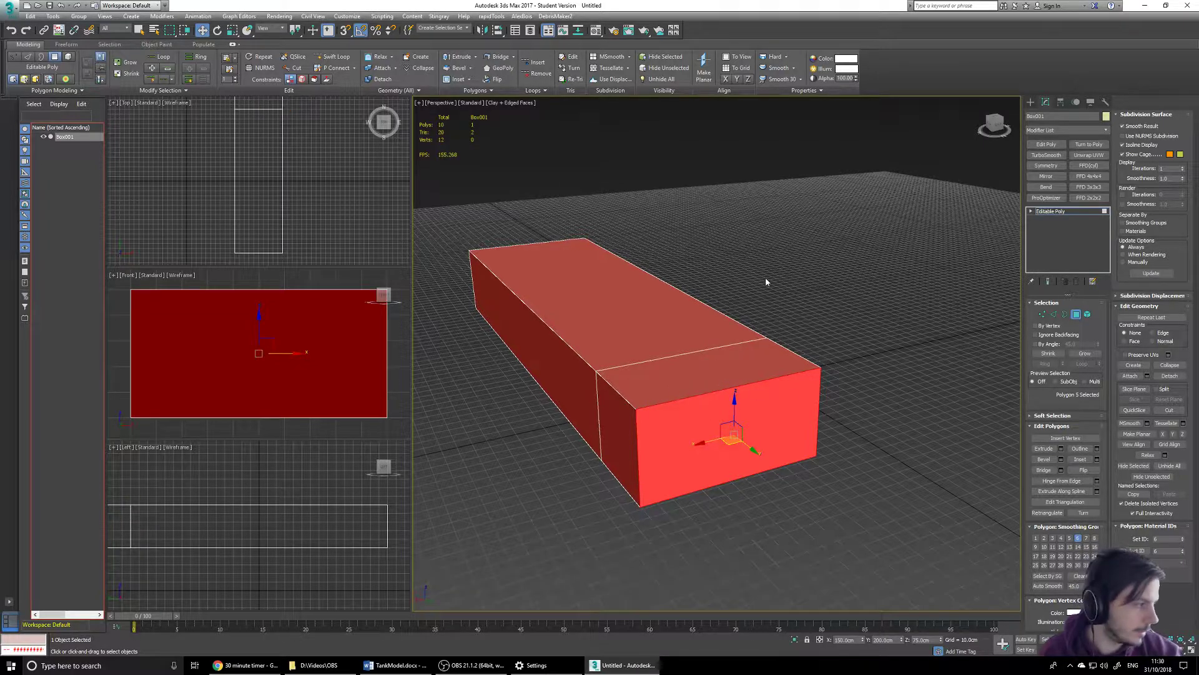
Extrude the polygon at the opposite short end of the box by 25 cm.
middle_drag(676, 348, 942, 360)
scroll(942, 361, down, 3)
scroll(733, 450, up, 3)
middle_drag(734, 450, 836, 374)
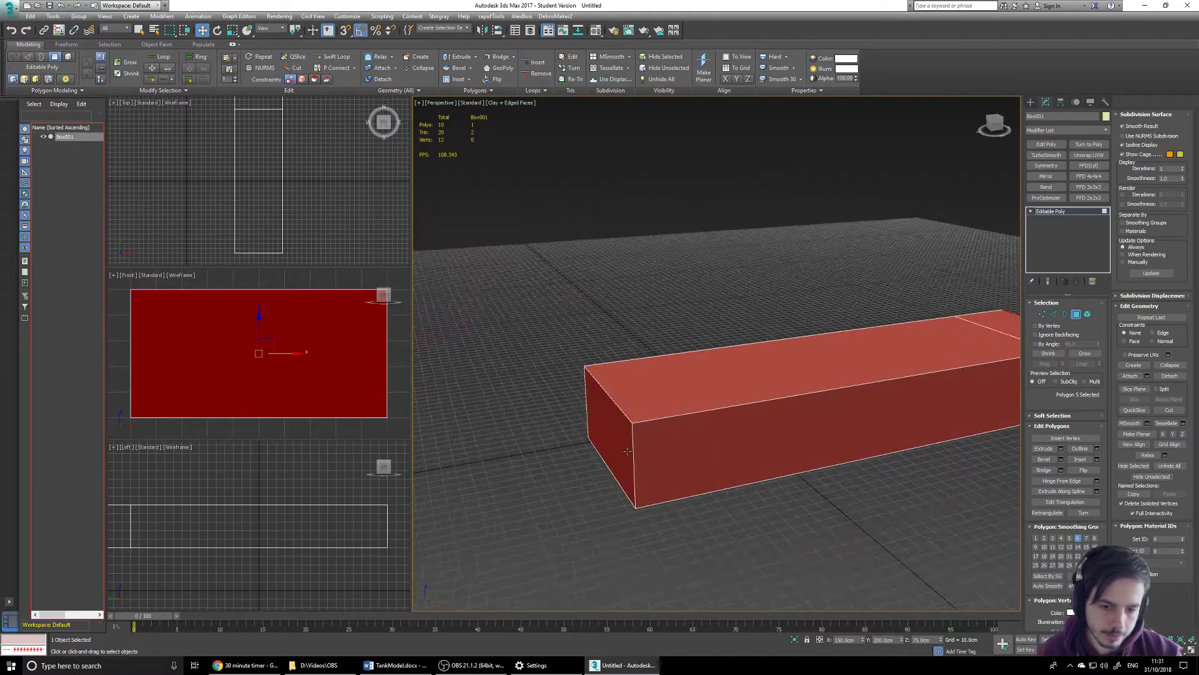
click(625, 446)
click(1060, 449)
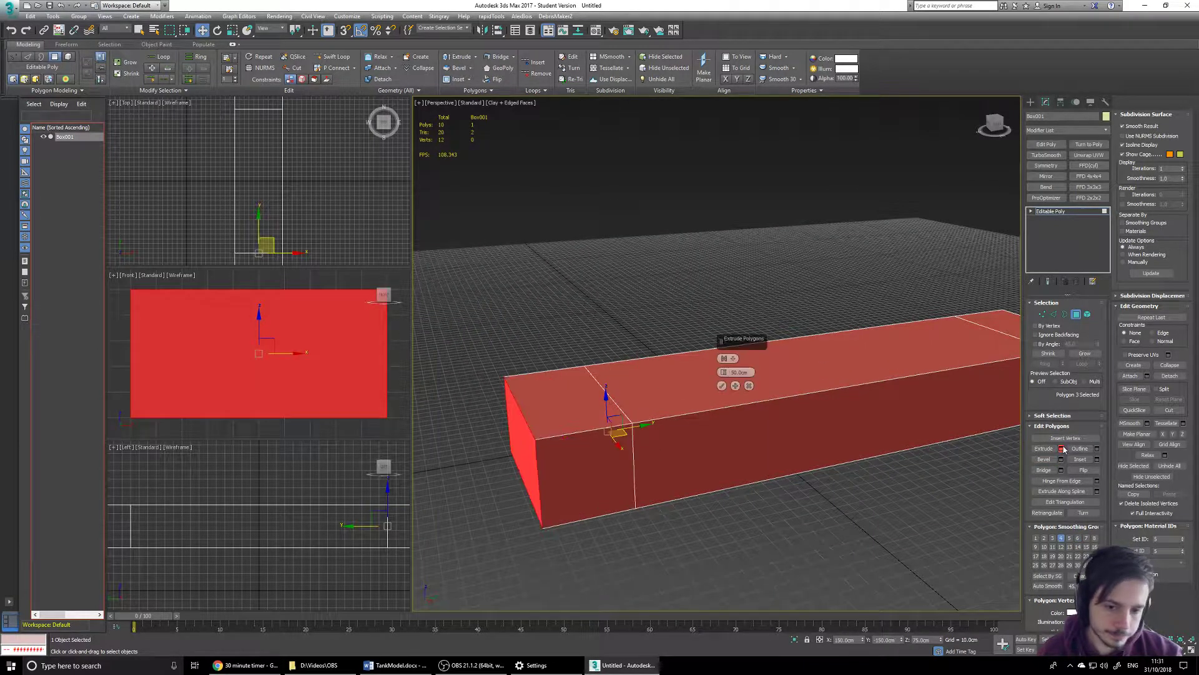
double_click(750, 373)
text(25)
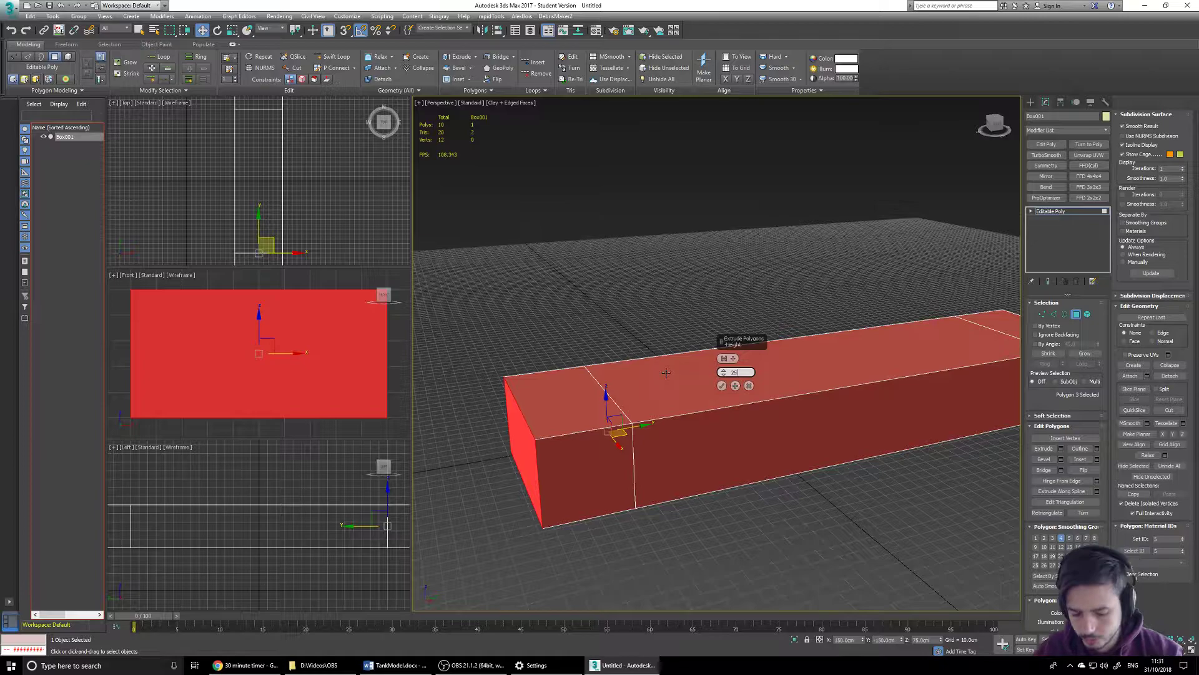
key(Return)
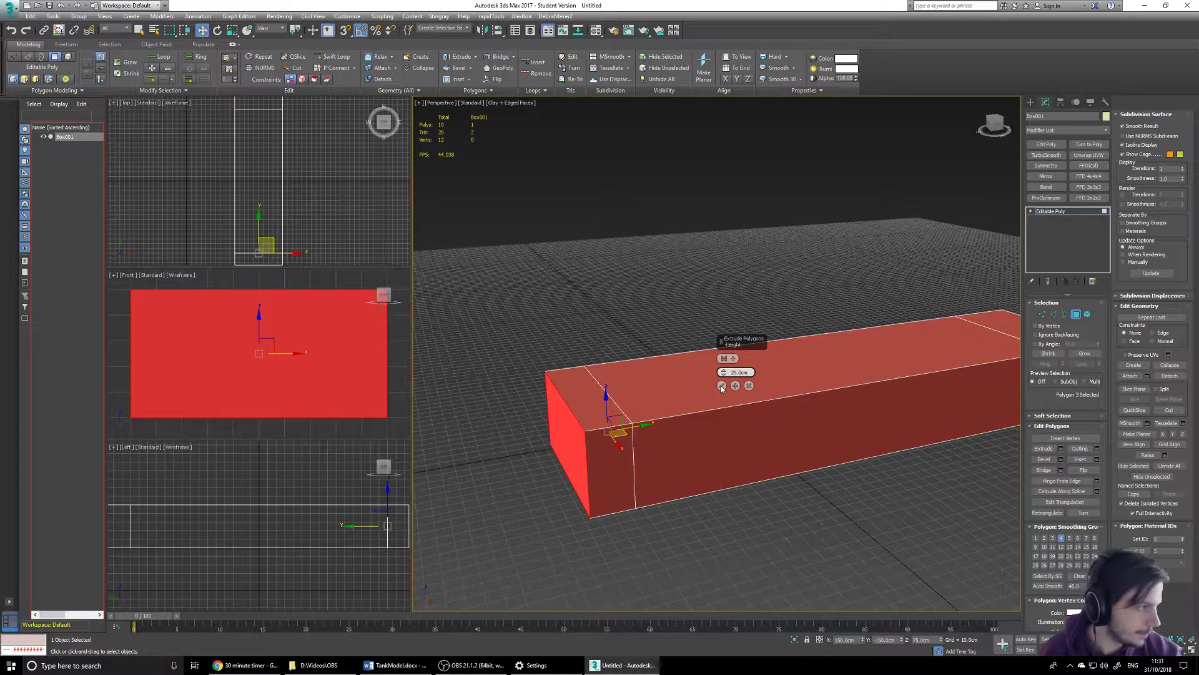
click(721, 386)
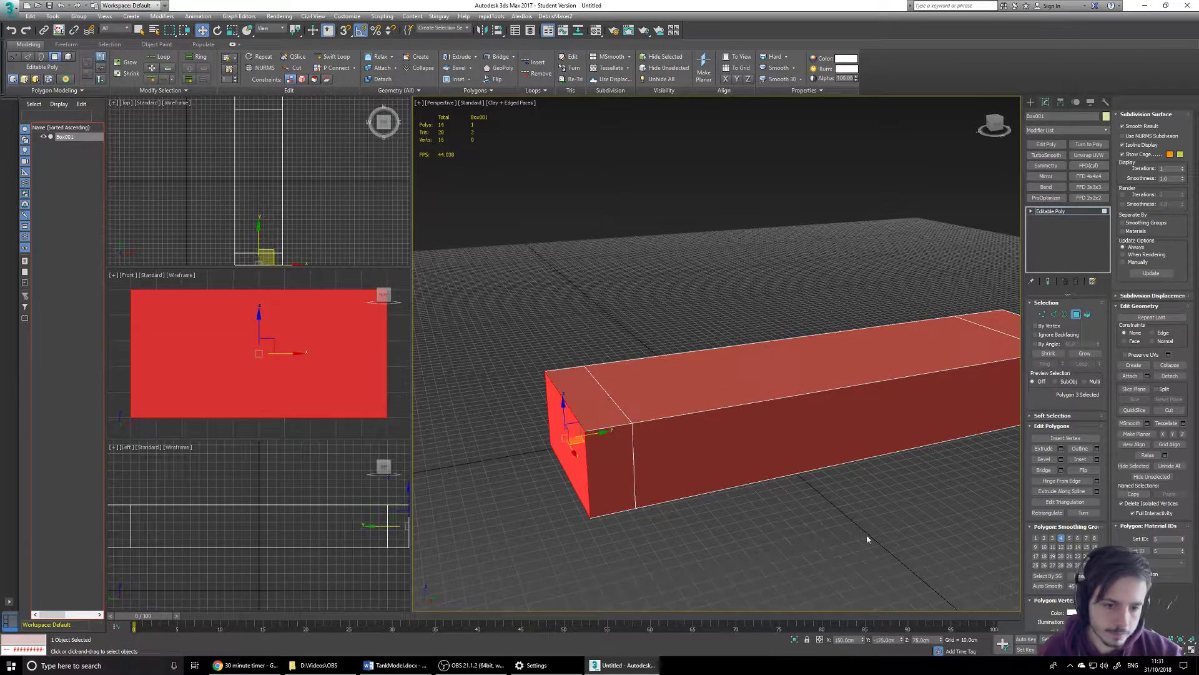
Switch to edge level and select the two vertical corner edges at the end extruded by 50 cm.
click(846, 527)
alt+middle_drag(928, 495, 840, 467)
scroll(840, 472, down, 3)
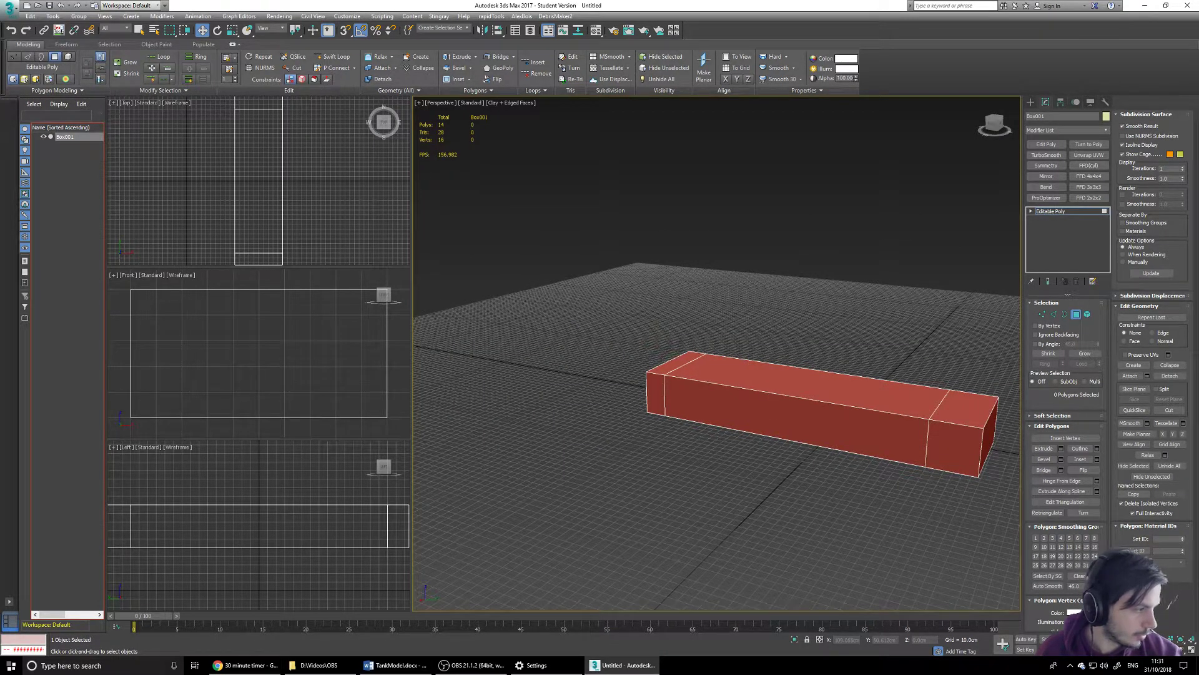
click(1055, 315)
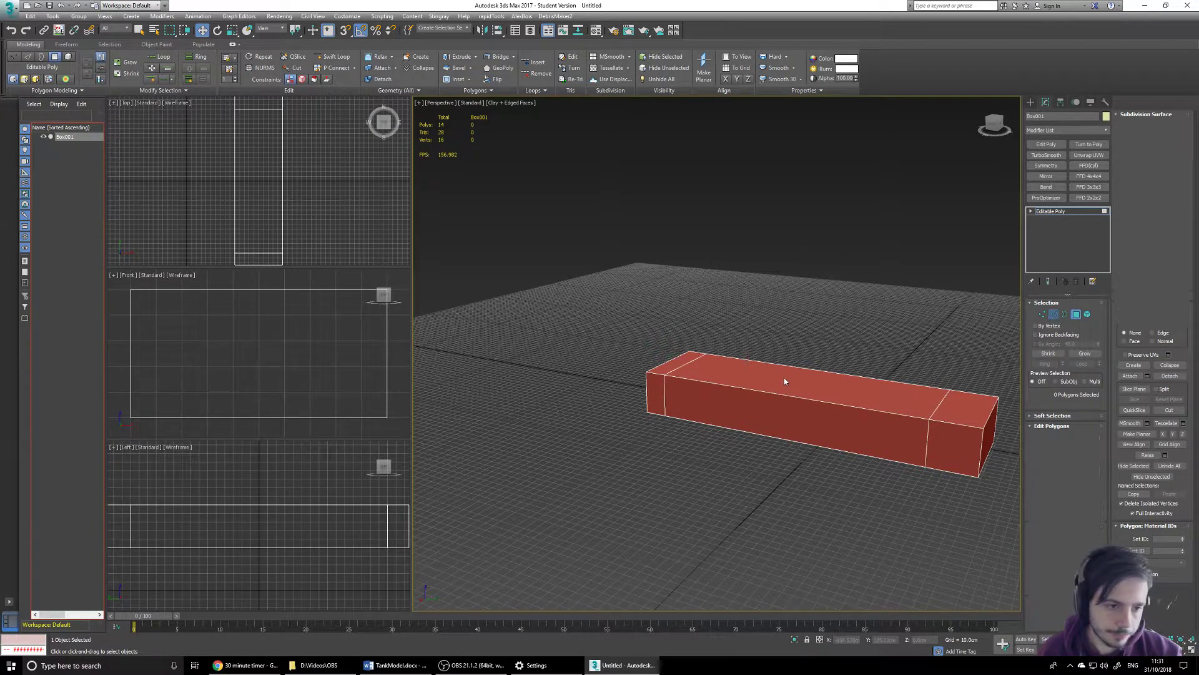
alt+middle_drag(656, 364, 774, 423)
click(801, 420)
ctrl+click(835, 403)
alt+middle_drag(497, 415, 593, 393)
alt+middle_drag(574, 495, 581, 484)
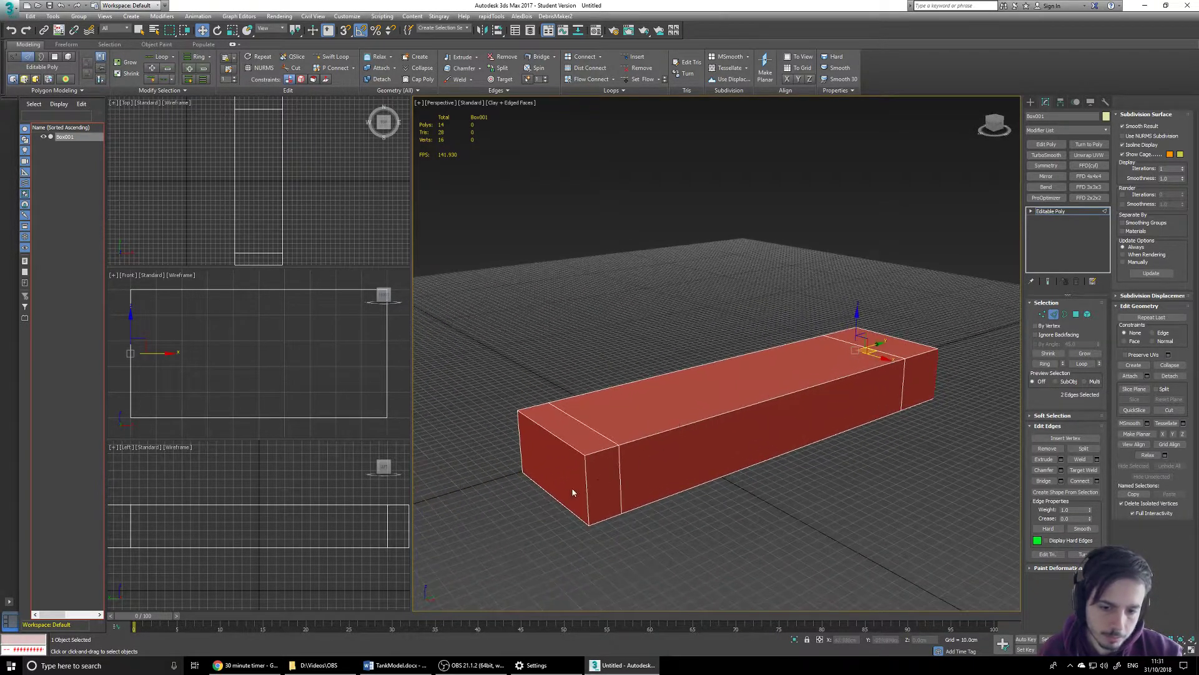
Add a vertical corner edge of the 25 cm end to the selection, undoing the accidental deselection.
click(584, 487)
ctrl+click(518, 446)
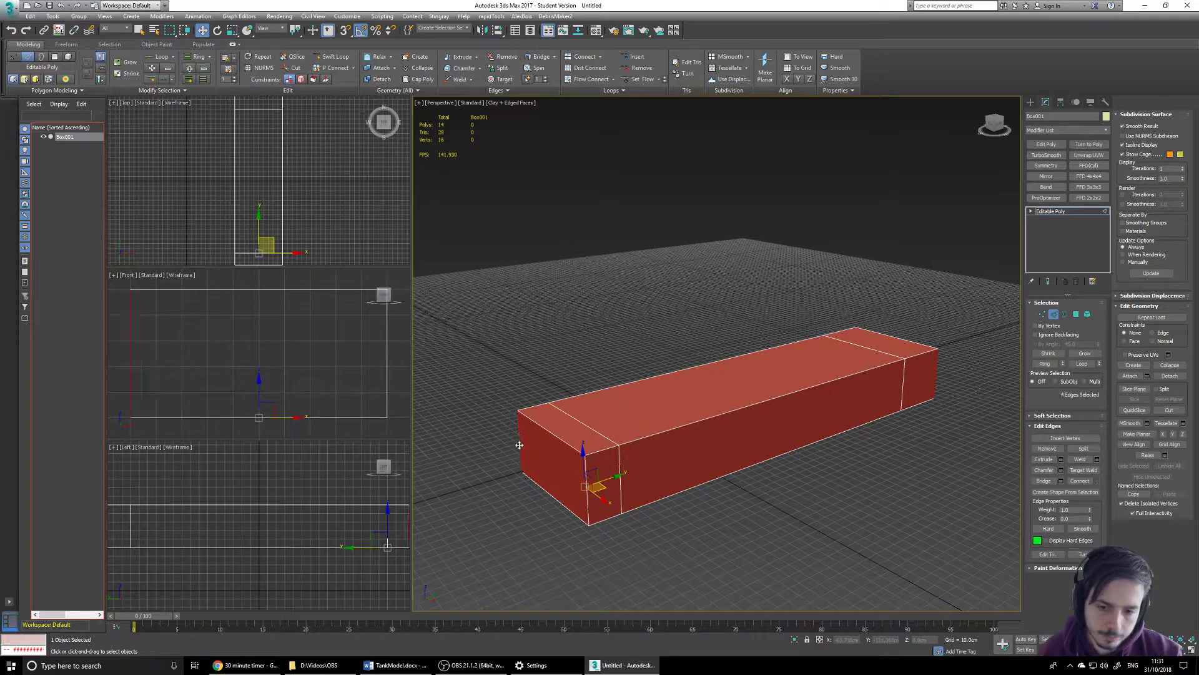
alt+middle_drag(598, 499, 669, 431)
click(833, 241)
key(ctrl+z)
key(ctrl+z)
alt+middle_drag(832, 241, 631, 263)
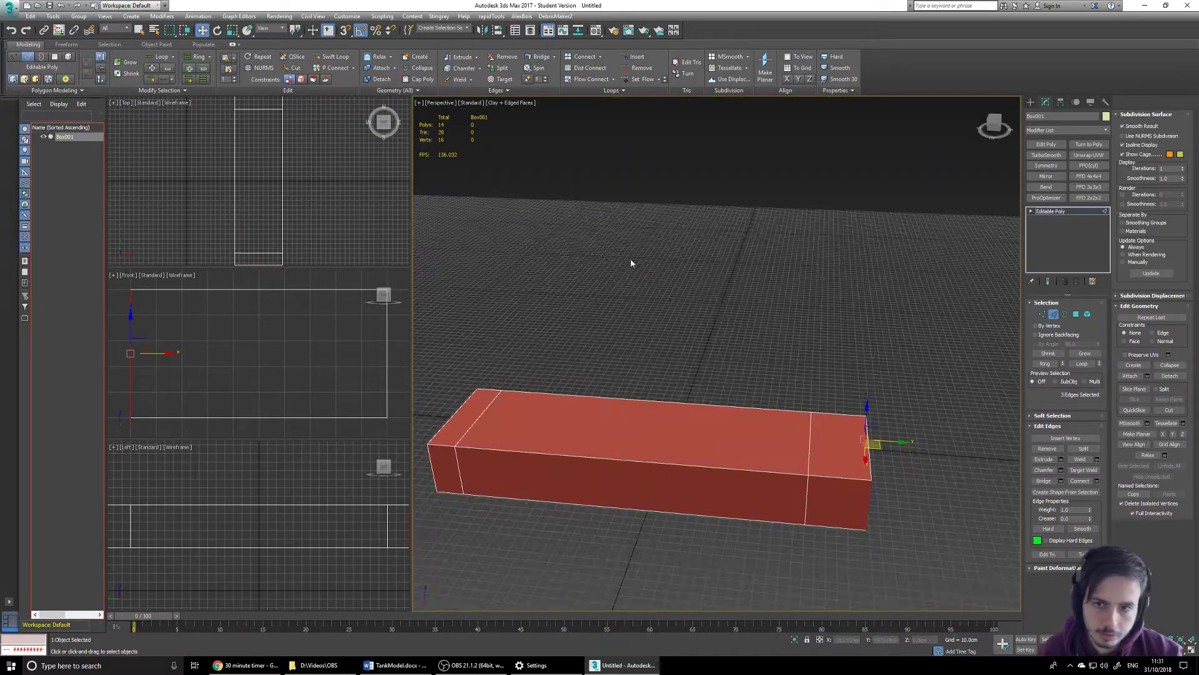
Change the Perspective viewport from Clay to default shading with edged faces.
click(507, 104)
click(517, 113)
middle_drag(647, 397, 674, 348)
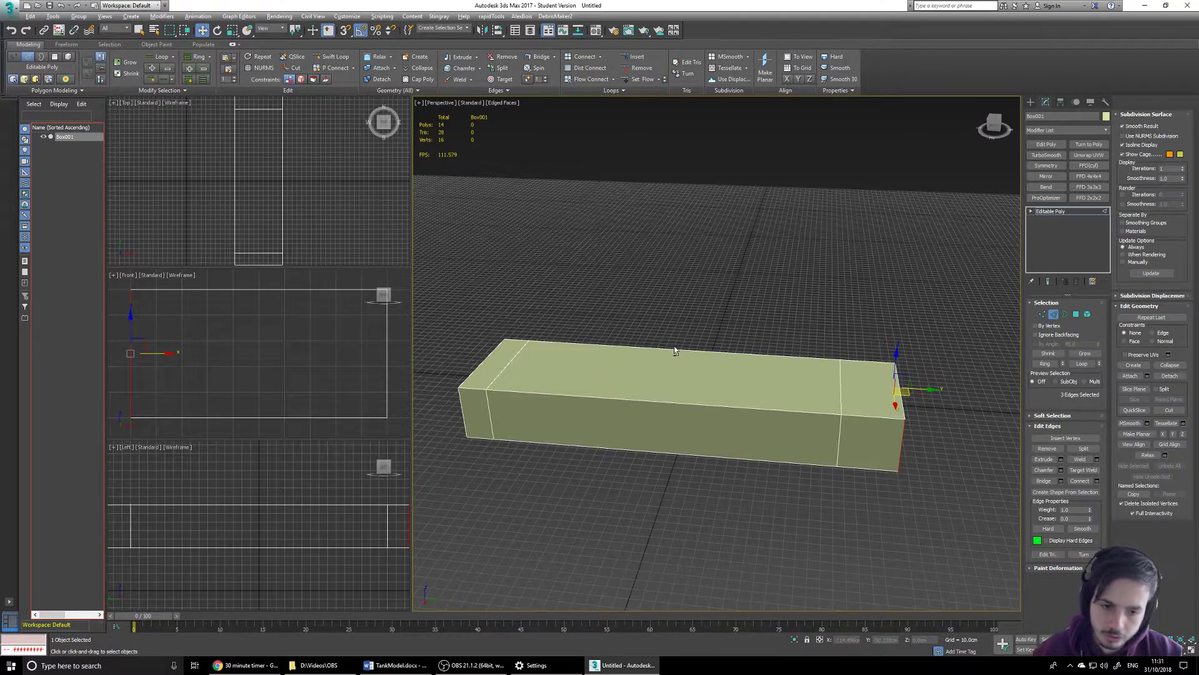
Make the box see-through and add the remaining vertical corner edge at the 25 cm end to the selection.
key(alt+x)
mouse_move(648, 415)
alt+middle_down()
mouse_move(731, 378)
mouse_move(517, 475)
alt+middle_up()
double_click(532, 459)
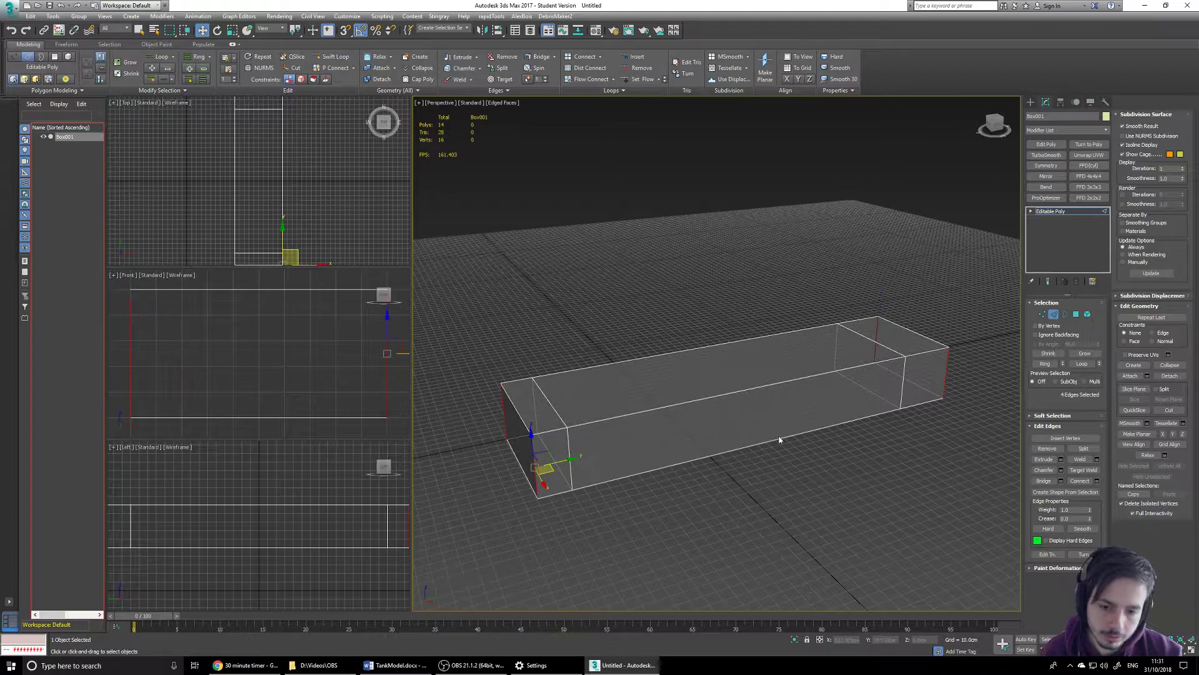
Toggle the box's see-through display repeatedly to check the selected corner edges.
middle_drag(757, 374, 729, 333)
key(alt+x)
key(alt+x)
key(alt+x)
key(alt+x)
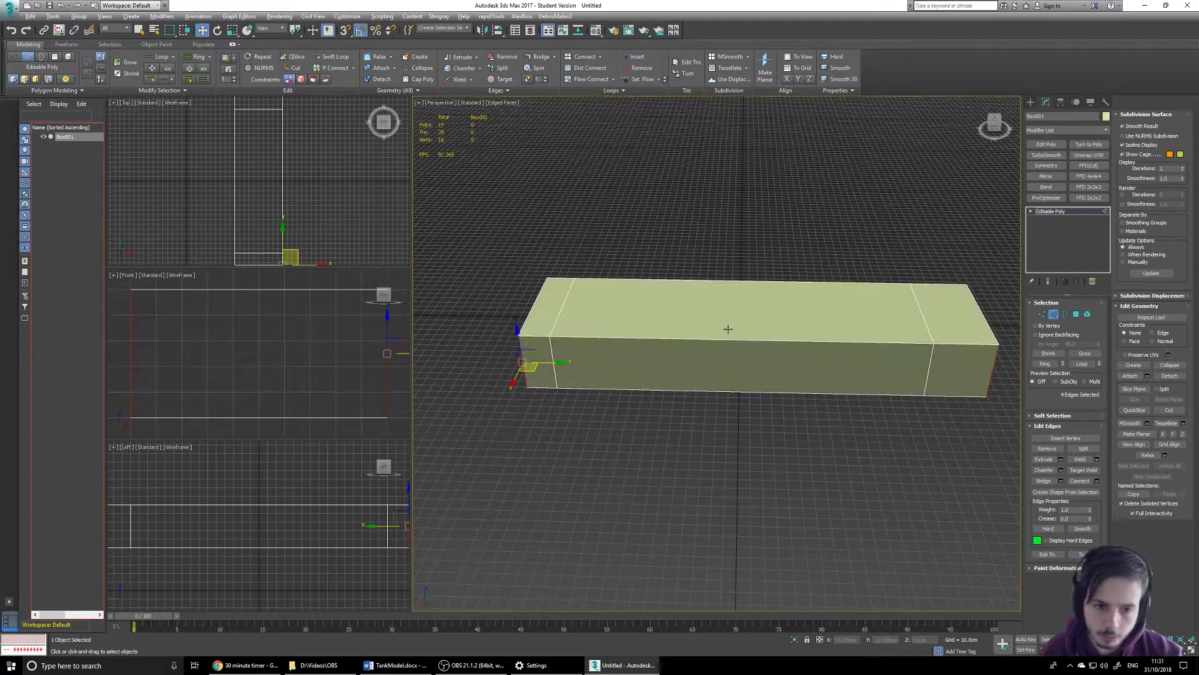
Try Clay shading in the Perspective viewport and restore default shading.
key(alt+x)
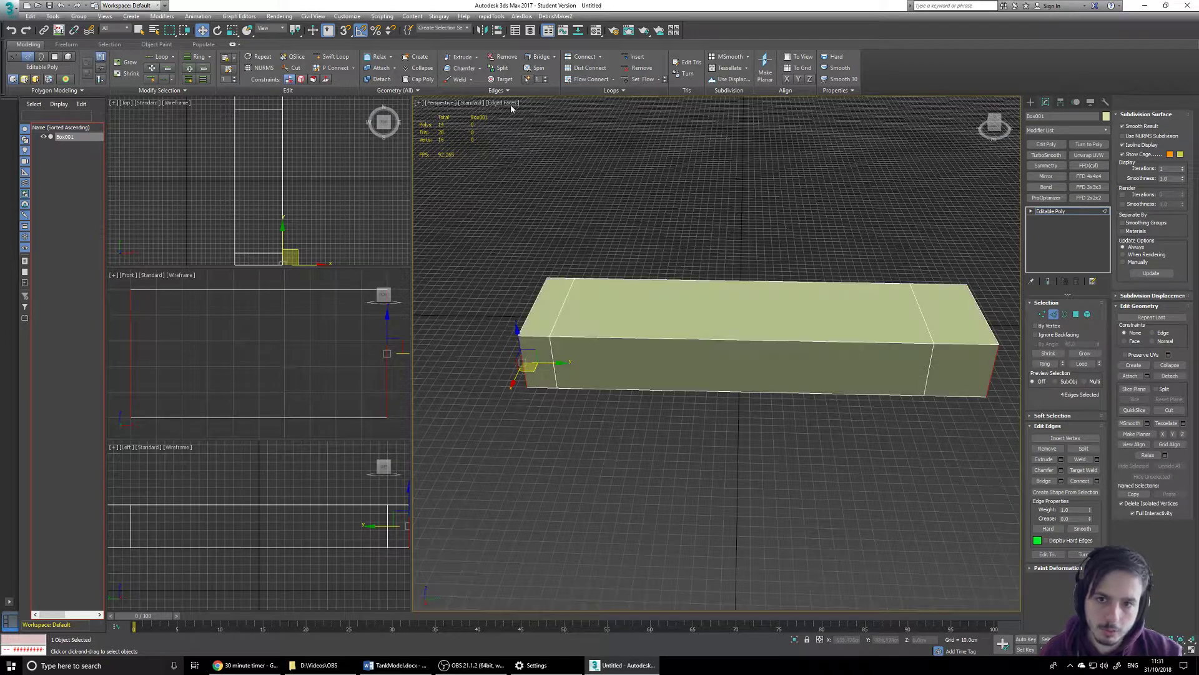
click(511, 102)
click(531, 163)
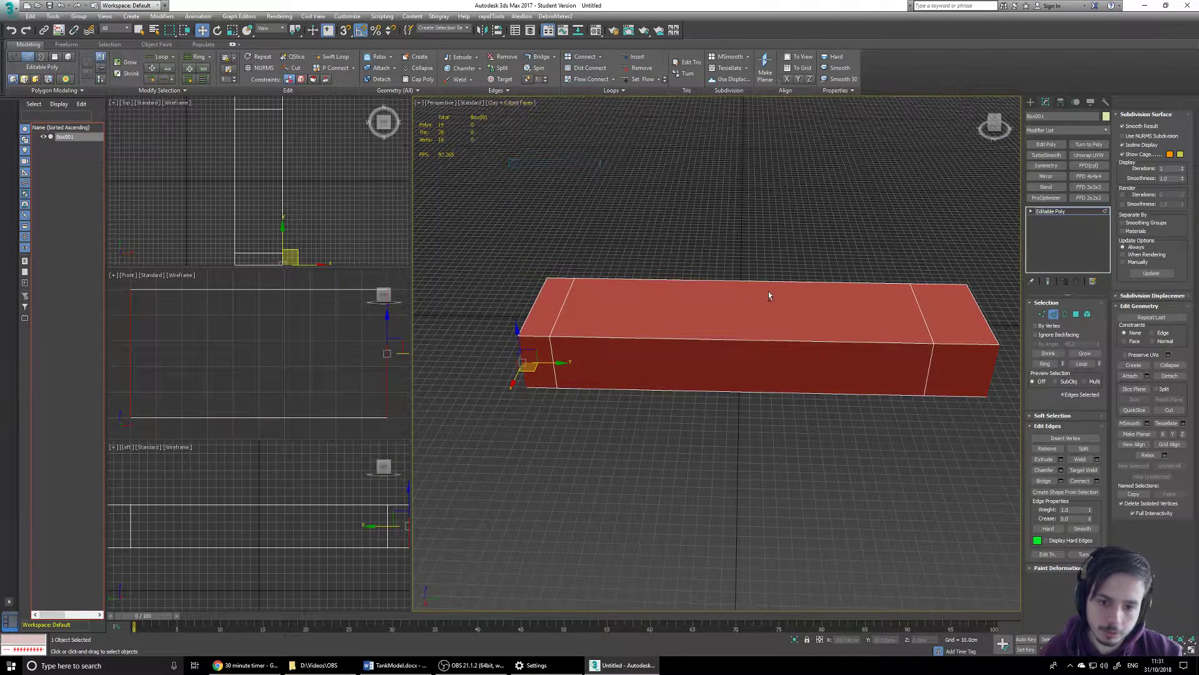
click(520, 104)
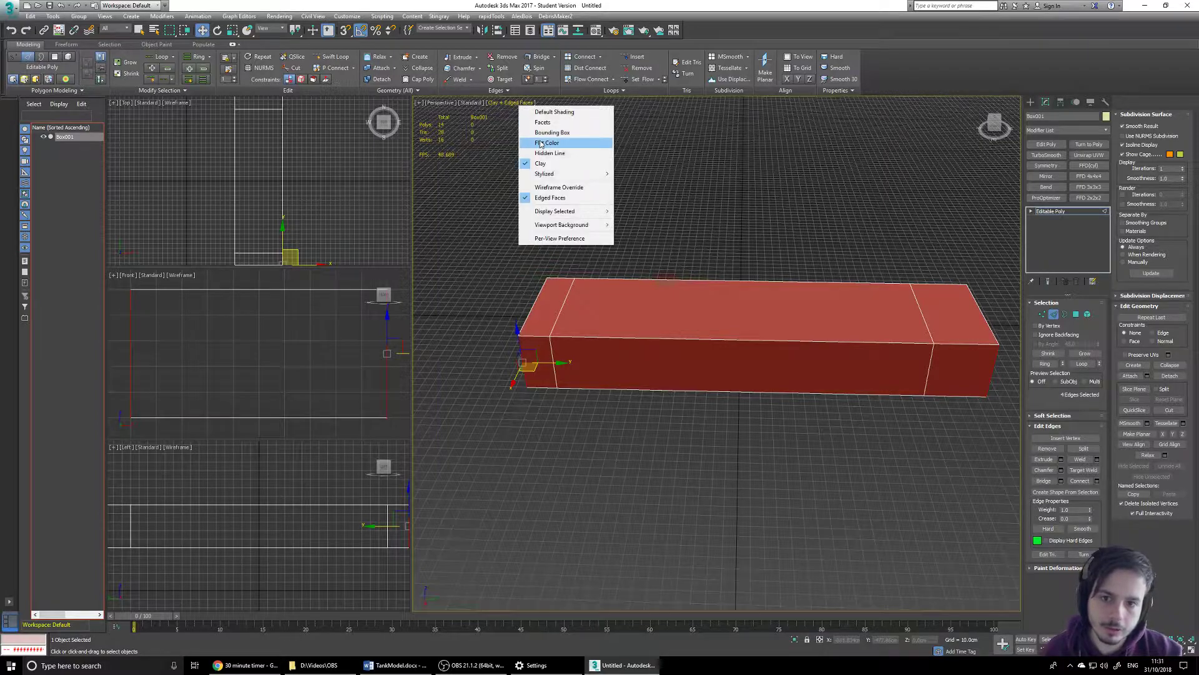
click(556, 113)
Make the box see-through and convert the four selected vertical corner edges into a selection of their end vertices.
key(alt+x)
middle_drag(856, 321, 851, 278)
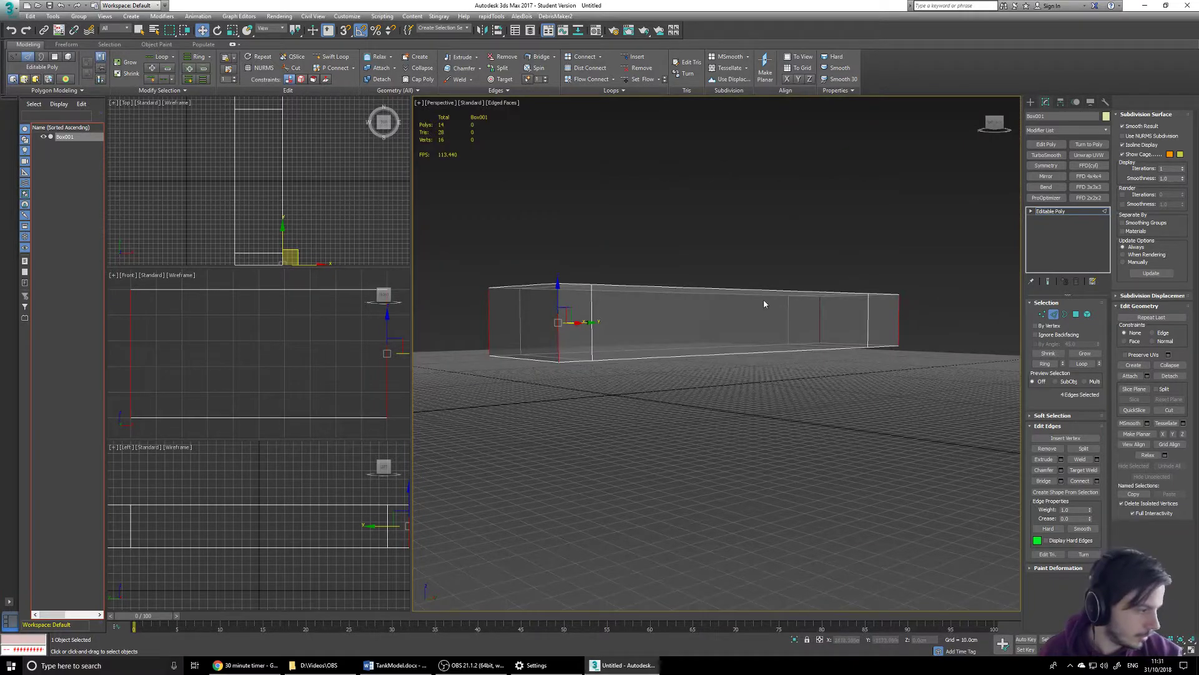
alt+middle_drag(701, 313, 730, 315)
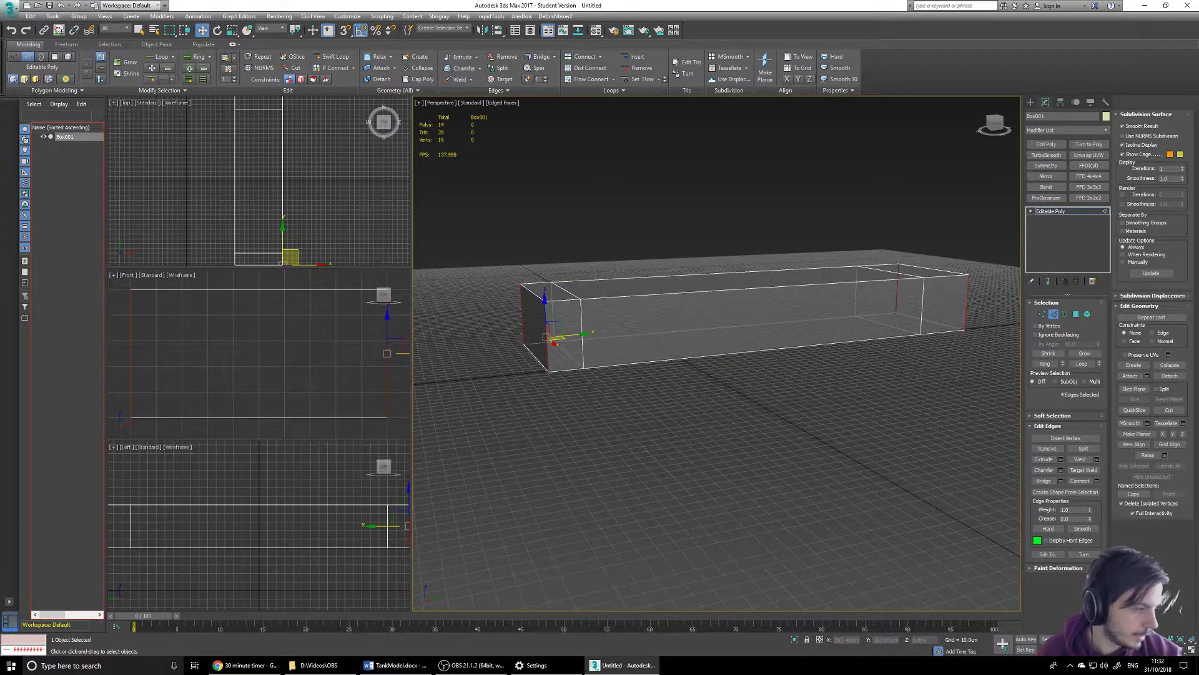
alt+middle_drag(776, 283, 875, 294)
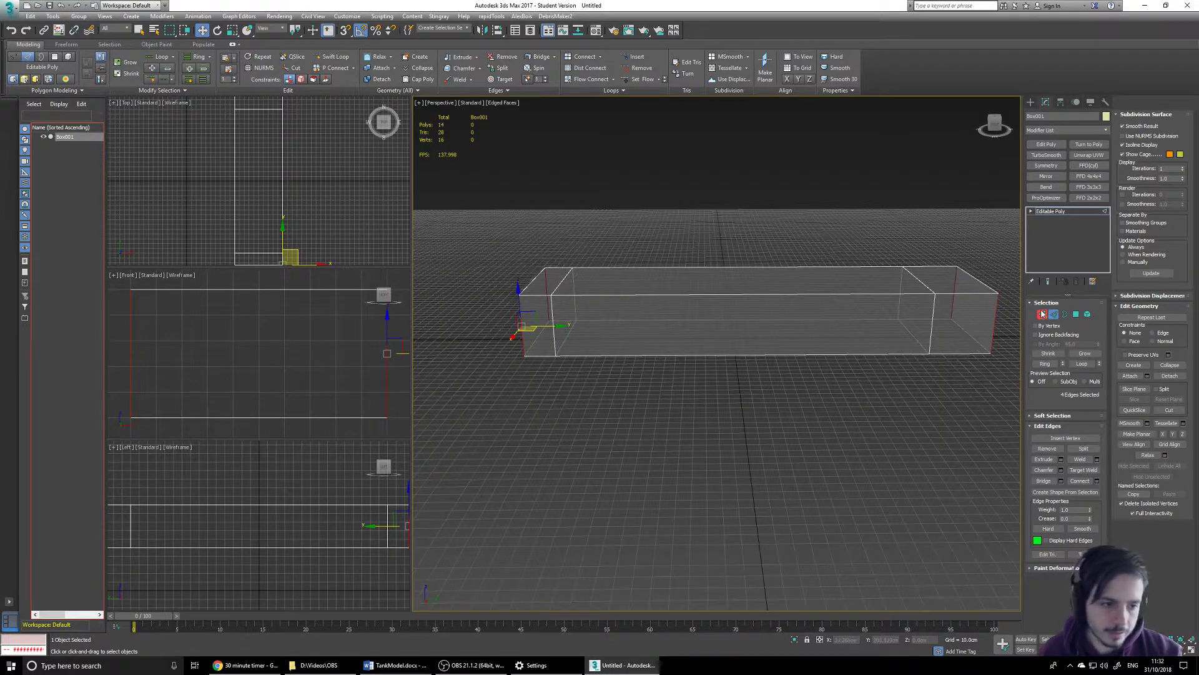
click(1043, 314)
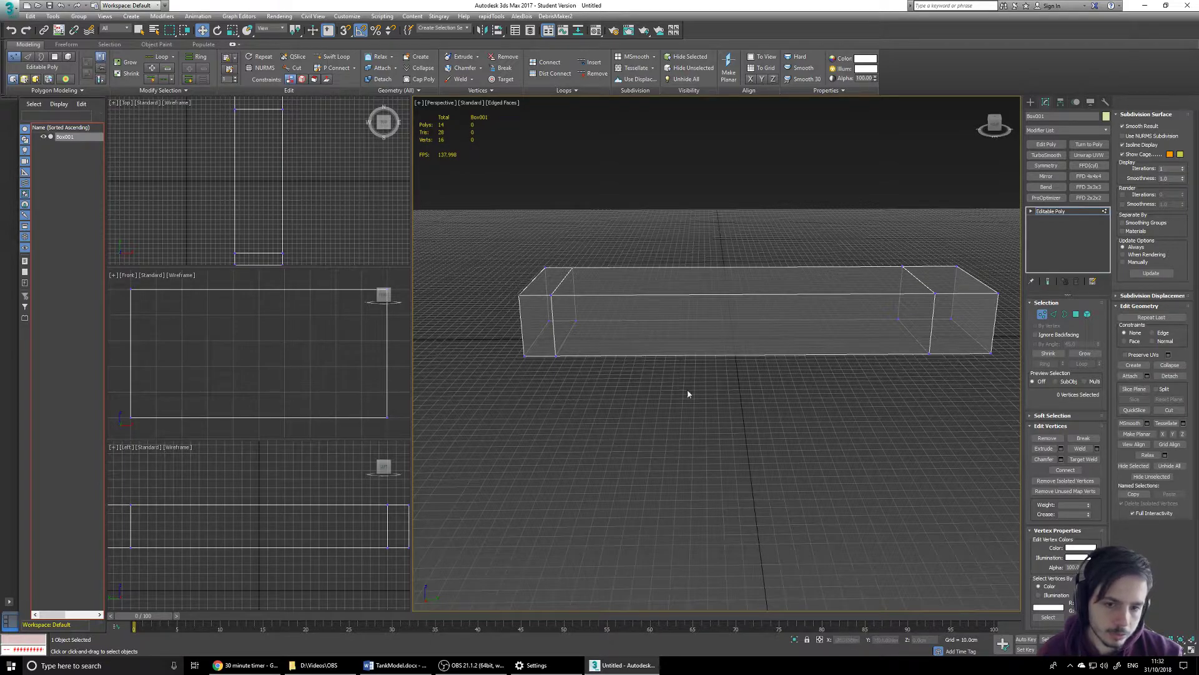
click(1054, 315)
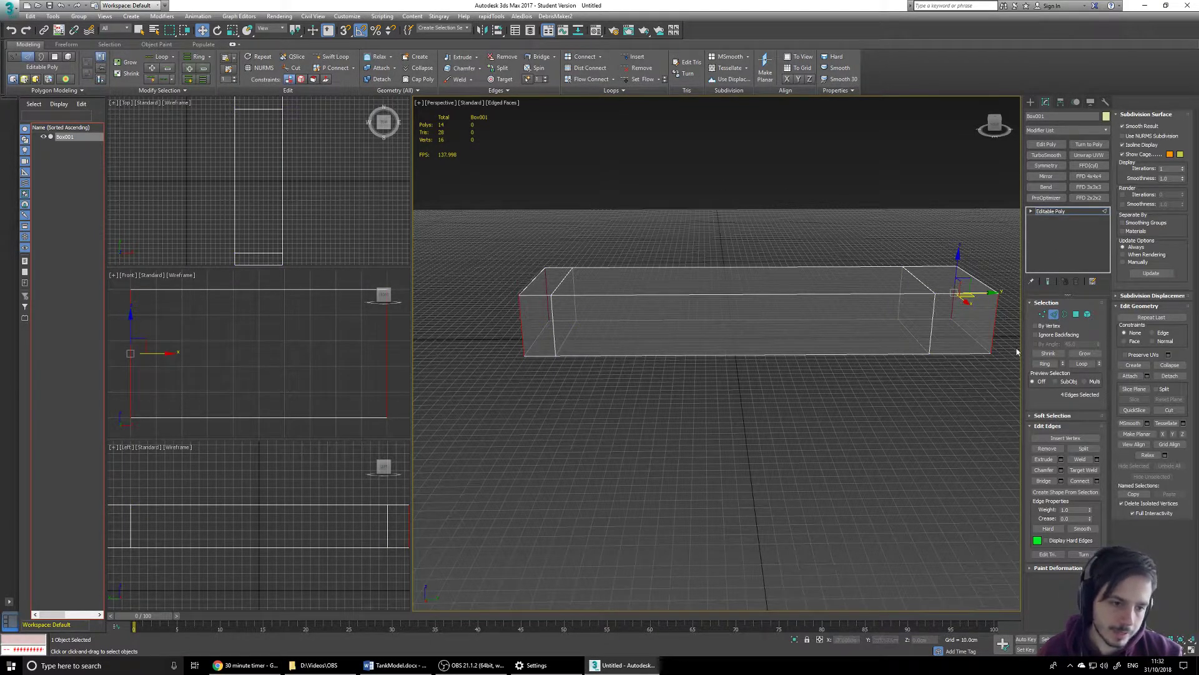
click(1043, 314)
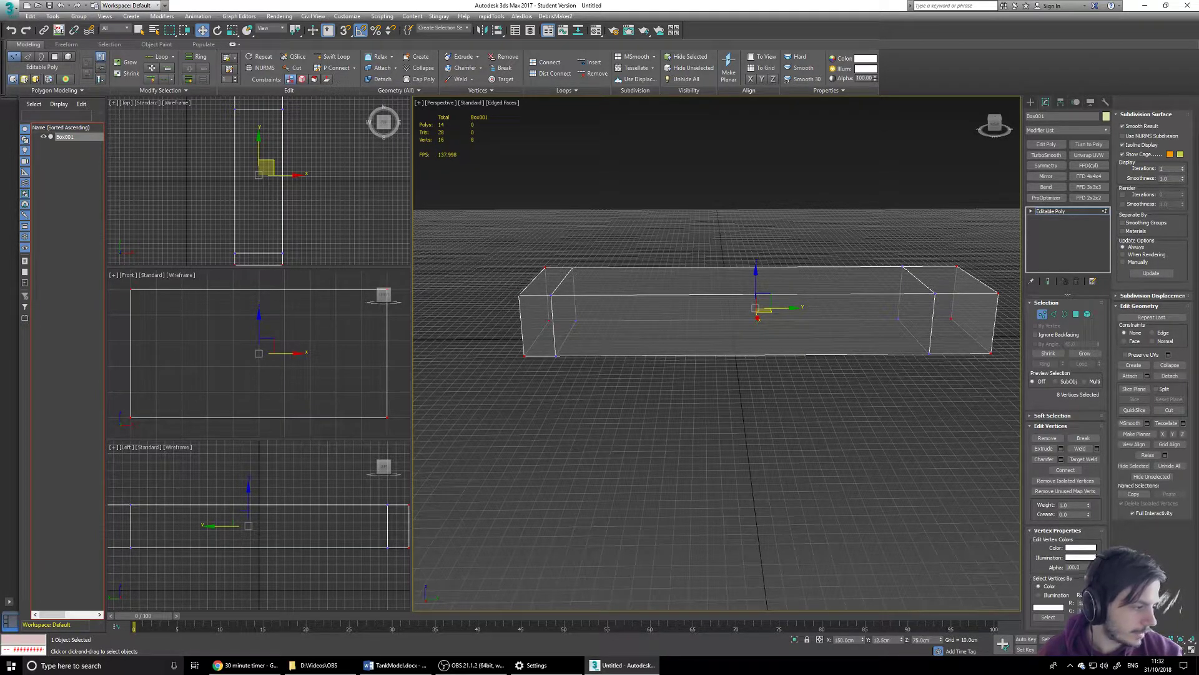
Switch between the Move, Rotate and Scale tools to compare their gizmos on the selected vertices.
click(232, 32)
click(203, 31)
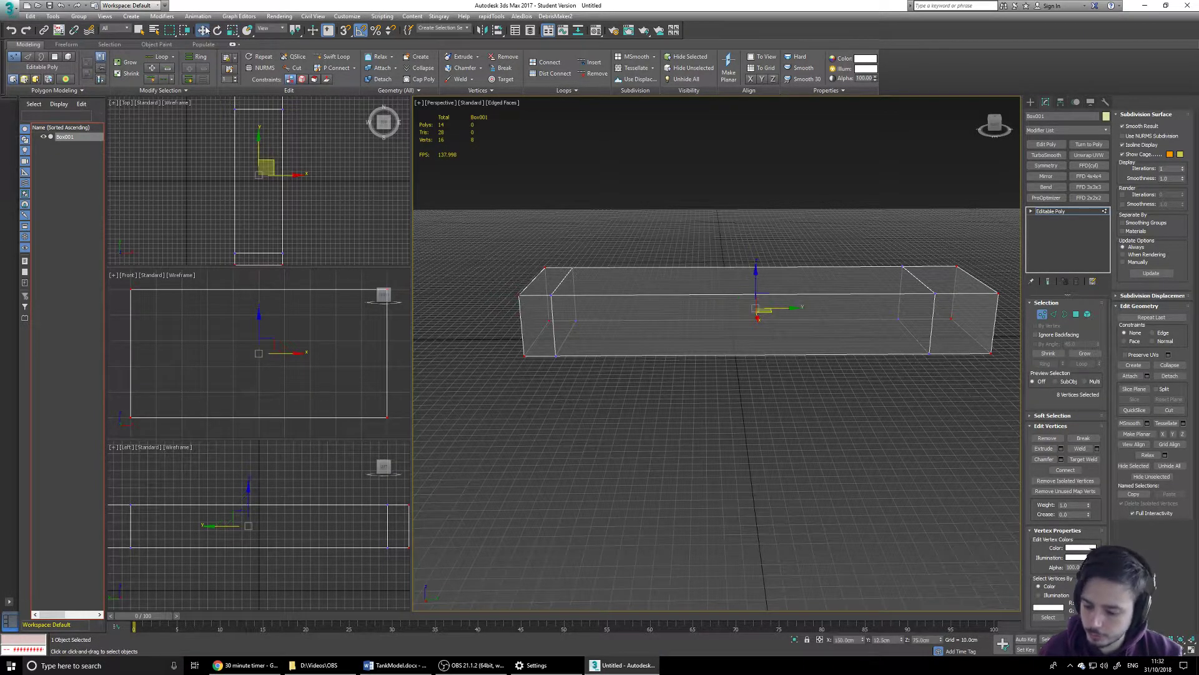
key(e)
key(r)
key(e)
key(r)
key(w)
key(e)
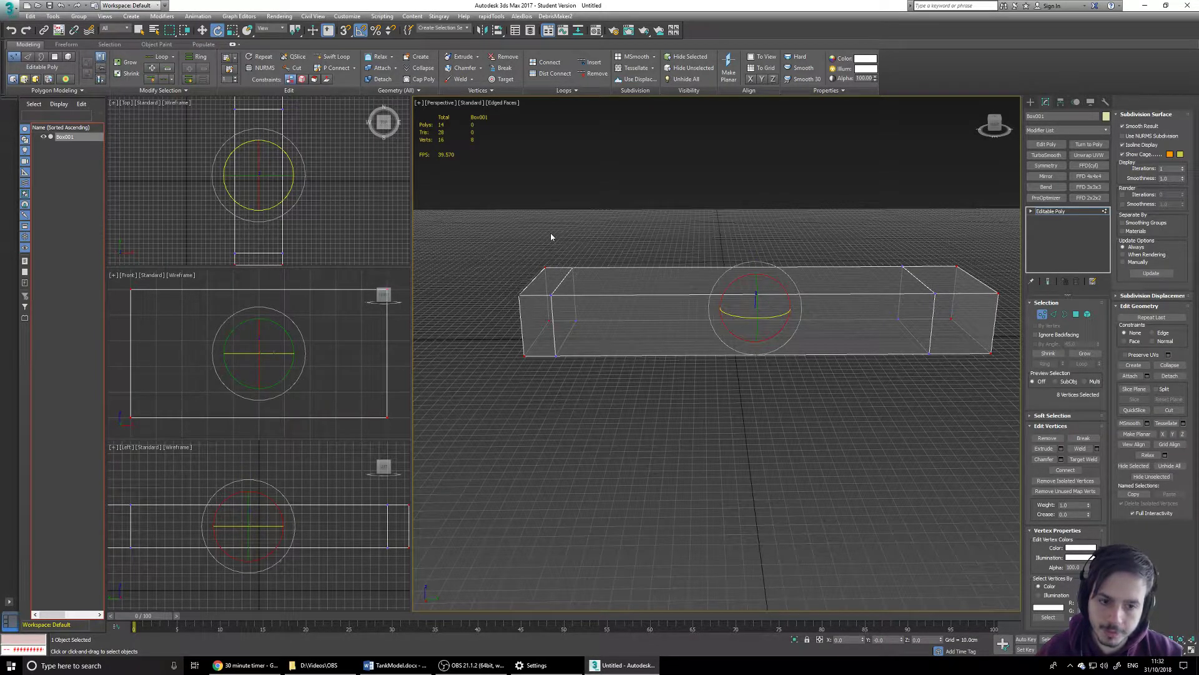
key(w)
Scale the selected end vertices inward along the X axis so both ends of the box taper to about half width.
key(r)
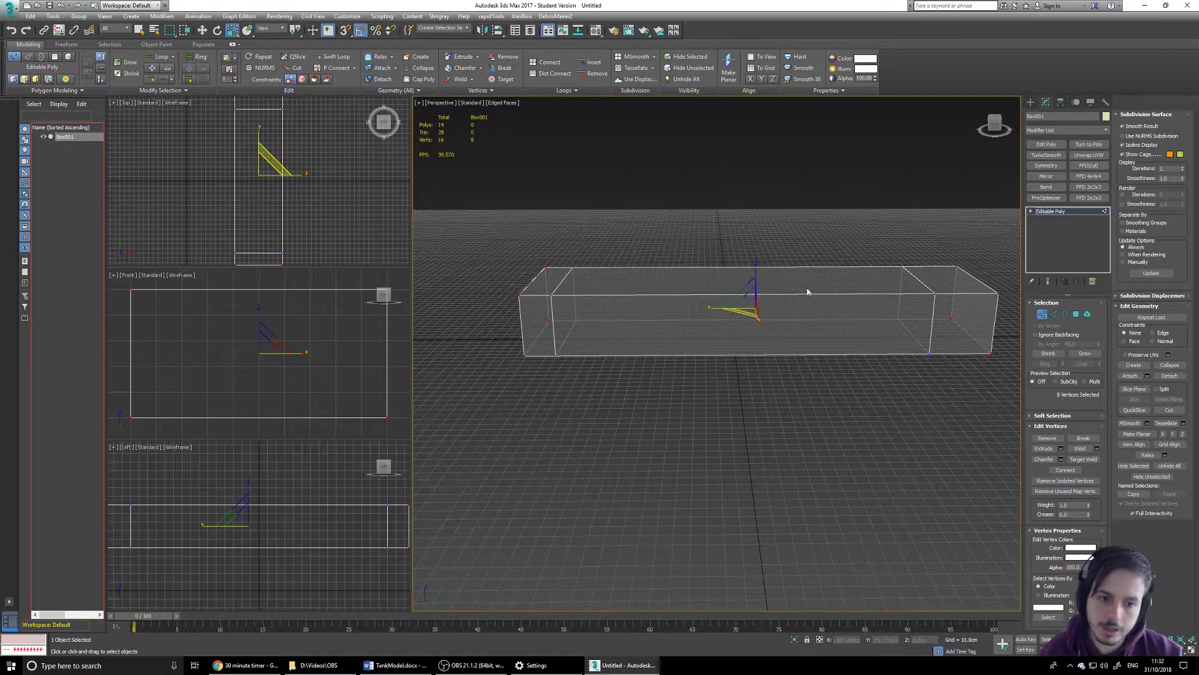
alt+middle_drag(786, 320, 672, 340)
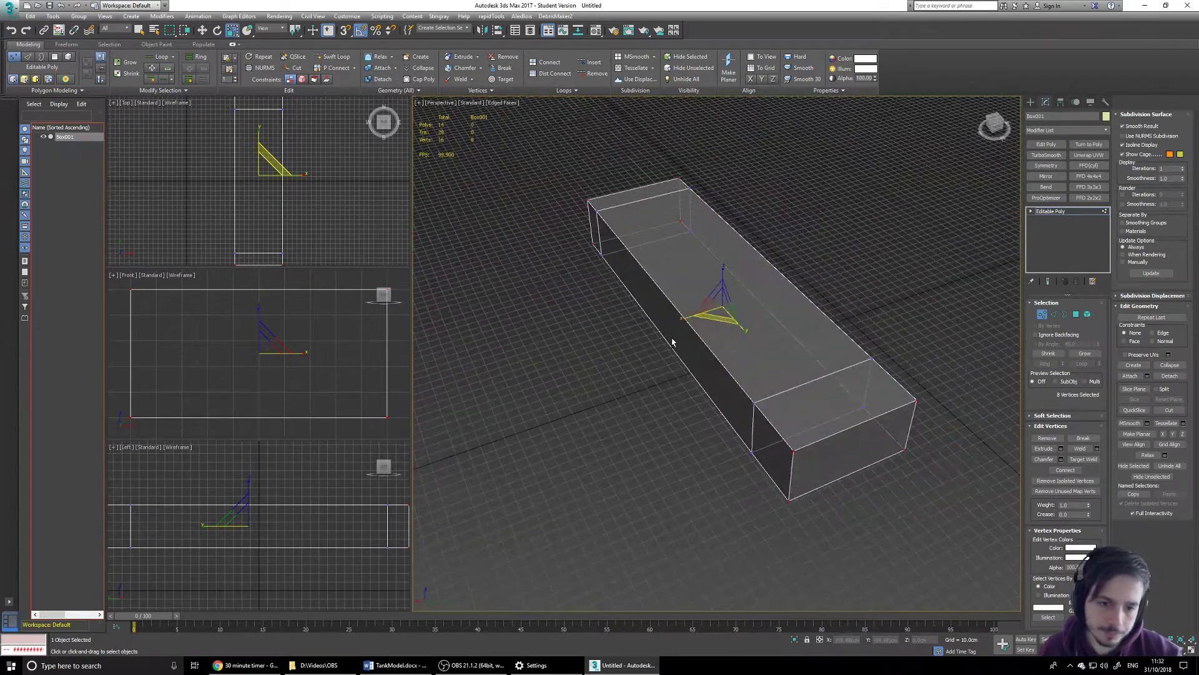
drag(683, 319, 697, 315)
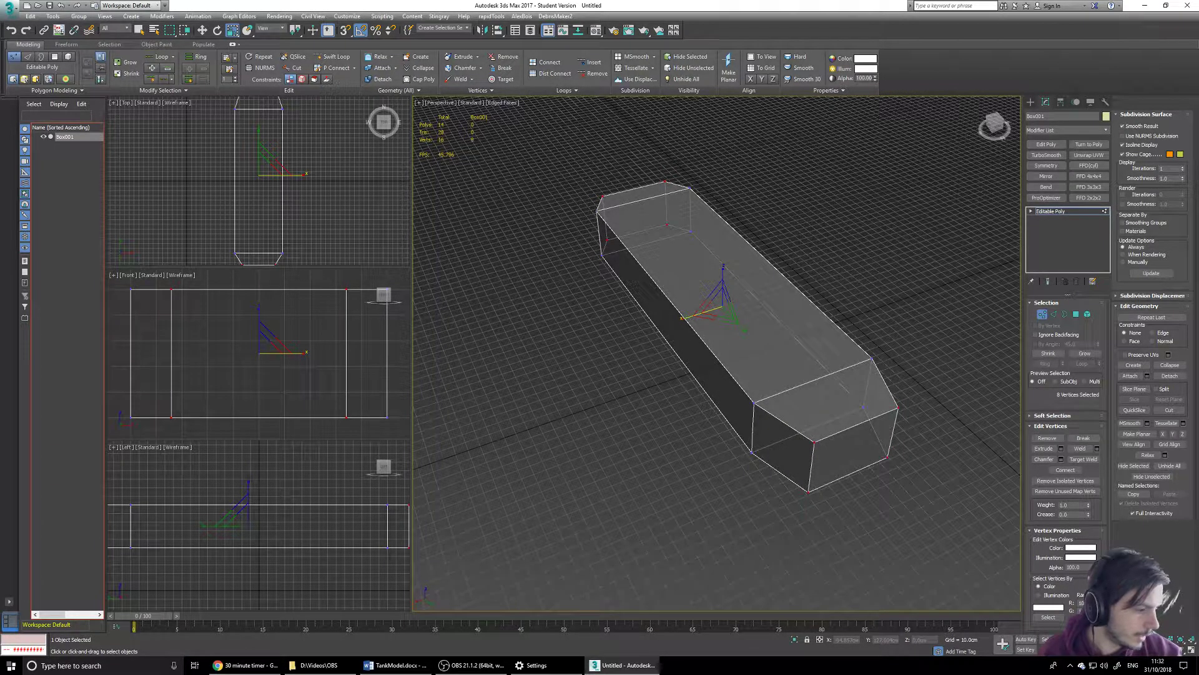
drag(685, 319, 689, 315)
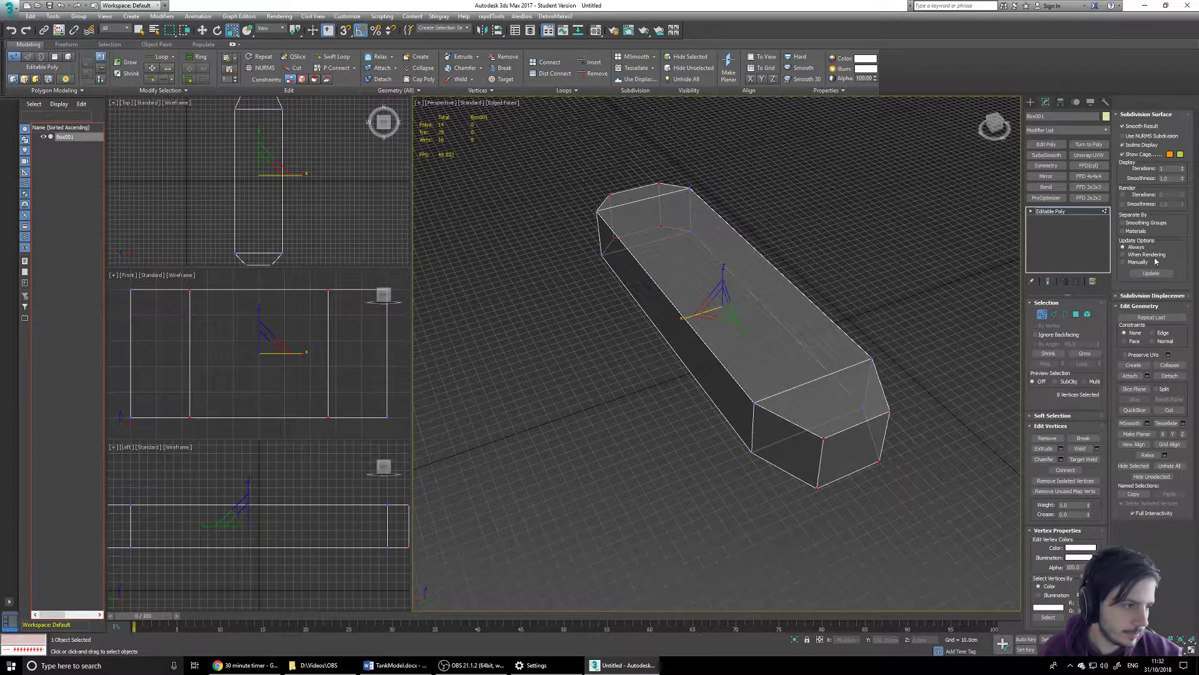
Select the three polygons on the box's top face and extrude them 25 cm upward.
middle_drag(762, 287, 834, 290)
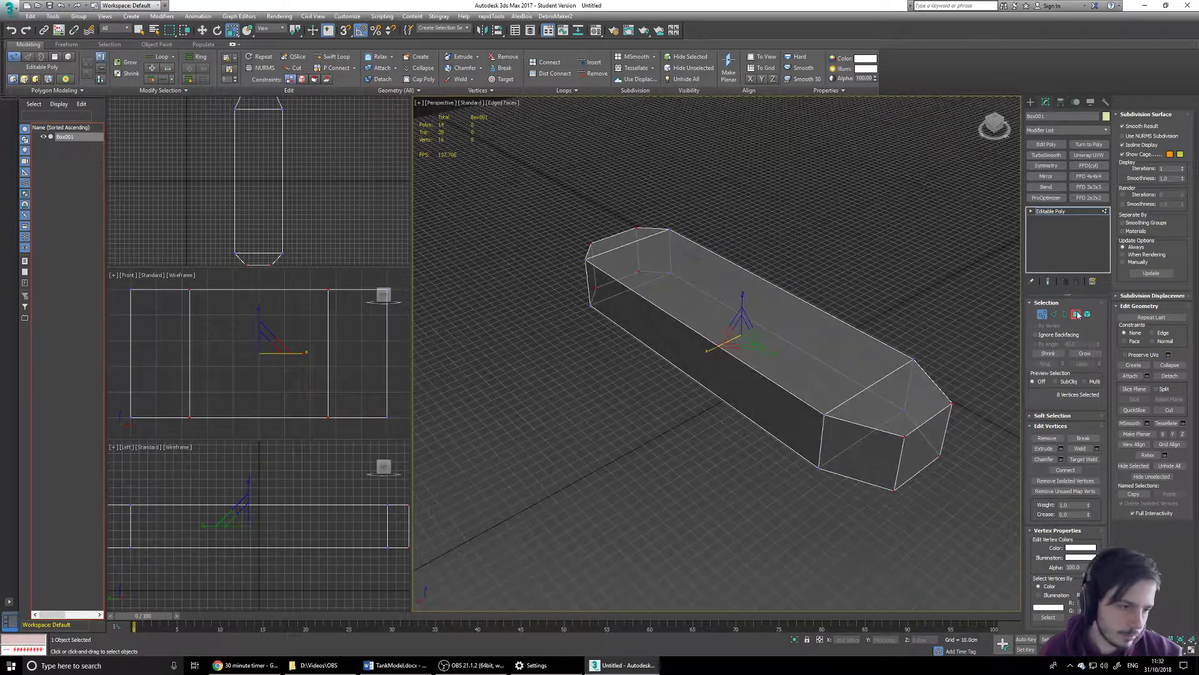
click(1076, 314)
click(905, 401)
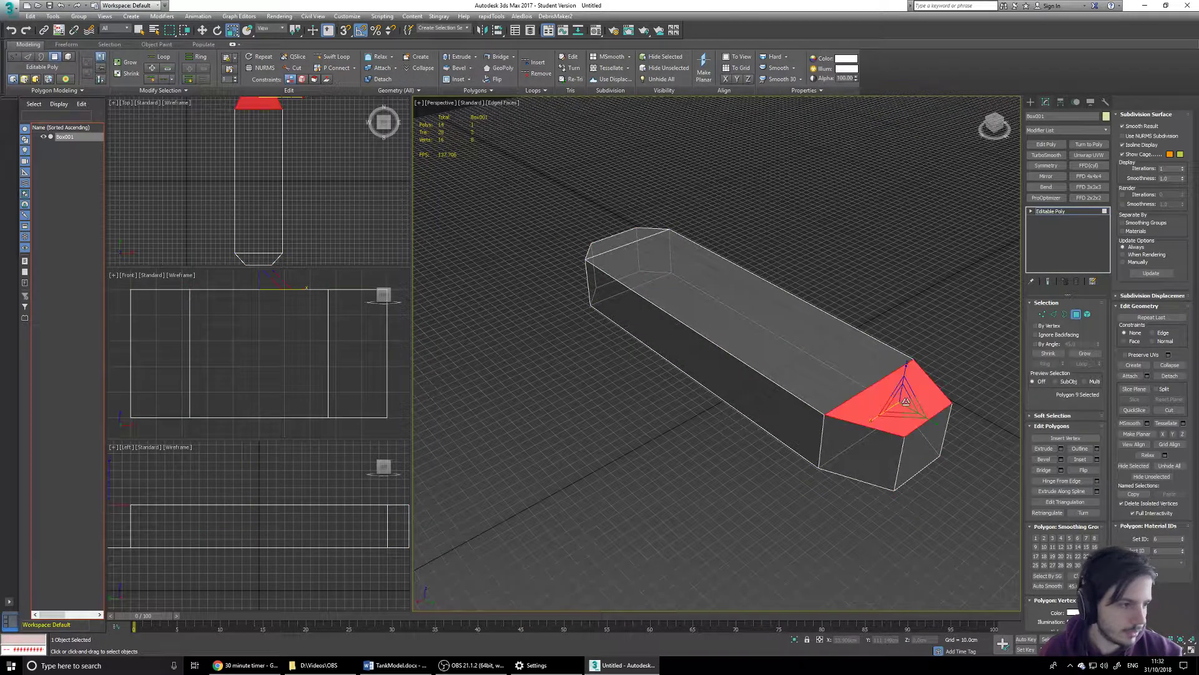
ctrl+click(755, 325)
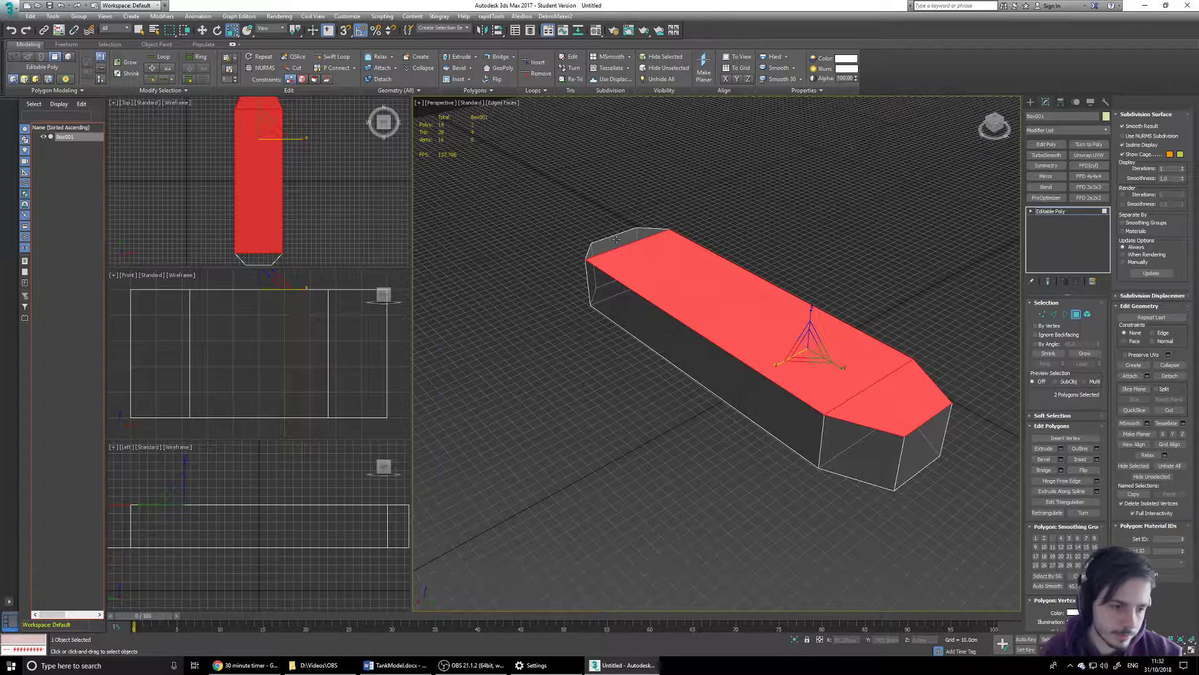
ctrl+click(616, 238)
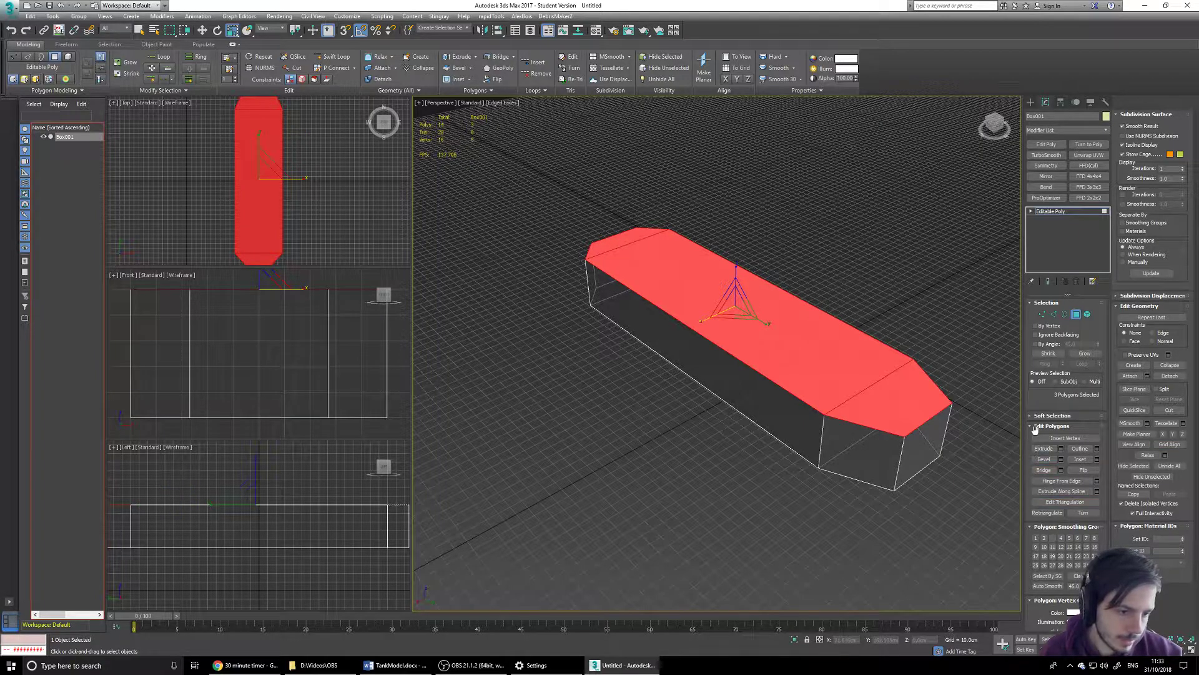
click(1061, 449)
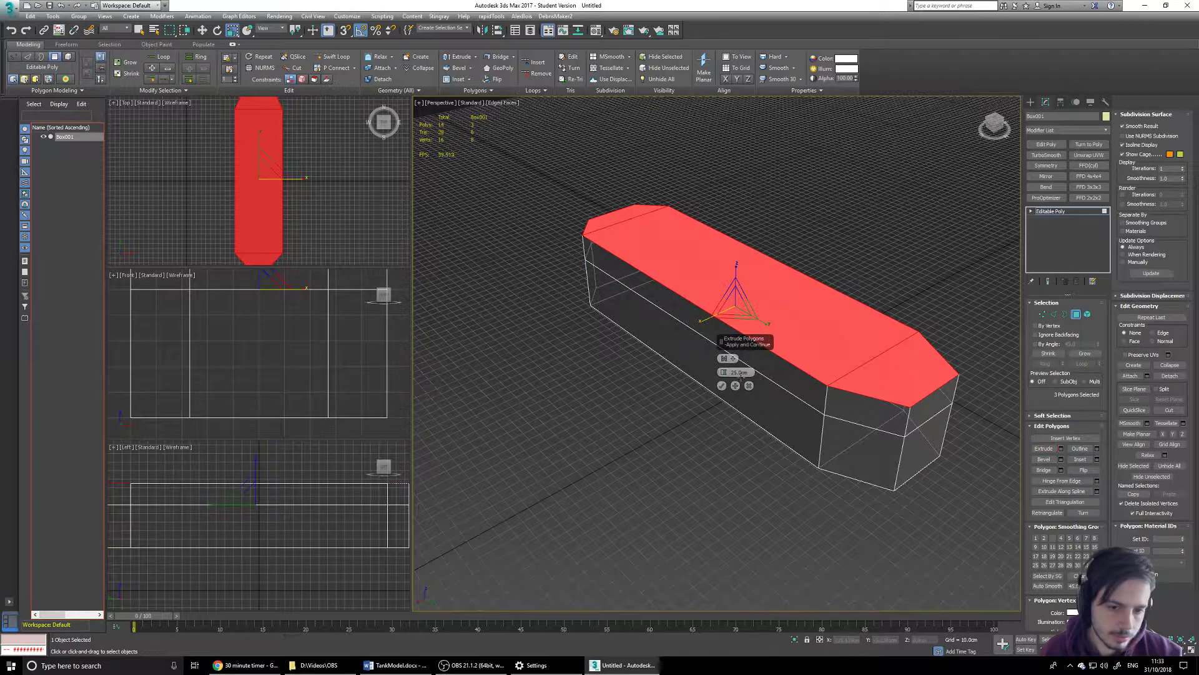
click(722, 385)
Scale the raised top polygons slightly inward uniformly to slope the upper sides, and switch to edge-level editing.
mouse_move(786, 471)
alt+middle_down()
mouse_move(755, 478)
mouse_move(796, 446)
mouse_move(825, 443)
mouse_move(774, 462)
alt+middle_up()
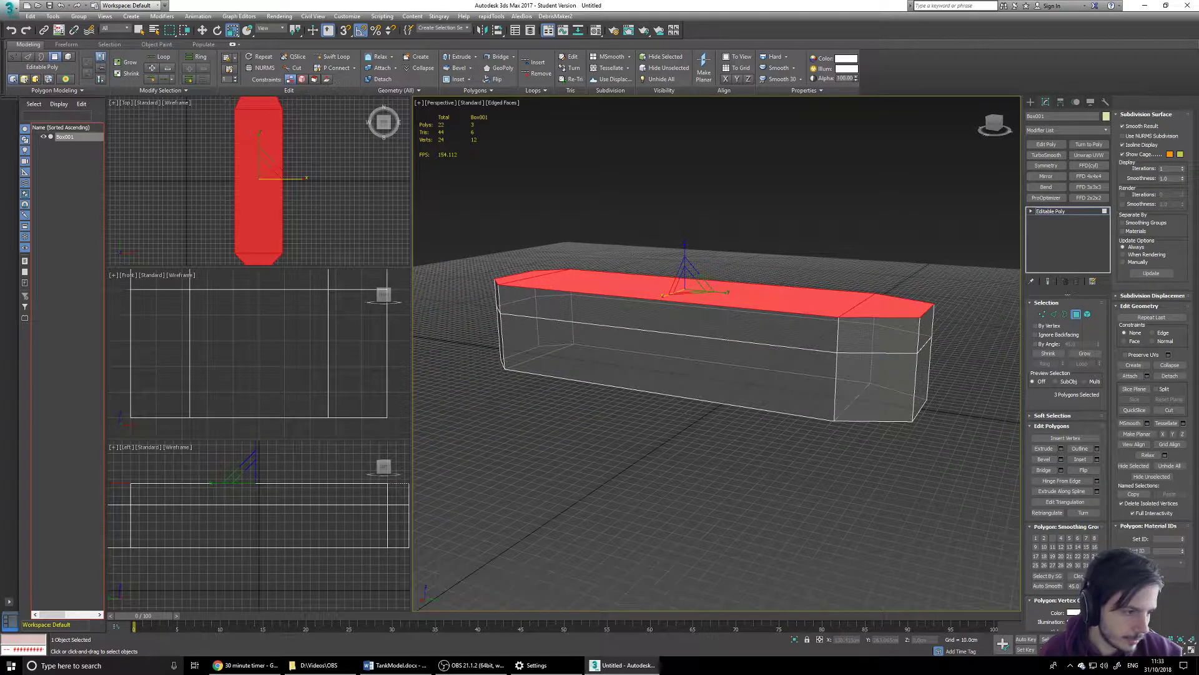
alt+middle_drag(987, 381, 887, 362)
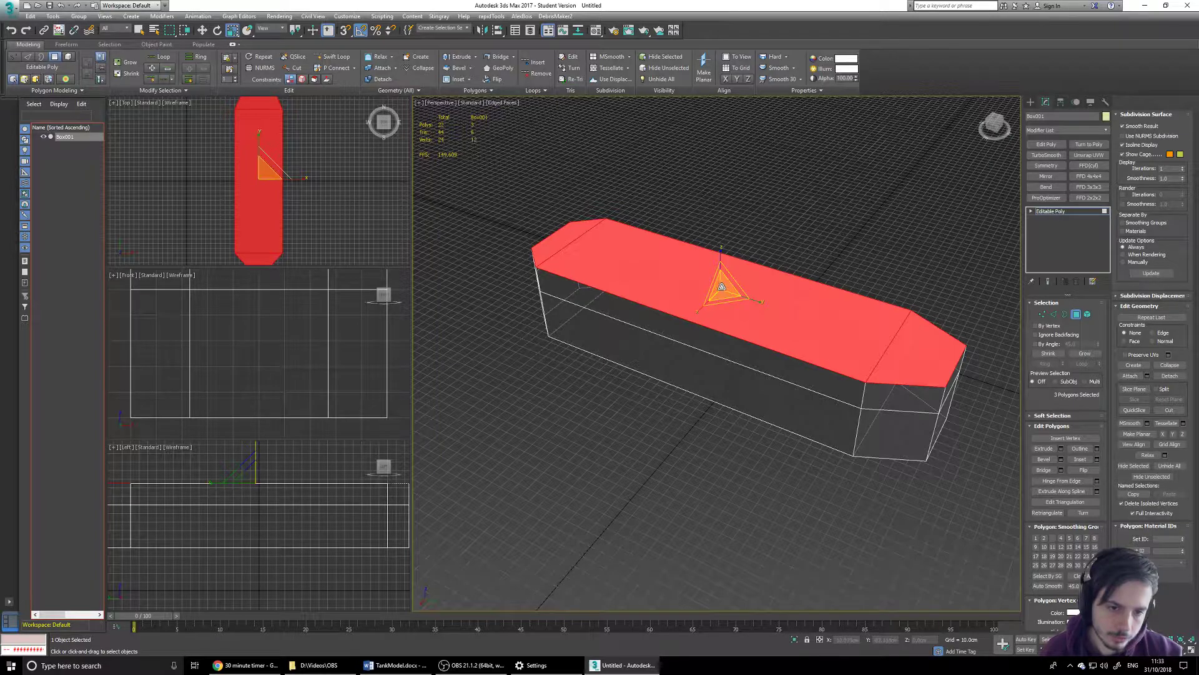
drag(722, 286, 724, 291)
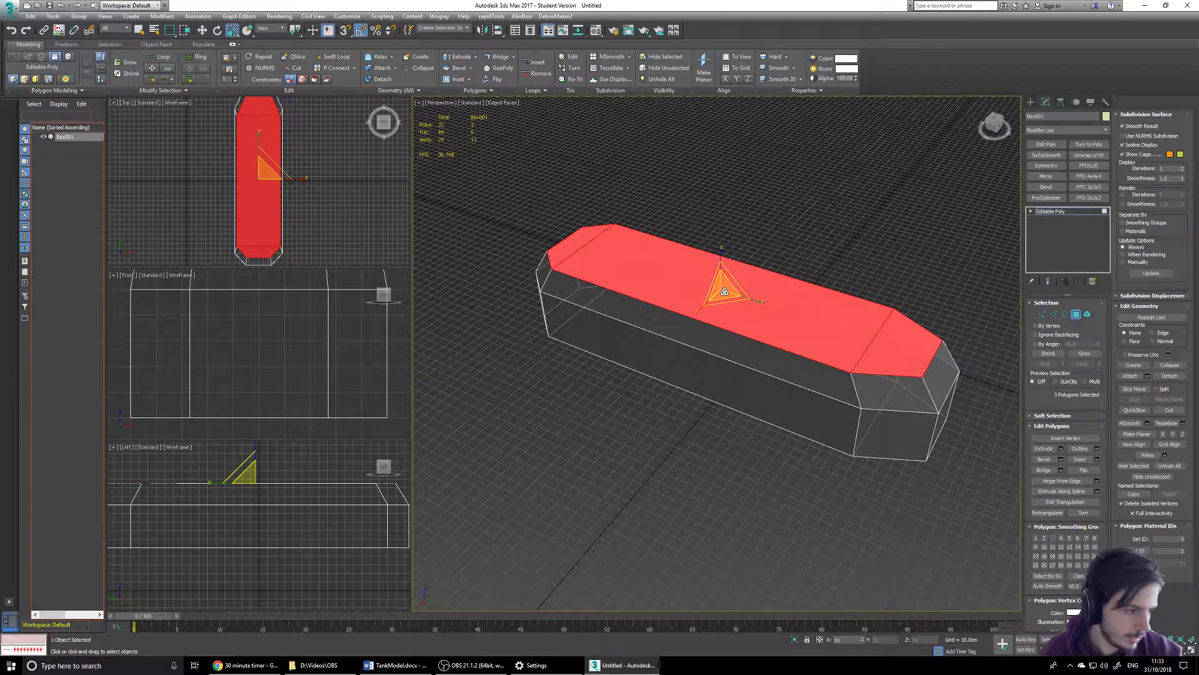
drag(725, 291, 726, 292)
alt+middle_drag(832, 376, 839, 339)
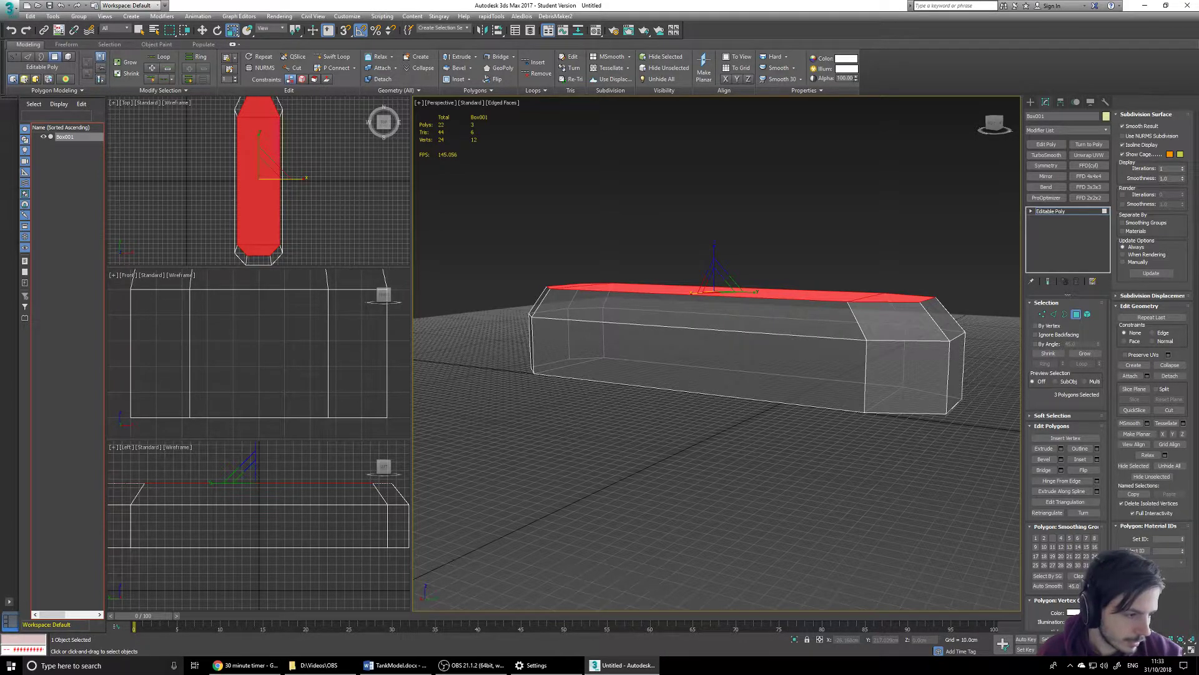
alt+middle_drag(760, 423, 830, 448)
click(1054, 314)
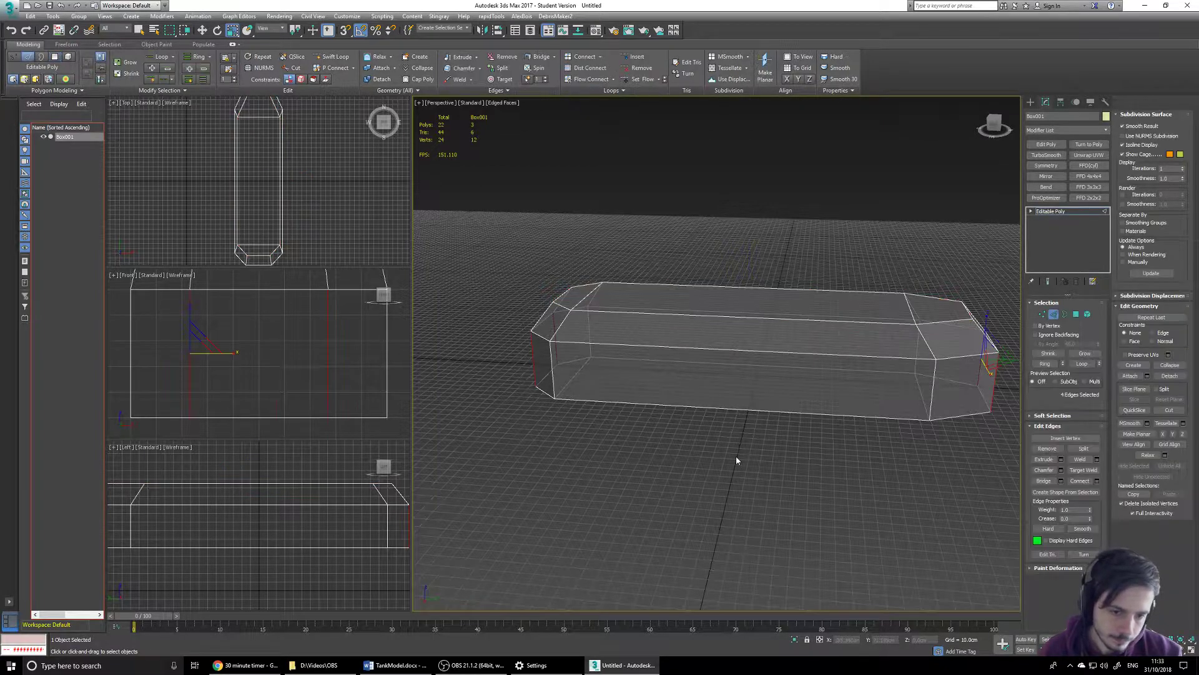
Try to select the long lengthwise edges of the body with a selection window.
drag(680, 466, 772, 214)
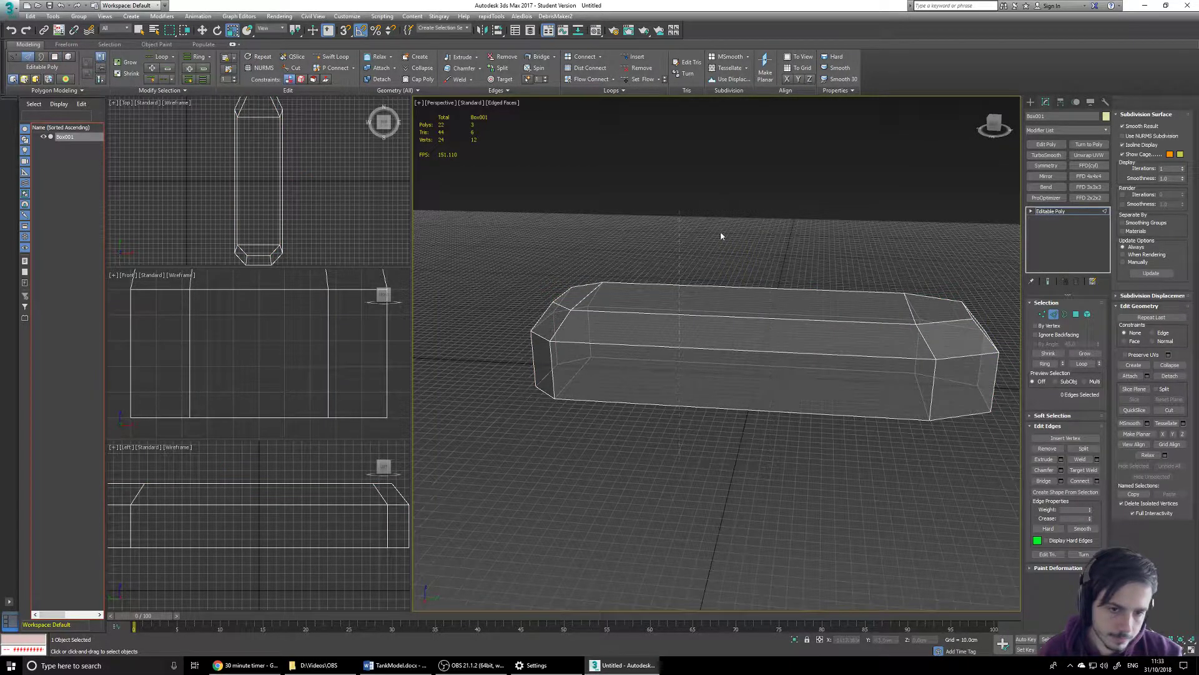
drag(678, 519, 680, 517)
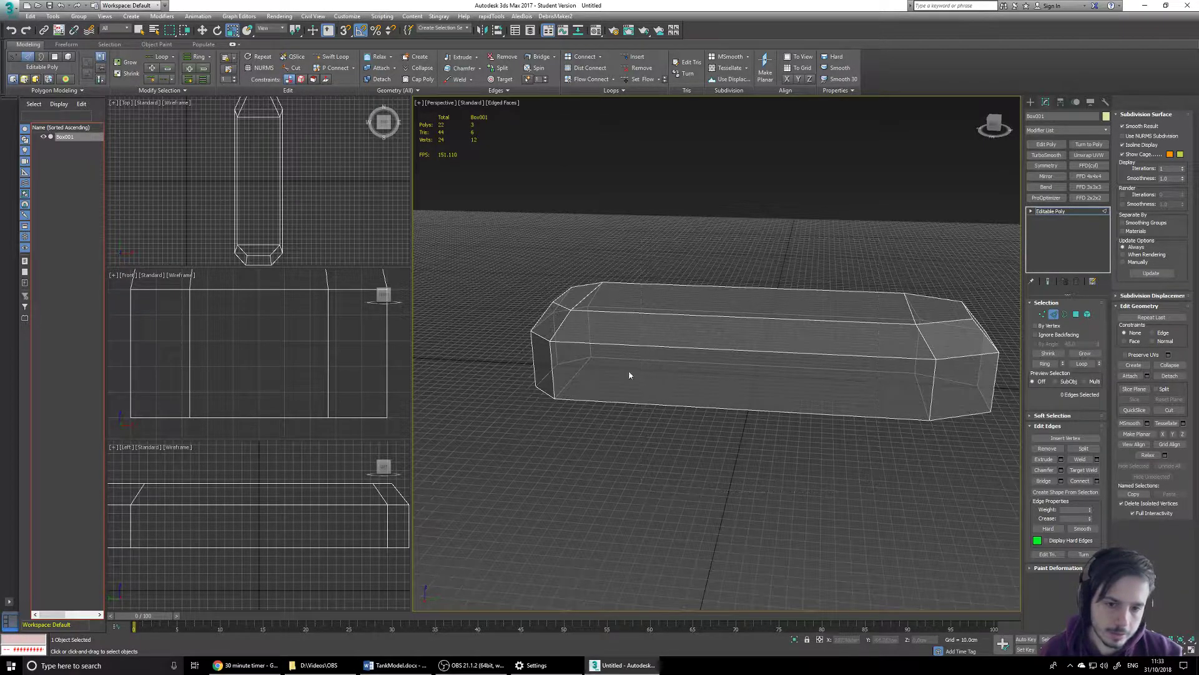
drag(698, 482, 698, 483)
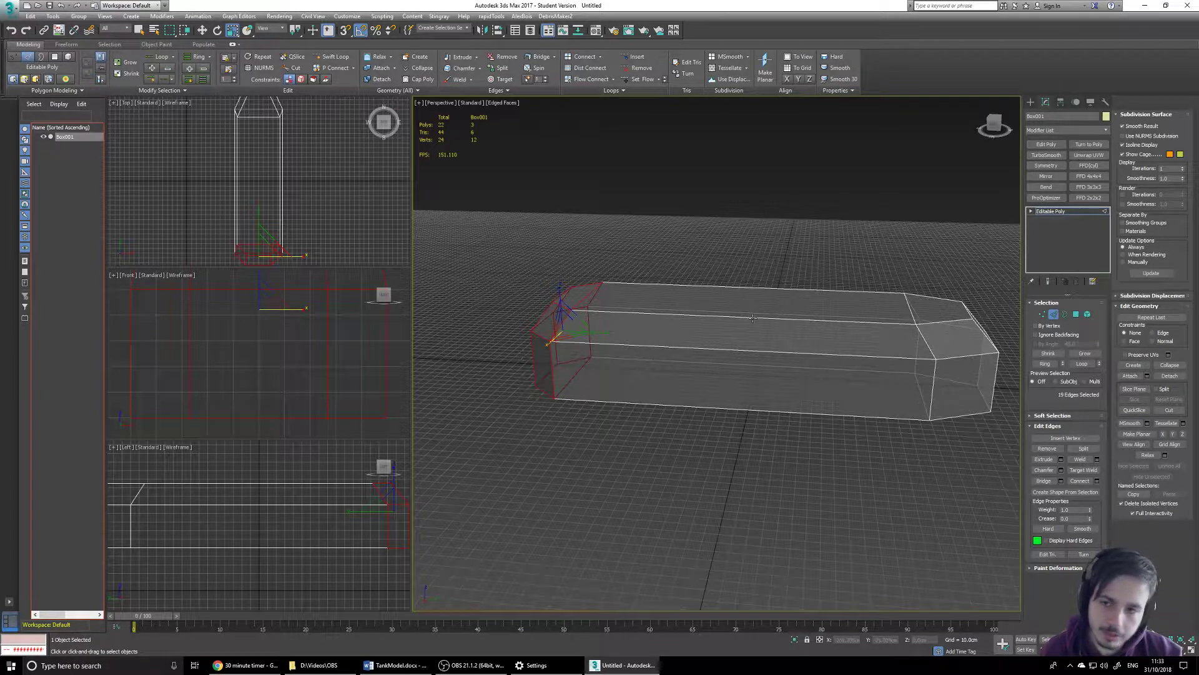
Try to build a selection of the body's lengthwise edges one edge at a time.
alt+middle_drag(752, 324, 757, 347)
click(762, 334)
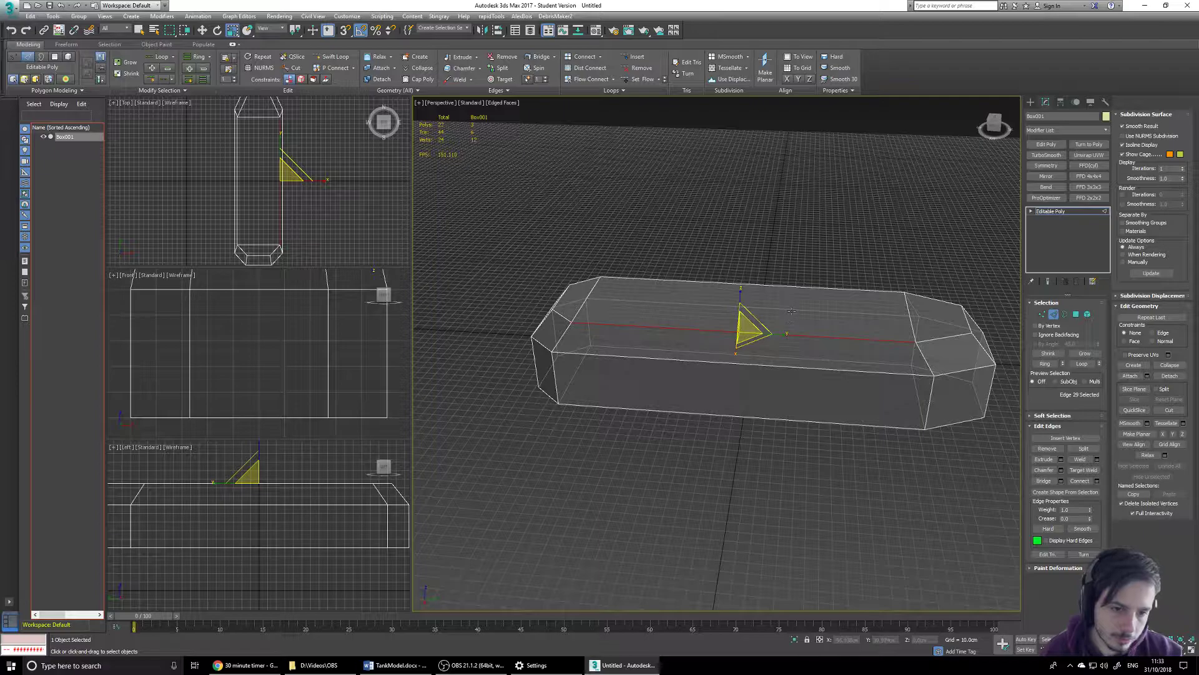
ctrl+click(793, 310)
ctrl+click(797, 287)
ctrl+click(827, 370)
ctrl+click(815, 374)
ctrl+click(798, 421)
mouse_move(797, 420)
alt+middle_down()
mouse_move(827, 415)
mouse_move(838, 350)
mouse_move(829, 403)
mouse_move(796, 441)
alt+middle_up()
click(796, 441)
Expand one lengthwise side edge to its full edge ring, and reduce the selection back to that single edge.
click(818, 358)
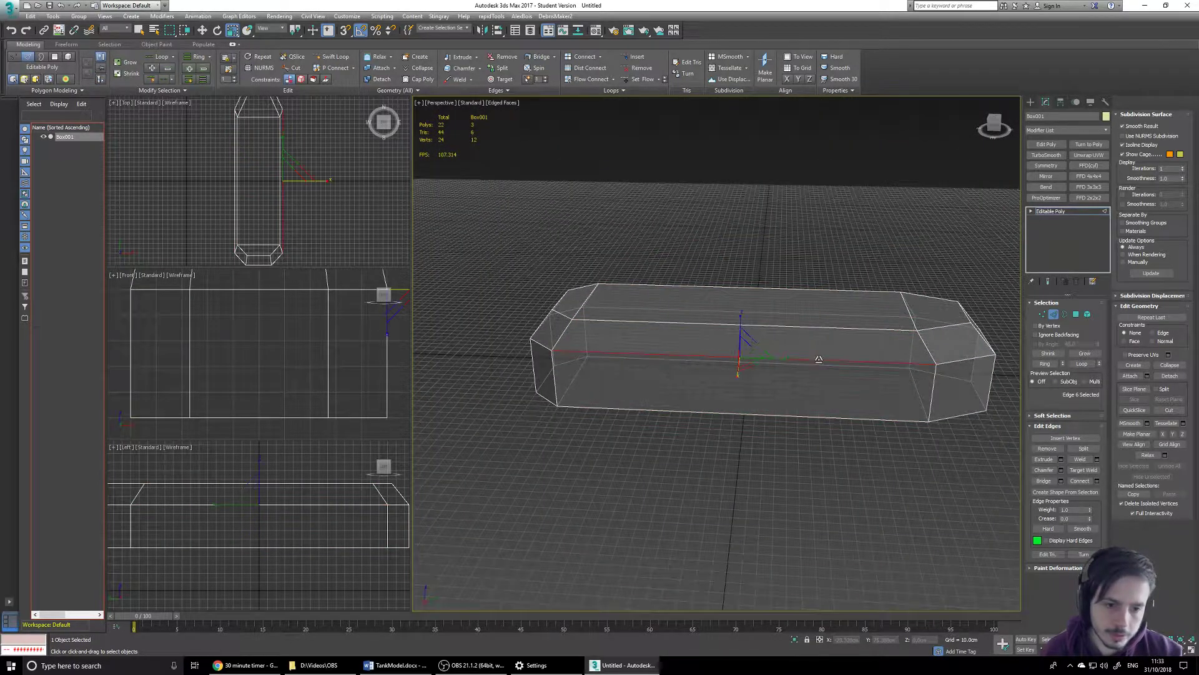
click(191, 59)
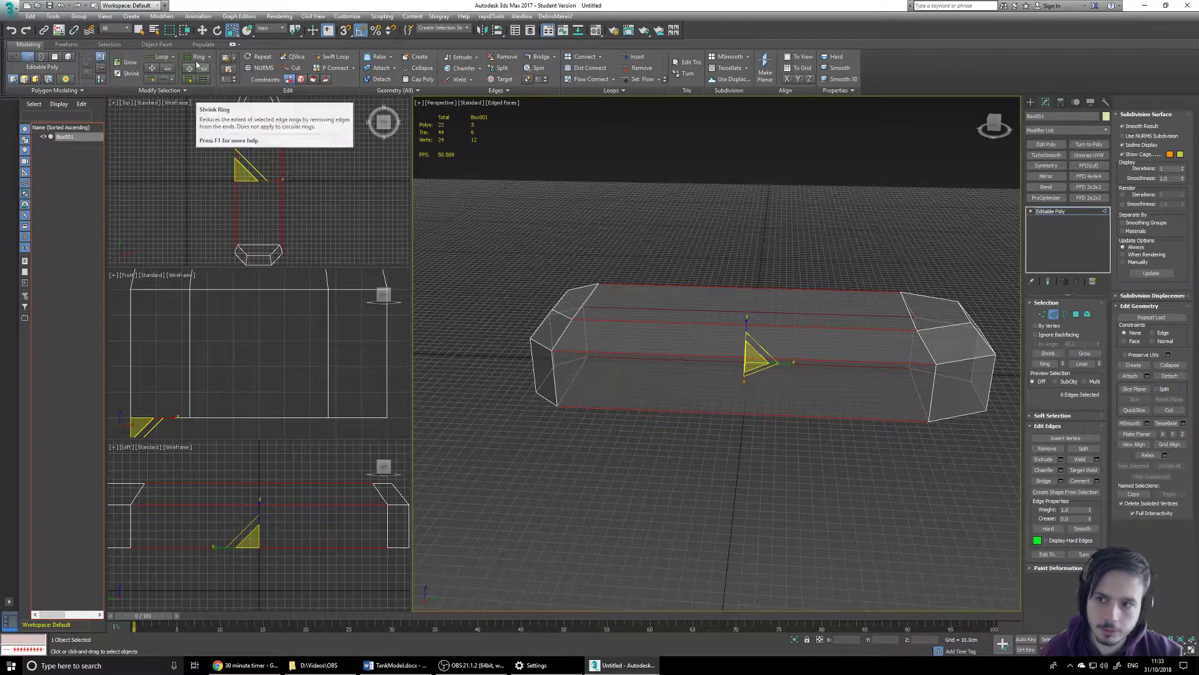
click(672, 400)
double_click(687, 357)
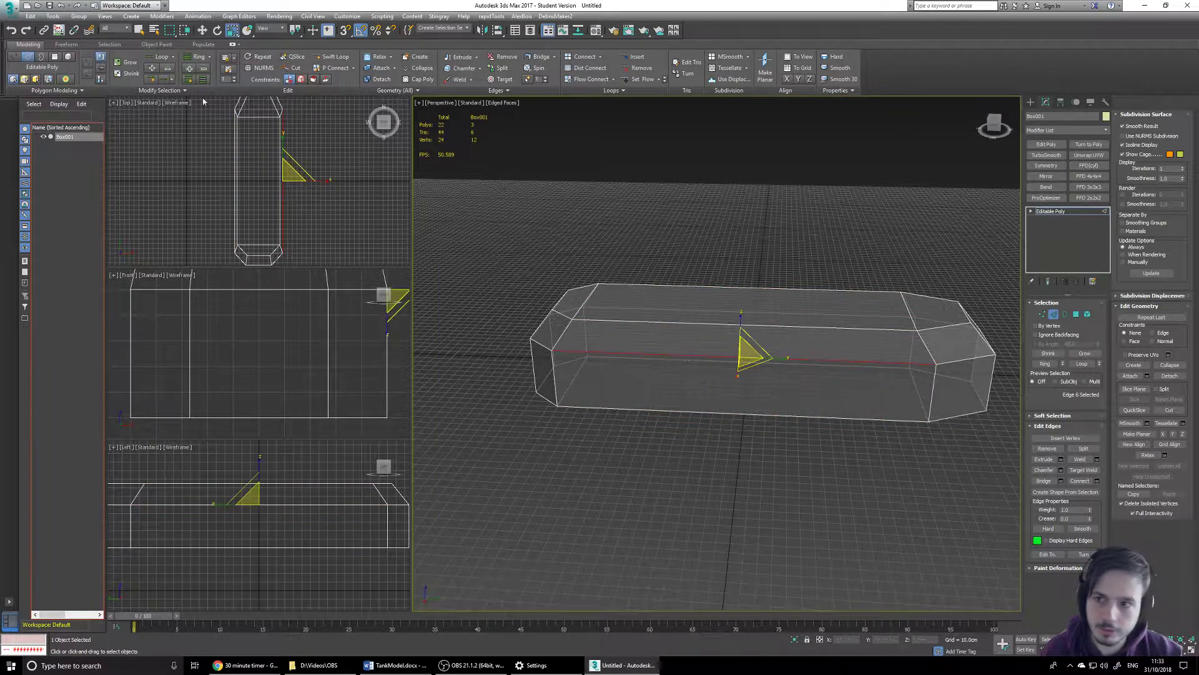
Select one lengthwise side edge of the body and expand it to the full ring of lengthwise edges.
mouse_move(685, 341)
alt+middle_down()
mouse_move(675, 342)
mouse_move(687, 342)
alt+middle_up()
click(751, 364)
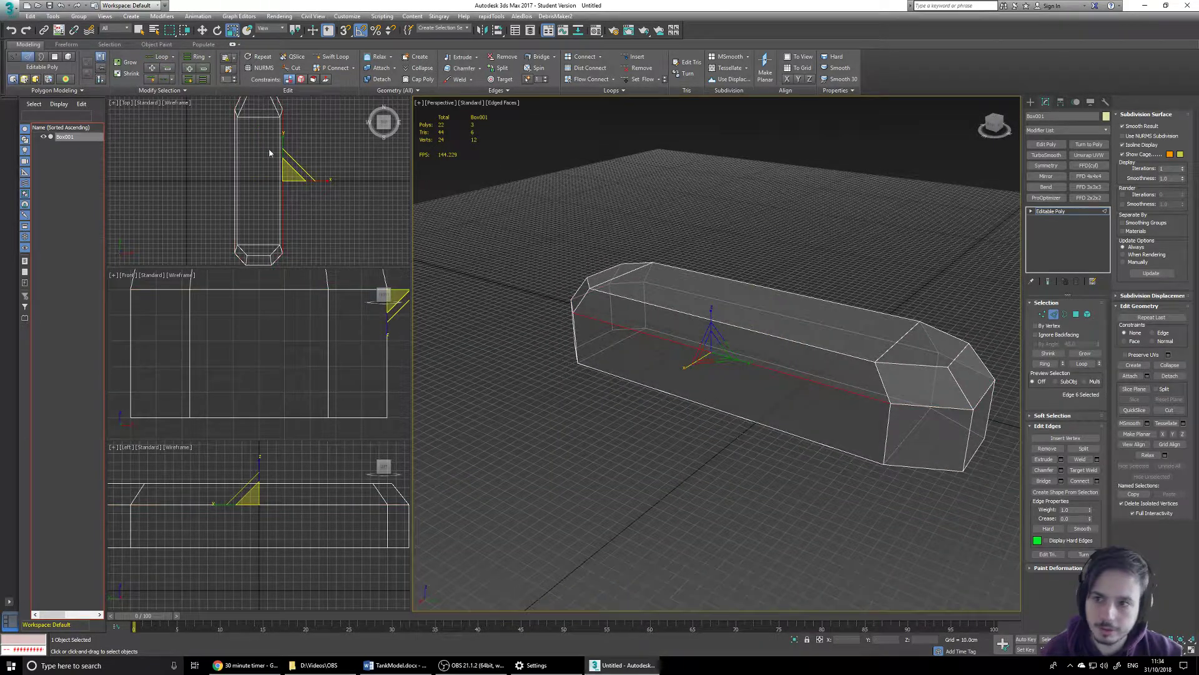
click(195, 57)
alt+middle_drag(706, 331, 760, 360)
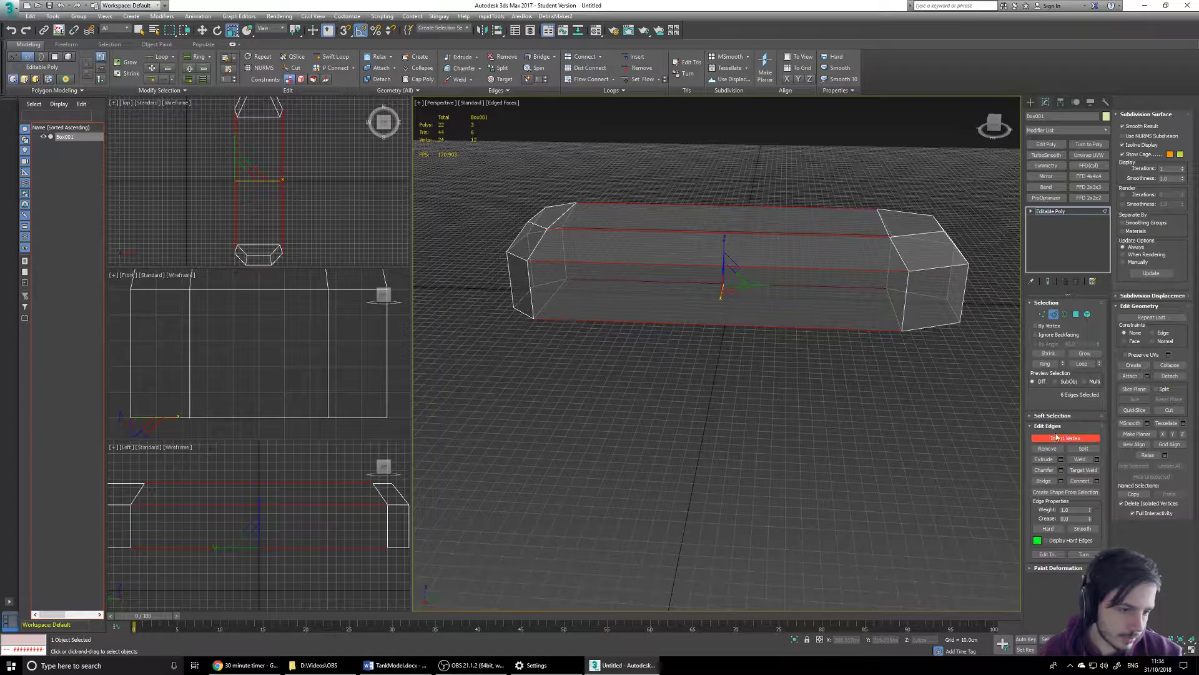
Connect the ringed edges with 4 segments, using negative pinch and slide to shift the new loops toward one end.
click(1097, 484)
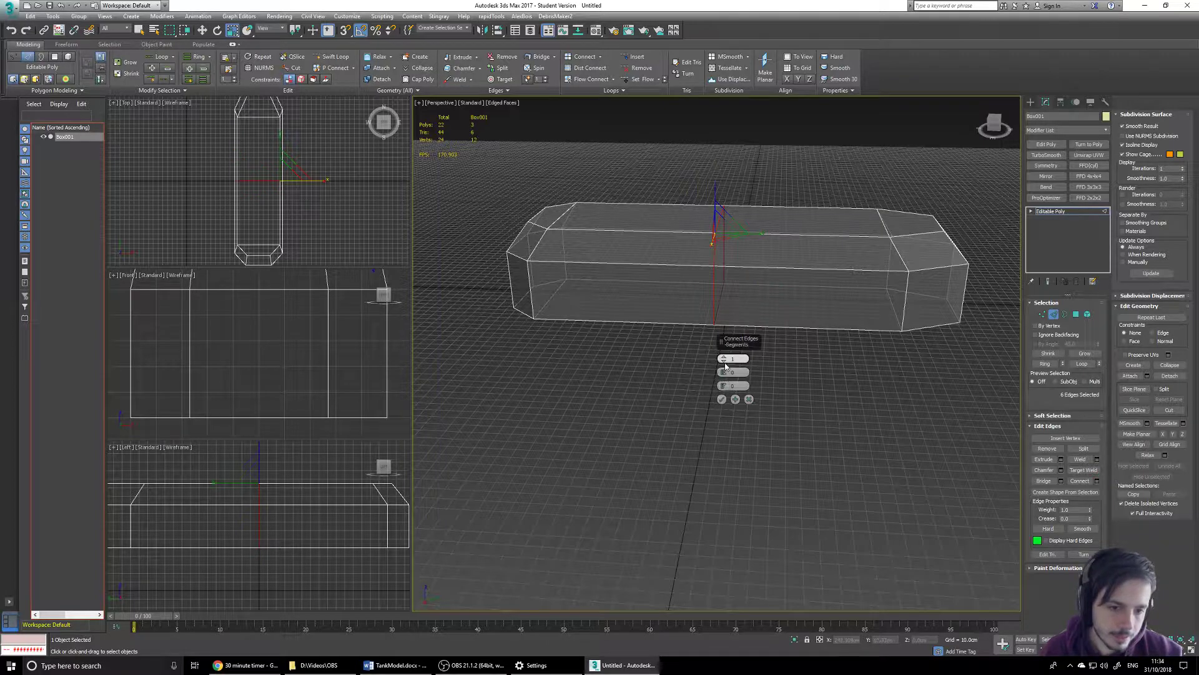
click(723, 357)
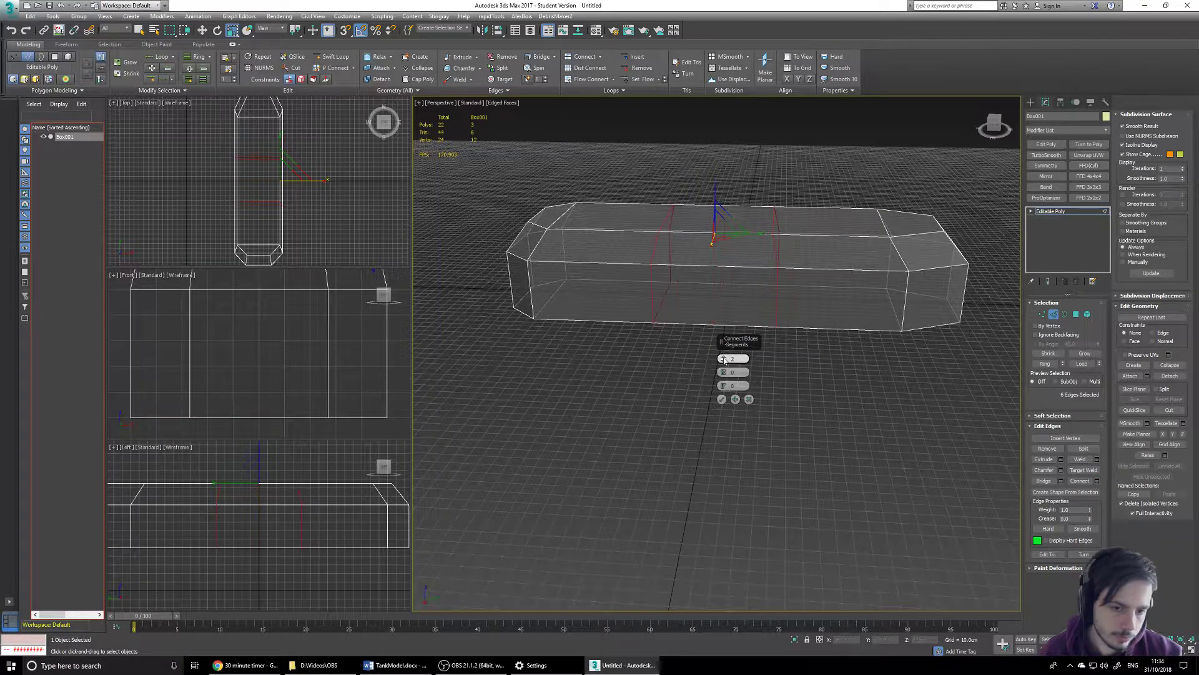
click(723, 358)
click(724, 359)
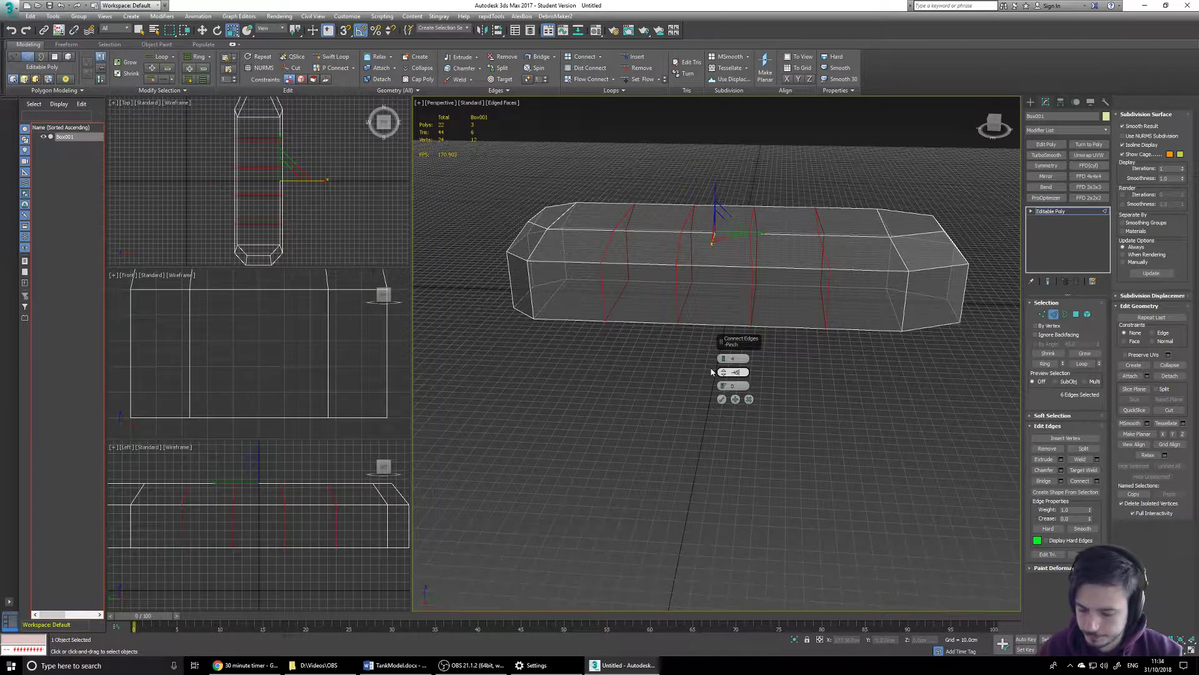
click(740, 386)
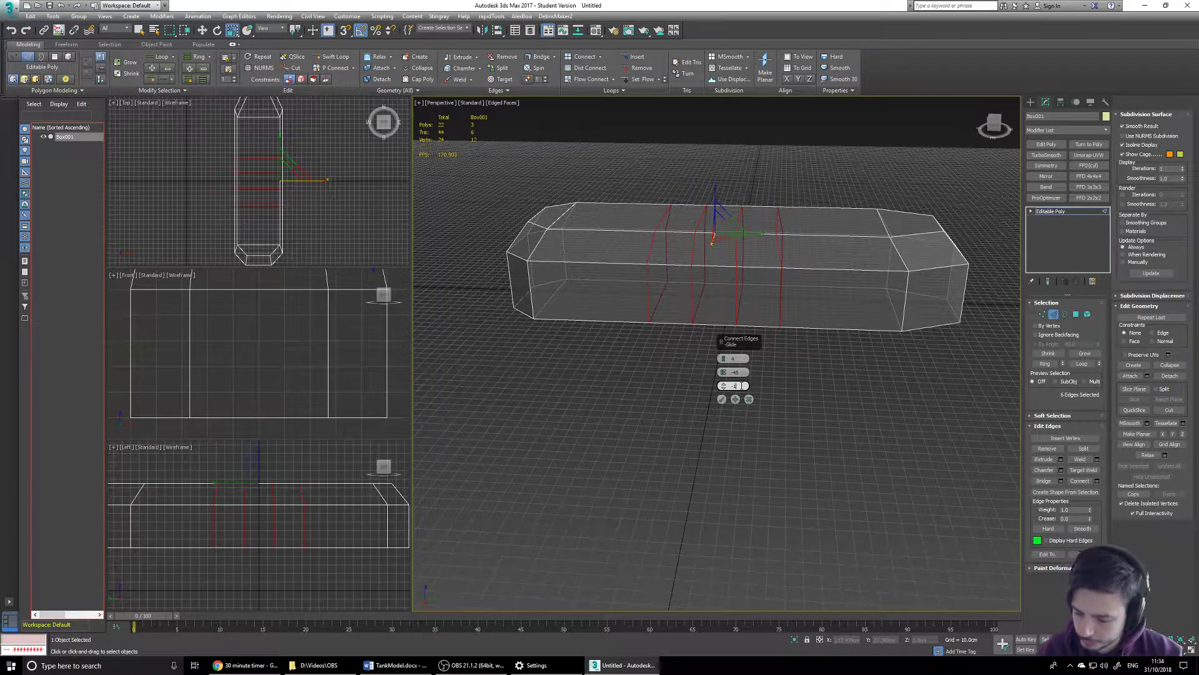
key(Tab)
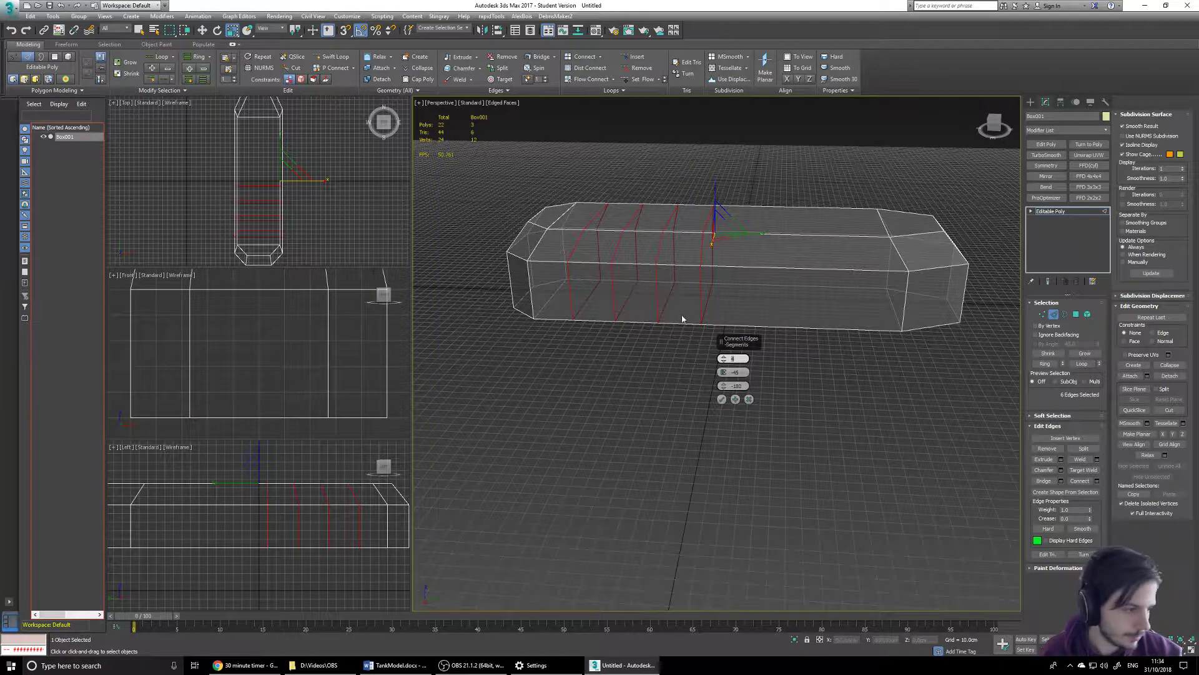
click(721, 399)
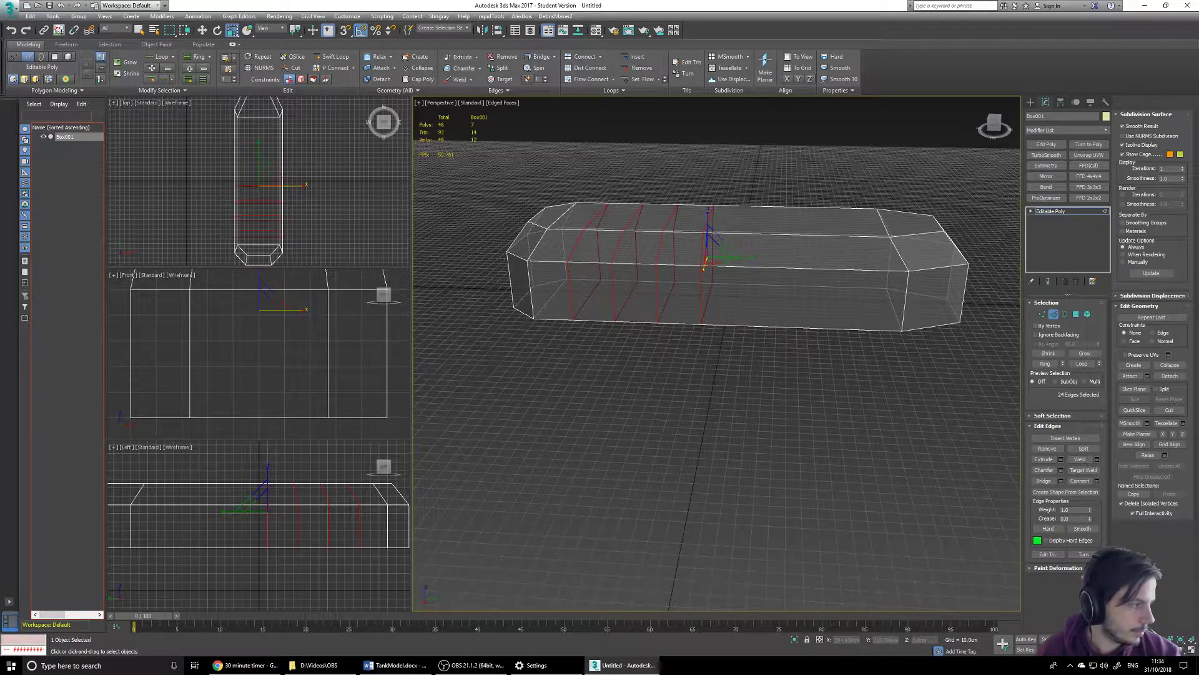
Select the new crosswise edge loop closest to the middle of the body.
middle_drag(690, 305, 720, 320)
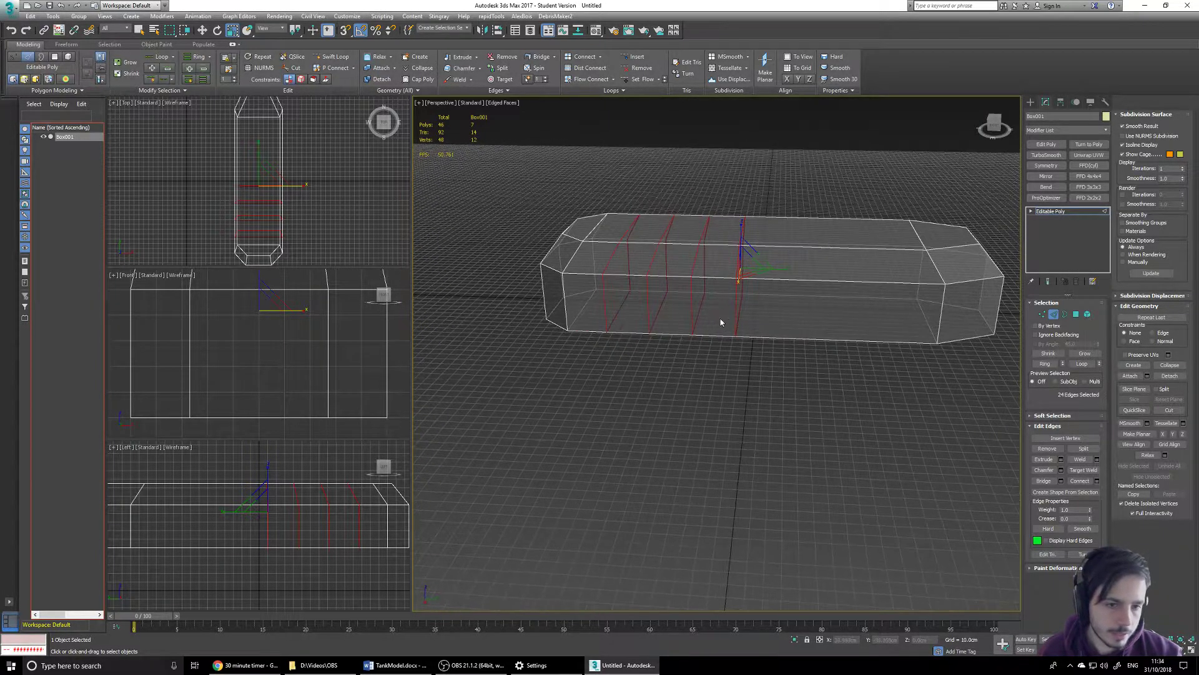
click(735, 310)
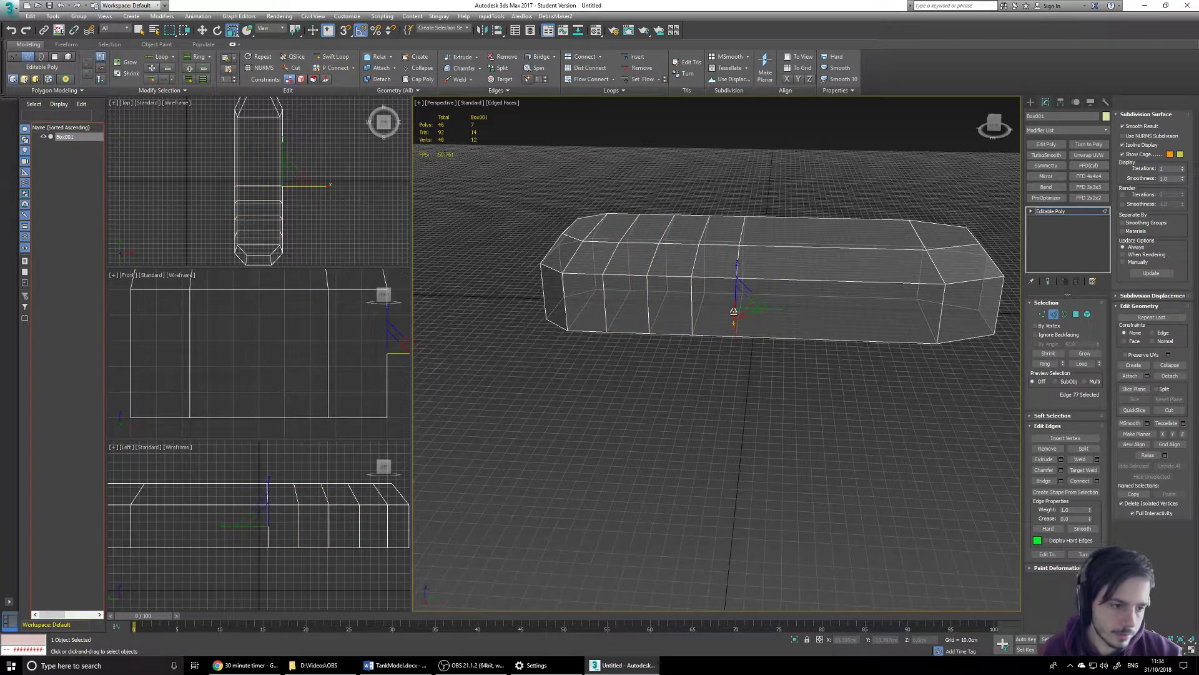
click(1172, 434)
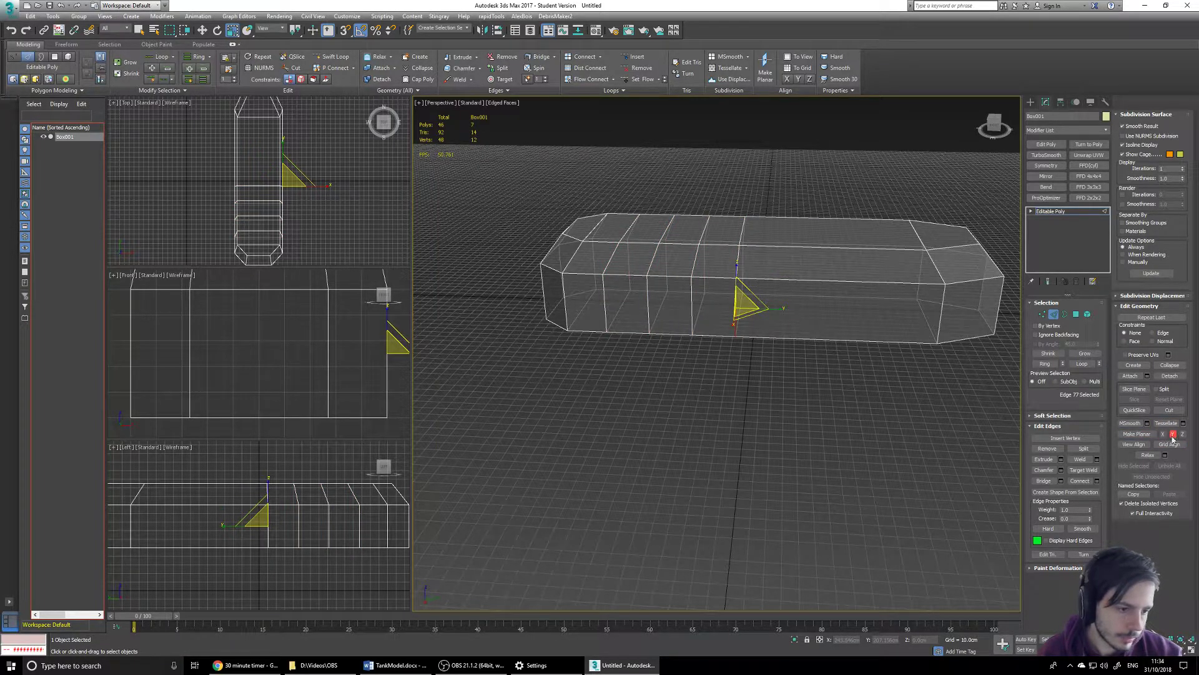
double_click(735, 310)
scroll(762, 301, up, 5)
scroll(761, 301, down, 4)
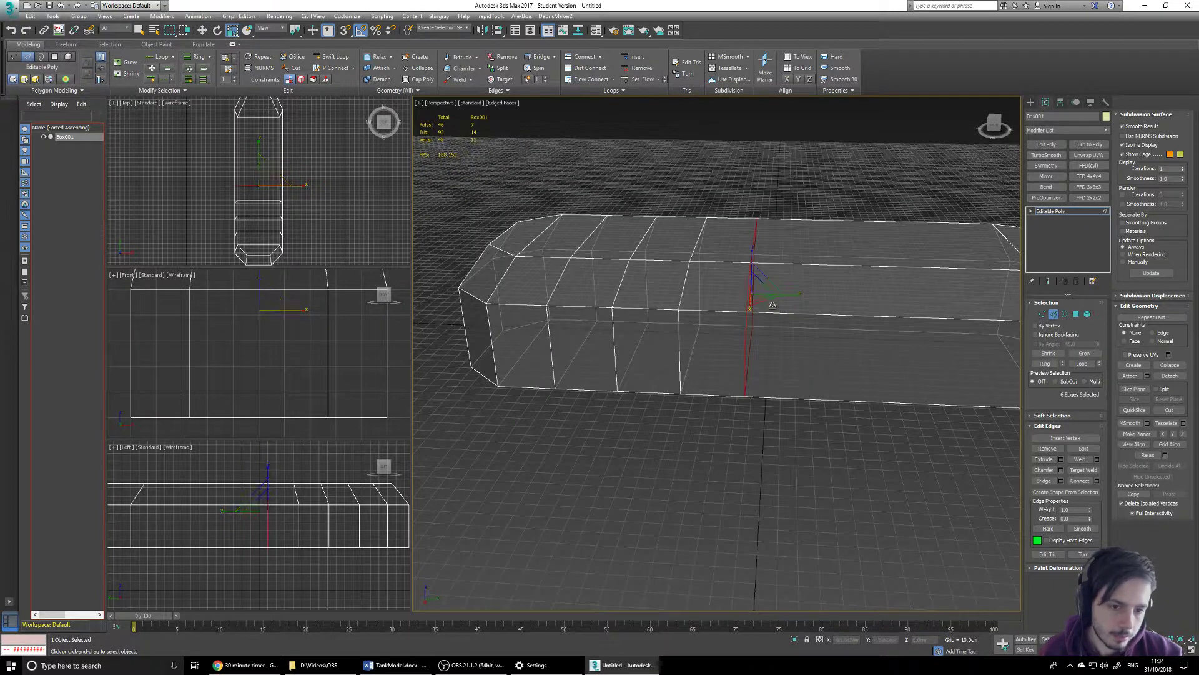
Try to make the middle edge loop planar in X and in Z, undoing each attempt.
click(1135, 411)
click(1163, 434)
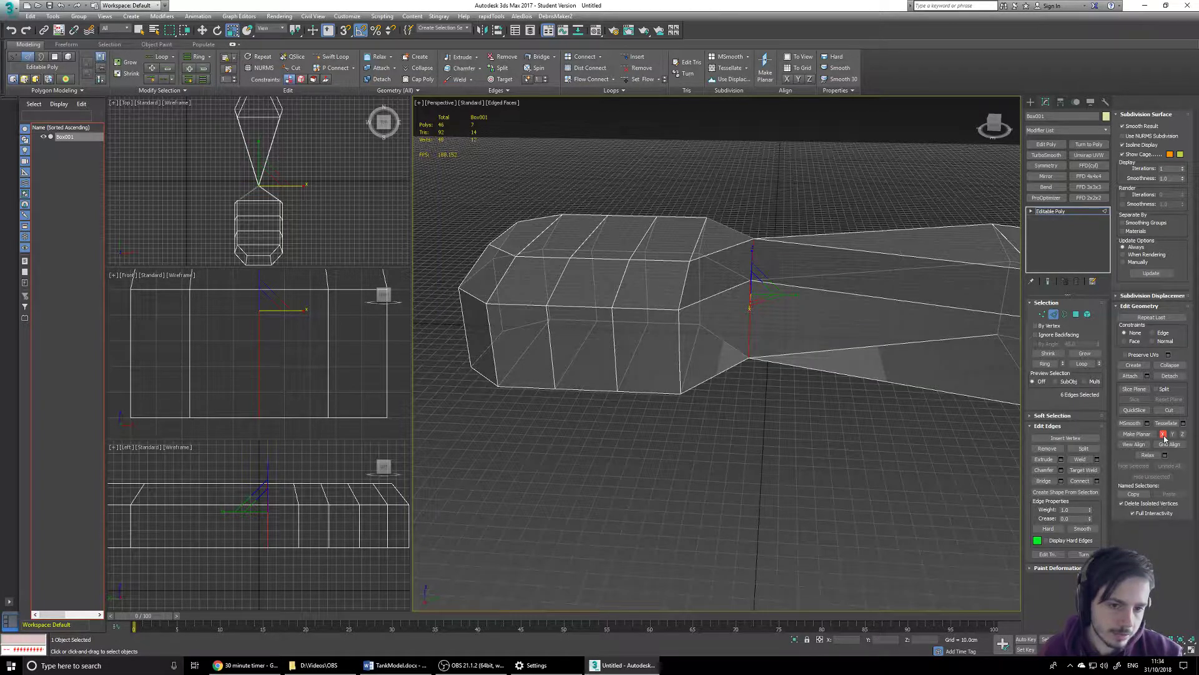
alt+middle_drag(830, 369, 786, 400)
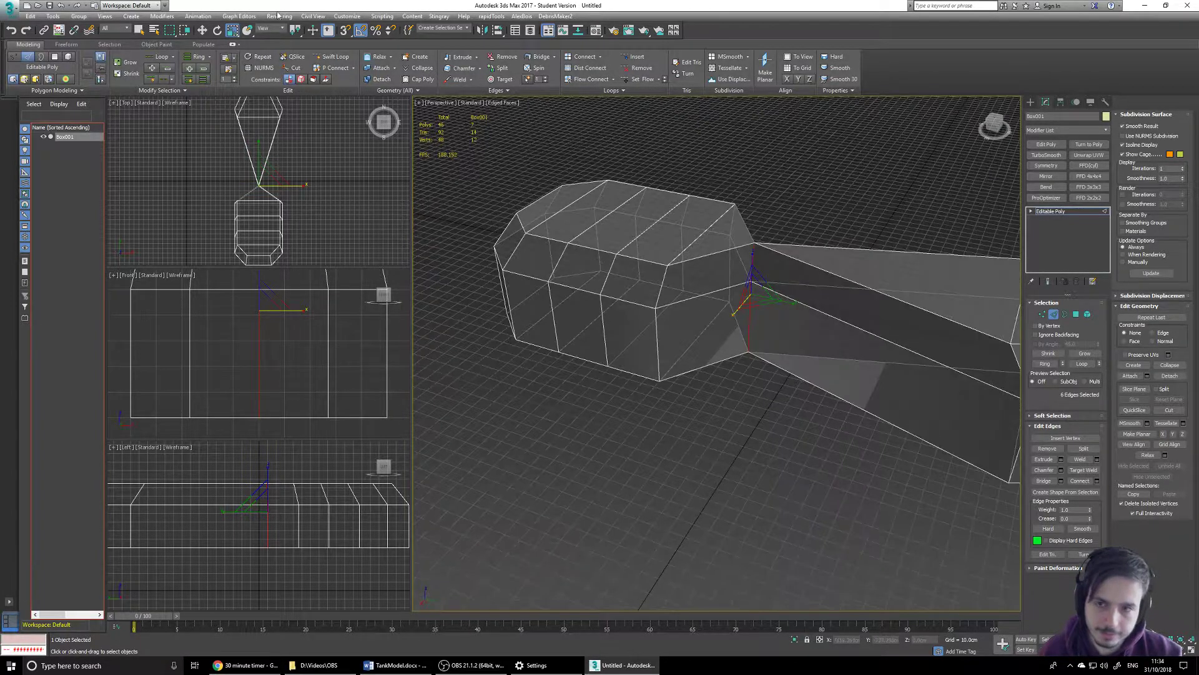
click(201, 31)
key(ctrl+z)
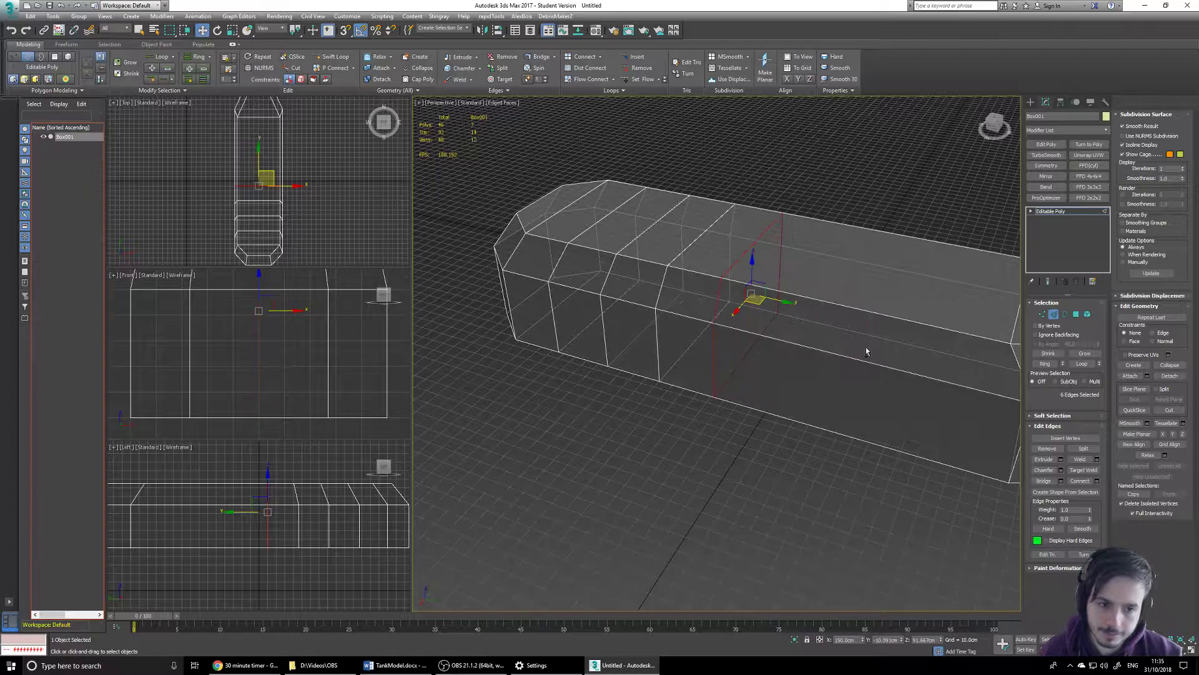
click(1182, 434)
alt+middle_drag(768, 288, 756, 266)
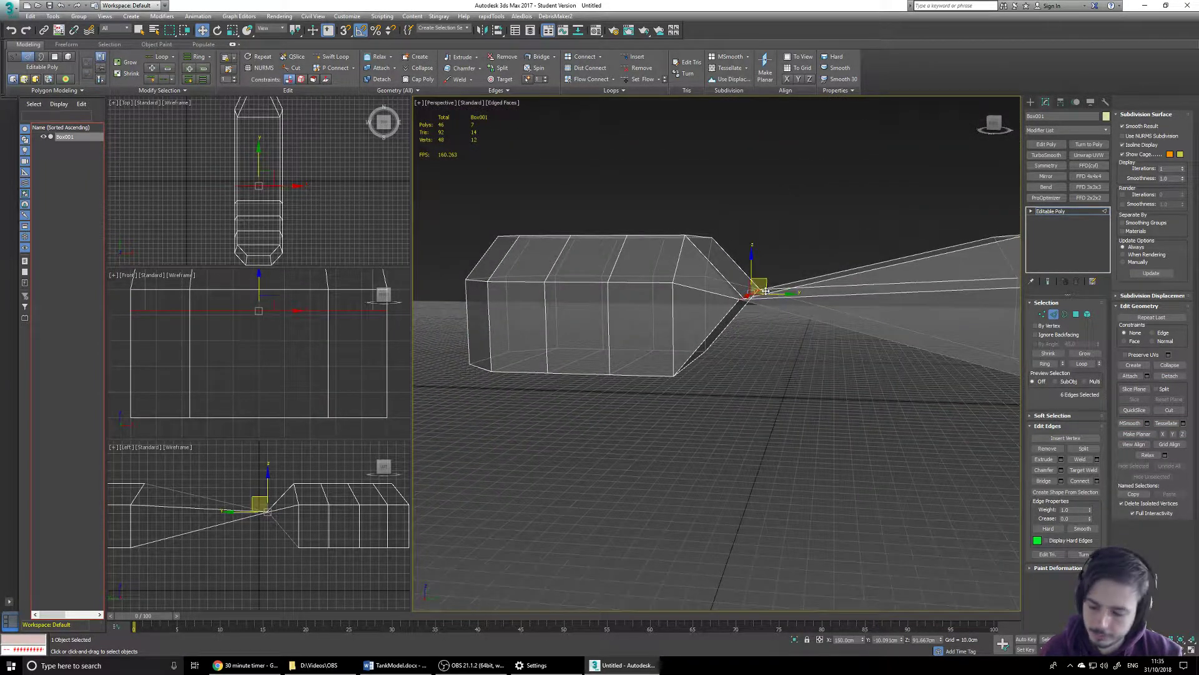
key(ctrl+z)
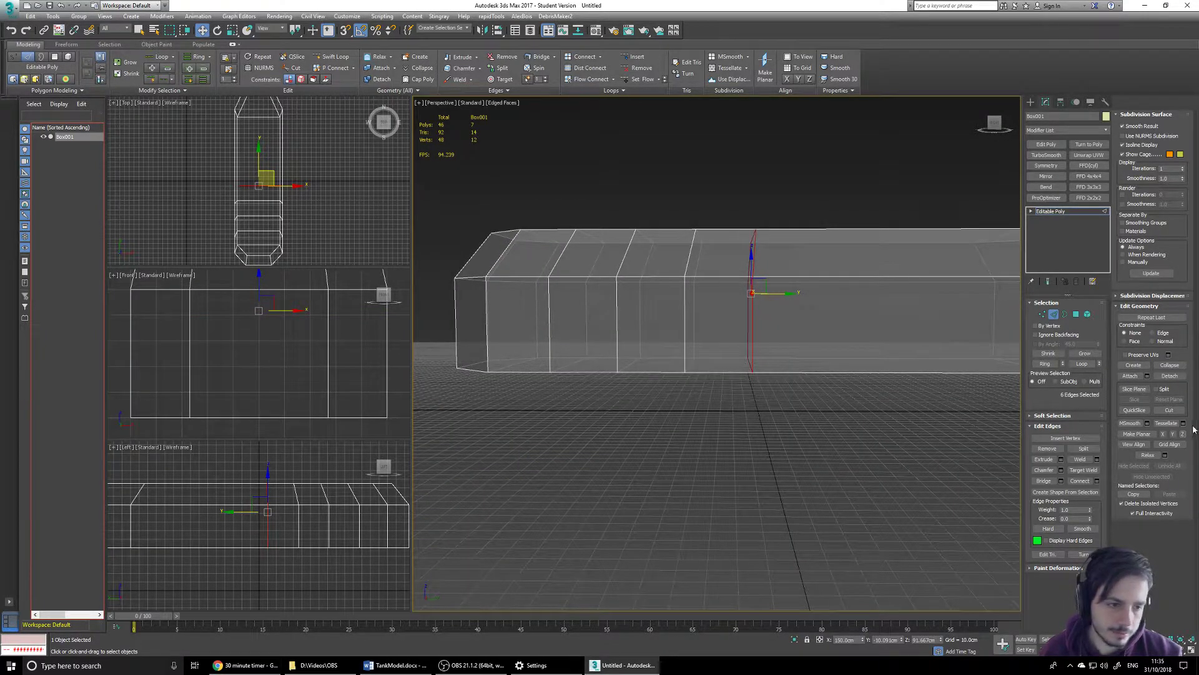
Straighten the other three connecting edge loops one by one by making each planar in Y.
double_click(687, 296)
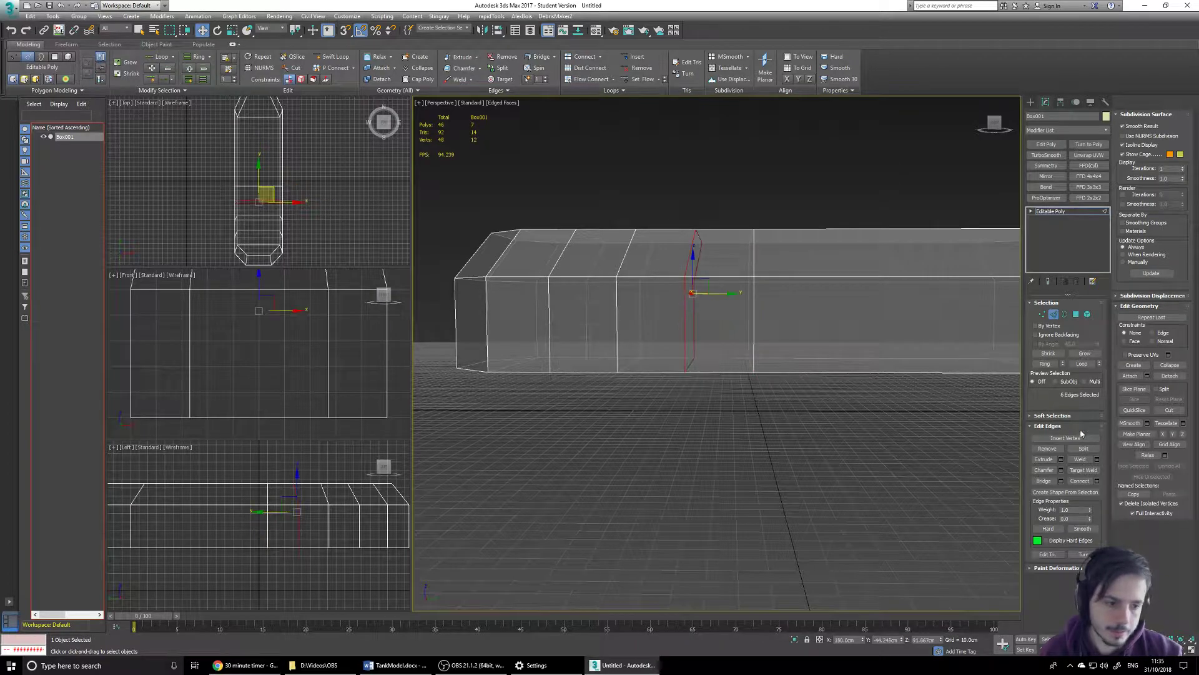
double_click(621, 313)
click(1165, 435)
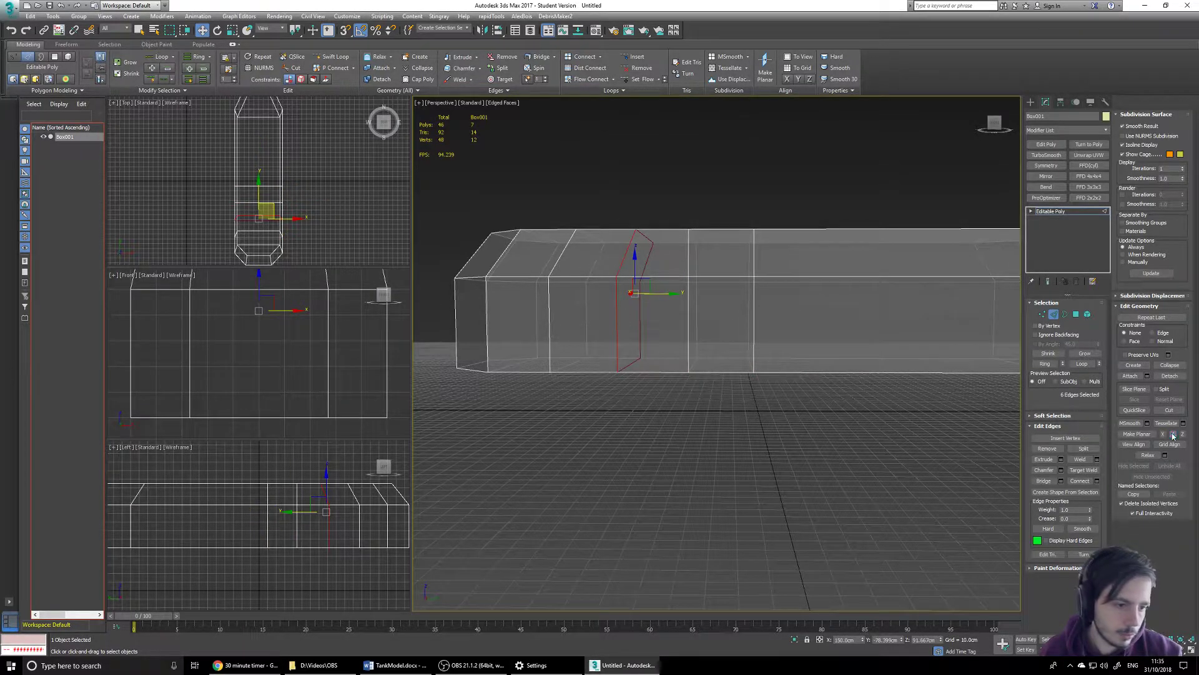
double_click(549, 310)
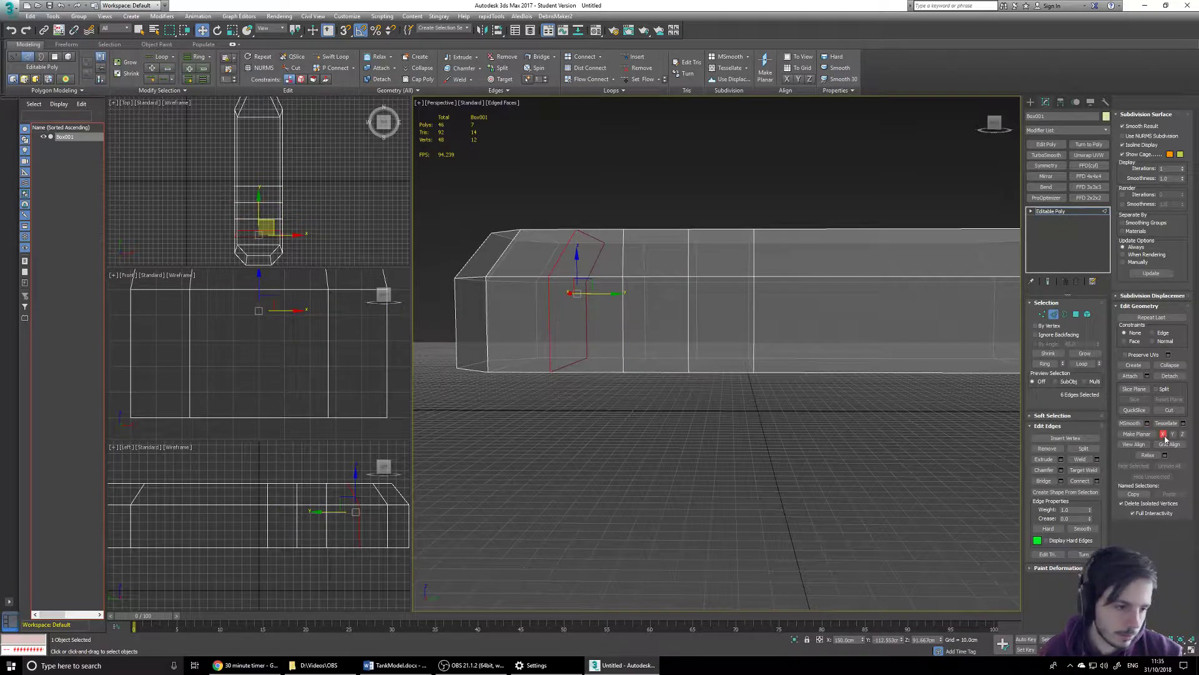
click(1173, 435)
Make the edge loop where the segmented end starts to taper planar in Y.
alt+middle_drag(573, 391, 998, 457)
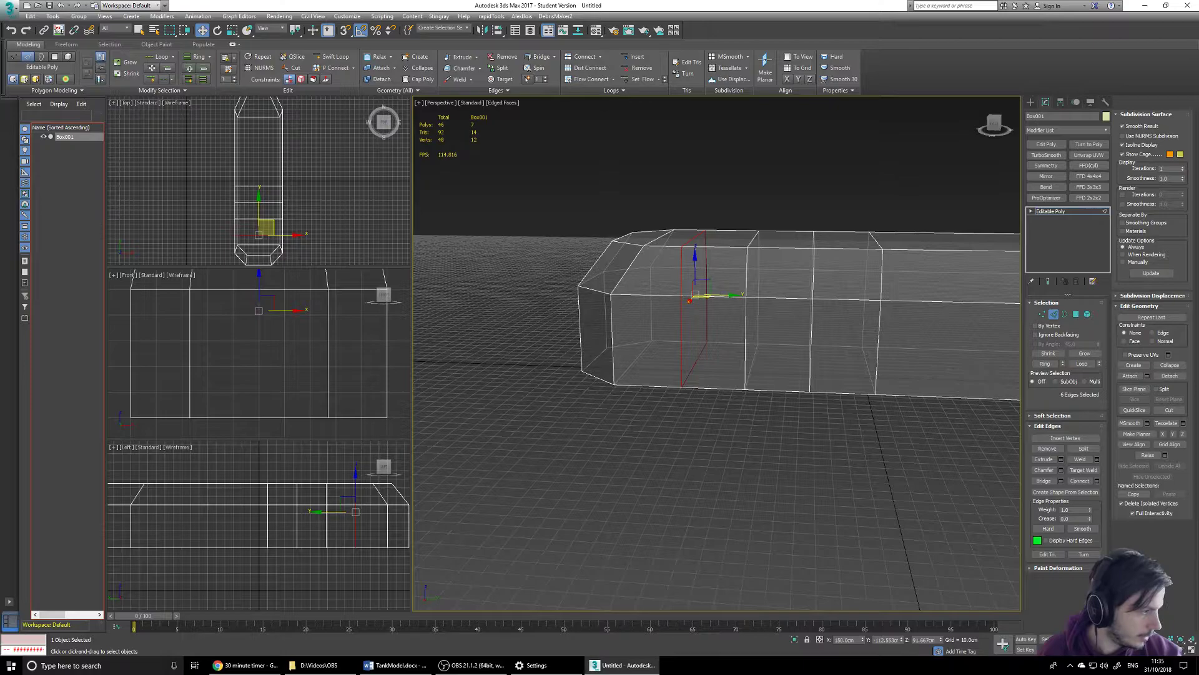
double_click(627, 270)
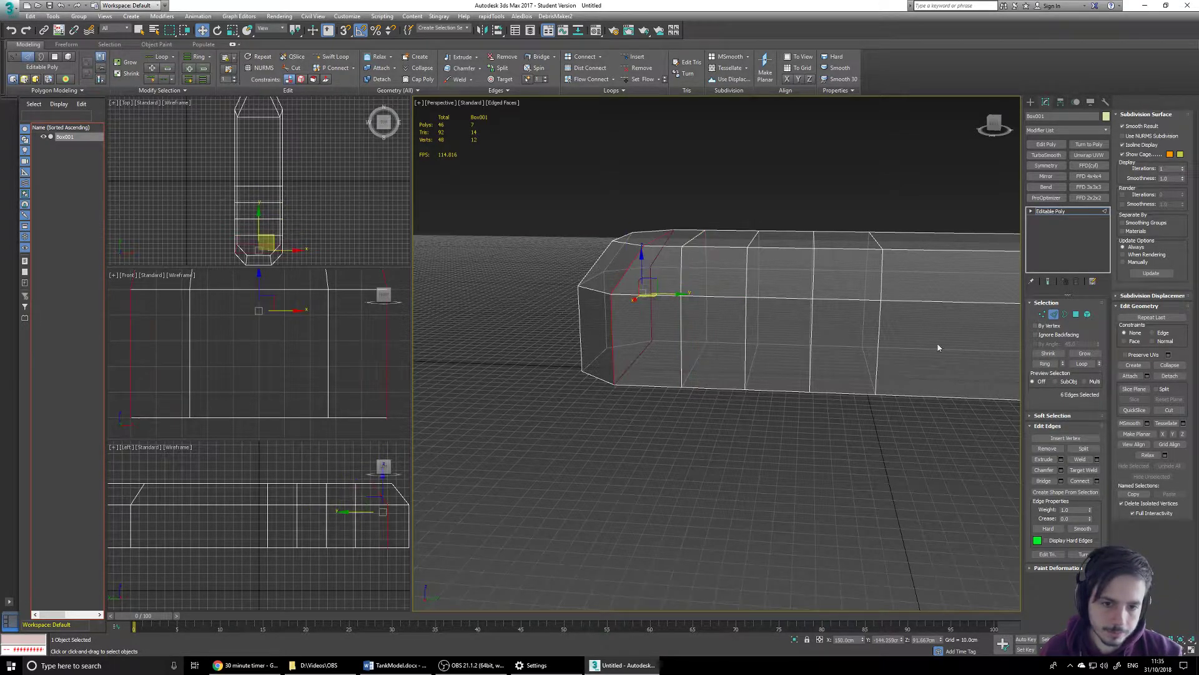
click(1174, 434)
alt+middle_drag(702, 369, 735, 383)
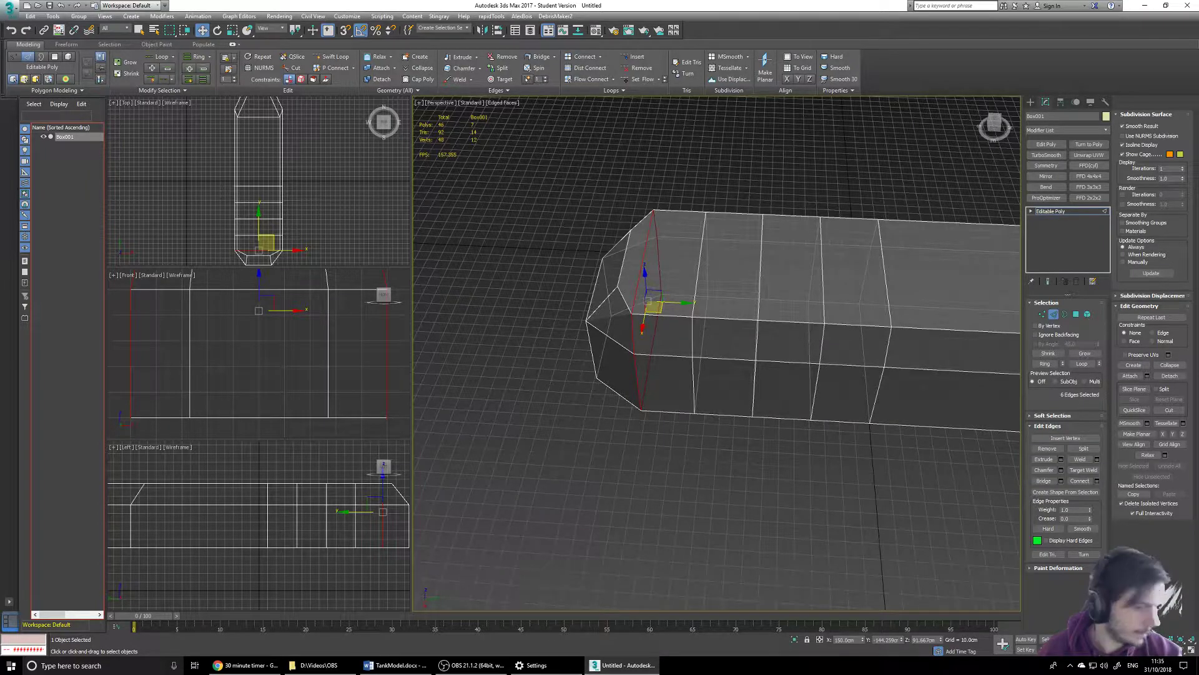
alt+middle_drag(787, 340, 910, 244)
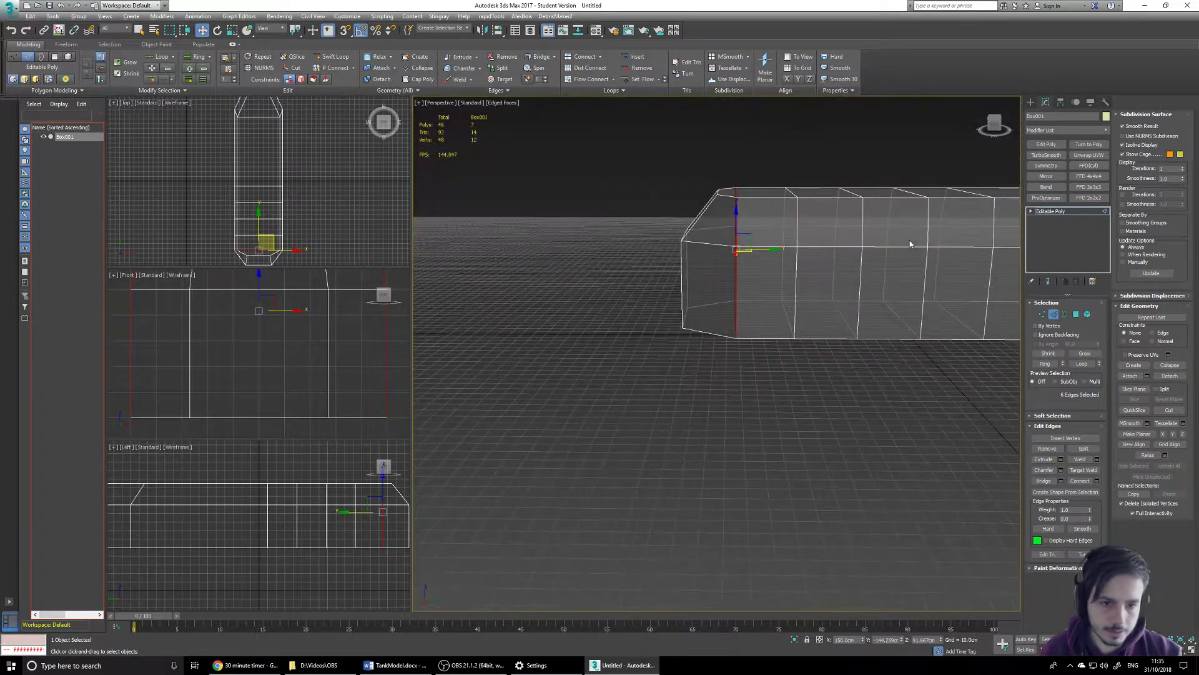
Switch to vertex-level editing and move the six vertices of the segmented end slightly outward along the body's length.
click(1041, 314)
alt+middle_drag(720, 294, 722, 335)
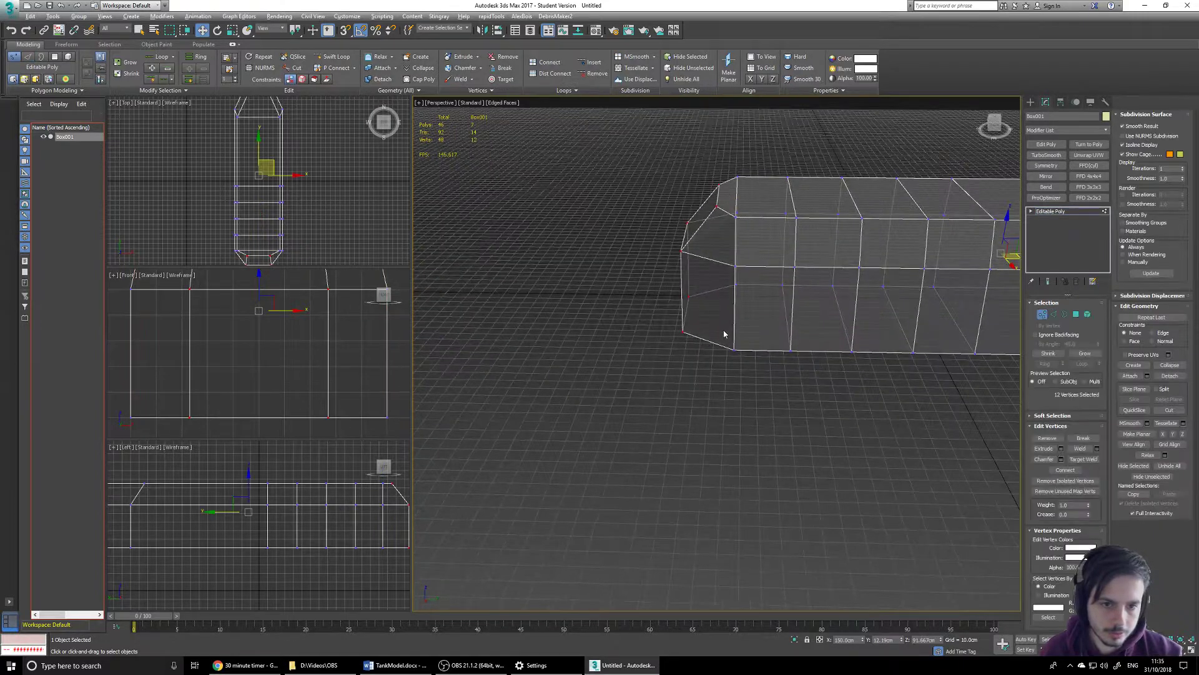
drag(633, 159, 722, 349)
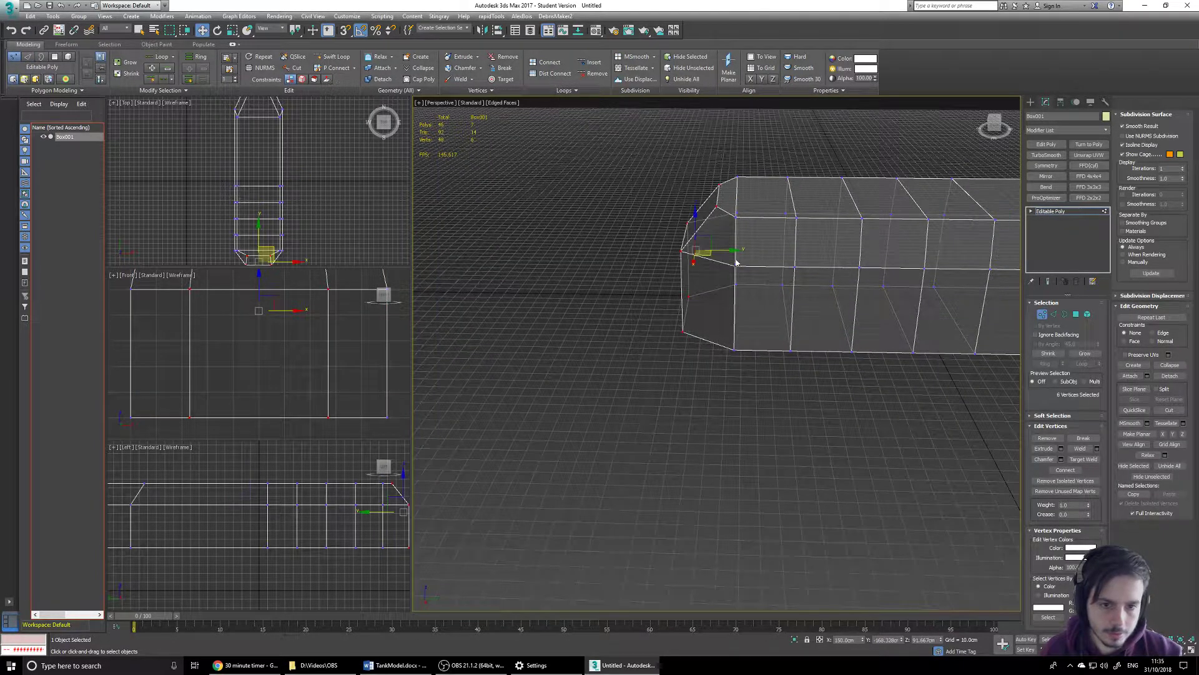
drag(727, 251, 719, 252)
Select the four top corner vertices at both ends of the body.
alt+middle_drag(666, 234, 699, 166)
drag(697, 162, 717, 218)
middle_drag(718, 218, 530, 272)
scroll(702, 291, down, 3)
middle_drag(701, 291, 588, 330)
drag(863, 282, 838, 316)
alt+middle_drag(622, 289, 691, 367)
mouse_move(728, 300)
alt+middle_down()
mouse_move(762, 310)
mouse_move(728, 306)
alt+middle_up()
Scale the four top end vertices outward along X and turn off the see-through display.
click(233, 31)
alt+middle_drag(666, 343, 736, 347)
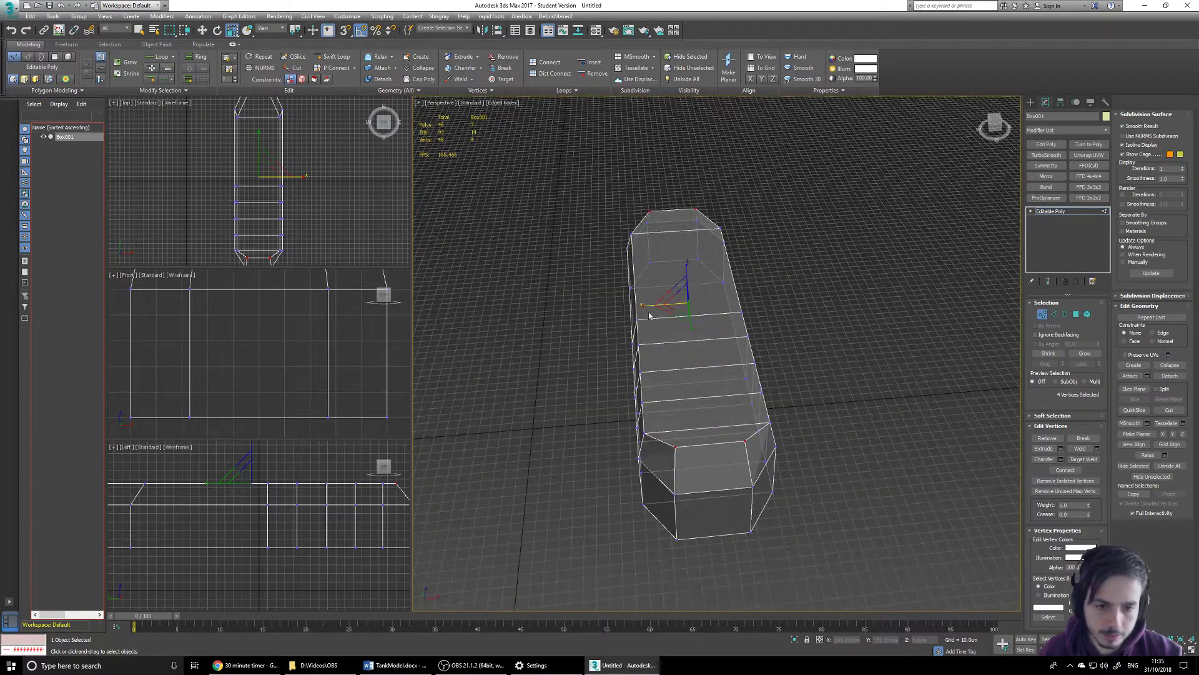
drag(644, 303, 634, 306)
middle_drag(763, 454, 557, 244)
key(alt+x)
scroll(765, 356, up, 3)
scroll(765, 355, up, 2)
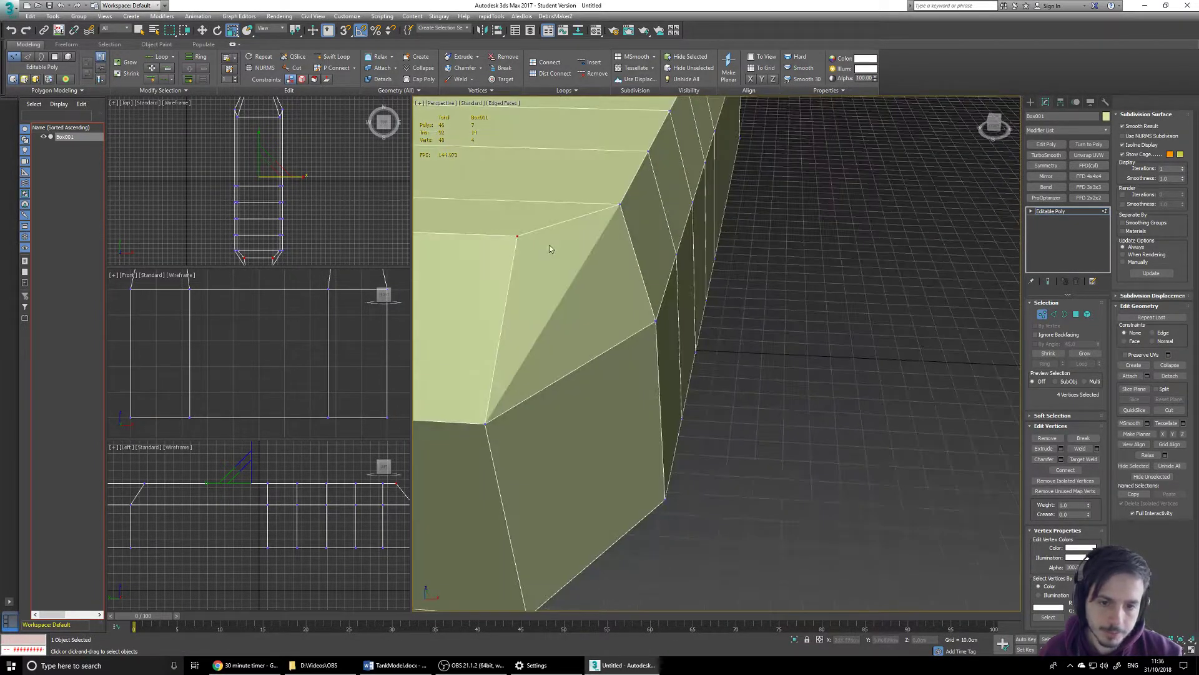
alt+middle_drag(606, 306, 755, 430)
drag(557, 142, 554, 150)
scroll(810, 321, down, 5)
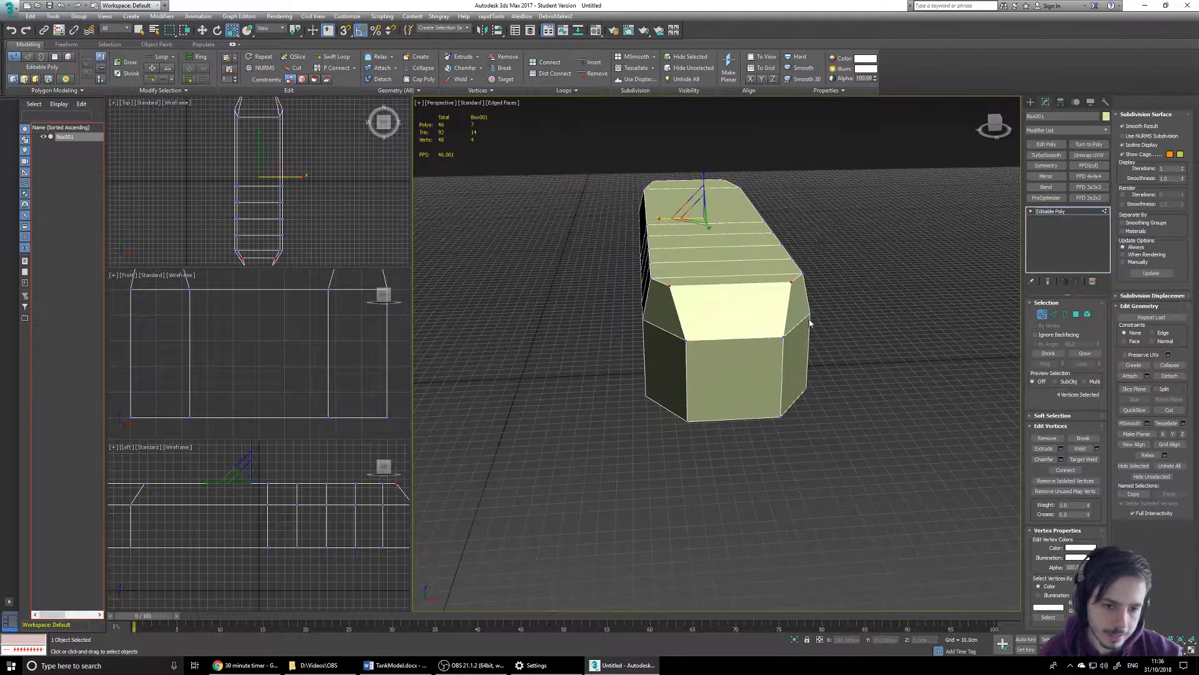
Scale the two top corner vertices at the unsegmented end inward along X, and clear the selection.
scroll(810, 322, up, 5)
scroll(786, 271, down, 3)
alt+middle_drag(786, 270, 749, 311)
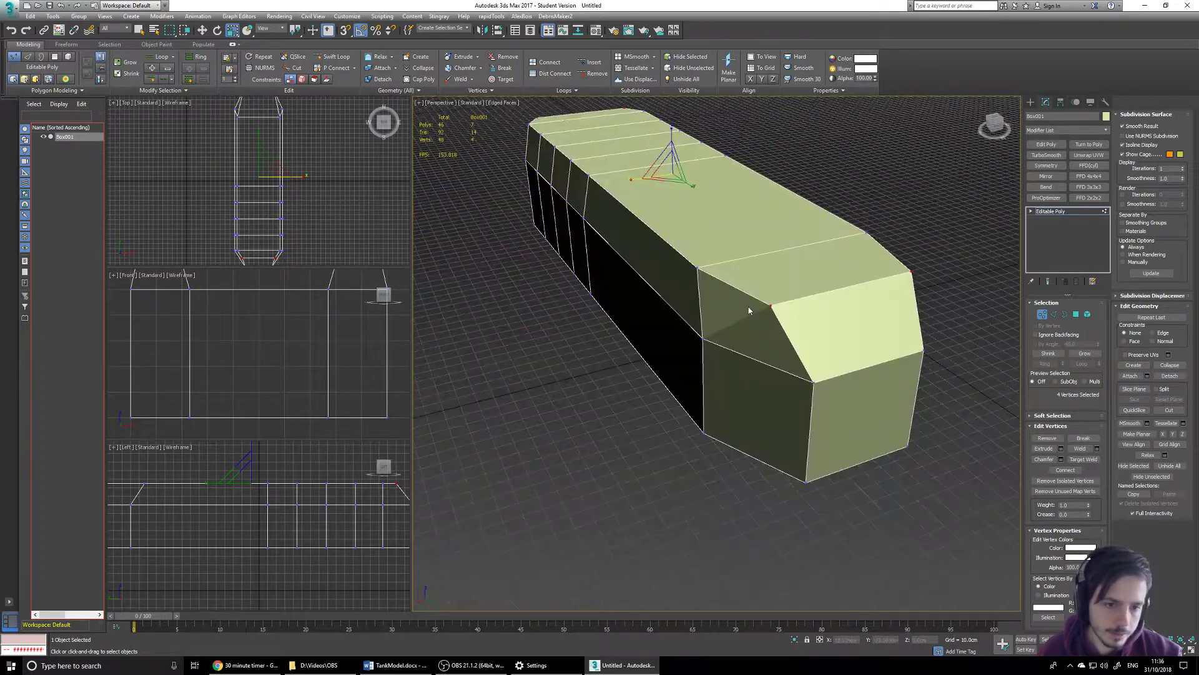
click(772, 304)
ctrl+click(911, 271)
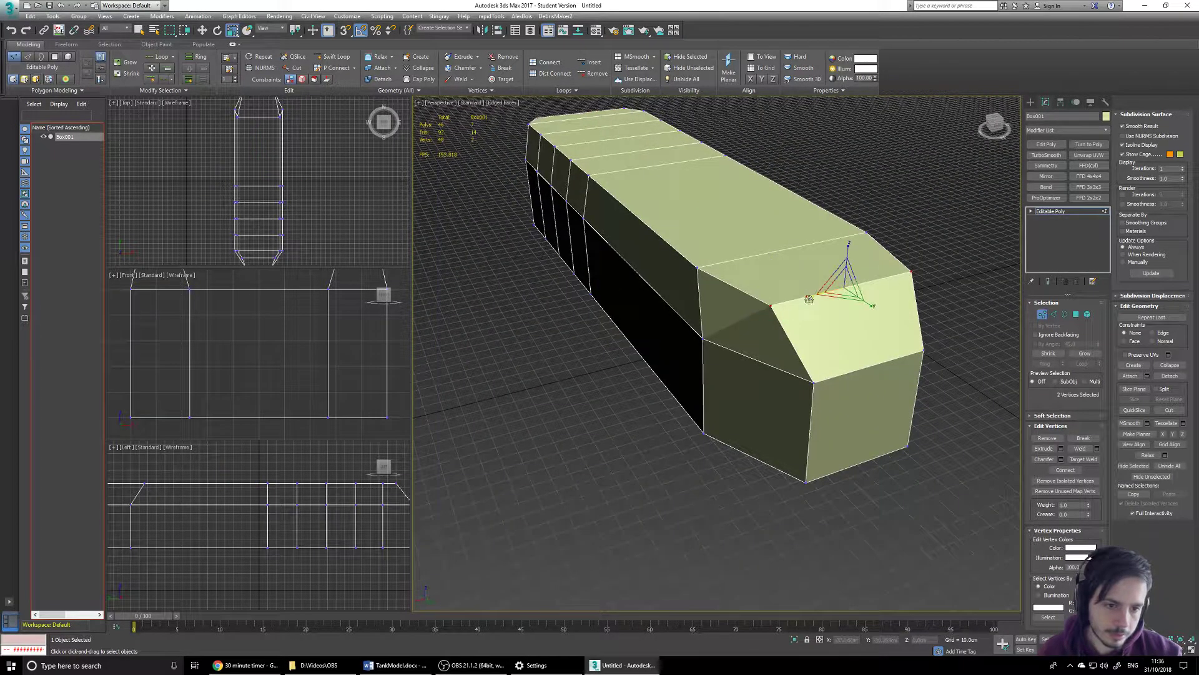
drag(809, 295, 818, 293)
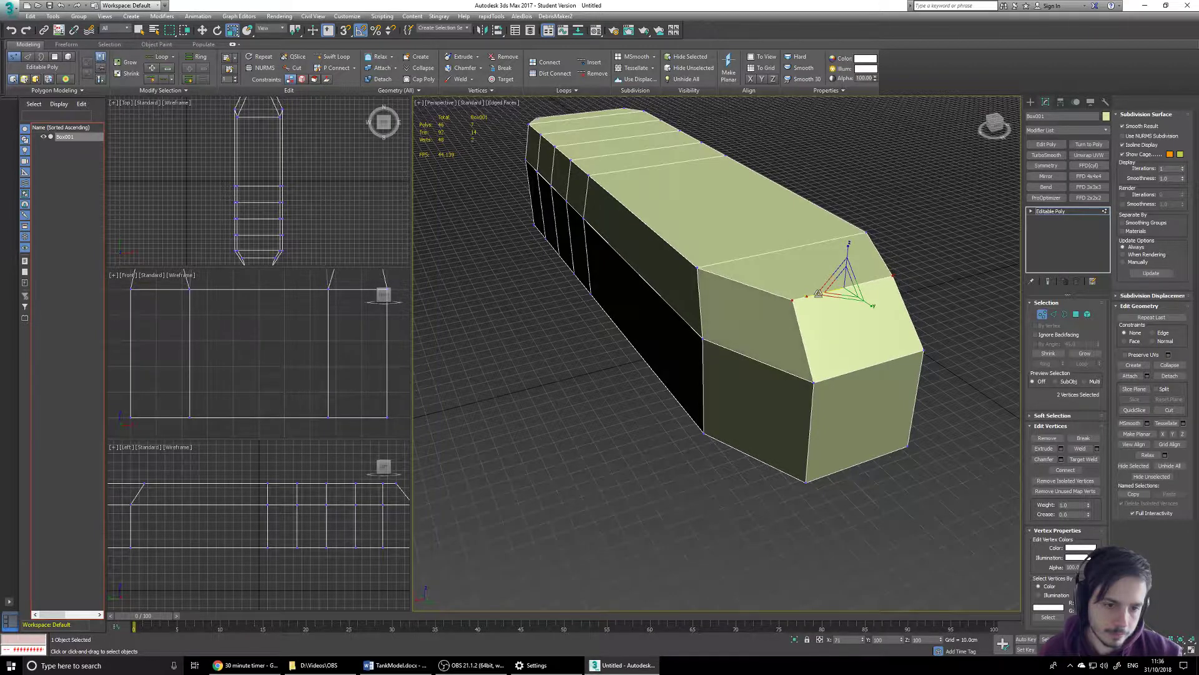
click(926, 225)
Try to move a top corner vertex at the segmented end, and undo the move.
alt+middle_drag(600, 228, 666, 308)
scroll(788, 253, down, 2)
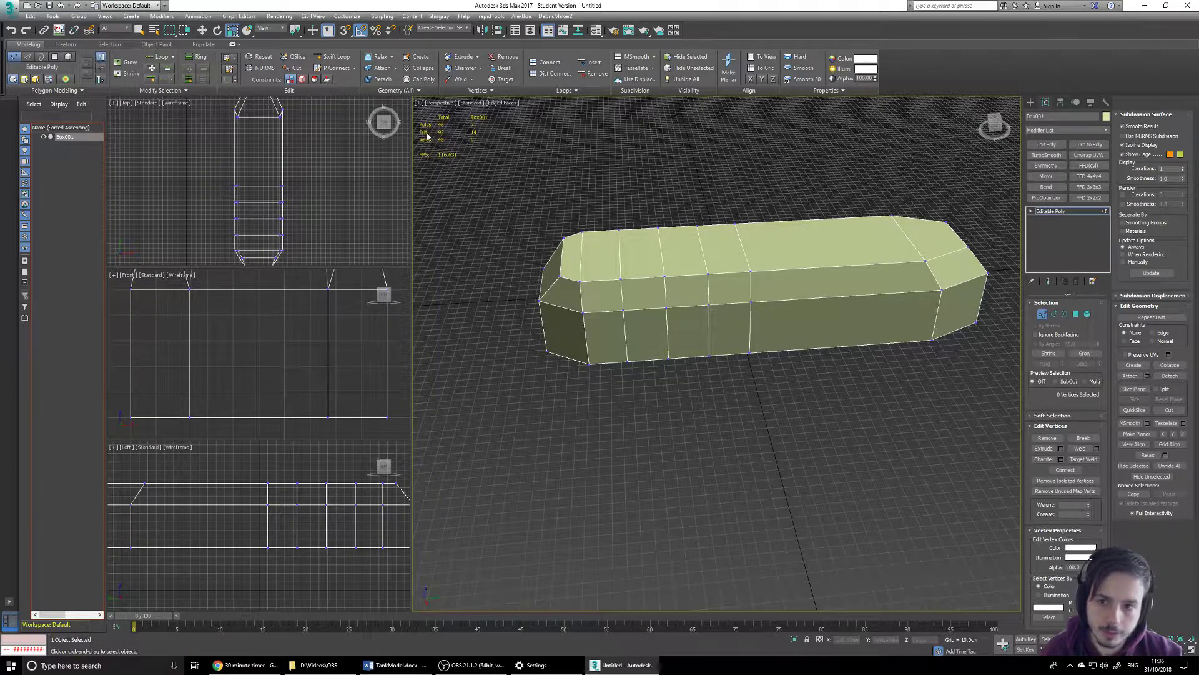
middle_drag(582, 311, 671, 243)
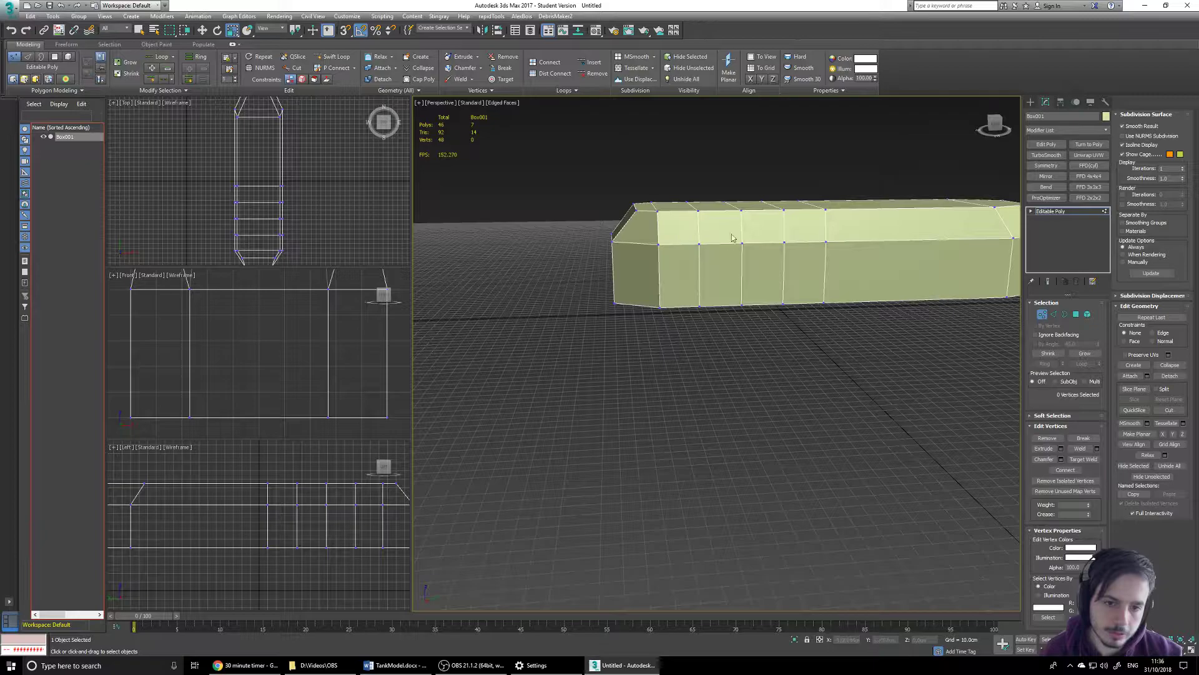
alt+middle_drag(671, 237, 698, 266)
scroll(669, 282, up, 3)
click(676, 262)
key(w)
drag(692, 277, 721, 305)
alt+middle_drag(722, 305, 792, 272)
alt+middle_drag(788, 259, 699, 399)
key(ctrl+z)
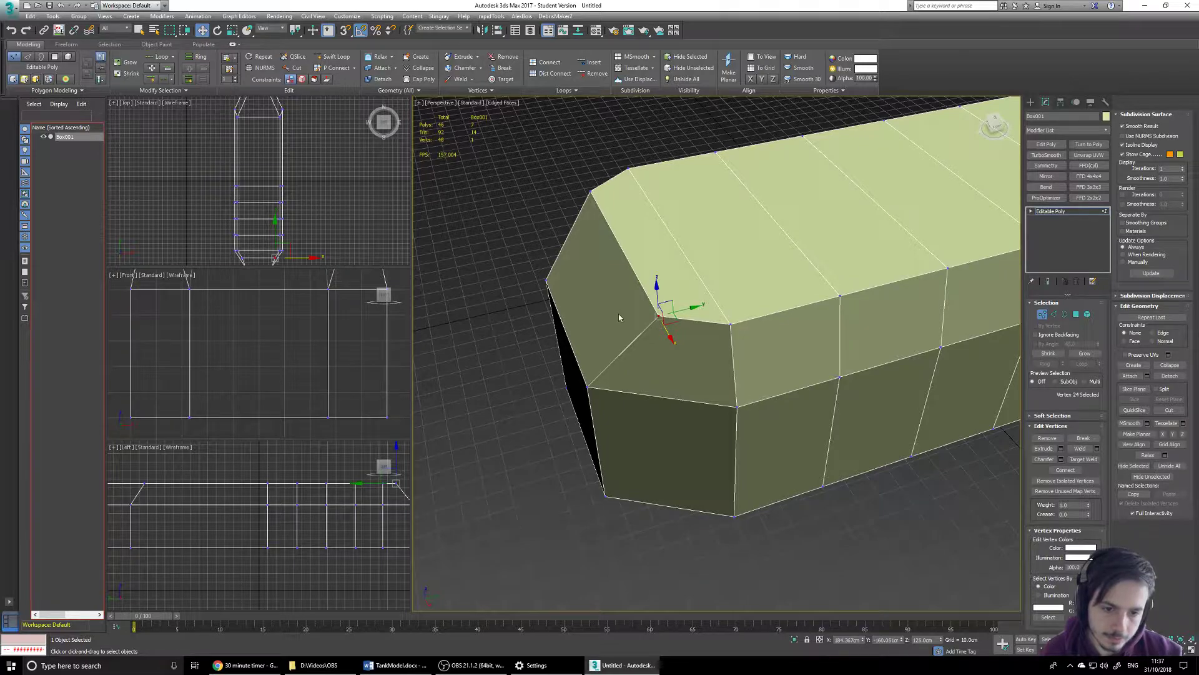
Select the three upper polygons forming the innermost narrow band across the body: the top face and both sloped side faces.
alt+middle_drag(731, 364, 773, 332)
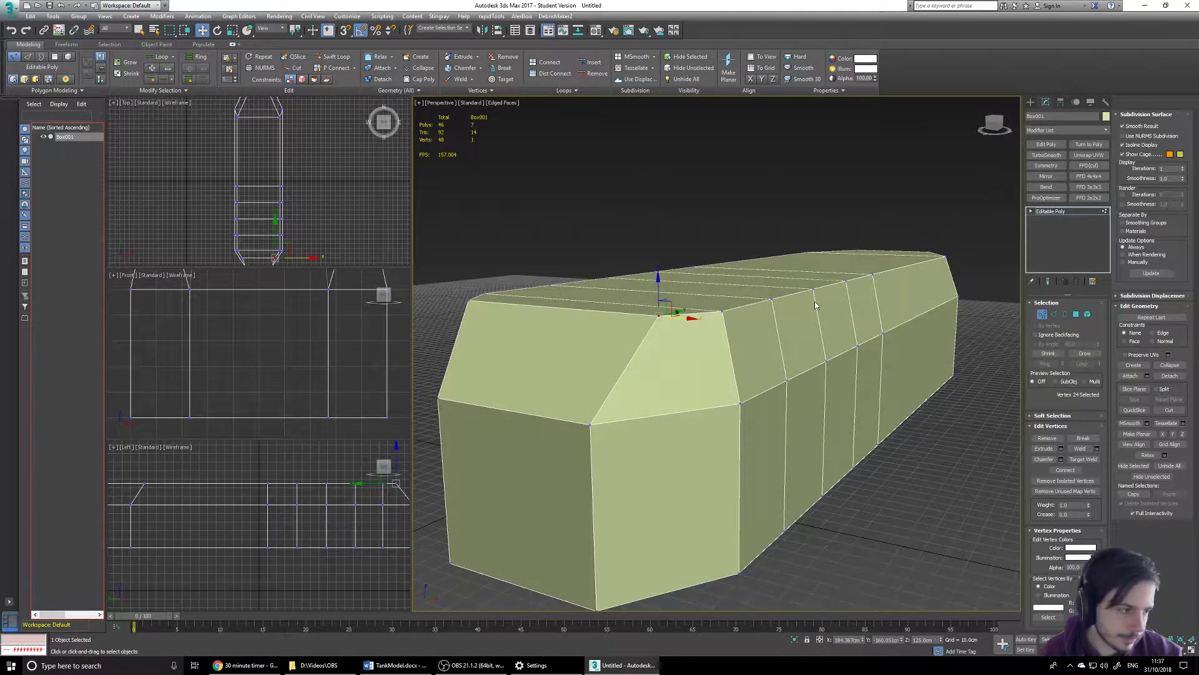
alt+middle_drag(820, 312, 777, 338)
scroll(777, 338, down, 3)
alt+middle_drag(856, 339, 821, 327)
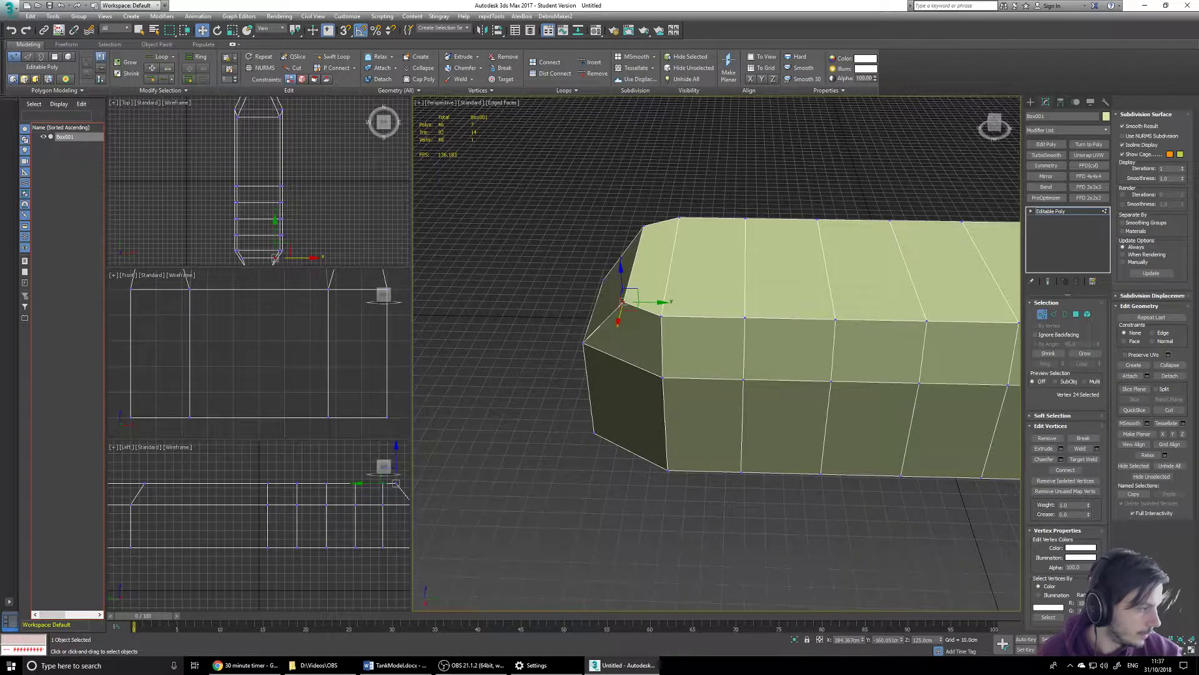
ctrl+click(1076, 314)
alt+middle_drag(875, 355, 806, 334)
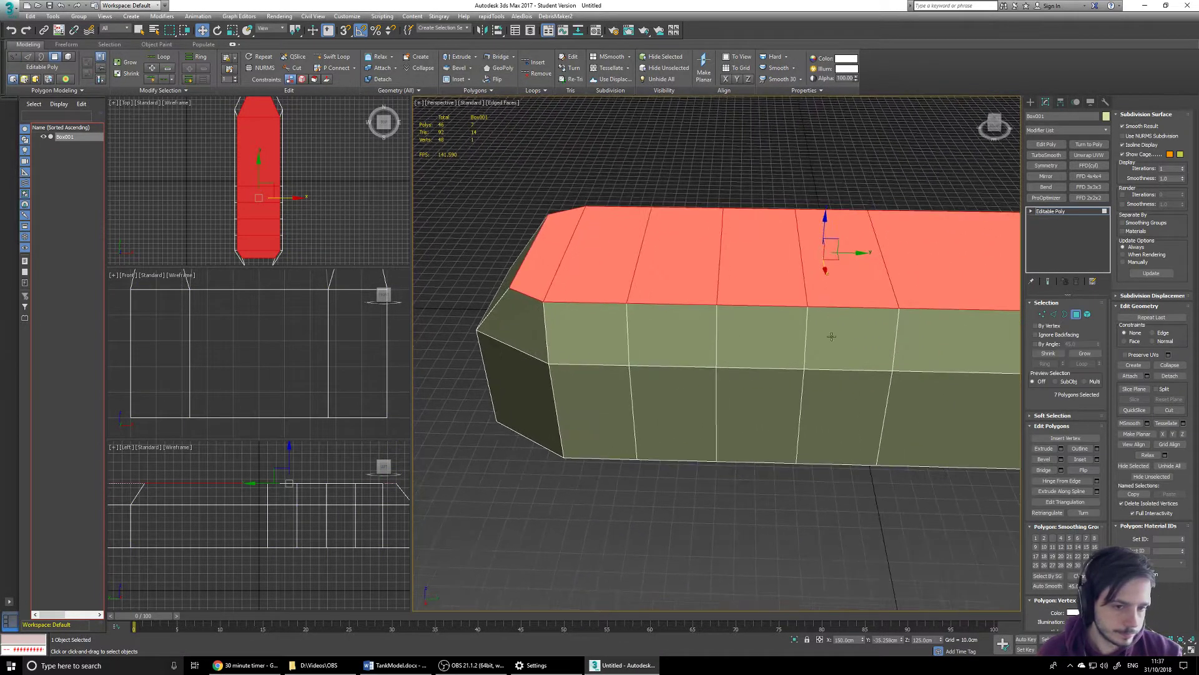
click(837, 340)
ctrl+click(833, 265)
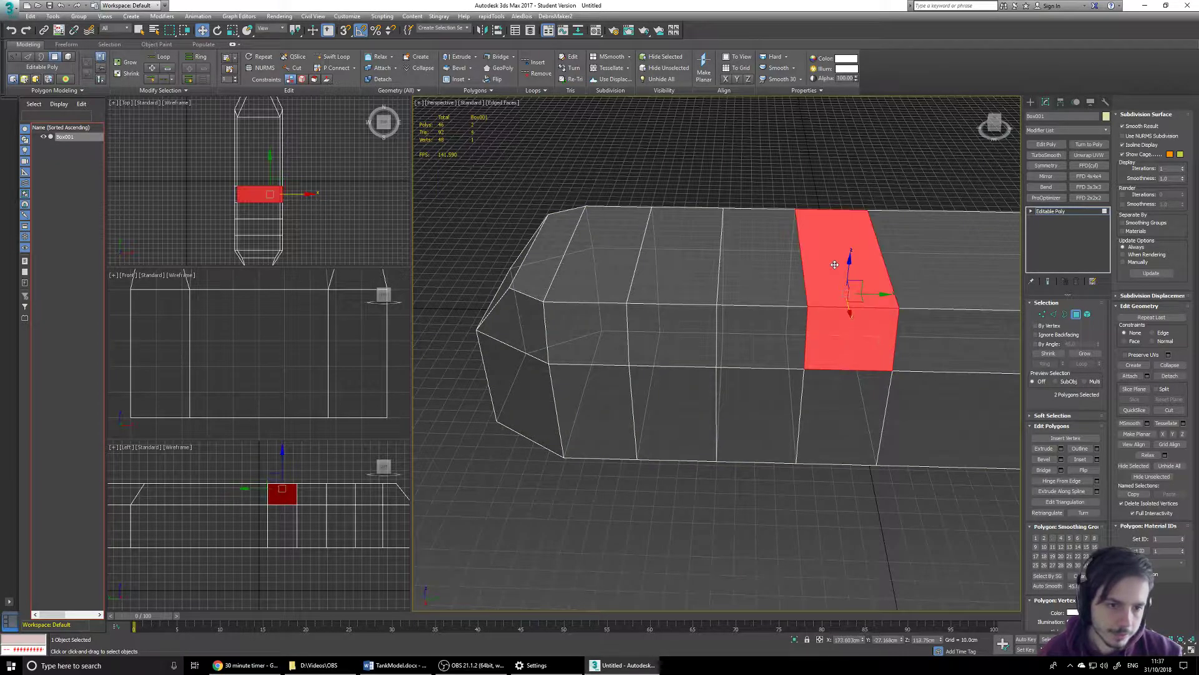
alt+middle_drag(834, 265, 770, 311)
scroll(766, 265, down, 5)
alt+middle_drag(766, 268, 818, 217)
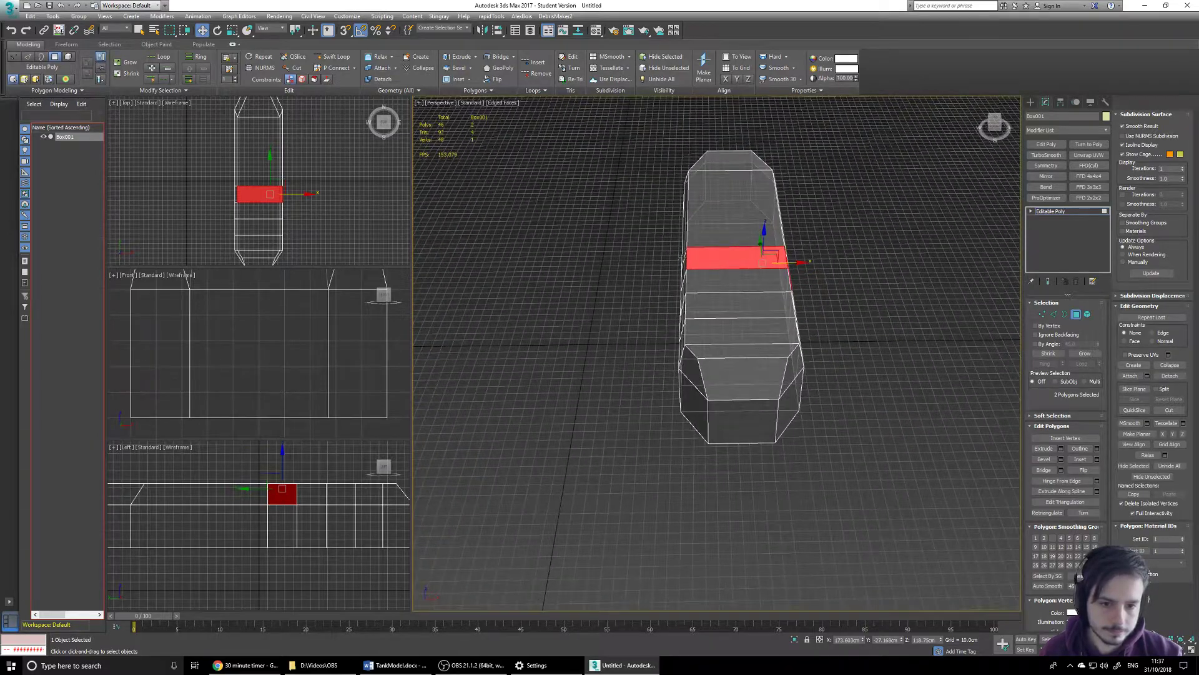
ctrl+click(685, 263)
Switch to vertex editing and select all 16 vertices along the top of the body.
alt+middle_drag(747, 313, 770, 295)
click(1041, 315)
drag(642, 282, 640, 290)
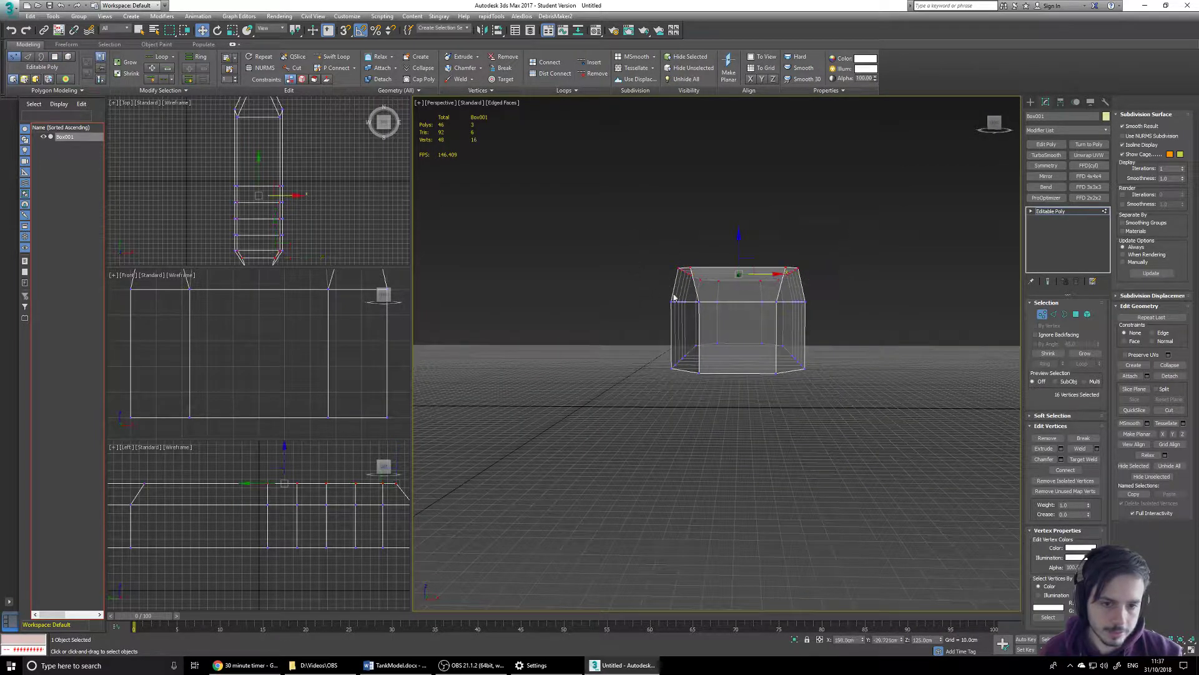
alt+middle_drag(789, 298, 783, 333)
Try scaling the selected top vertices inward along X, and undo the scaling.
key(r)
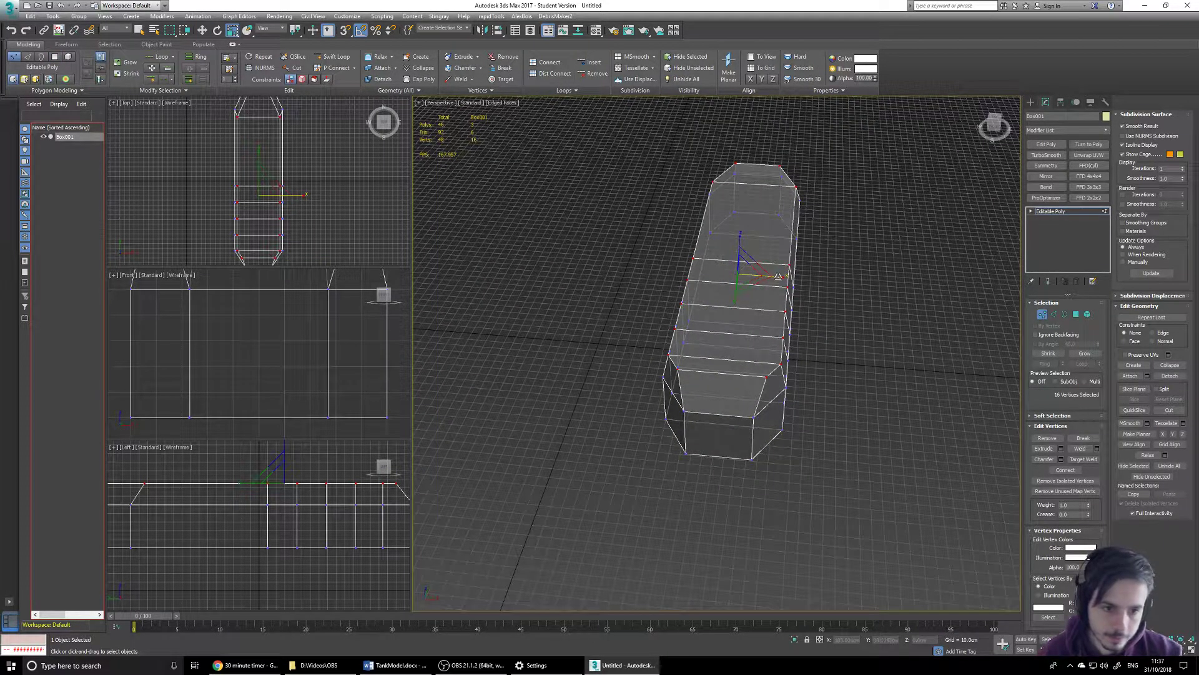
drag(778, 275, 769, 276)
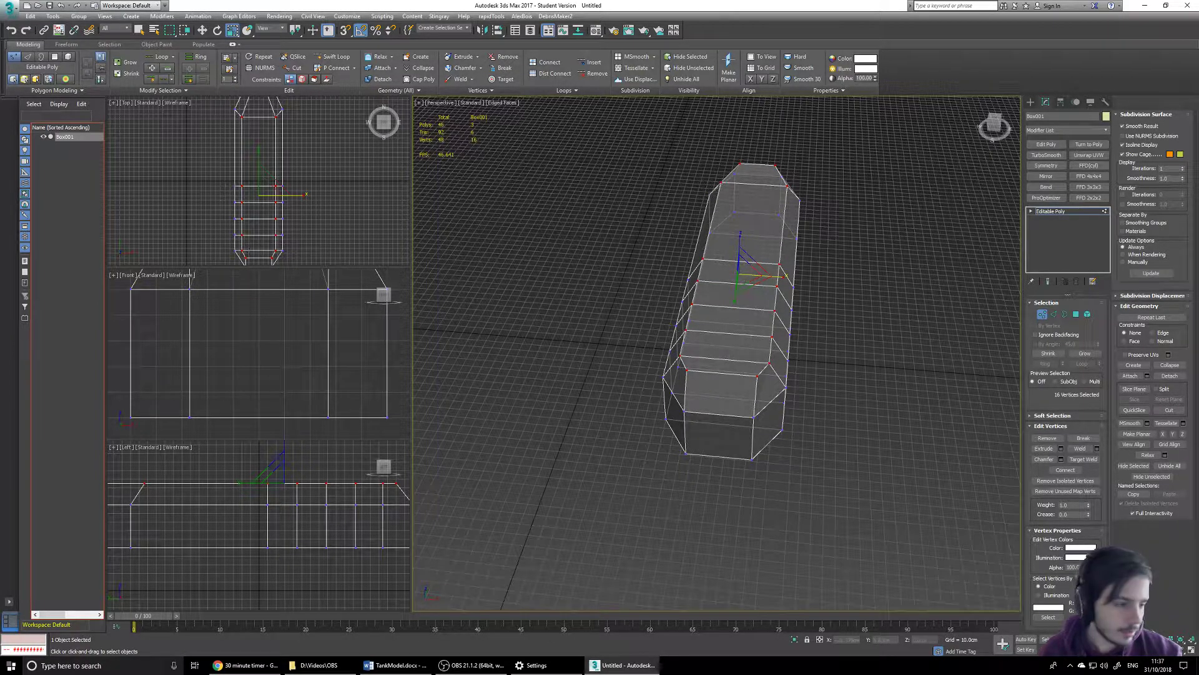
scroll(257, 212, down, 2)
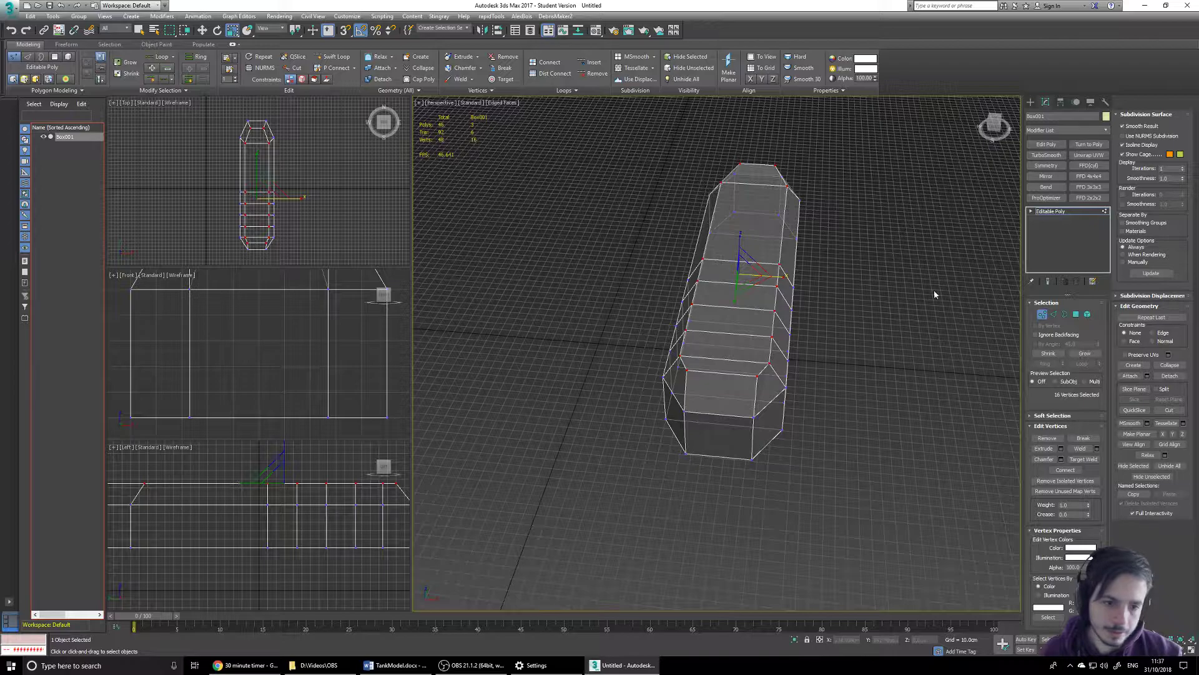
scroll(263, 254, up, 2)
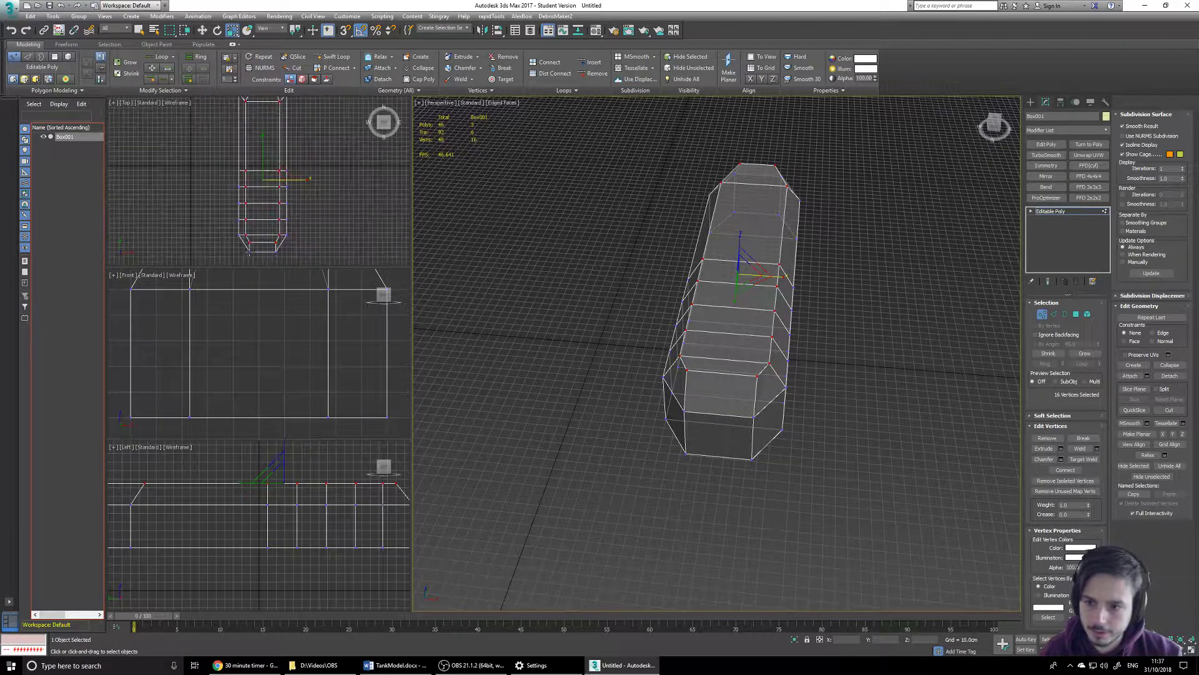
scroll(263, 255, down, 2)
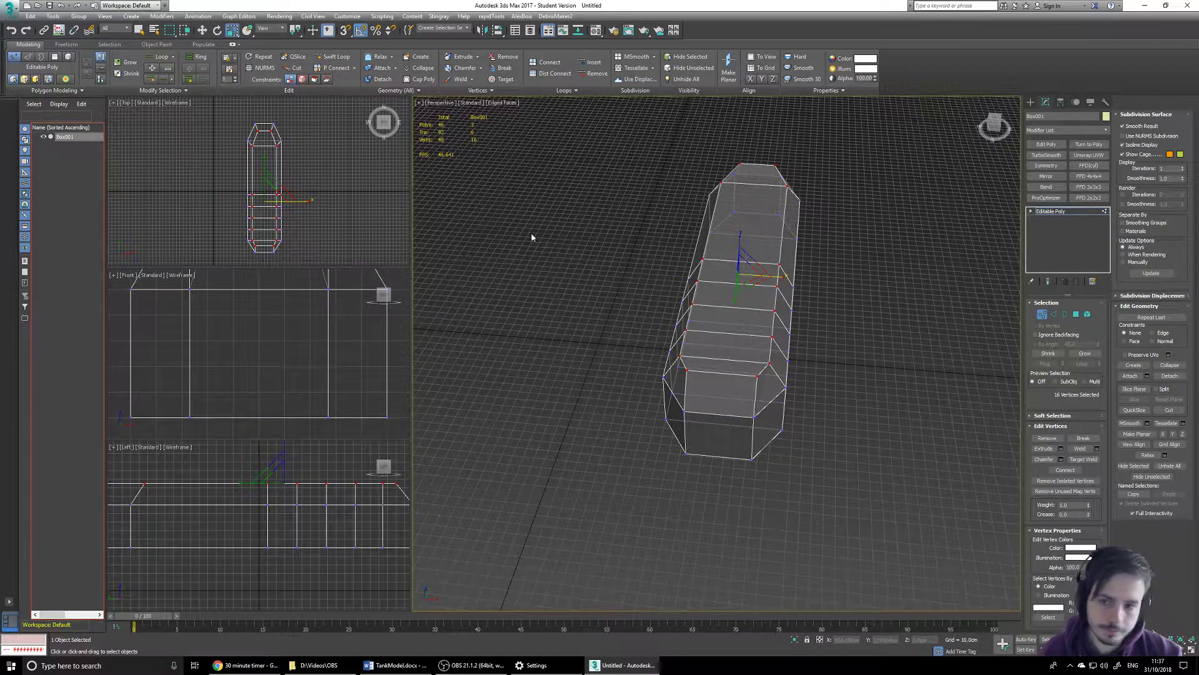
middle_drag(550, 240, 525, 256)
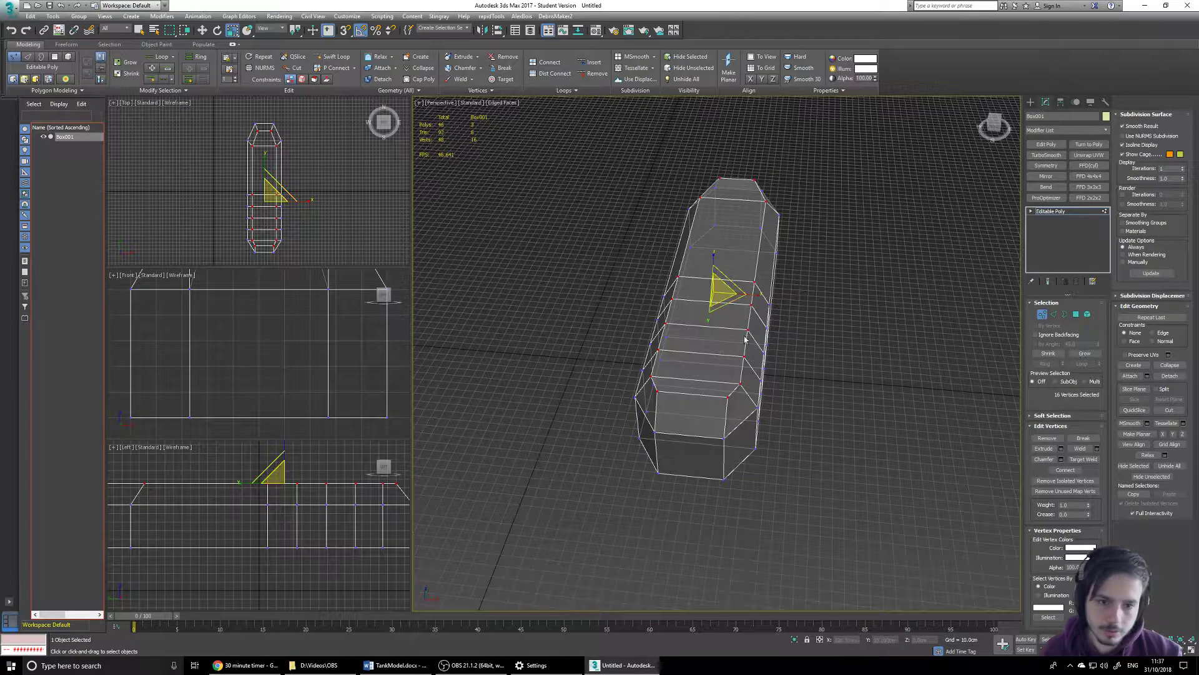
key(ctrl+z)
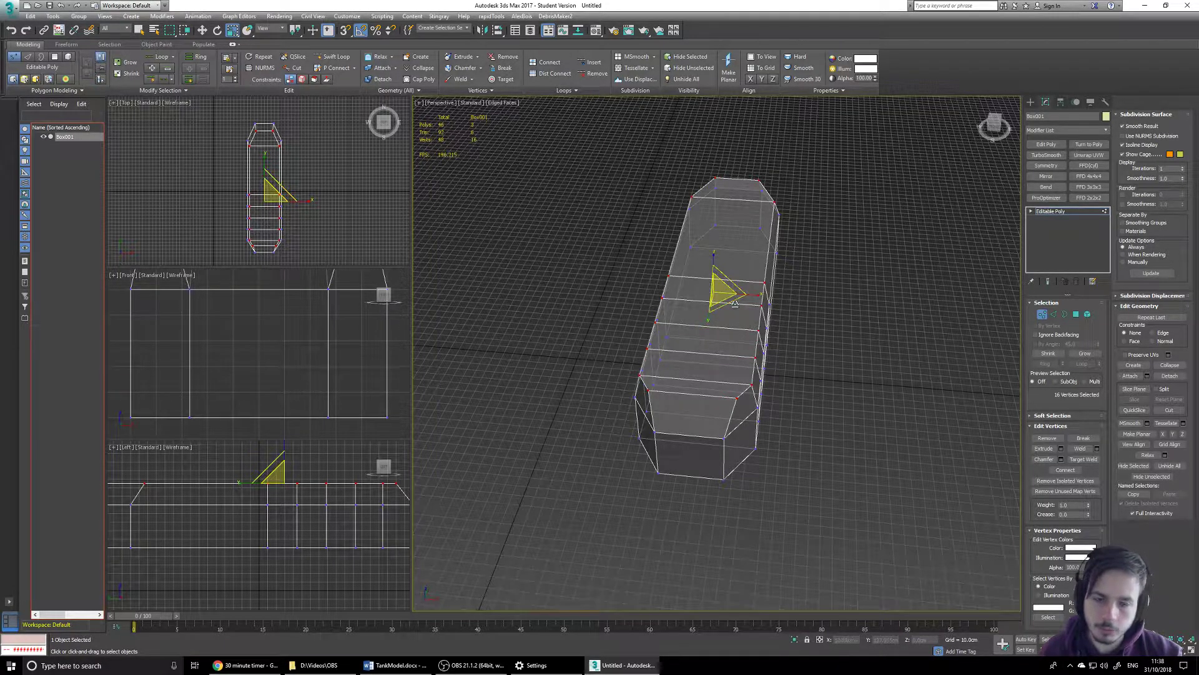
Scale the 16 selected top vertices inward along X to narrow the body's top.
key(w)
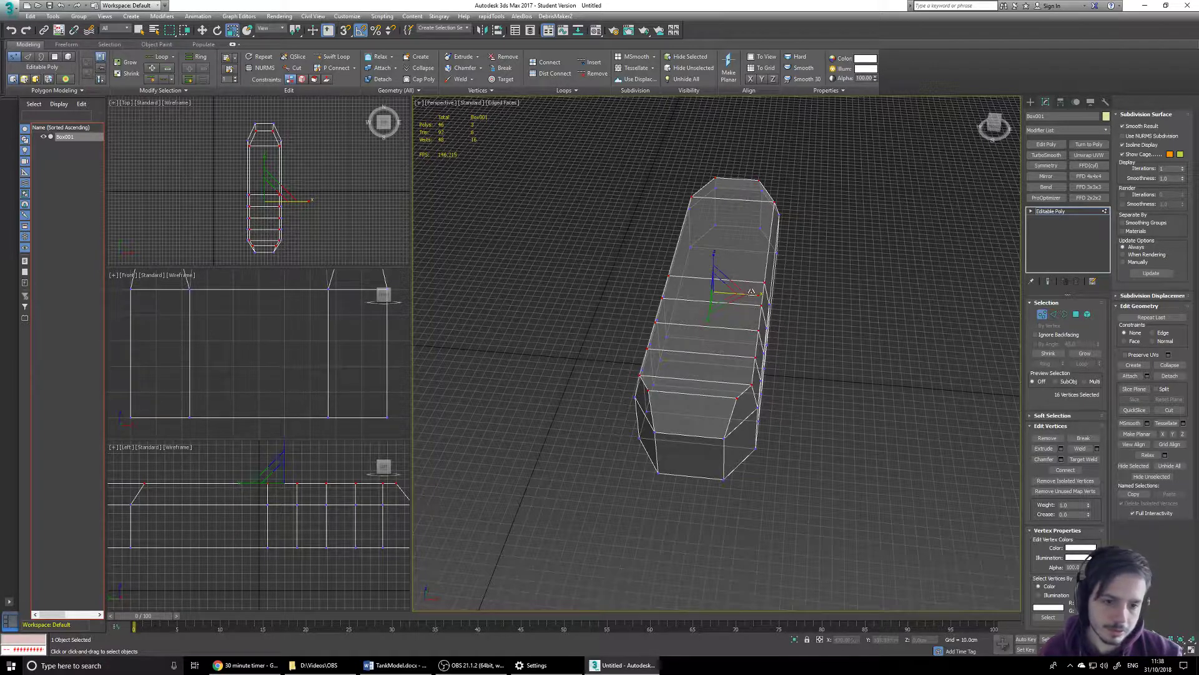
drag(760, 295, 749, 294)
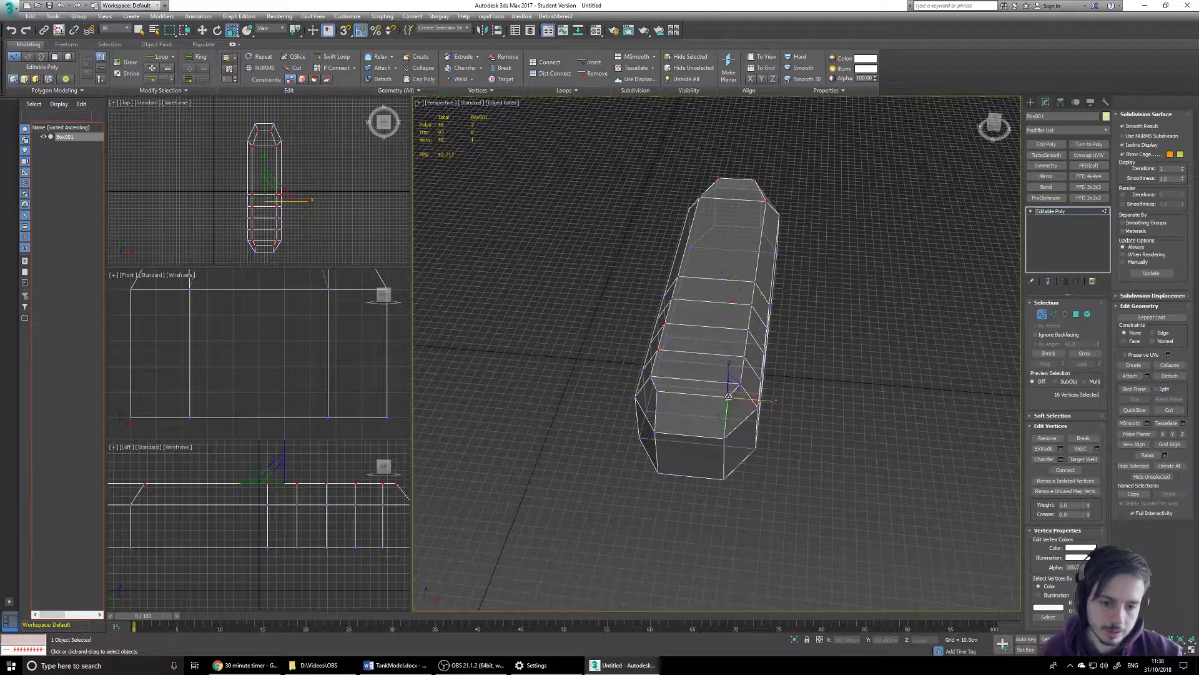
Inspect the pairs of top corner vertices at both ends of the body, and clear the selection.
click(729, 396)
ctrl+click(656, 390)
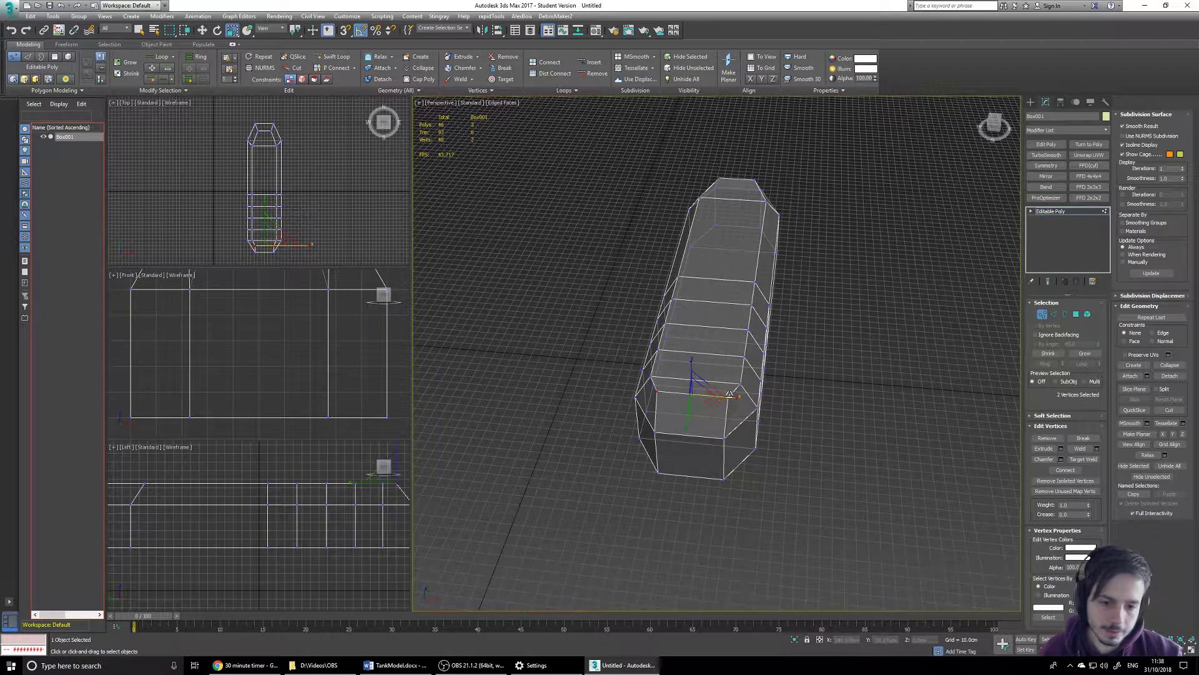
alt+middle_drag(789, 340, 506, 263)
click(629, 388)
ctrl+click(703, 396)
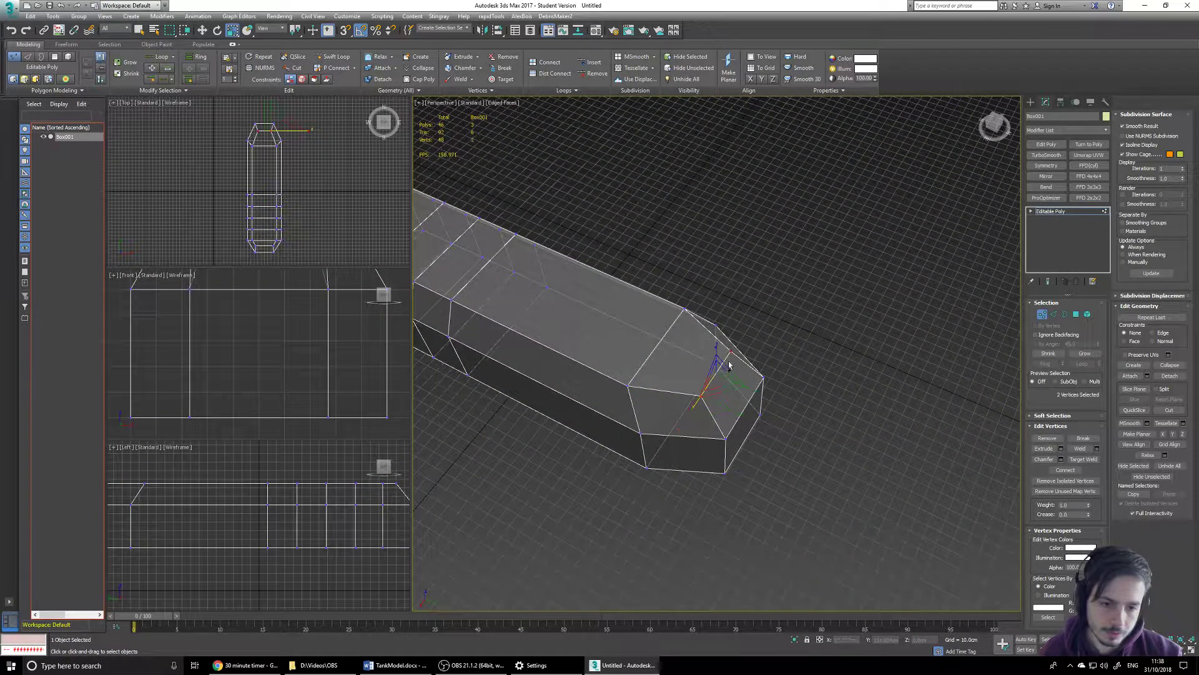
alt+middle_drag(702, 396, 687, 400)
scroll(687, 398, up, 5)
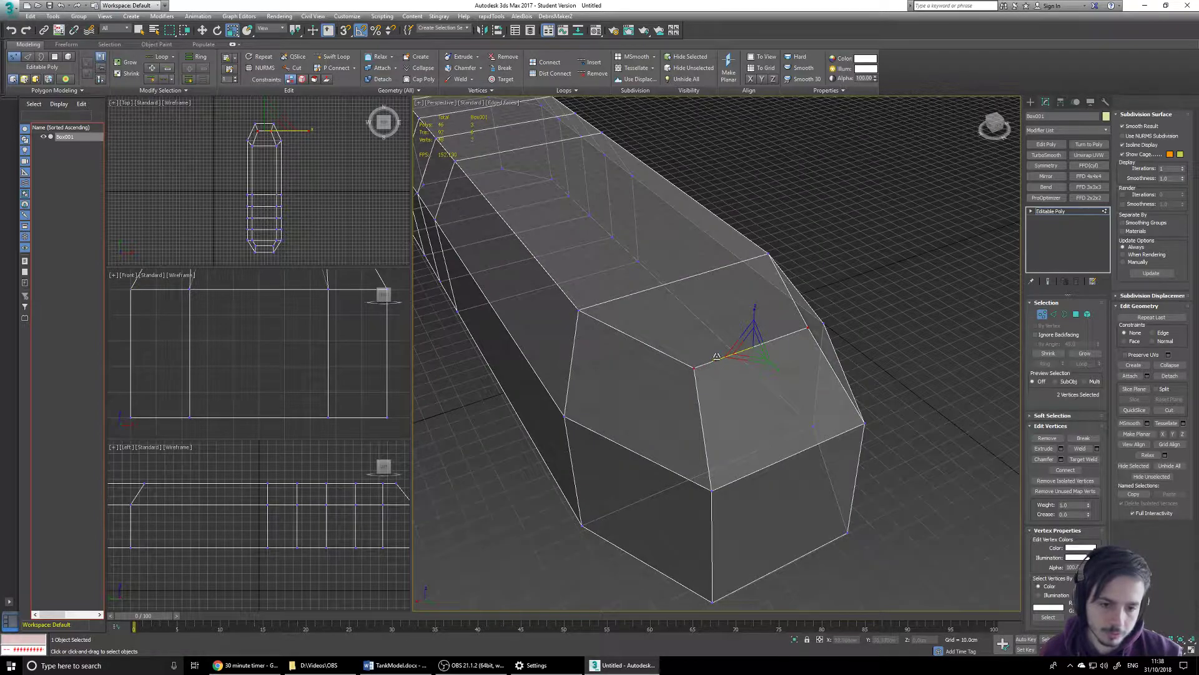
scroll(645, 343, down, 4)
alt+middle_drag(645, 339, 776, 339)
scroll(728, 350, down, 3)
alt+middle_drag(773, 197, 728, 369)
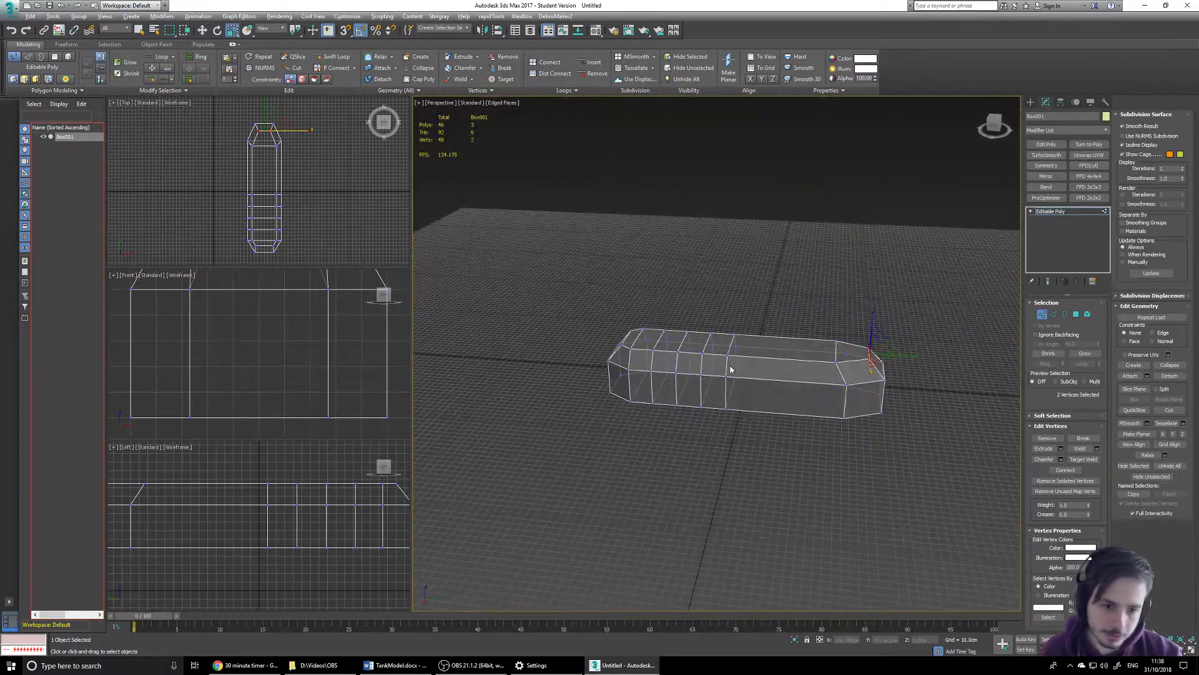
click(819, 426)
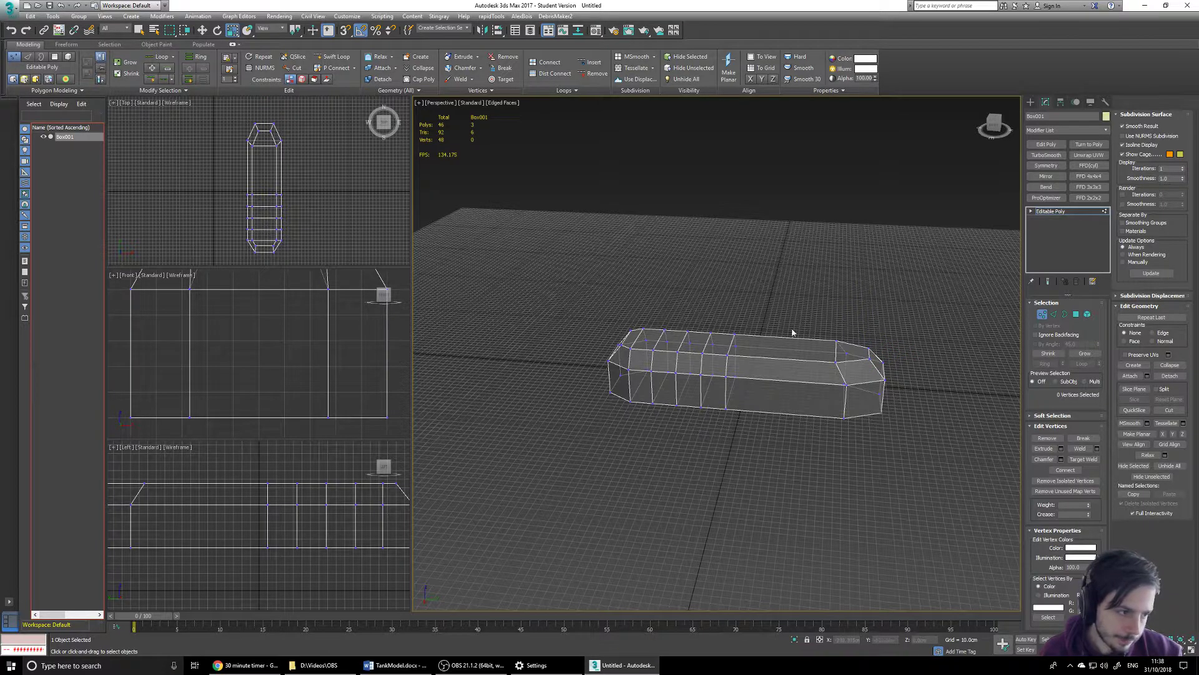
Clear the vertex selection and turn off the see-through display to show the body shaded.
alt+middle_drag(761, 386, 619, 340)
drag(623, 329, 650, 363)
alt+middle_drag(654, 367, 660, 416)
click(862, 421)
key(alt+x)
scroll(669, 365, up, 4)
alt+middle_drag(973, 296, 753, 373)
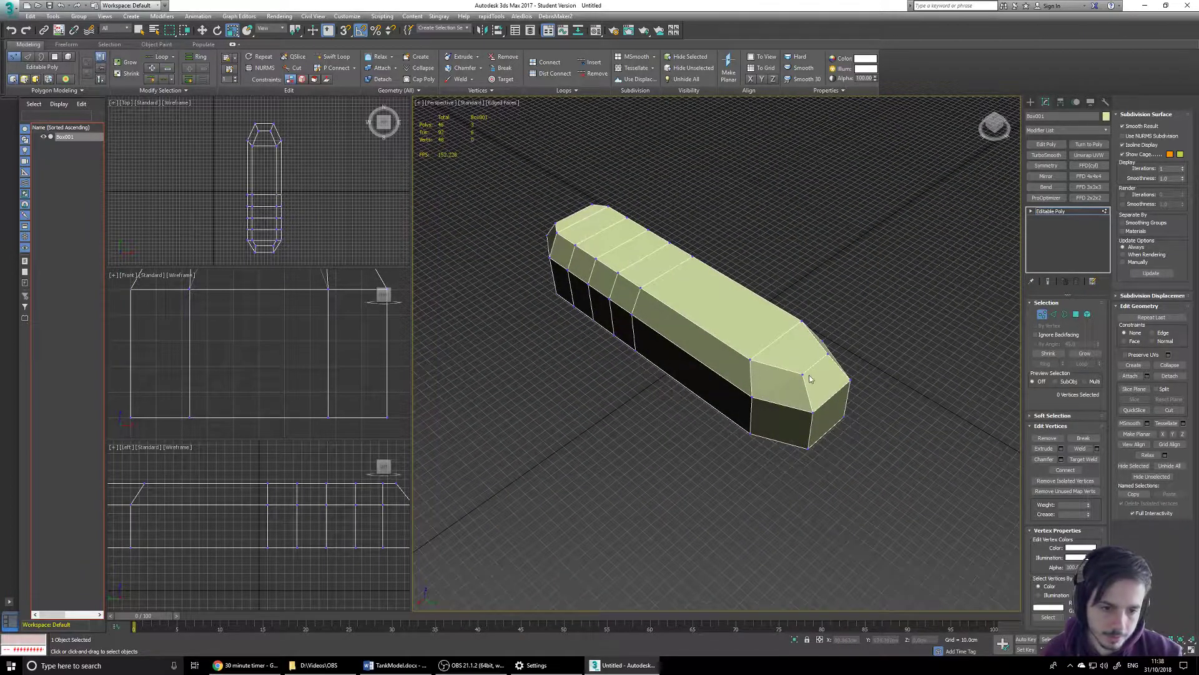
Scale the two top corner vertices at the unsegmented end slightly along X, and deselect them.
click(805, 374)
ctrl+click(828, 353)
scroll(794, 390, up, 4)
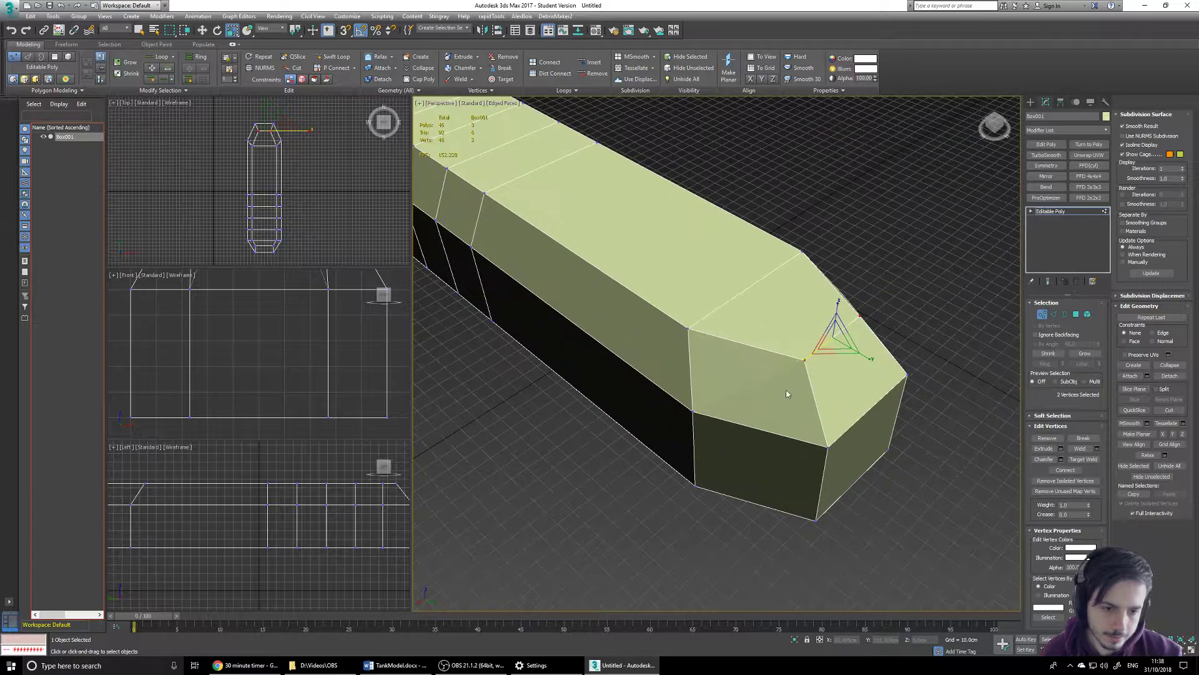
drag(805, 361, 806, 360)
click(927, 263)
scroll(761, 390, down, 2)
scroll(771, 378, up, 2)
scroll(740, 385, down, 3)
alt+middle_drag(740, 385, 793, 328)
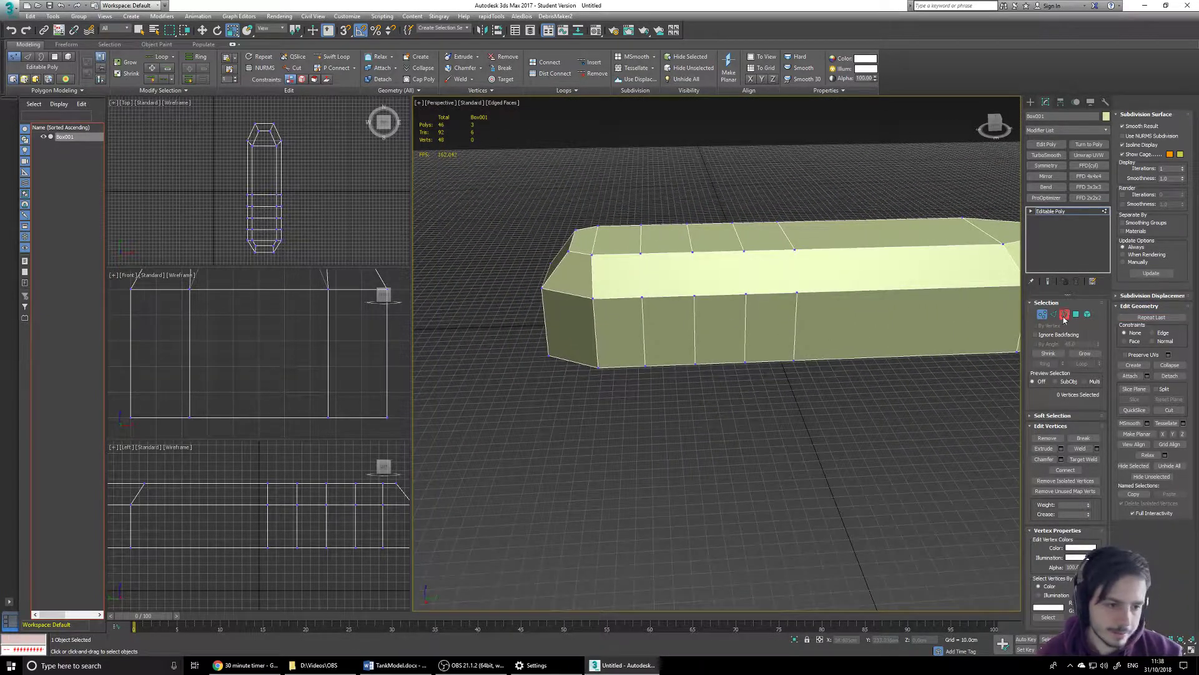
With see-through display on, delete three alternating bands of upper polygons at the segmented end, including the sloping faces around its tip.
key(4)
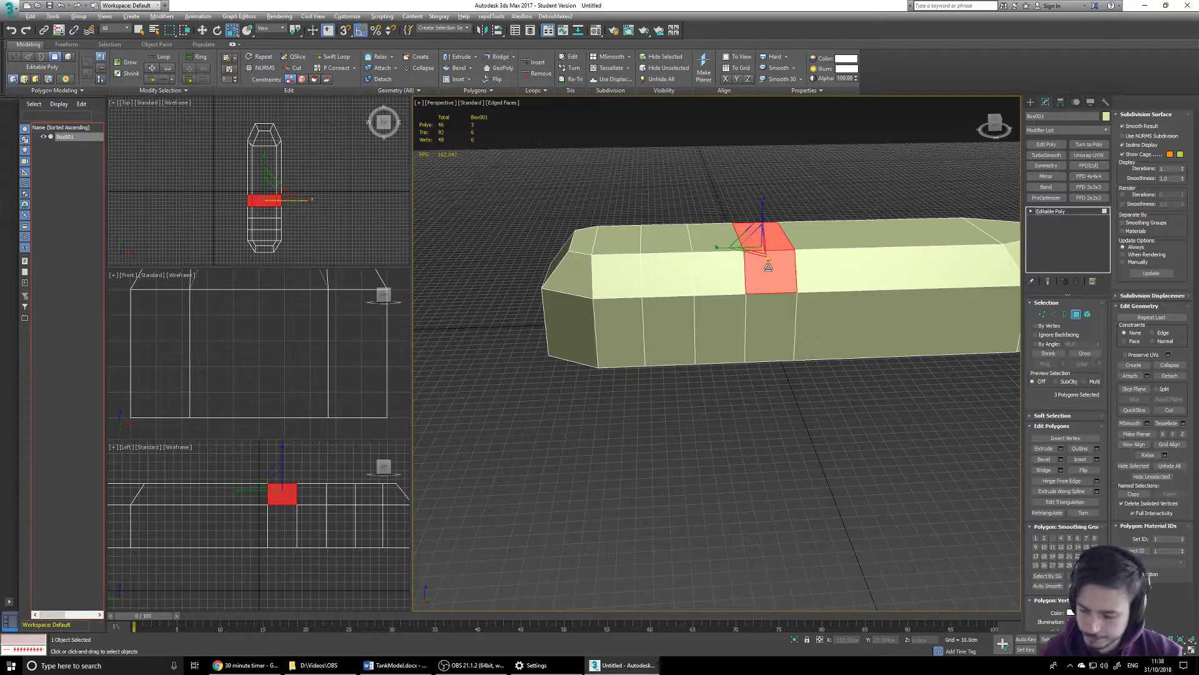
key(alt+x)
alt+middle_drag(773, 269, 826, 340)
ctrl+click(670, 320)
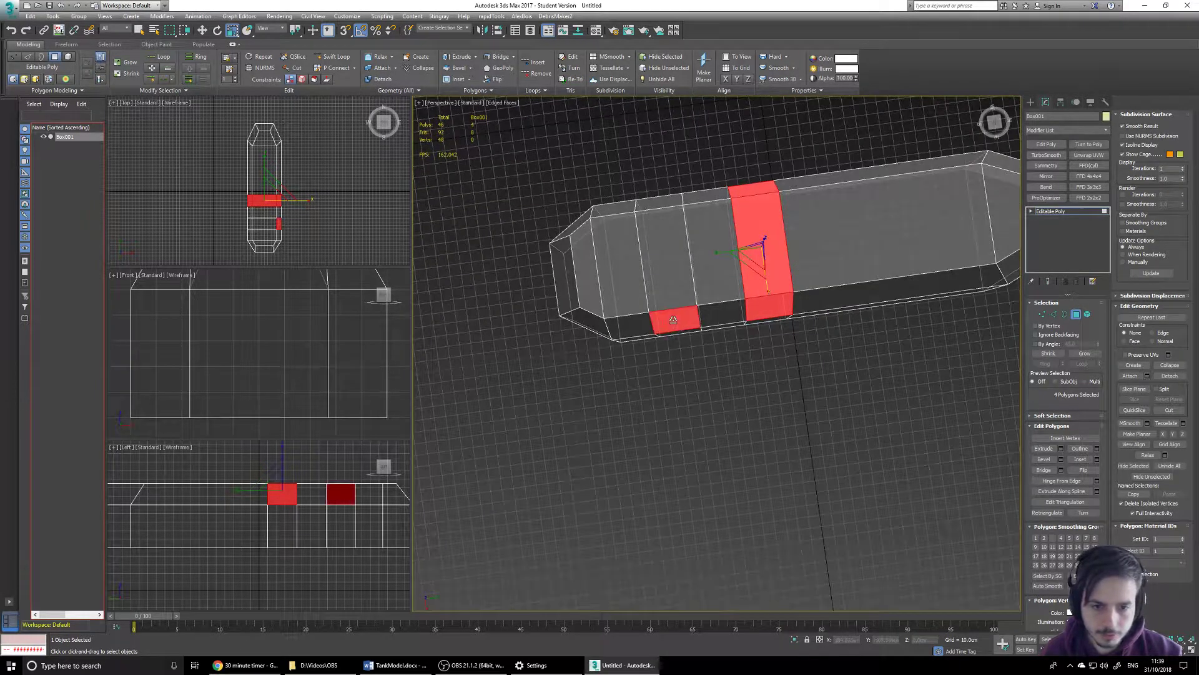
ctrl+click(659, 247)
ctrl+click(668, 199)
middle_drag(670, 295, 796, 275)
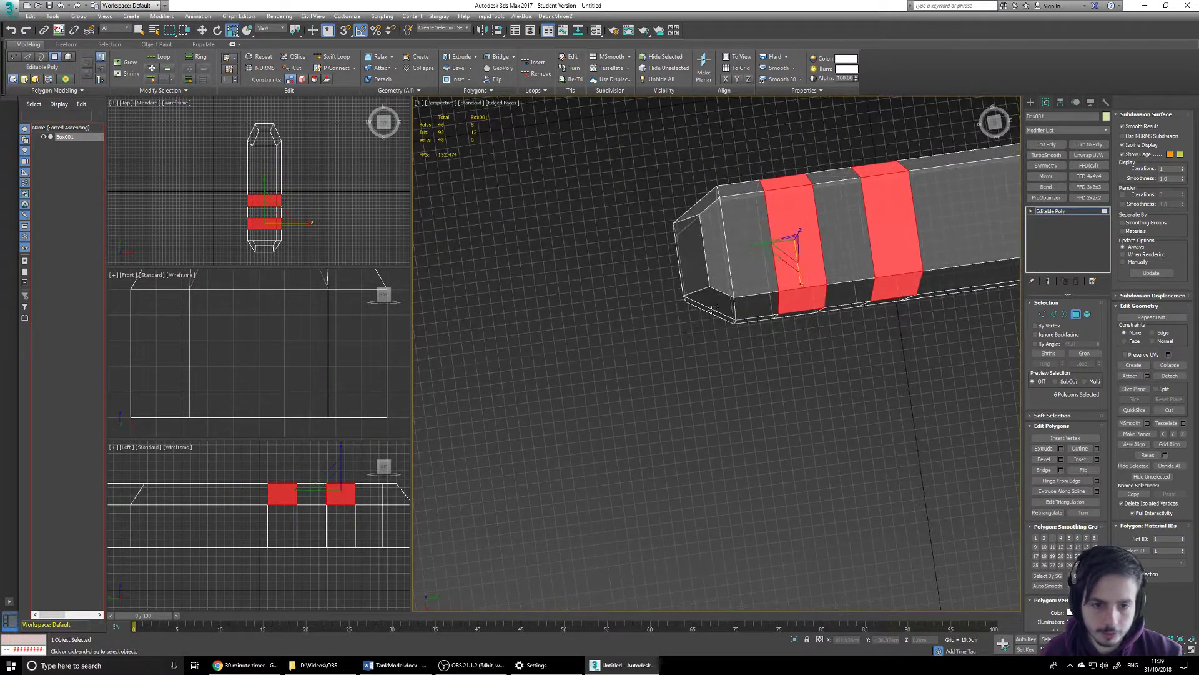
ctrl+click(720, 308)
ctrl+click(719, 284)
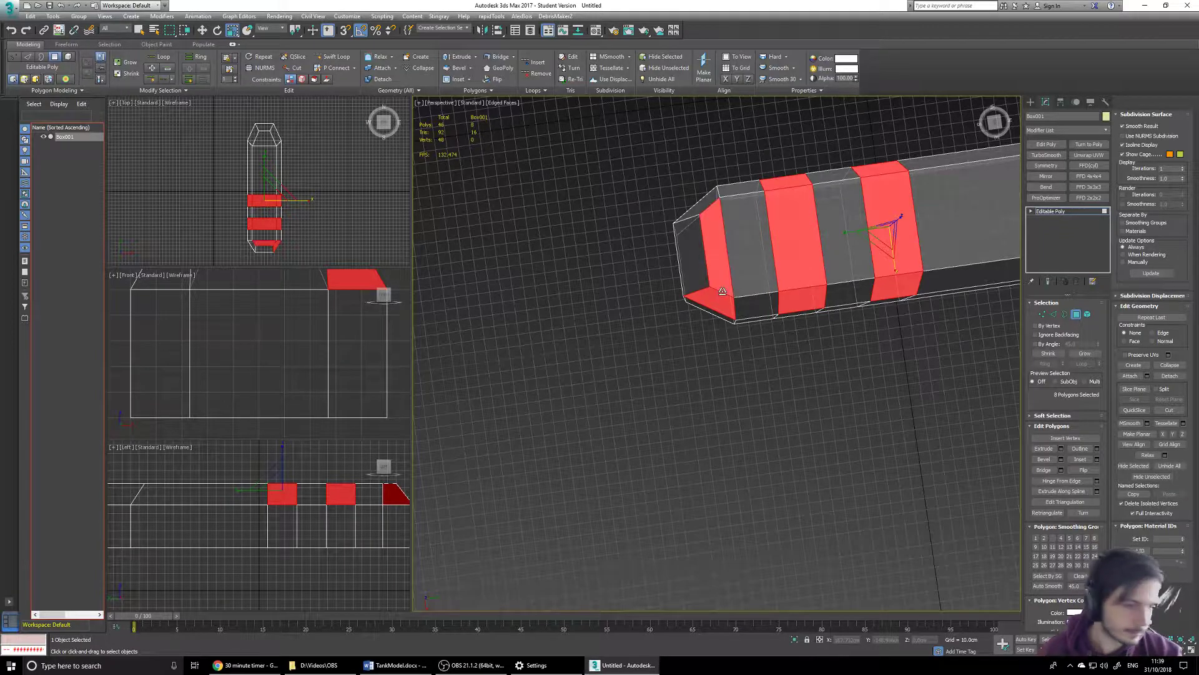
ctrl+click(696, 275)
ctrl+click(715, 212)
alt+middle_drag(810, 278, 800, 213)
key(Delete)
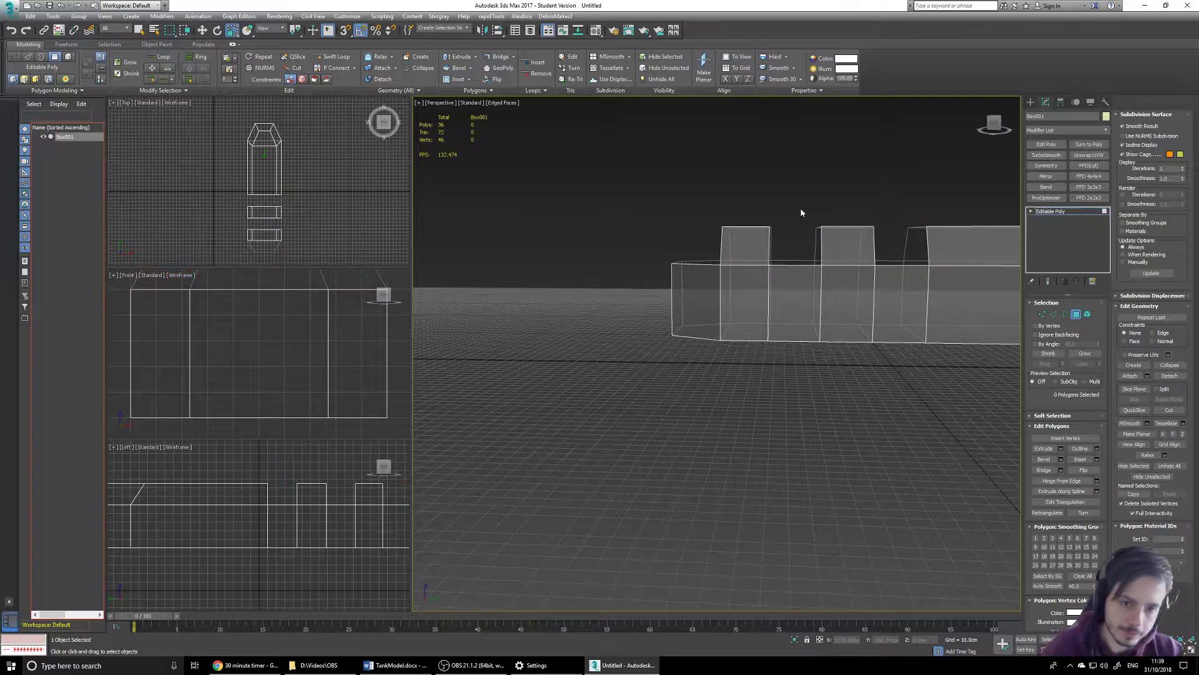
In edge editing, bridge the two sloping edges on the gap side of the raised block nearest the segmented tip.
alt+middle_drag(827, 251, 803, 331)
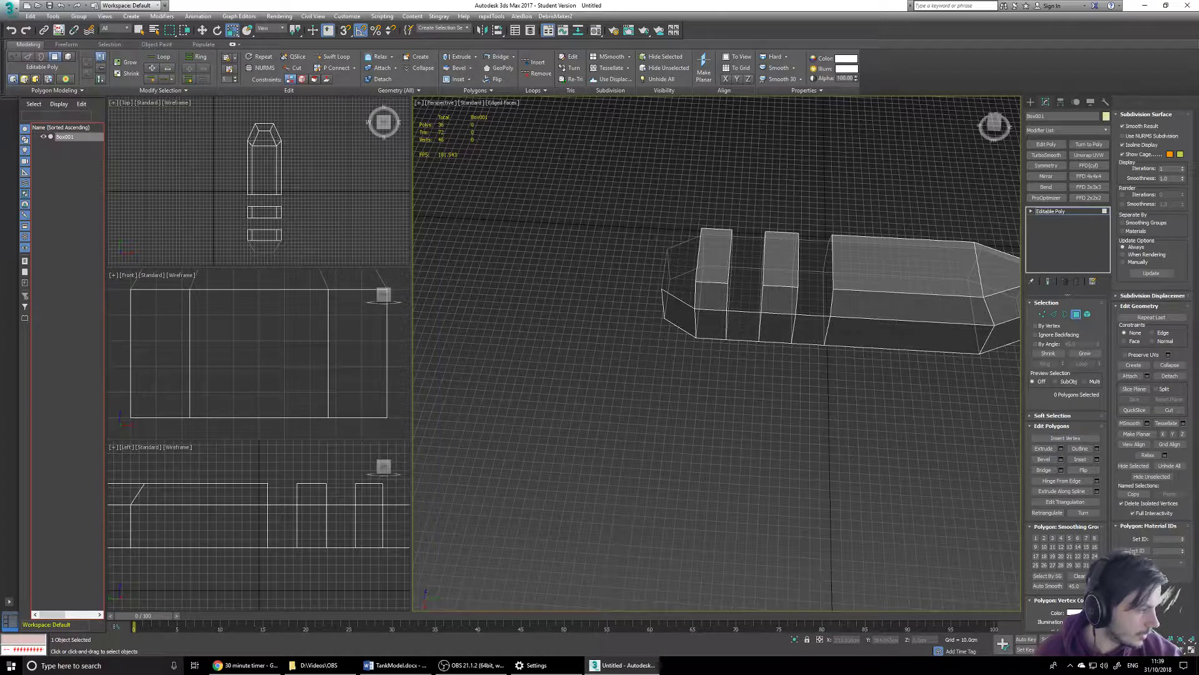
mouse_move(702, 327)
alt+middle_down()
mouse_move(781, 306)
mouse_move(856, 329)
mouse_move(683, 328)
alt+middle_up()
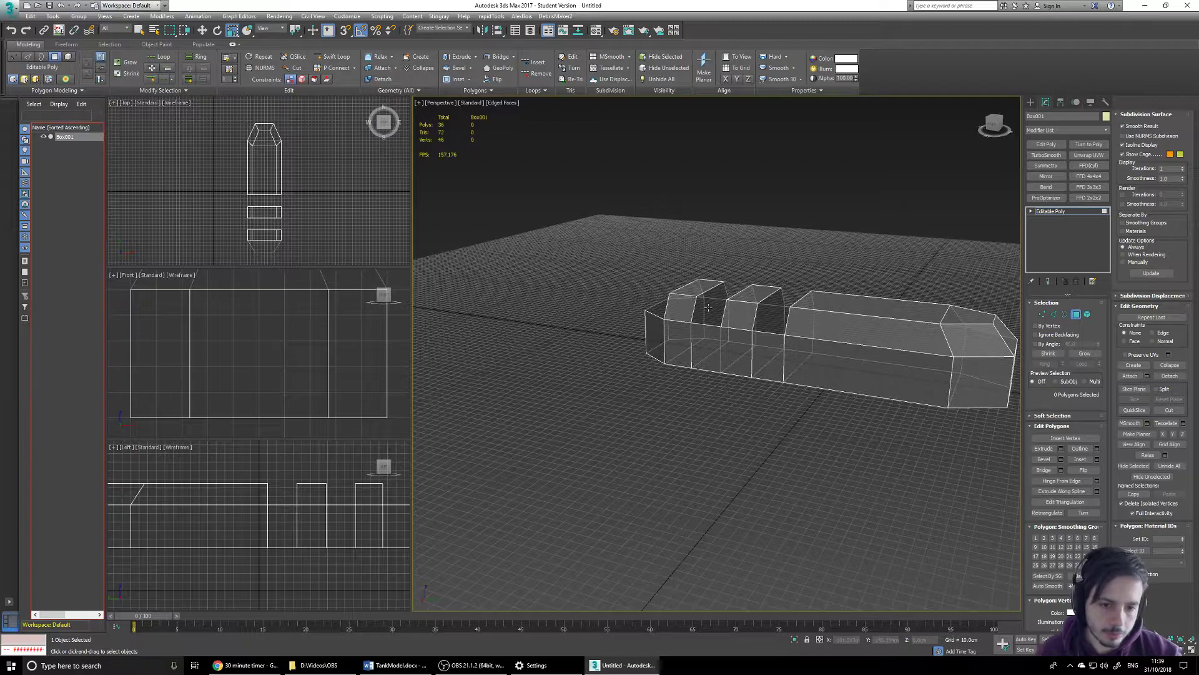
middle_drag(759, 316, 773, 316)
click(1054, 315)
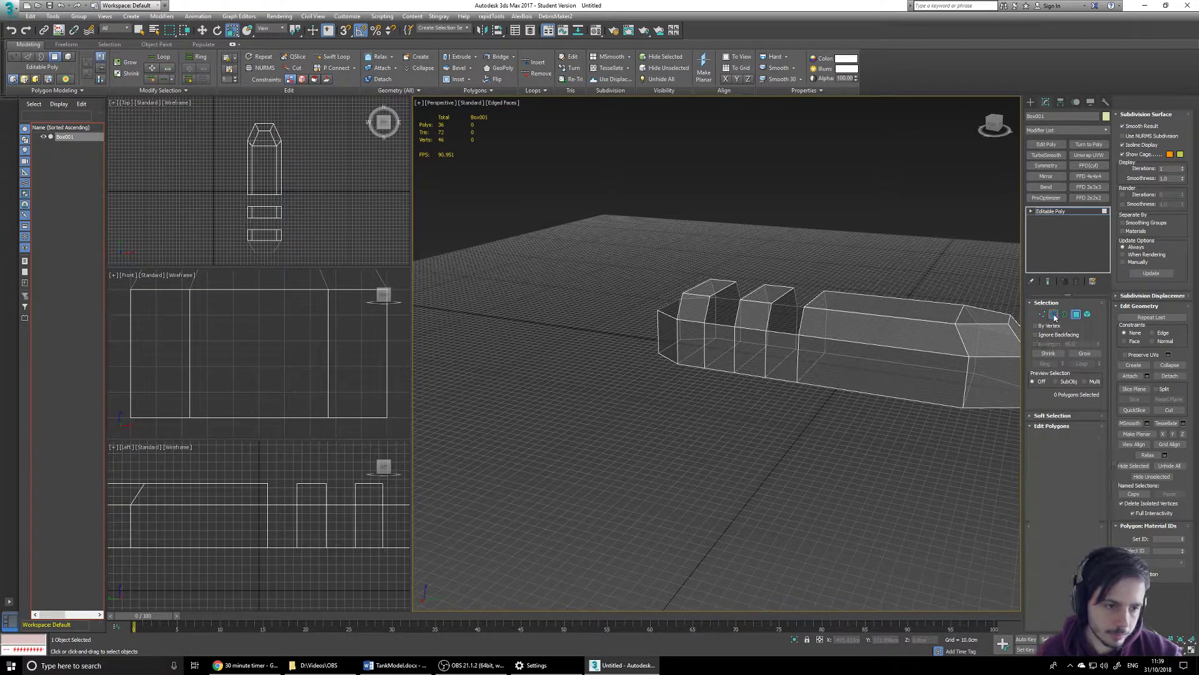
scroll(707, 319, up, 6)
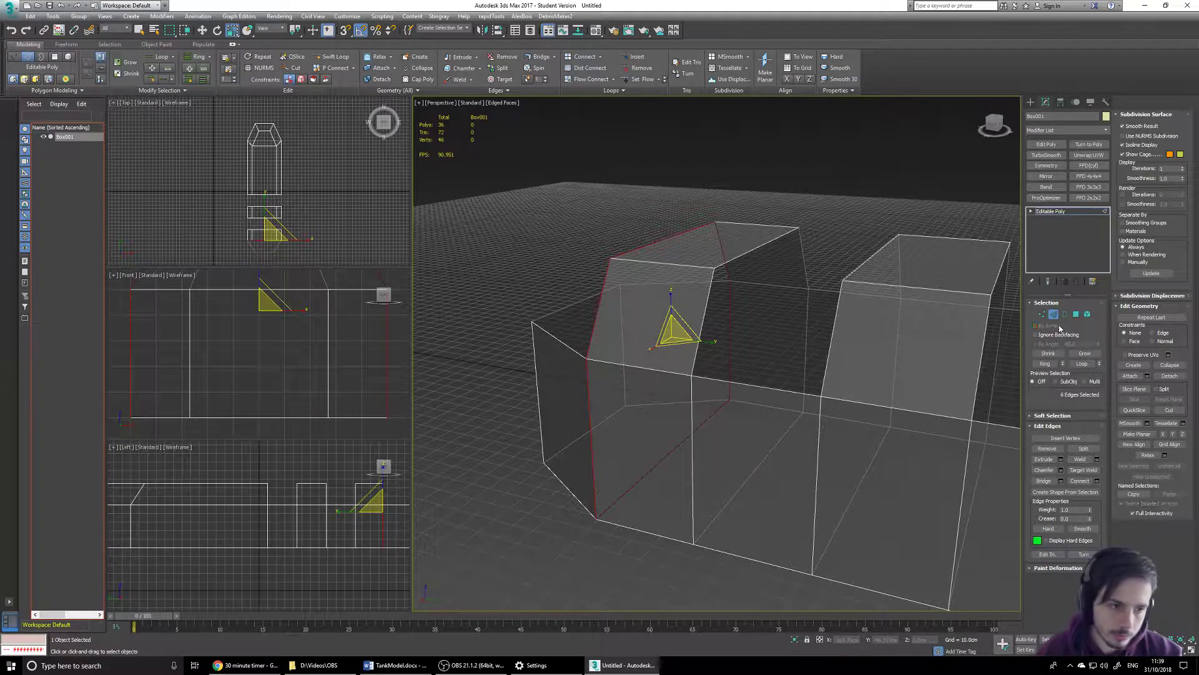
key(2)
key(2)
key(4)
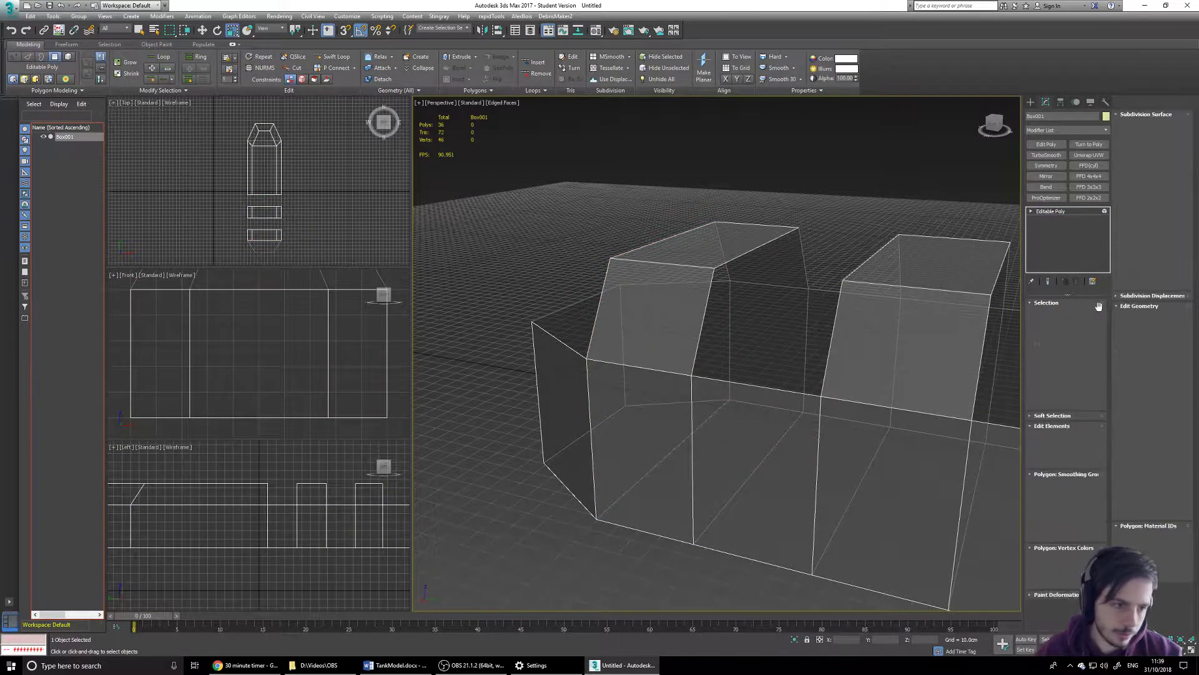
key(5)
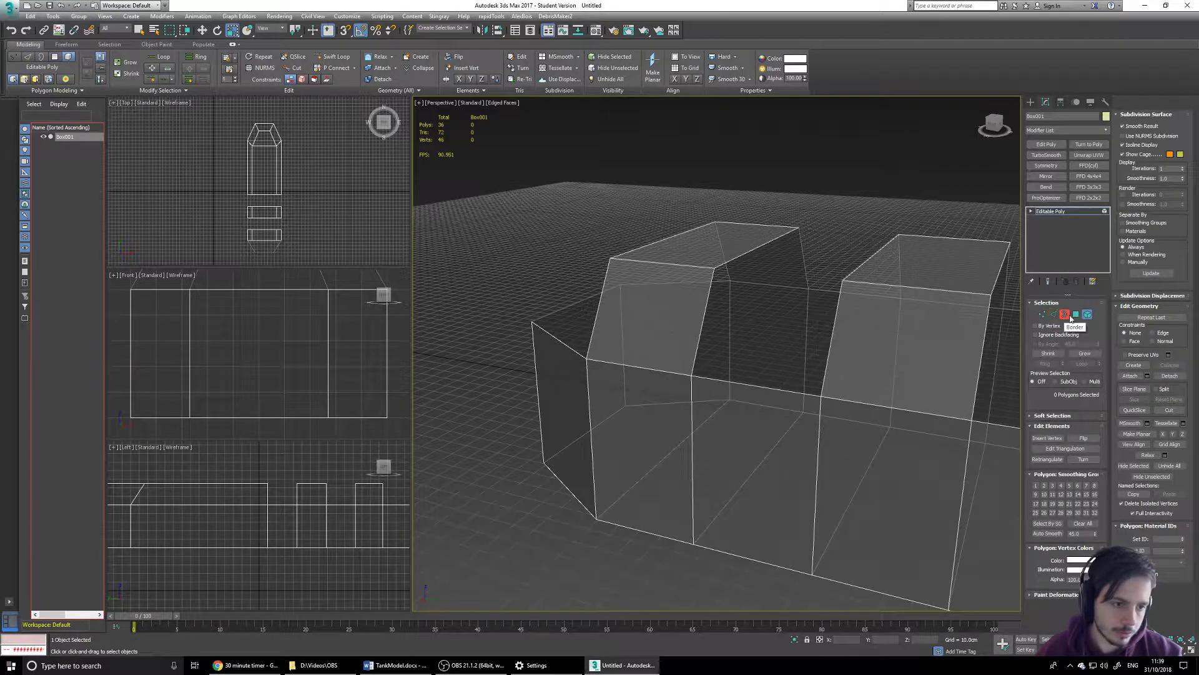
key(2)
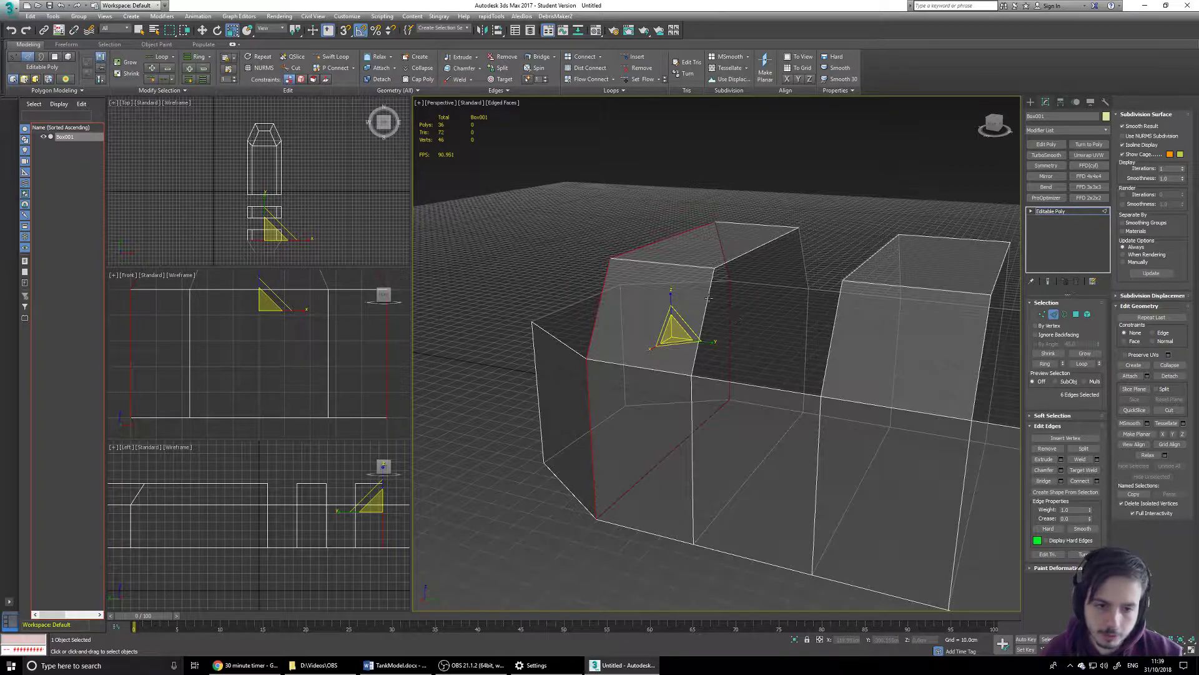
click(706, 334)
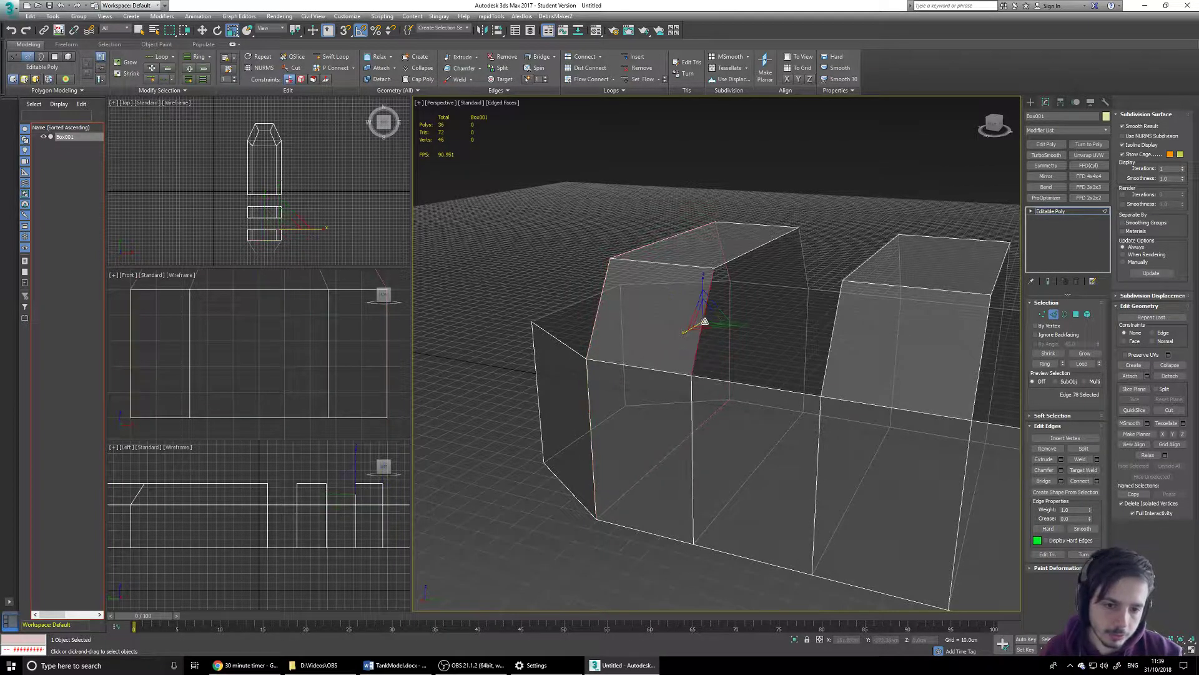
ctrl+click(804, 261)
alt+middle_drag(806, 260, 821, 237)
click(1049, 481)
click(1061, 481)
click(1046, 482)
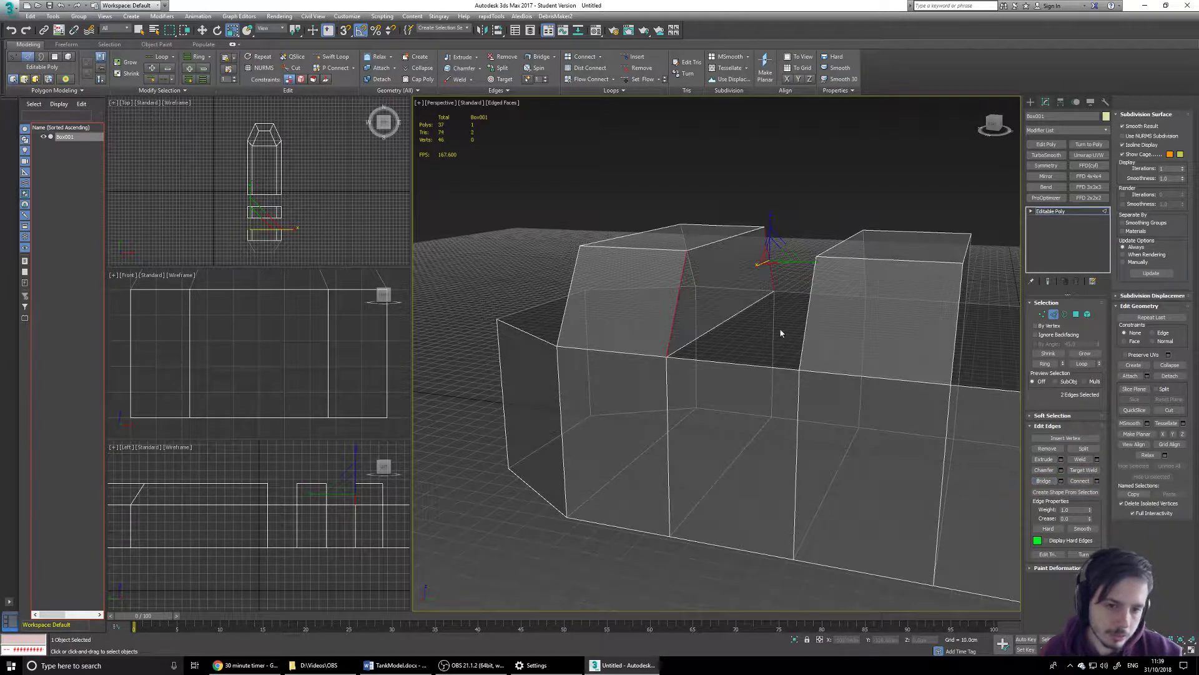
Bridge the sloping edges of the middle raised block on the side facing the end block.
alt+middle_drag(784, 340, 808, 311)
click(774, 238)
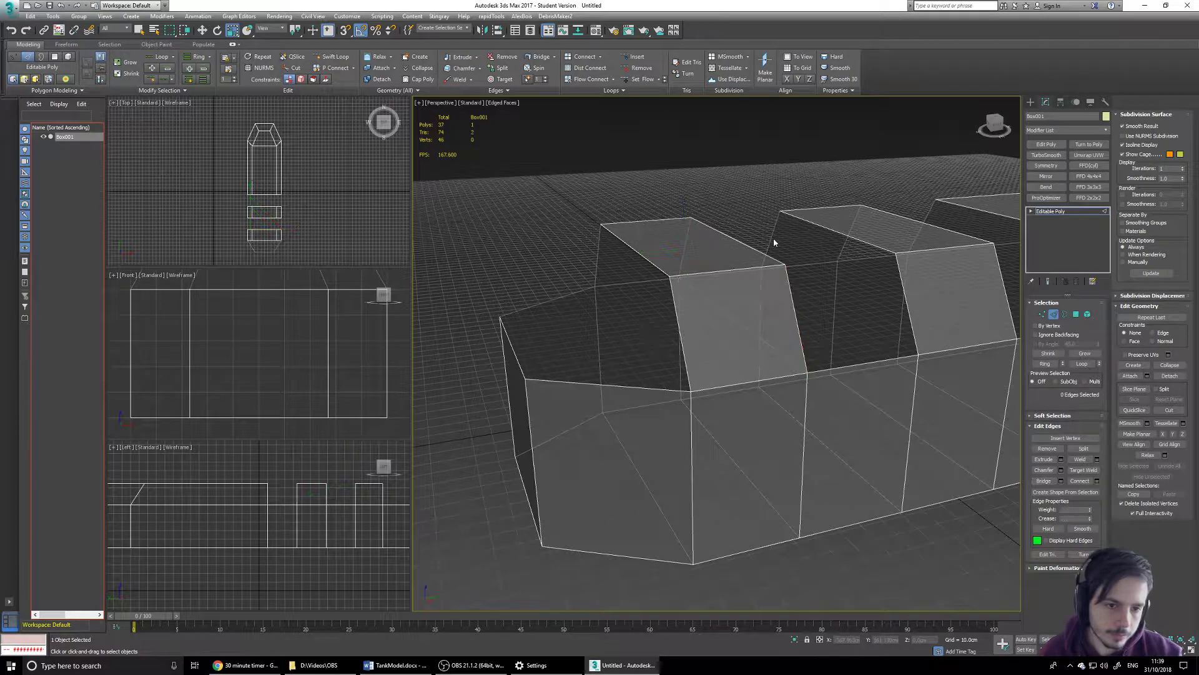
ctrl+click(905, 309)
click(1044, 481)
Bridge the two lower edges between the end and middle blocks to form the first gap's floor.
alt+middle_drag(873, 346, 789, 377)
click(761, 383)
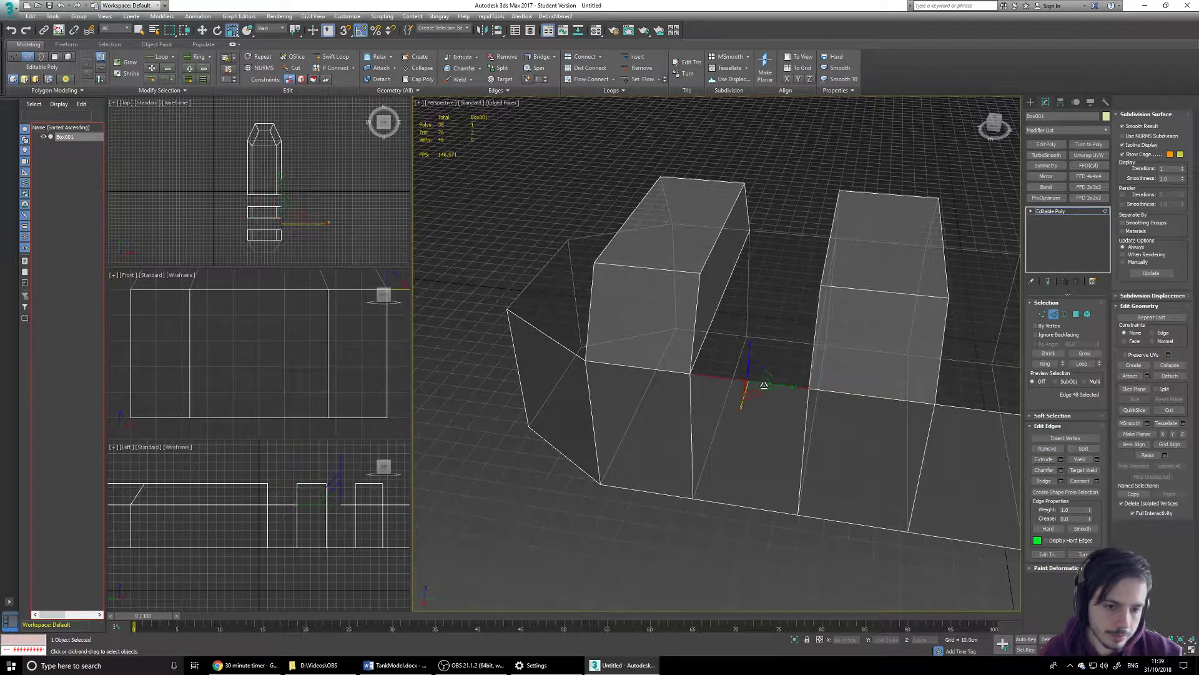
key(r)
ctrl+click(810, 235)
click(1044, 480)
Try to bridge the six edges around the gap between the middle block and the long upper section at once.
alt+middle_drag(919, 350, 663, 273)
click(691, 265)
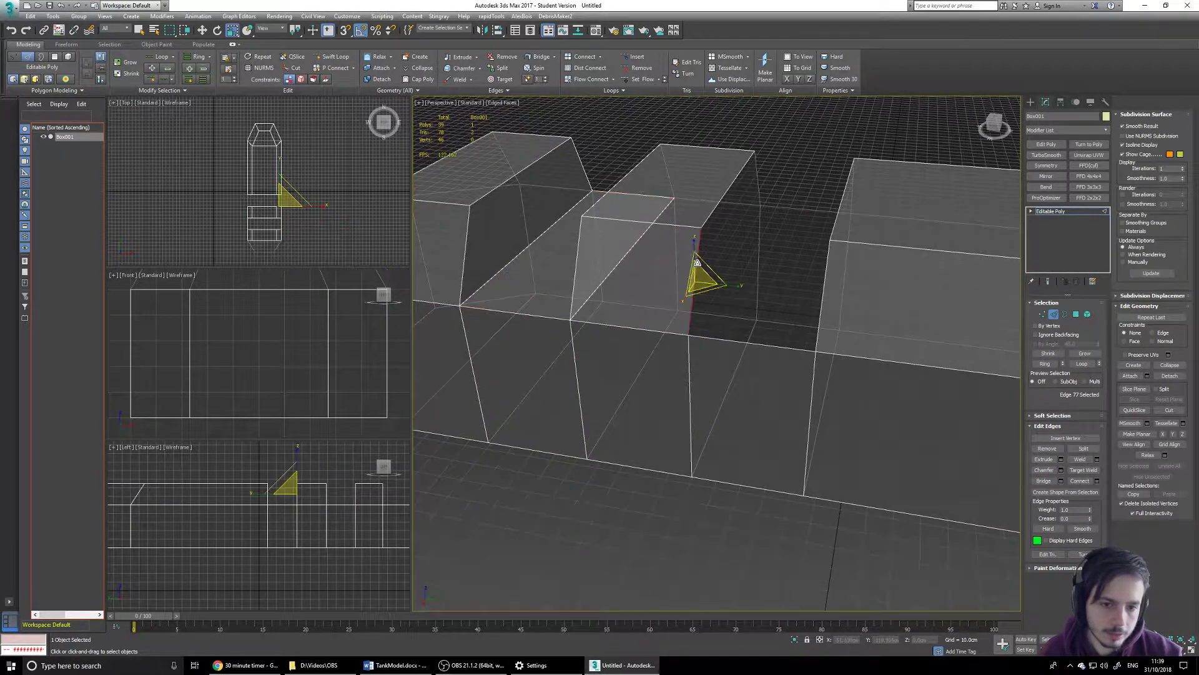
ctrl+click(769, 345)
ctrl+click(822, 316)
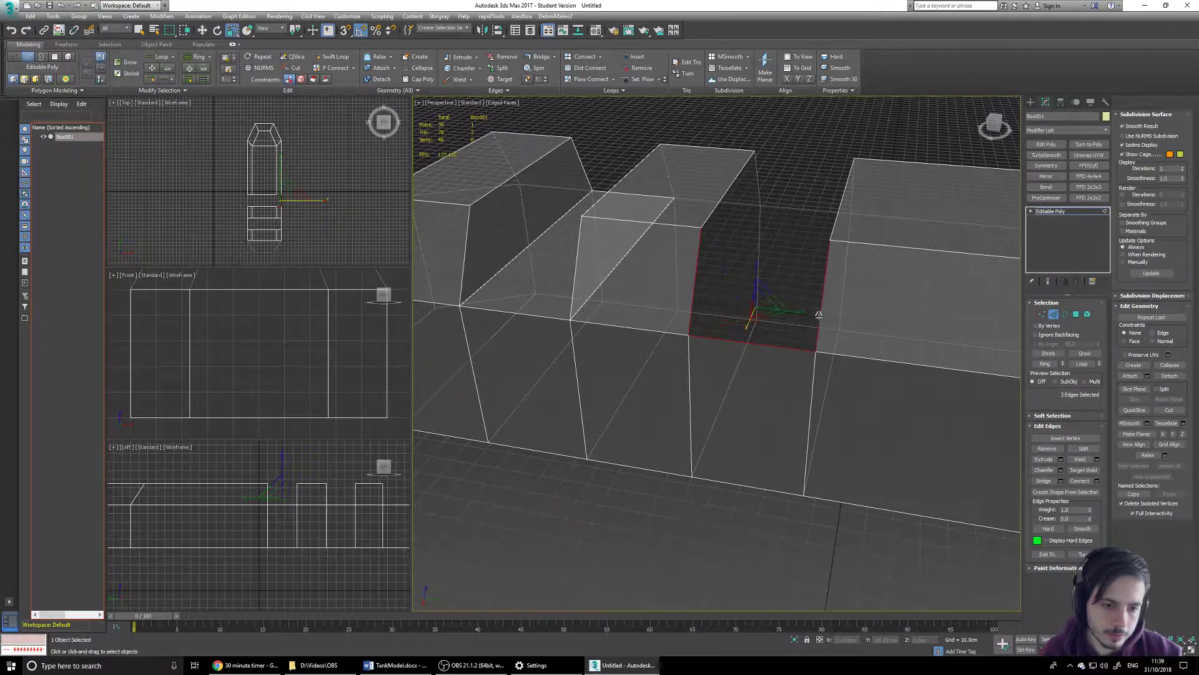
ctrl+click(760, 188)
ctrl+click(782, 207)
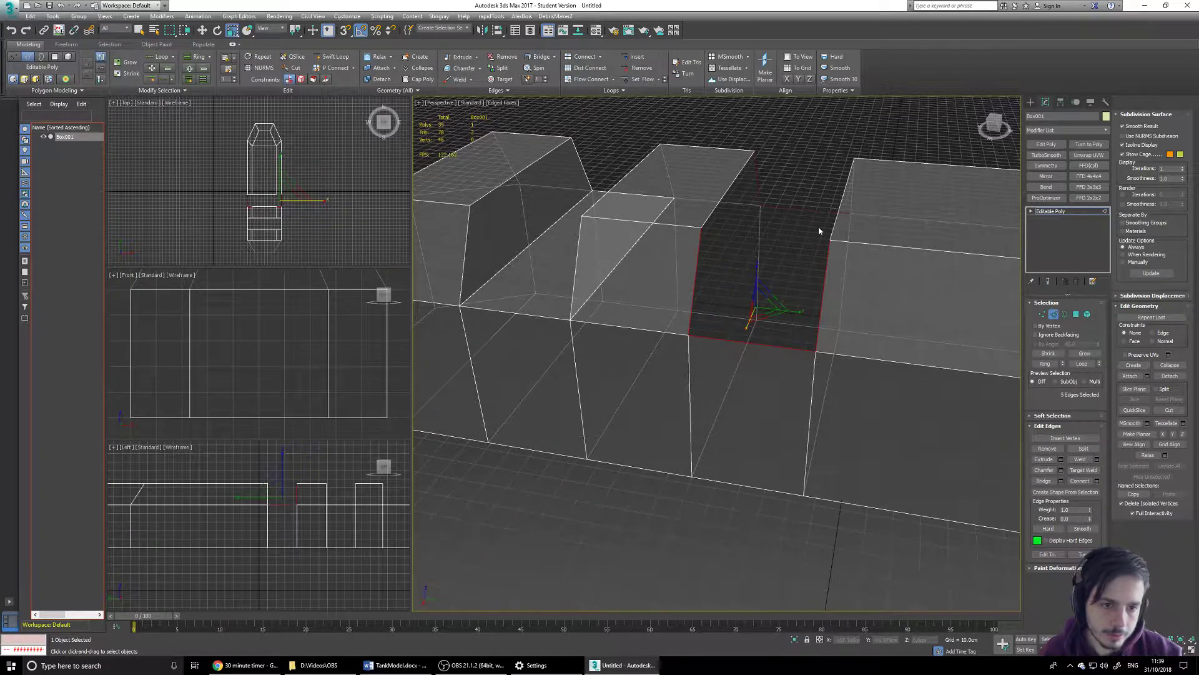
alt+middle_drag(819, 230, 883, 217)
ctrl+click(806, 179)
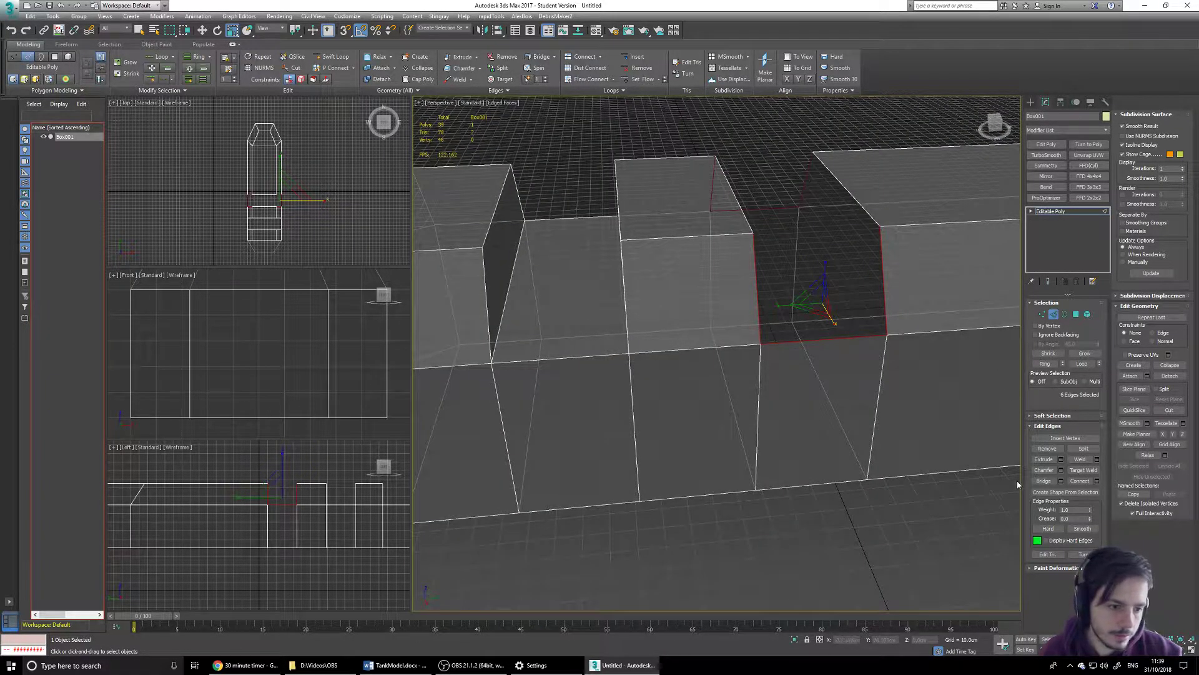
click(1043, 481)
alt+middle_drag(831, 290, 858, 309)
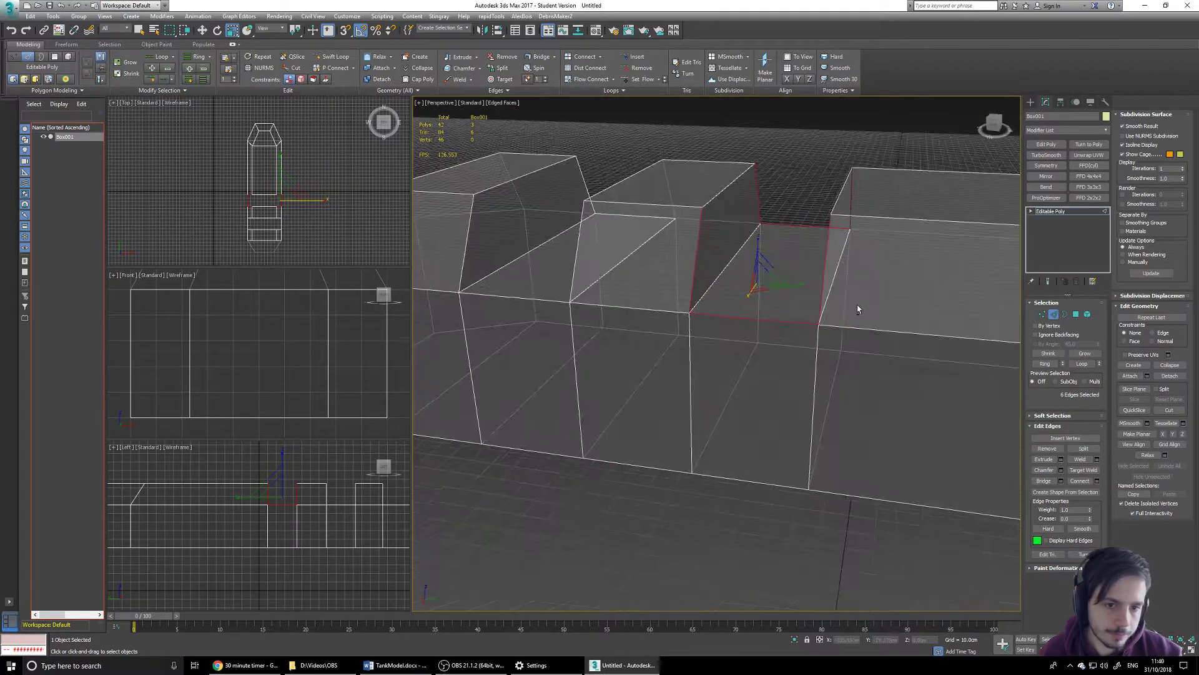
key(ctrl+z)
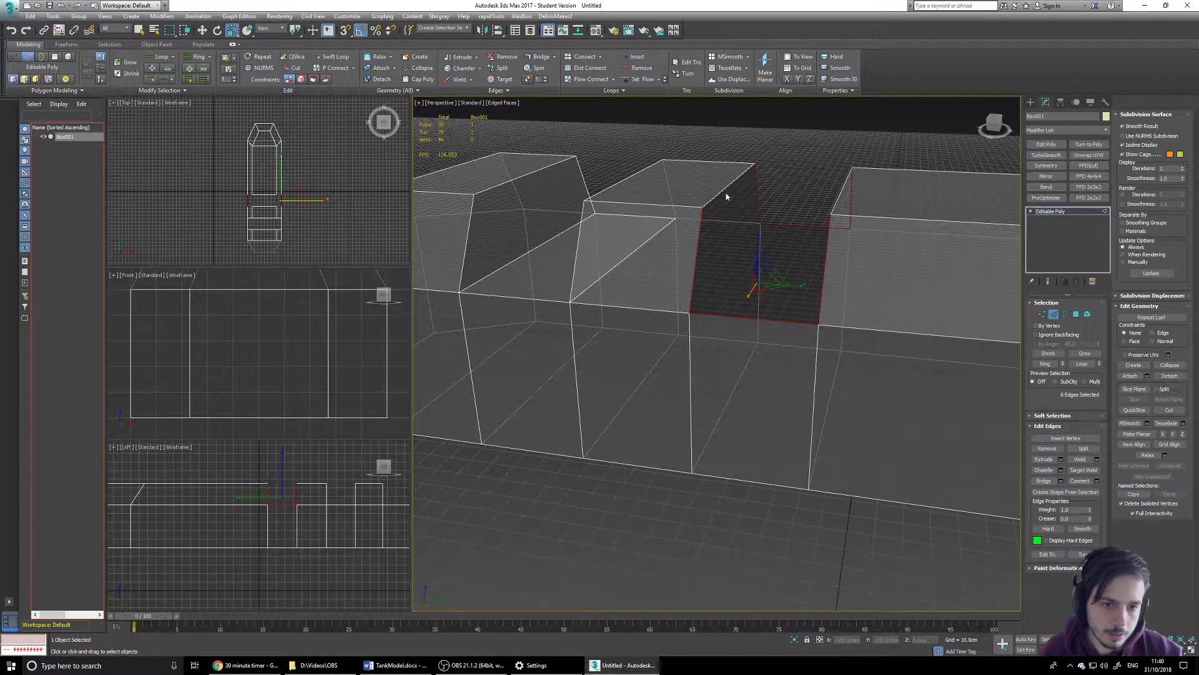
Bridge the second gap's two lower edges as its floor, and close the middle block's wall facing that gap.
click(769, 319)
ctrl+click(803, 225)
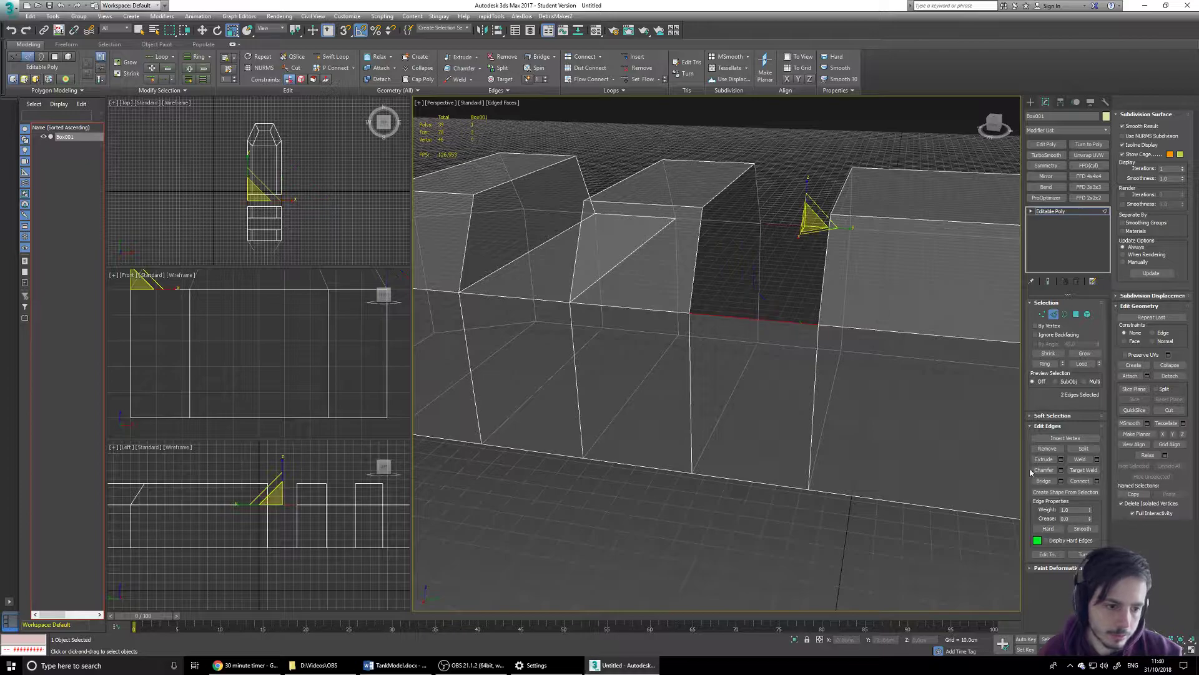
click(1042, 480)
click(734, 258)
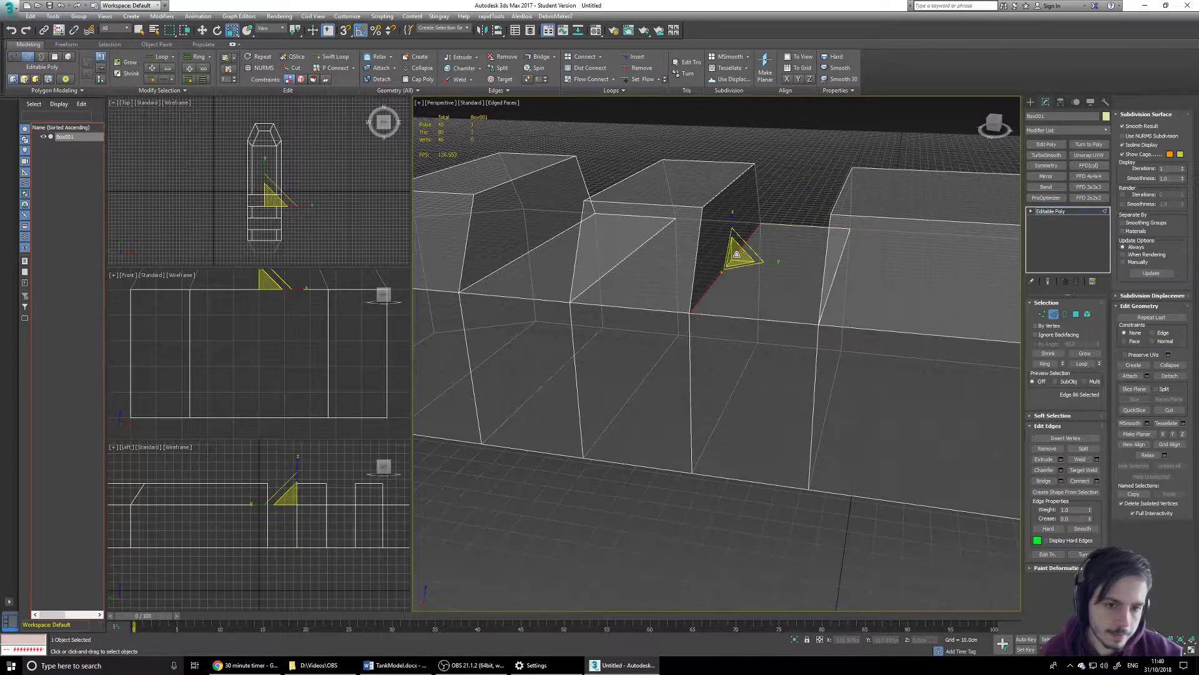
ctrl+click(727, 187)
click(1042, 481)
Bridge the sloping edges of the long upper section to close its wall facing the second gap.
alt+middle_drag(744, 290, 789, 280)
click(847, 261)
ctrl+click(870, 188)
click(1043, 480)
Try to bridge the end block's outer top edge to the tip's front edge.
scroll(825, 288, down, 4)
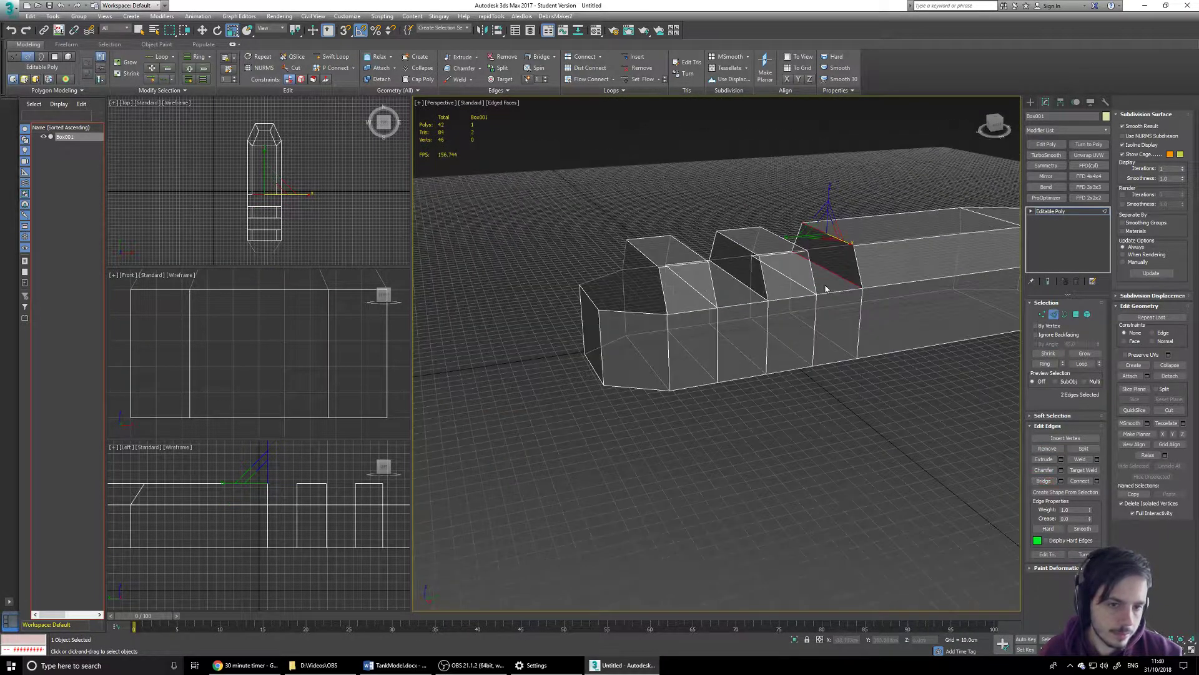
alt+middle_drag(840, 288, 694, 327)
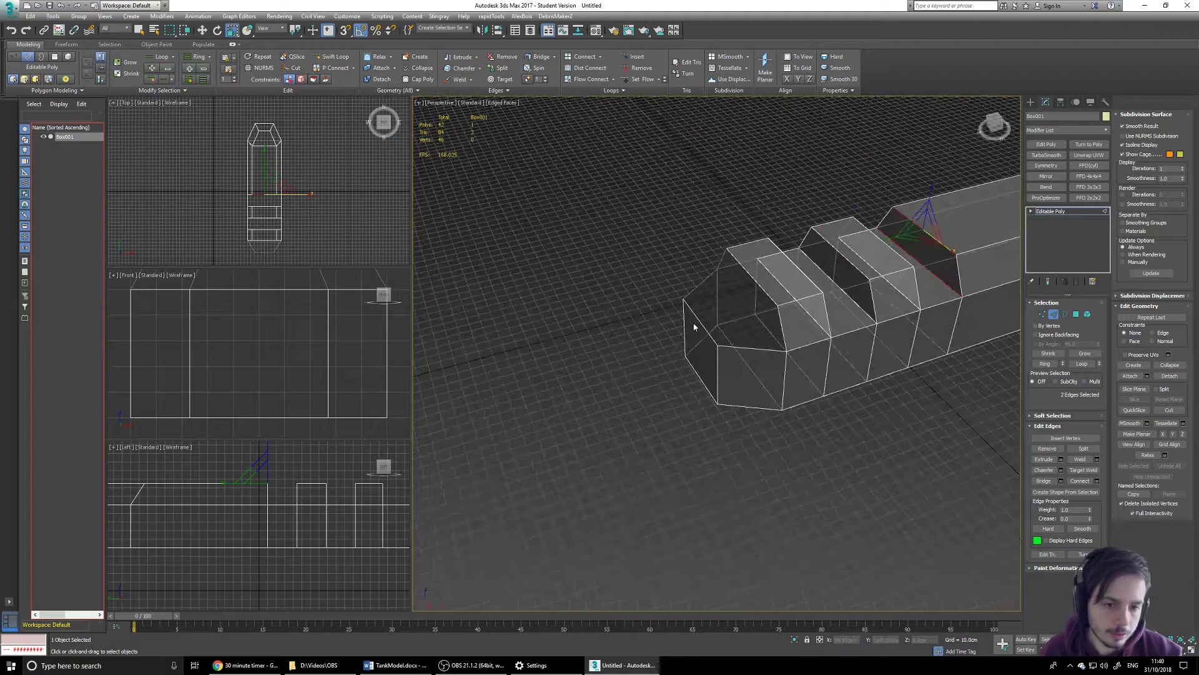
ctrl+click(754, 280)
alt+middle_drag(794, 390, 748, 331)
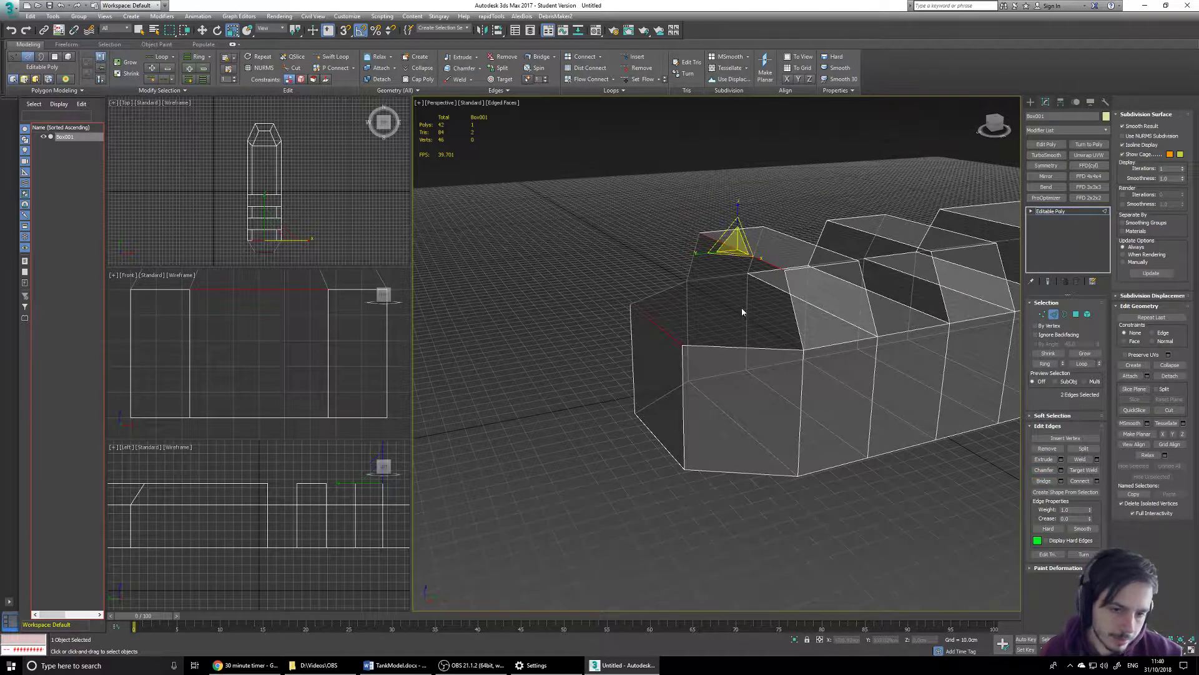
alt+middle_drag(745, 257, 741, 281)
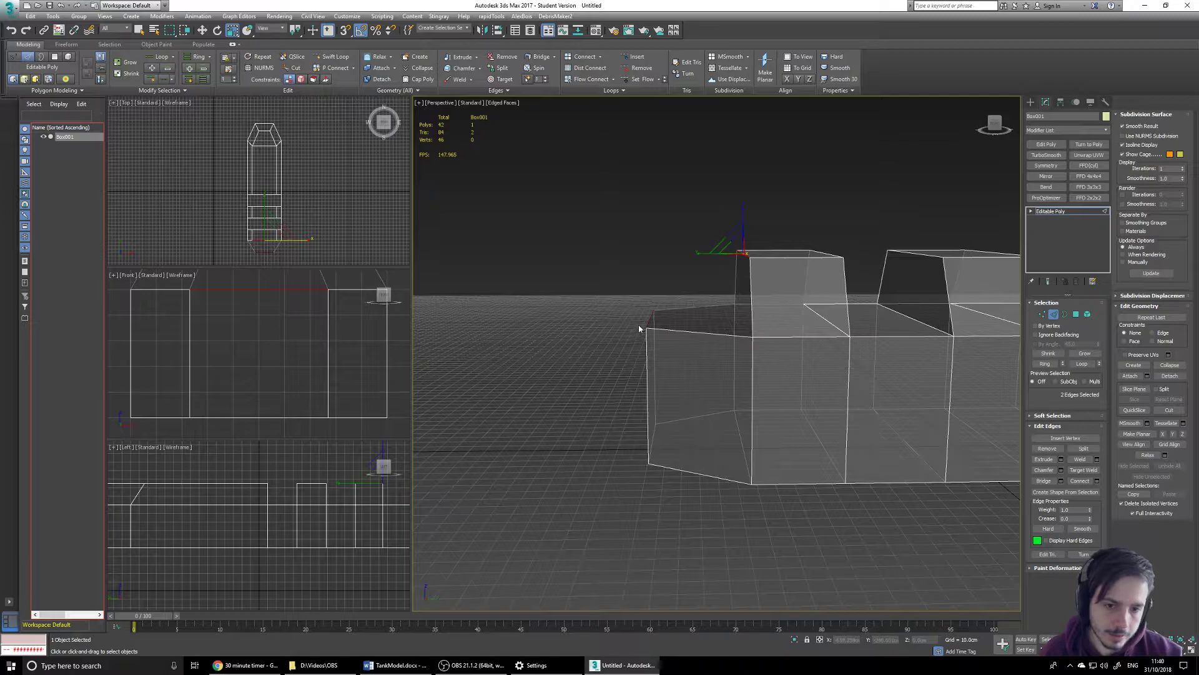
click(1043, 482)
alt+middle_drag(709, 300, 800, 356)
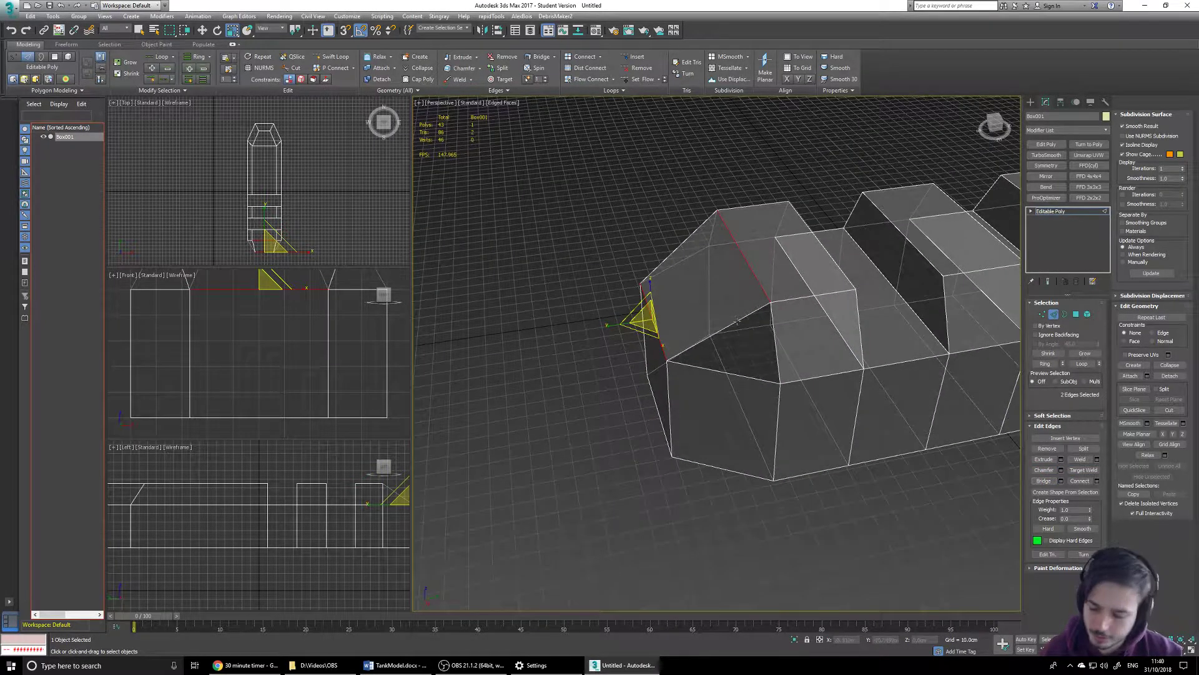
key(ctrl+z)
Bridge the two angled side edges of the segmented tip to close its flat top.
click(729, 376)
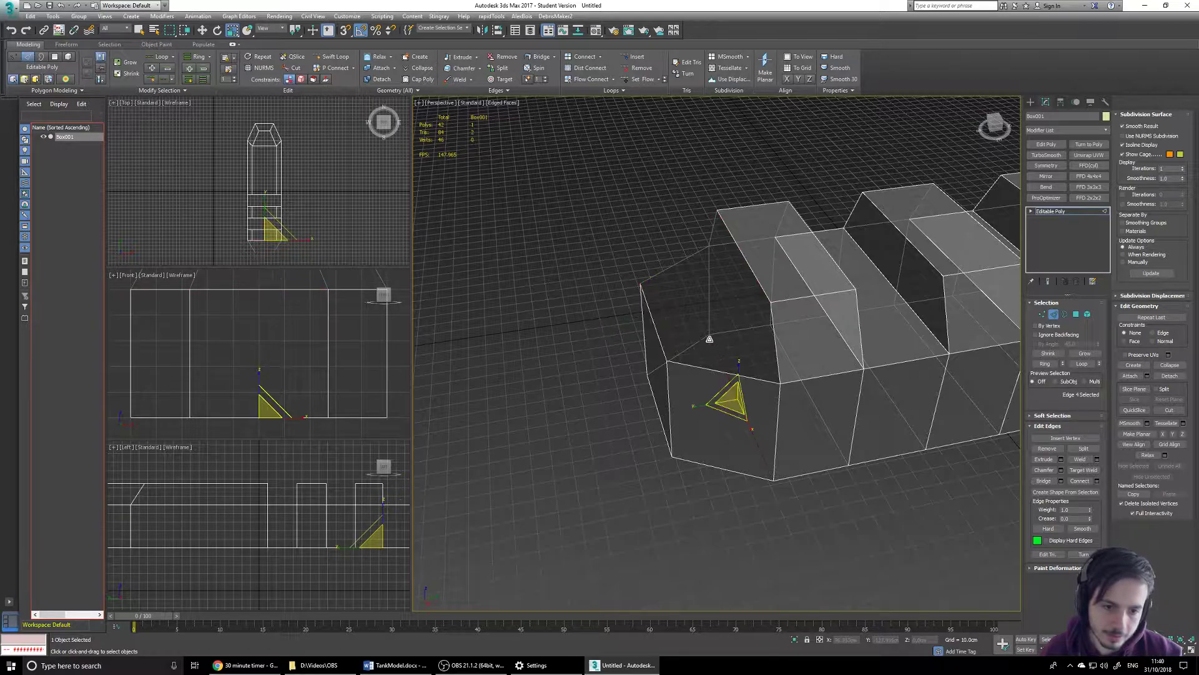
click(703, 369)
ctrl+click(672, 268)
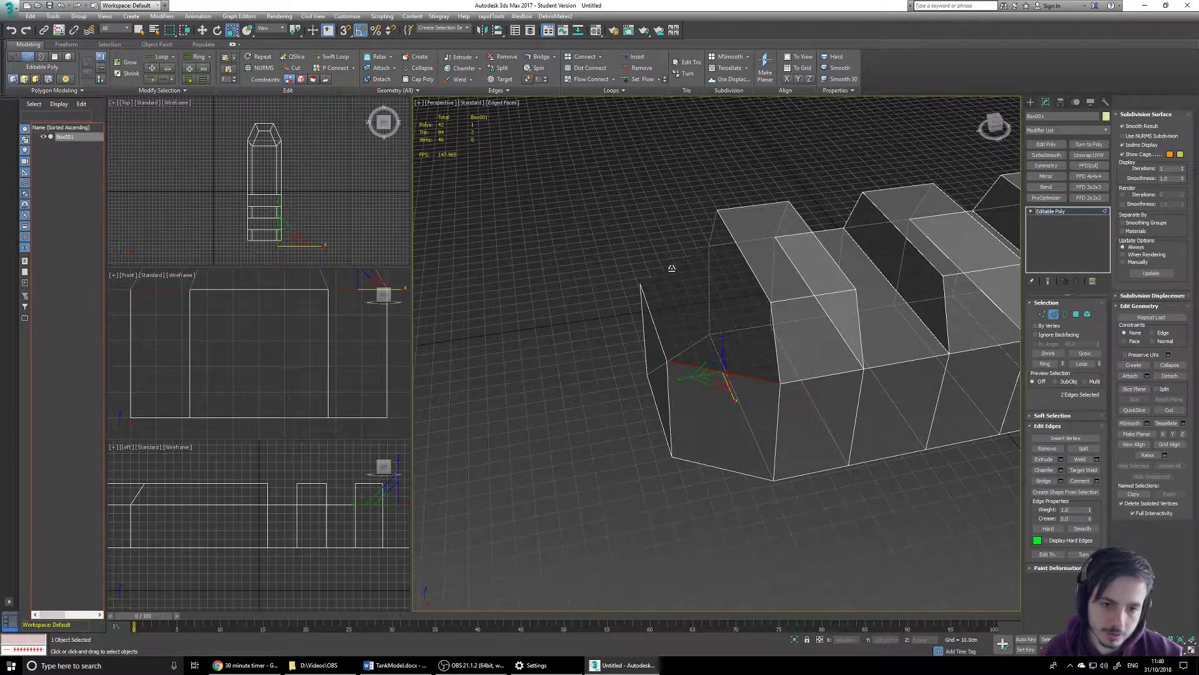
click(1044, 480)
Bridge the end block's remaining open edges to close its wall facing the tip.
alt+middle_drag(752, 302, 644, 259)
click(680, 298)
ctrl+click(710, 245)
click(1042, 480)
Inspect the bridged gaps, walls and tip from the side and above, checking the body's crosswise edges.
alt+middle_drag(774, 312, 755, 342)
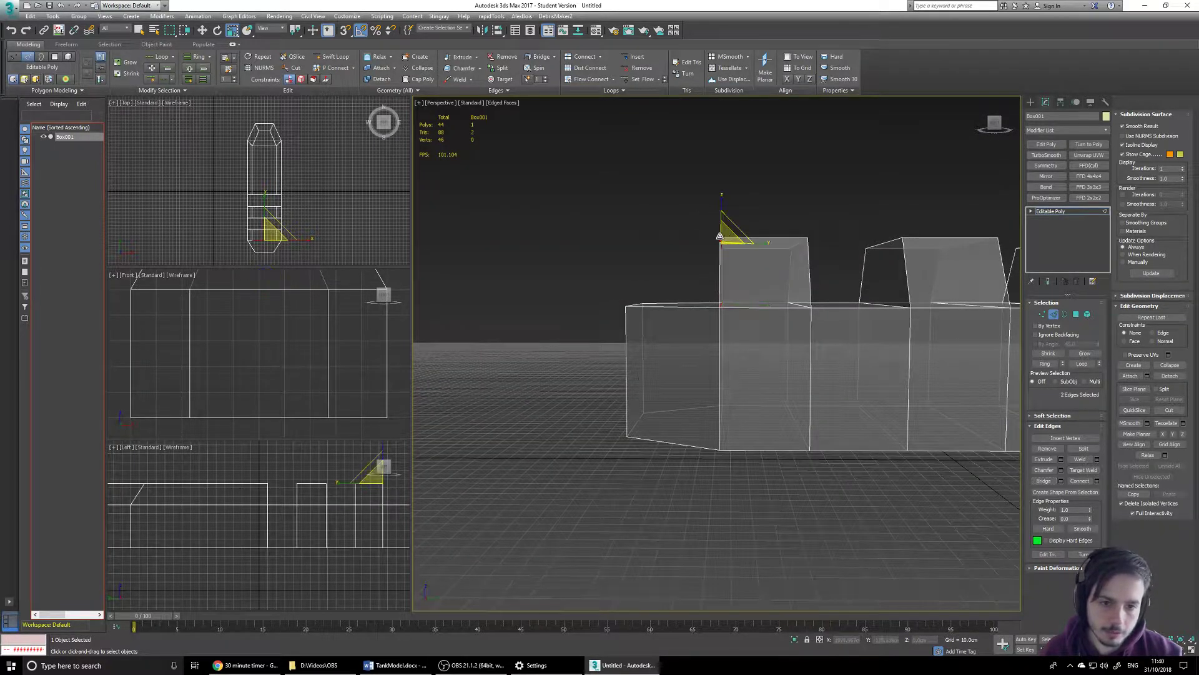
scroll(718, 294, down, 3)
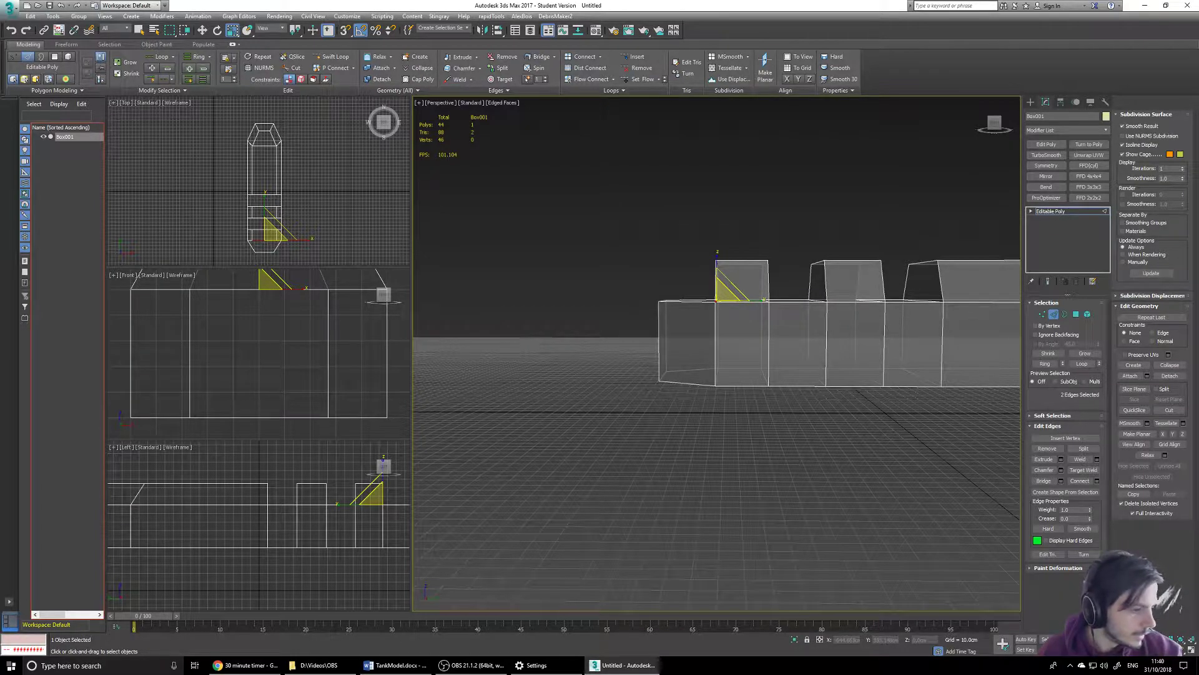
alt+middle_drag(768, 278, 717, 278)
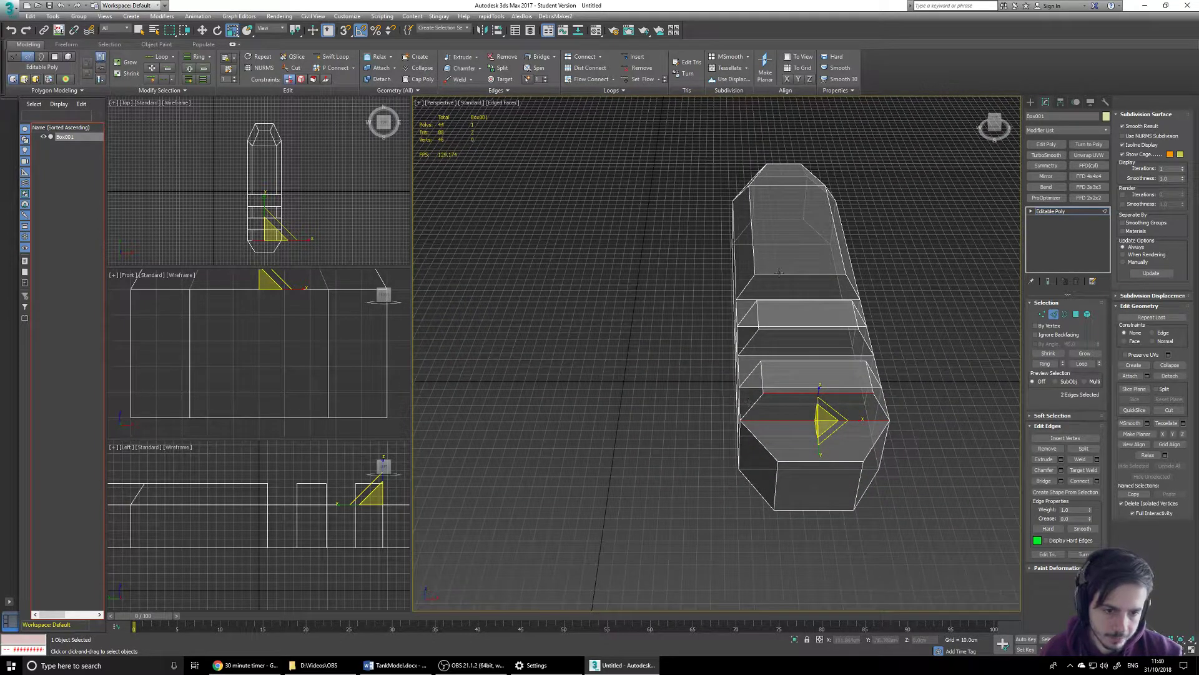
alt+middle_drag(829, 373, 975, 366)
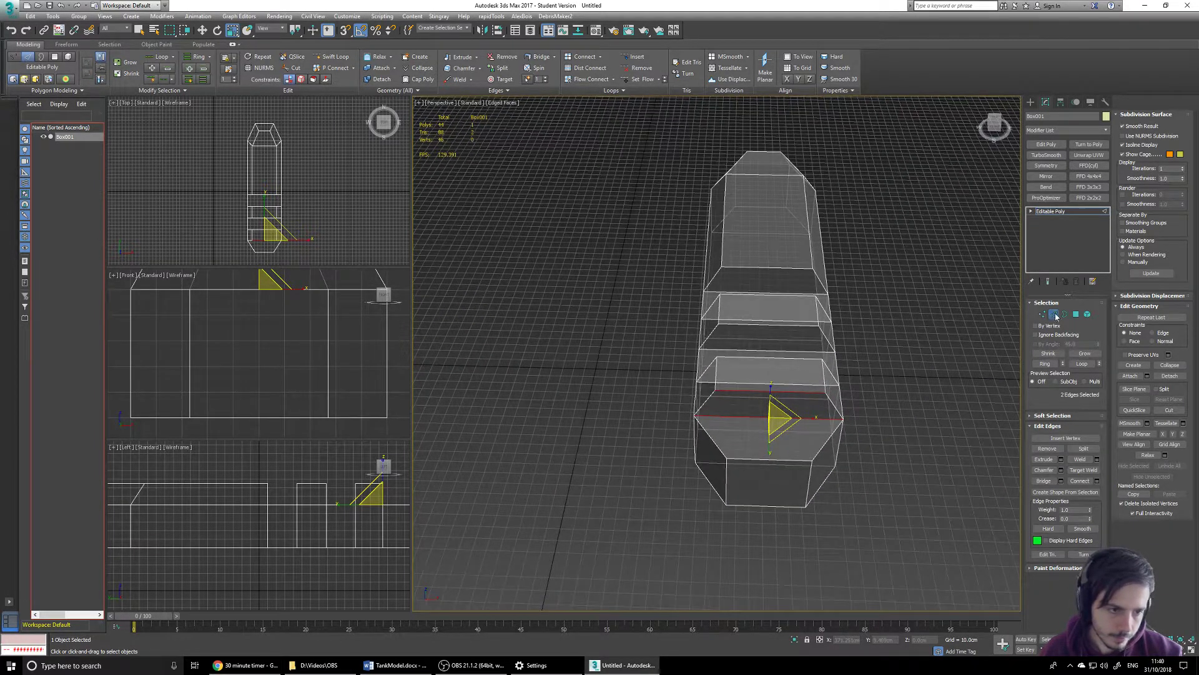
click(1054, 314)
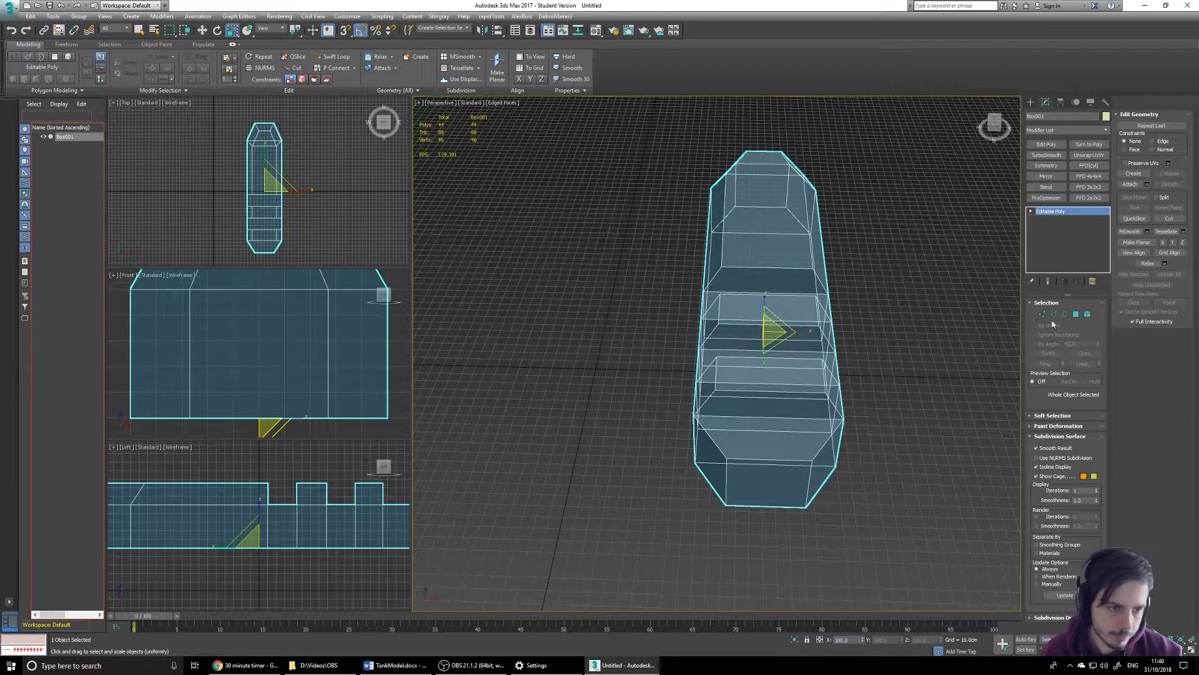
key(2)
click(769, 460)
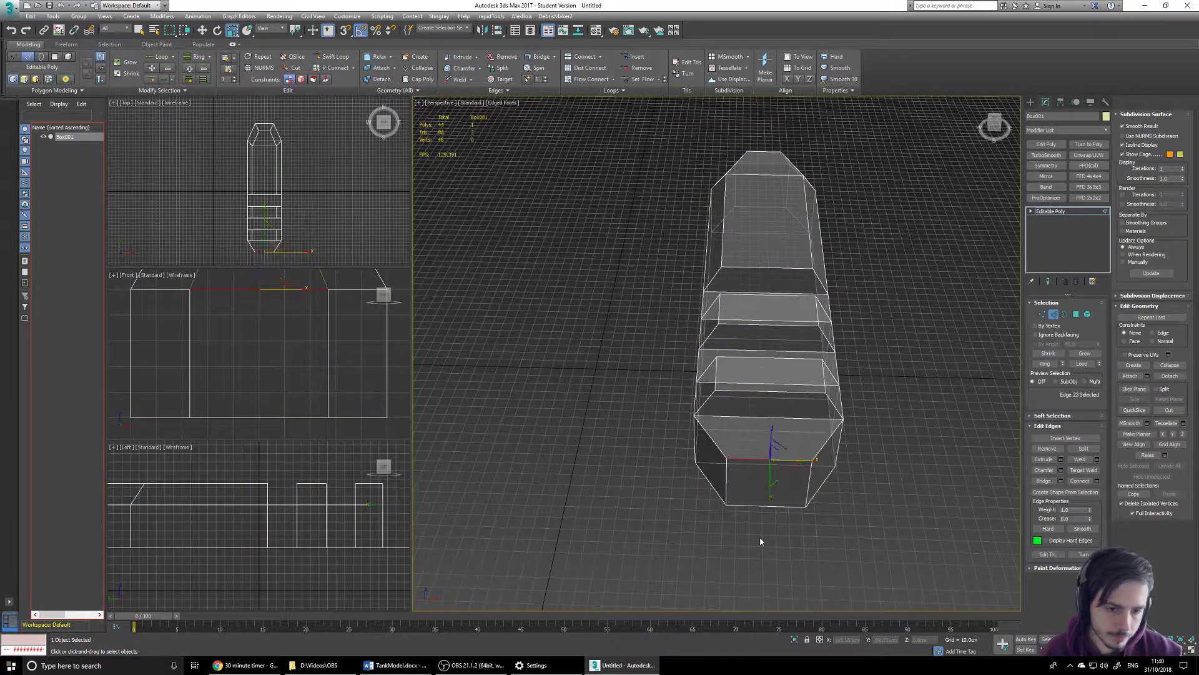
click(765, 124)
middle_drag(761, 265, 723, 270)
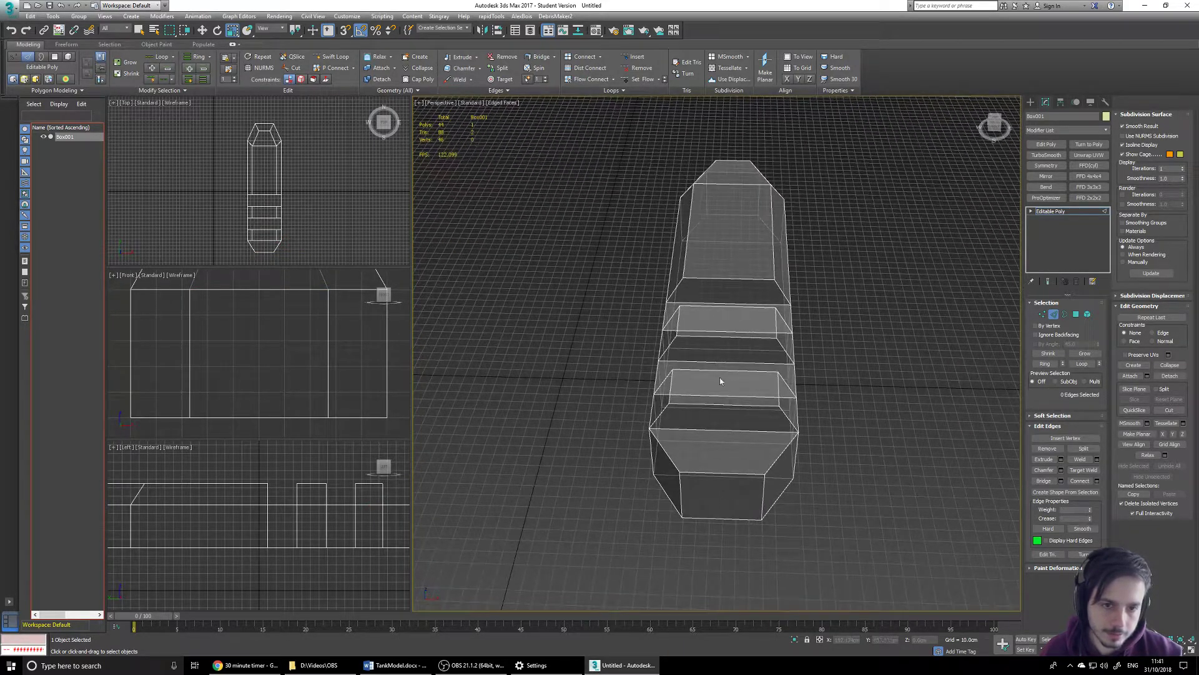
drag(728, 559, 727, 558)
alt+middle_drag(712, 509, 715, 513)
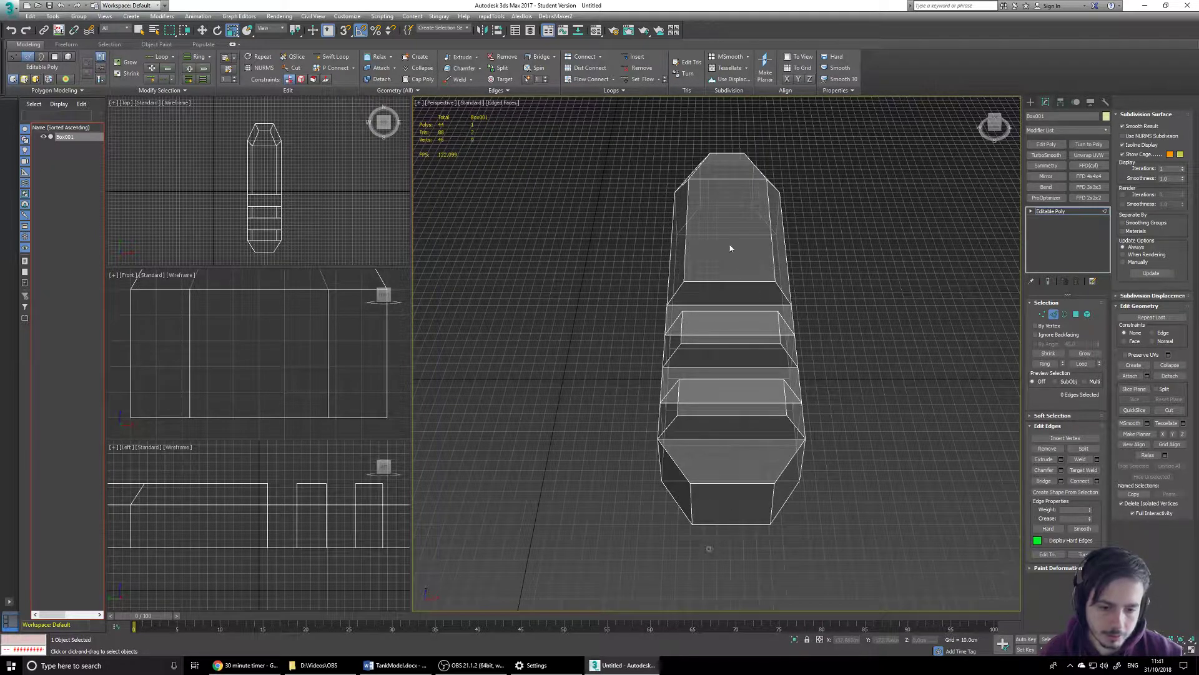
drag(740, 138, 738, 143)
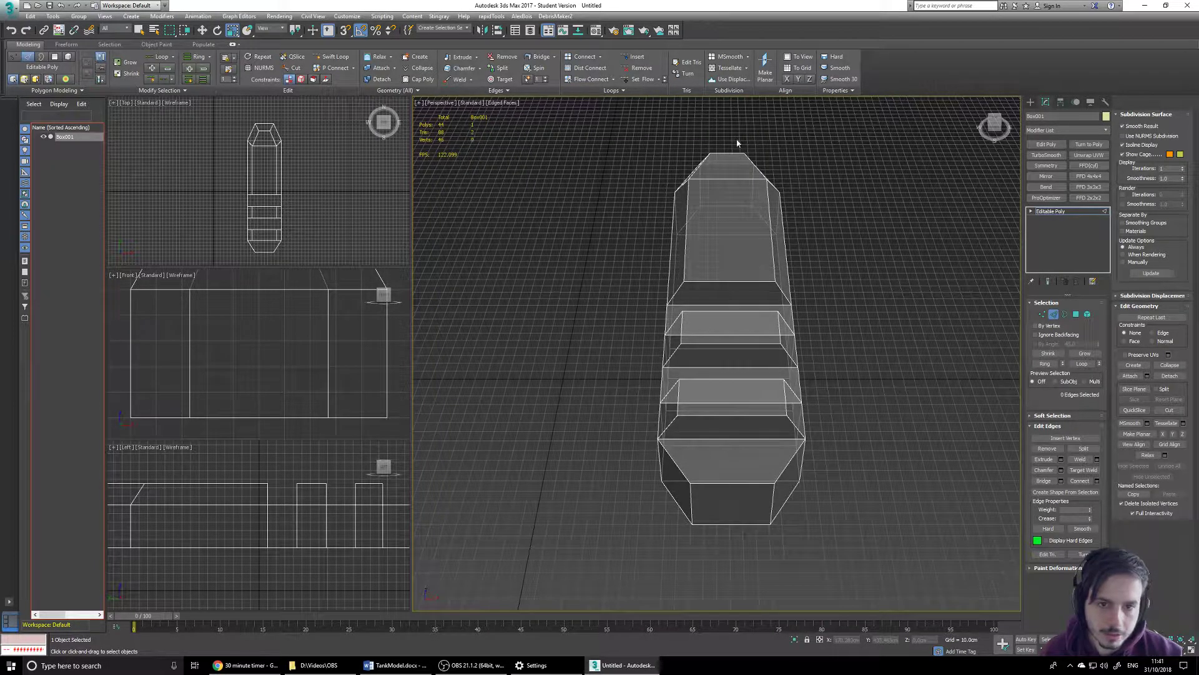
click(733, 282)
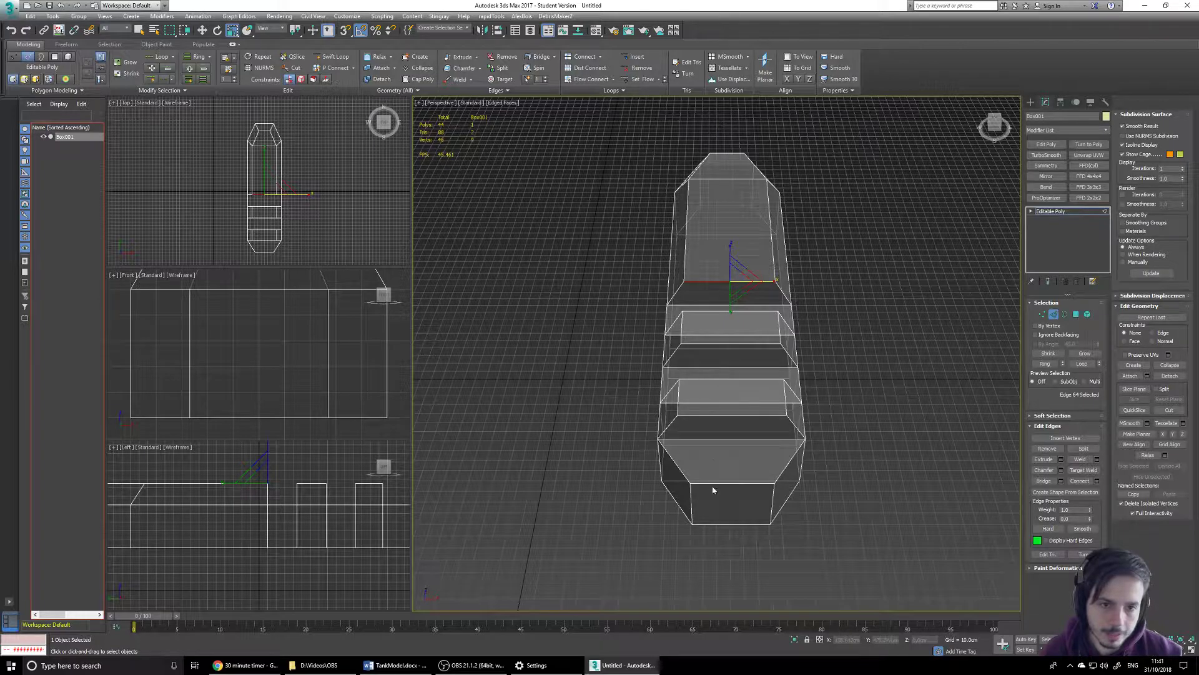
Select the full ring of crosswise edges running around the hull, starting from the upper edge beside the notch next to the long section.
click(732, 580)
click(738, 283)
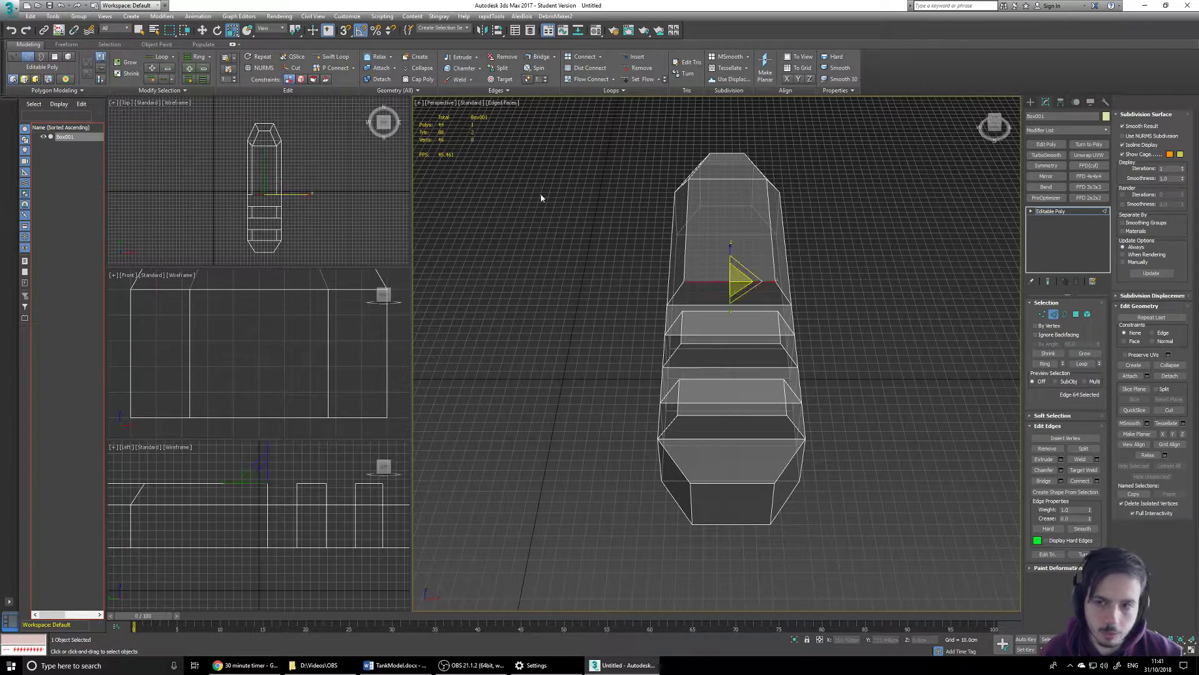
key(alt+r)
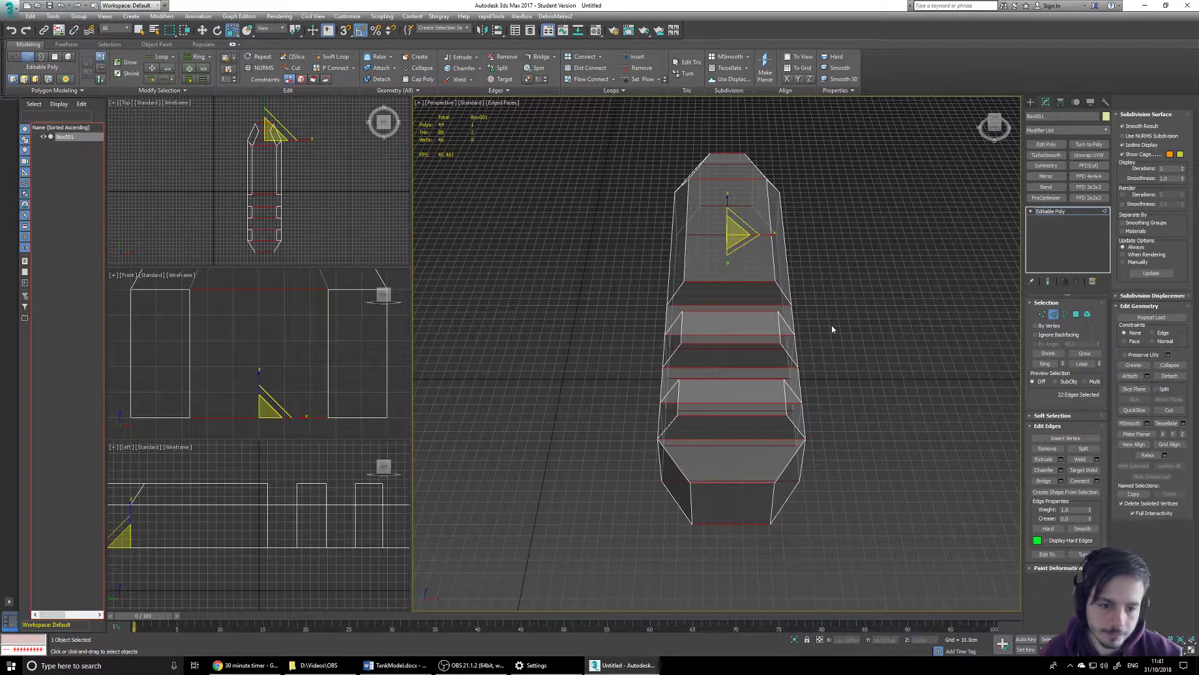
mouse_move(899, 366)
alt+middle_down()
mouse_move(824, 318)
mouse_move(792, 276)
mouse_move(853, 235)
mouse_move(881, 328)
mouse_move(874, 393)
mouse_move(851, 340)
alt+middle_up()
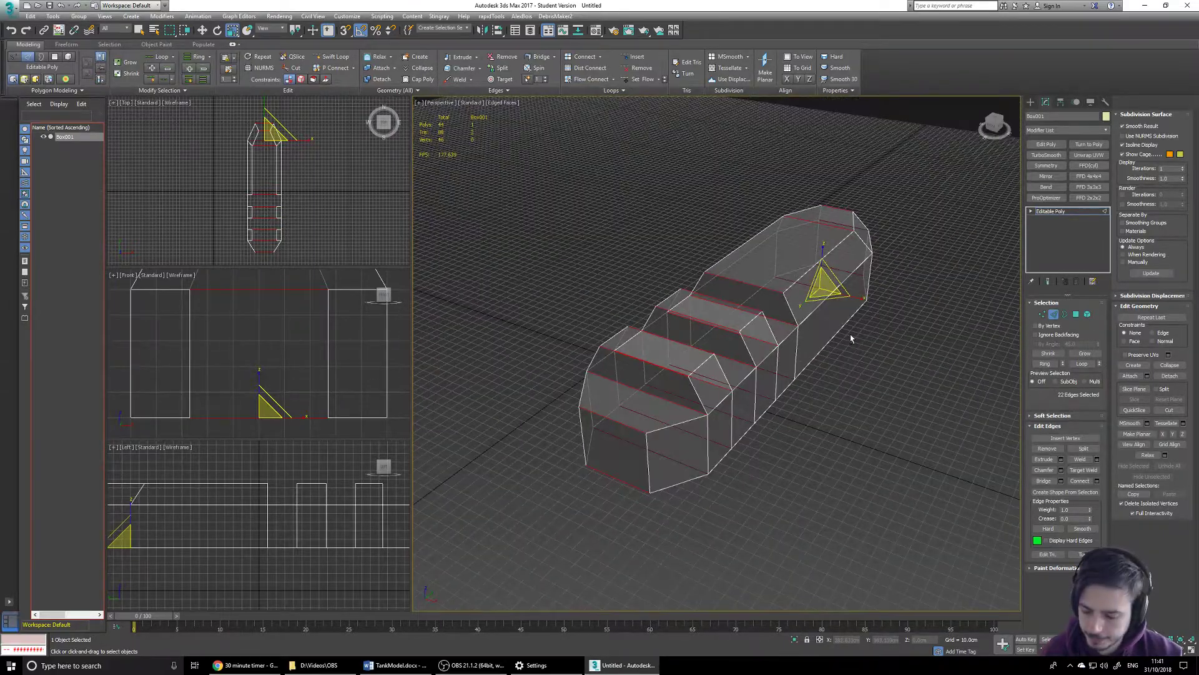
mouse_move(823, 402)
alt+middle_down()
mouse_move(849, 318)
mouse_move(836, 387)
mouse_move(822, 407)
mouse_move(800, 396)
alt+middle_up()
key(alt+x)
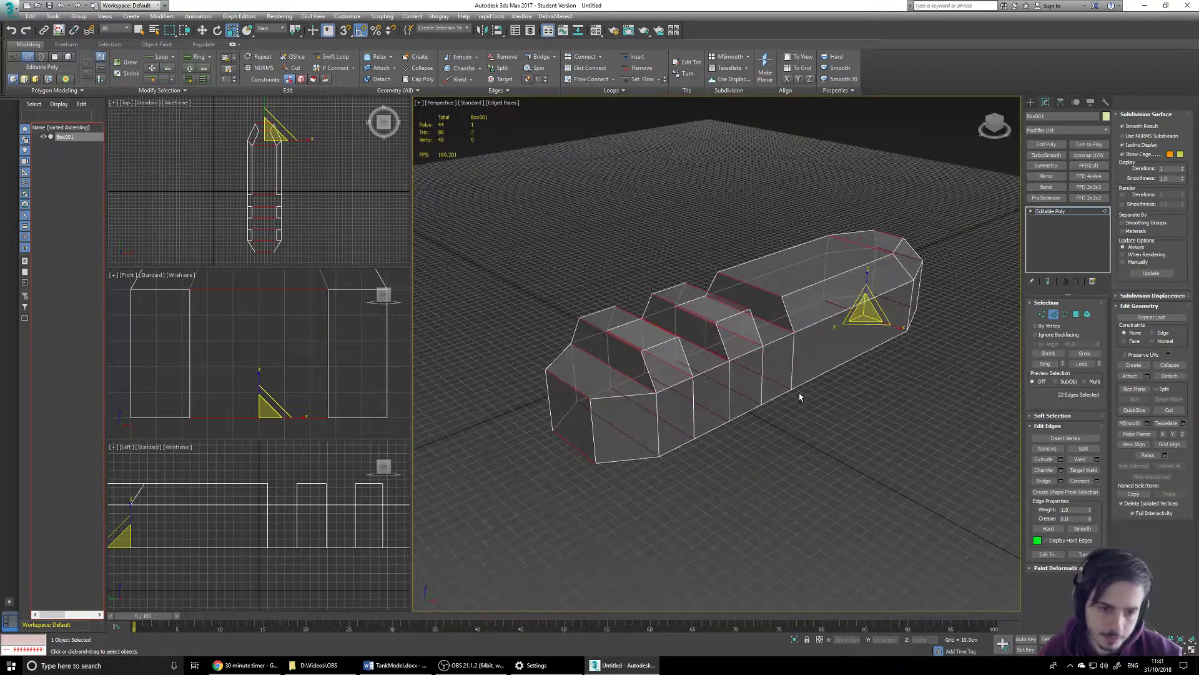
Connect the selected edge ring with 1 segment, pinch 0 and slide 0 to add a lengthwise centre loop.
click(1097, 480)
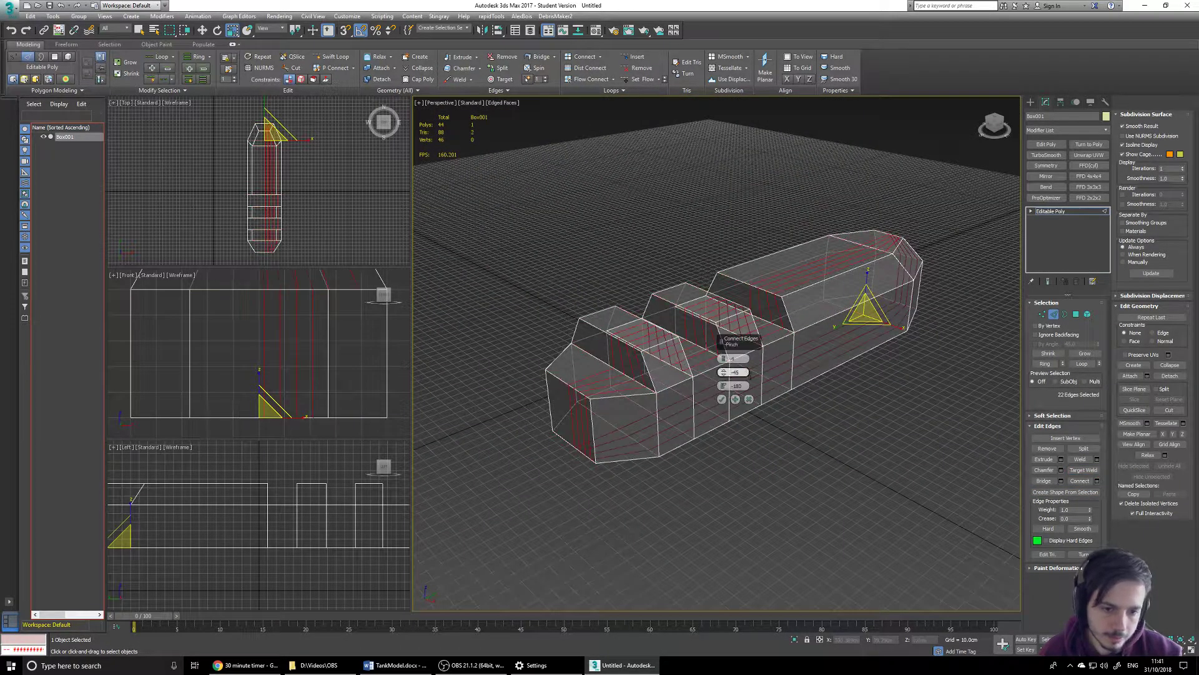
right_click(724, 360)
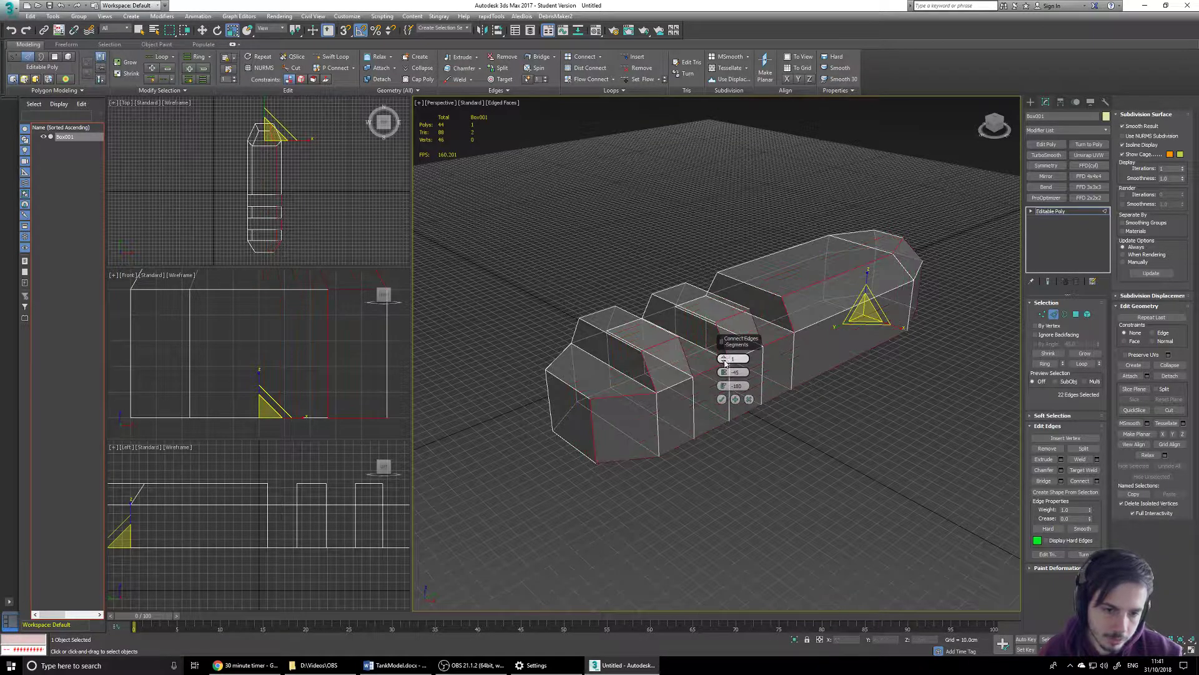
right_click(724, 373)
right_click(723, 386)
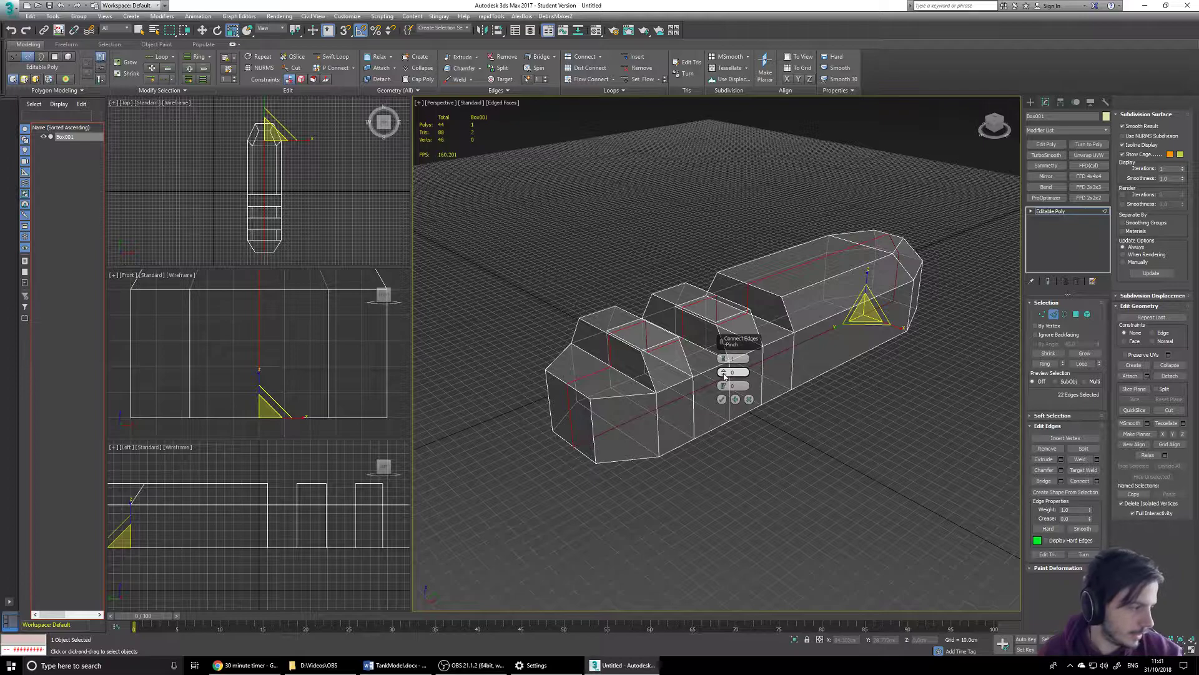
alt+middle_drag(724, 375, 728, 373)
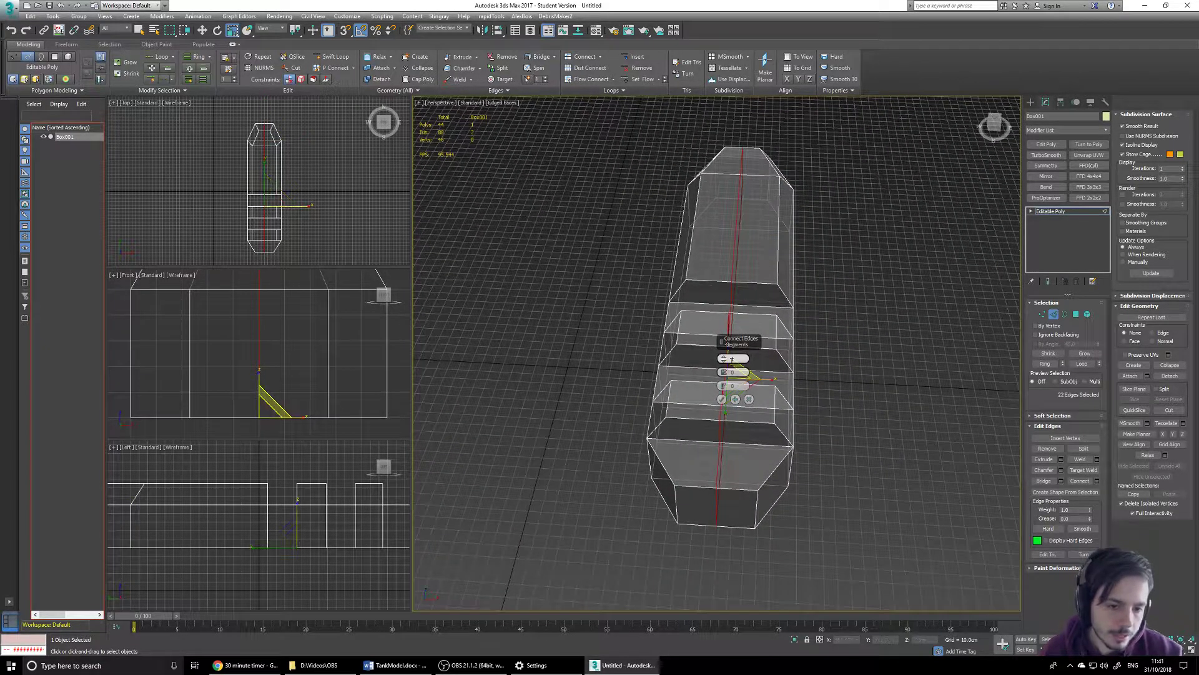
alt+middle_drag(856, 402, 752, 324)
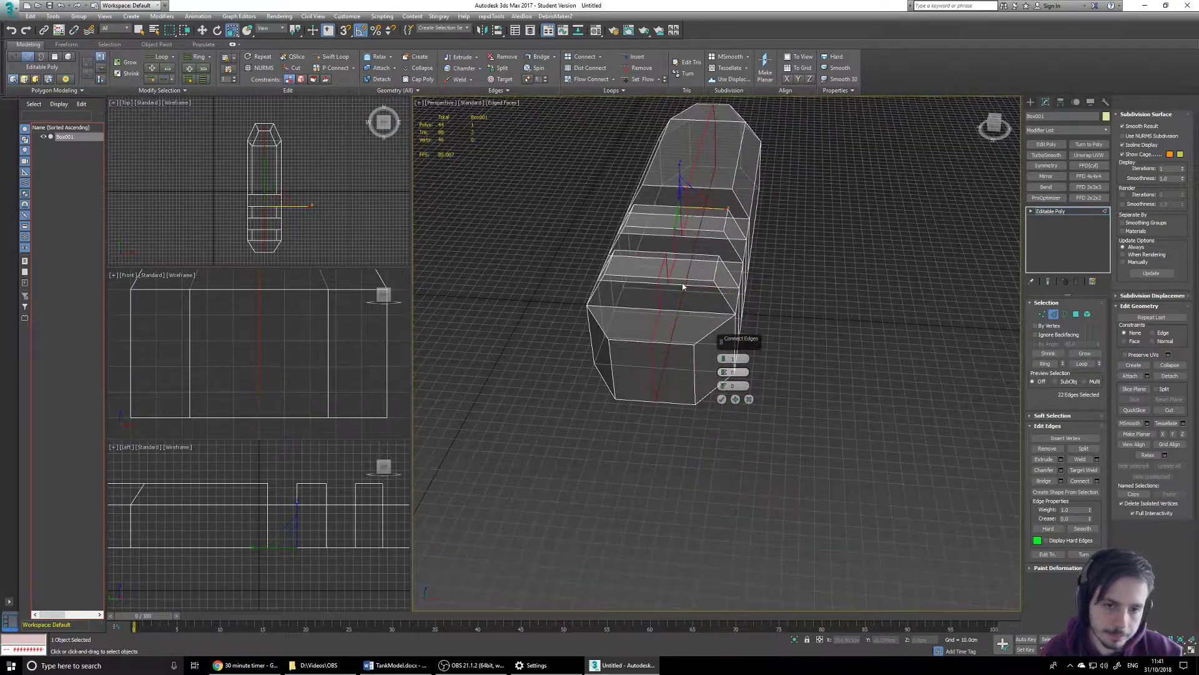
click(722, 403)
Bridge the two facing left-half polygons across the notch next to the hull's long section.
alt+middle_drag(779, 383, 761, 414)
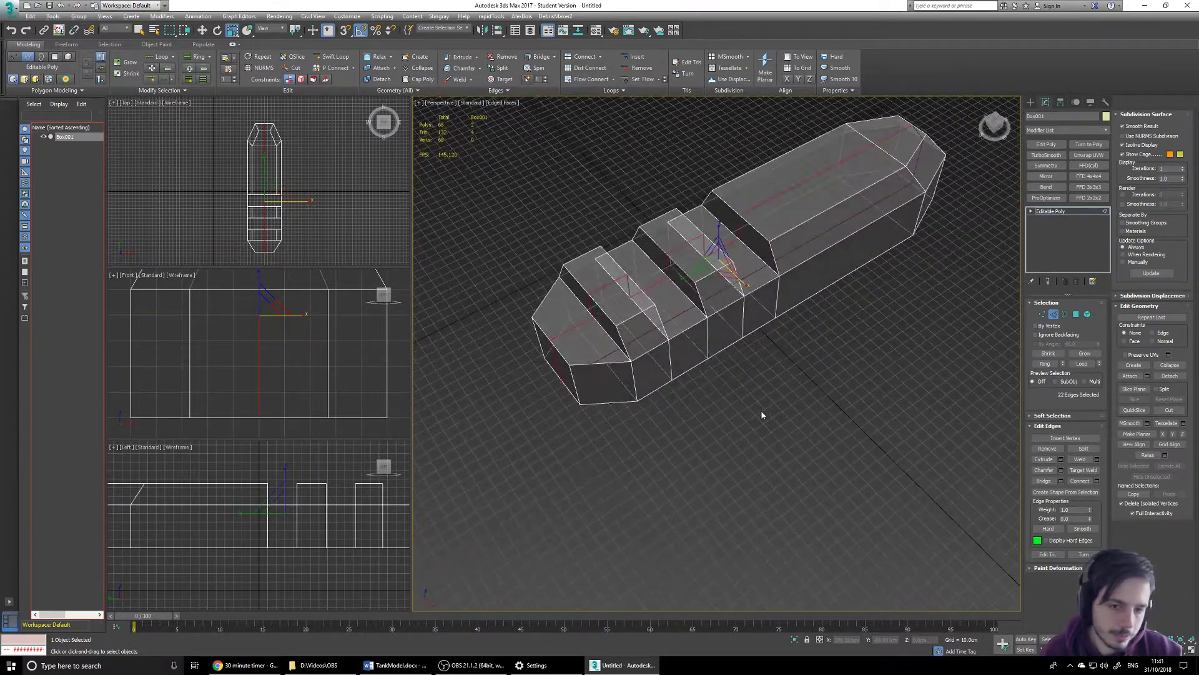
click(1075, 314)
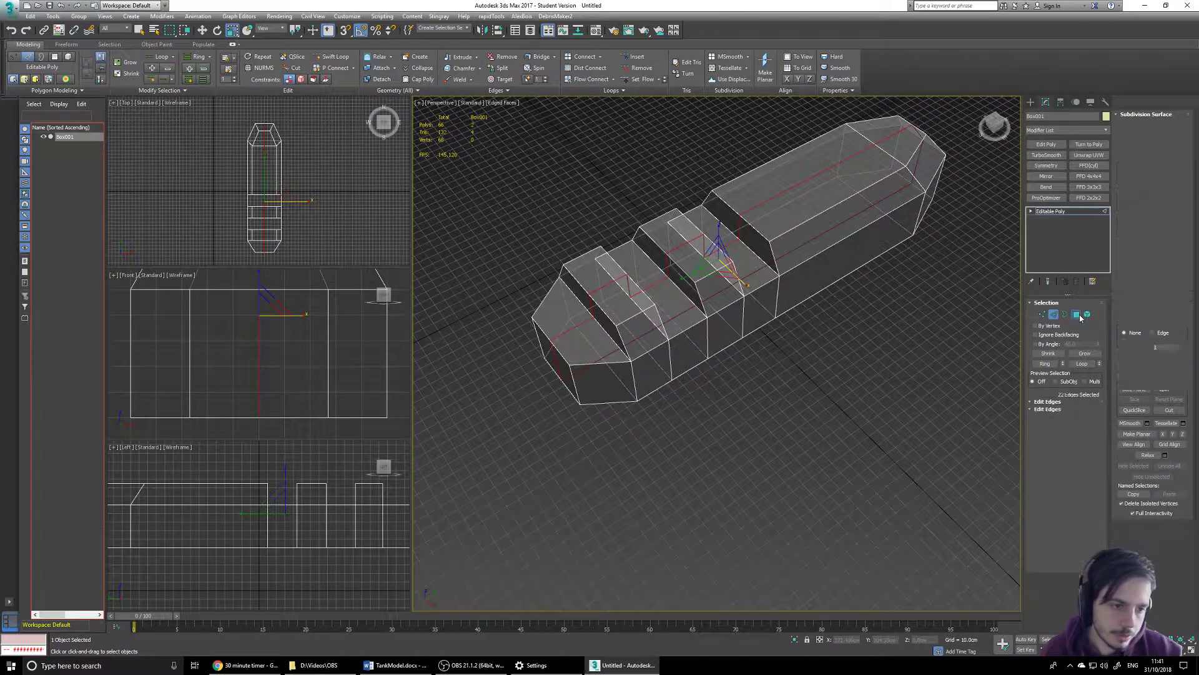
click(826, 370)
click(725, 211)
alt+middle_drag(725, 212, 726, 297)
ctrl+click(686, 199)
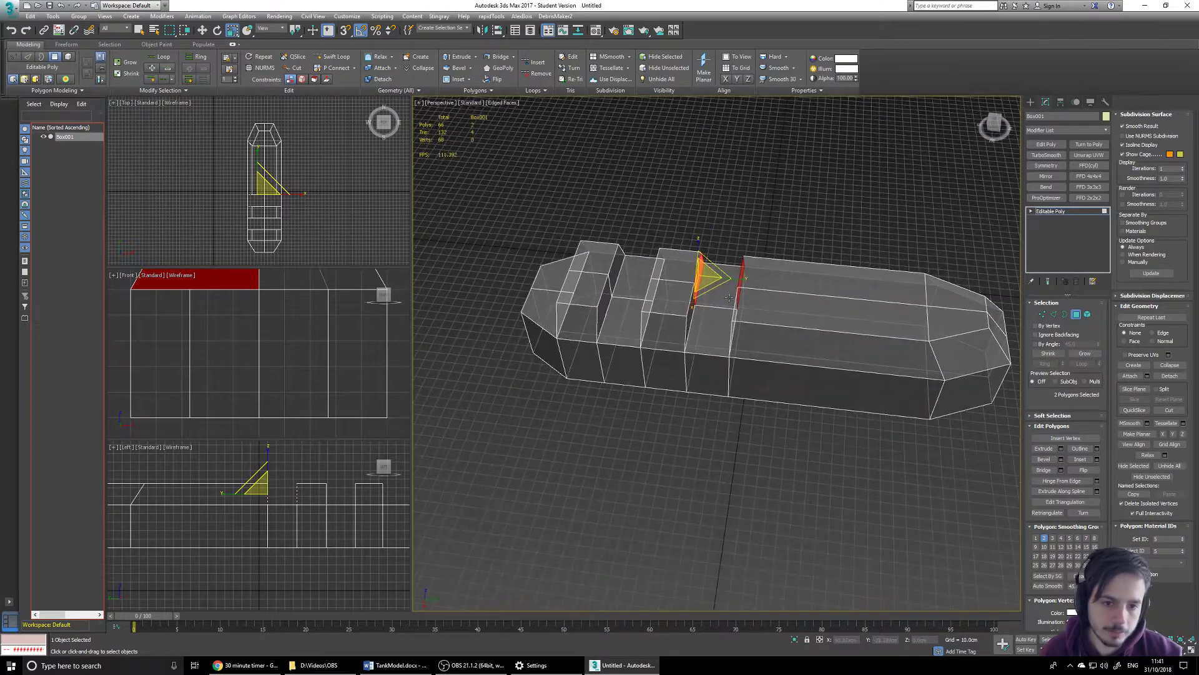
scroll(726, 297, up, 4)
key(w)
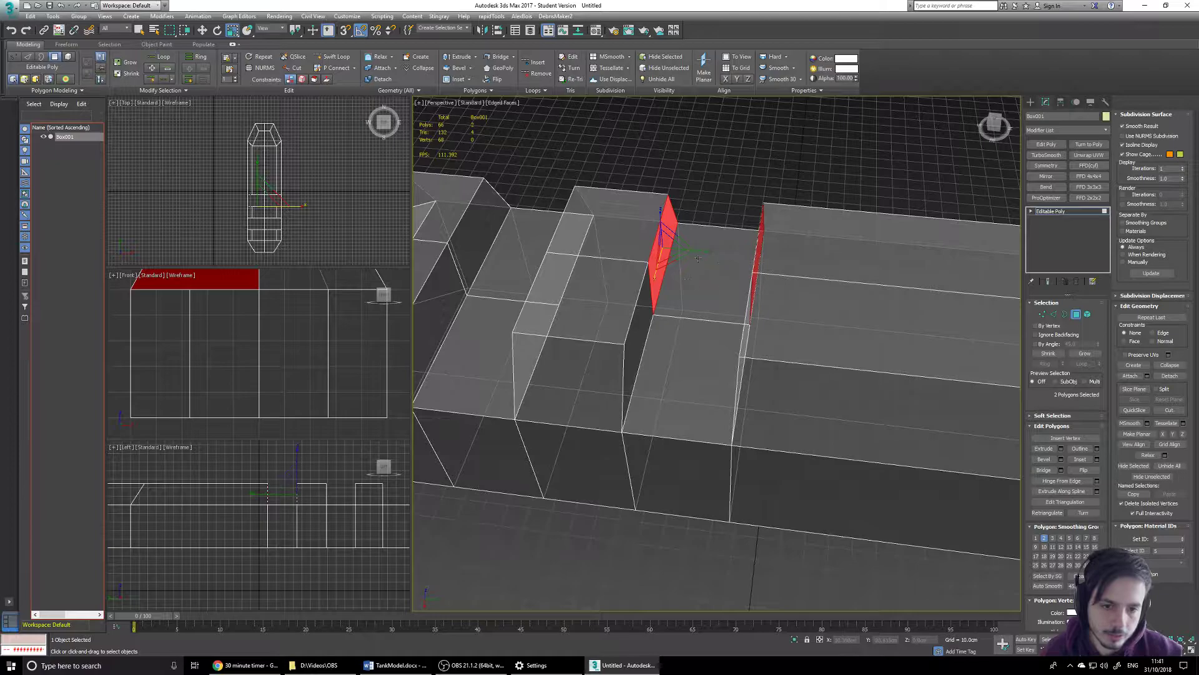
alt+middle_drag(738, 257, 690, 258)
click(1043, 470)
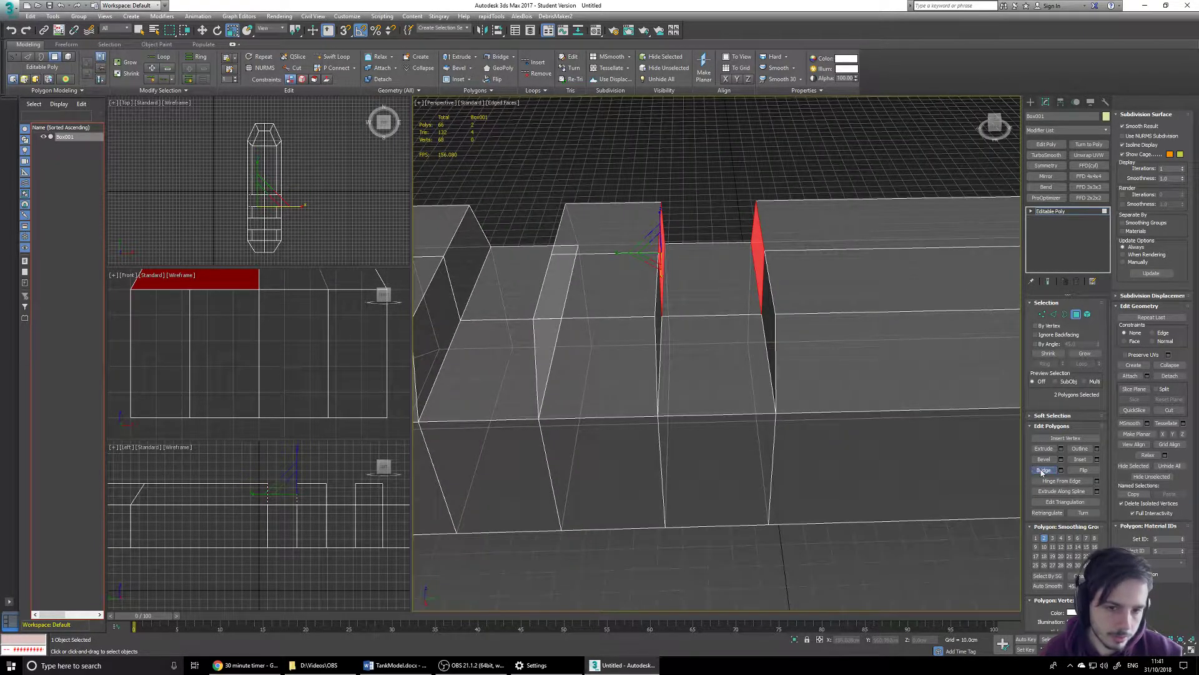
click(770, 567)
Delete the underside polygon of the new bridge and the left-half floor polygon in the notch nearer the short end.
click(712, 296)
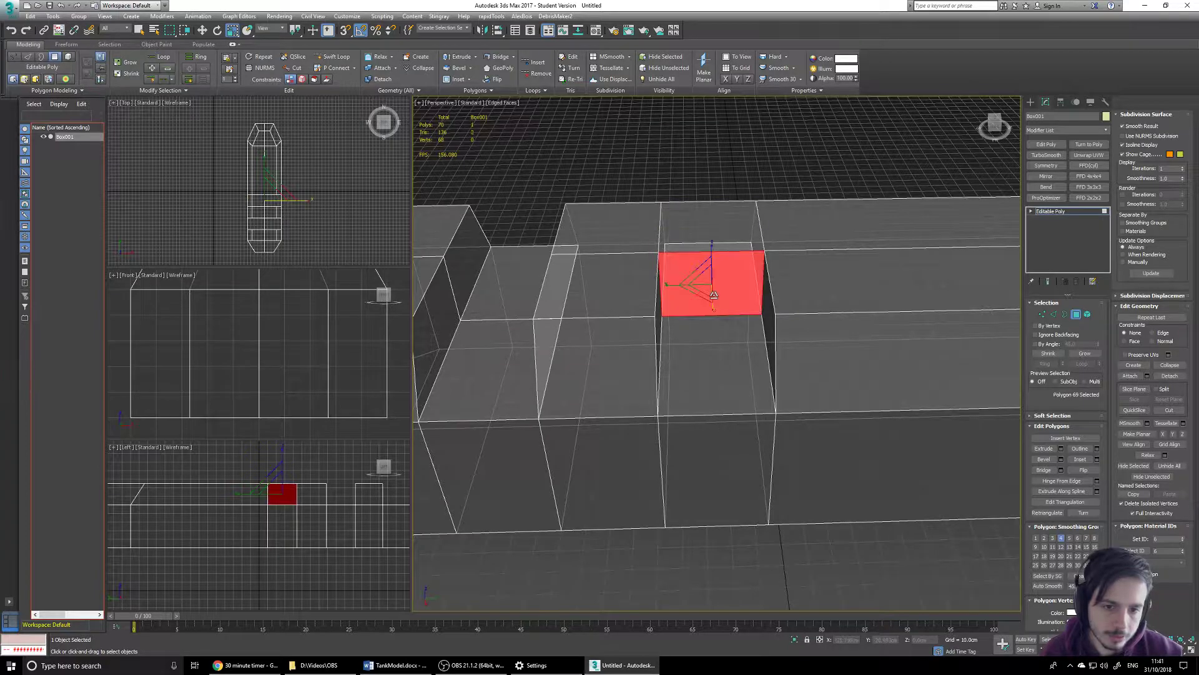
click(714, 297)
mouse_move(714, 298)
alt+middle_down()
mouse_move(760, 239)
mouse_move(713, 296)
alt+middle_up()
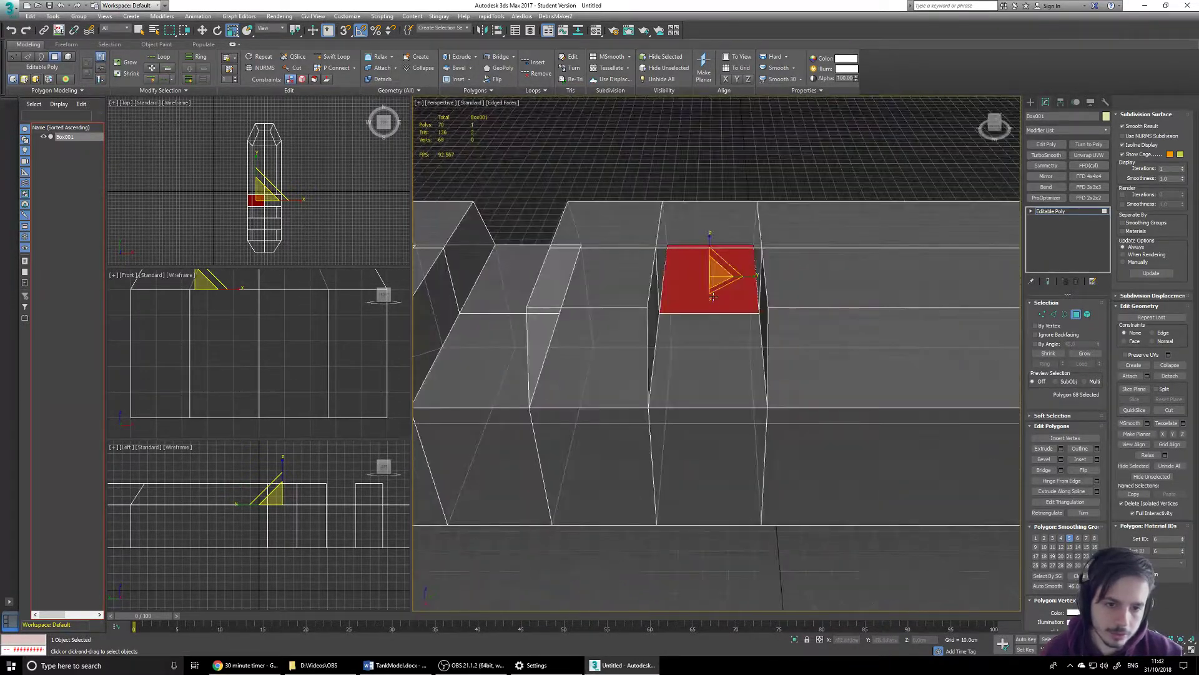
key(Delete)
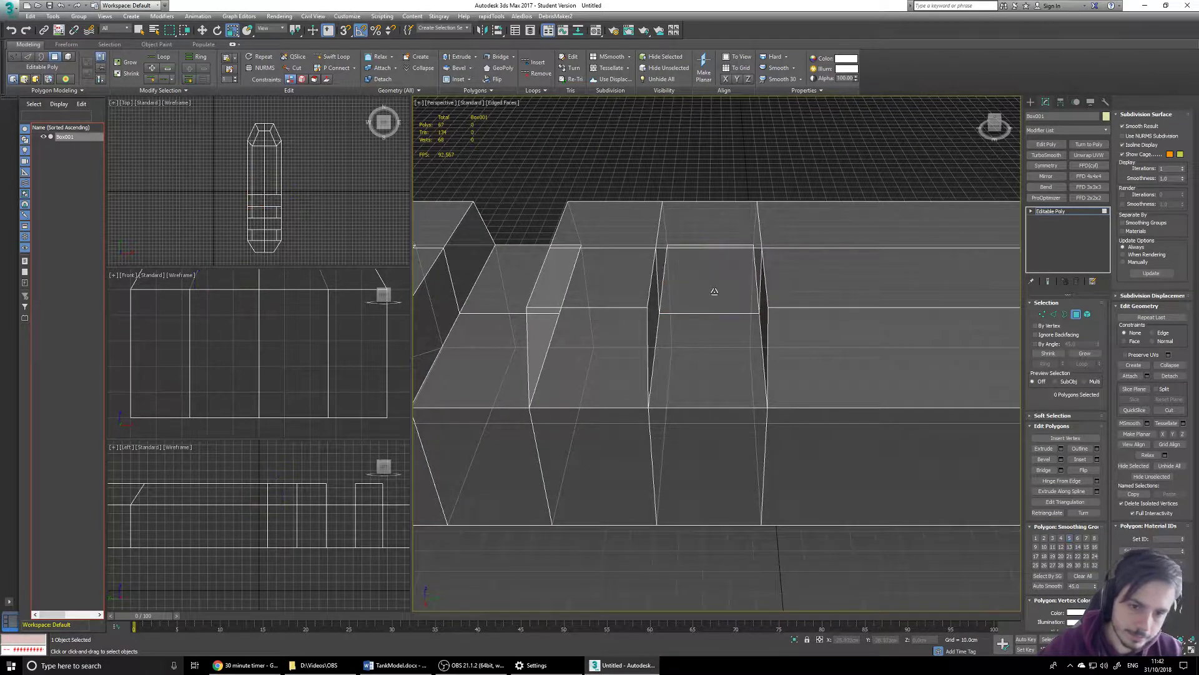
click(715, 291)
alt+middle_drag(714, 291, 652, 277)
click(611, 293)
key(Delete)
Bridge the two facing left-half polygons across the notch nearer the hull's short end.
click(584, 268)
ctrl+click(679, 232)
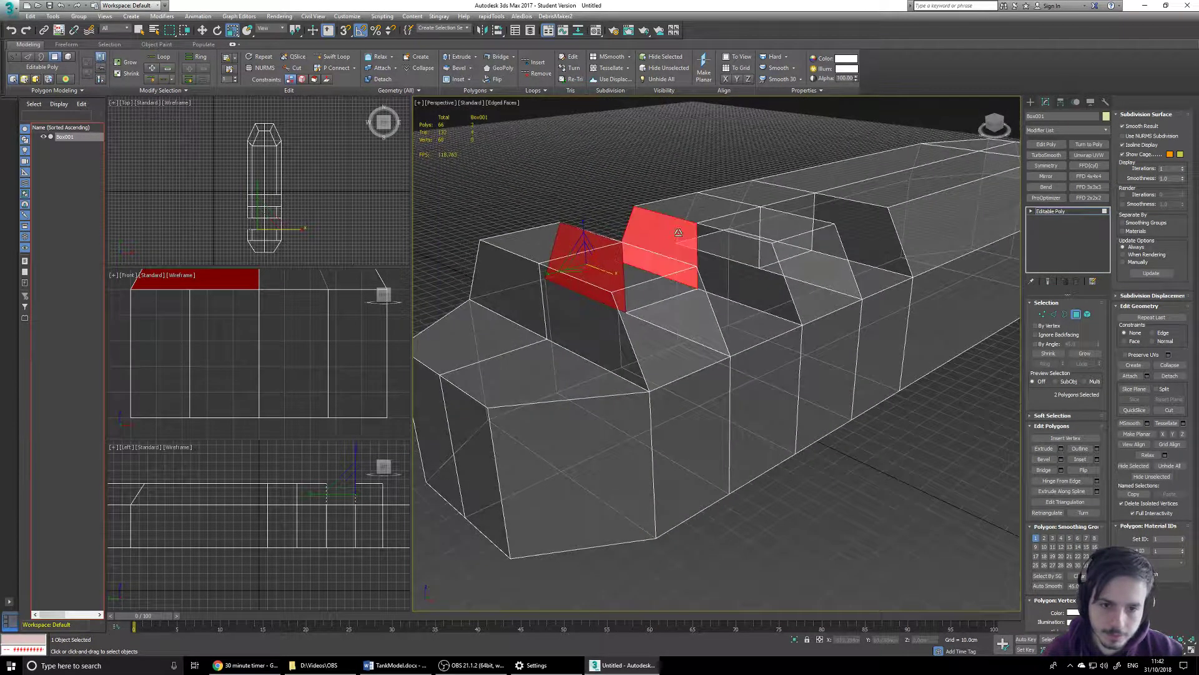
alt+middle_drag(678, 232, 631, 237)
click(1044, 470)
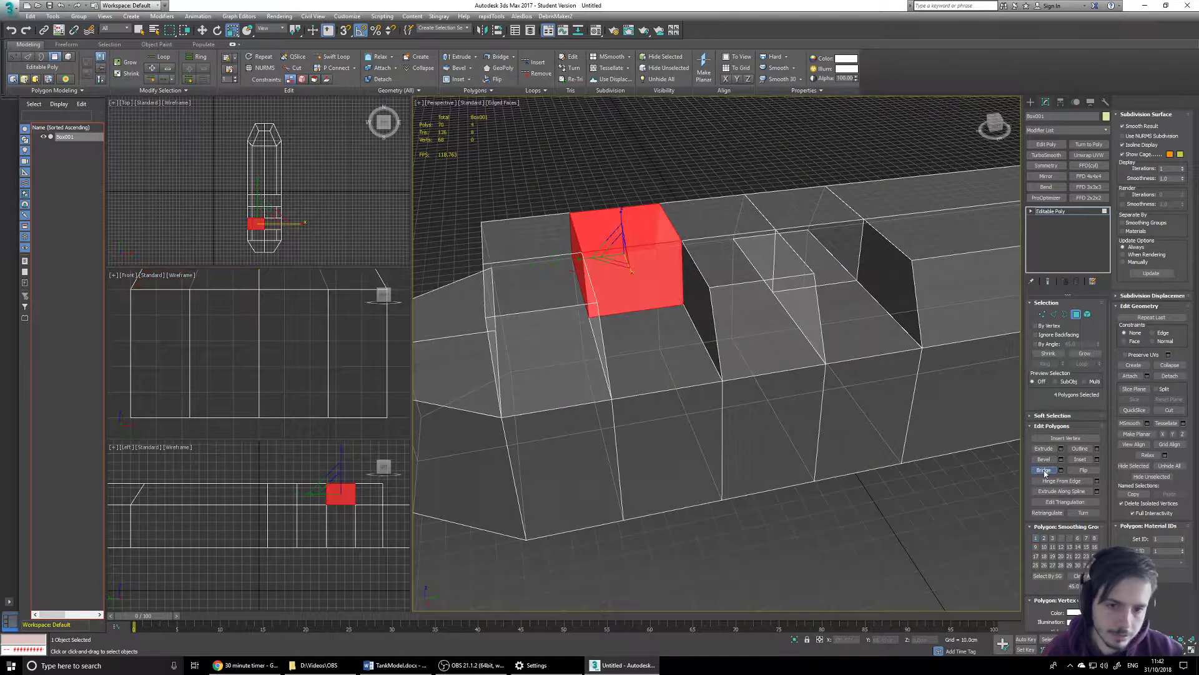
click(894, 565)
click(1041, 315)
click(856, 280)
key(w)
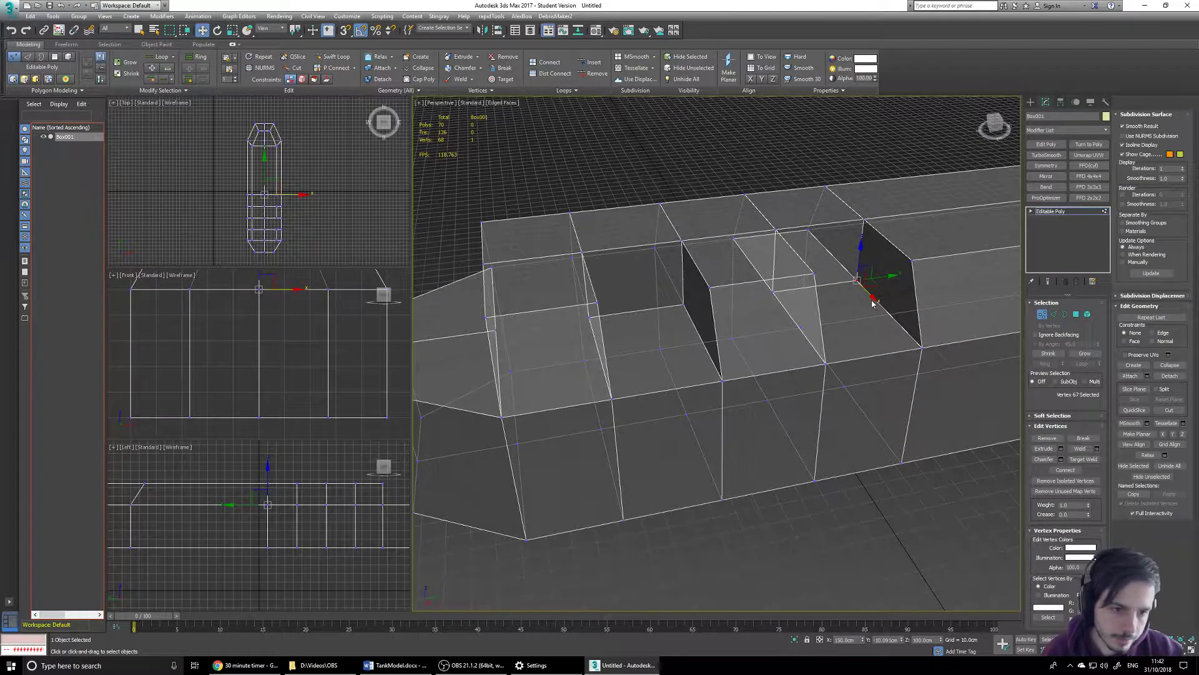
drag(872, 296, 865, 294)
key(ctrl+z)
click(900, 531)
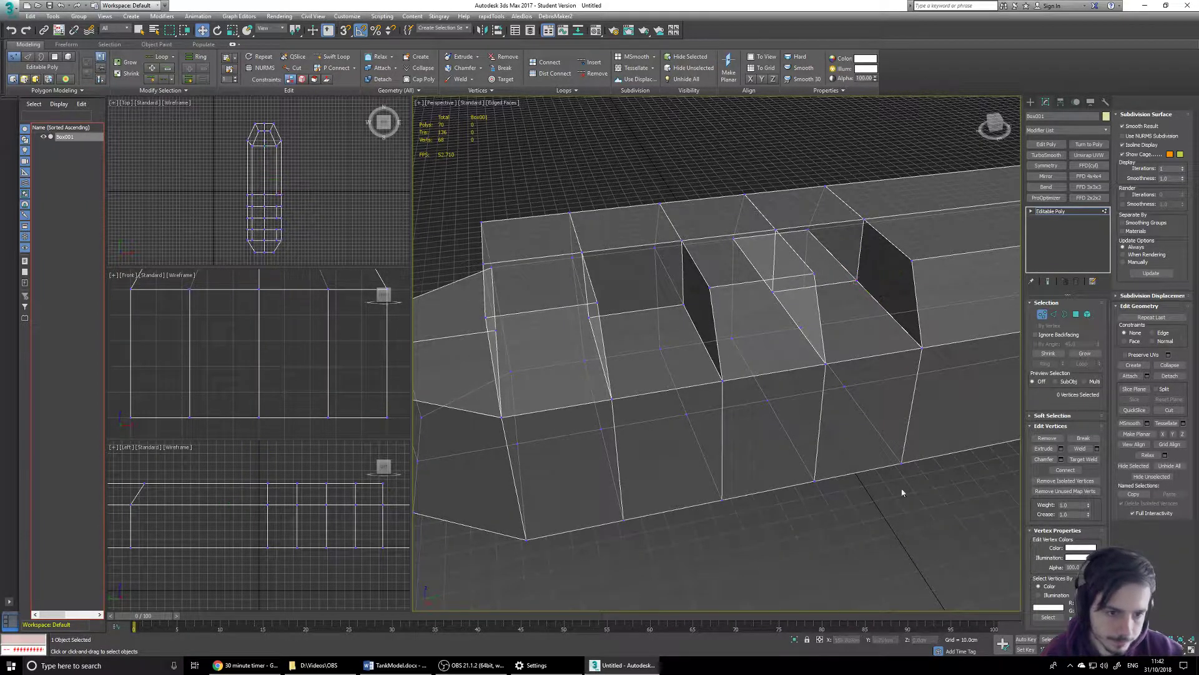
Try deleting the left-half floor polygon beneath the bridge next to the long section.
scroll(905, 405, down, 3)
alt+middle_drag(905, 405, 969, 361)
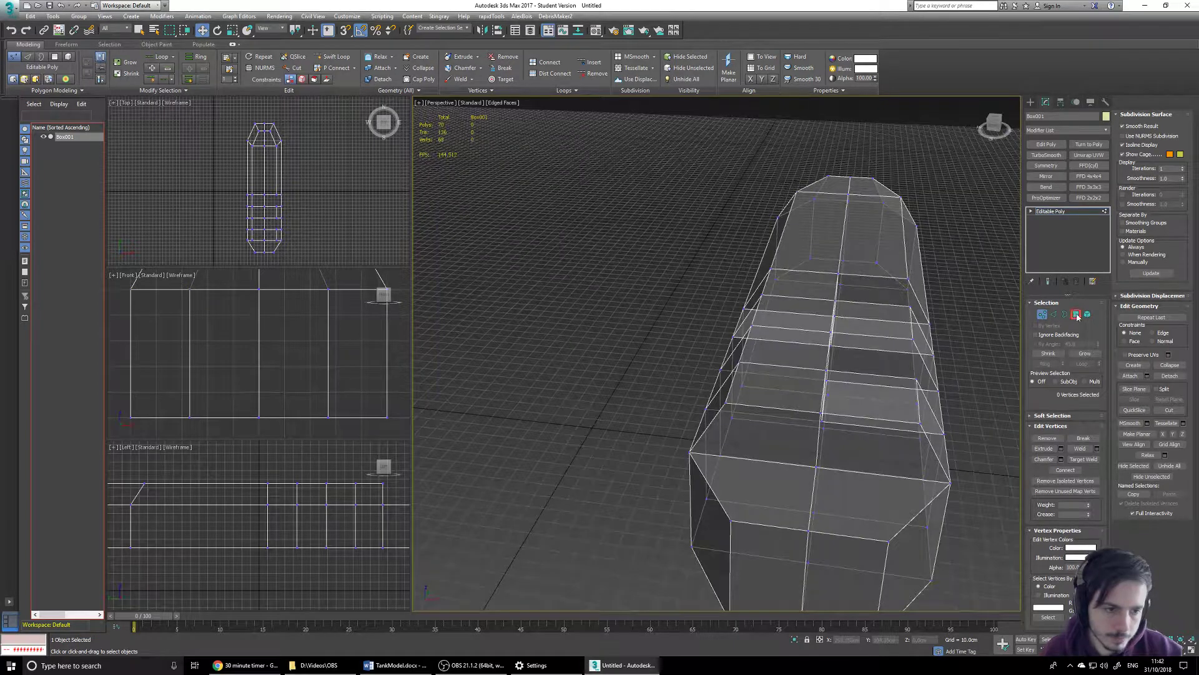
key(4)
click(794, 323)
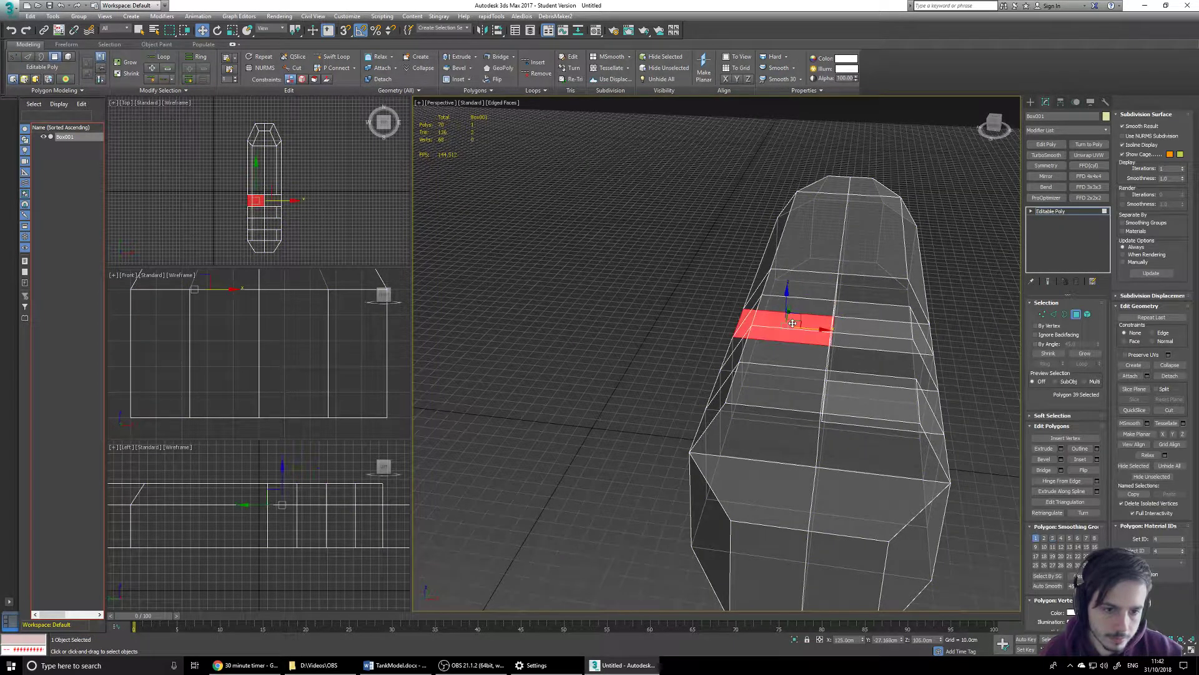
key(Delete)
Examine the bridged blocks and the polygons around both notches for openings and leftover inner faces.
alt+middle_drag(822, 403, 653, 281)
click(651, 280)
alt+middle_drag(849, 309, 739, 311)
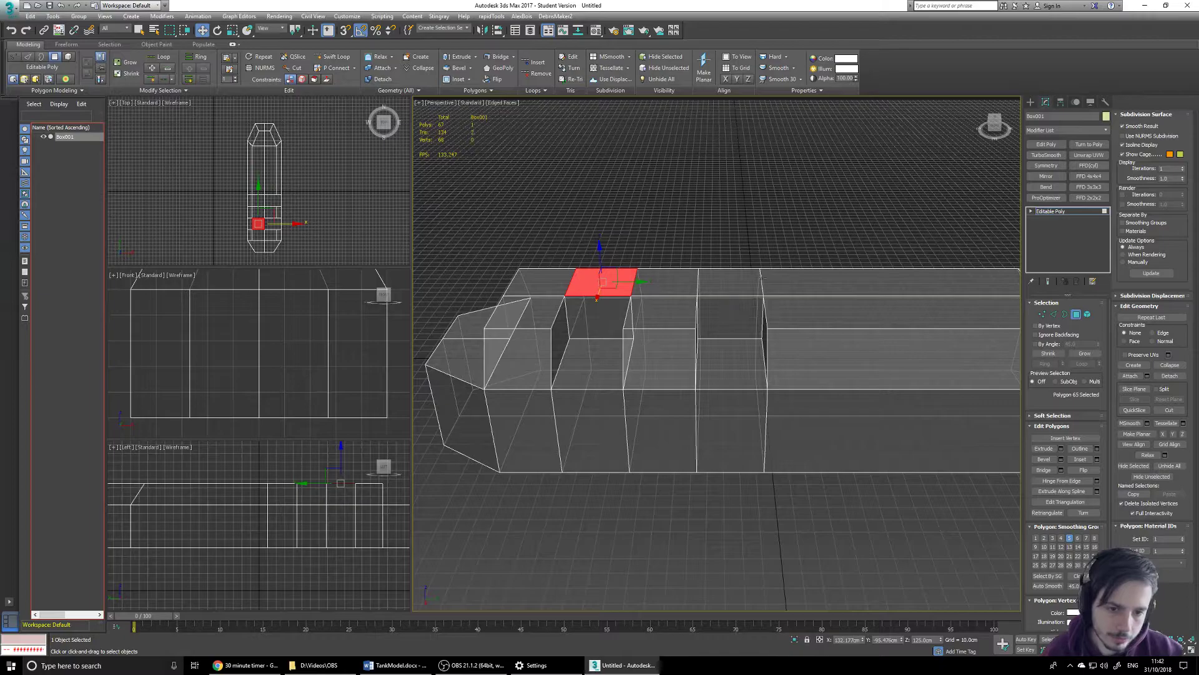
click(726, 318)
click(720, 360)
alt+middle_drag(735, 456, 759, 494)
click(785, 317)
click(784, 318)
click(784, 317)
click(784, 317)
click(870, 327)
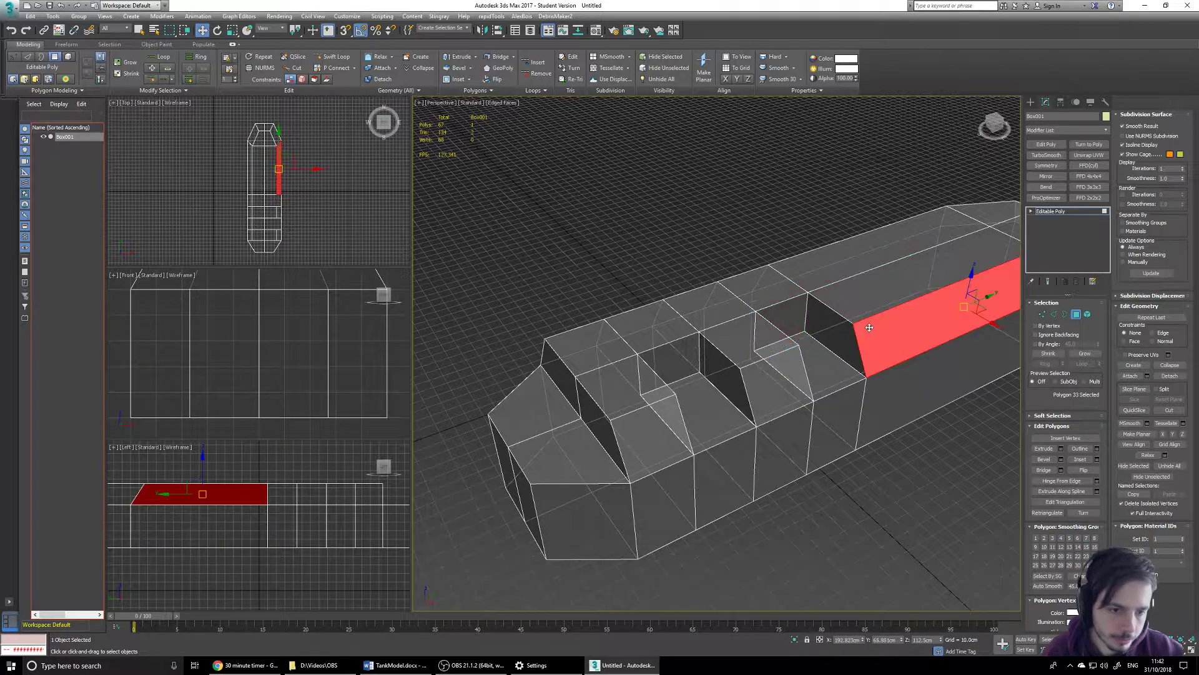
click(869, 326)
click(861, 500)
click(872, 325)
click(772, 318)
click(773, 317)
click(772, 317)
click(772, 317)
Undo the recent selections and the last floor polygon deletion.
key(ctrl+z)
key(ctrl+z)
key(ctrl+z)
key(ctrl+z)
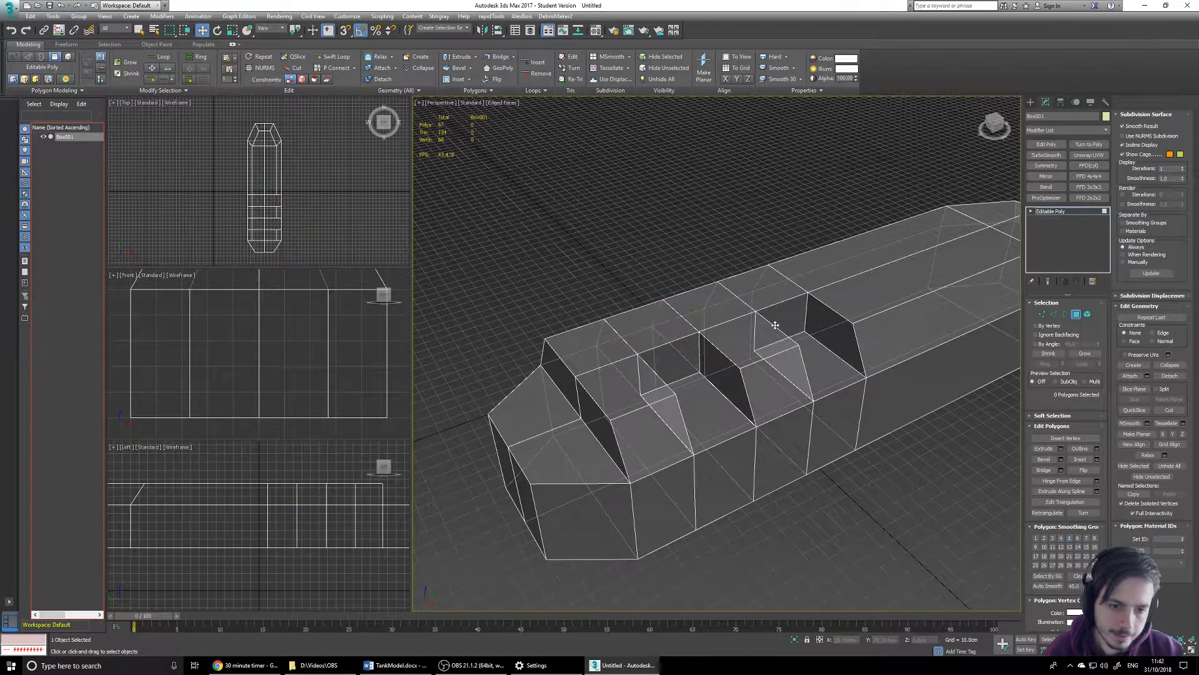
key(ctrl+z)
click(912, 554)
Delete the hidden left-half floor polygon under the bridge next to the long section.
alt+middle_drag(801, 355, 782, 325)
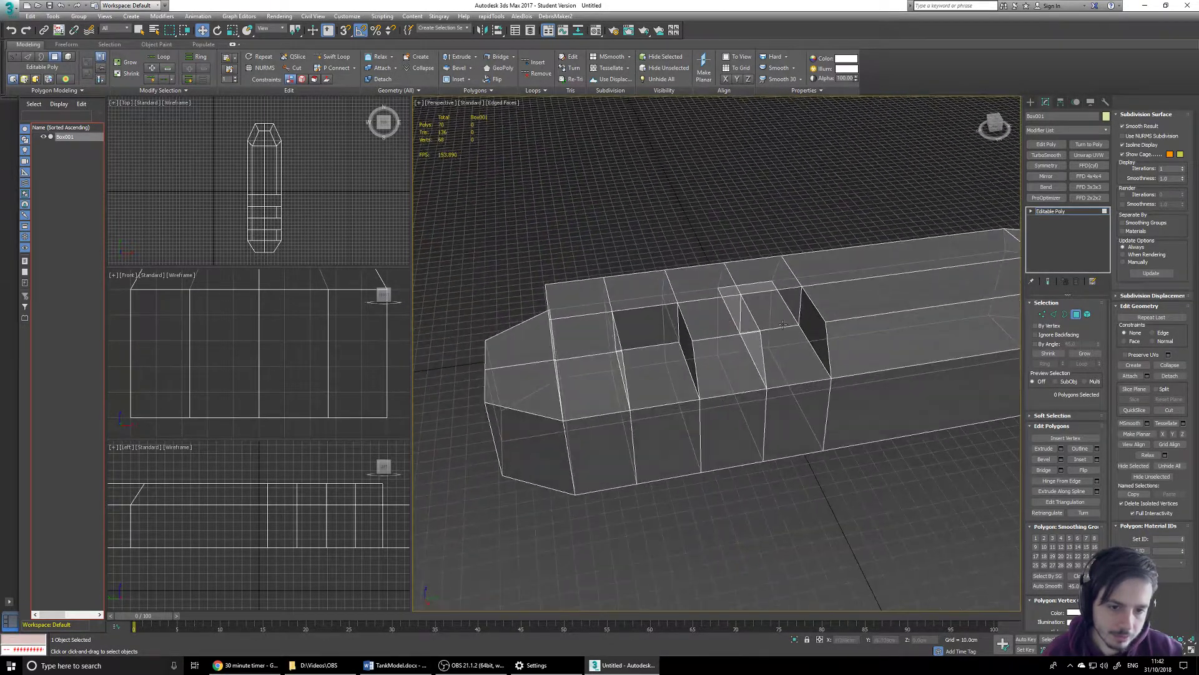
click(774, 319)
click(775, 318)
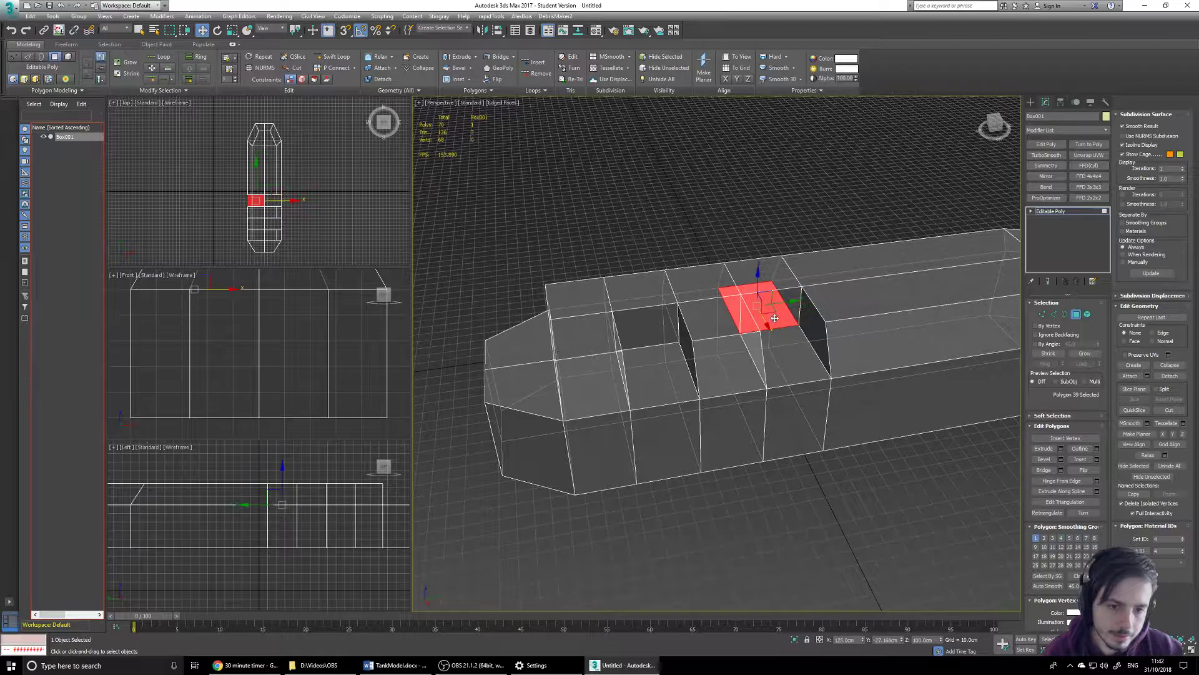
alt+middle_drag(775, 318, 755, 335)
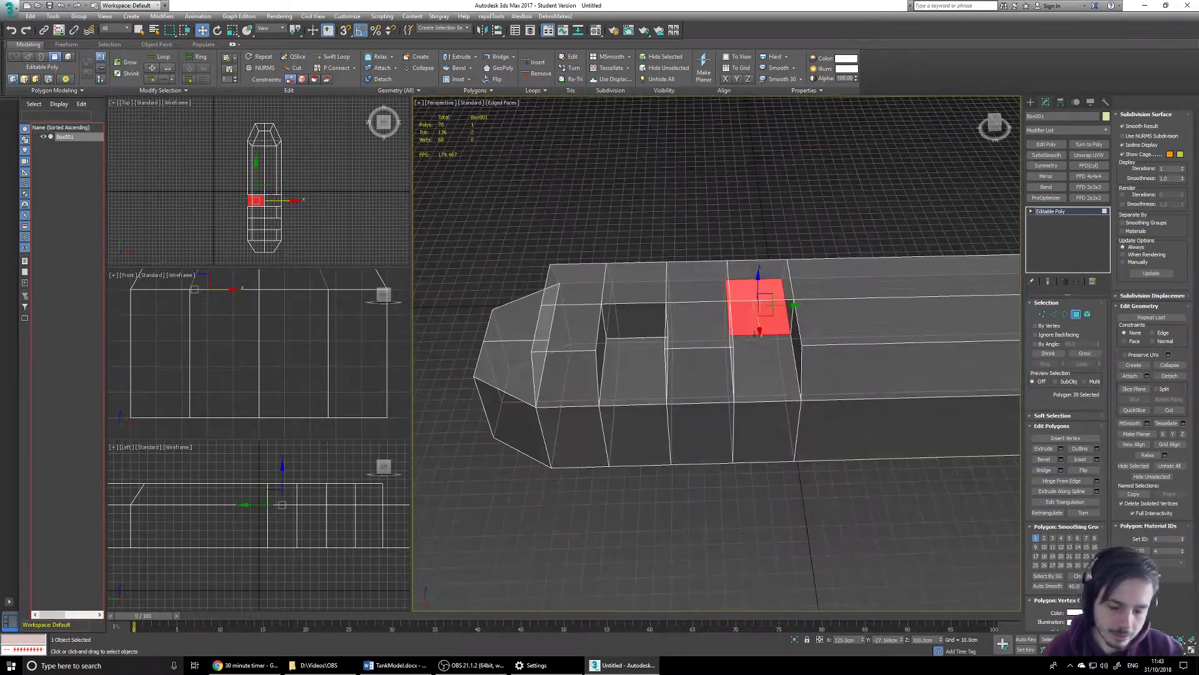
key(Delete)
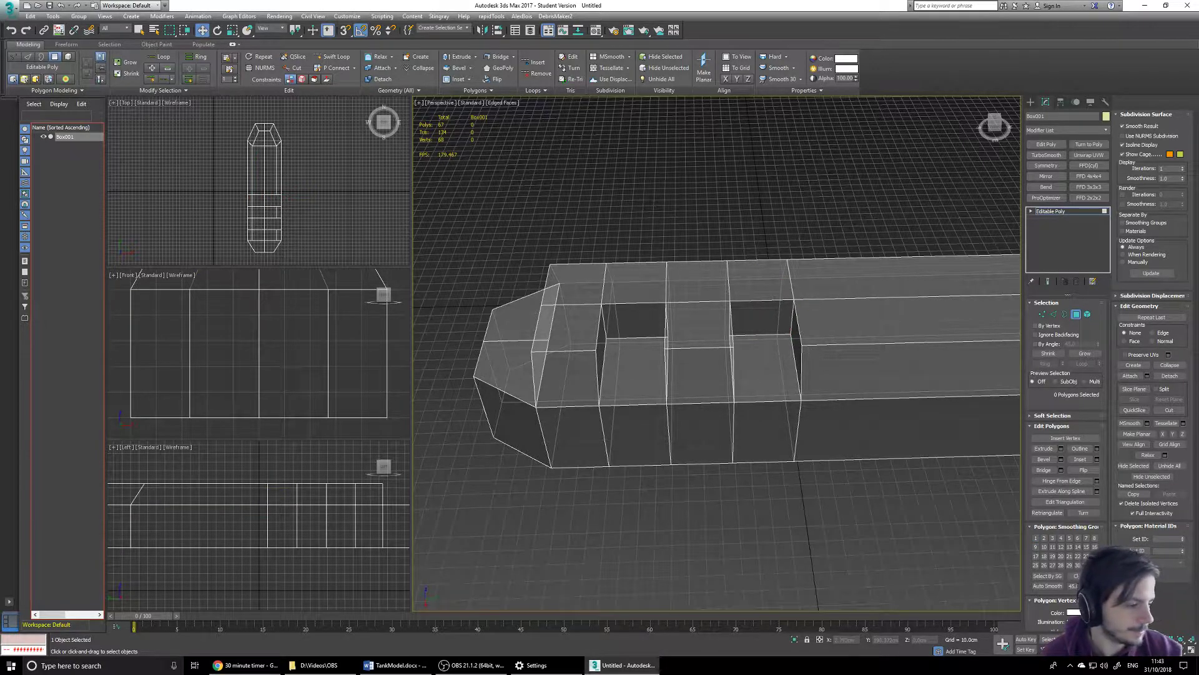
Turn off the hull's see-through display and switch to vertex editing.
alt+middle_drag(903, 337, 819, 341)
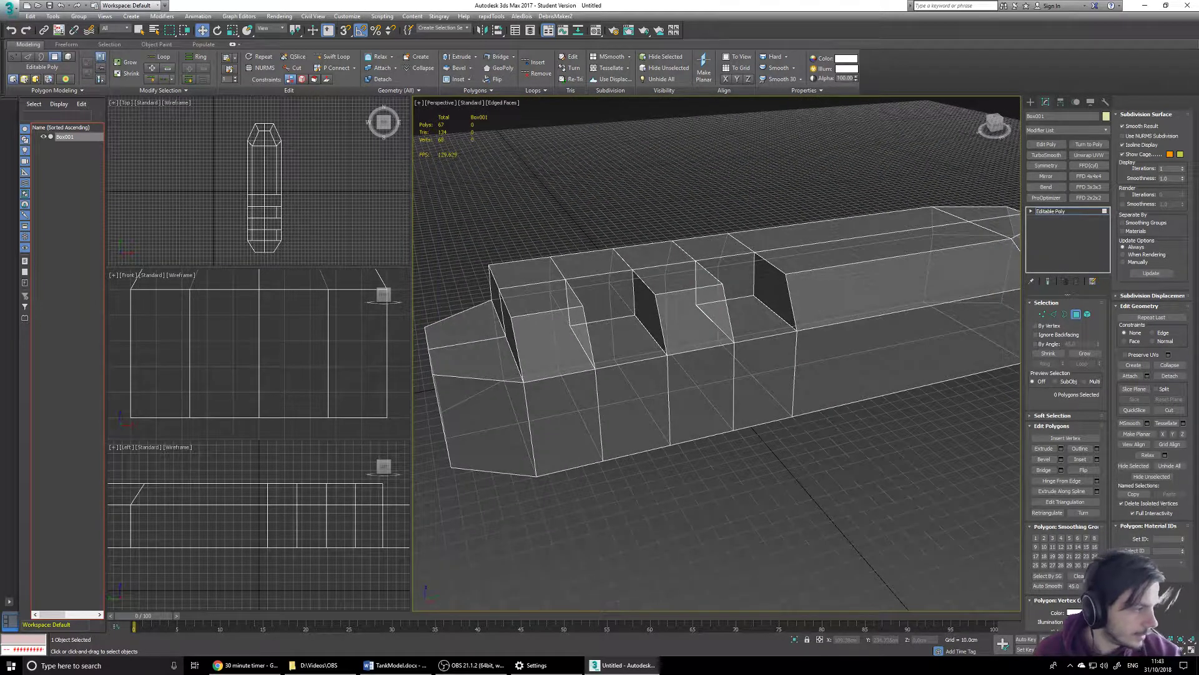
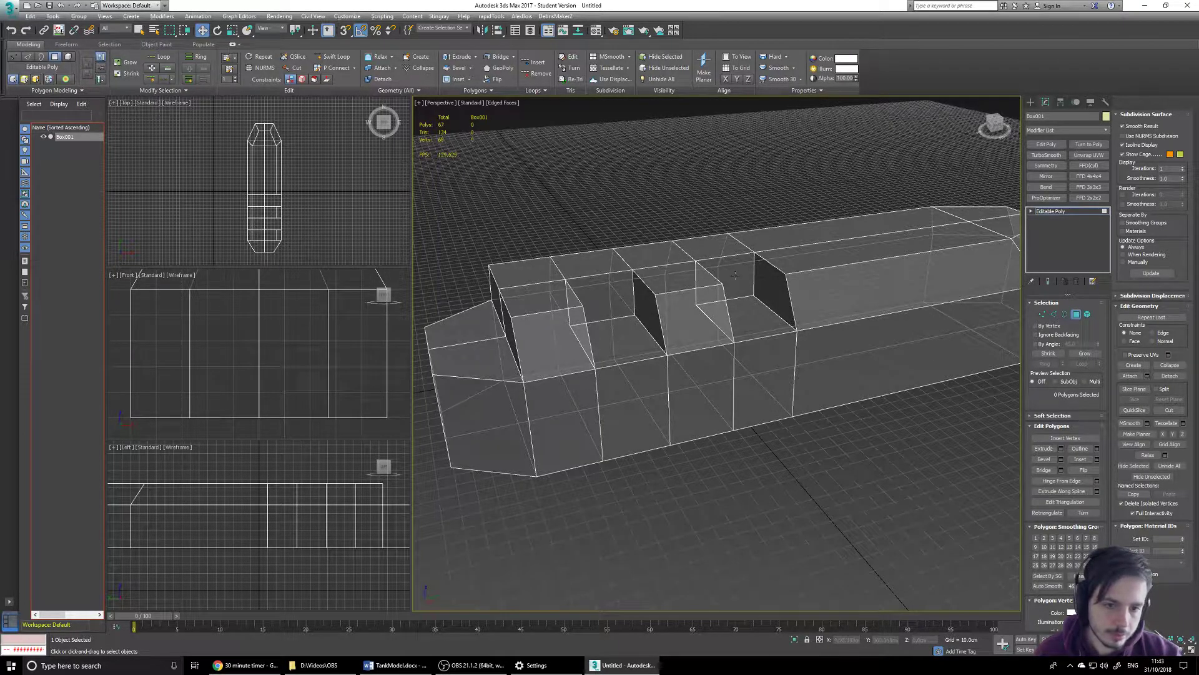
alt+middle_drag(736, 275, 713, 296)
click(730, 244)
key(alt+x)
alt+middle_drag(792, 297, 696, 294)
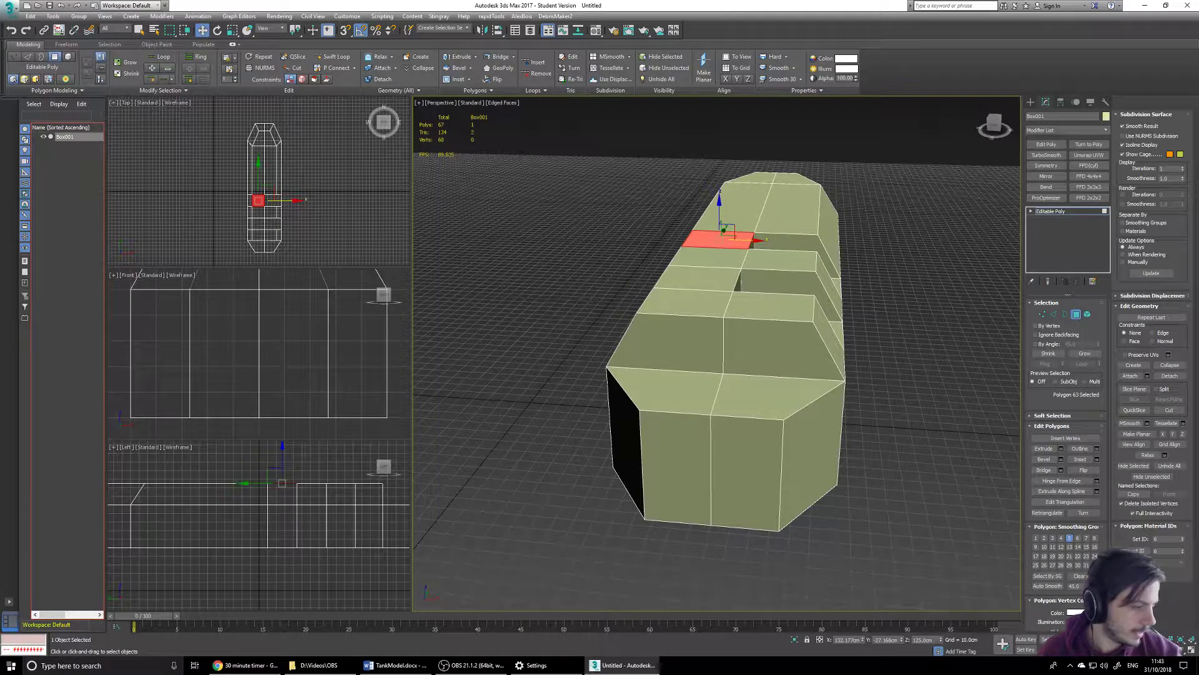
scroll(789, 351, down, 6)
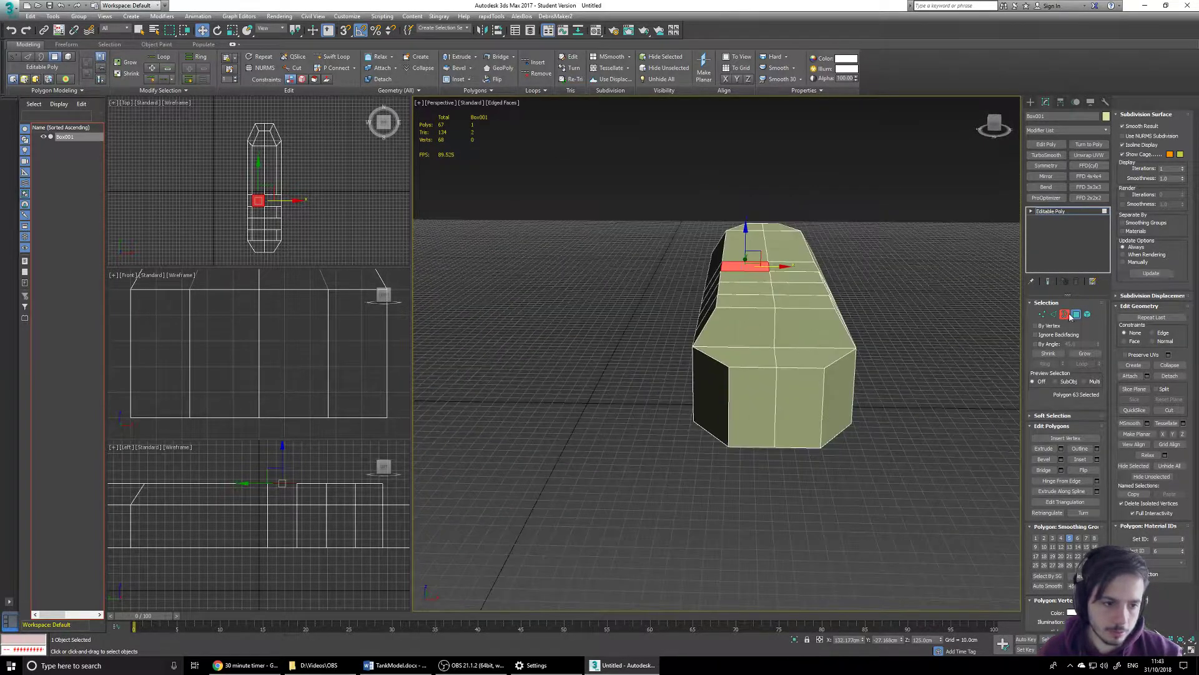
click(1043, 315)
alt+middle_drag(699, 351, 725, 348)
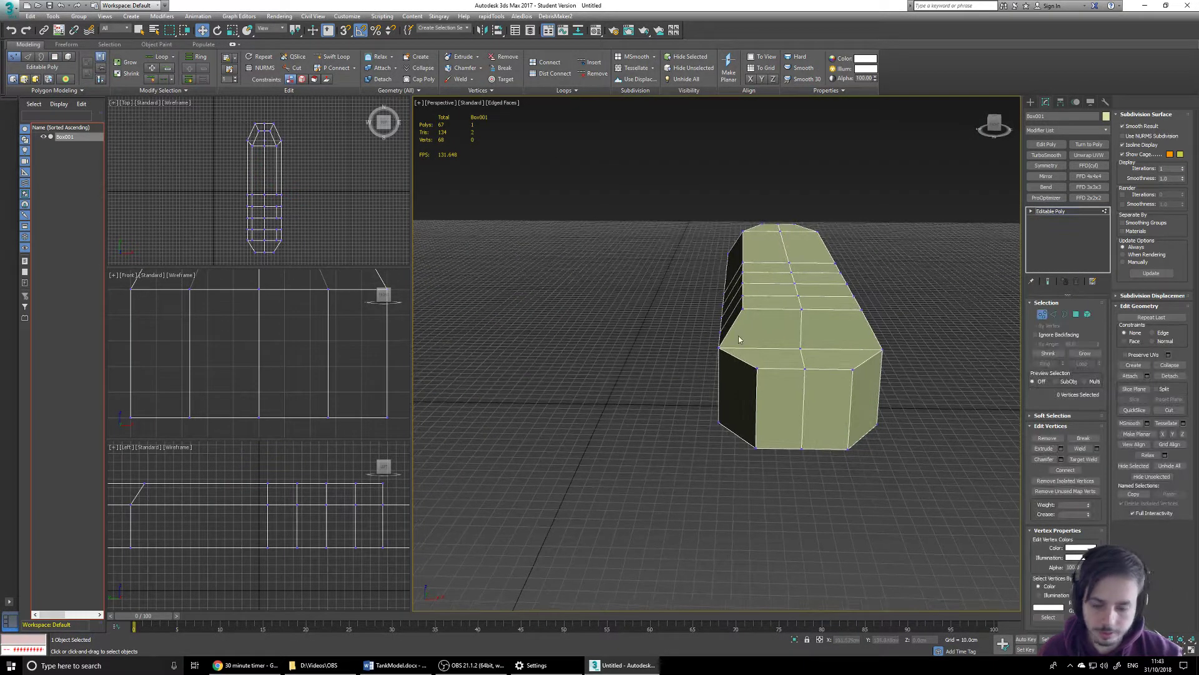
With see-through display on, select all vertices along the hull side opposite the notches and make them planar in X.
key(alt+x)
alt+middle_drag(701, 236, 689, 213)
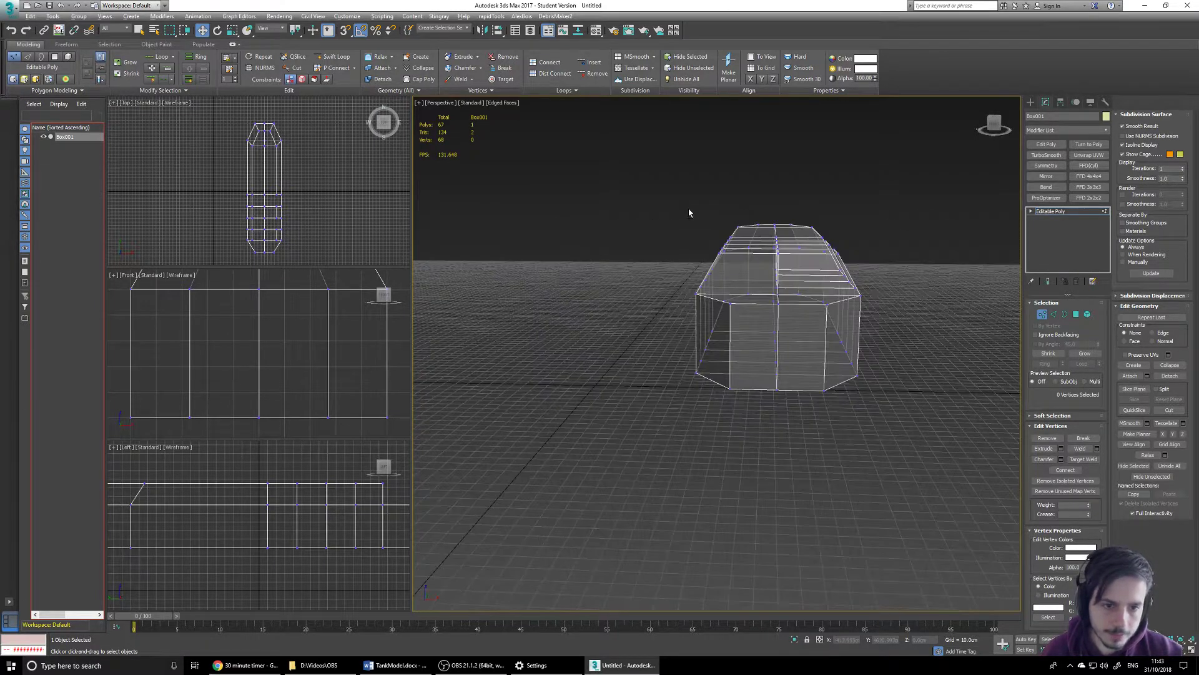
mouse_move(773, 423)
mouse_down()
mouse_move(756, 420)
mouse_move(768, 422)
mouse_up()
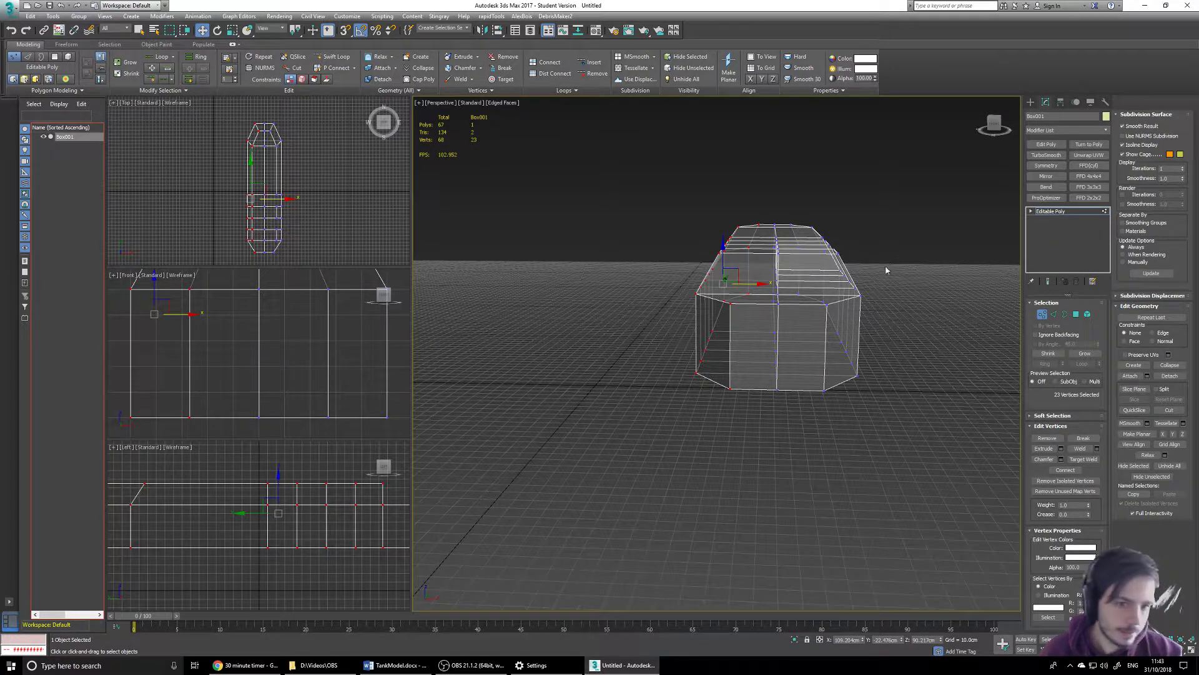
alt+middle_drag(951, 274, 795, 304)
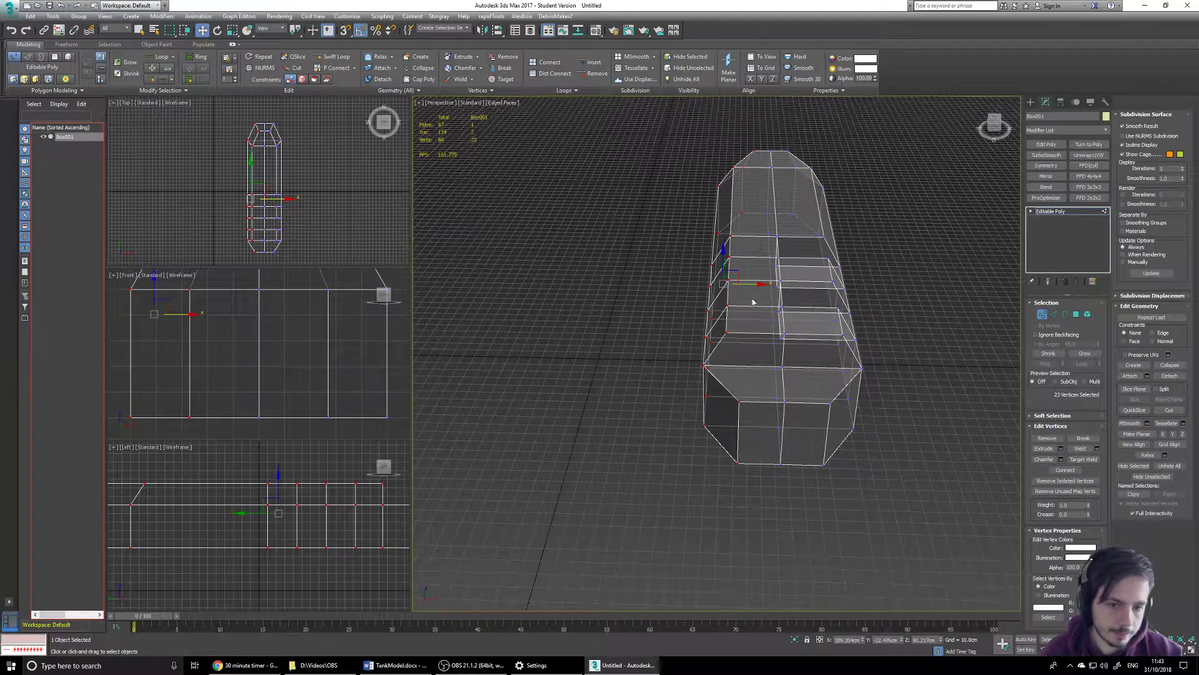
click(1163, 434)
alt+middle_drag(842, 277, 713, 306)
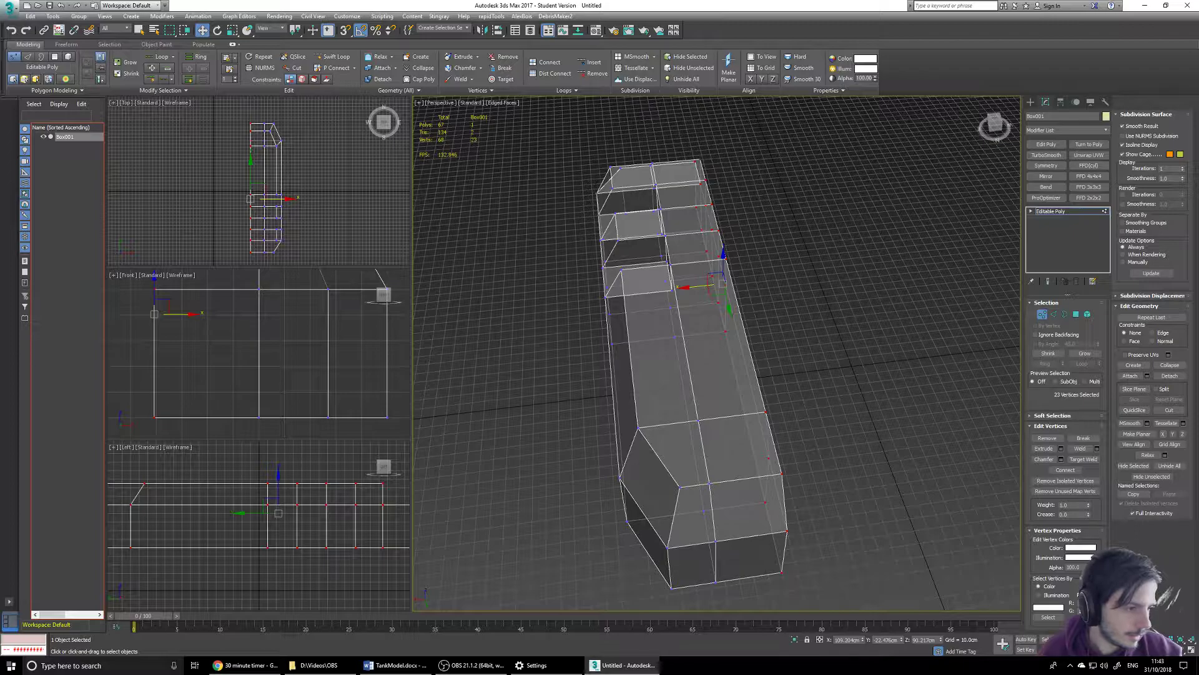
Set the X position of the flattened side's vertices to 125 cm.
alt+middle_drag(853, 477, 850, 475)
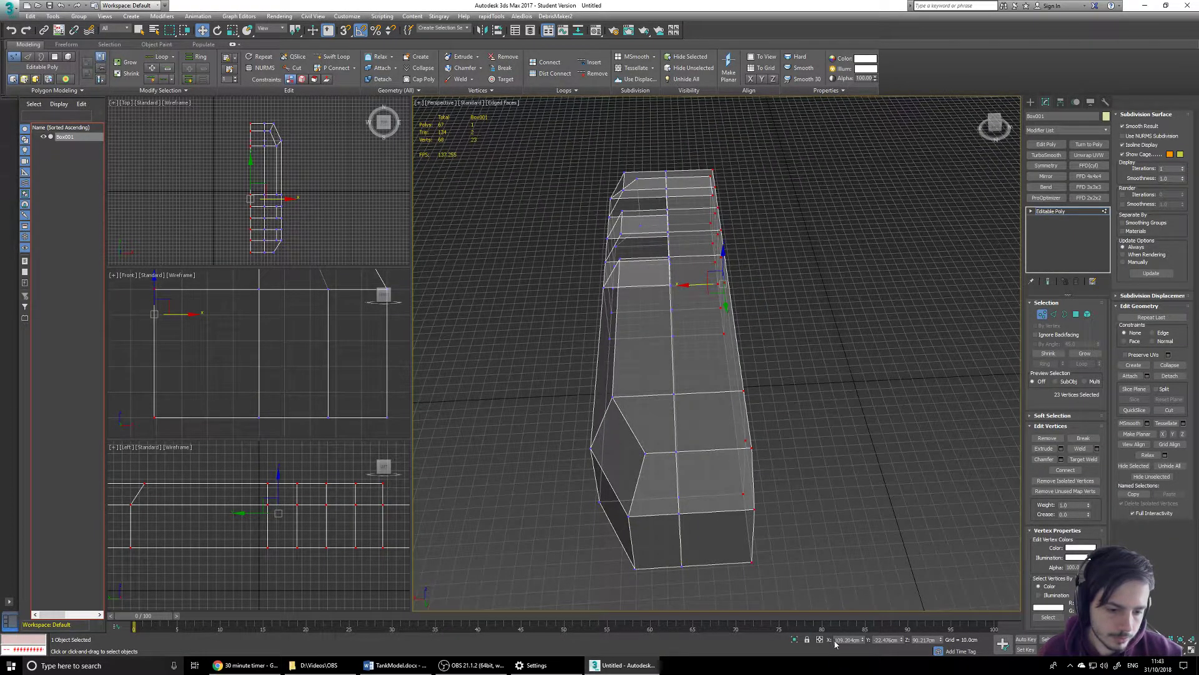
double_click(841, 640)
text(12)
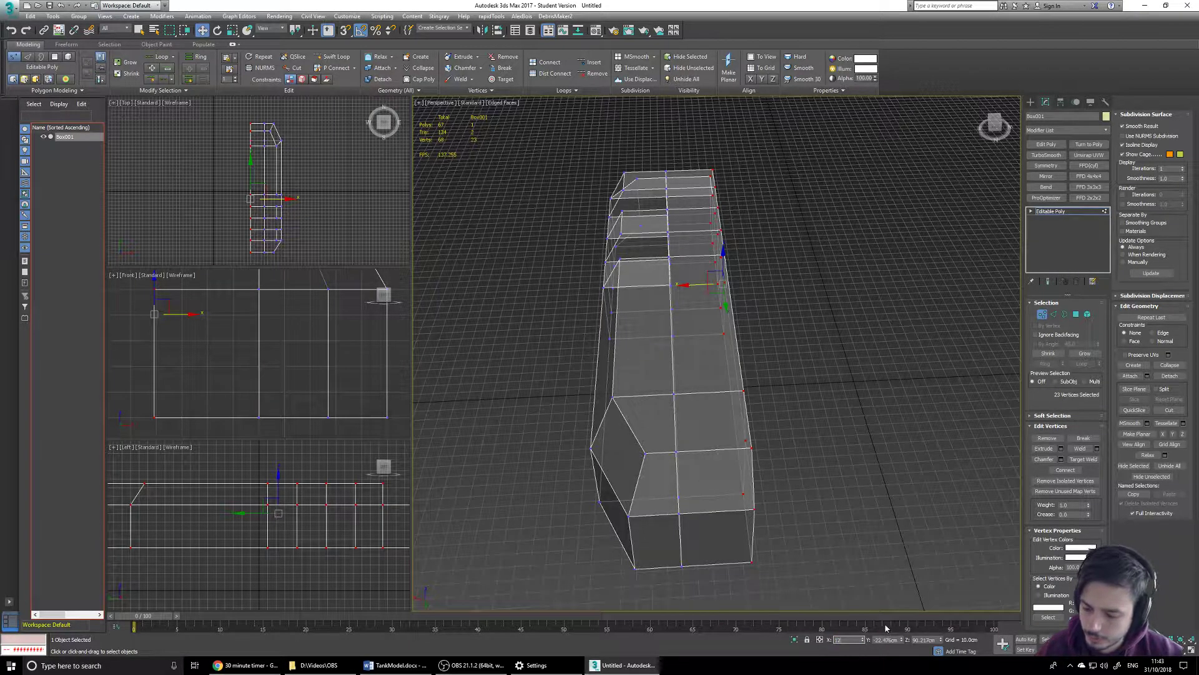
text(5)
key(Return)
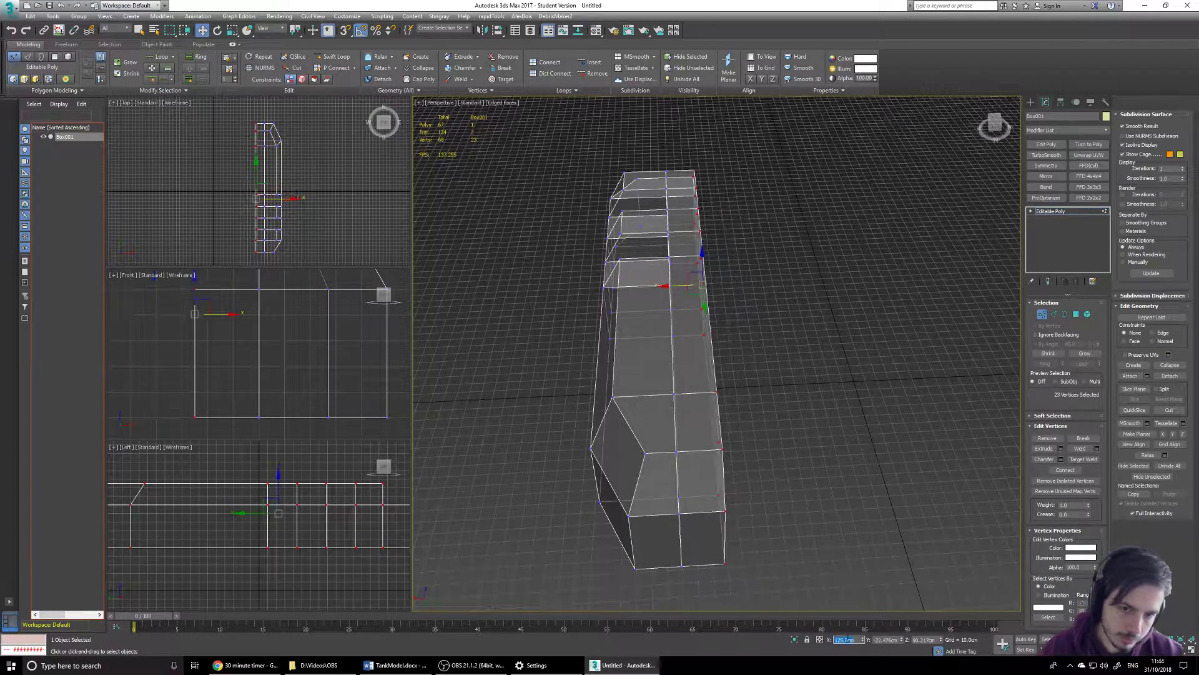
Try to shift the inner wall polygons of both notches along X towards the notch openings, and undo the move.
alt+middle_drag(798, 356, 964, 345)
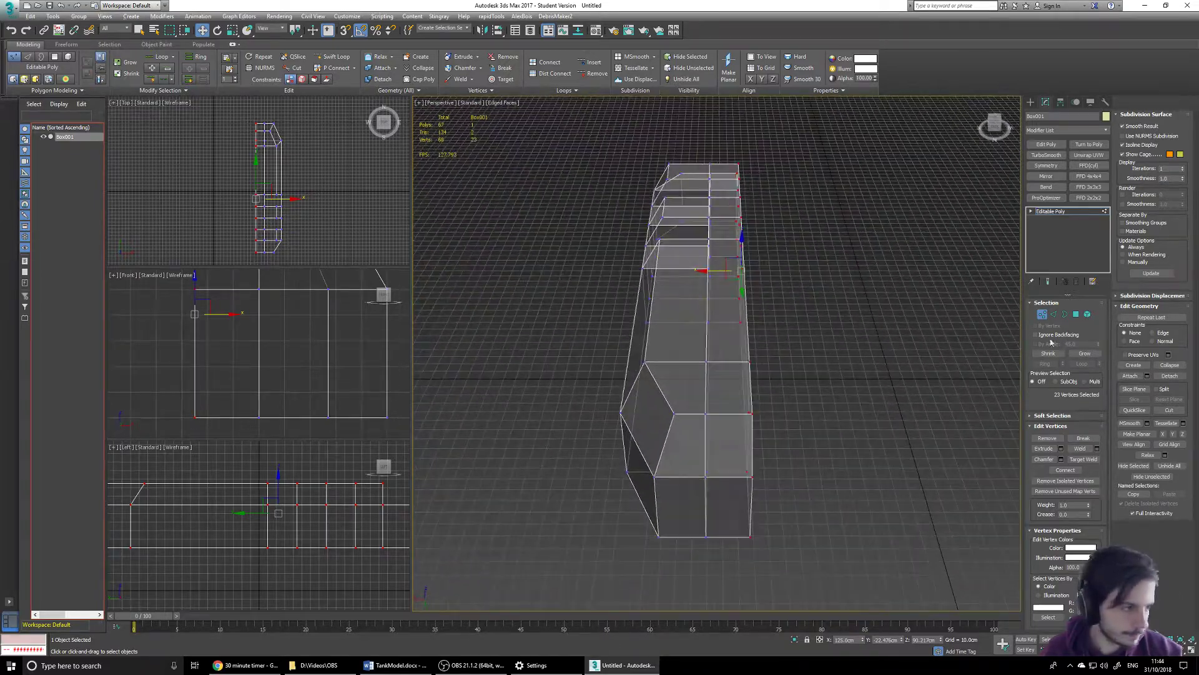
alt+middle_drag(1010, 277, 943, 278)
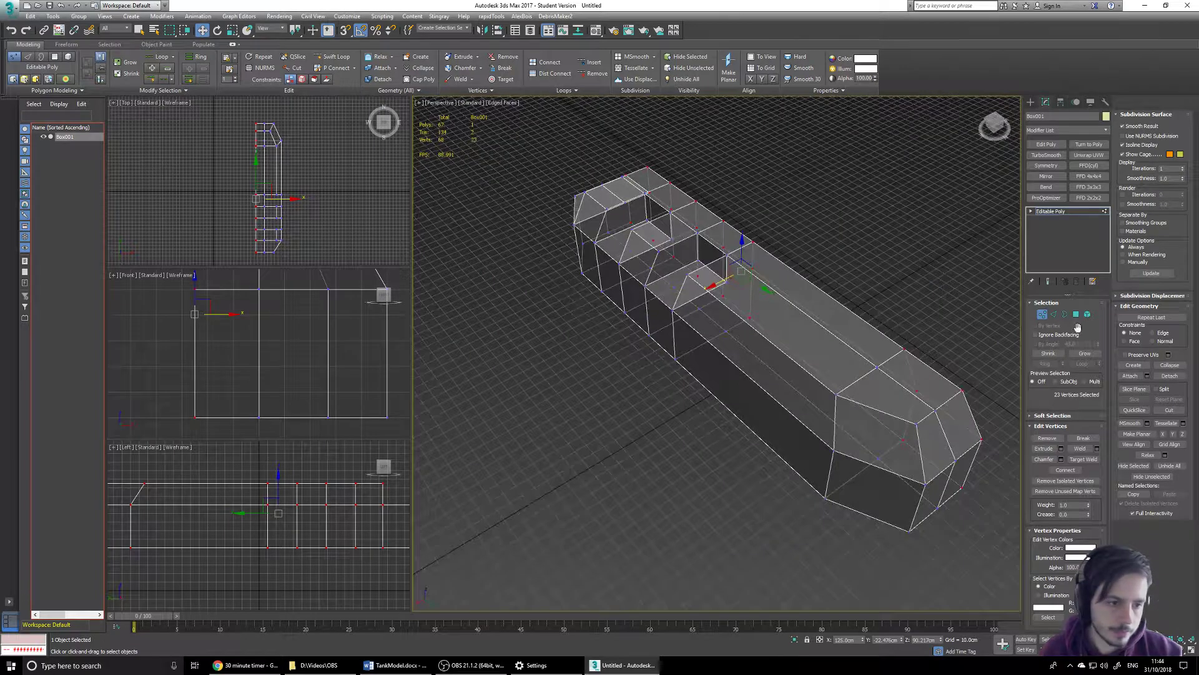
key(4)
click(712, 259)
ctrl+click(657, 216)
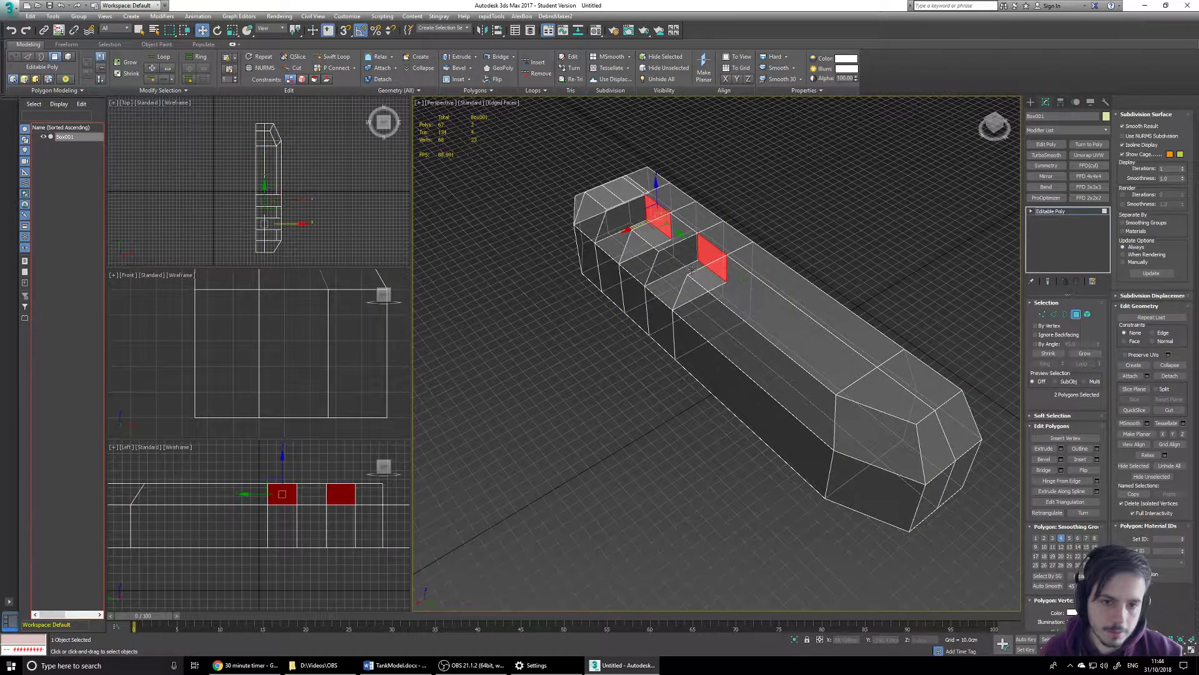
alt+middle_drag(692, 269, 660, 293)
drag(626, 213, 616, 211)
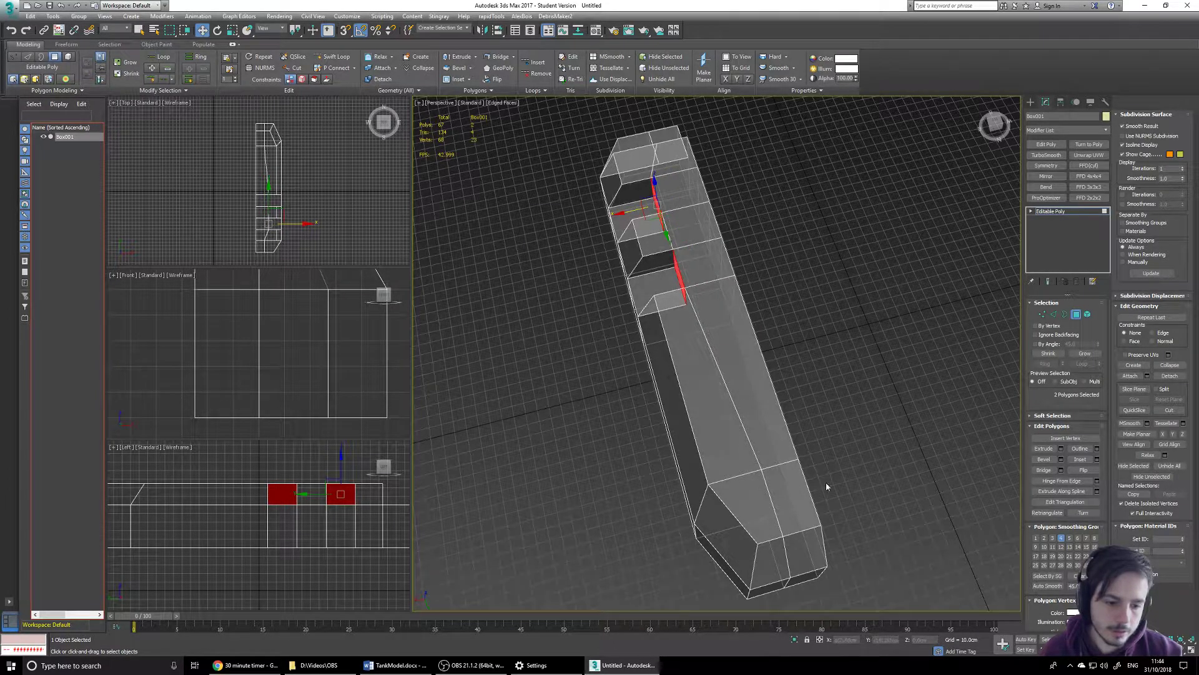
key(ctrl+z)
Select the inner wall polygons of both notches, convert the selection to vertices and set their X position to 160 cm.
click(696, 275)
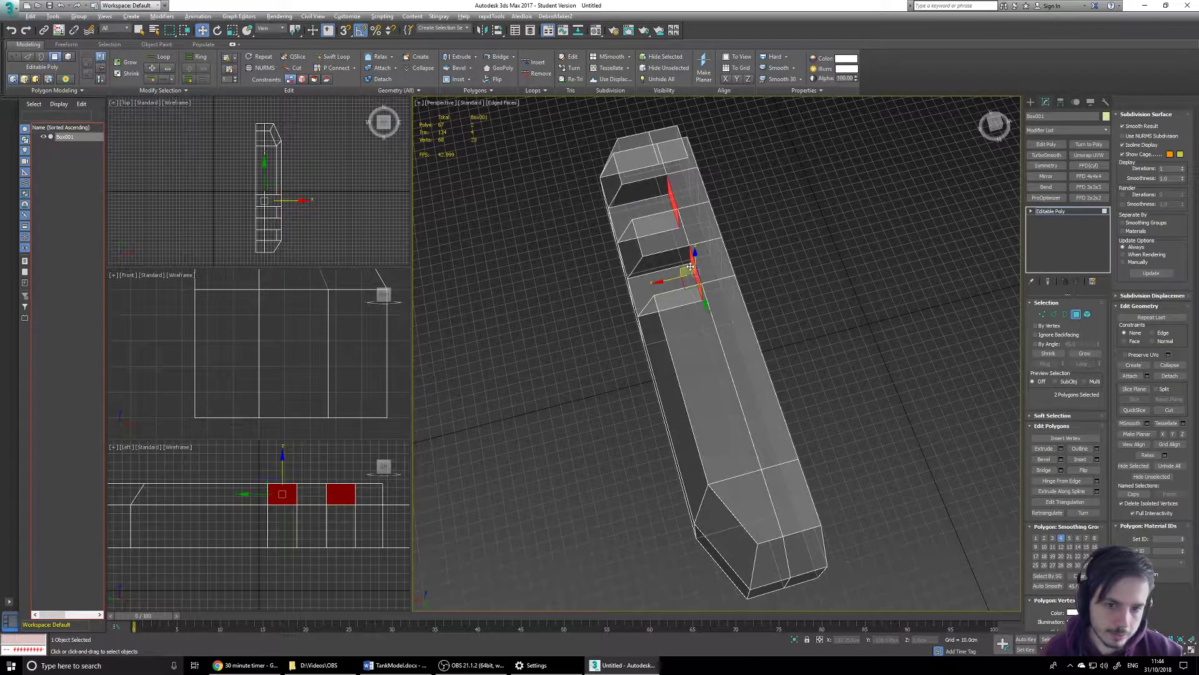
alt+middle_drag(690, 267, 713, 256)
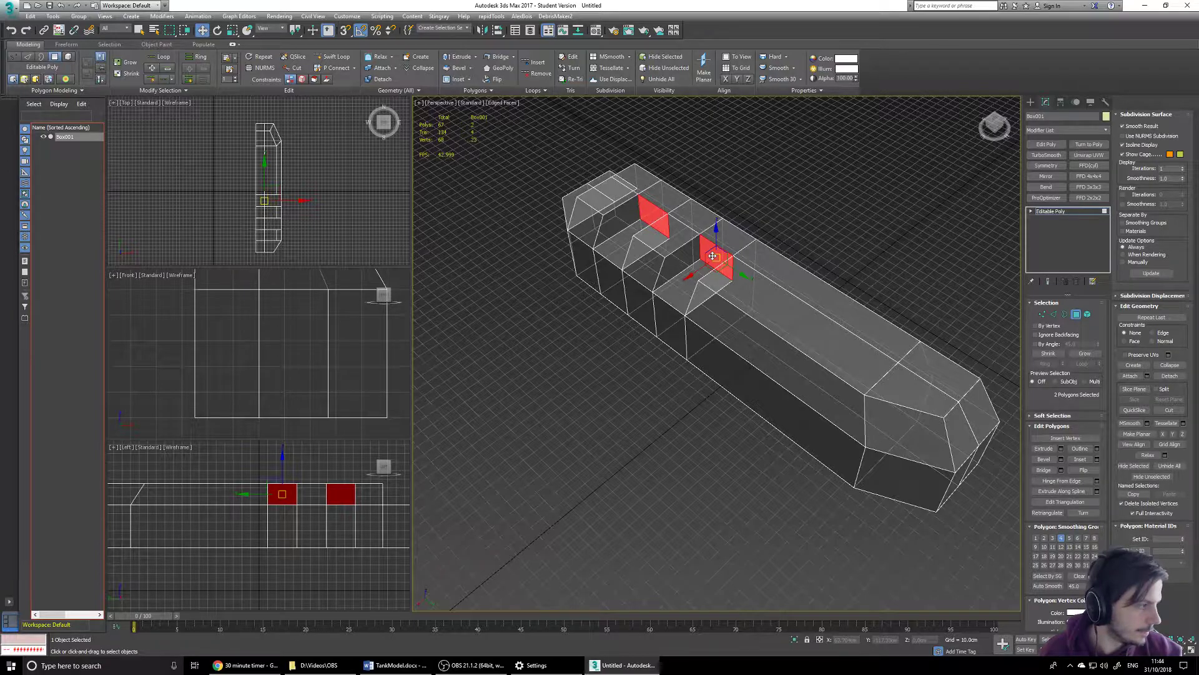
click(713, 257)
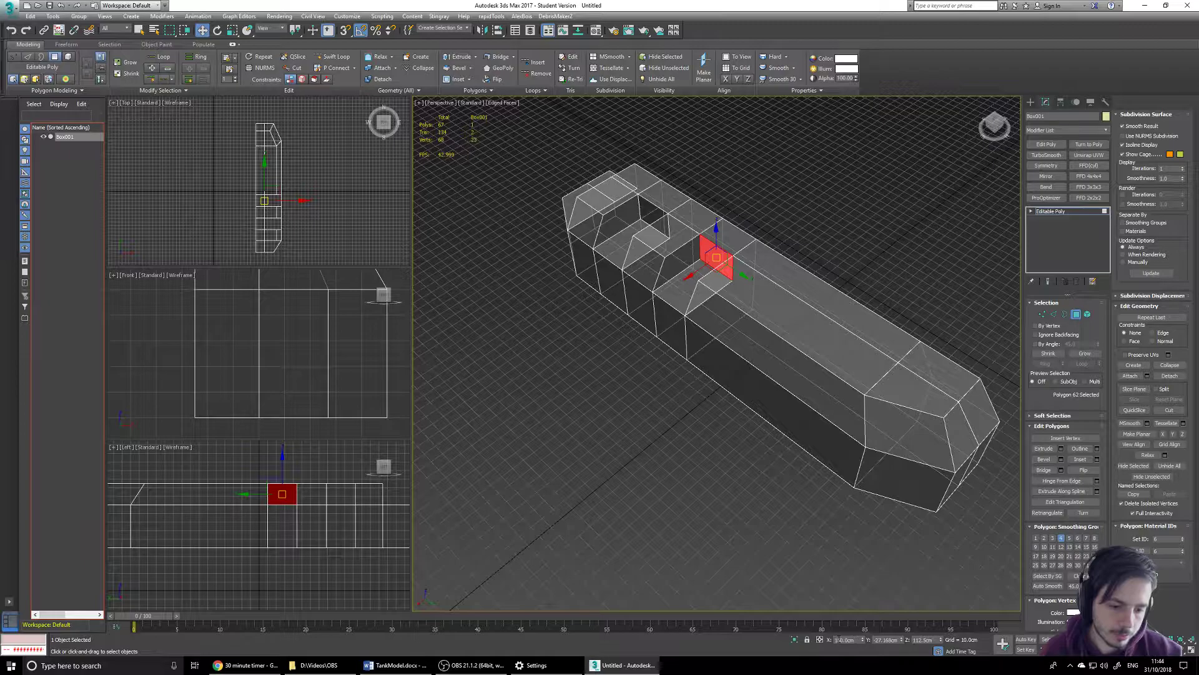
ctrl+click(653, 216)
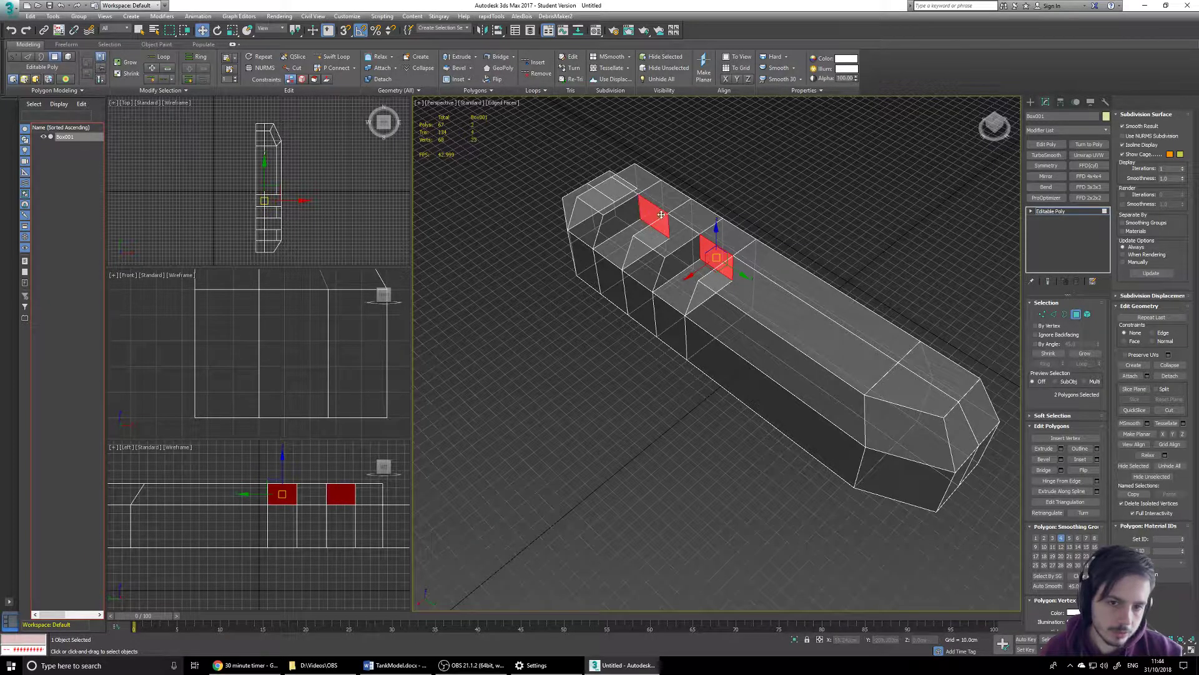
ctrl+click(1042, 316)
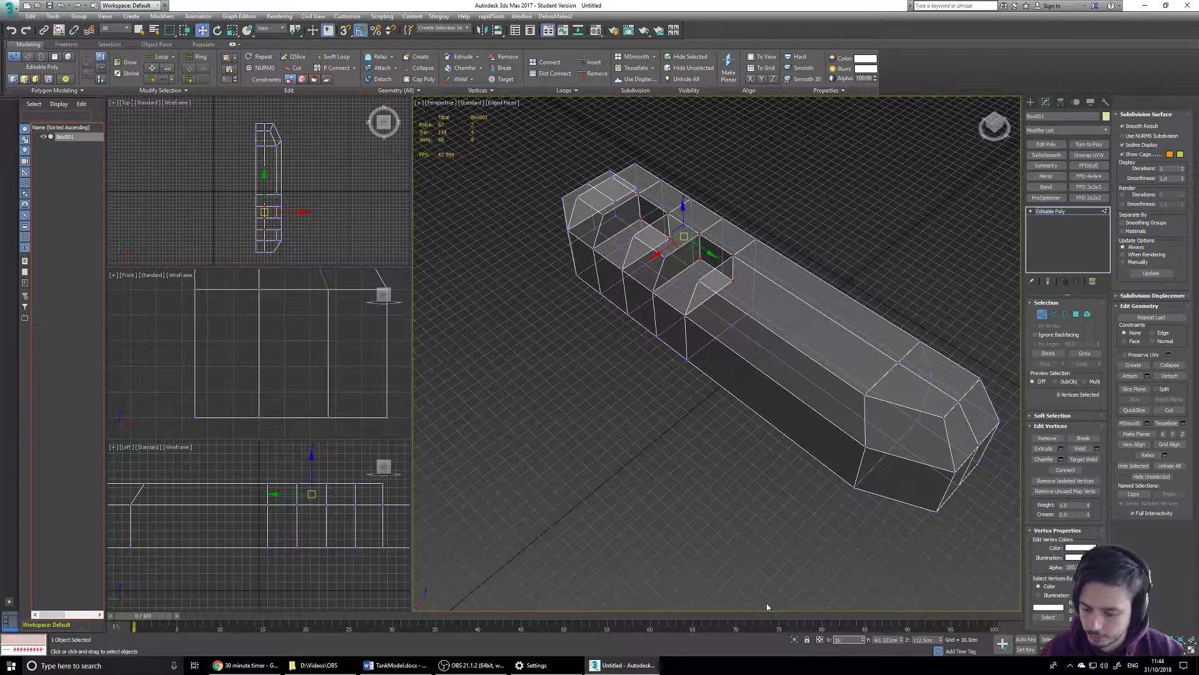
click(736, 423)
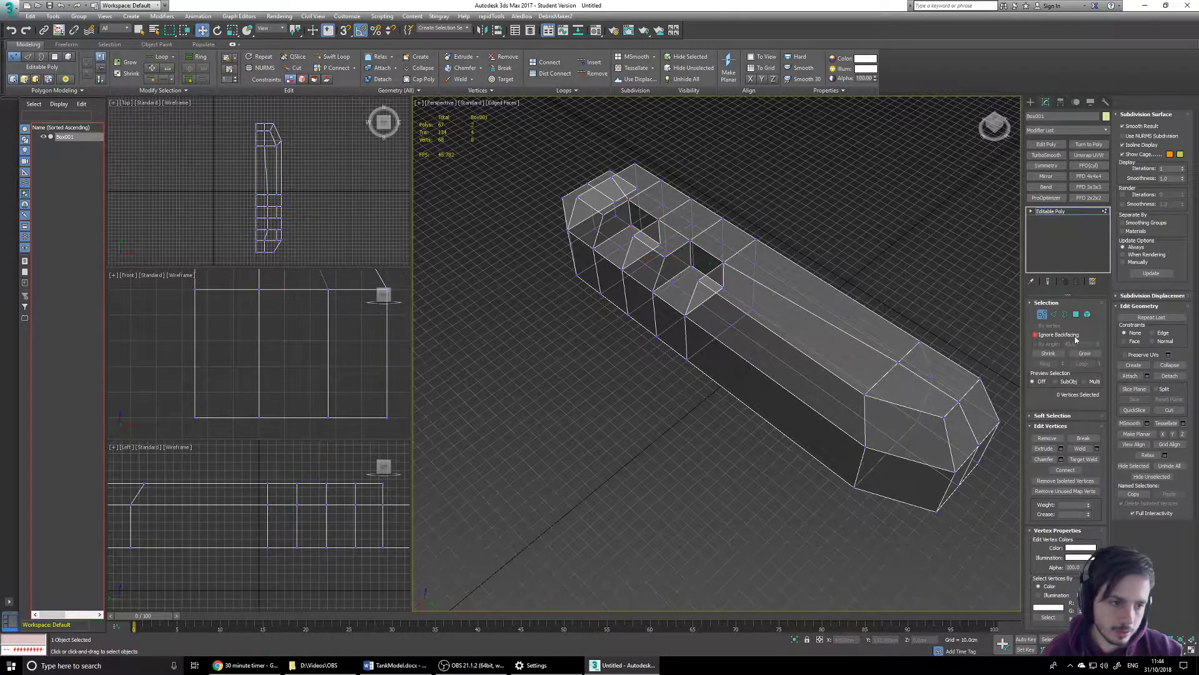
Try an X position of 150 cm for the notch inner wall polygon beside the long section, and set it back to 160 cm.
click(1076, 314)
click(706, 266)
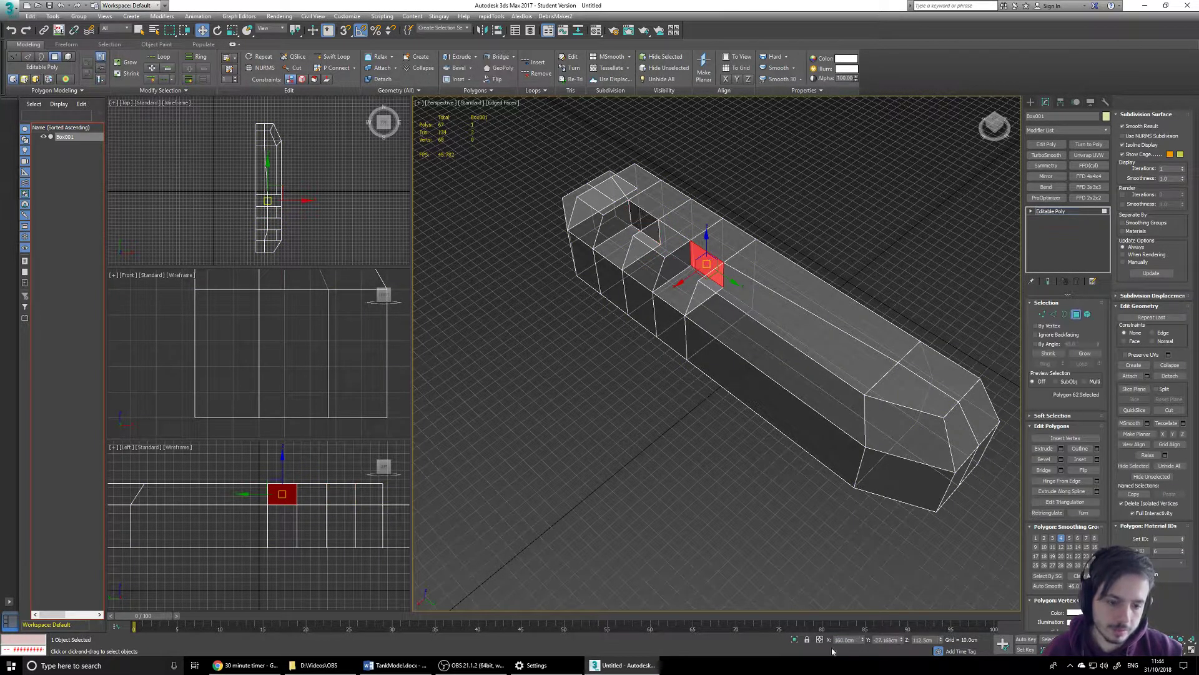
click(844, 639)
text(150)
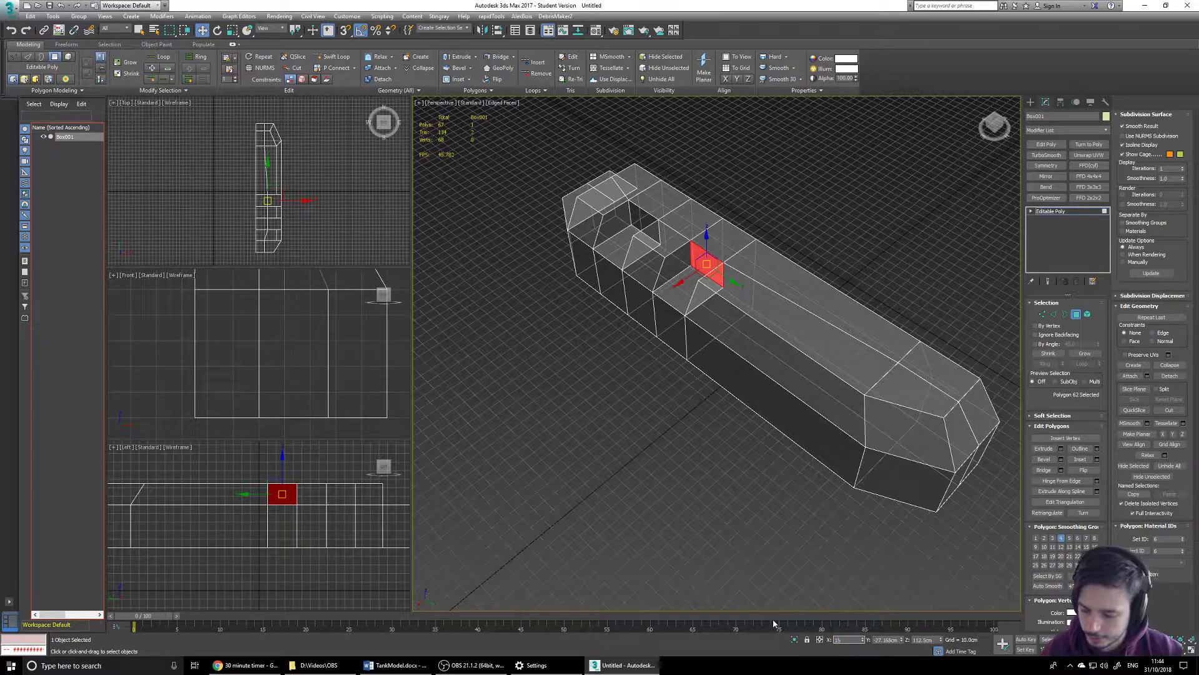
key(Return)
text(1)
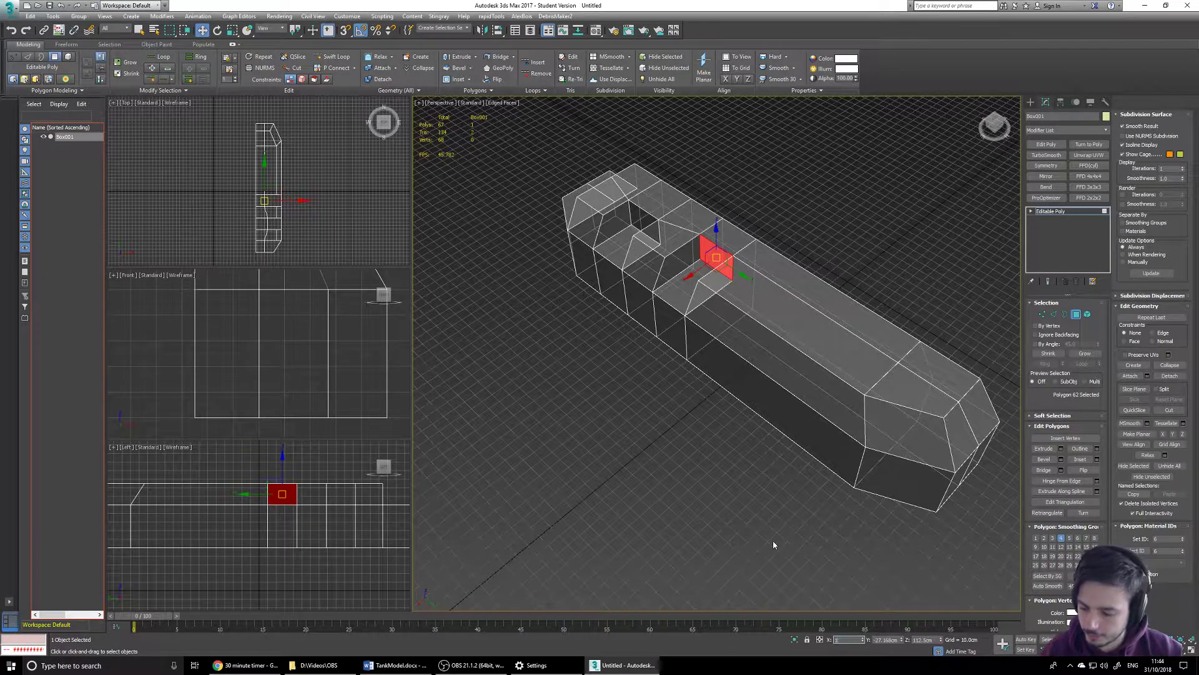
text(60)
key(Return)
click(709, 400)
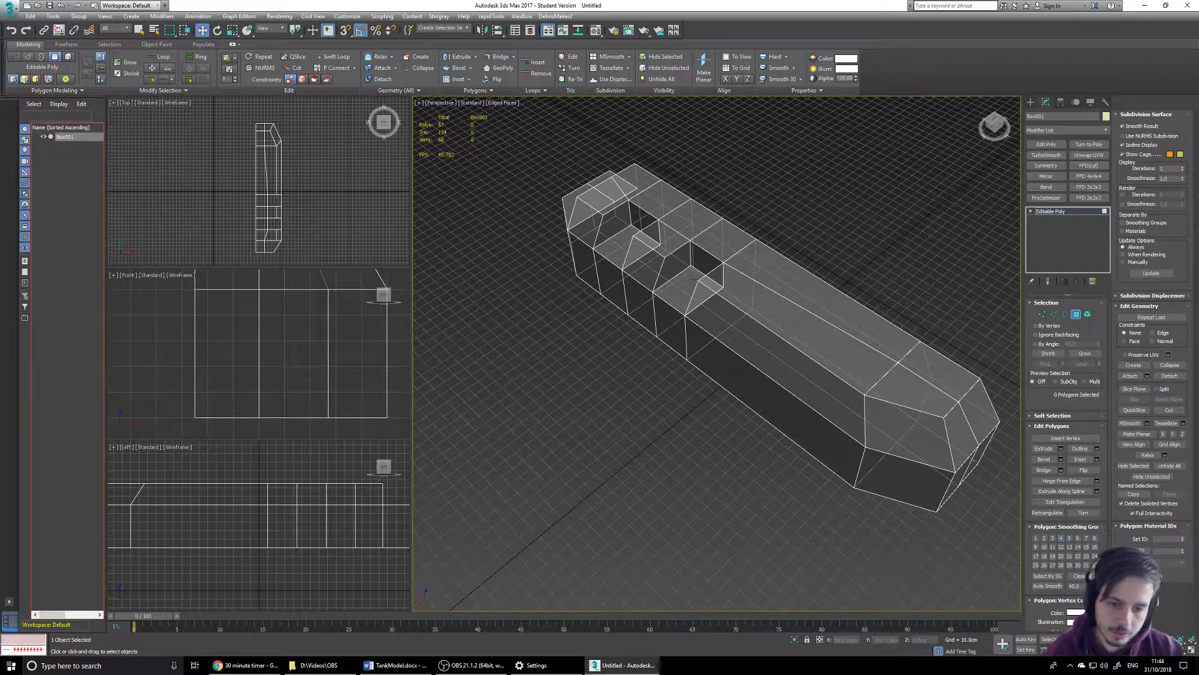
Connect the ring of lengthwise edges around the long section with 2 segments, pinch -10 and slide 55.
alt+middle_drag(690, 269, 612, 312)
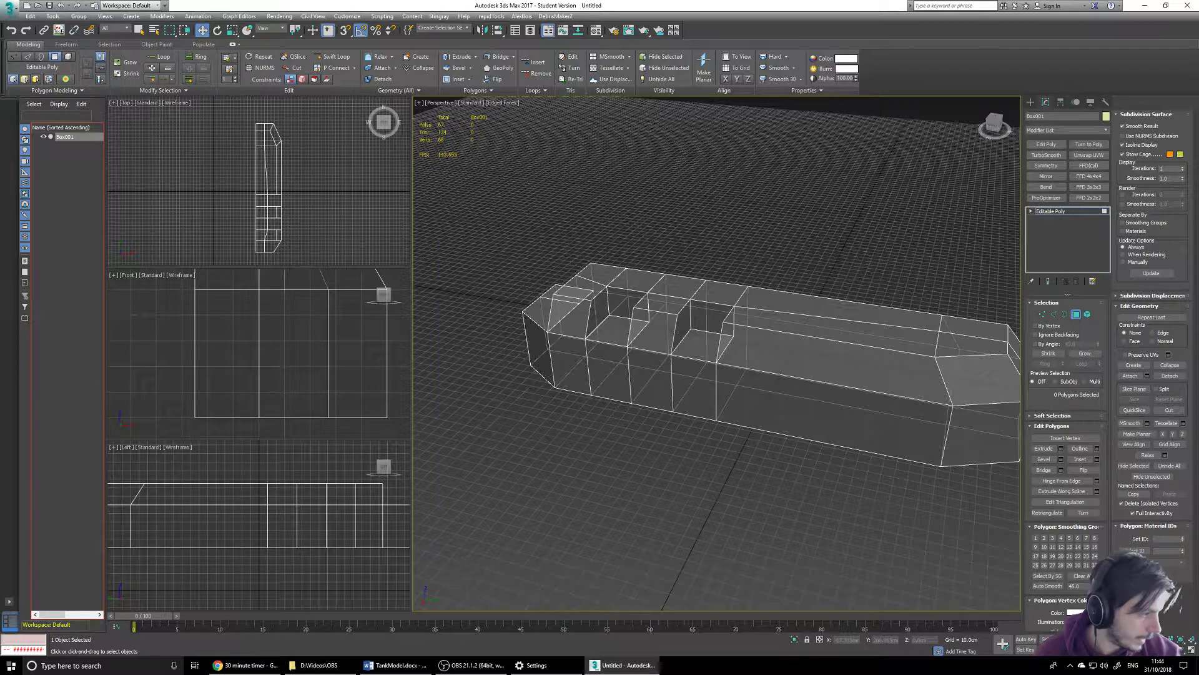
click(1054, 314)
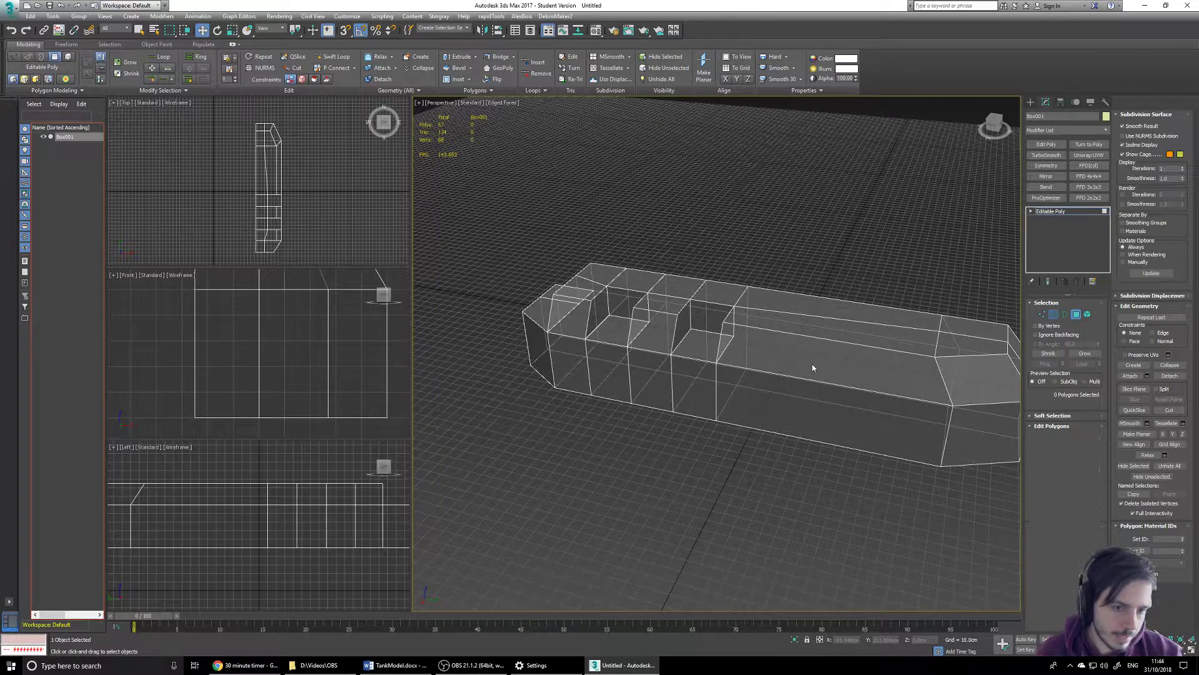
click(845, 344)
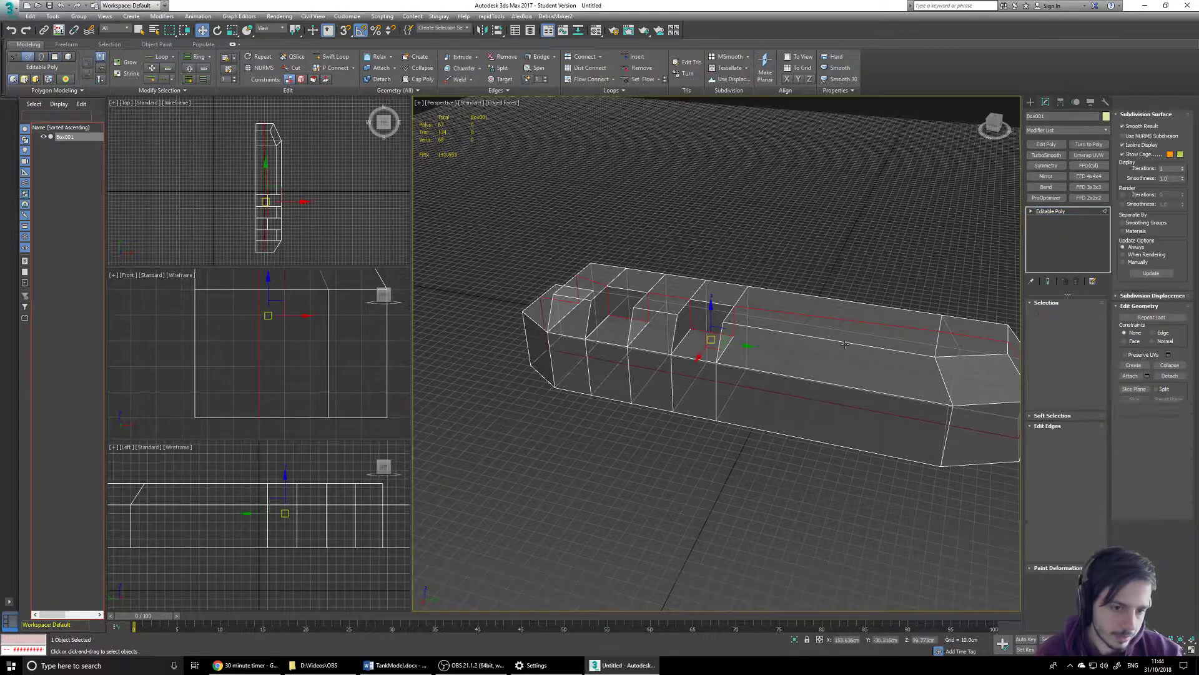
click(195, 56)
alt+middle_drag(848, 273, 742, 203)
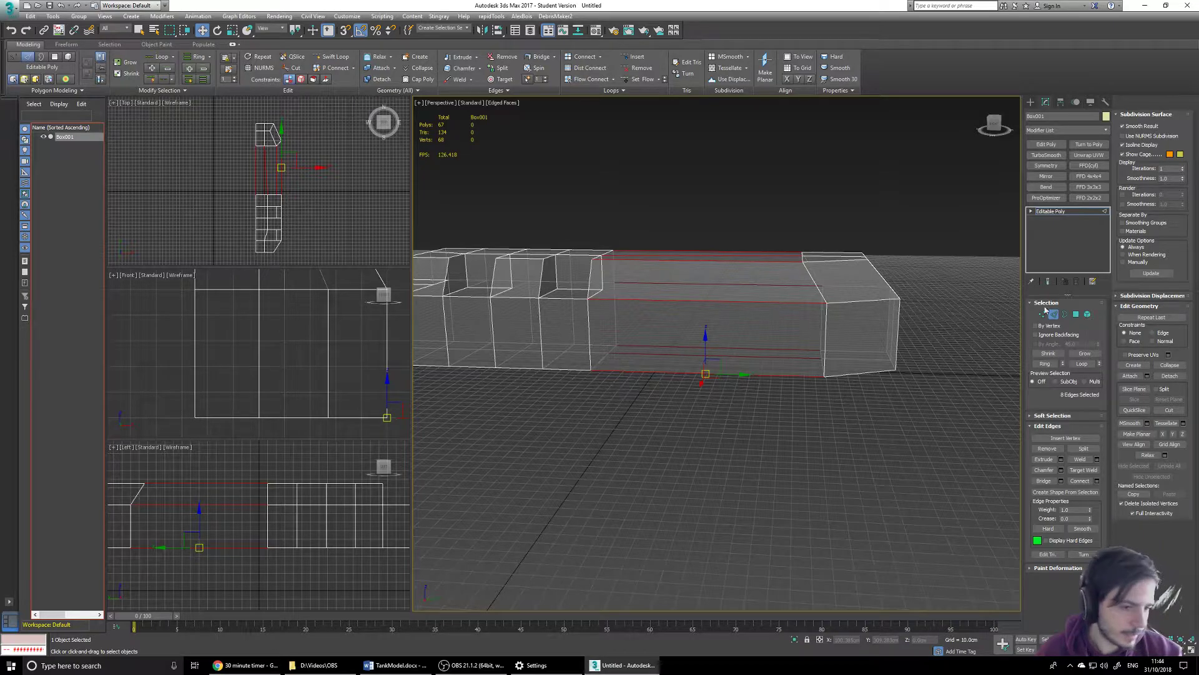
click(1097, 481)
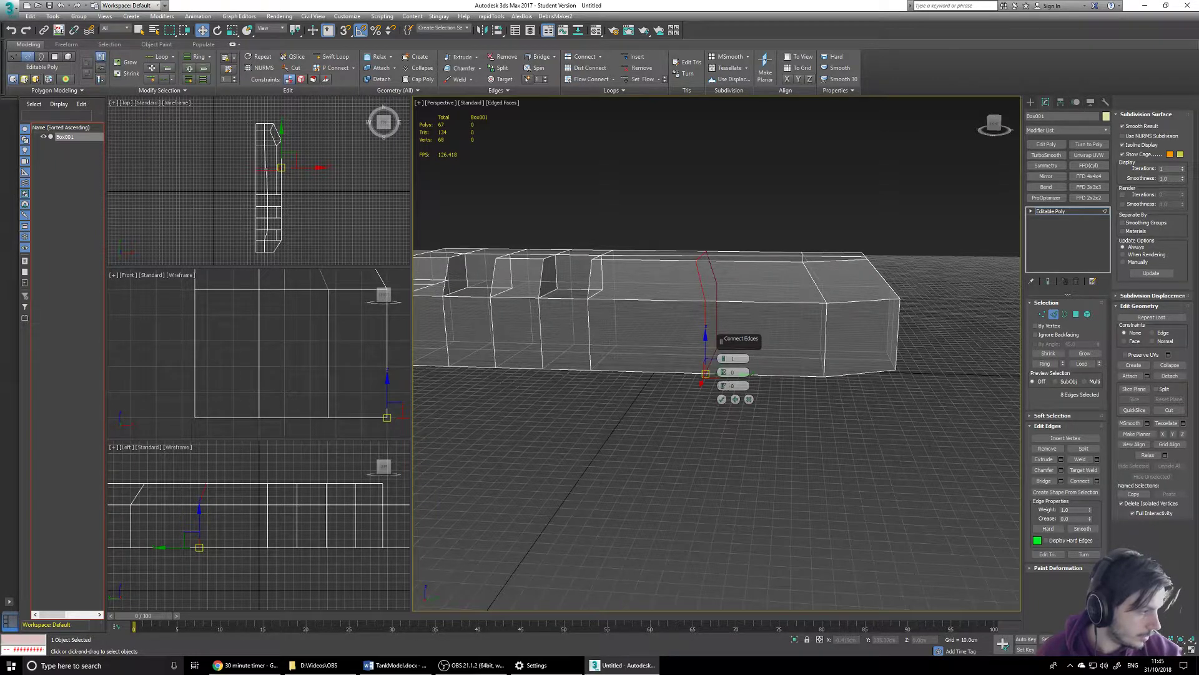
double_click(733, 359)
text(2)
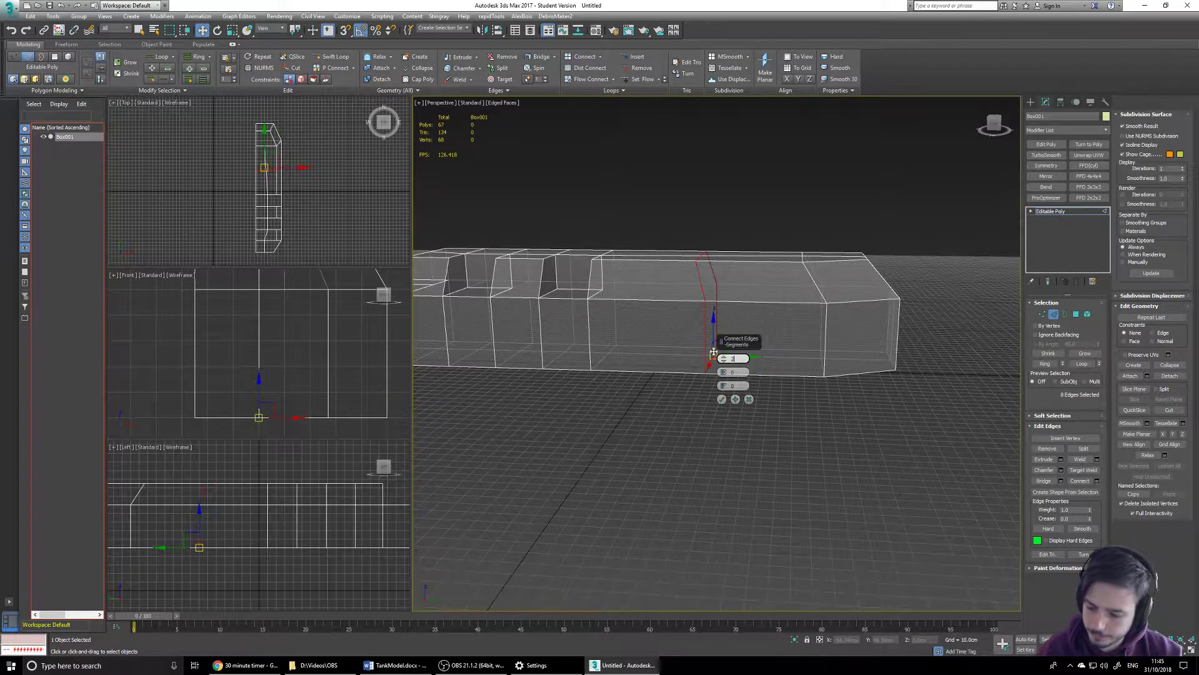
key(Tab)
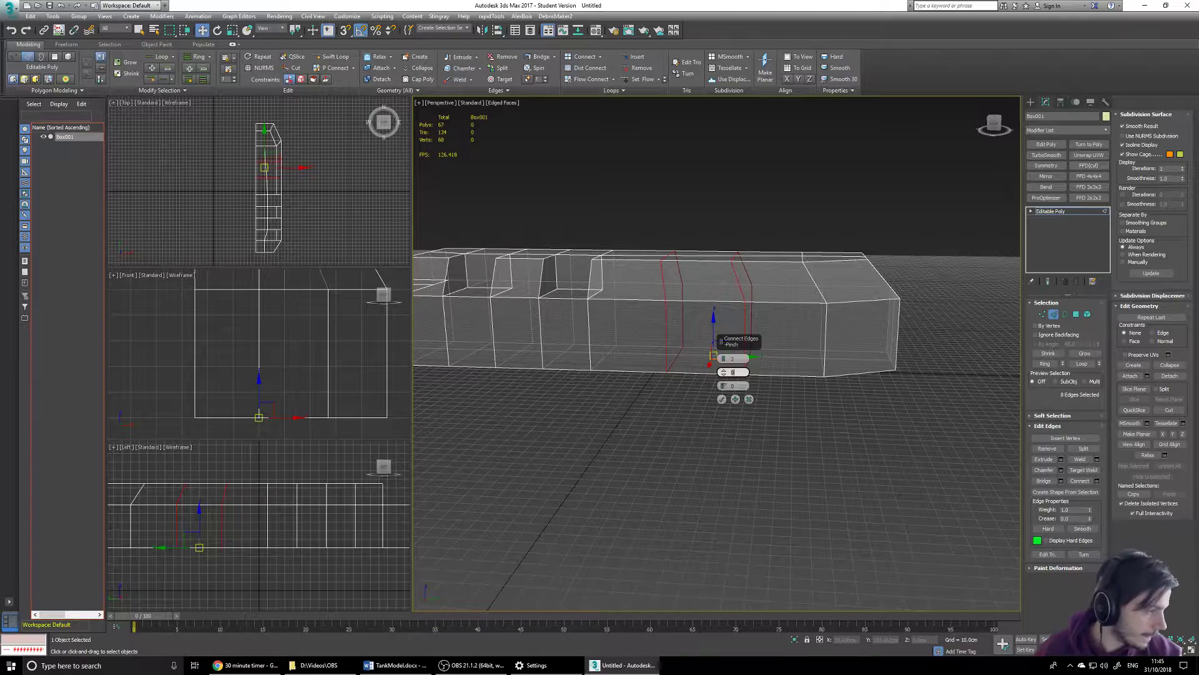
text(3)
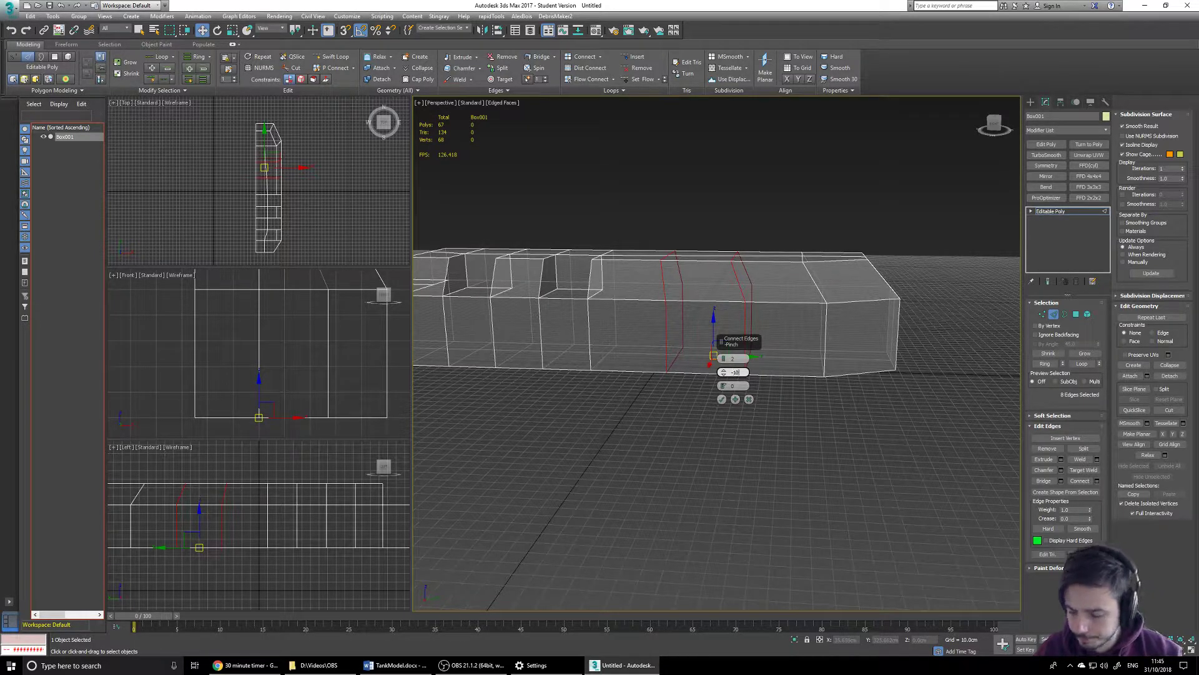
key(Tab)
text(55)
key(Tab)
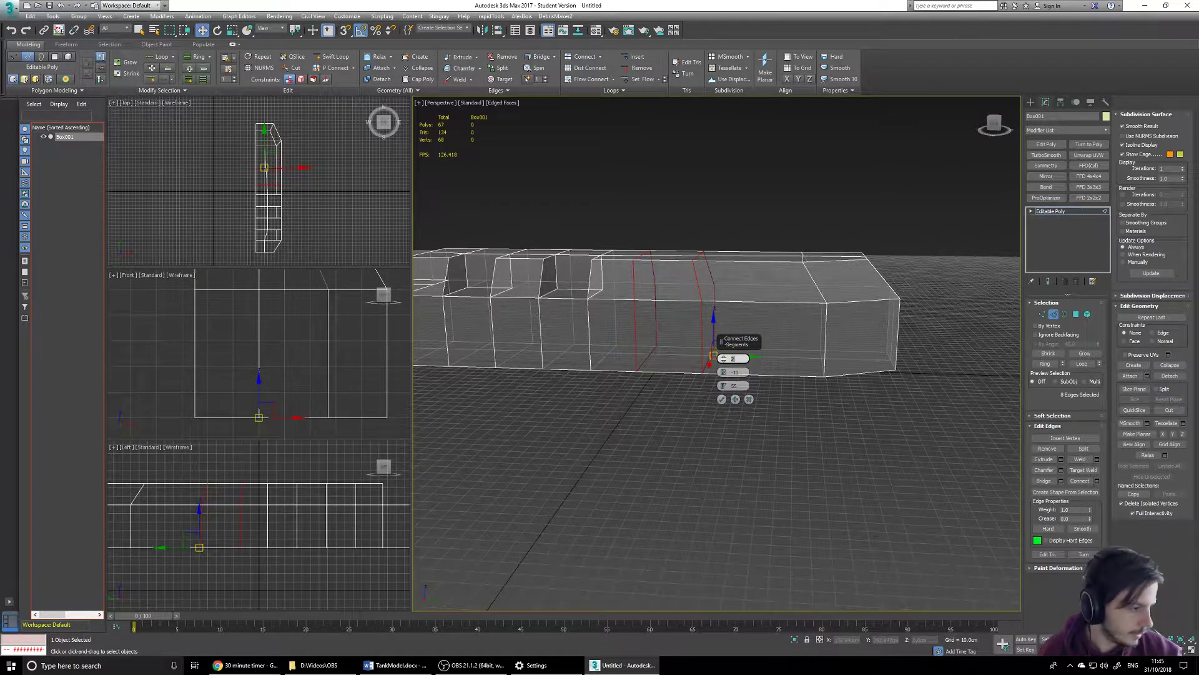
click(722, 400)
Try to make both new edge loops on the long section planar together in Y, and undo it.
alt+middle_drag(805, 374, 924, 384)
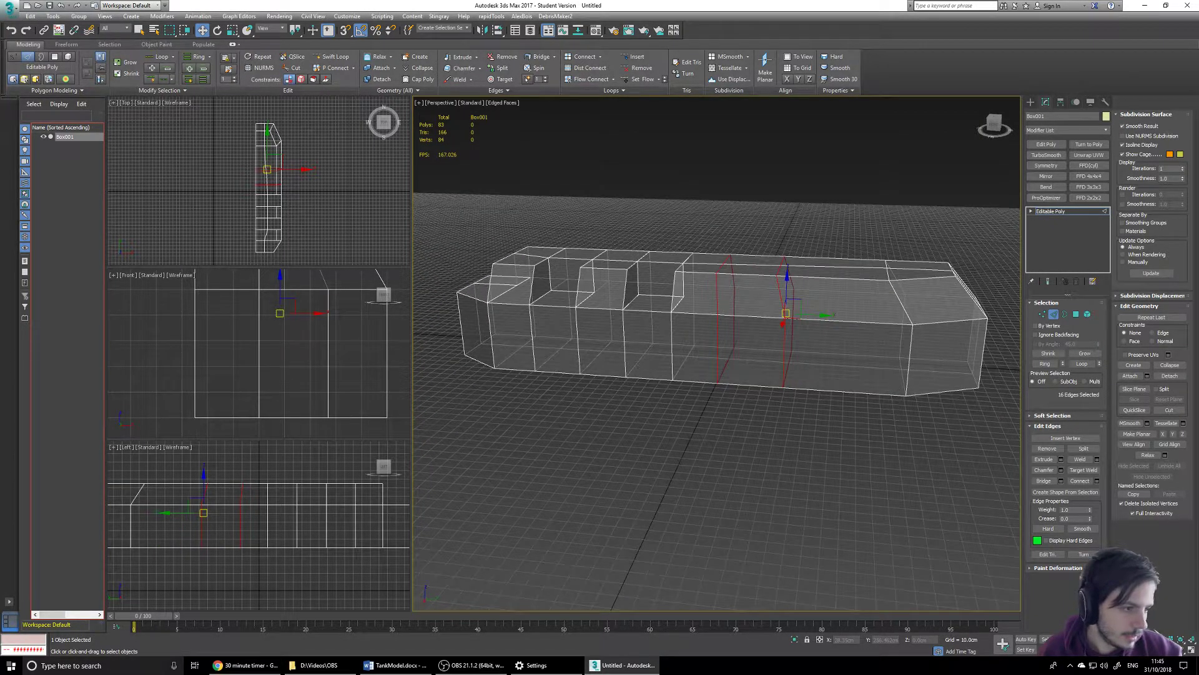
click(786, 375)
double_click(782, 353)
ctrl+double_click(719, 333)
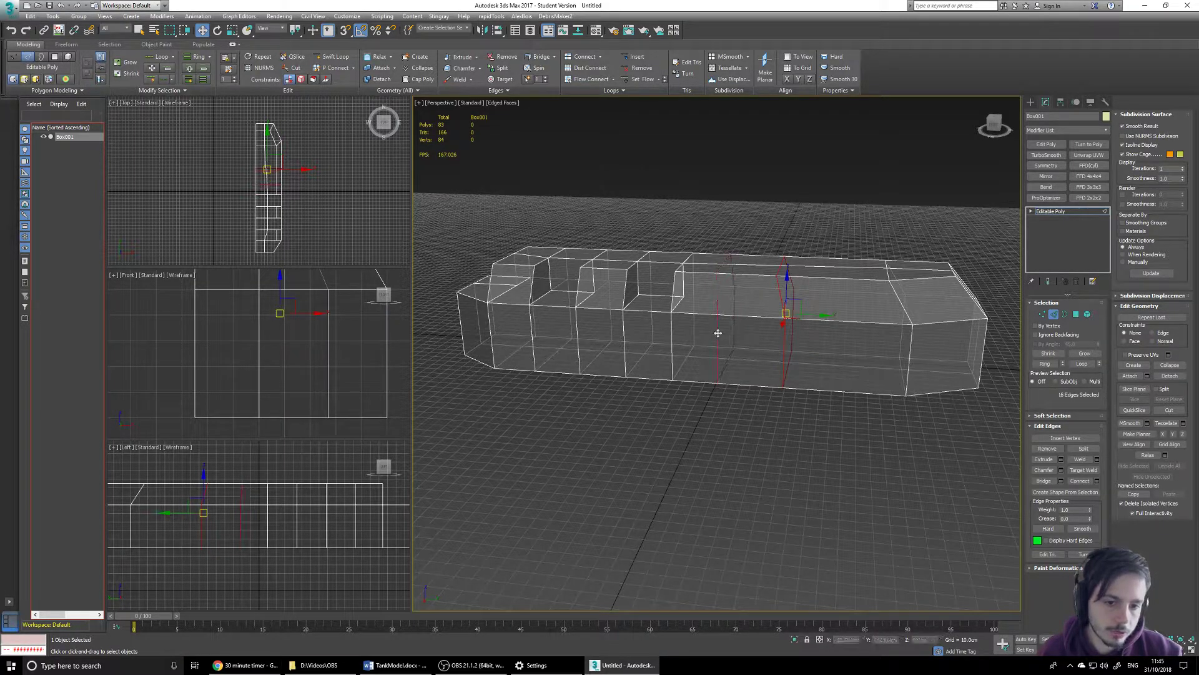
click(1173, 435)
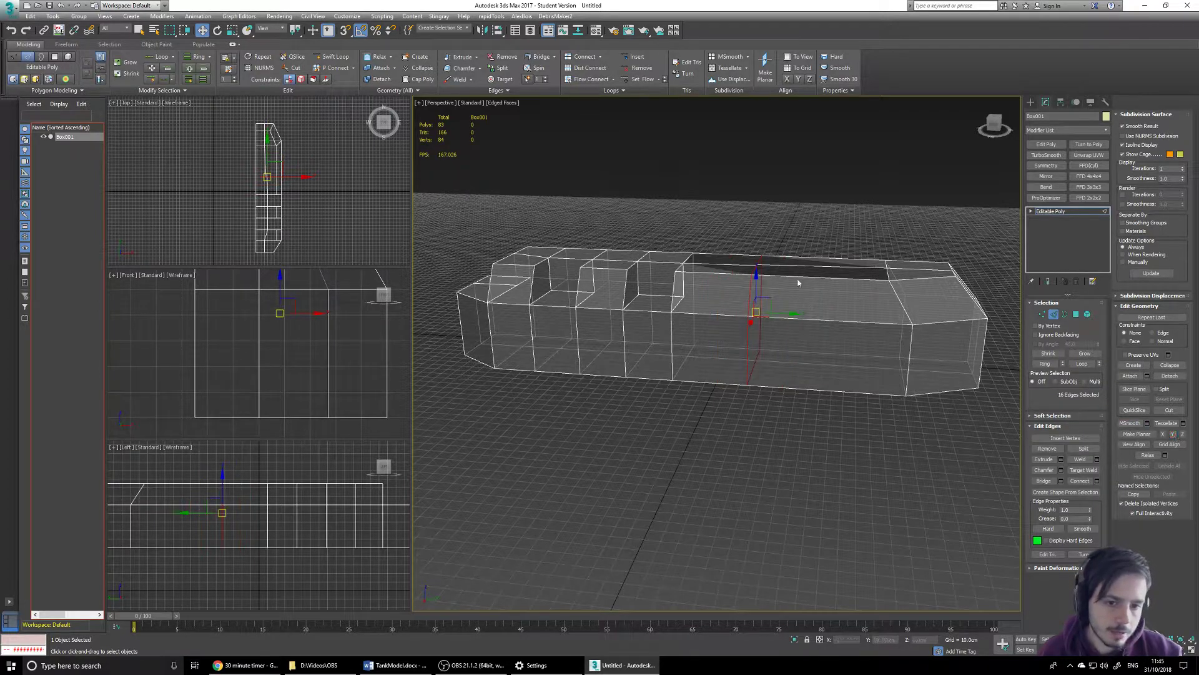
alt+middle_drag(810, 314, 809, 342)
key(ctrl+z)
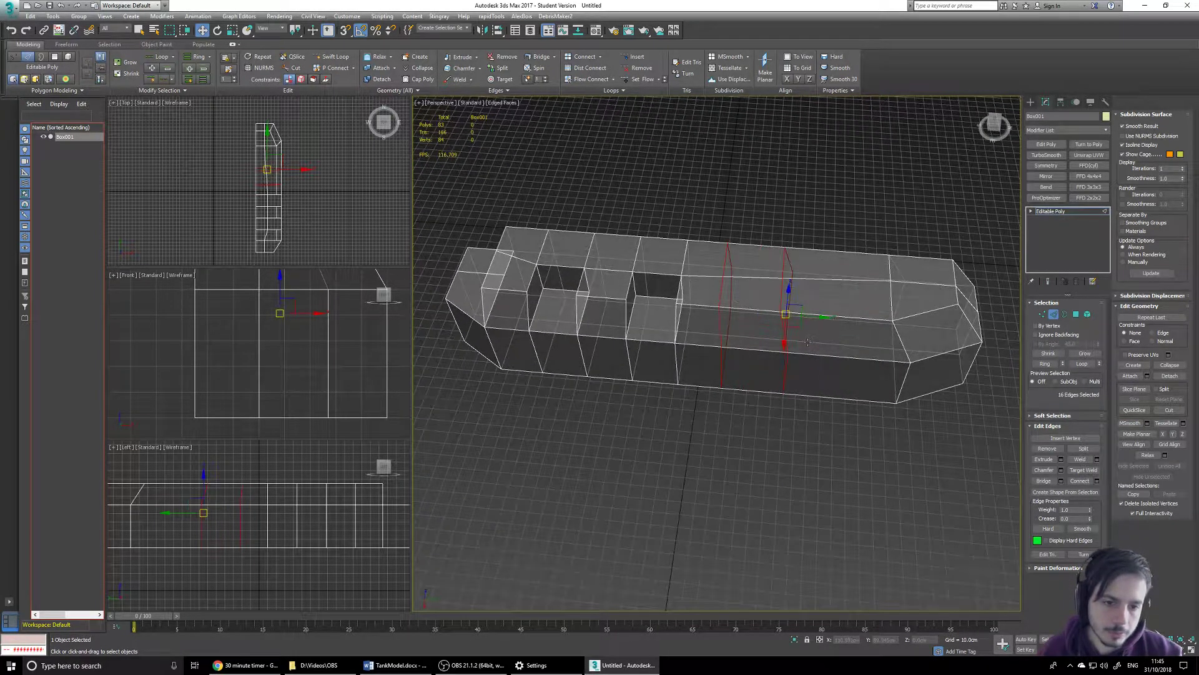
Select the new edge loop nearest the sloped end of the long section and make it planar in Y.
click(797, 377)
double_click(786, 362)
alt+middle_drag(786, 362, 779, 269)
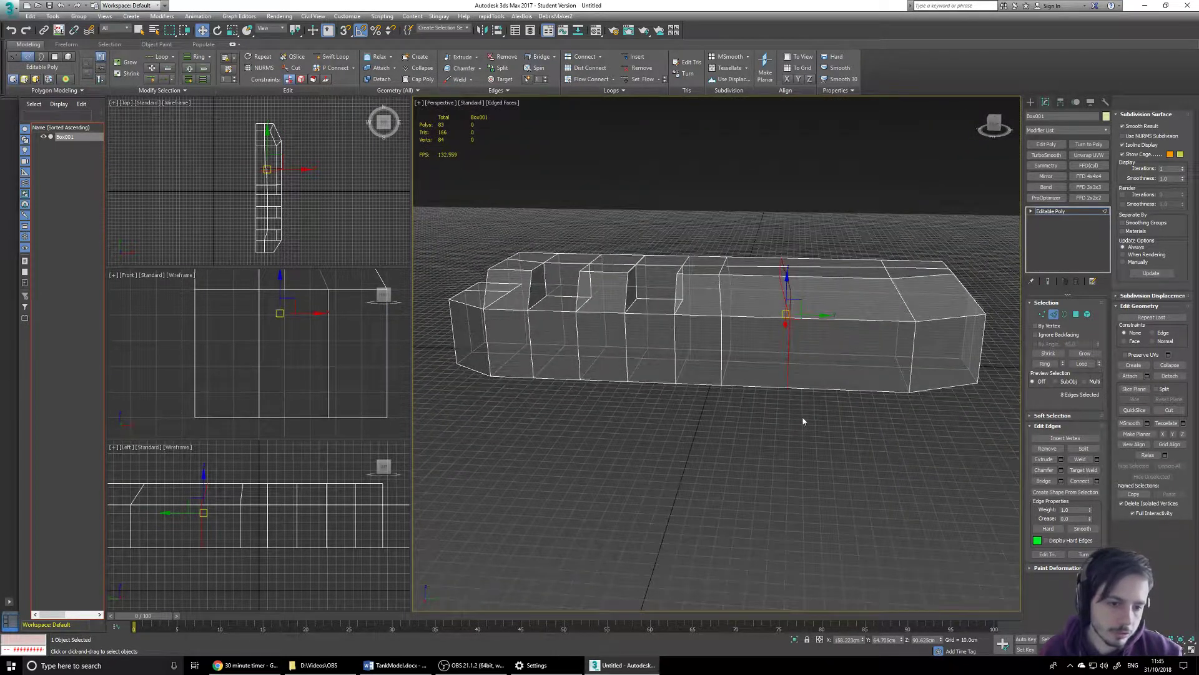
alt+middle_drag(864, 381, 864, 363)
scroll(789, 291, up, 3)
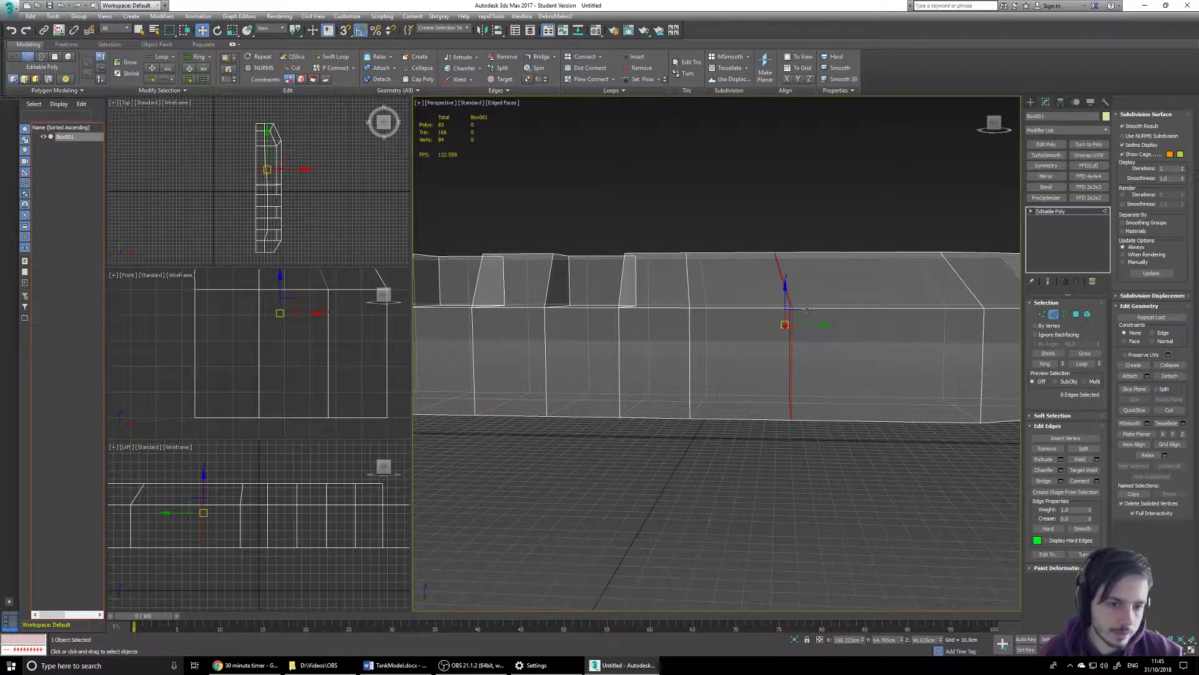
click(1173, 434)
Select the new edge loop nearest the notches, make it planar in Y and clear the selection.
double_click(691, 354)
middle_drag(709, 357, 800, 342)
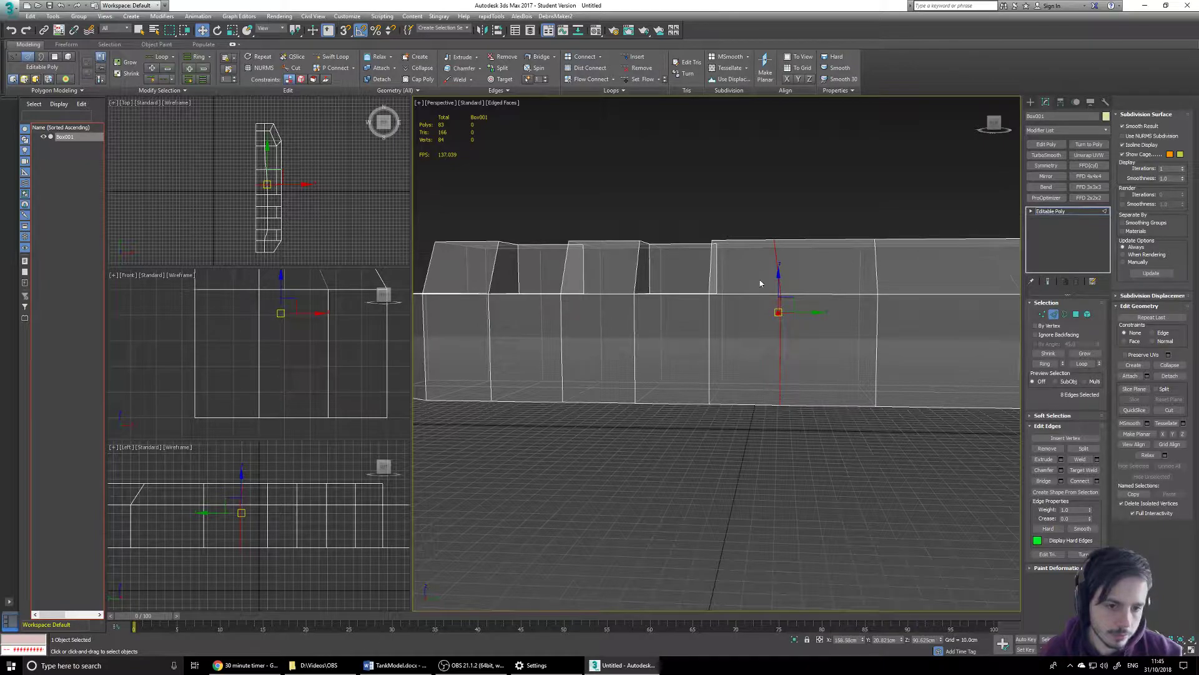
click(1173, 434)
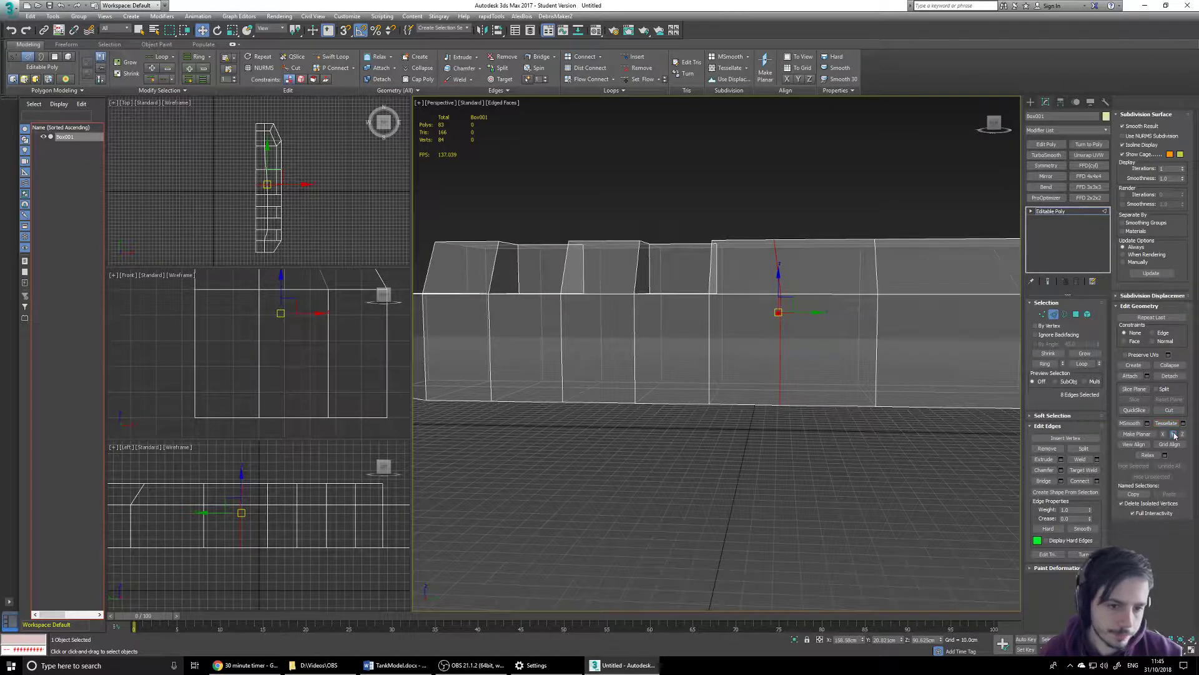
click(833, 432)
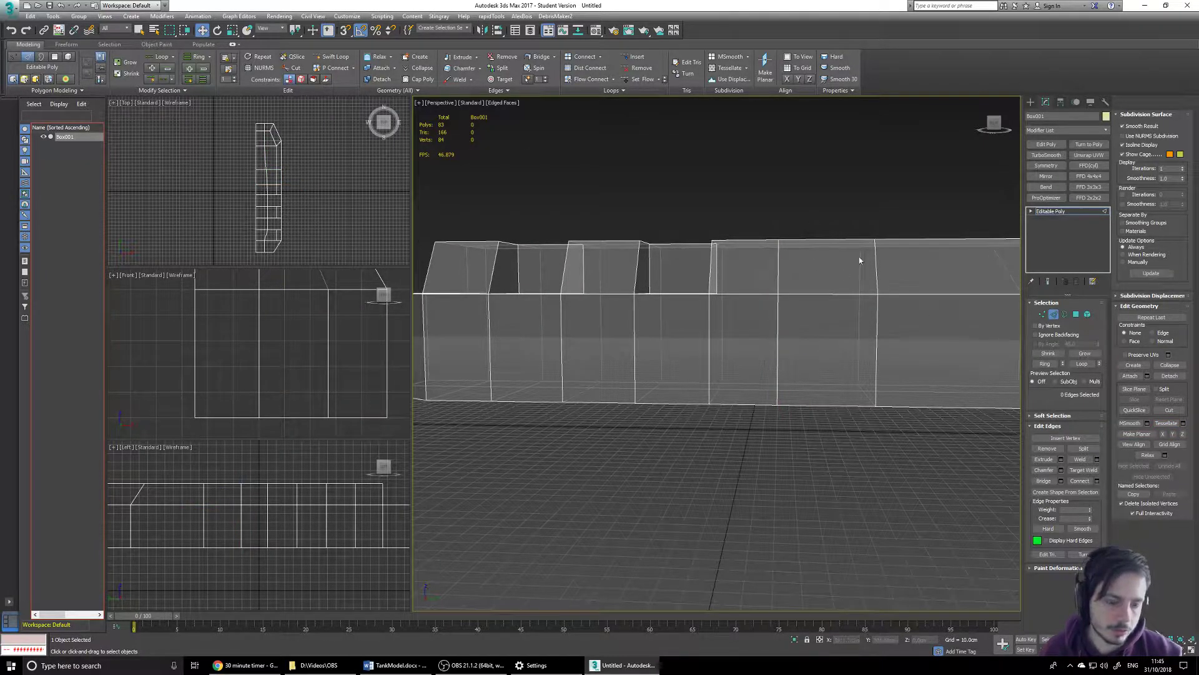
Try making both straightened edge loops planar together in Y, then undo it and clear the selection.
double_click(878, 347)
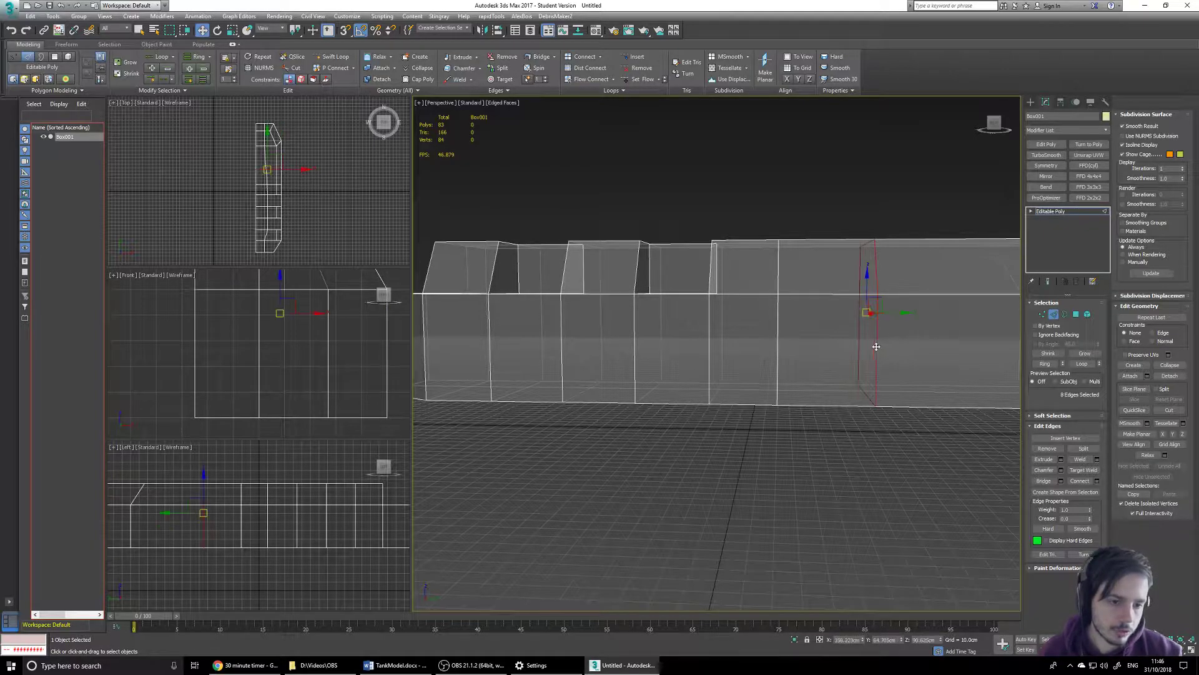
ctrl+double_click(779, 340)
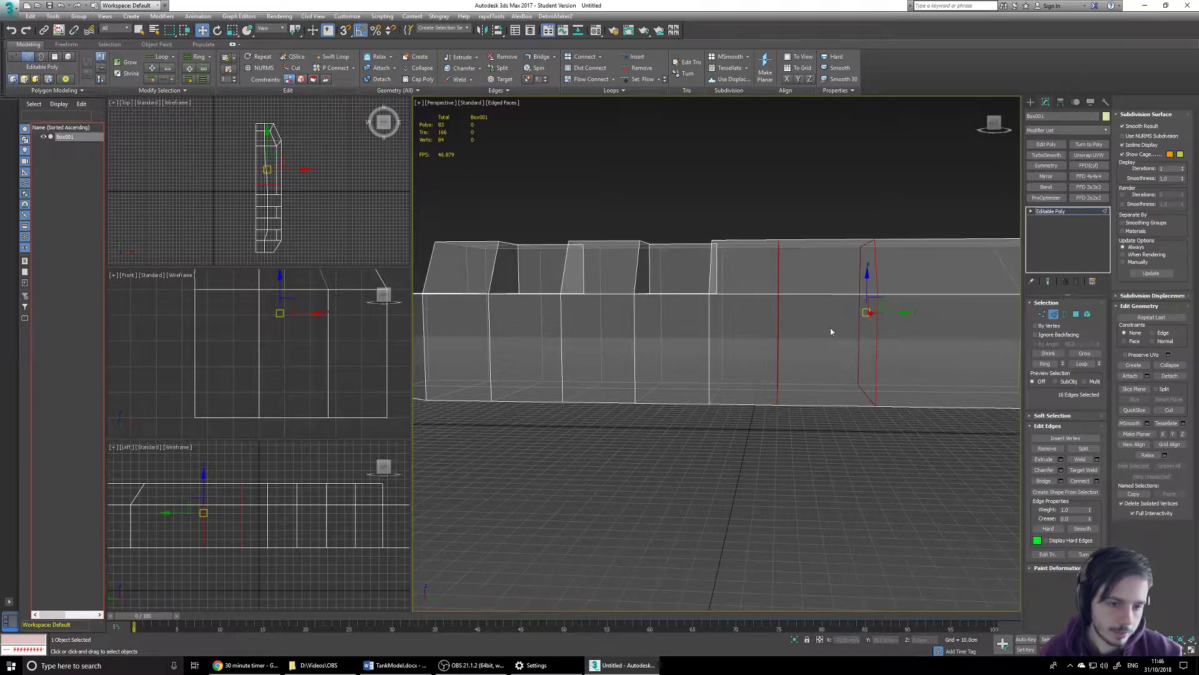
click(1173, 433)
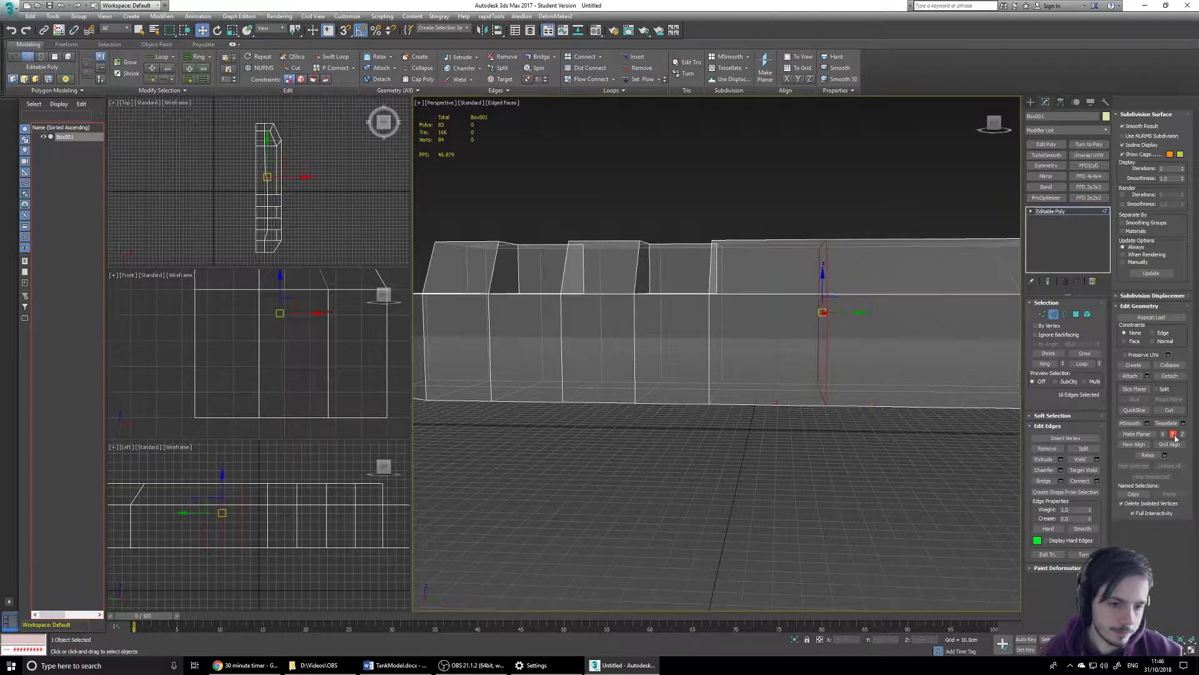
key(ctrl+z)
click(891, 461)
Inset the two top polygons and adjoining upper side polygon between the new edge loops by 1 cm as a group.
alt+middle_drag(882, 401, 834, 446)
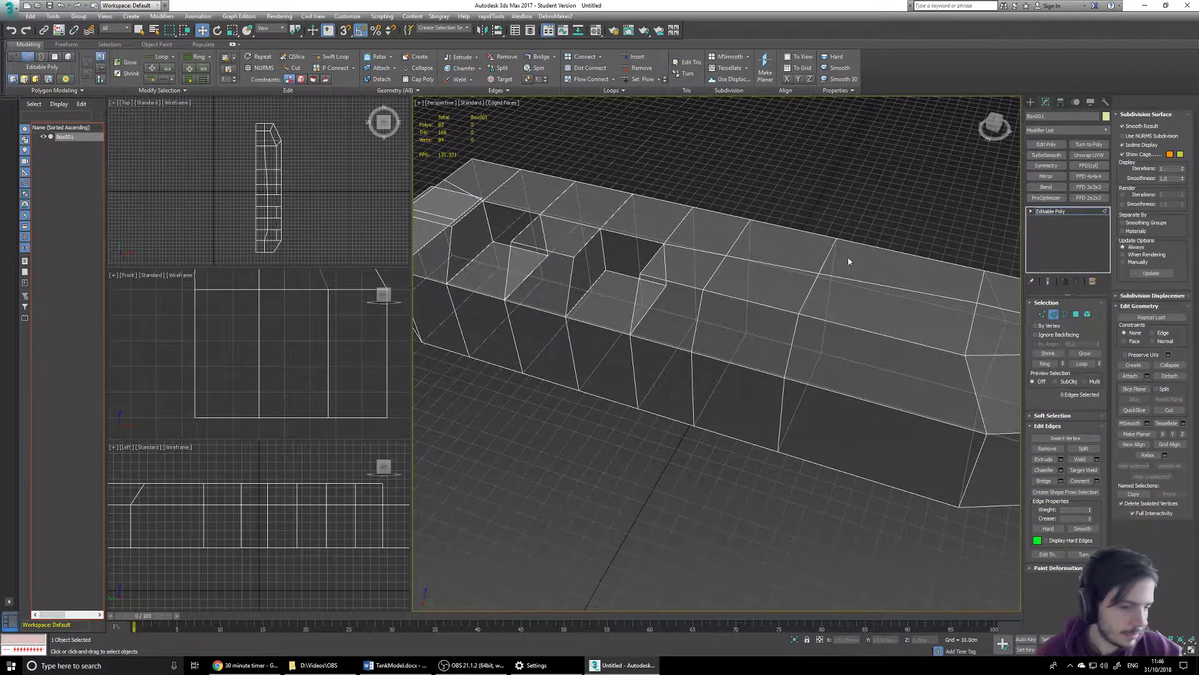
alt+middle_drag(844, 263, 897, 297)
click(1076, 314)
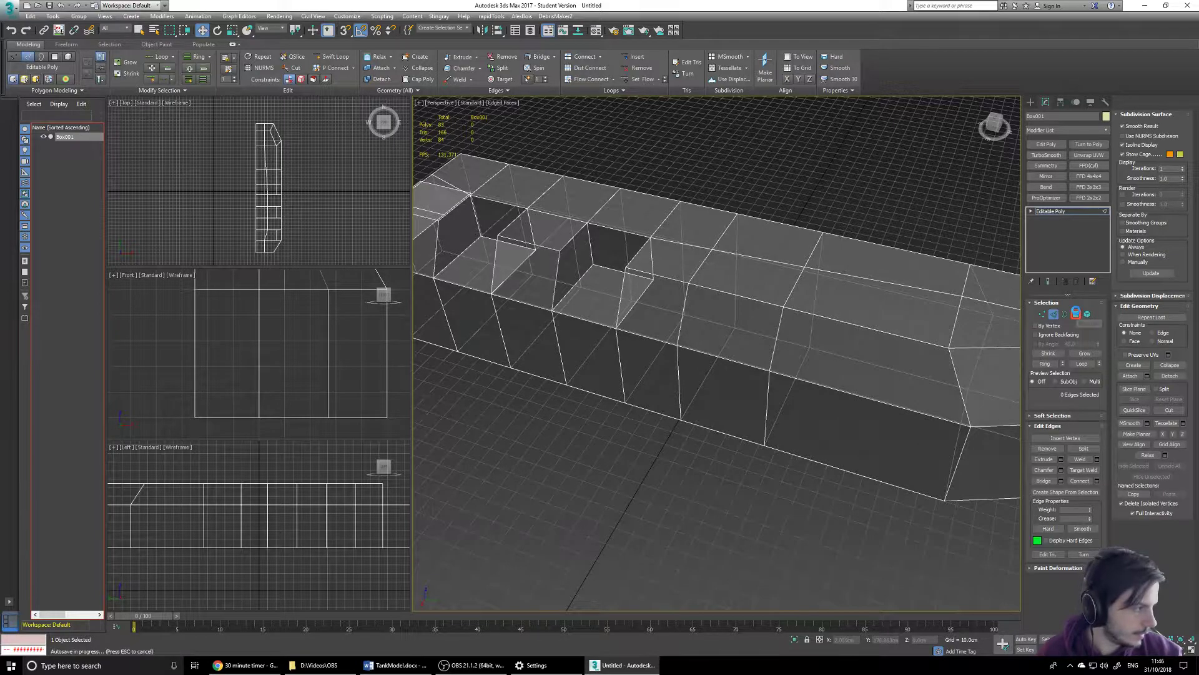
click(784, 290)
ctrl+click(790, 234)
alt+middle_drag(834, 254, 745, 294)
ctrl+click(820, 320)
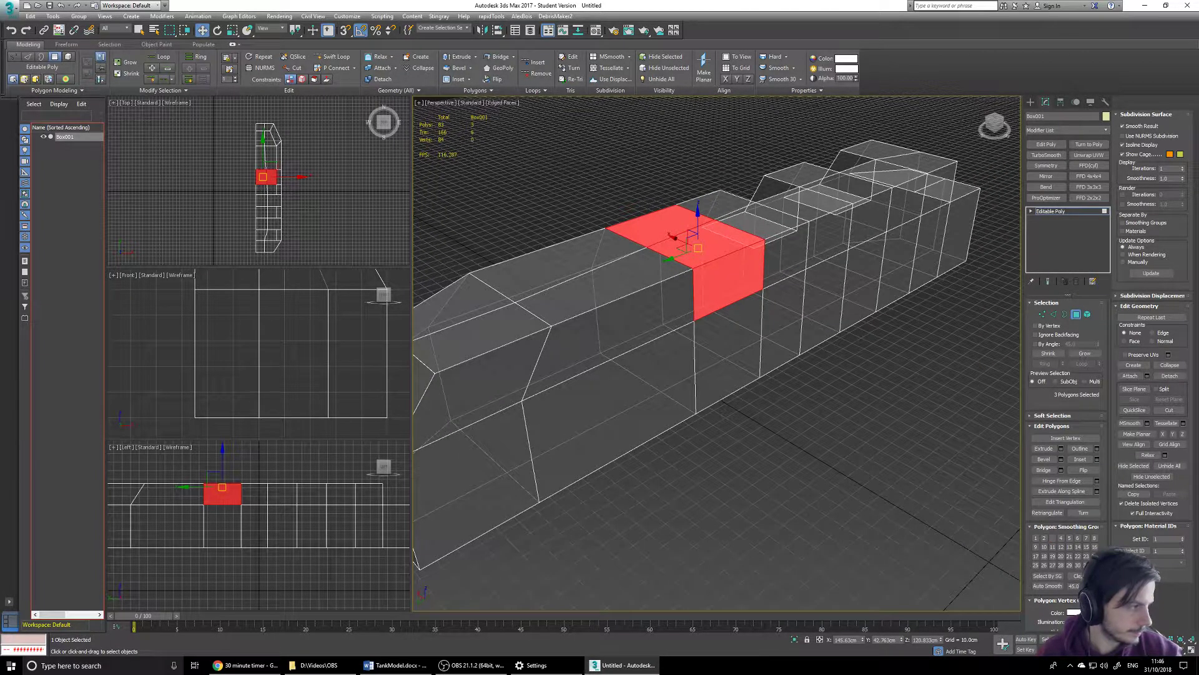
click(1097, 459)
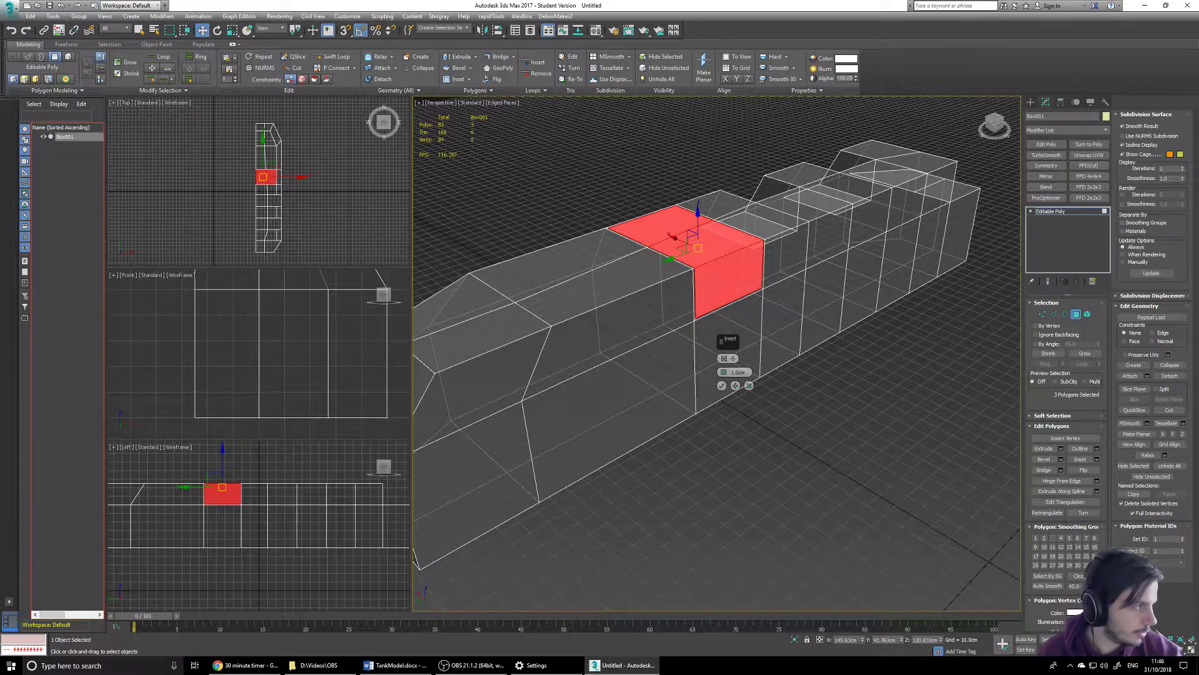
alt+middle_drag(791, 311, 687, 295)
scroll(687, 296, up, 5)
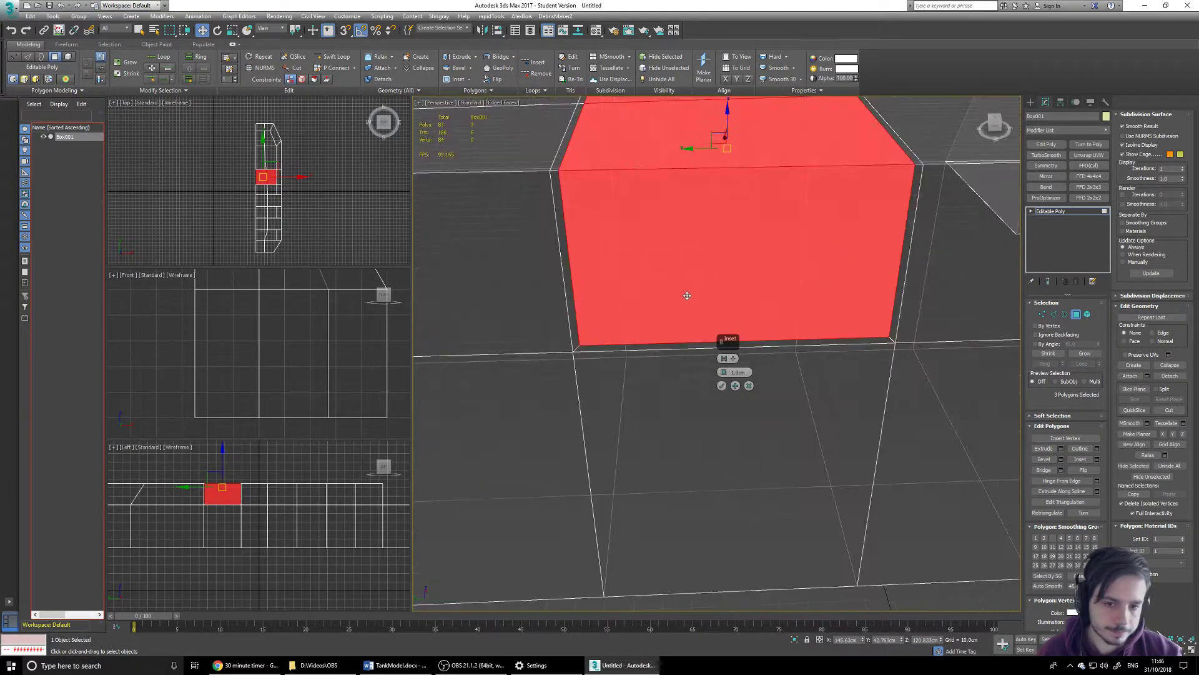
click(721, 385)
scroll(814, 454, down, 5)
alt+middle_drag(813, 454, 805, 445)
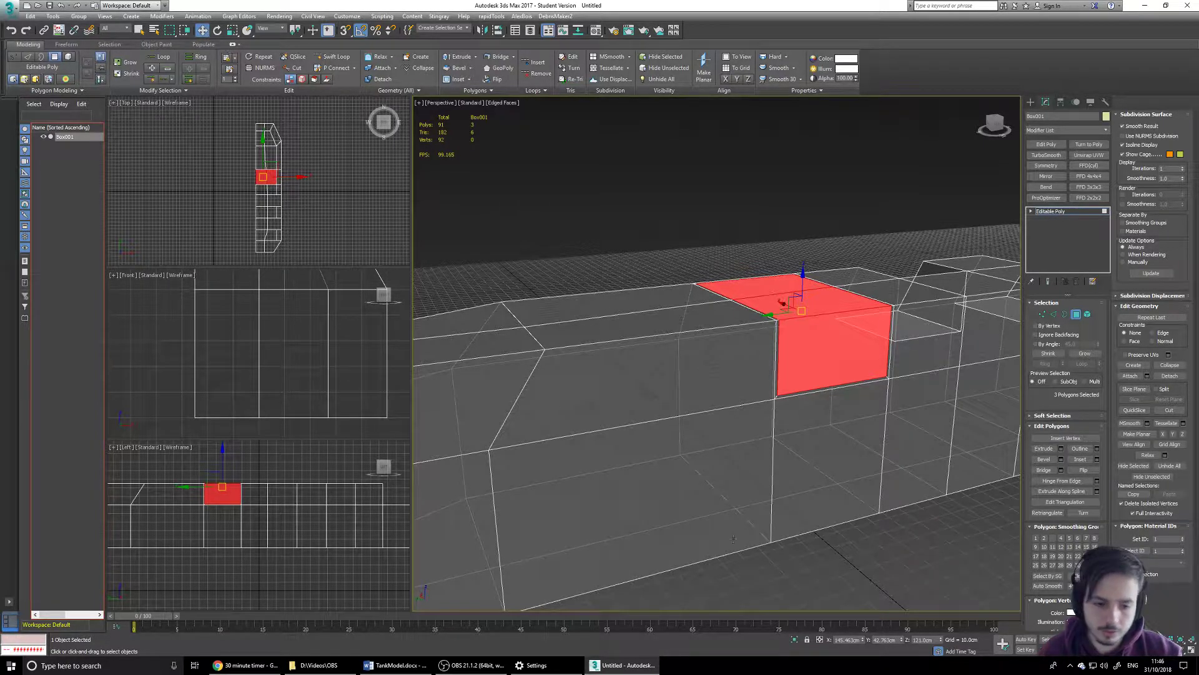
Set the Z position of the three inset polygons to 115 cm to form a recess, and clear the selection.
click(923, 639)
text(115)
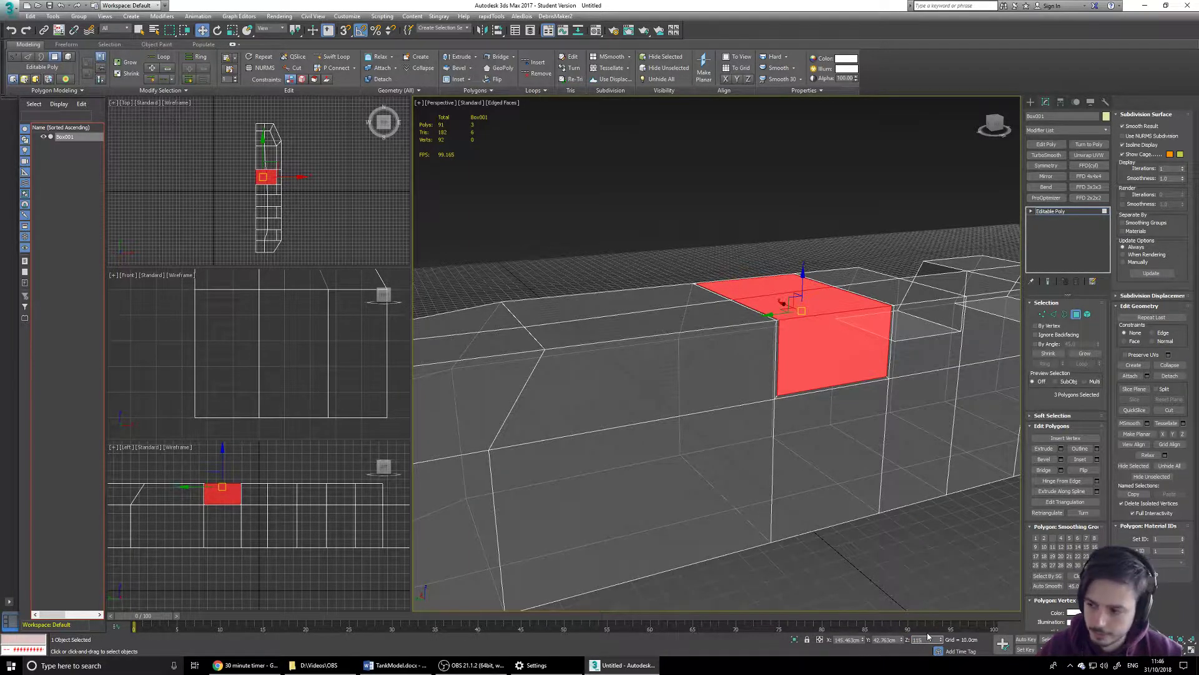
key(Return)
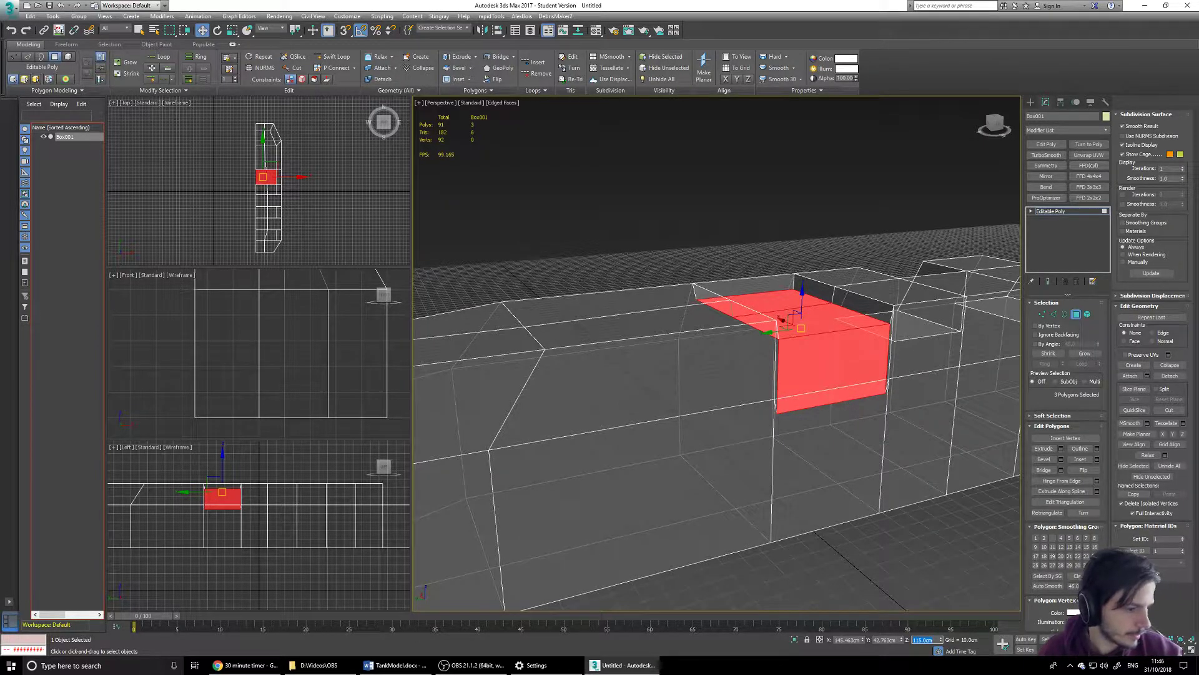
click(843, 549)
Switch to vertex level and turn off the box's see-through display to expose the gap below the recess.
alt+middle_drag(843, 549, 820, 467)
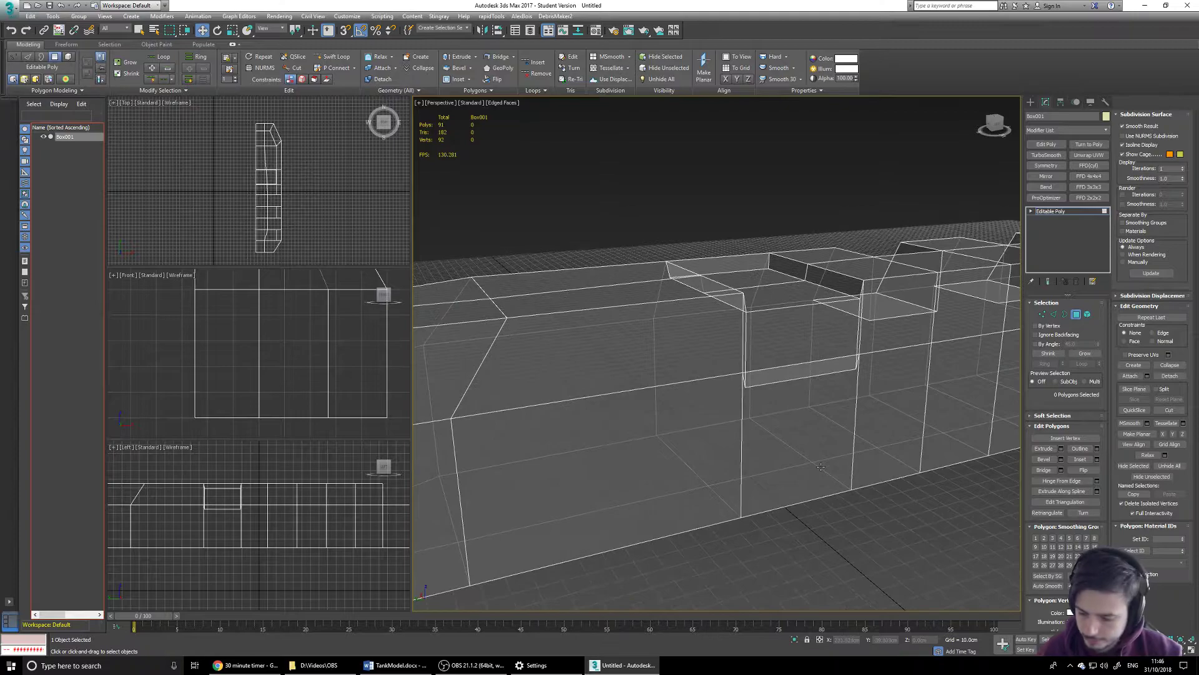
key(1)
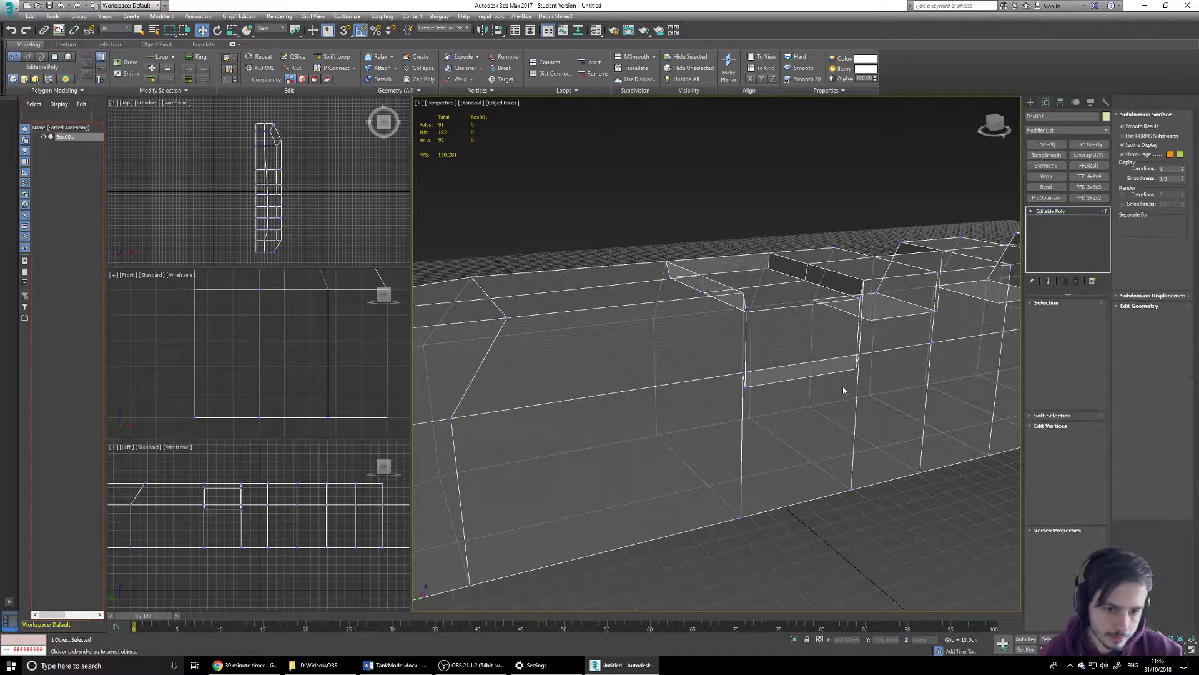
alt+middle_drag(838, 394, 811, 396)
scroll(654, 373, up, 5)
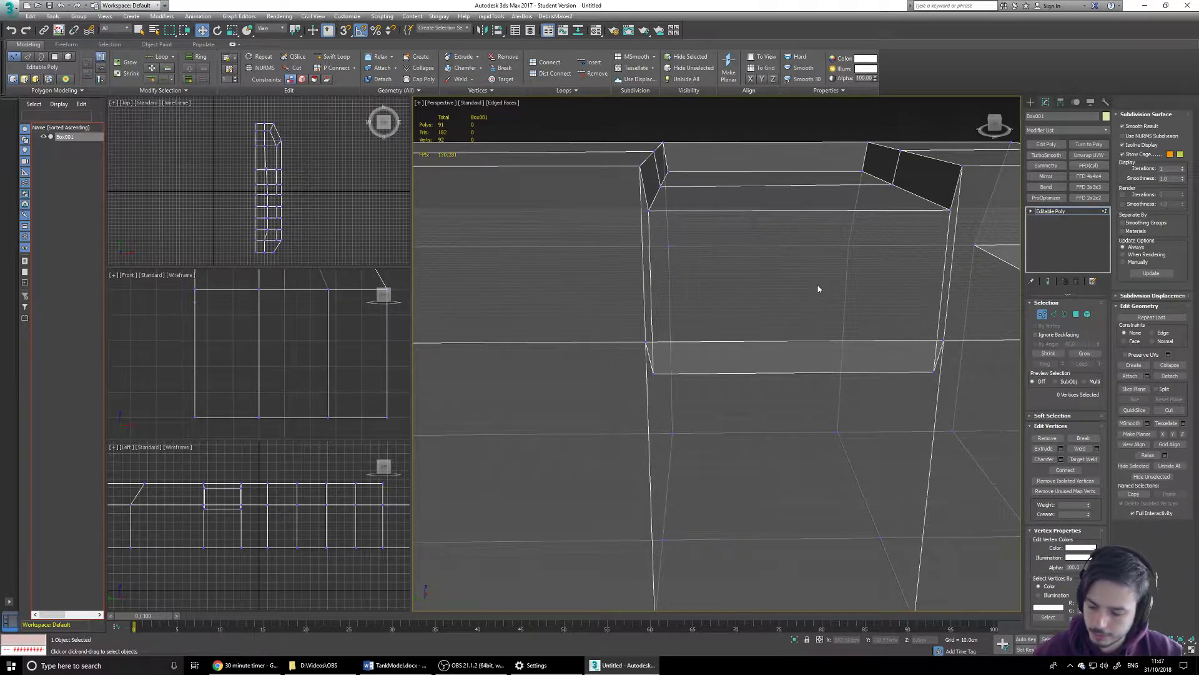
click(502, 103)
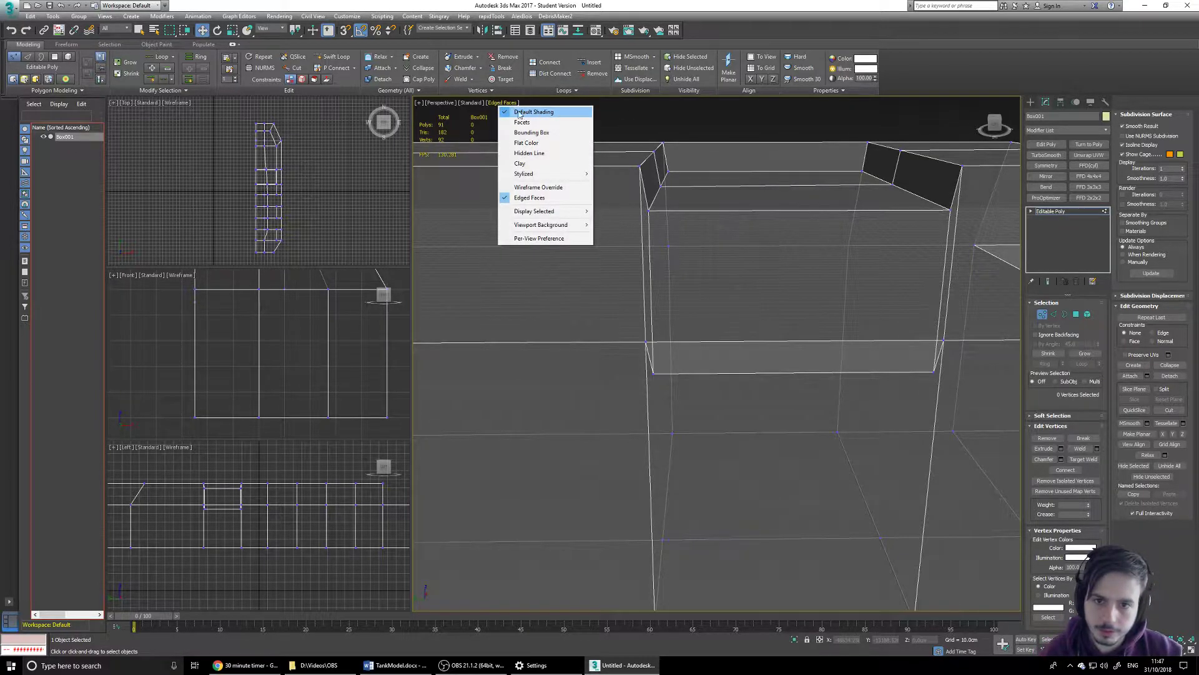
click(638, 115)
key(alt+x)
middle_drag(843, 325, 749, 355)
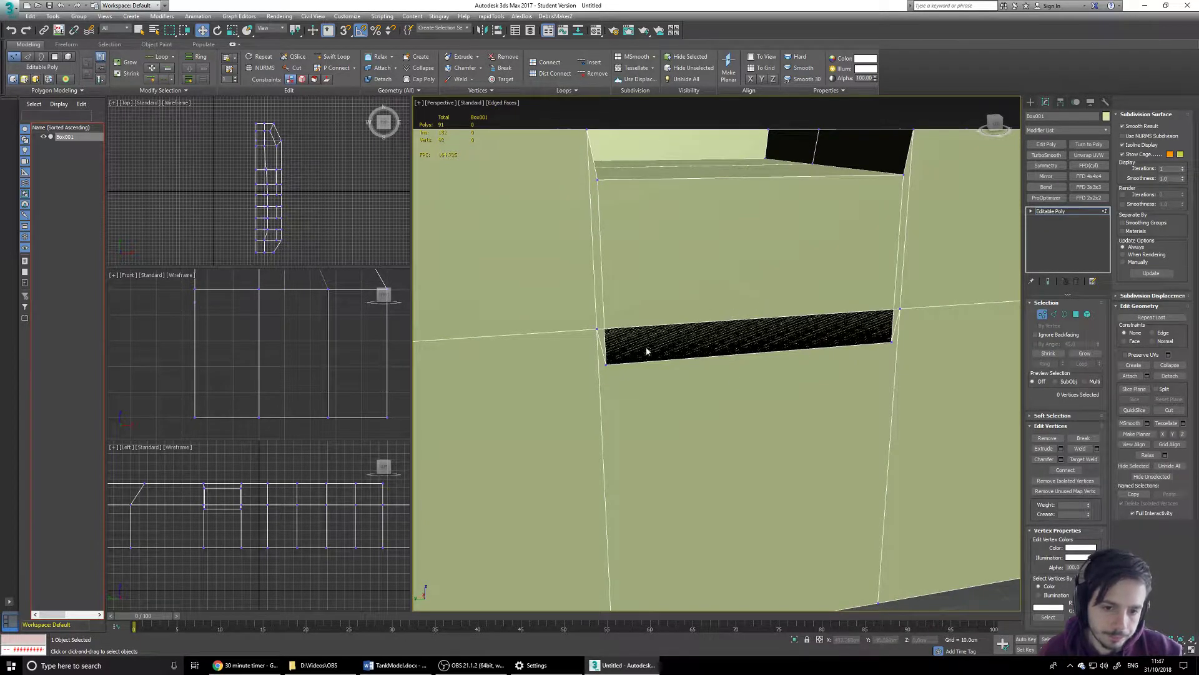
mouse_move(834, 341)
alt+middle_down()
mouse_move(864, 323)
mouse_move(797, 325)
mouse_move(848, 324)
alt+middle_up()
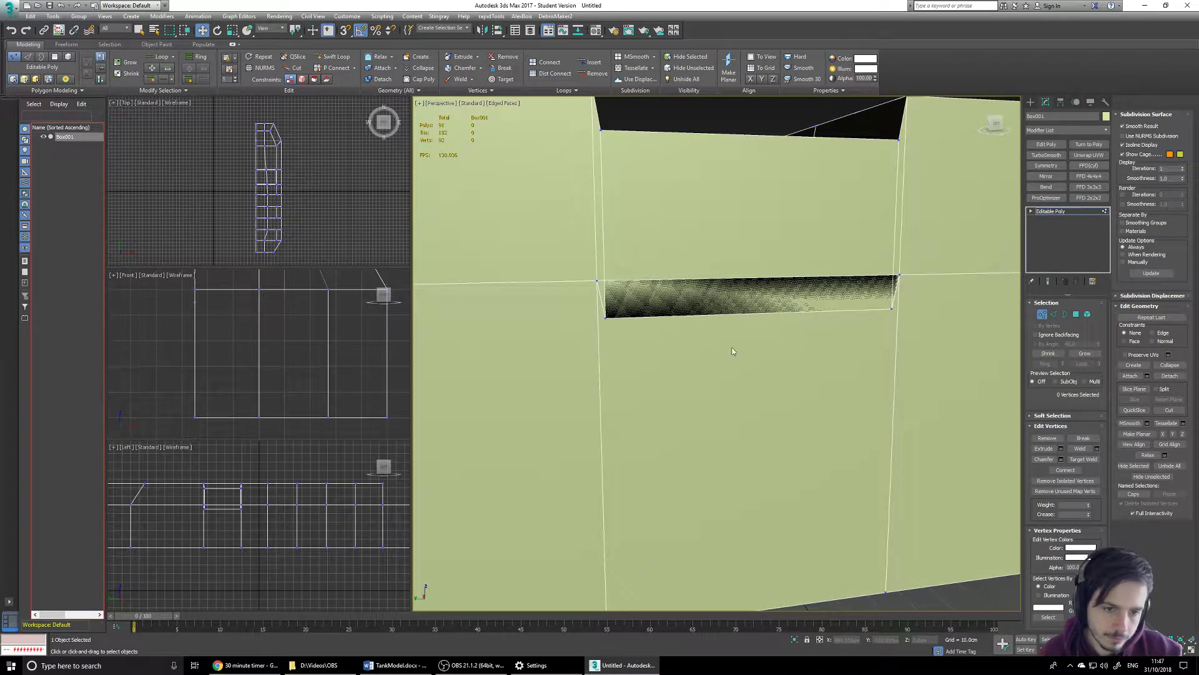
mouse_move(780, 350)
alt+middle_down()
mouse_move(803, 343)
mouse_move(717, 351)
mouse_move(796, 352)
mouse_move(761, 324)
mouse_move(769, 330)
alt+middle_up()
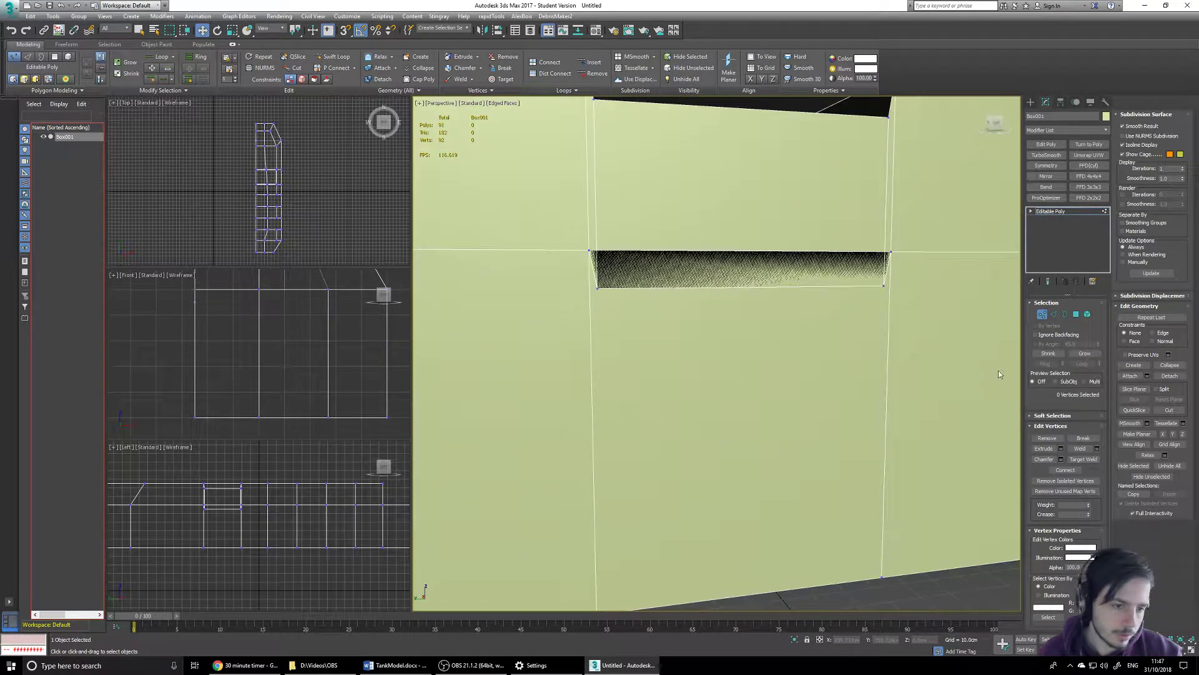
Target weld the two lowered side vertices below the recess to the original edge vertices directly above them.
click(1086, 462)
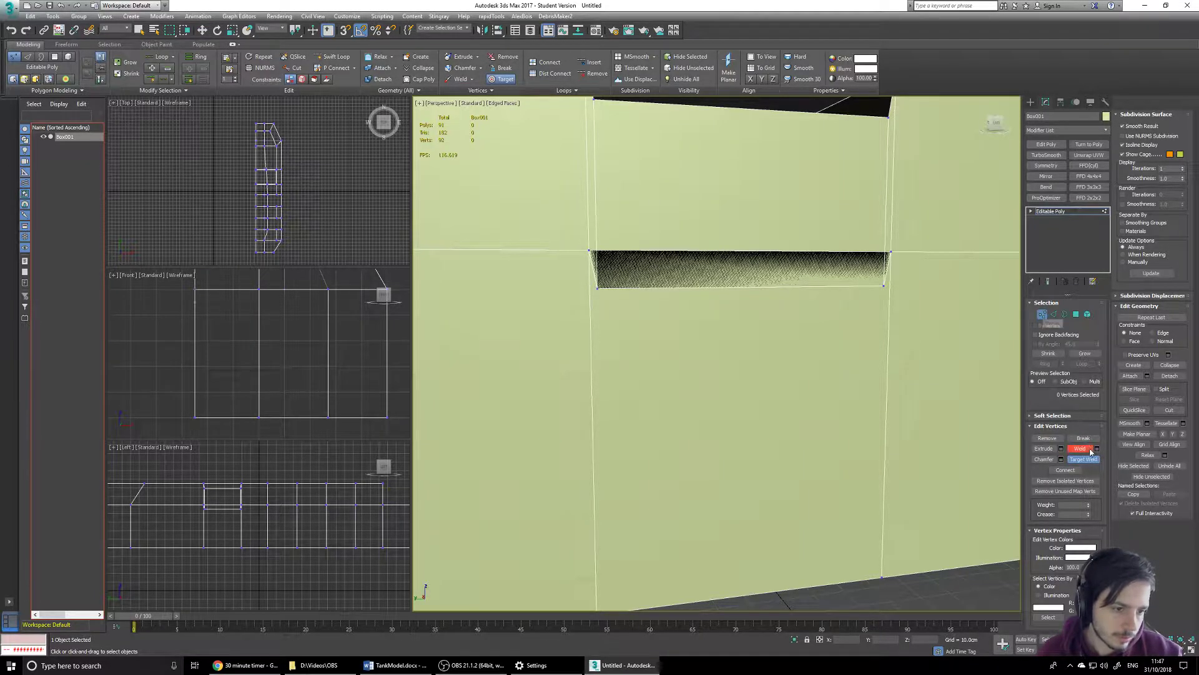
click(884, 287)
click(892, 250)
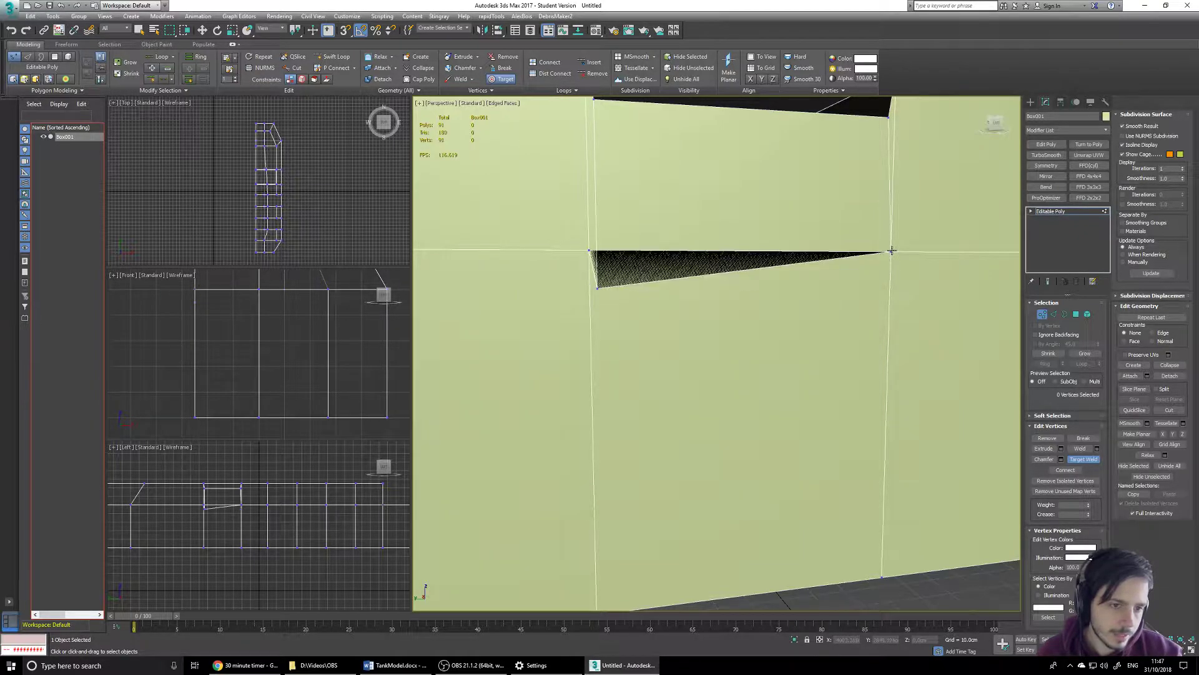
click(598, 287)
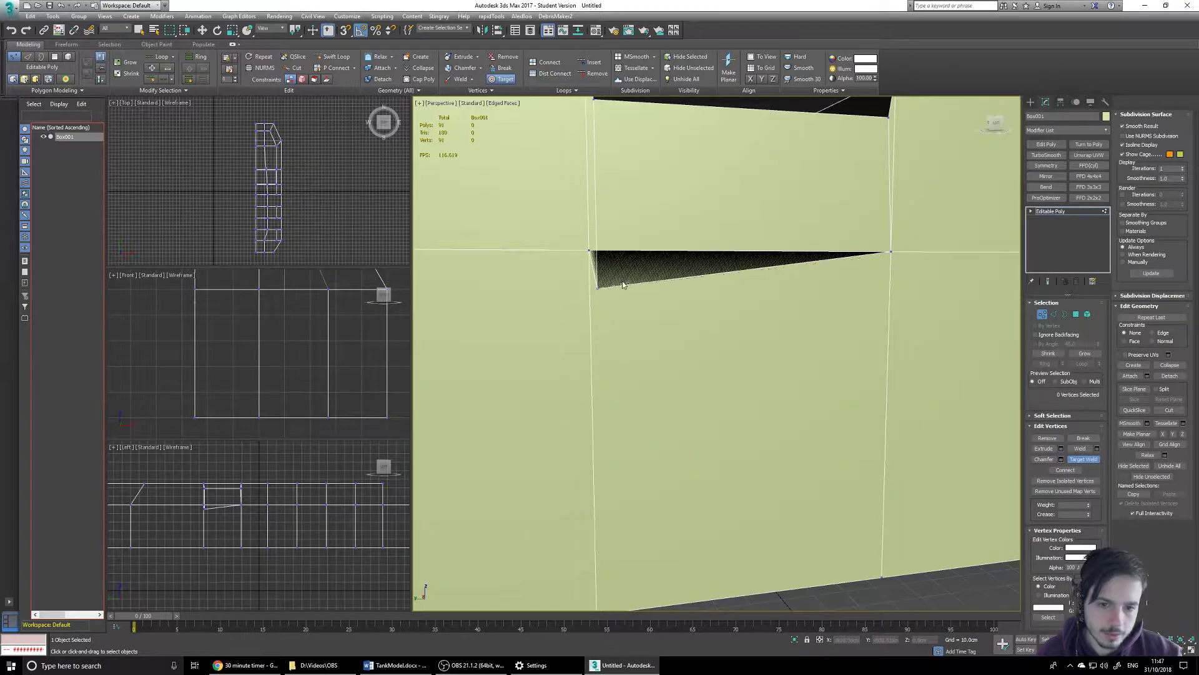
click(589, 251)
key(w)
middle_drag(672, 194, 658, 311)
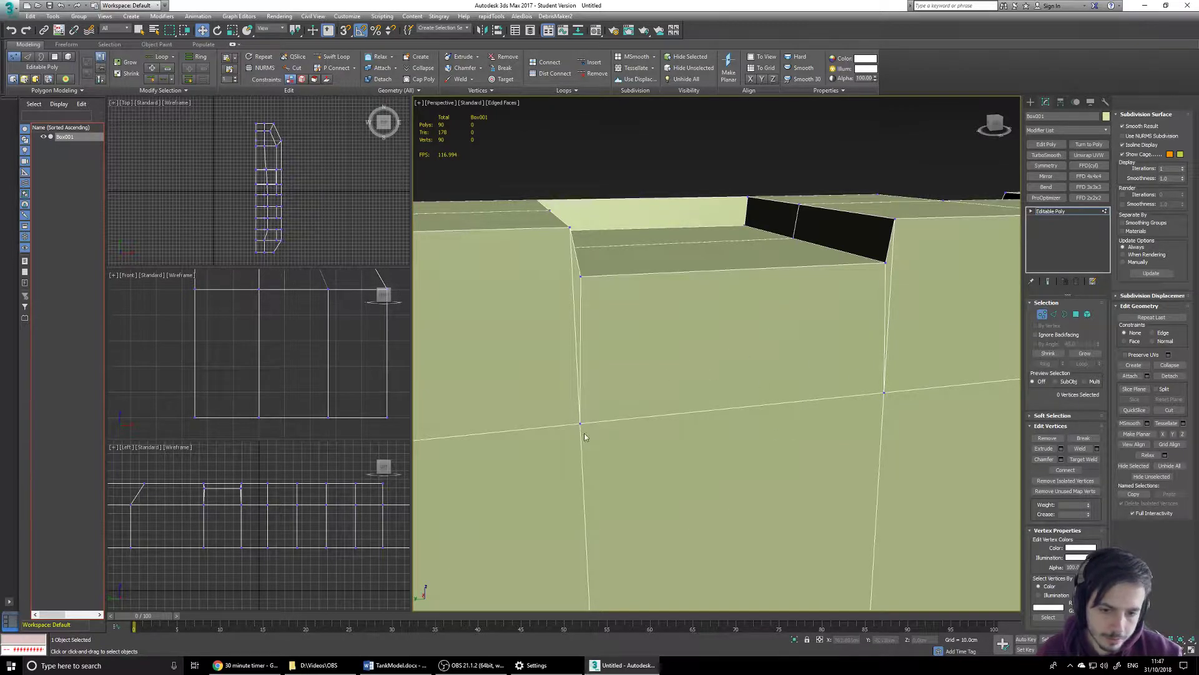
Try moving a welded vertex at the recess's lower side corner, and undo the move.
right_click(611, 457)
click(883, 395)
drag(873, 390, 845, 386)
key(ctrl+z)
key(ctrl+z)
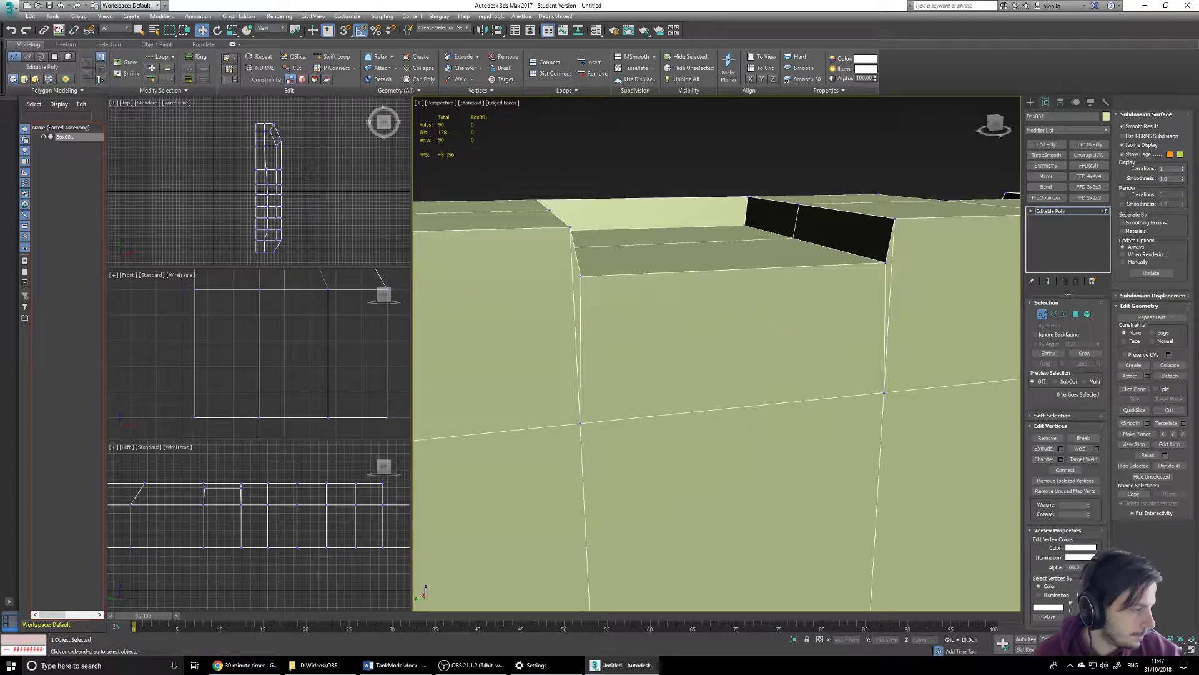
Target weld the centre-line vertices along the recess's notch-side edge into the neighbouring corner vertices.
scroll(734, 321, down, 5)
middle_drag(612, 304, 743, 200)
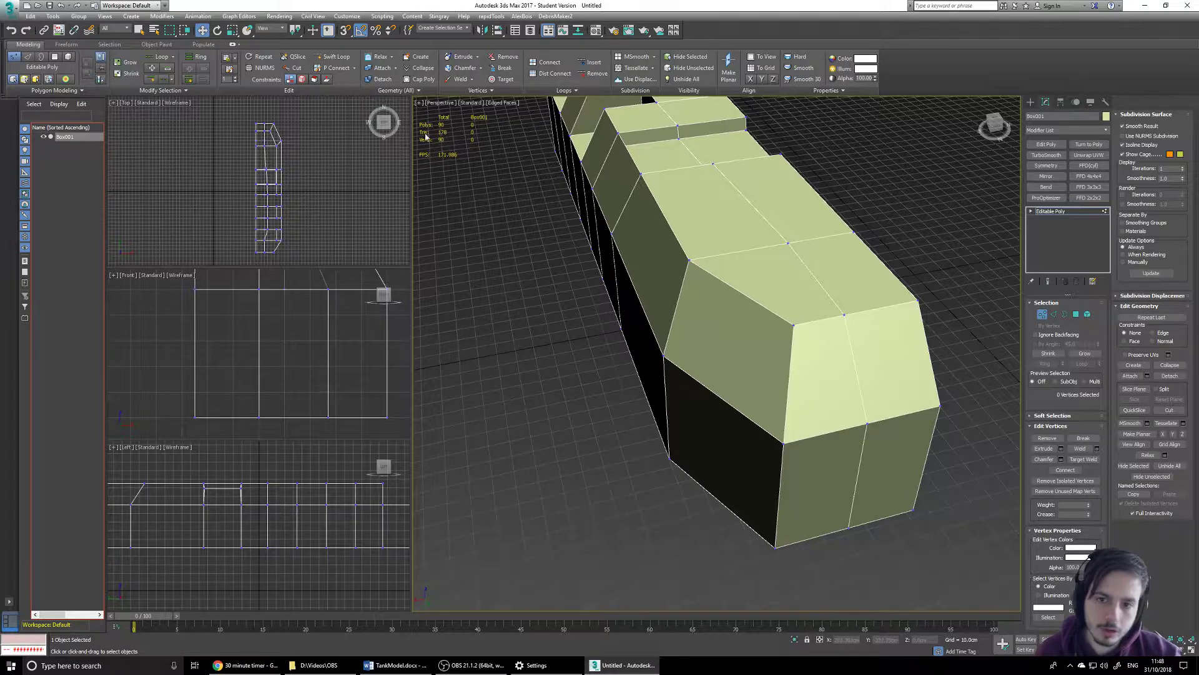
click(1087, 460)
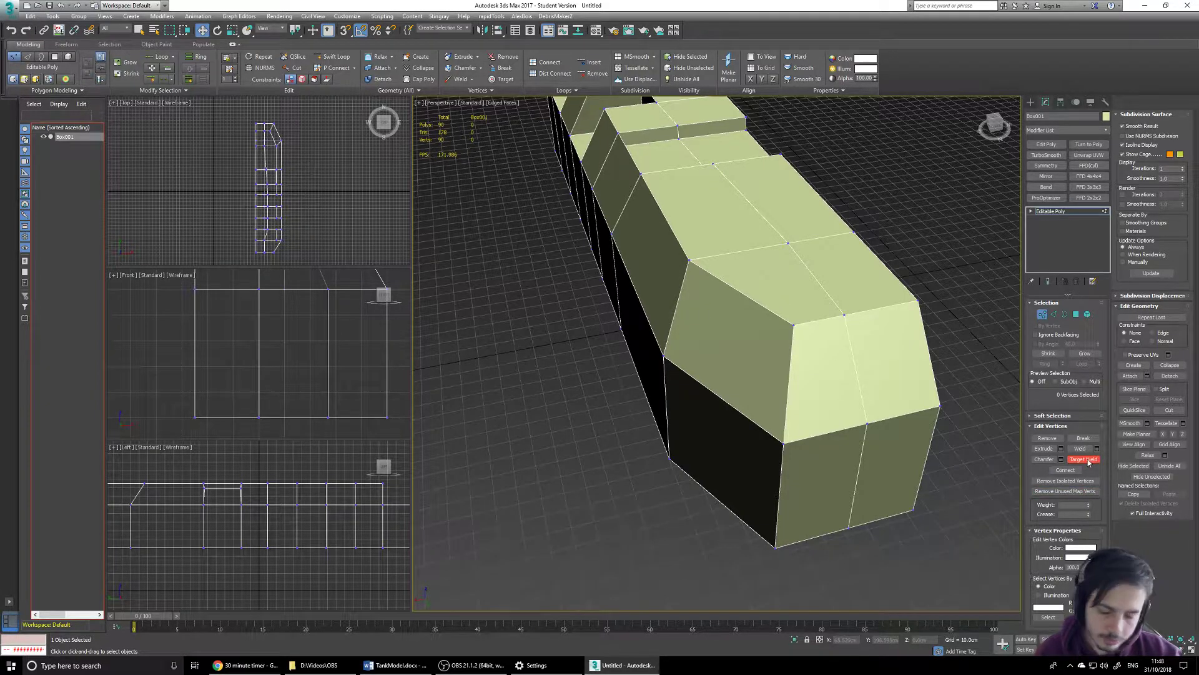
alt+middle_drag(759, 256, 612, 276)
click(665, 215)
click(667, 226)
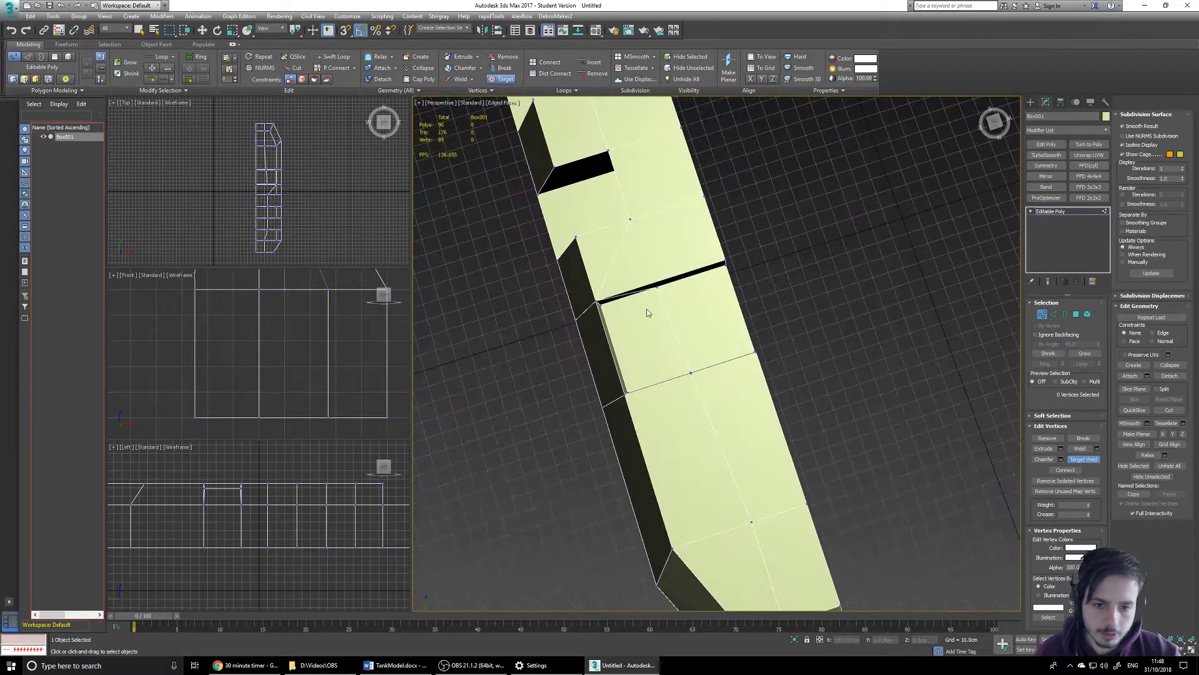
click(598, 304)
alt+middle_drag(695, 387, 744, 173)
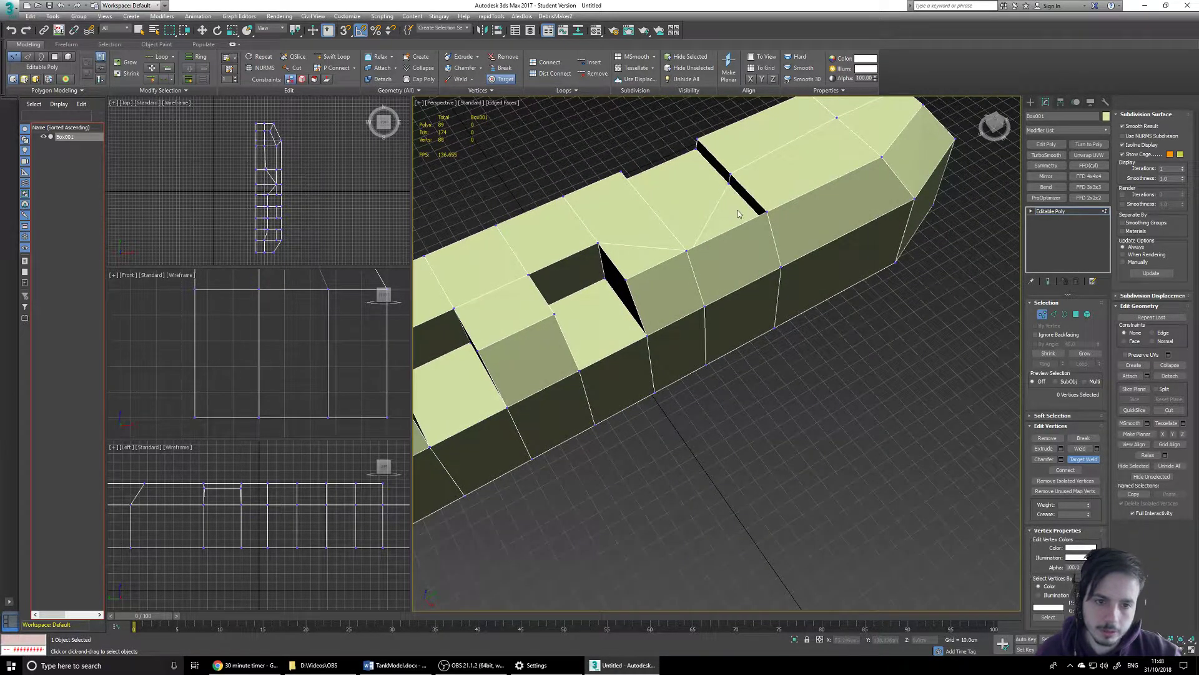
alt+middle_drag(733, 211, 706, 194)
Target weld the floor and rim centre-line vertices at the recess wall opposite the notches into their corner vertices.
click(611, 173)
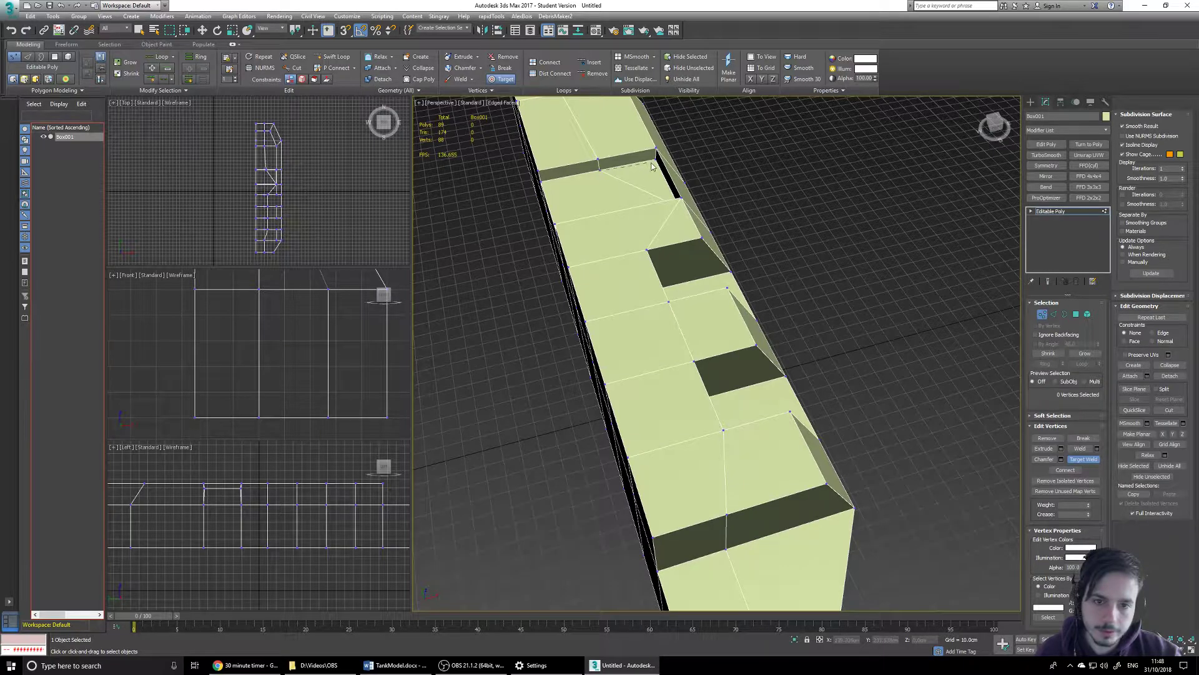
click(654, 161)
click(598, 159)
click(656, 148)
Target weld the centre-line vertices on top of the sloped end section into the adjacent edge vertices.
middle_drag(599, 122, 636, 307)
click(598, 268)
click(578, 218)
click(581, 219)
click(607, 214)
Target weld the remaining centre-line vertex on the sloped end's face into the neighbouring corner vertex.
alt+middle_drag(726, 280, 583, 257)
middle_drag(759, 490, 785, 360)
click(786, 409)
click(781, 531)
middle_drag(750, 470, 868, 347)
Target weld the two underside centre-line vertices nearest the sloped end into the adjacent side edge vertices.
scroll(719, 308, down, 5)
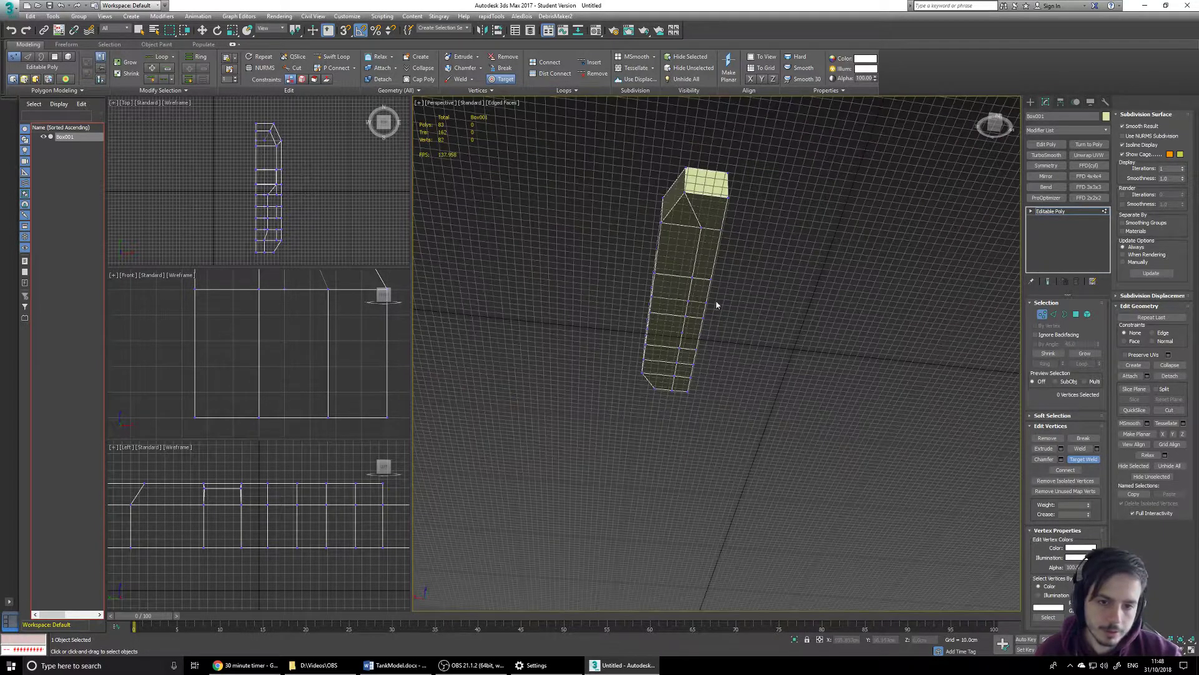
scroll(674, 222, up, 2)
click(717, 233)
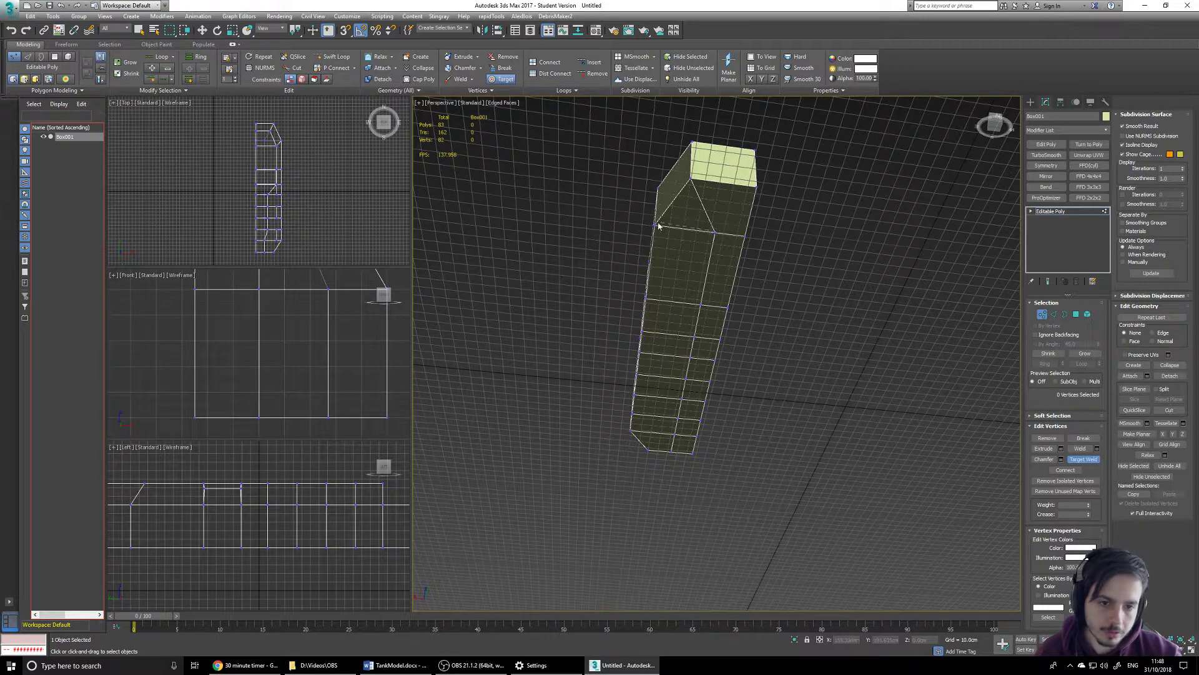
click(655, 229)
click(702, 305)
click(646, 299)
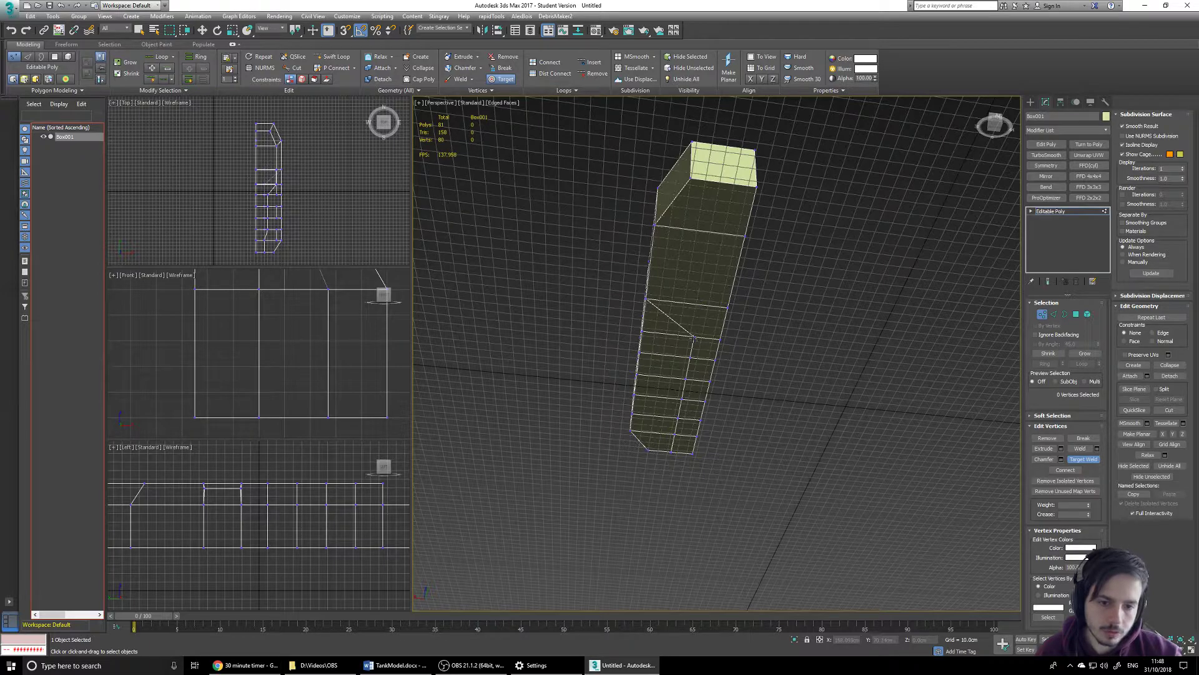
Target weld the remaining underside centre-line vertices beneath the recess and notches into the matching side edge vertices.
click(646, 336)
click(688, 359)
click(638, 351)
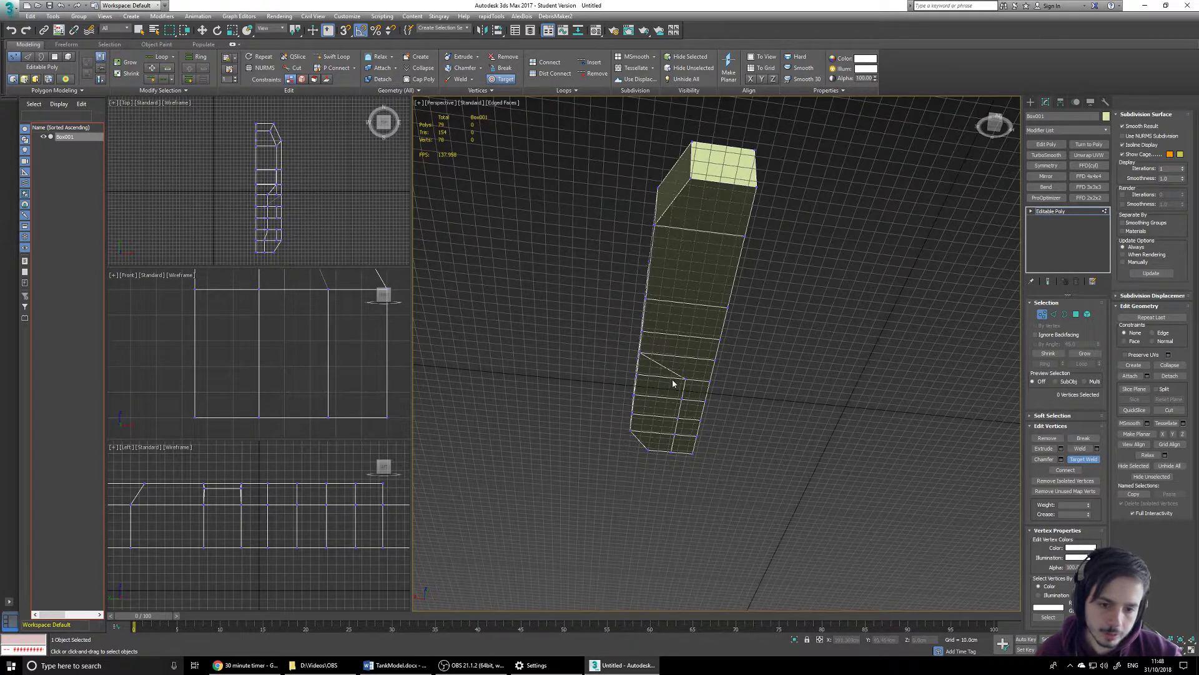
click(682, 398)
click(635, 395)
click(672, 434)
click(630, 432)
Target weld the centre vertices on the bottom and top edges of the low stepped end's face into the adjacent corners.
alt+middle_drag(732, 451, 728, 403)
scroll(645, 349, up, 3)
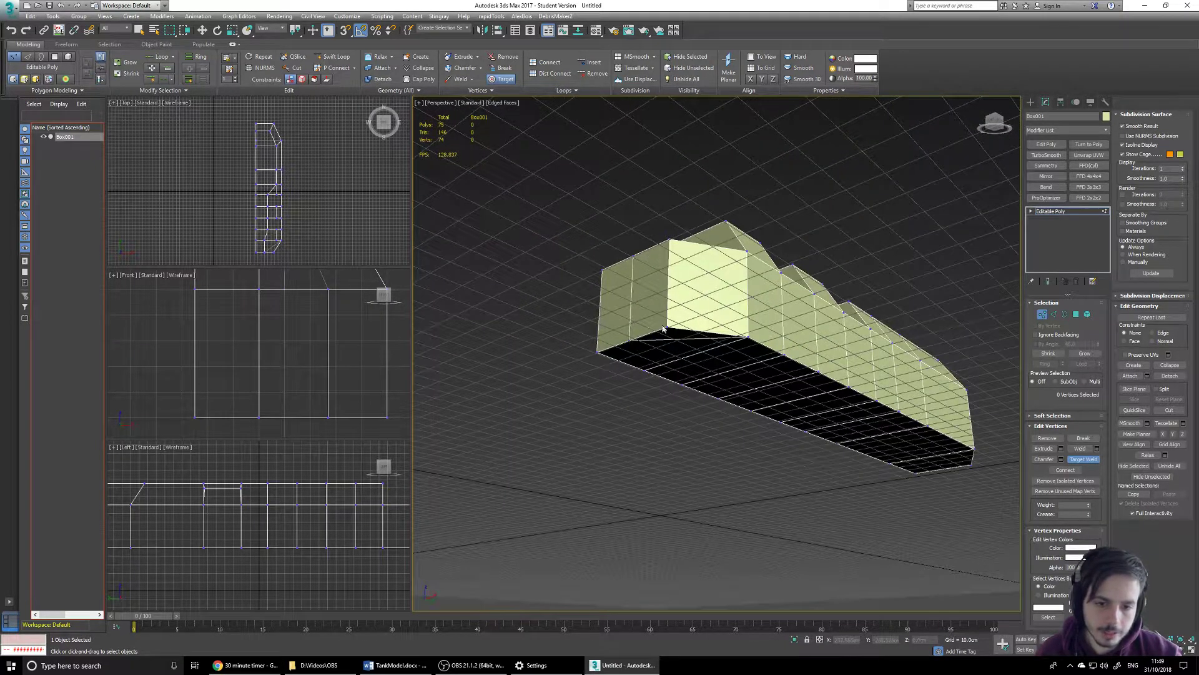
click(668, 327)
alt+middle_drag(669, 327, 760, 443)
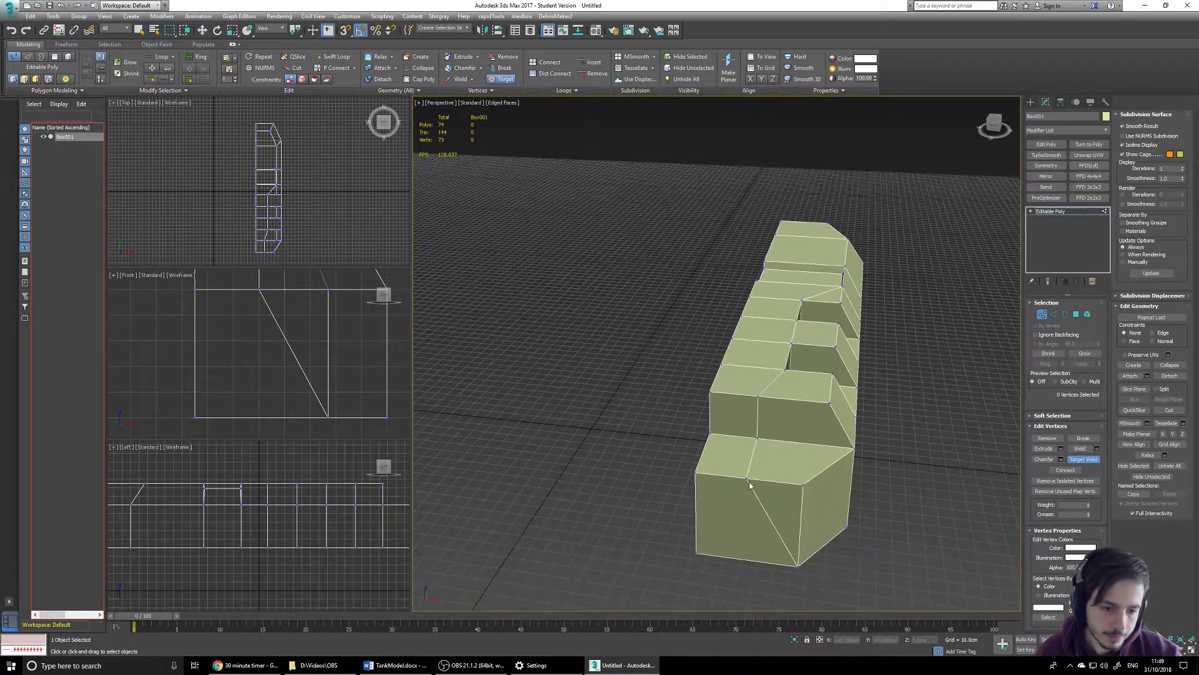
click(802, 484)
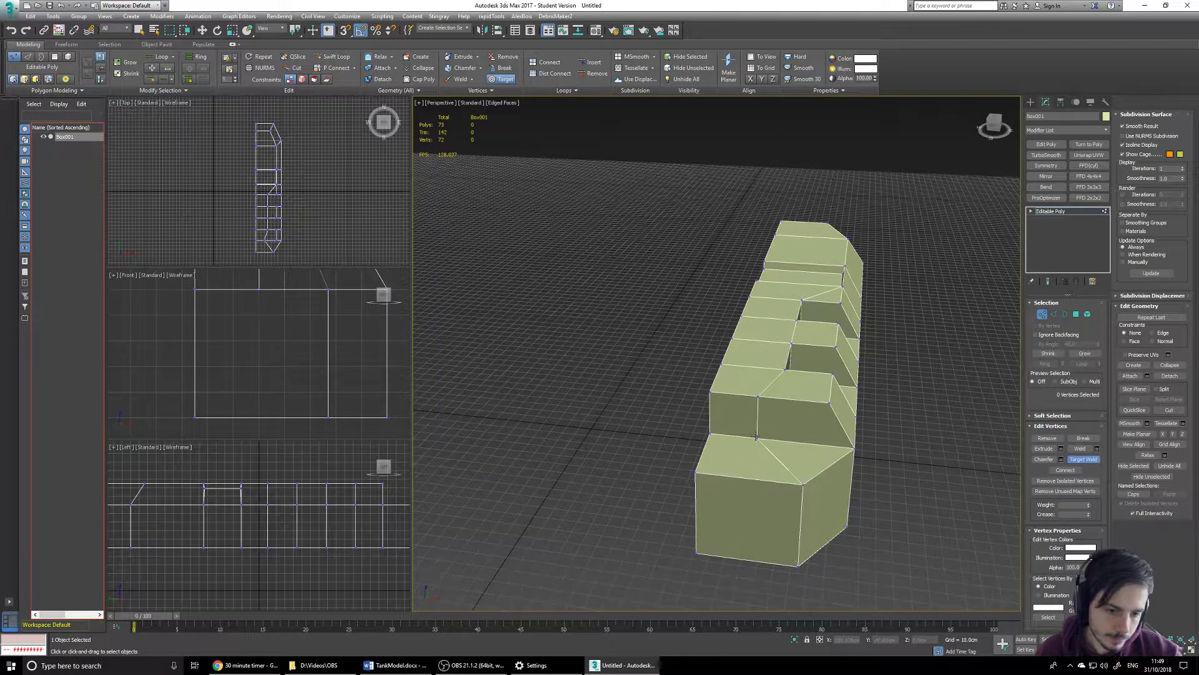
Target weld the centre vertices at the base and top of the step wall into the neighbouring edge vertices.
click(851, 448)
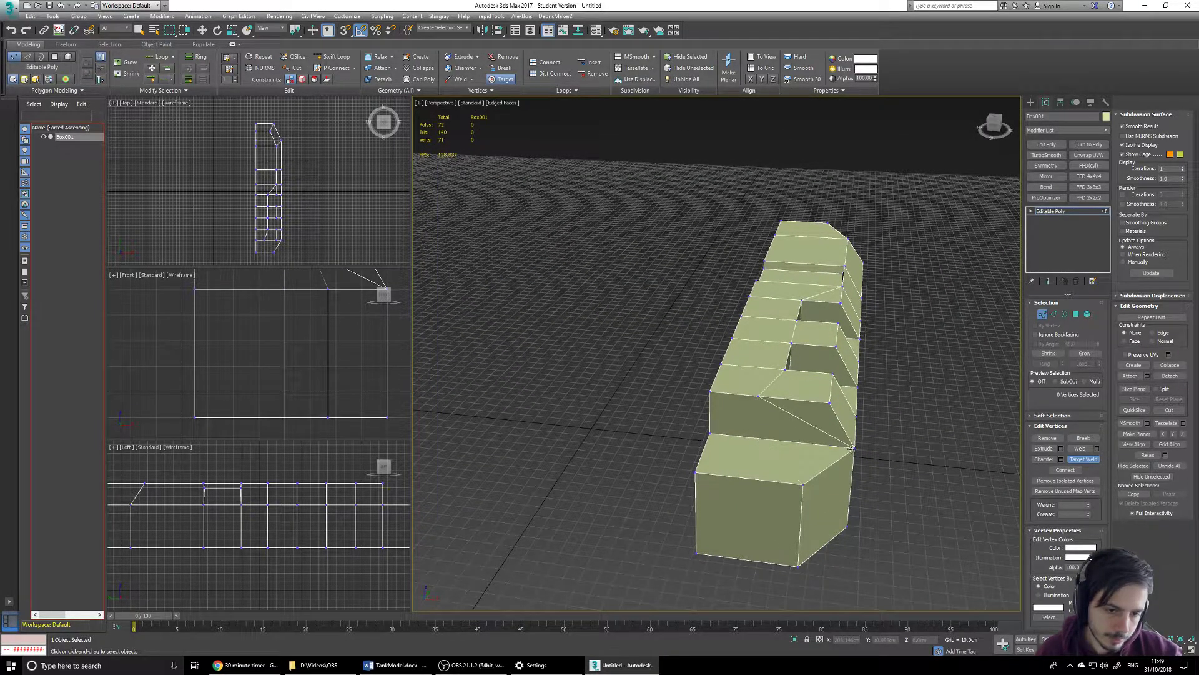
click(757, 397)
click(827, 404)
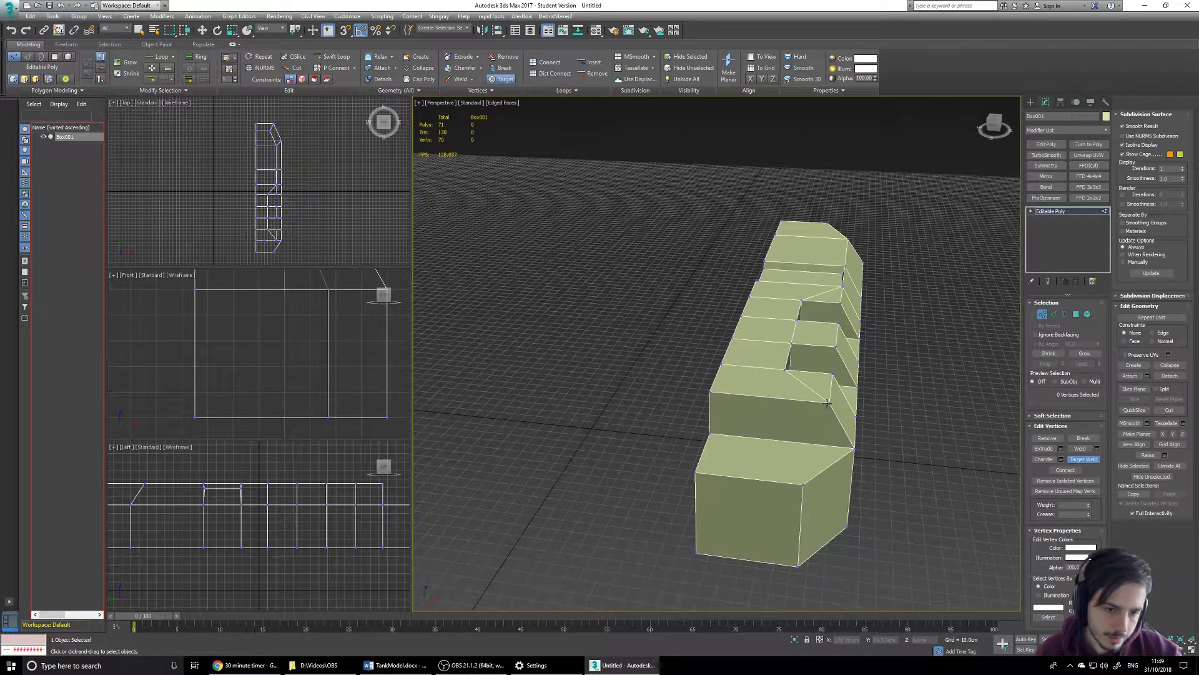
Try to target weld the flat side's upper-row vertices beside the notch into the recess corner vertex.
alt+middle_drag(962, 423, 787, 381)
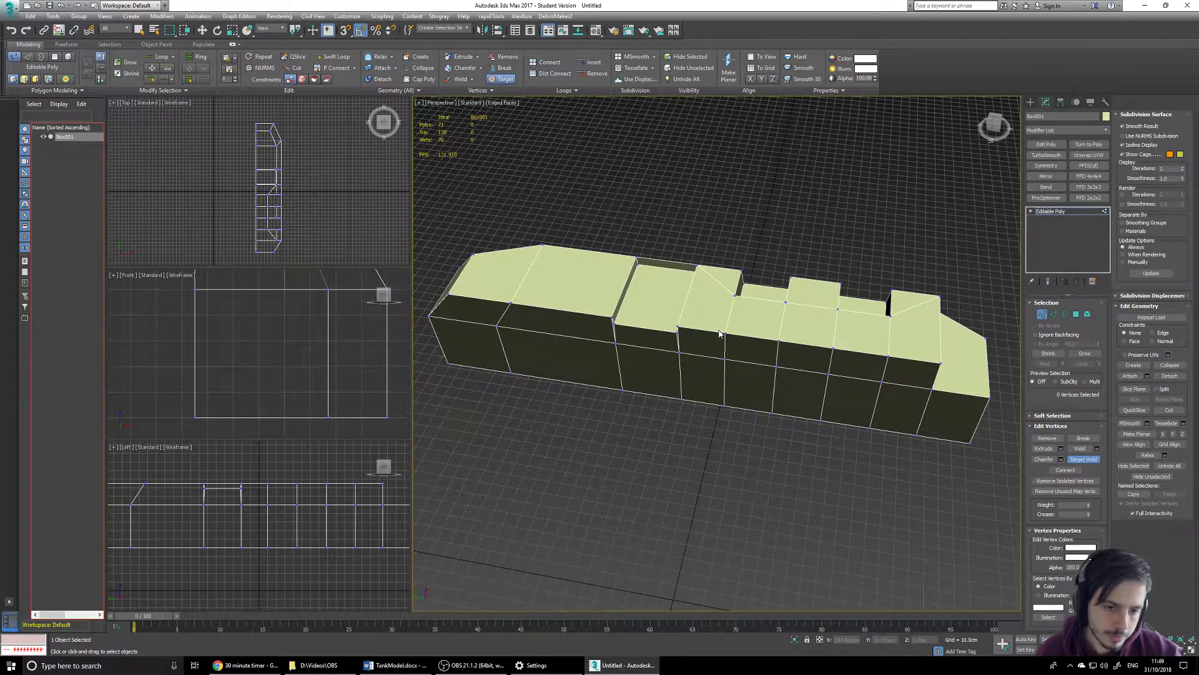
alt+middle_drag(791, 379, 829, 401)
mouse_move(701, 337)
alt+middle_down()
mouse_move(681, 375)
mouse_move(703, 340)
alt+middle_up()
click(1072, 461)
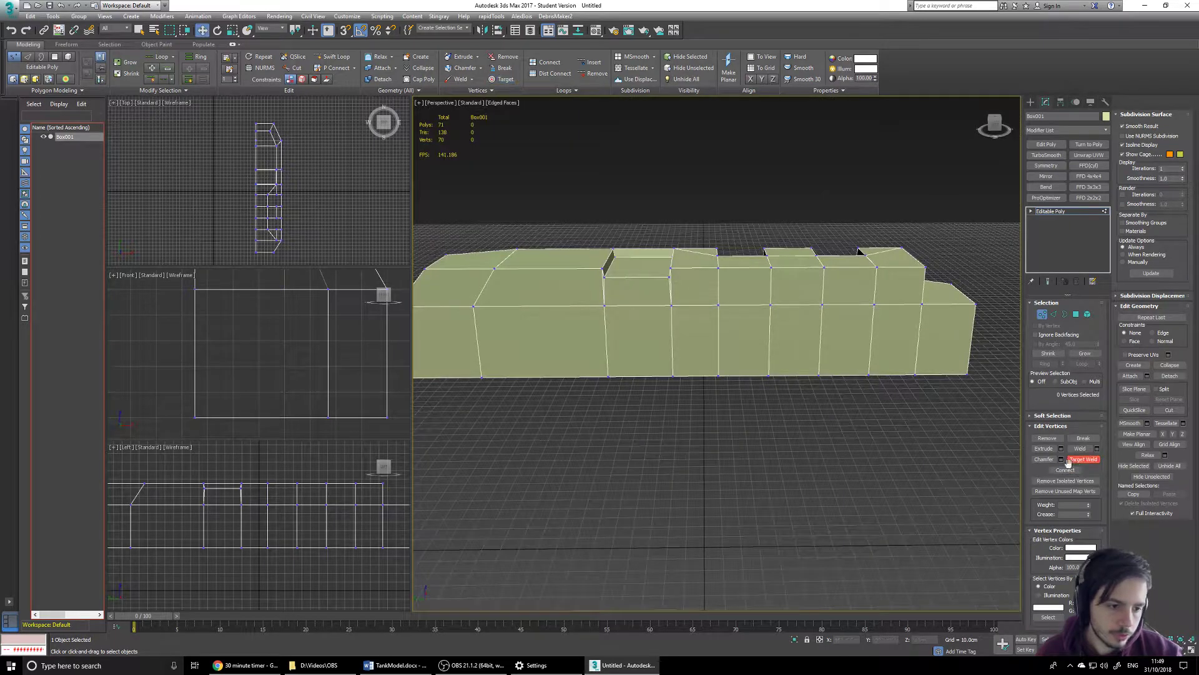
click(773, 268)
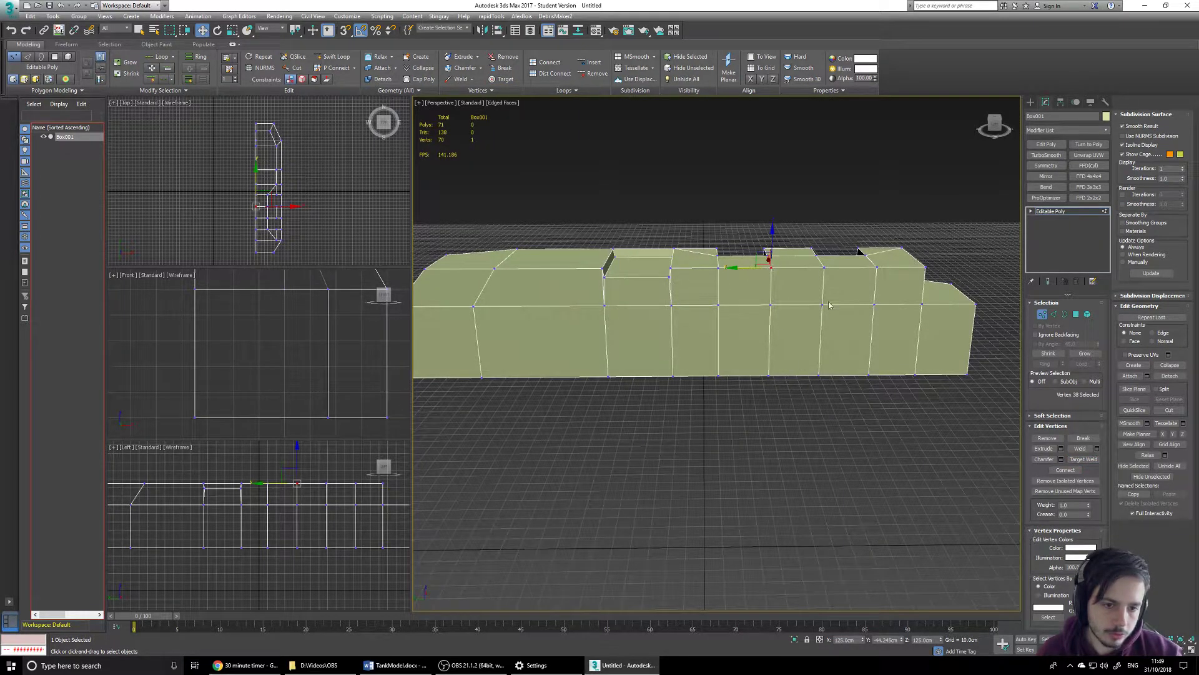
click(1083, 459)
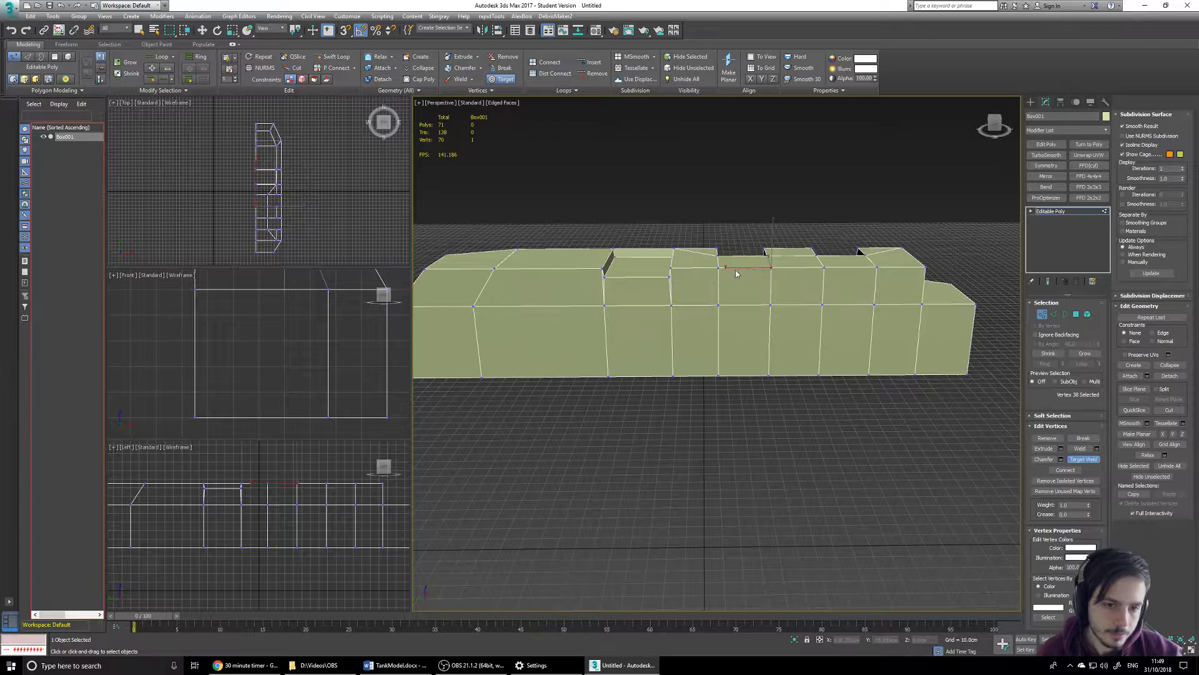
click(718, 267)
click(669, 267)
Try to target weld the flat side's middle-row and bottom-row vertices into the vertices below the recess corner.
click(771, 306)
click(719, 306)
click(719, 305)
click(671, 305)
click(770, 378)
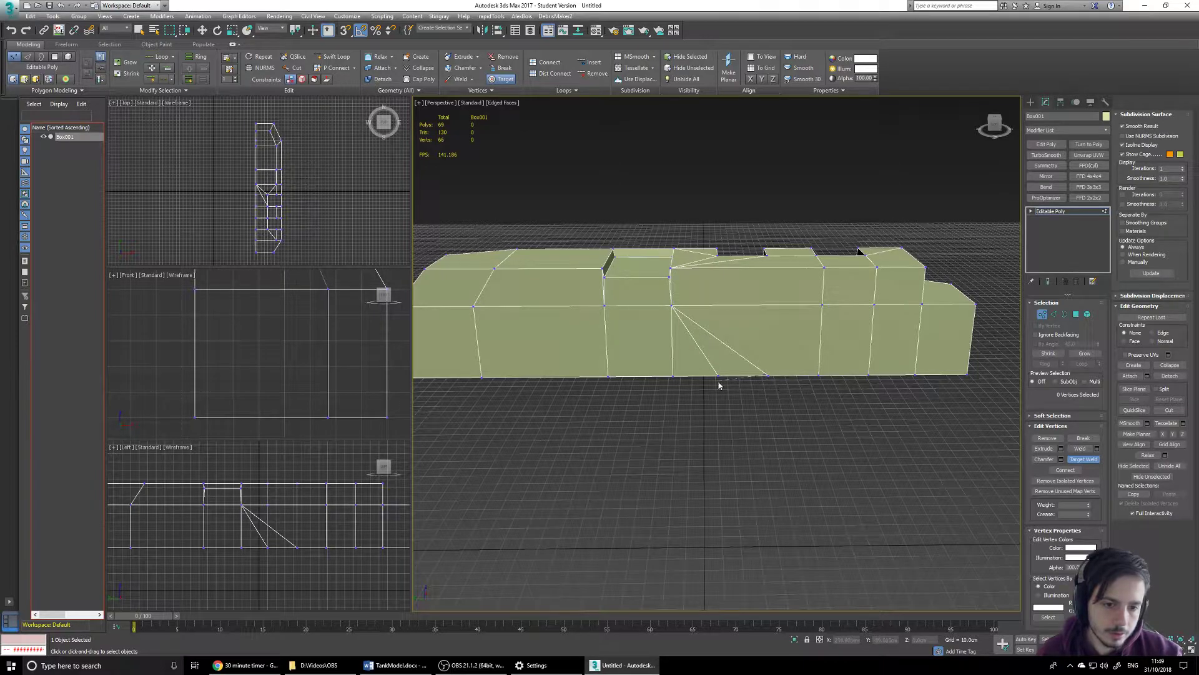
click(716, 378)
click(715, 378)
click(672, 376)
mouse_move(848, 333)
alt+middle_down()
mouse_move(846, 374)
mouse_move(847, 340)
alt+middle_up()
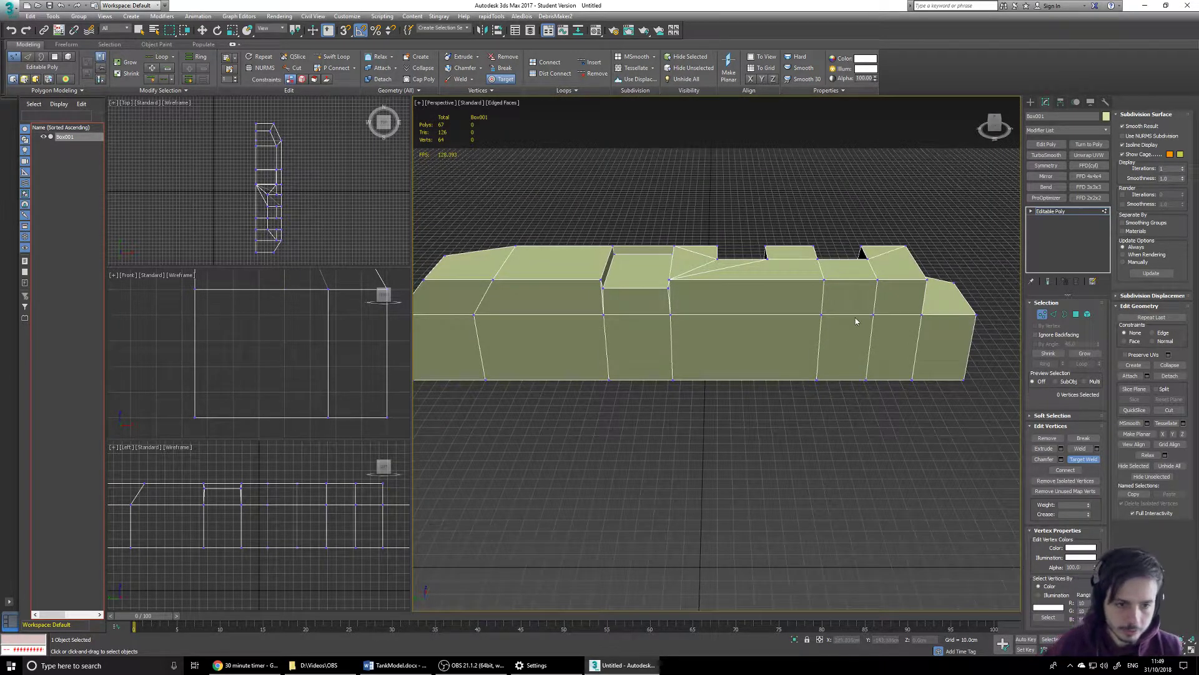
Undo the vertex welds made on the flat side.
key(ctrl+z)
key(ctrl+z)
key(ctrl+z)
key(ctrl+z)
key(ctrl+z)
key(ctrl+z)
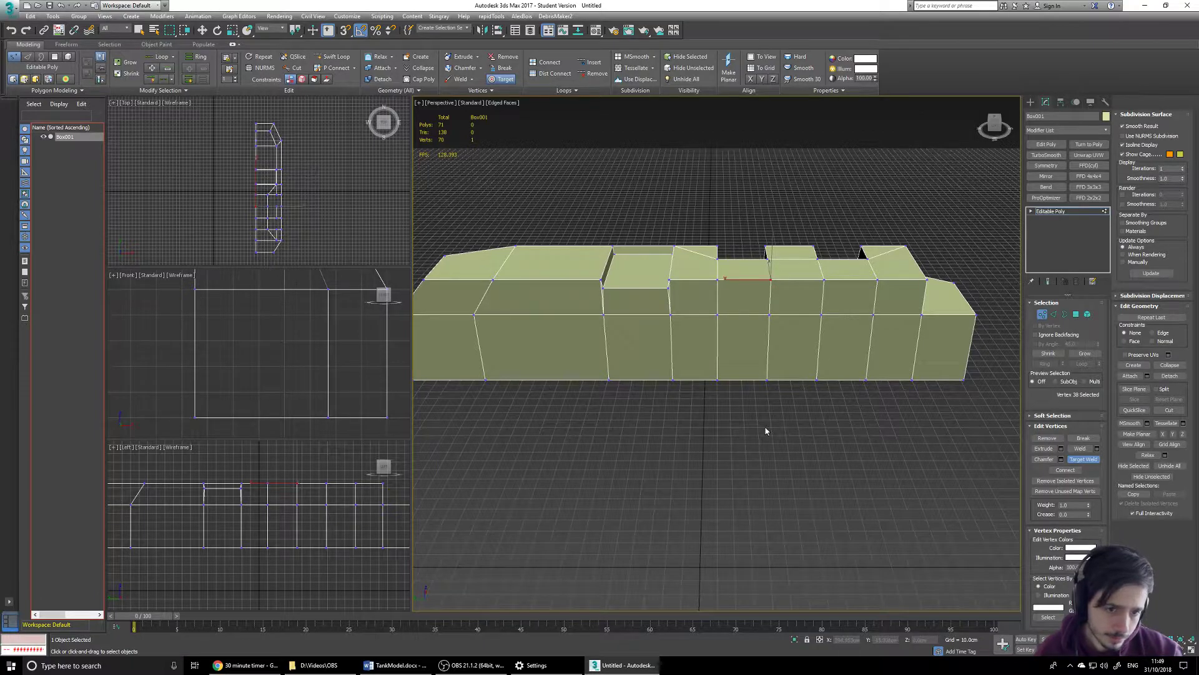
alt+middle_drag(779, 357, 813, 412)
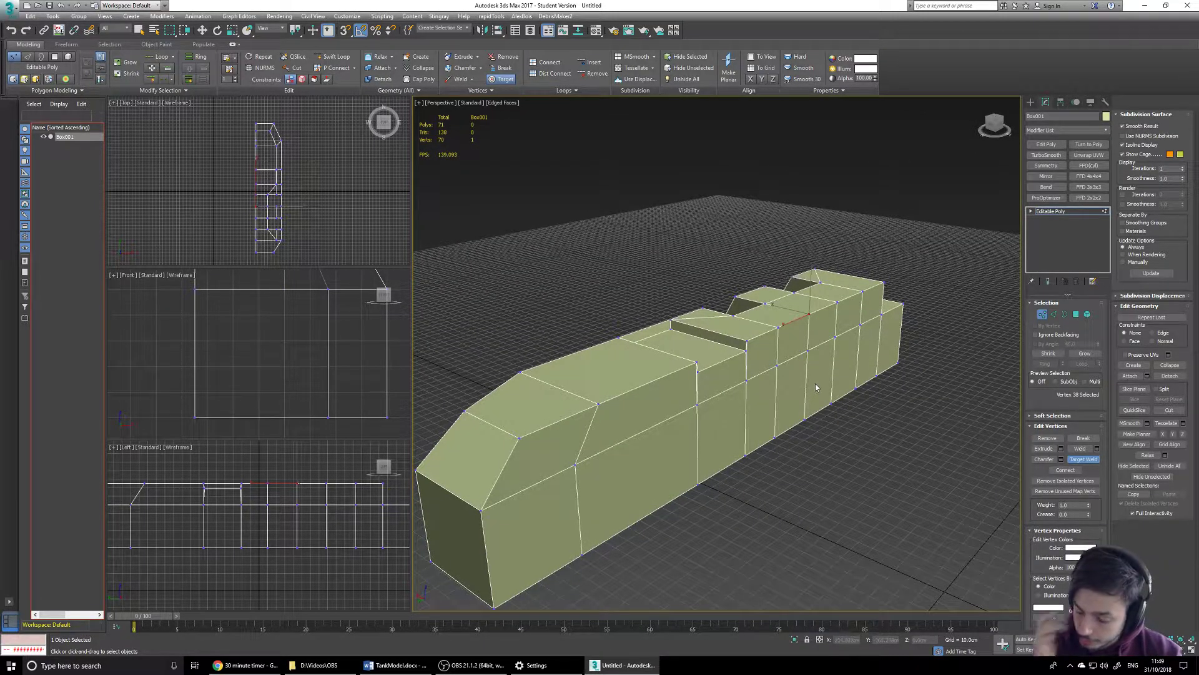
alt+middle_drag(847, 463, 707, 301)
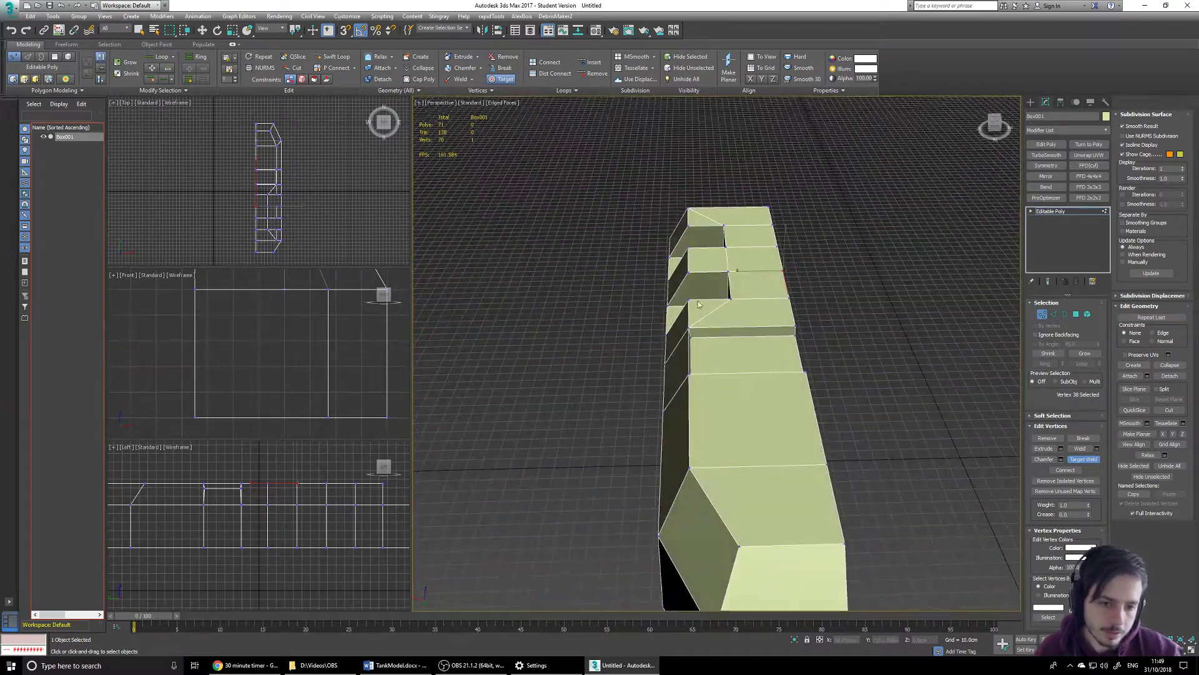
alt+middle_drag(807, 315, 690, 354)
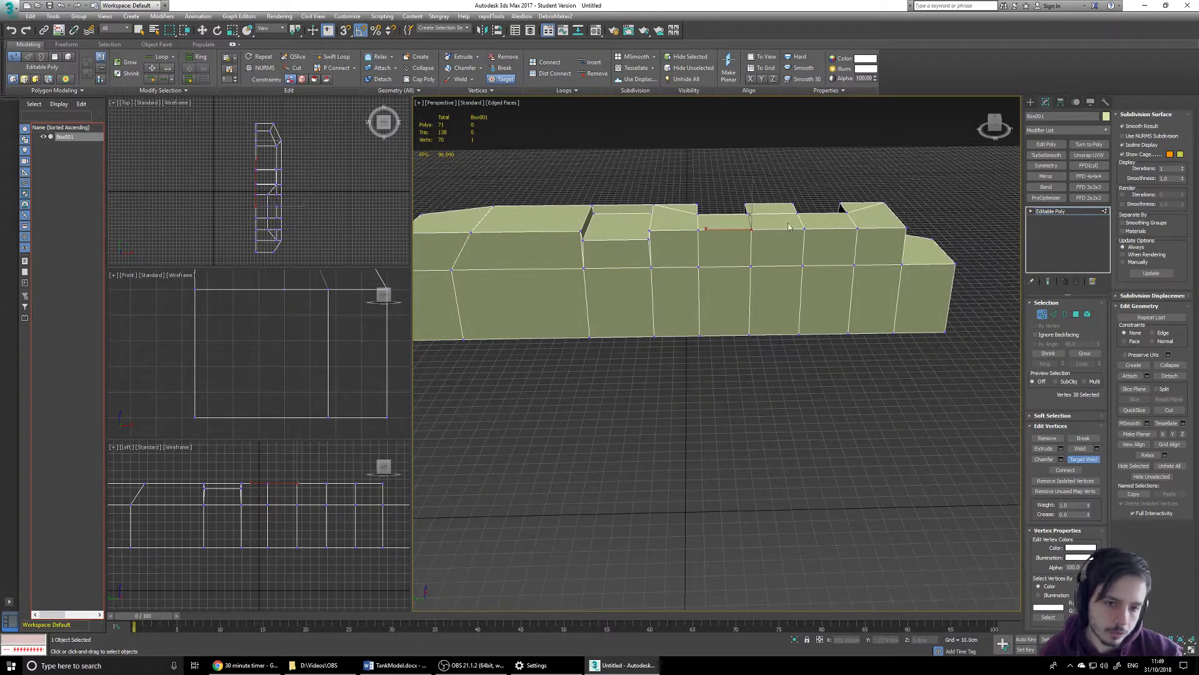
alt+middle_drag(789, 227, 746, 301)
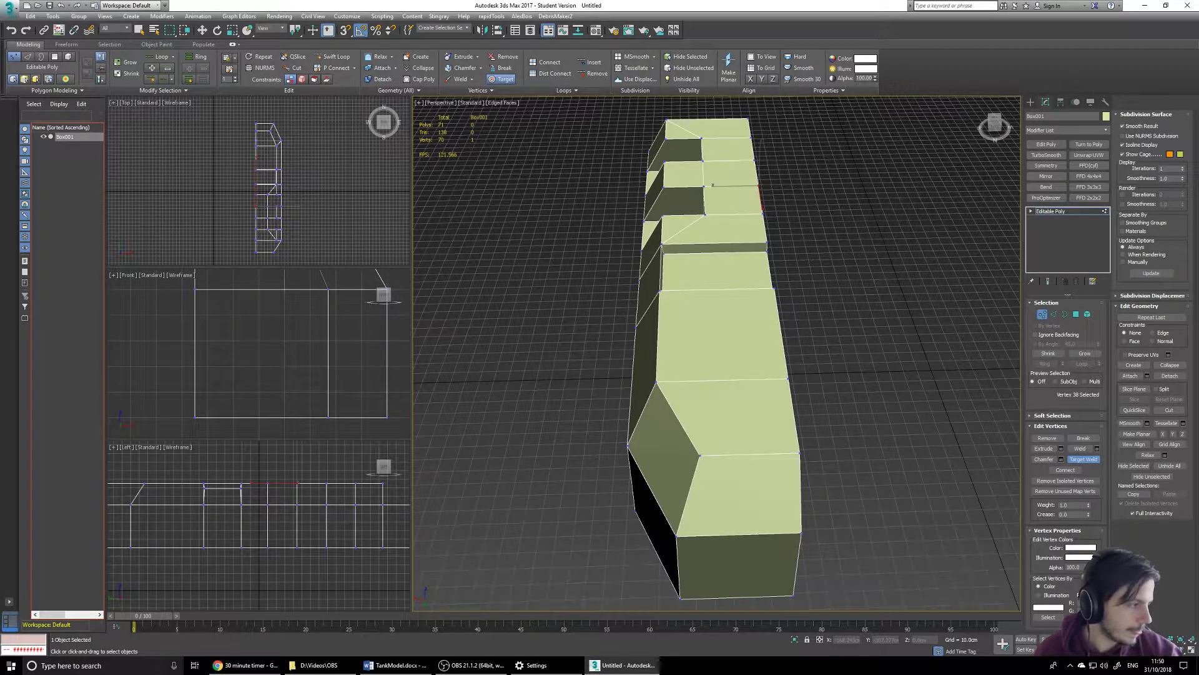
mouse_move(819, 348)
alt+middle_down()
mouse_move(835, 313)
mouse_move(838, 243)
mouse_move(840, 277)
mouse_move(795, 338)
mouse_move(758, 427)
mouse_move(737, 420)
mouse_move(755, 346)
alt+middle_up()
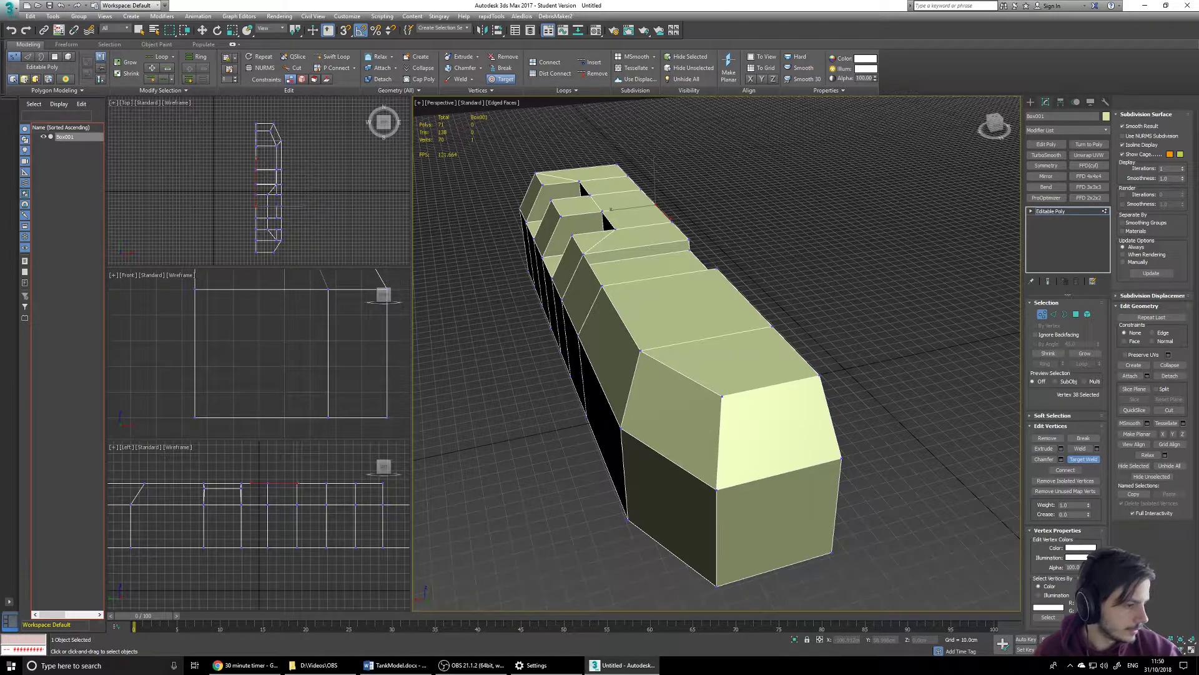
Select the recess floor polygon and inset it by 5 cm.
alt+middle_drag(1165, 402, 1067, 328)
key(w)
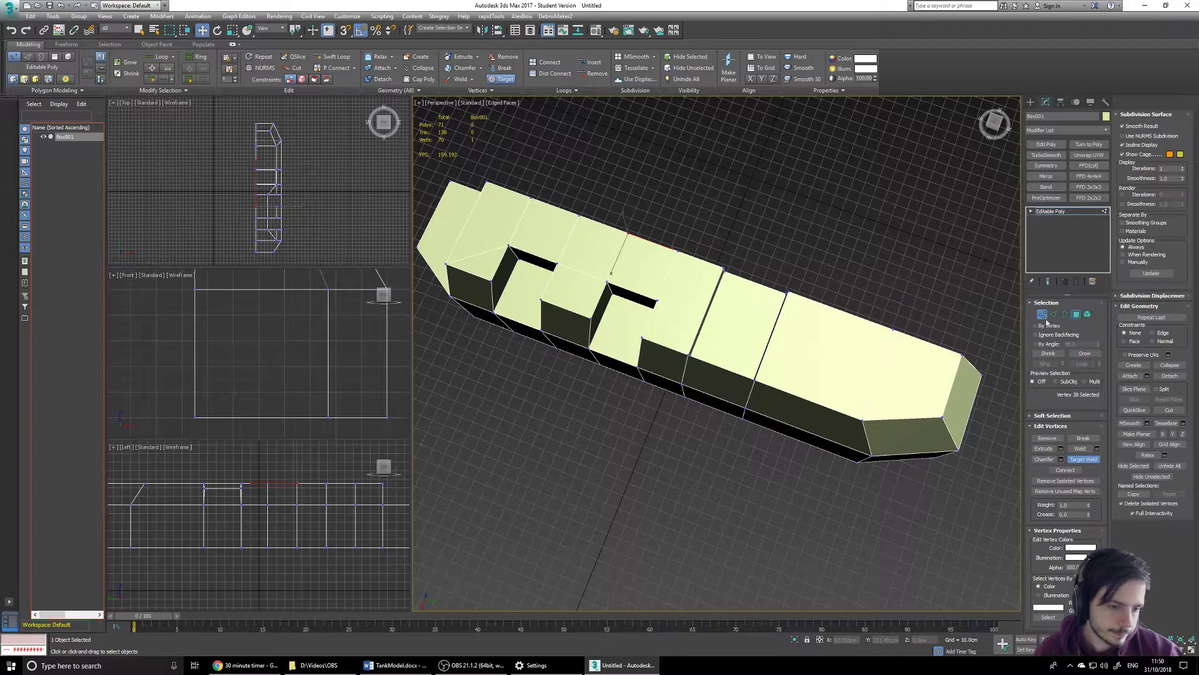
click(1075, 314)
click(745, 320)
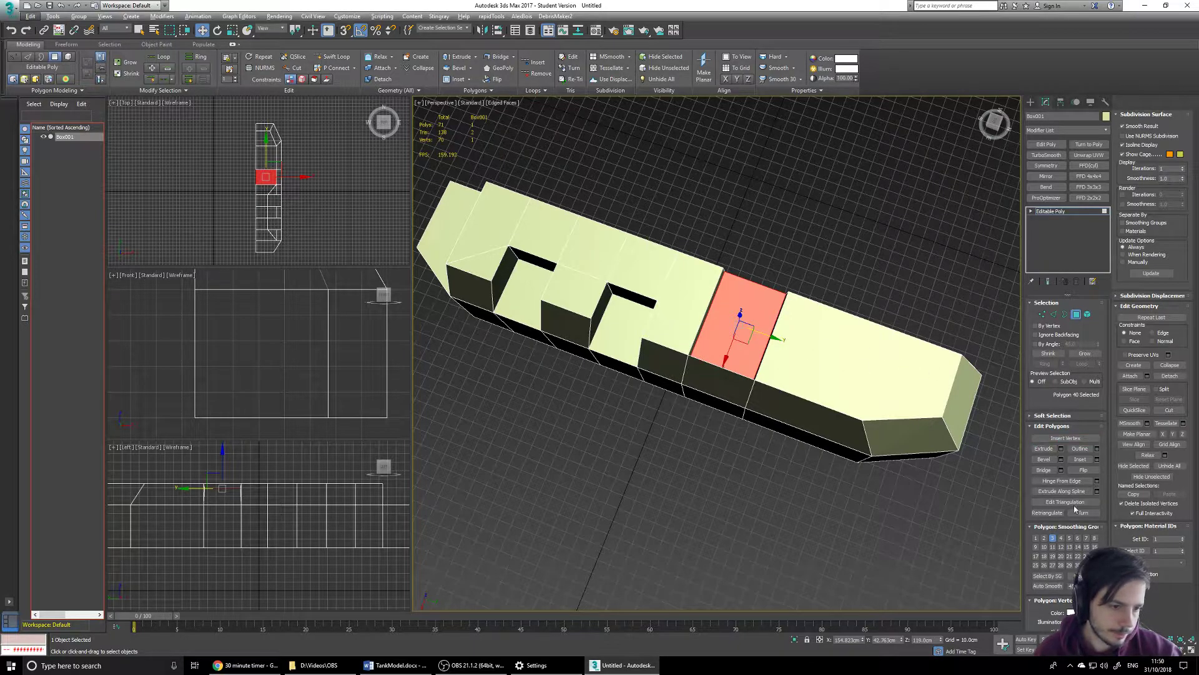
click(1096, 459)
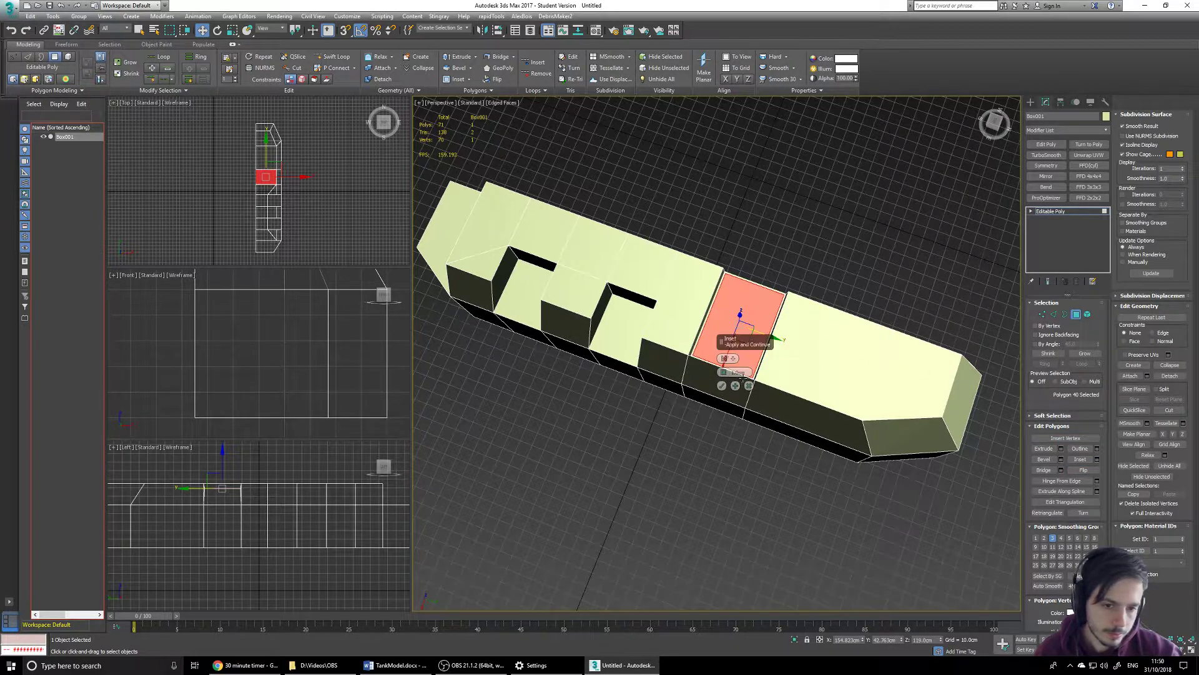
text(5)
key(Return)
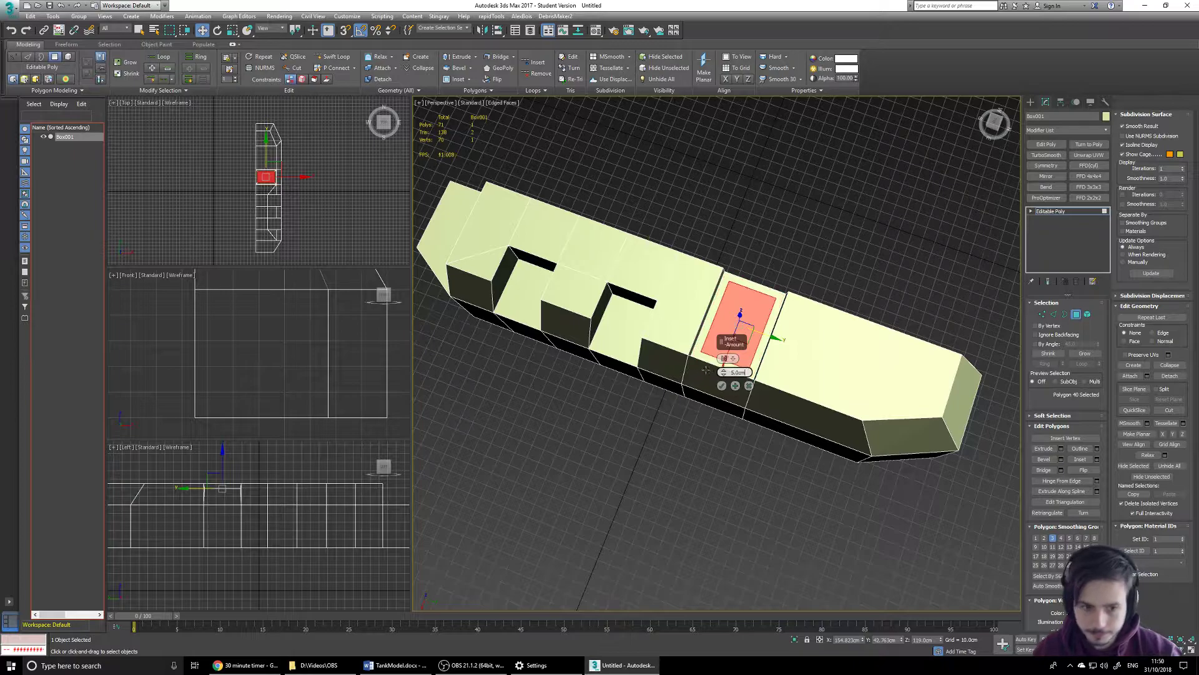
click(723, 385)
Switch to edge selection and select the inset's short edge beside the notched side.
alt+middle_drag(790, 375, 795, 349)
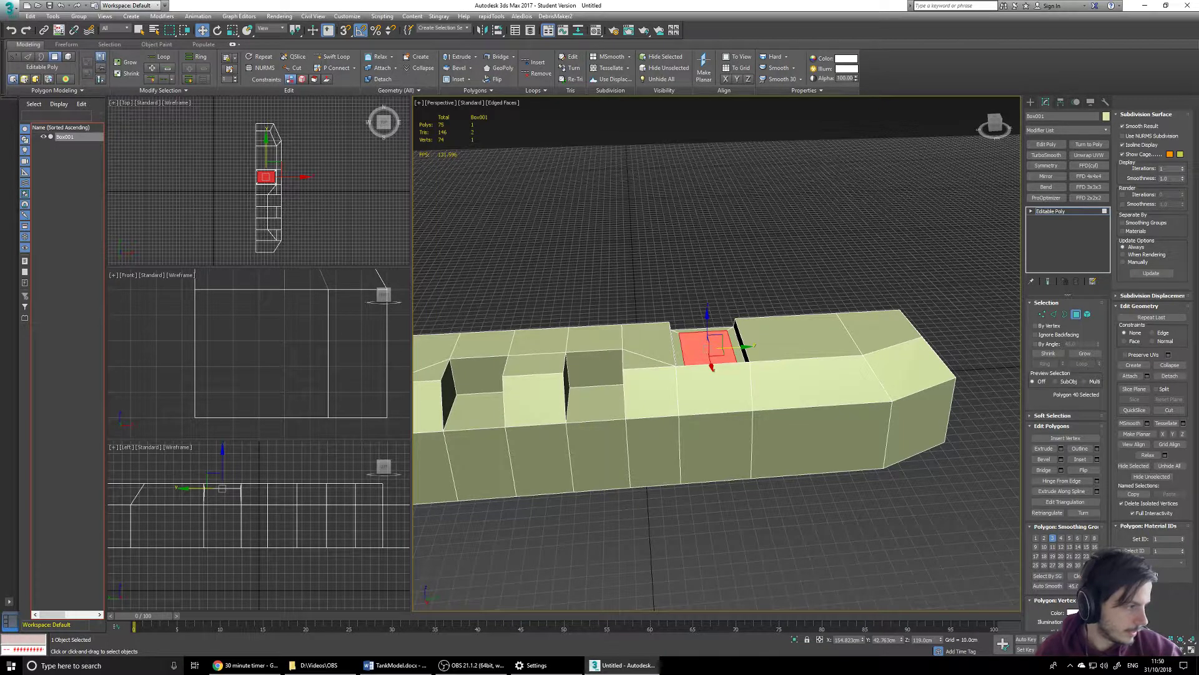
middle_drag(951, 354, 929, 324)
scroll(780, 311, up, 5)
alt+middle_drag(780, 312, 800, 347)
click(1053, 314)
click(688, 397)
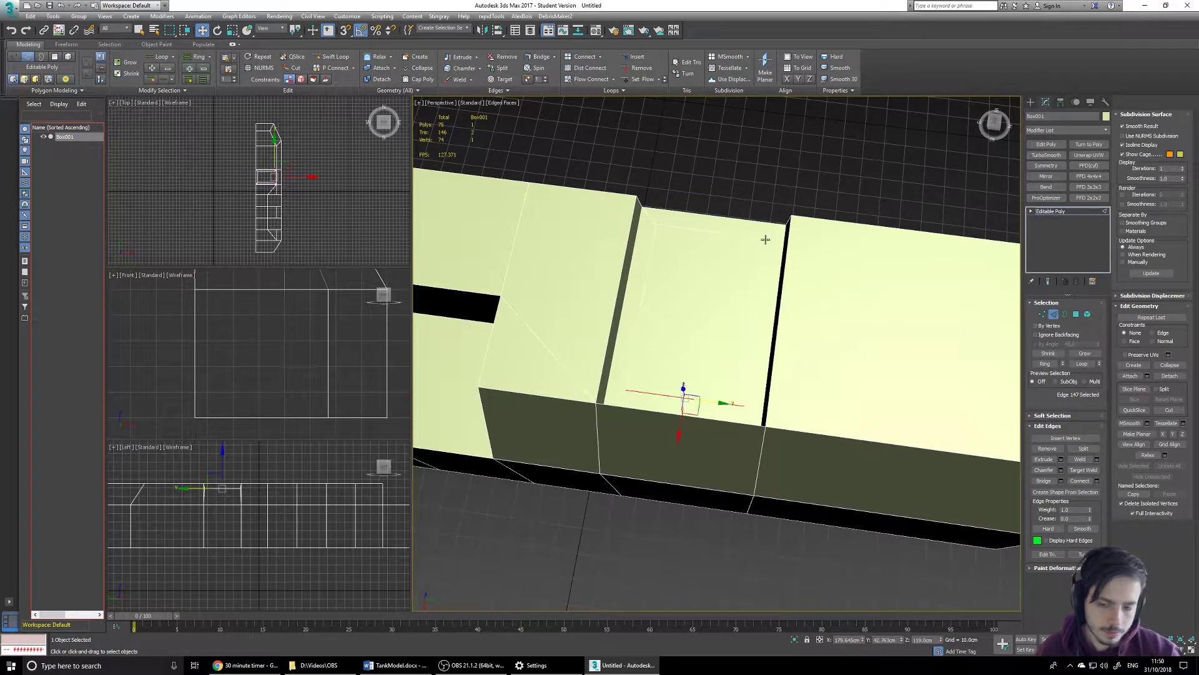
Set the perspective view to Clay shading and select the inset's two short edges.
click(507, 104)
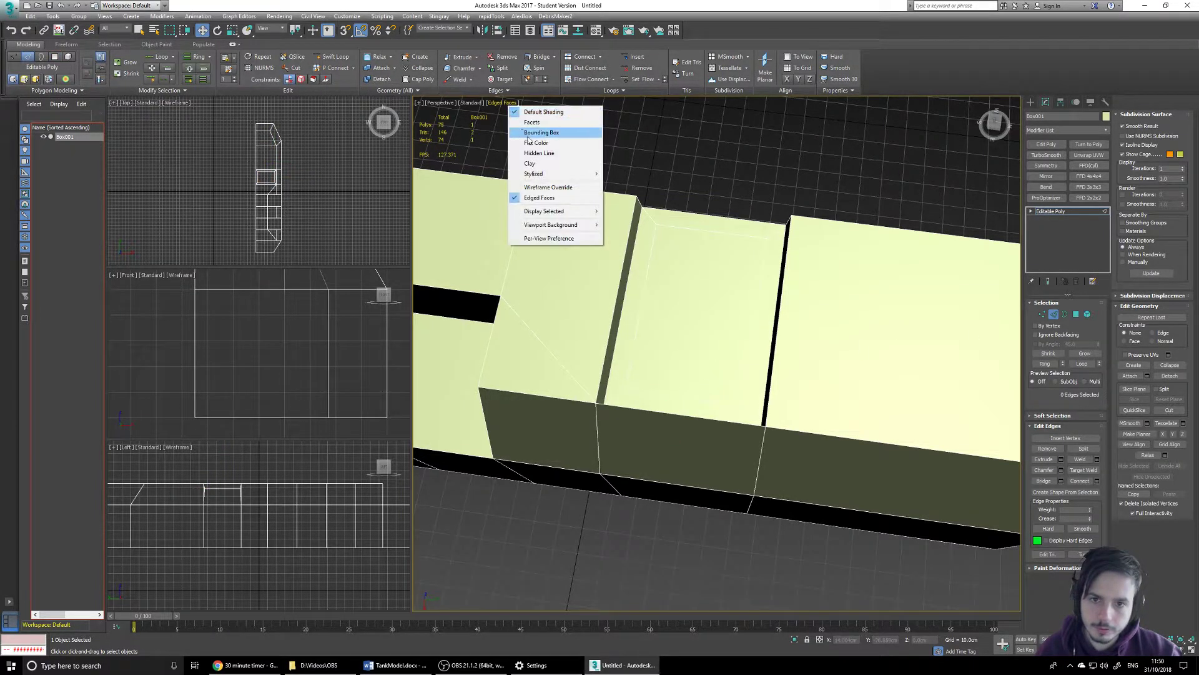
click(528, 159)
click(684, 369)
click(679, 400)
ctrl+click(729, 233)
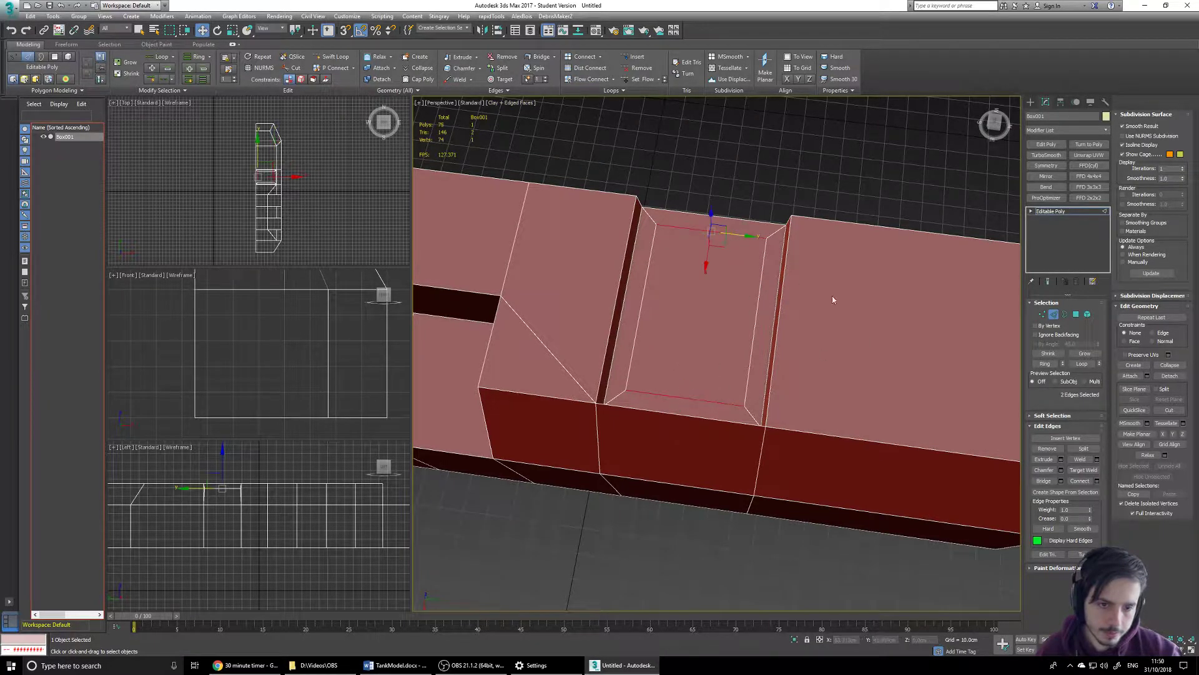
Set the object colour to black, restore the perspective view's default shading and clear the edge selection.
click(1106, 117)
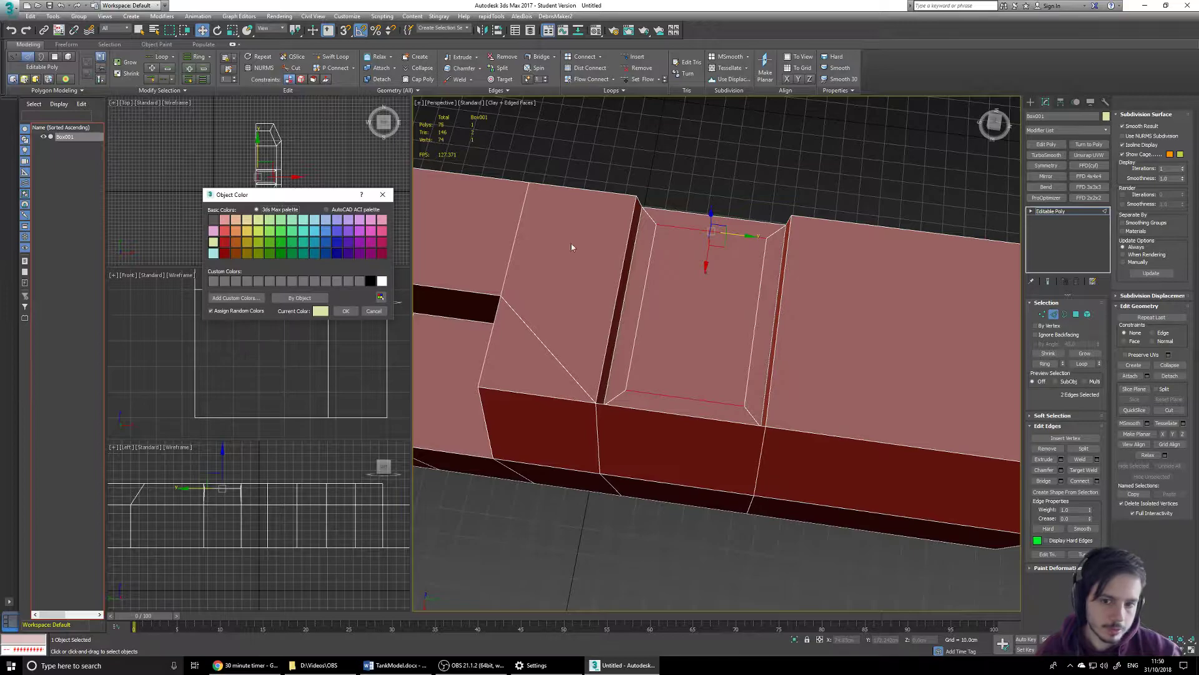
click(371, 281)
click(346, 311)
click(516, 104)
click(537, 163)
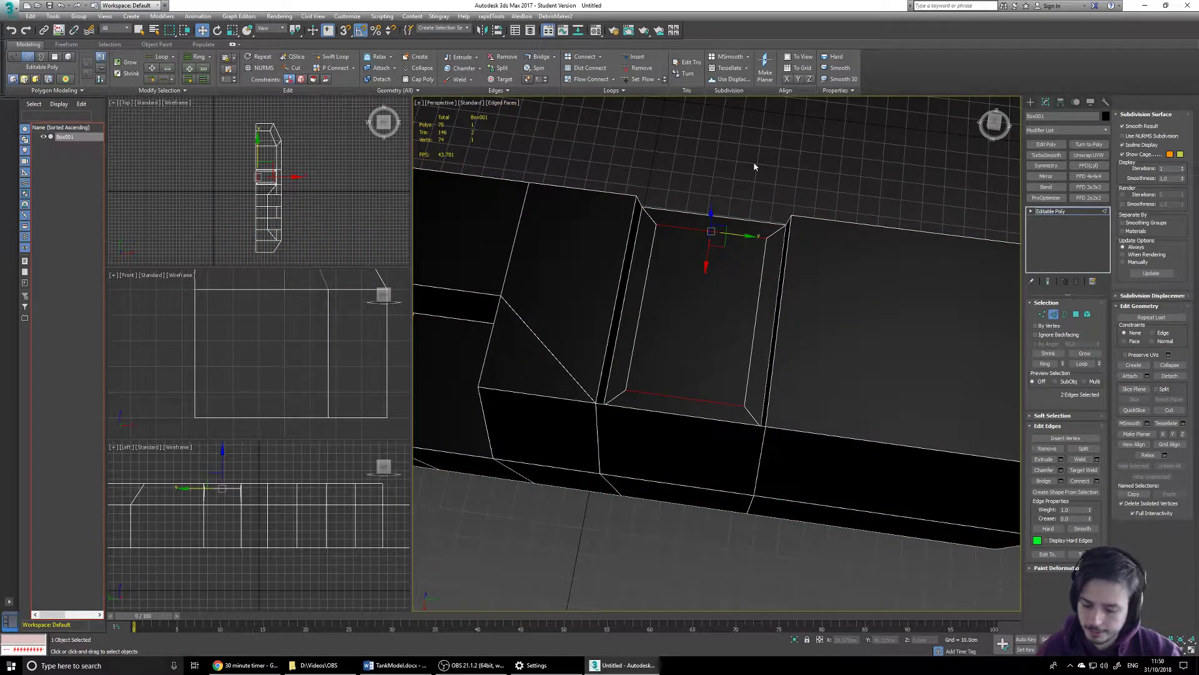
click(730, 190)
Open the Material Editor in compact mode and assign the 01 - Default material to the box.
key(m)
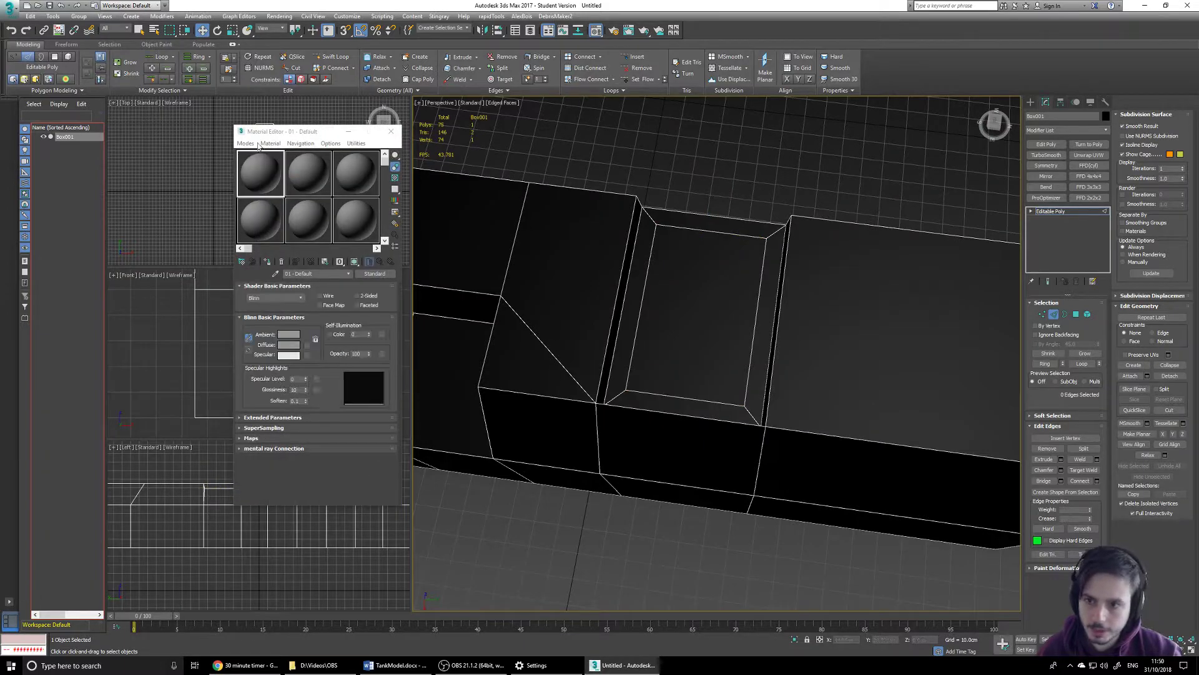
click(245, 143)
click(261, 165)
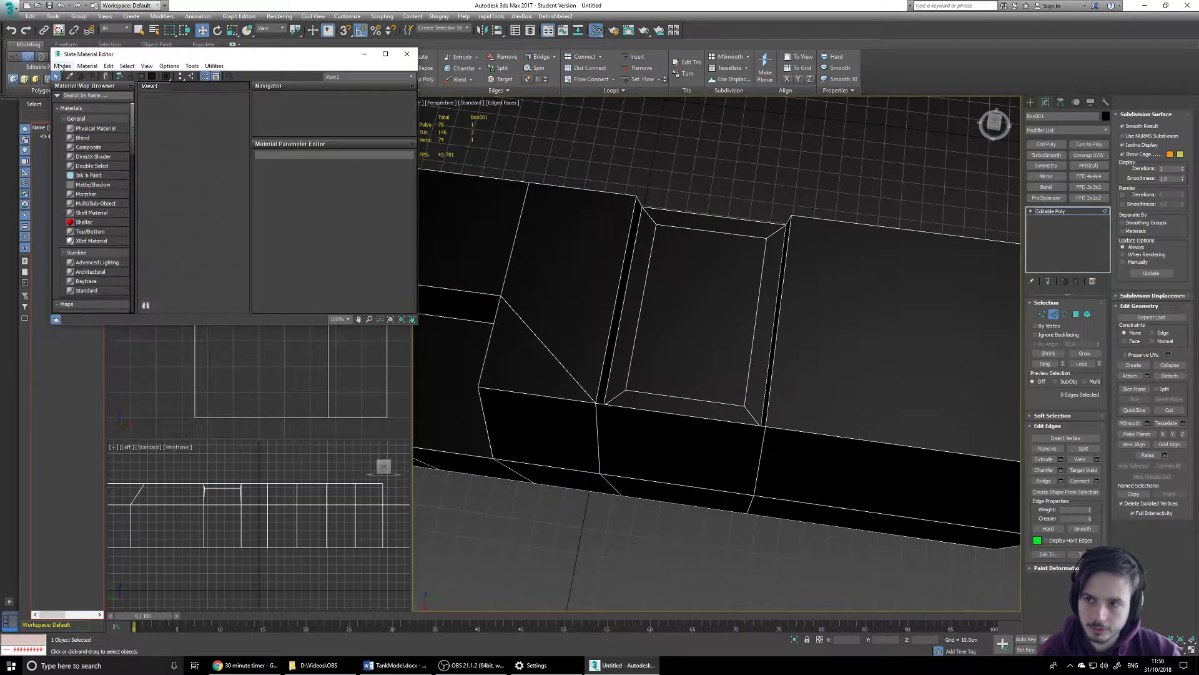
click(61, 67)
click(95, 86)
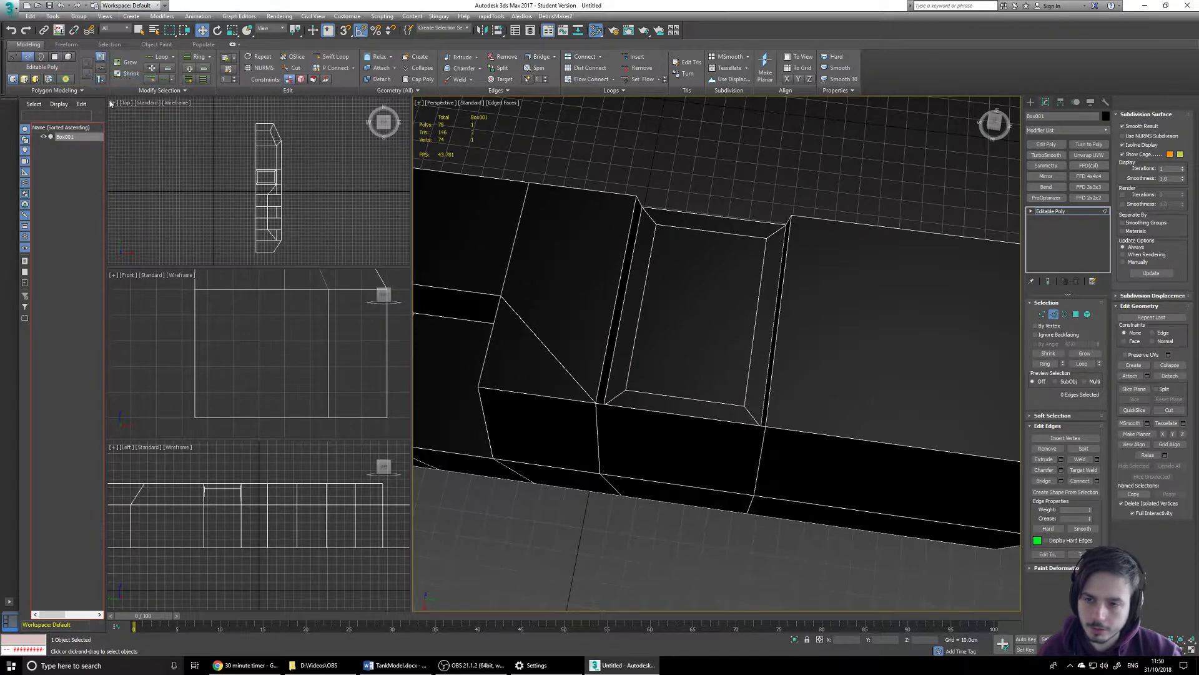
drag(261, 185, 569, 265)
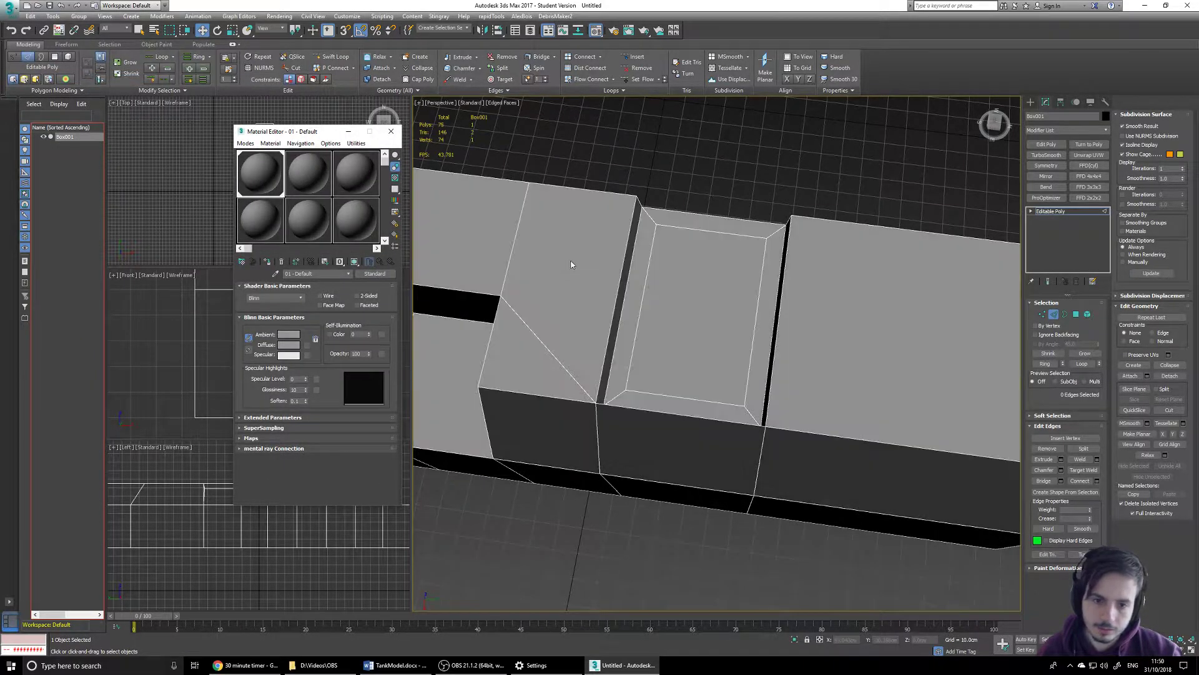
Close the Material Editor and connect the inset's two short edges with two segments, pinch -15 and slide 0.
click(391, 131)
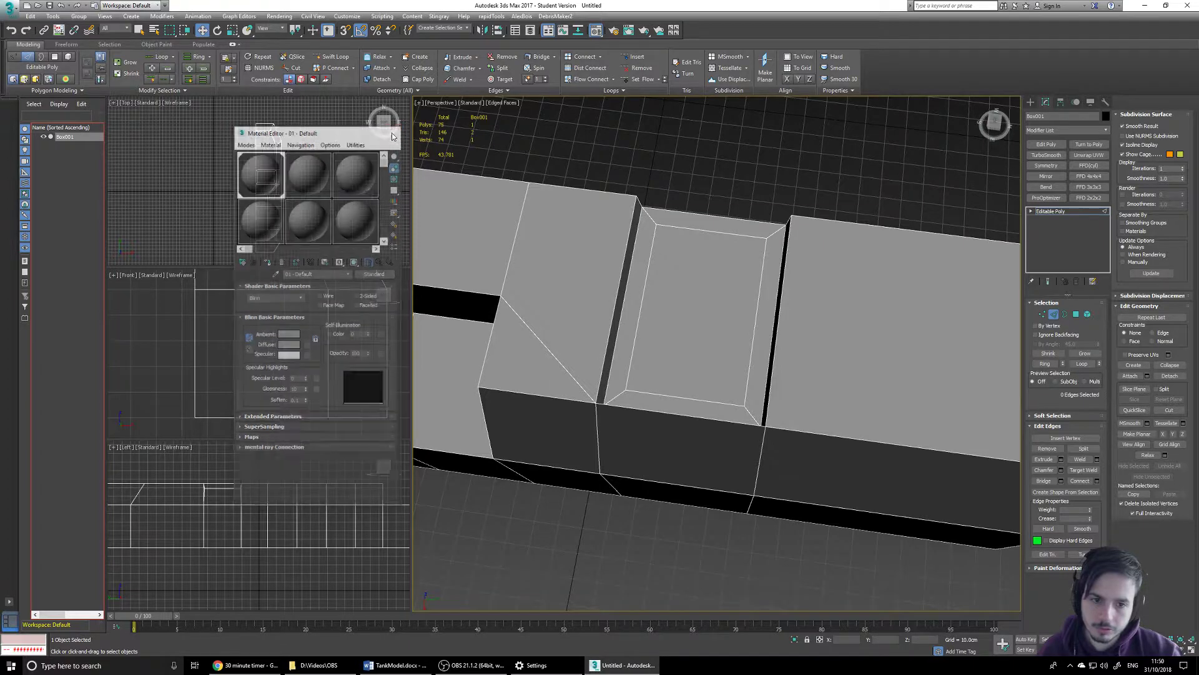
click(690, 400)
ctrl+click(712, 230)
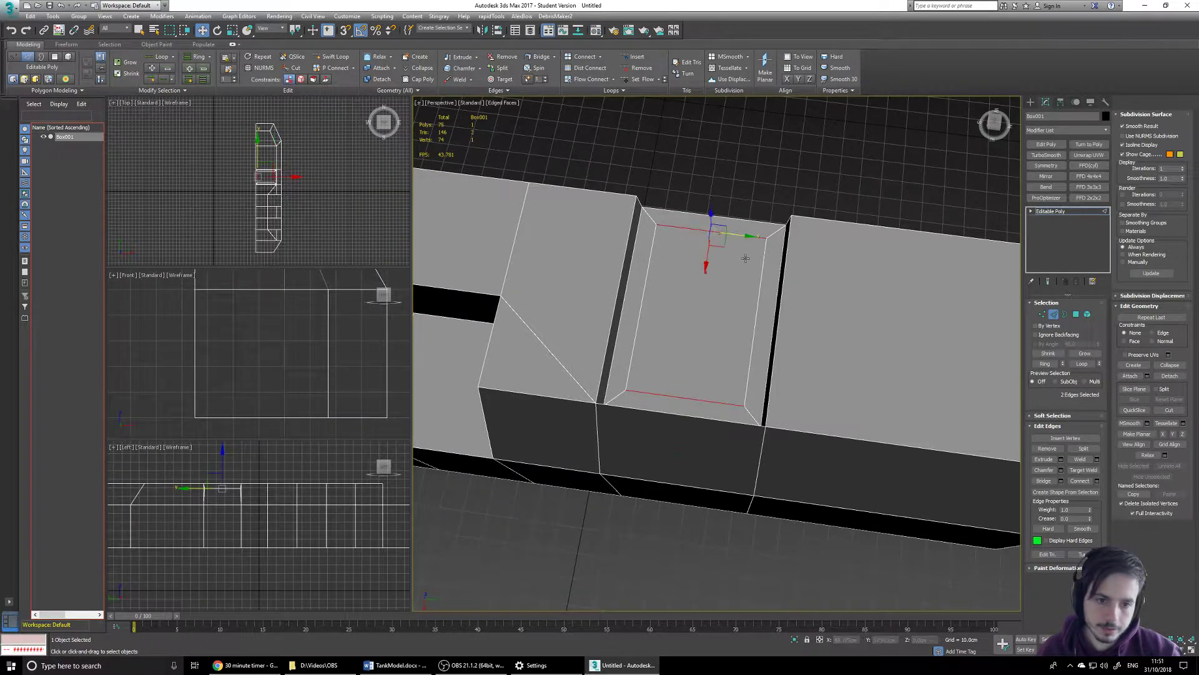
alt+middle_drag(767, 290, 793, 375)
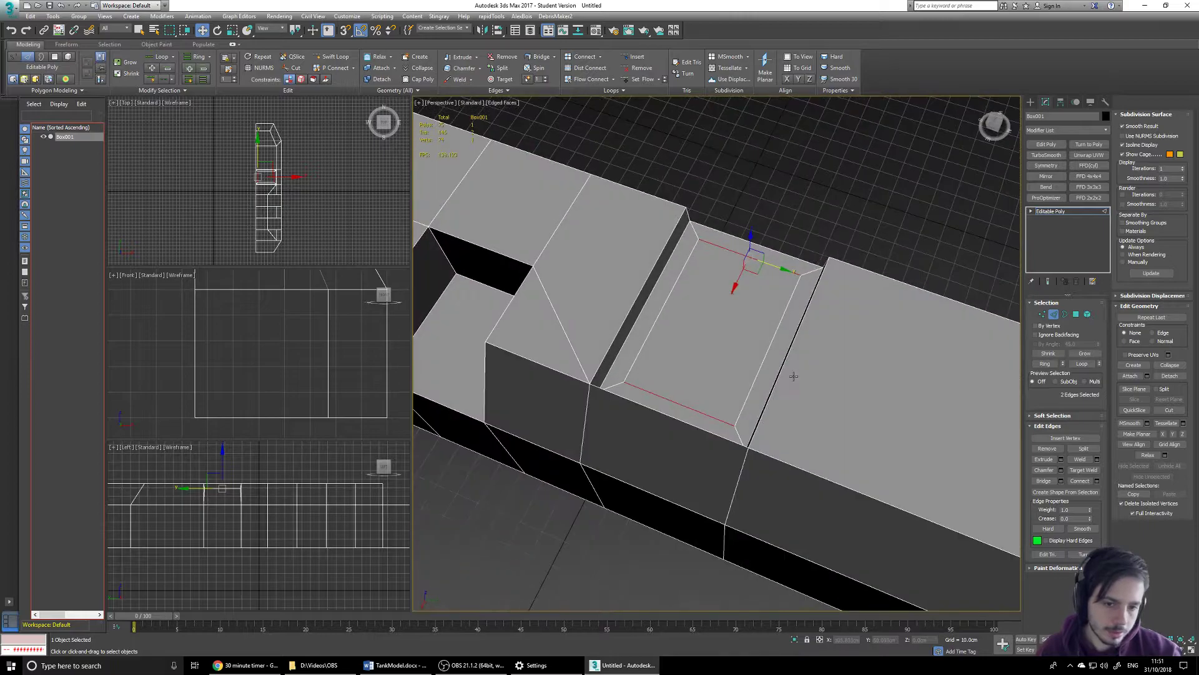
click(1097, 481)
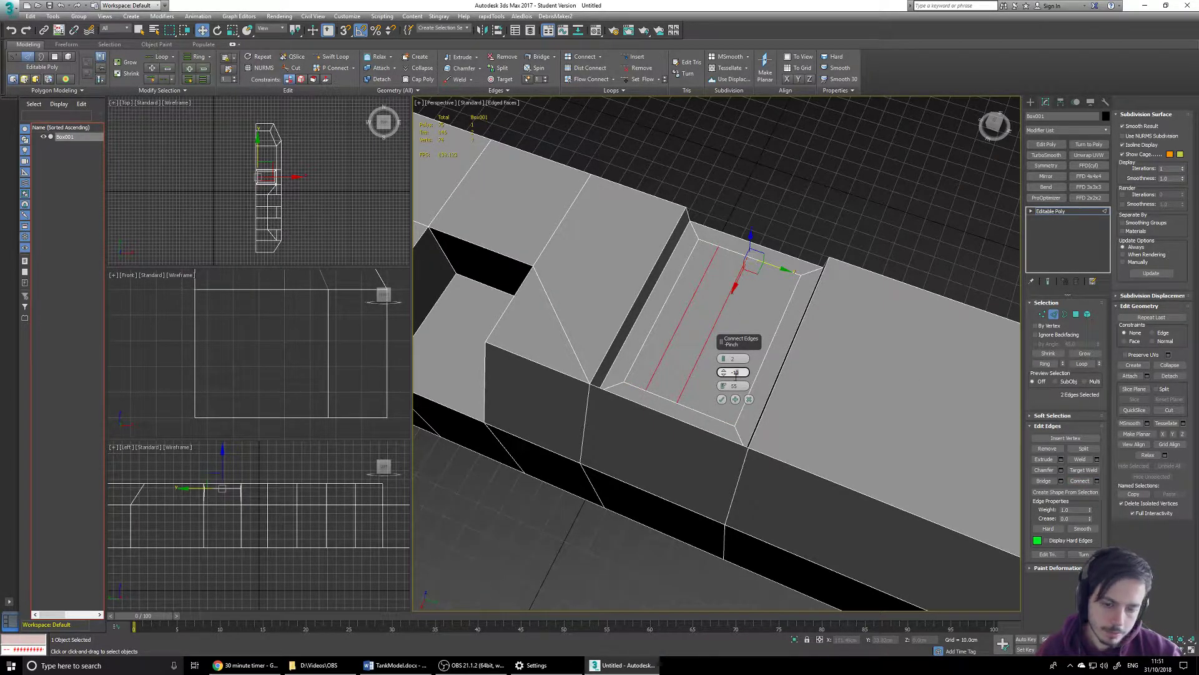
key(Tab)
right_click(724, 387)
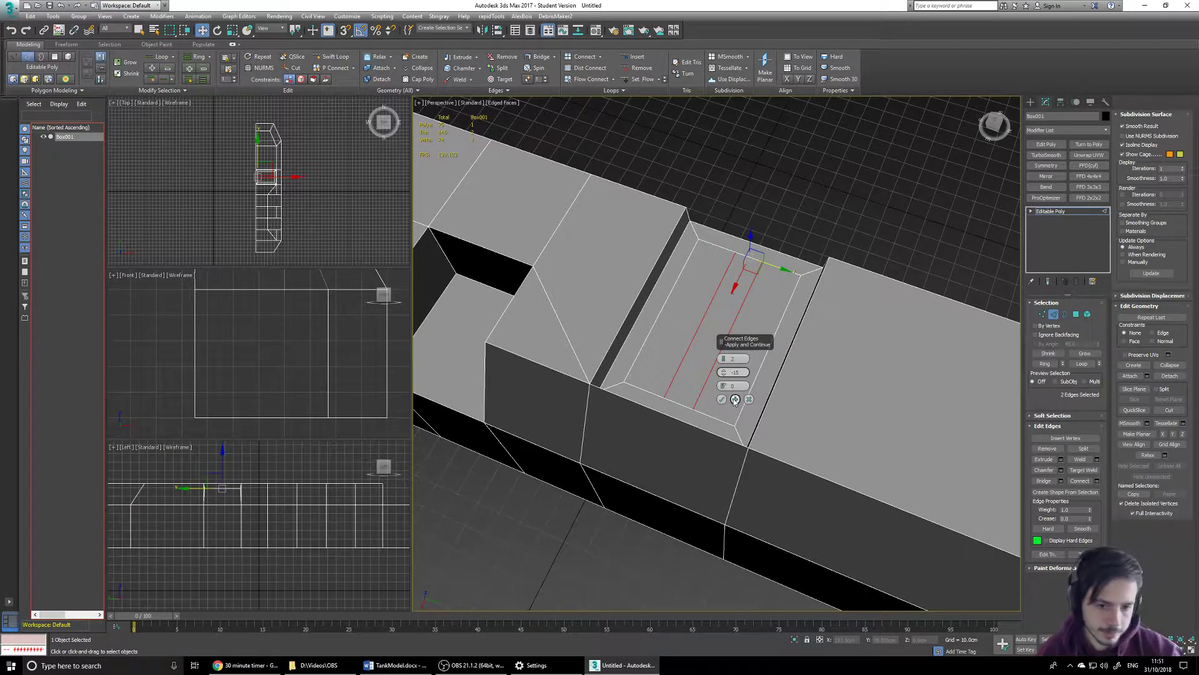
click(722, 399)
middle_drag(743, 382, 750, 369)
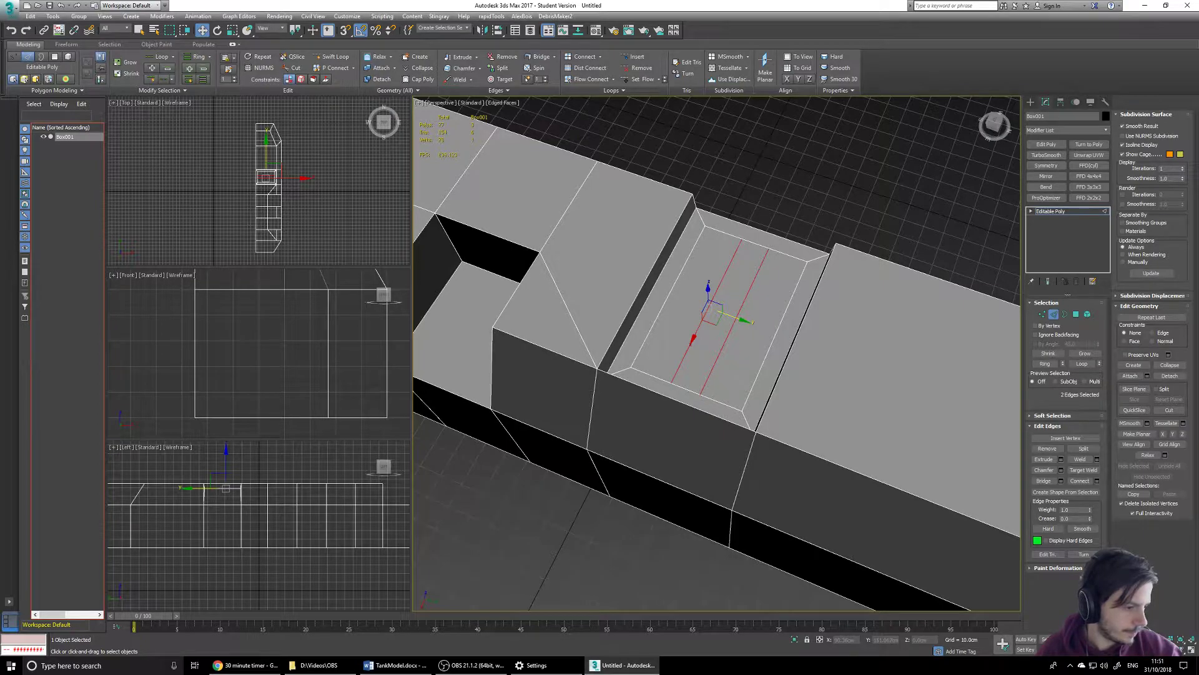
Extrude the two outer strips of the recess floor by -5 cm to sink them into slots.
click(1075, 315)
click(706, 300)
ctrl+click(767, 311)
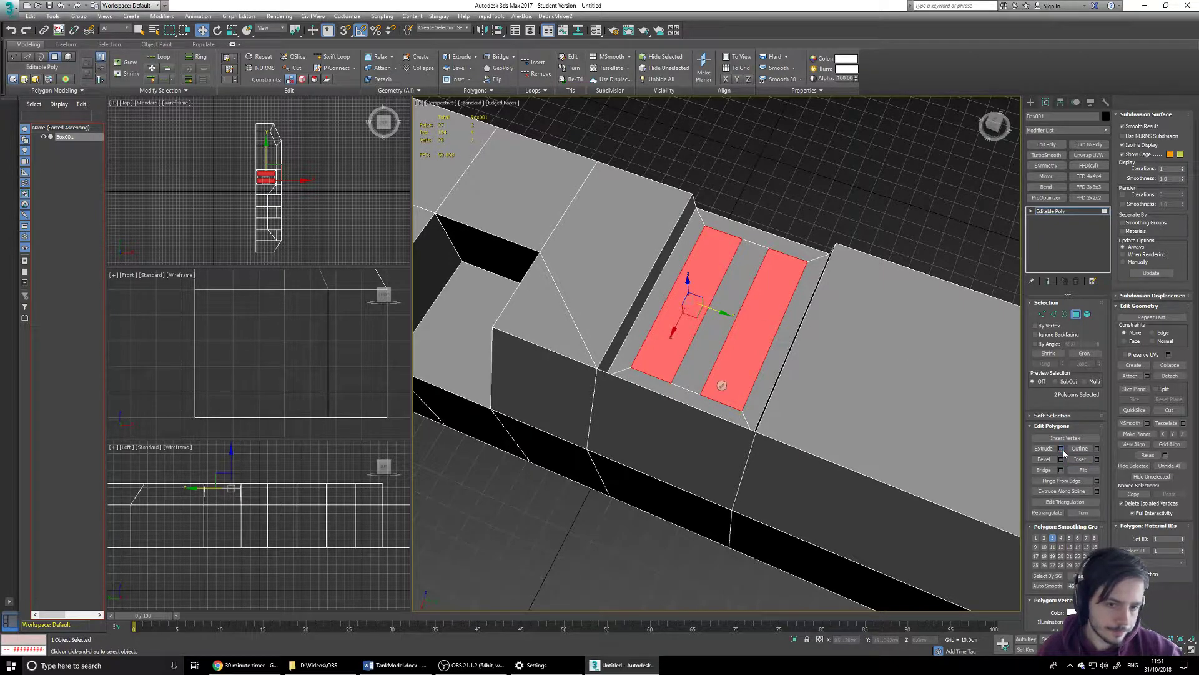
click(1061, 448)
text(1)
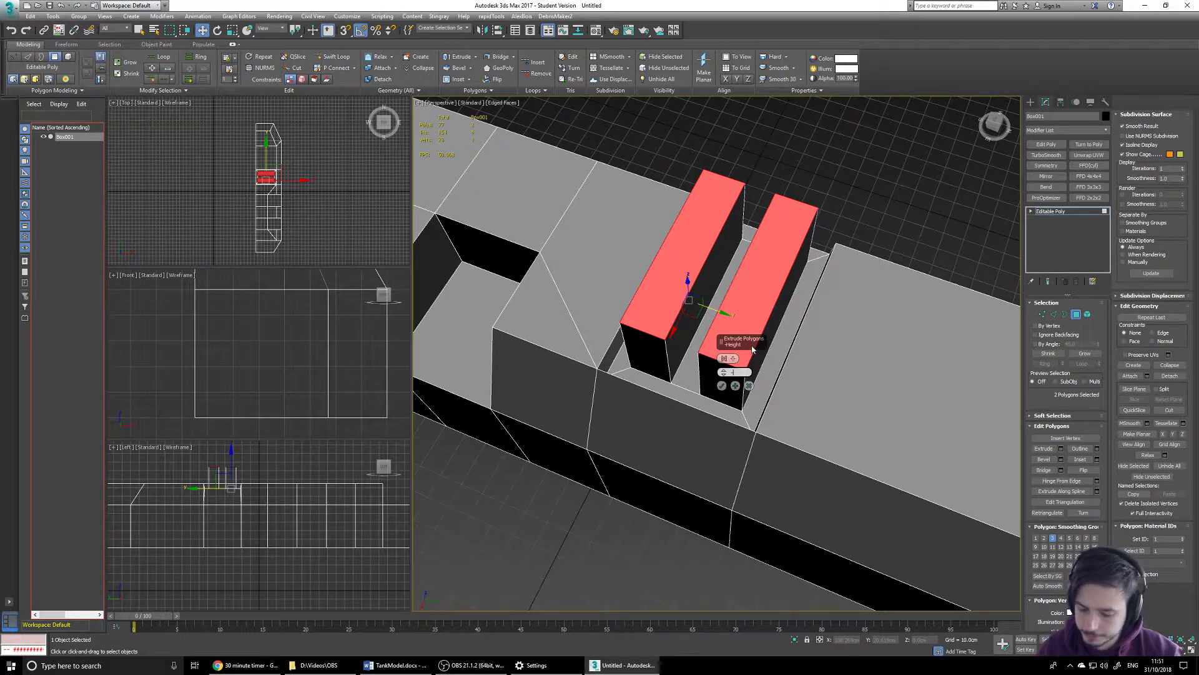
text(5)
key(Return)
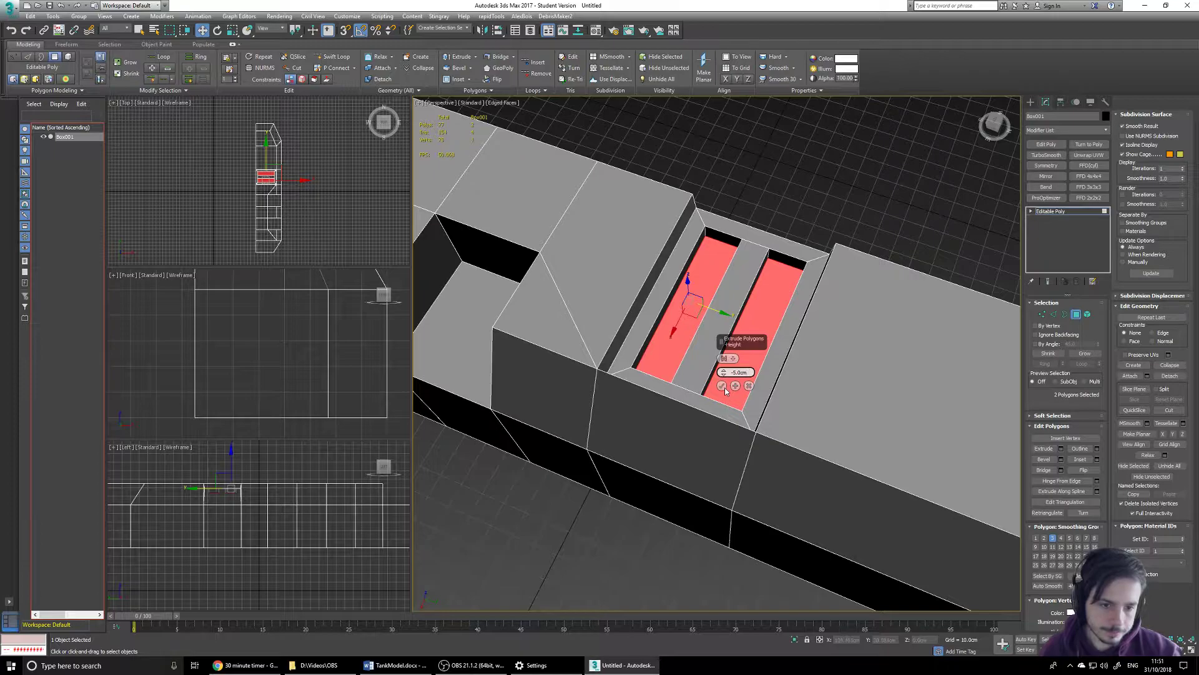
click(722, 386)
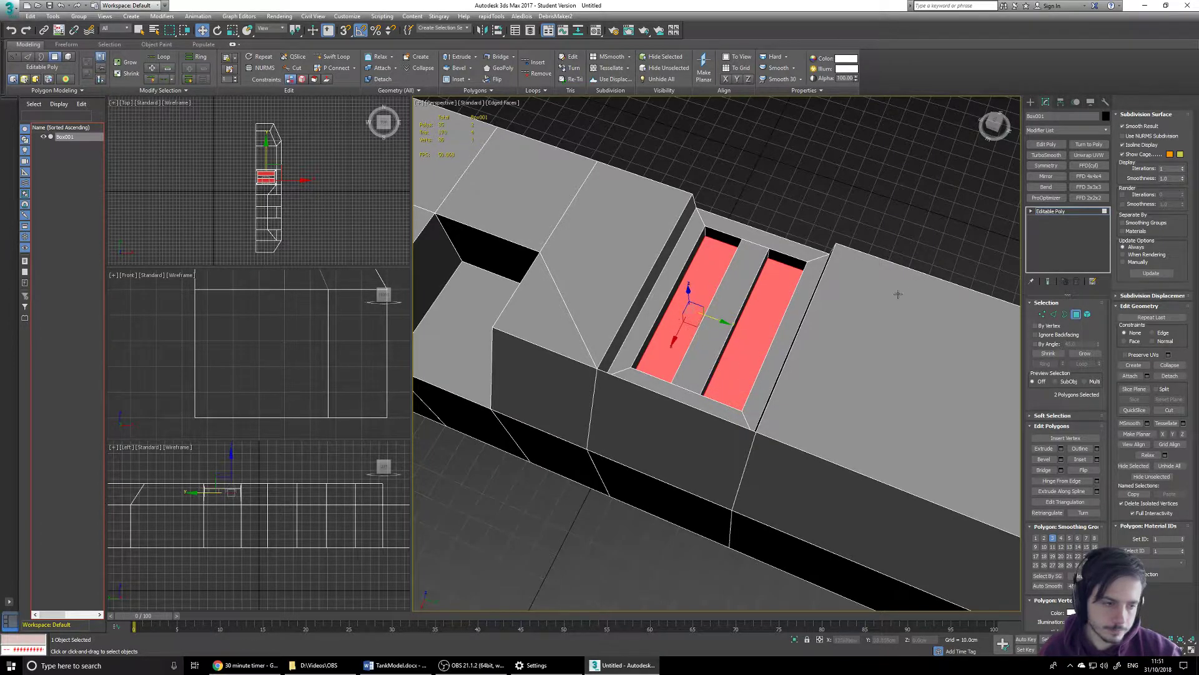
alt+middle_drag(813, 303, 778, 324)
Examine the slotted recess, its middle strip and the large top face beside it from several angles.
click(1041, 313)
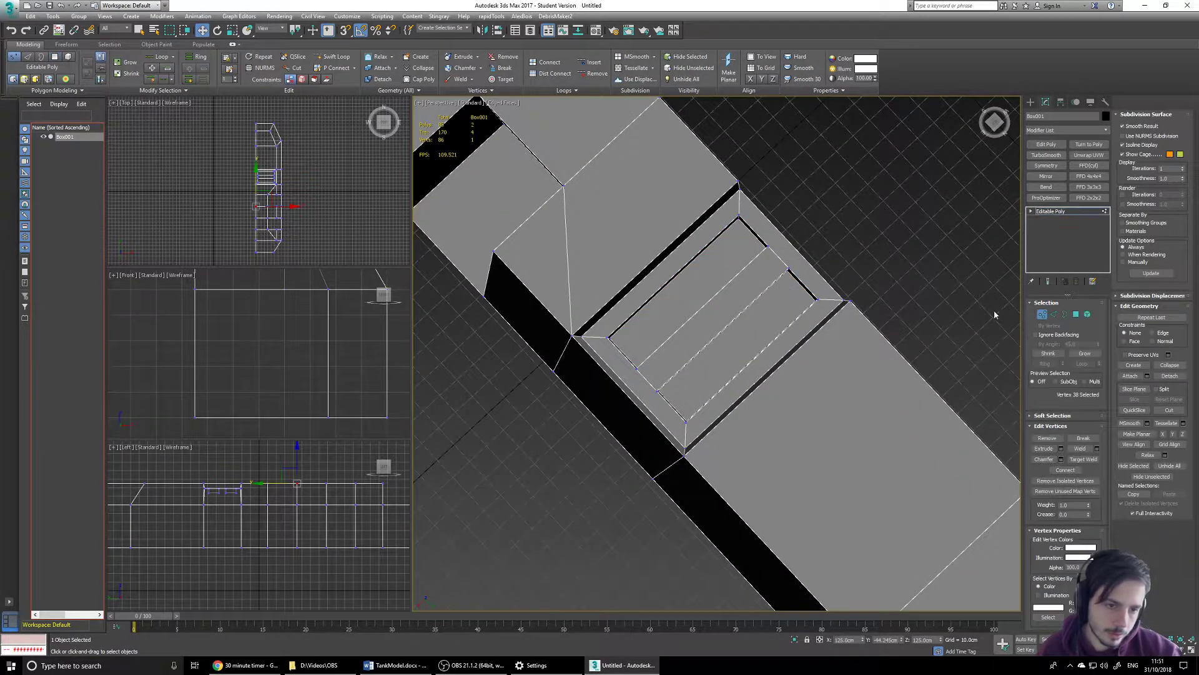
key(4)
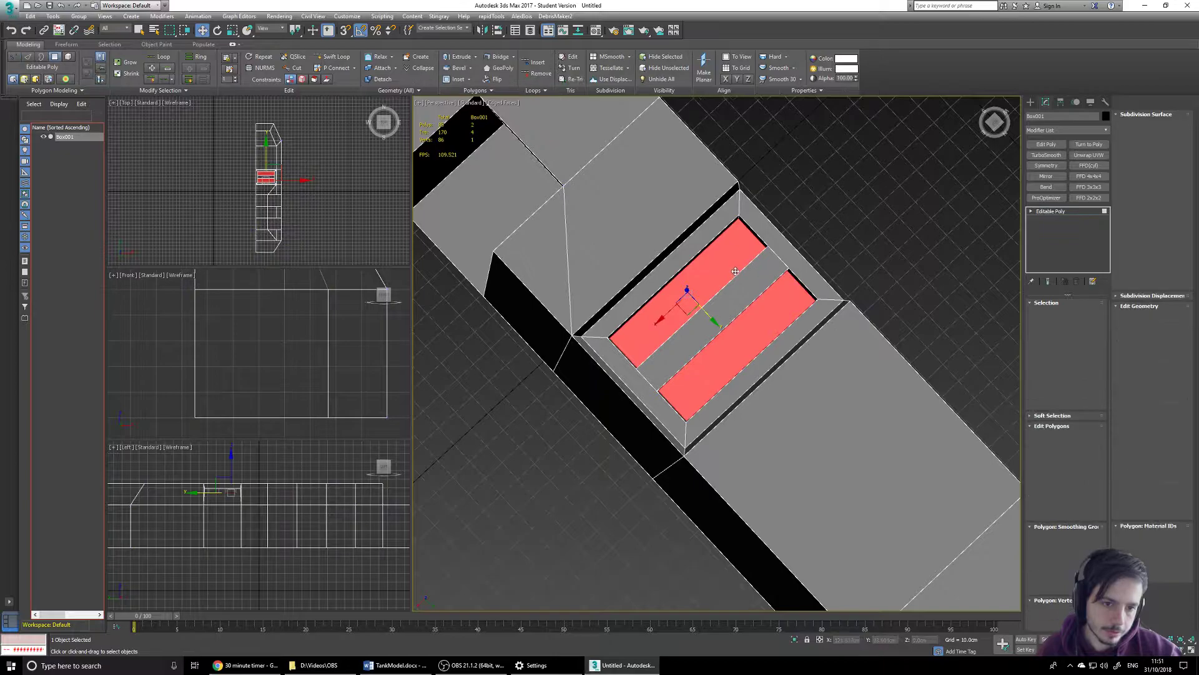
click(754, 276)
alt+middle_drag(883, 450, 876, 369)
alt+middle_drag(697, 286, 724, 283)
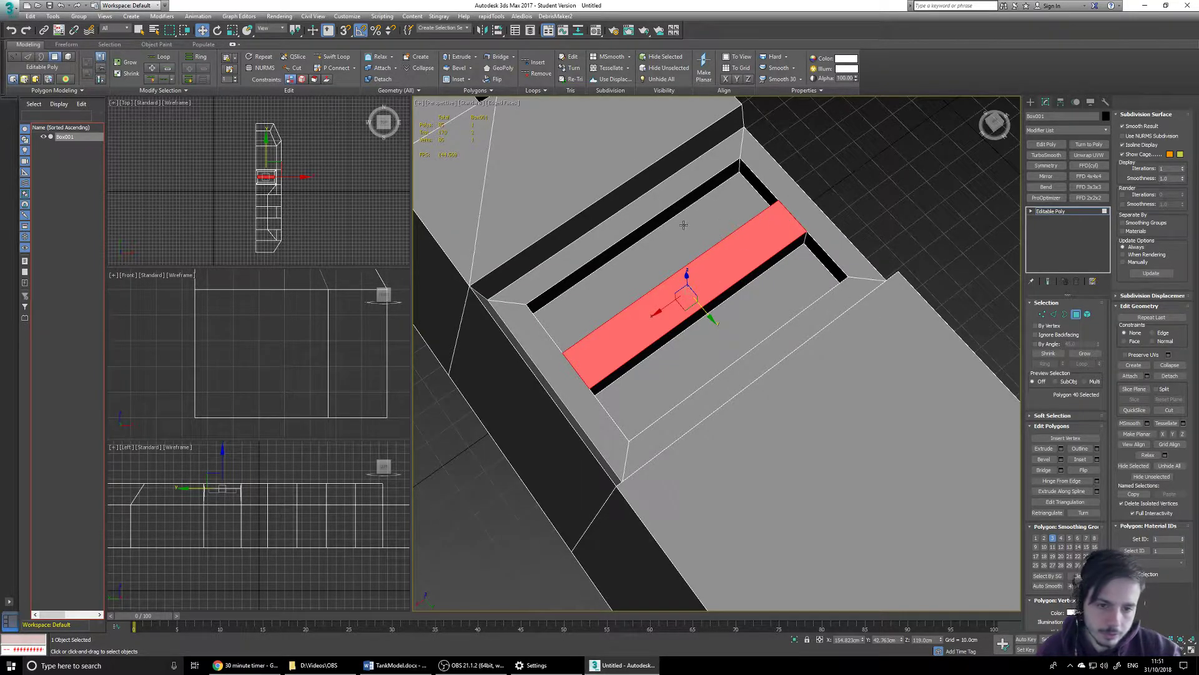
scroll(774, 319, down, 5)
scroll(780, 387, up, 2)
click(780, 391)
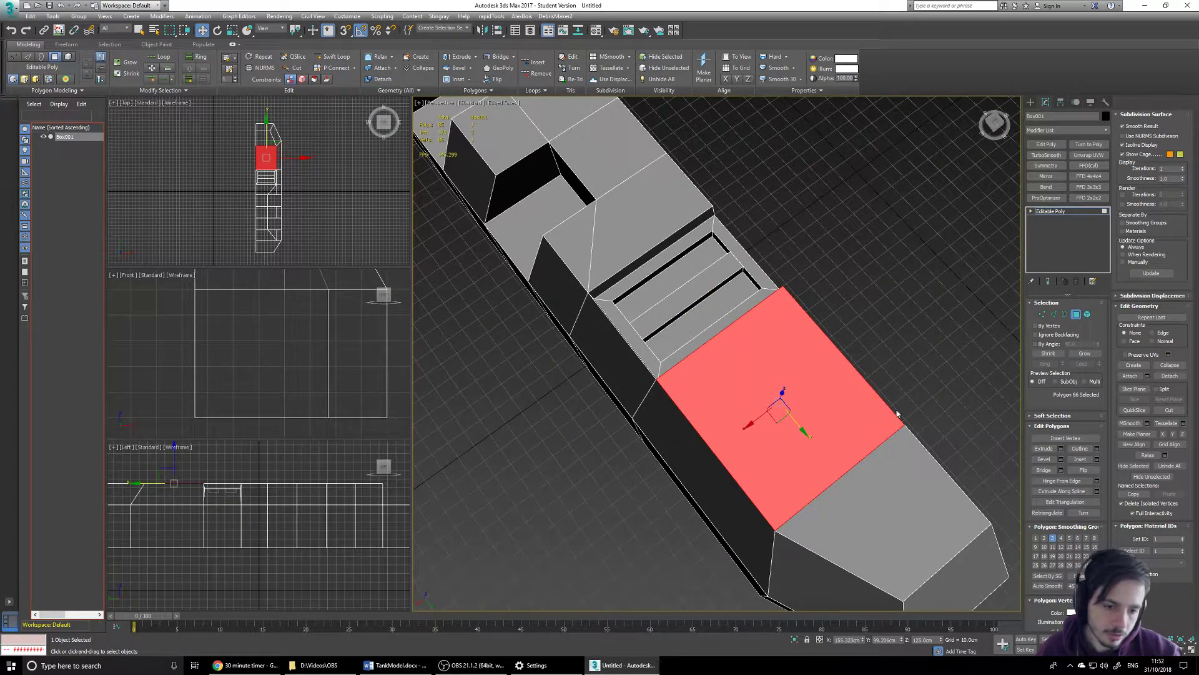
alt+middle_drag(774, 463, 859, 332)
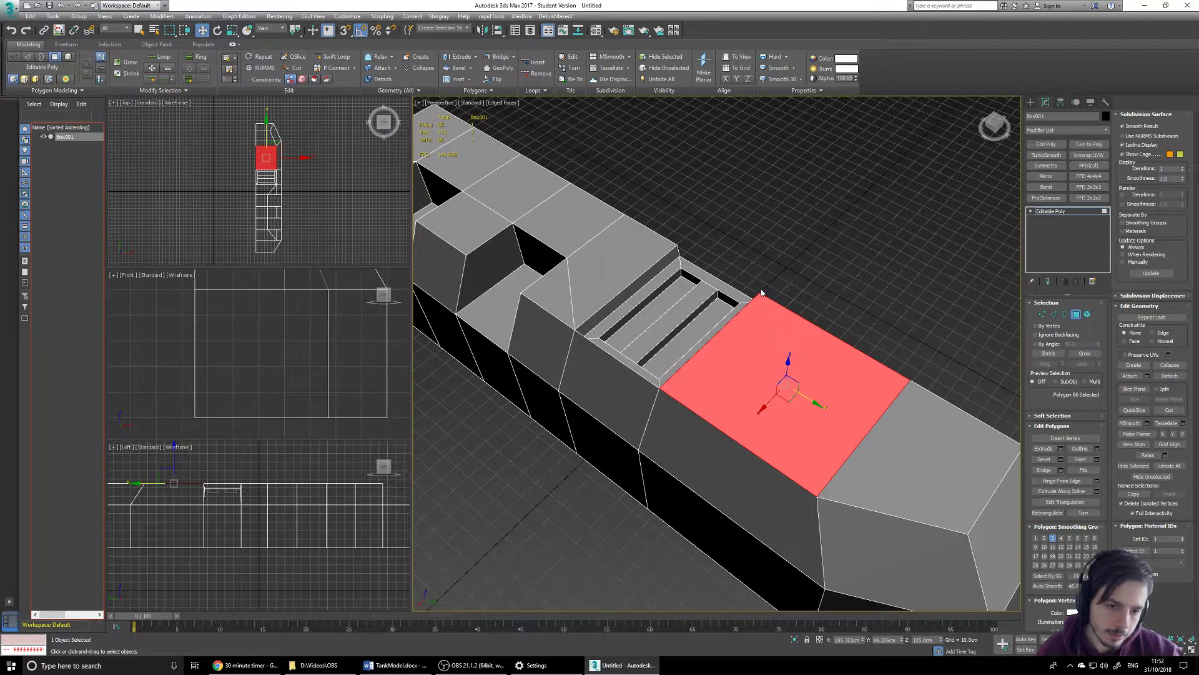
alt+middle_drag(743, 338, 730, 347)
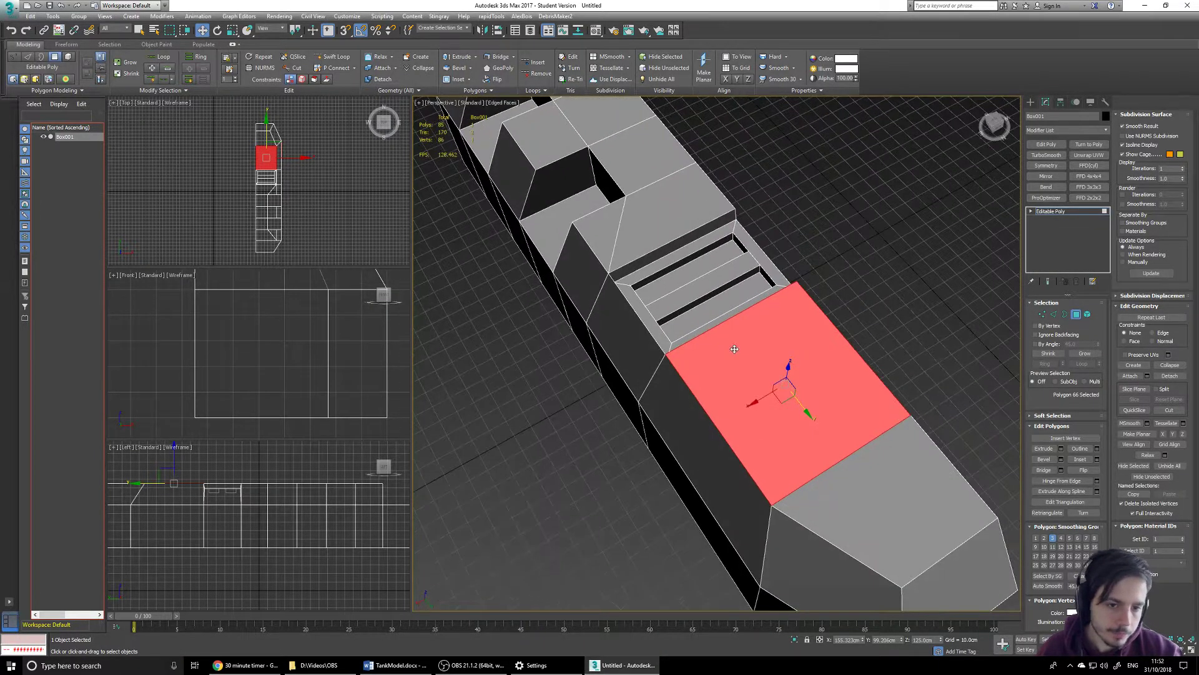
middle_drag(882, 326, 855, 325)
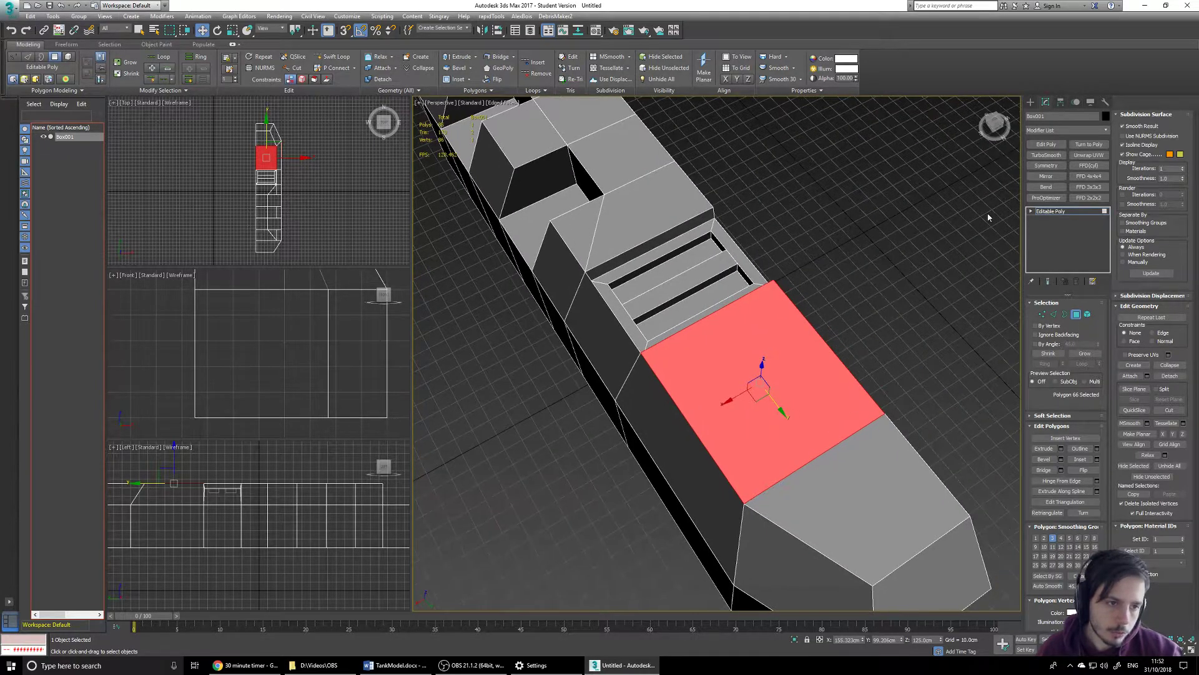
Create a cylinder beside the tank part, about 54 cm in radius and 88 cm high.
click(1033, 105)
click(1049, 182)
scroll(655, 286, up, 6)
drag(680, 293, 723, 351)
click(718, 198)
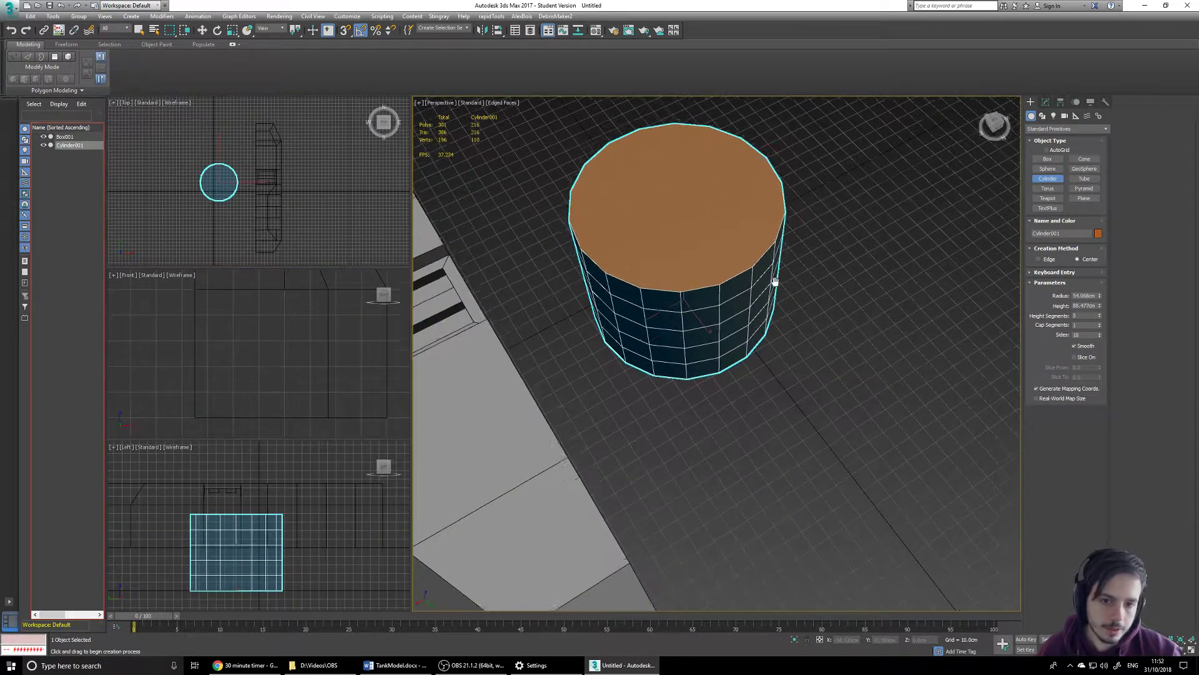
middle_drag(771, 268, 815, 321)
Add an Edit Poly modifier to the cylinder and select its top cap polygon.
click(1047, 104)
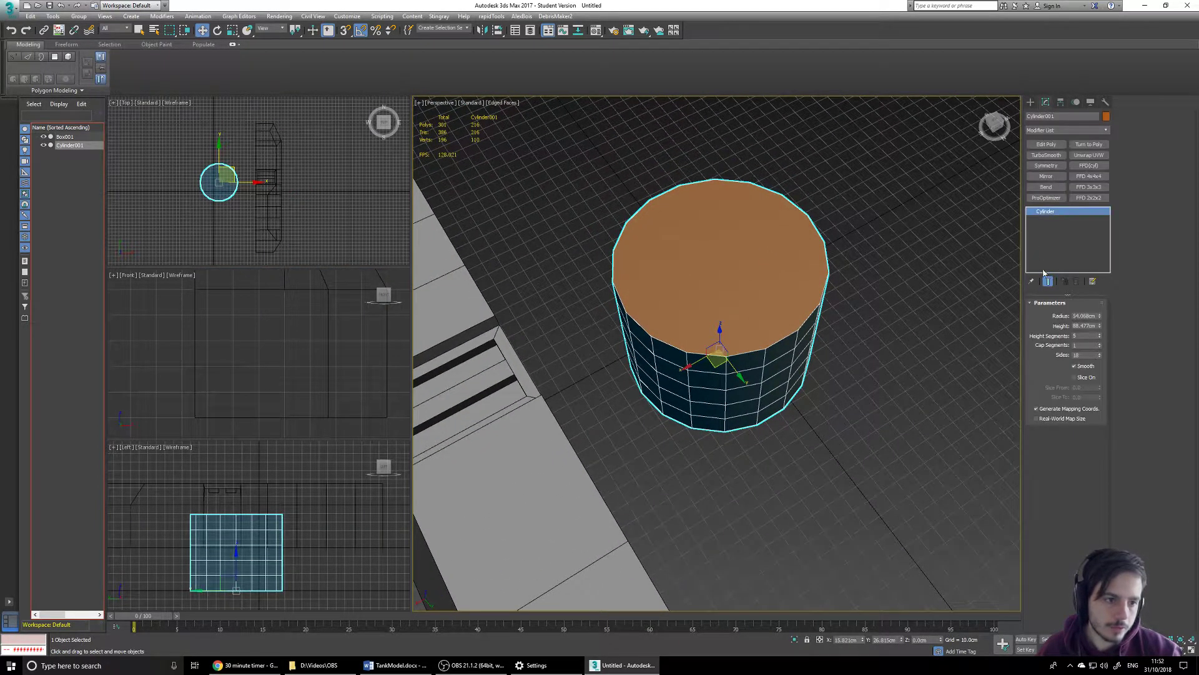
click(1056, 145)
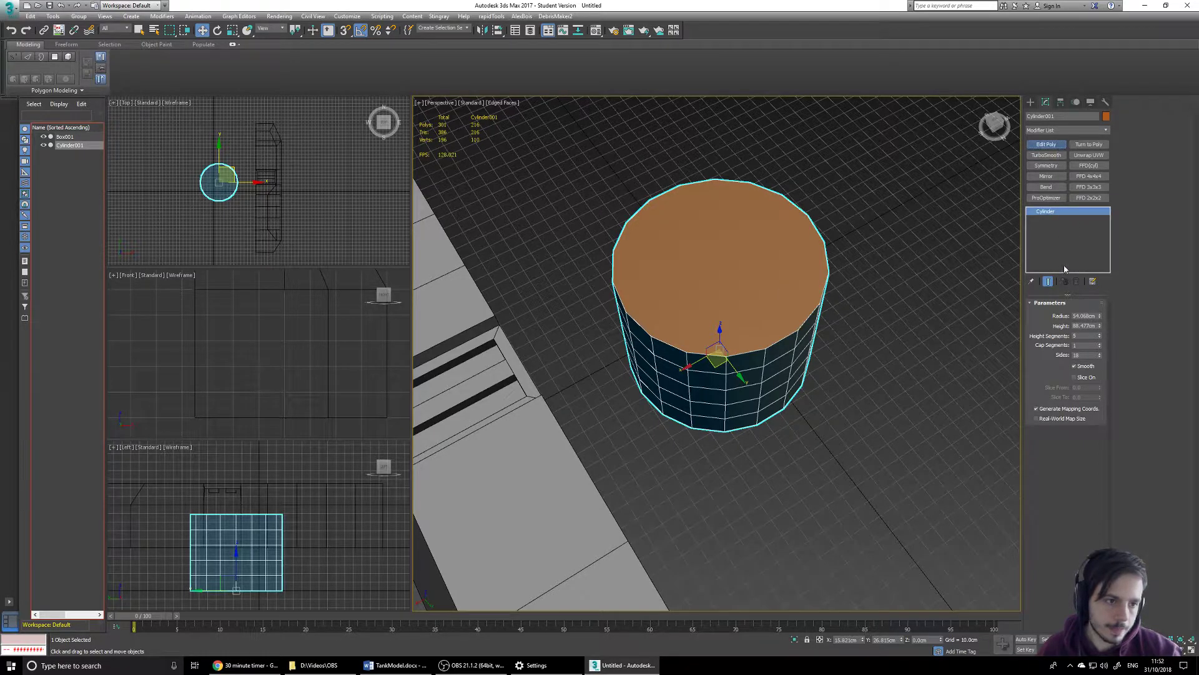
click(1077, 377)
click(755, 274)
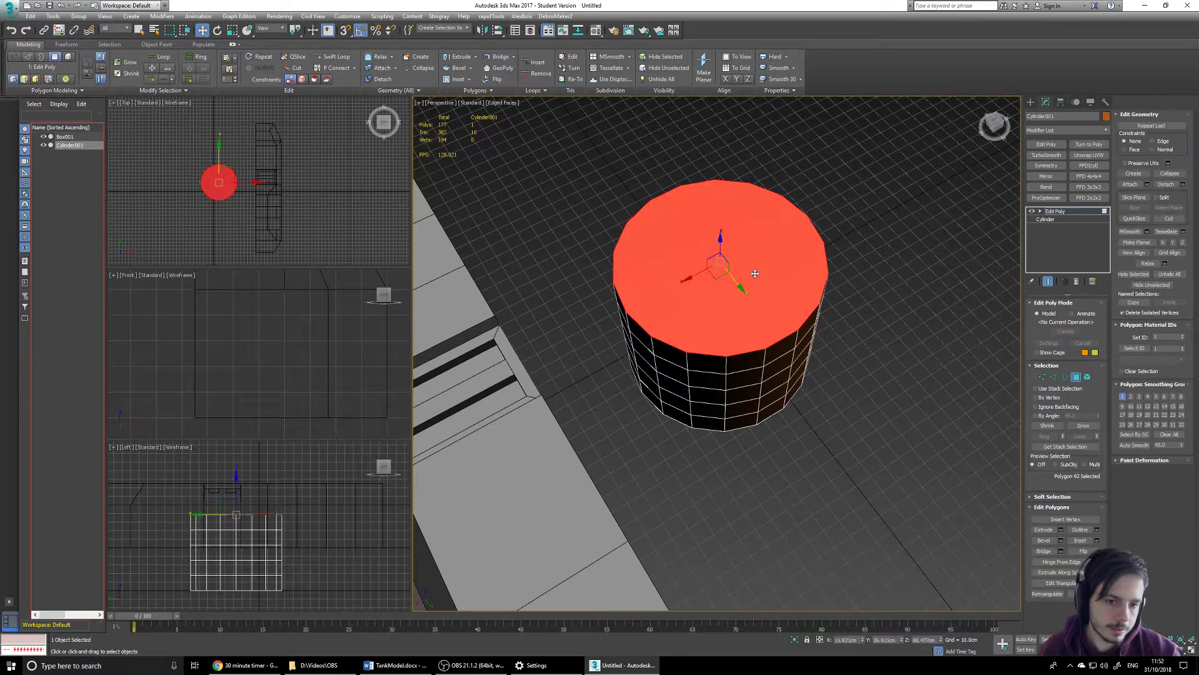
alt+middle_drag(712, 352, 682, 317)
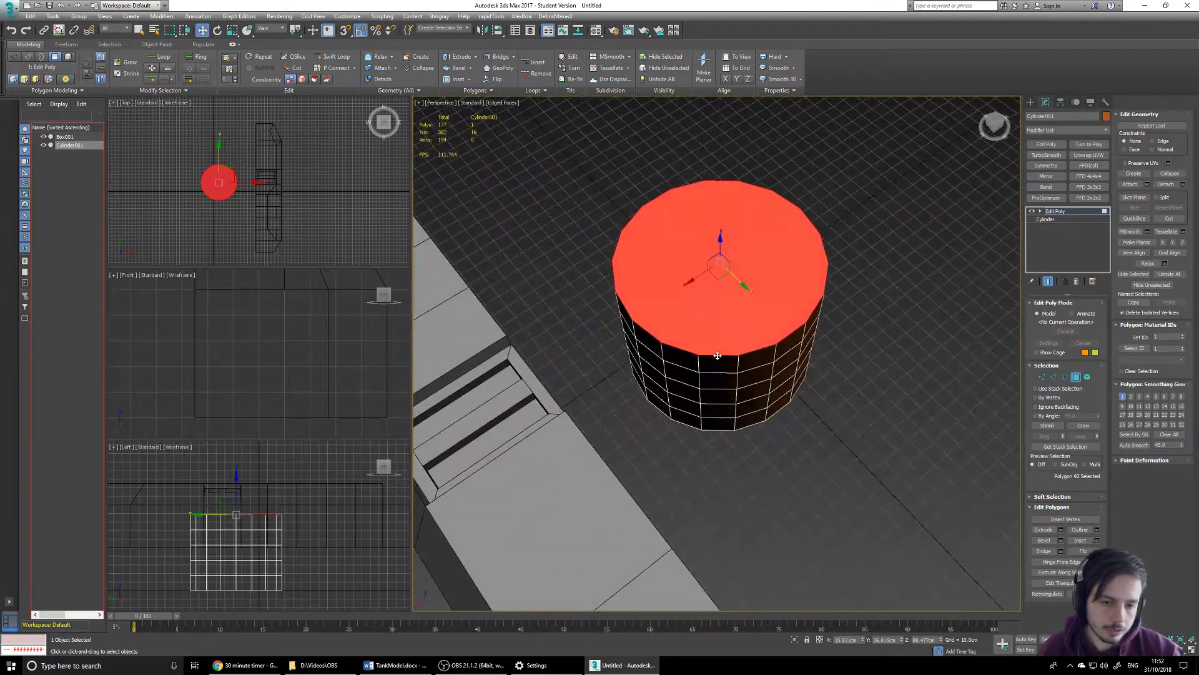
scroll(682, 317, up, 4)
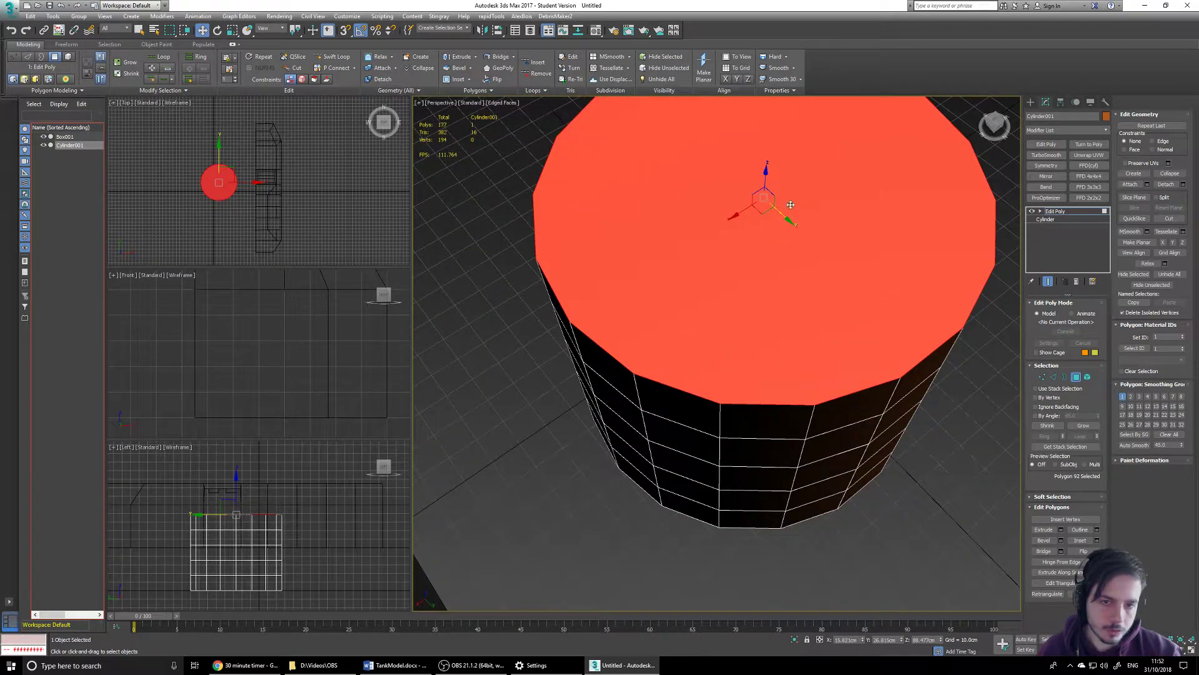
alt+middle_drag(780, 245, 744, 278)
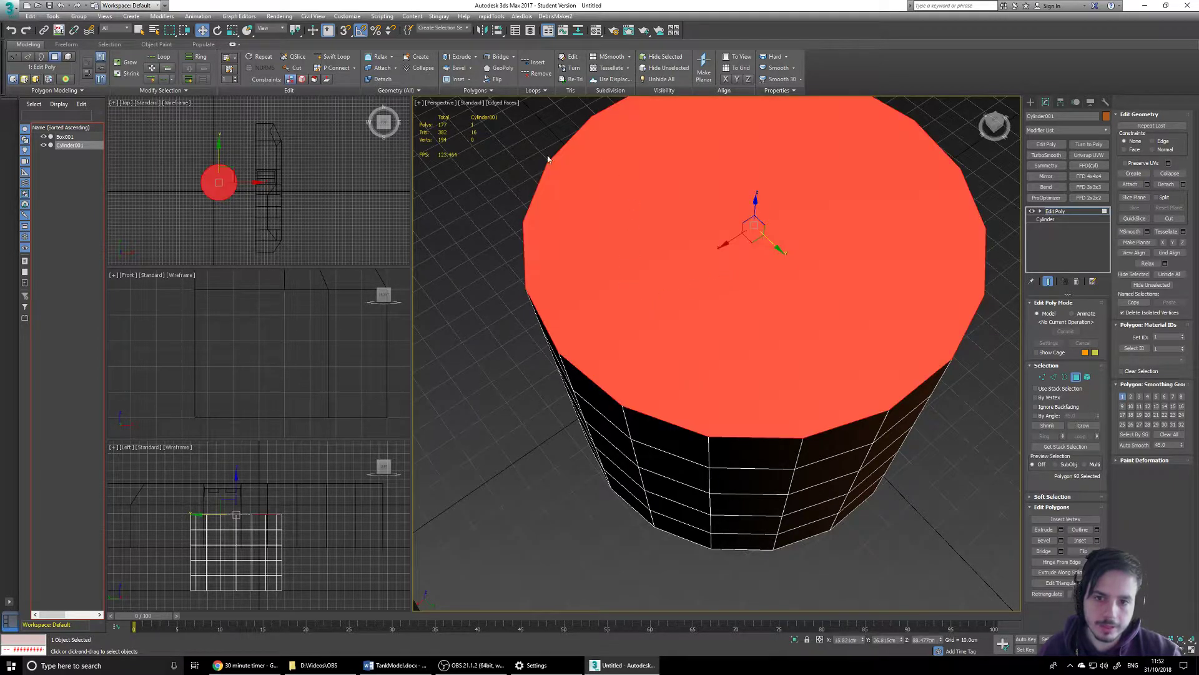
middle_drag(724, 308, 712, 337)
scroll(743, 329, up, 3)
scroll(643, 373, down, 4)
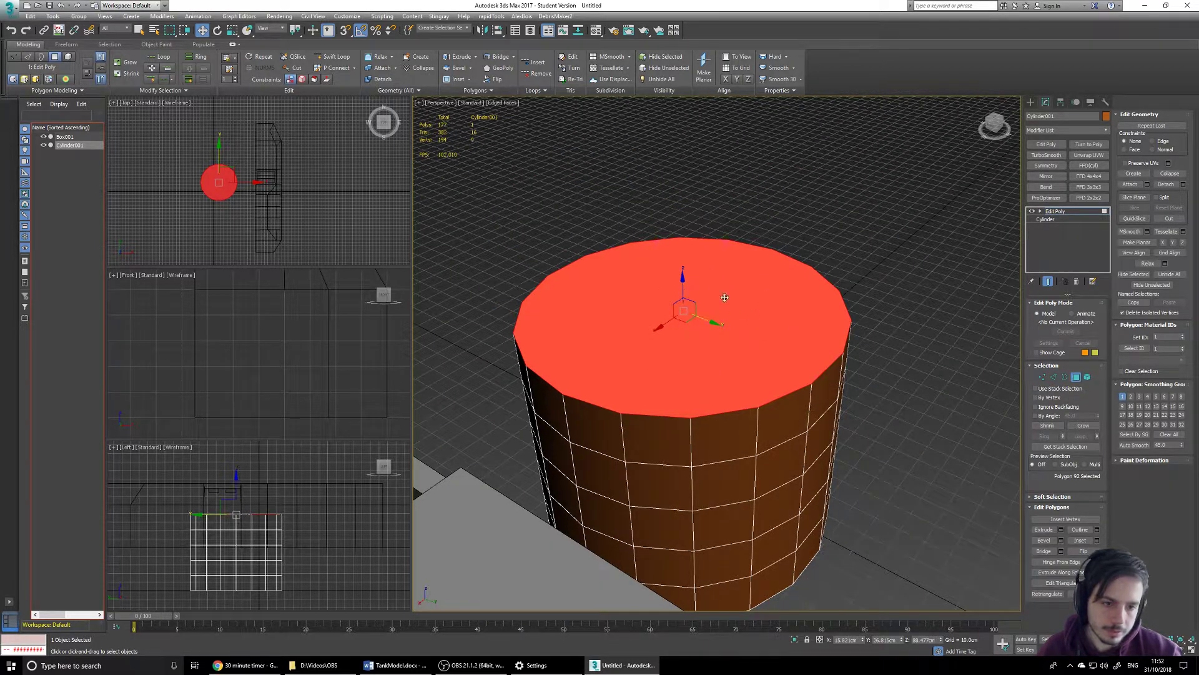
Raise two rim vertices of the cylinder's top cap and pull the vertex between them towards the cap's centre.
click(1042, 378)
drag(756, 407, 761, 337)
click(621, 412)
drag(618, 390, 632, 298)
alt+middle_drag(632, 298, 541, 397)
click(530, 390)
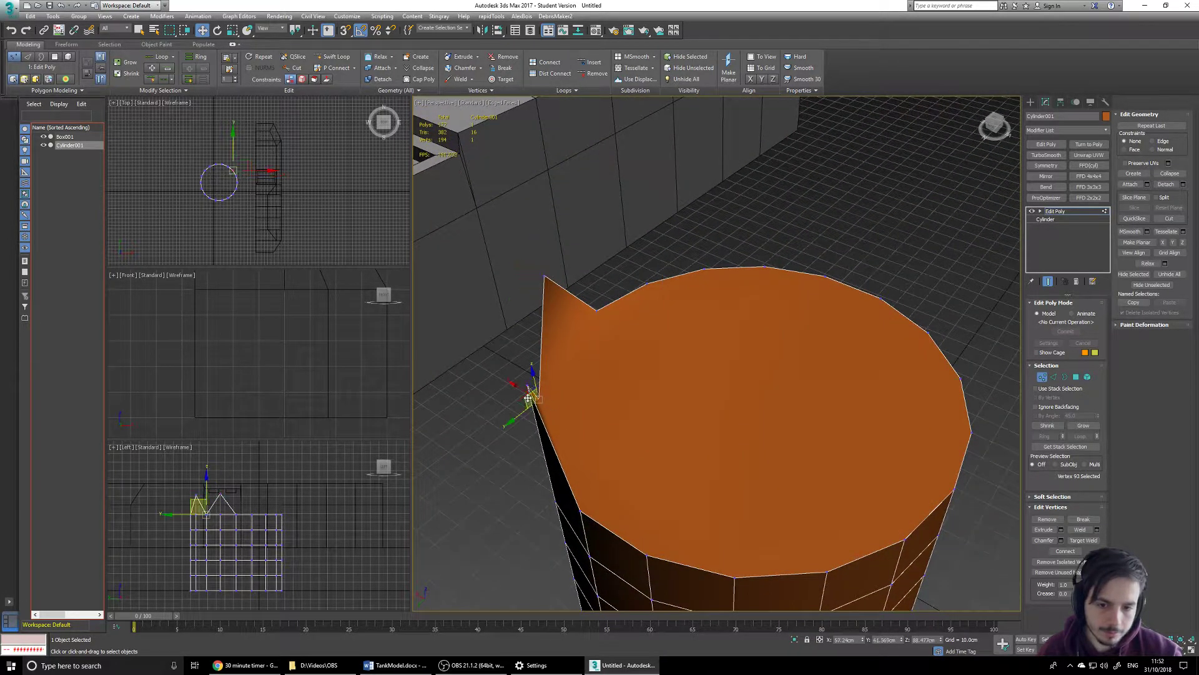
drag(519, 391, 706, 434)
alt+middle_drag(706, 434, 702, 373)
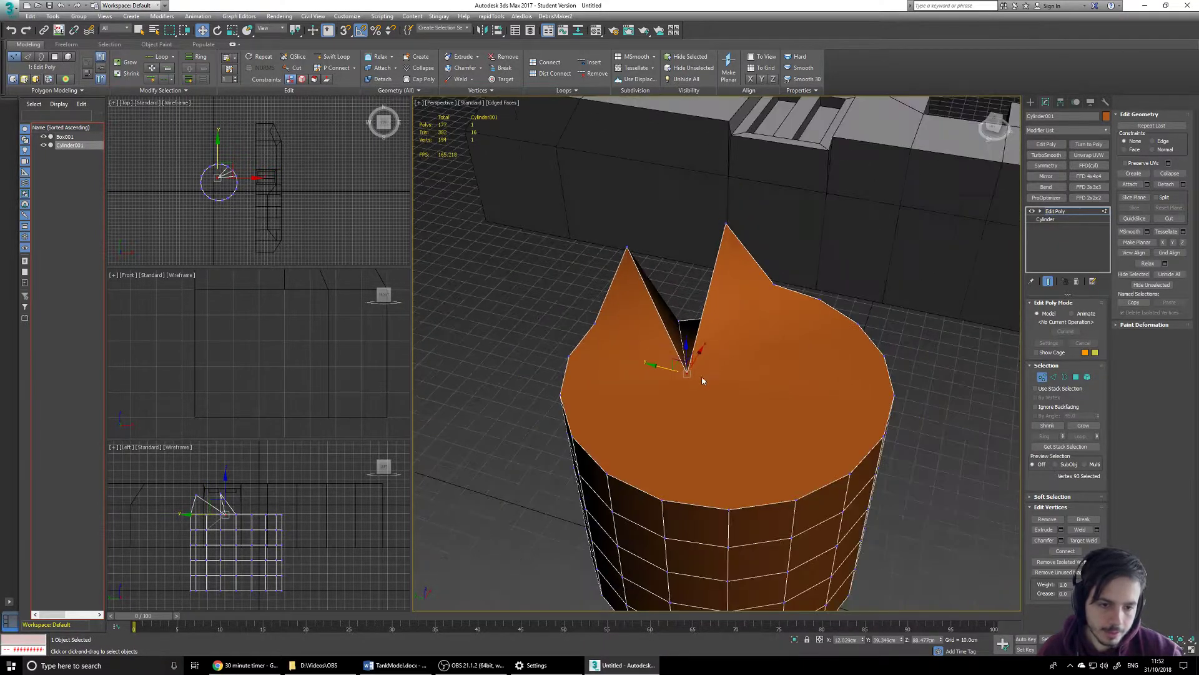
Raise two more rim vertices on another part of the top cap, leaving one vertex between them.
click(797, 502)
mouse_move(772, 493)
mouse_down()
mouse_move(743, 479)
mouse_move(782, 487)
mouse_up()
alt+middle_drag(802, 484, 905, 487)
drag(798, 474, 800, 401)
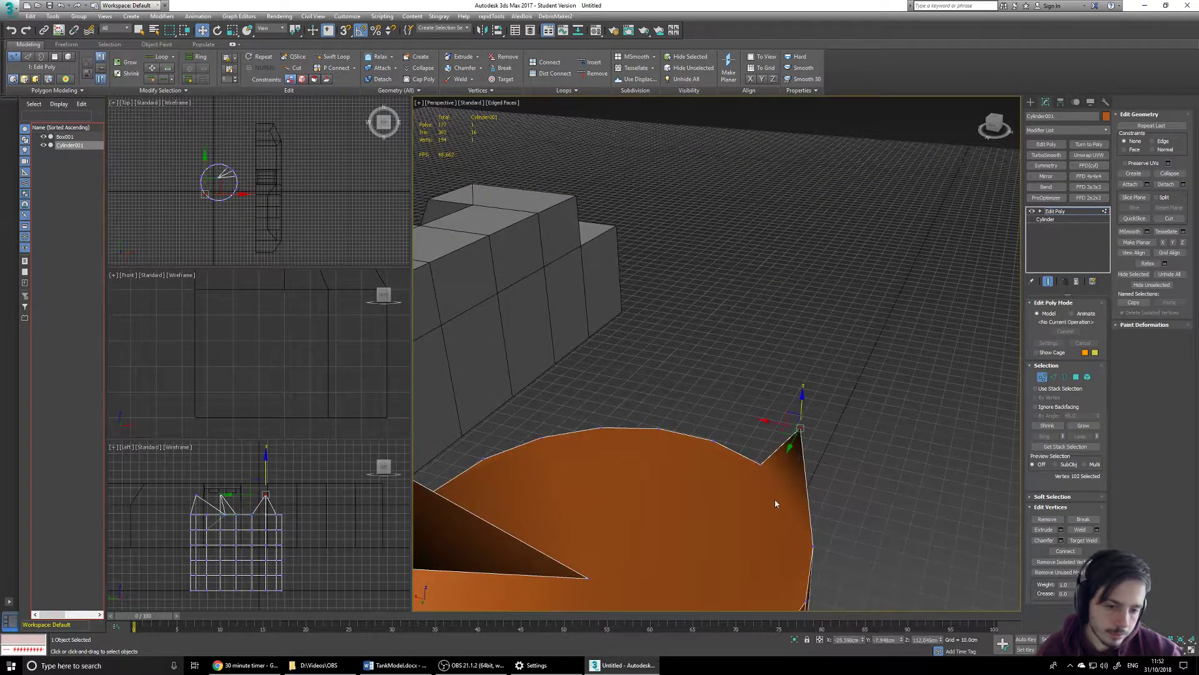
middle_drag(783, 487, 839, 304)
click(760, 309)
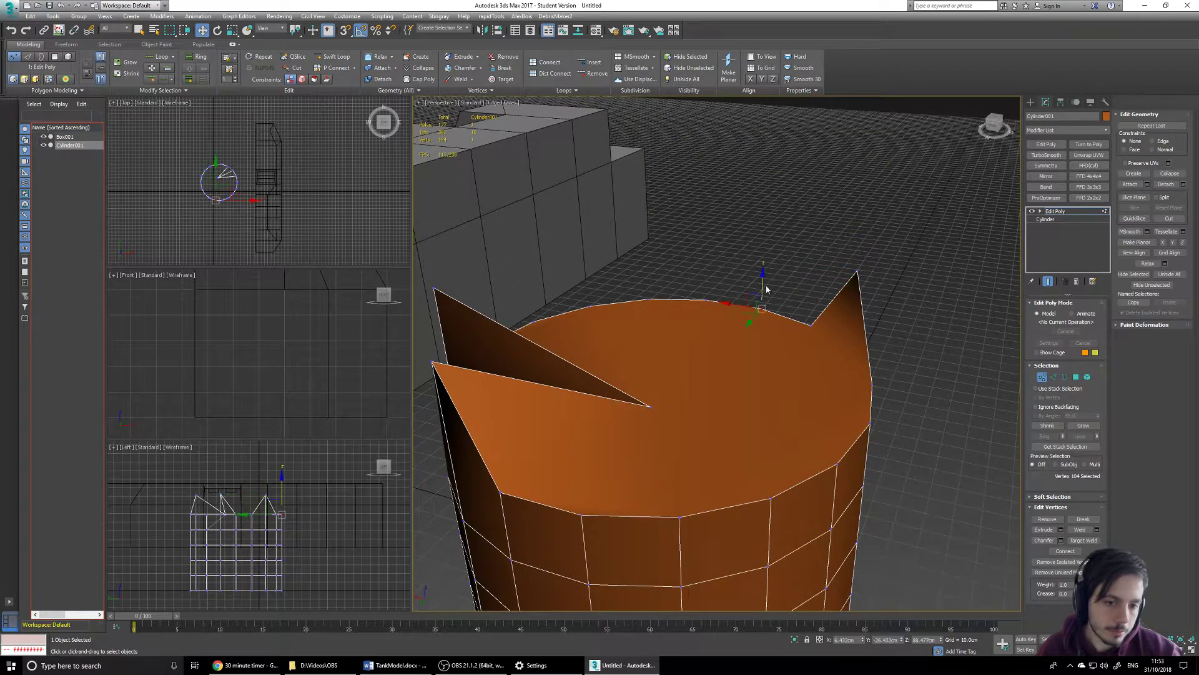
drag(763, 281, 768, 208)
Pull the vertex between the second pair of peaks inward over the cap and raise it.
alt+middle_drag(737, 312, 802, 323)
click(801, 324)
drag(789, 326, 696, 348)
alt+middle_drag(696, 348, 776, 376)
drag(719, 345, 732, 329)
alt+middle_drag(732, 326, 817, 302)
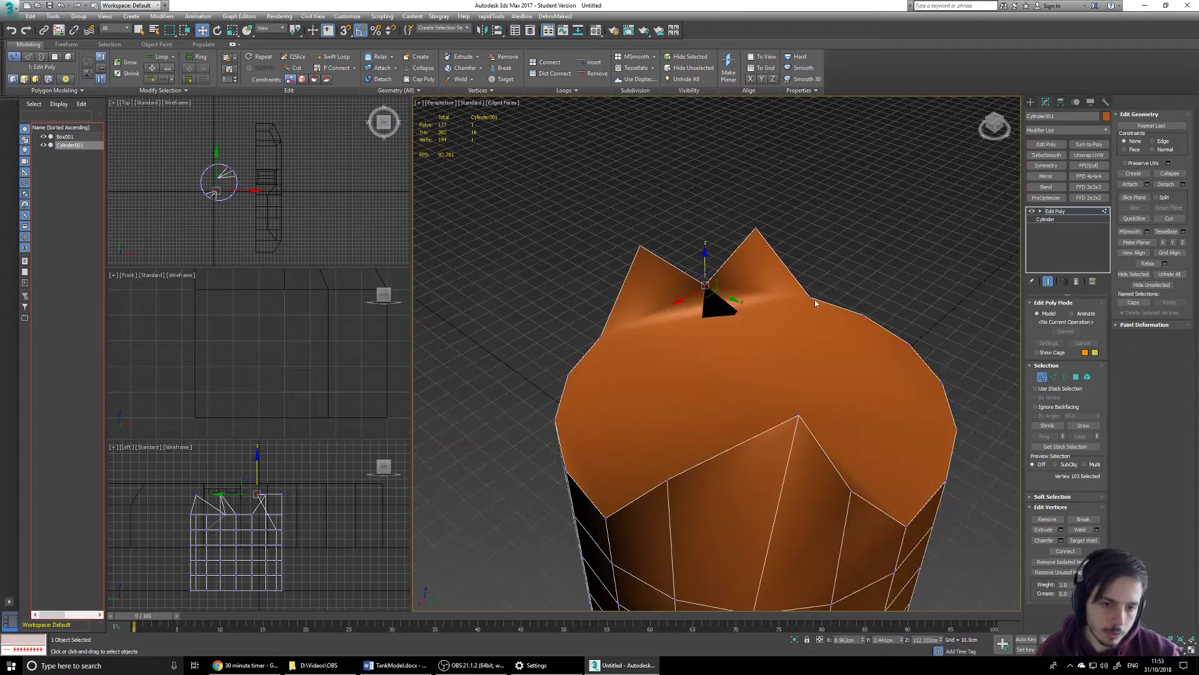
Connect the raised inner vertex to the rim vertices beside both peaks, and connect those two rim vertices to each other.
ctrl+click(808, 298)
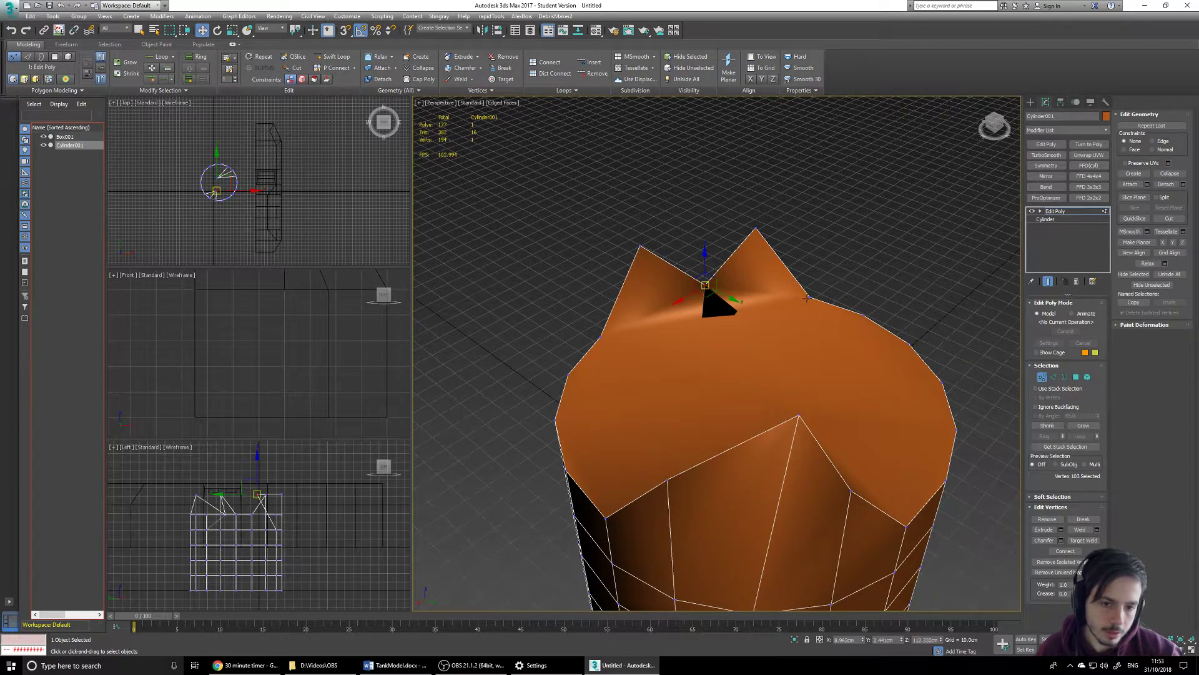
click(1058, 553)
click(705, 285)
ctrl+click(602, 335)
click(1047, 550)
click(601, 335)
ctrl+click(808, 297)
click(1062, 550)
click(989, 504)
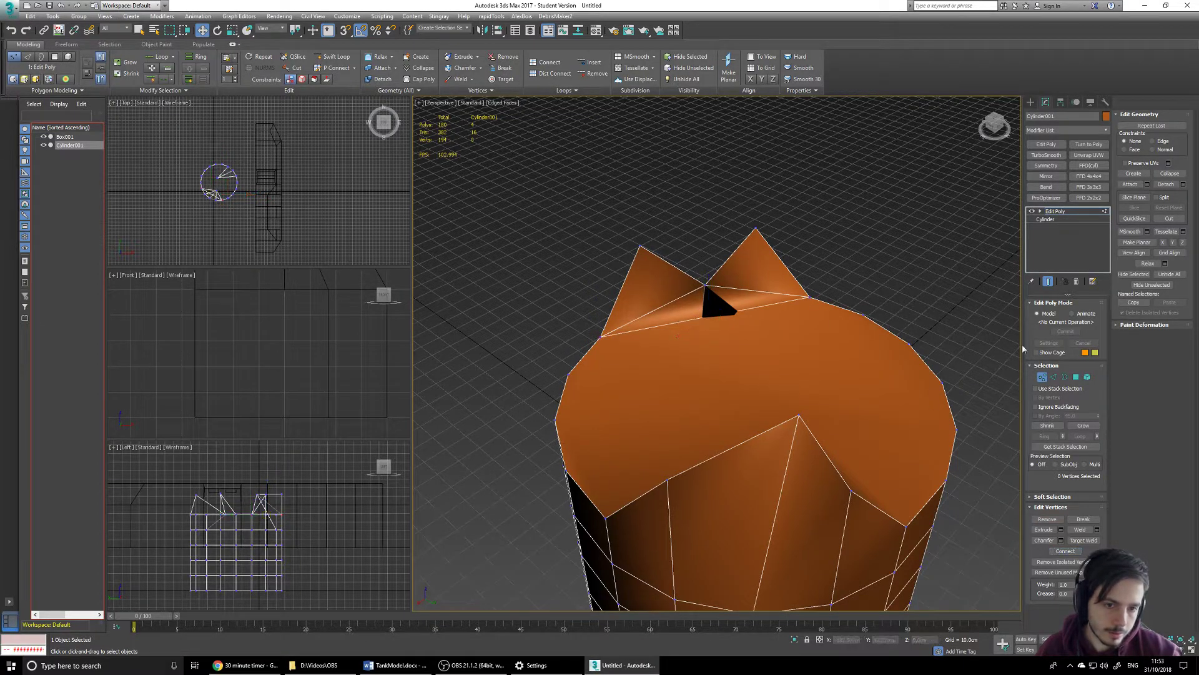
Apply Auto Smooth to the cylinder's top cap polygons and clear the polygon selection.
click(1076, 378)
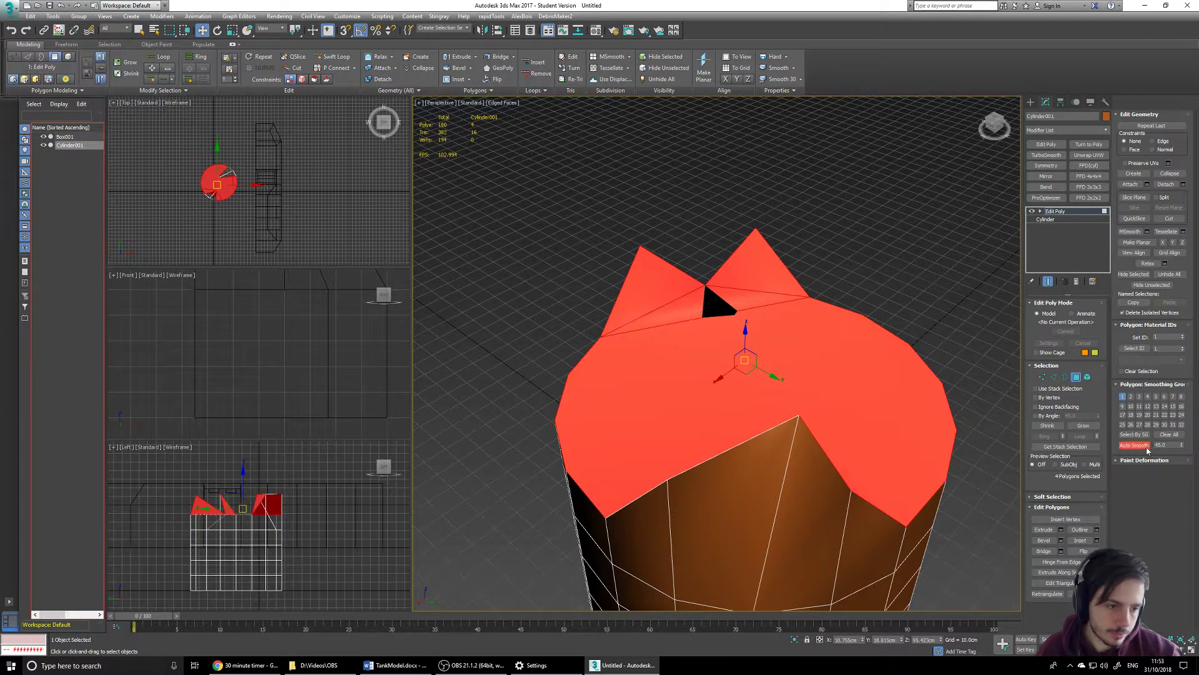
click(890, 315)
alt+middle_drag(844, 314, 831, 329)
Shift the raised inner vertex between the second pair of peaks horizontally, keeping its height.
key(1)
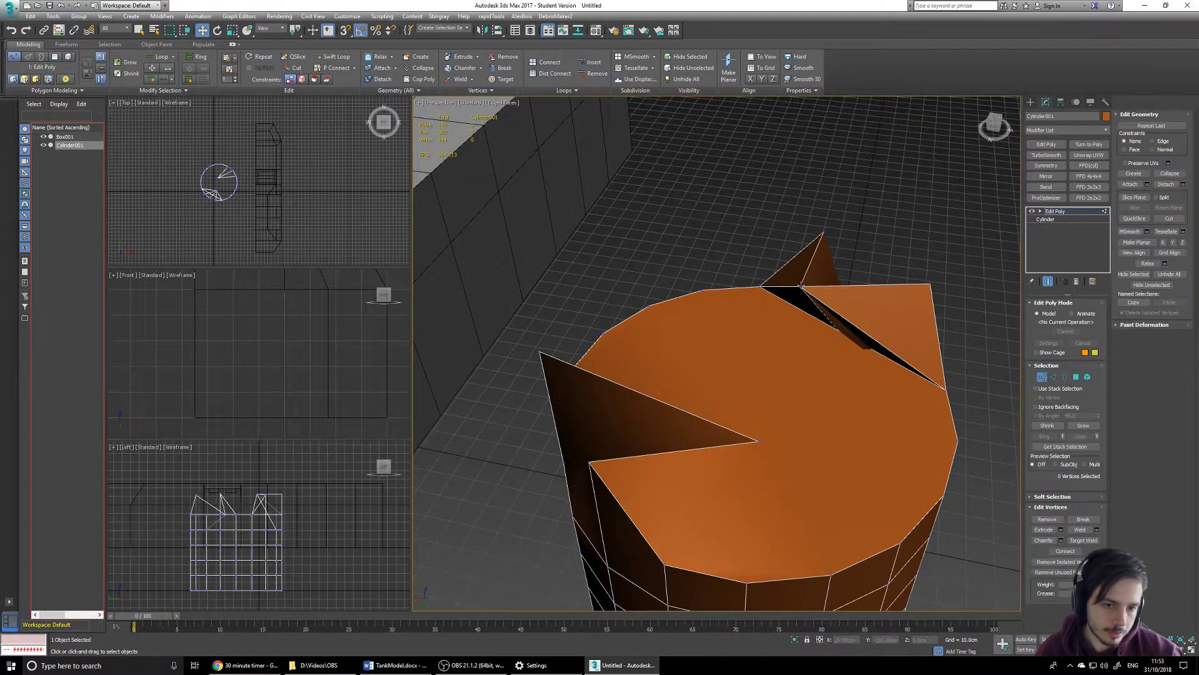
click(792, 288)
mouse_move(818, 285)
mouse_down()
mouse_move(799, 288)
mouse_move(816, 285)
mouse_up()
alt+middle_drag(852, 354, 931, 322)
alt+middle_drag(947, 331, 665, 392)
scroll(666, 392, down, 3)
alt+middle_drag(736, 343, 856, 346)
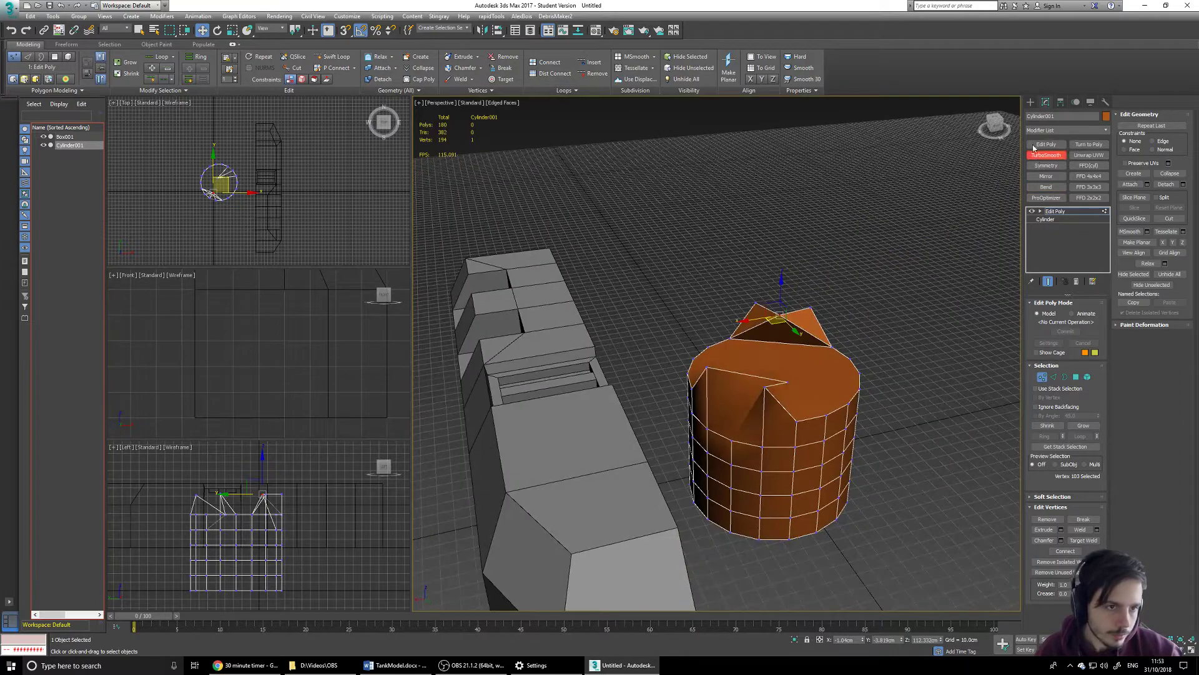
Delete the cylinder's many-sided top cap polygon and all of the cylinder's remaining polygons.
click(1031, 103)
alt+middle_drag(809, 409, 832, 326)
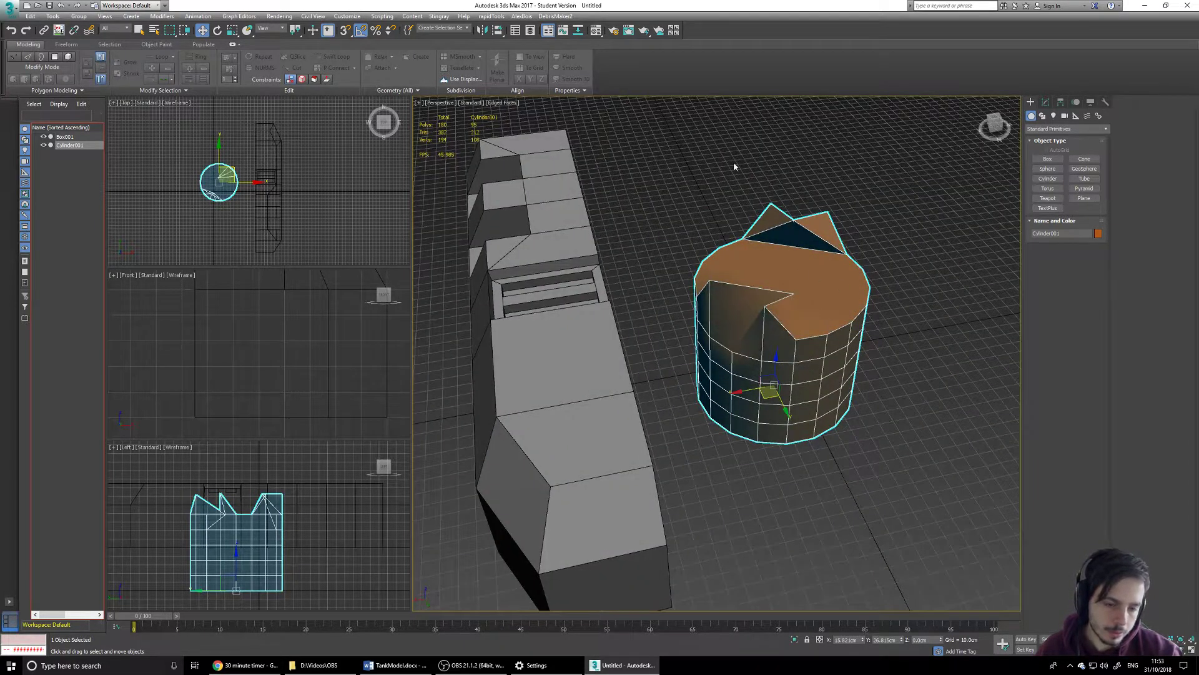
alt+middle_drag(818, 262, 804, 301)
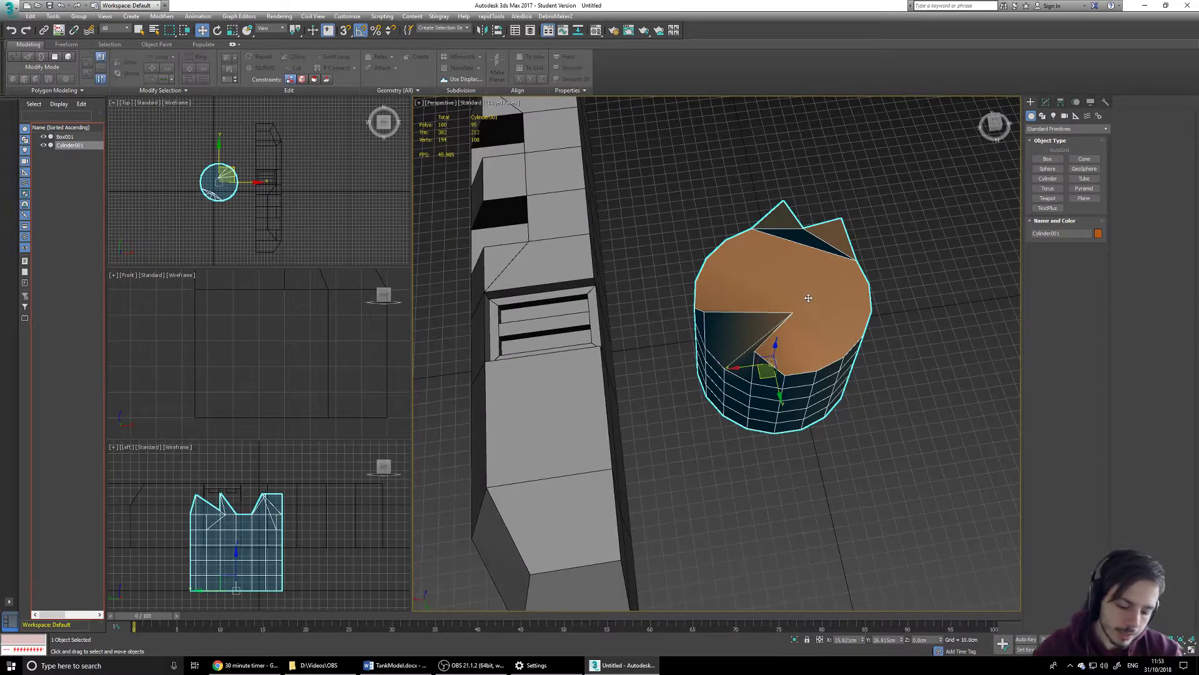
click(1046, 101)
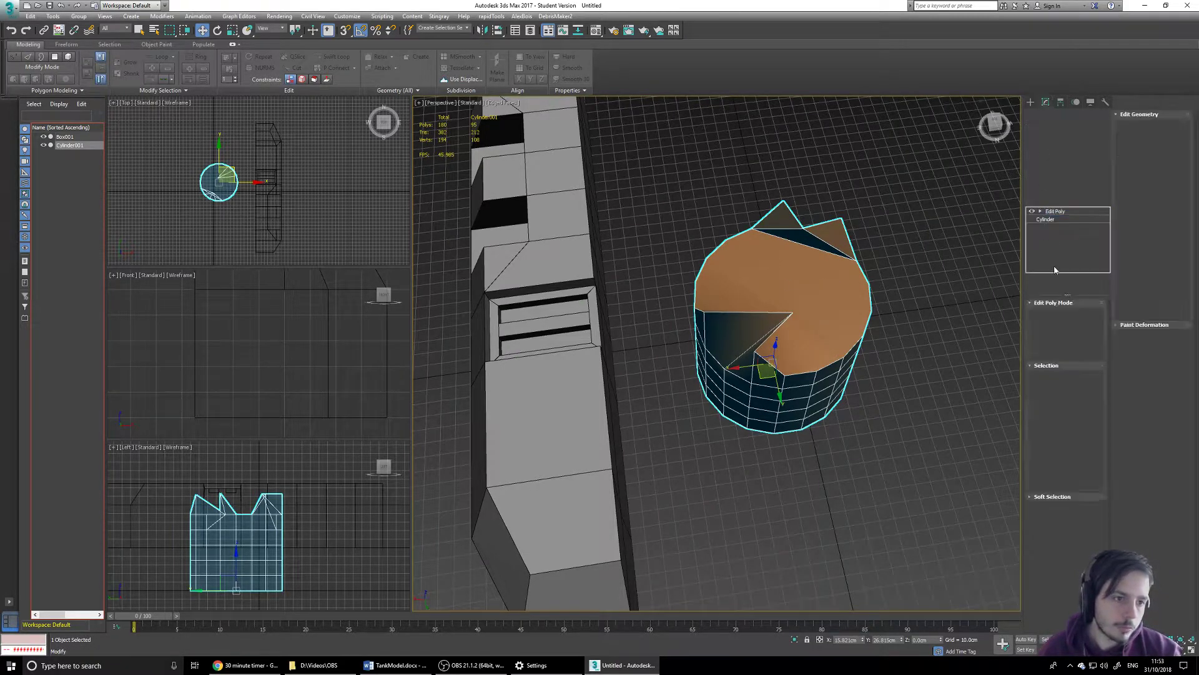
click(1047, 144)
click(1075, 376)
click(812, 294)
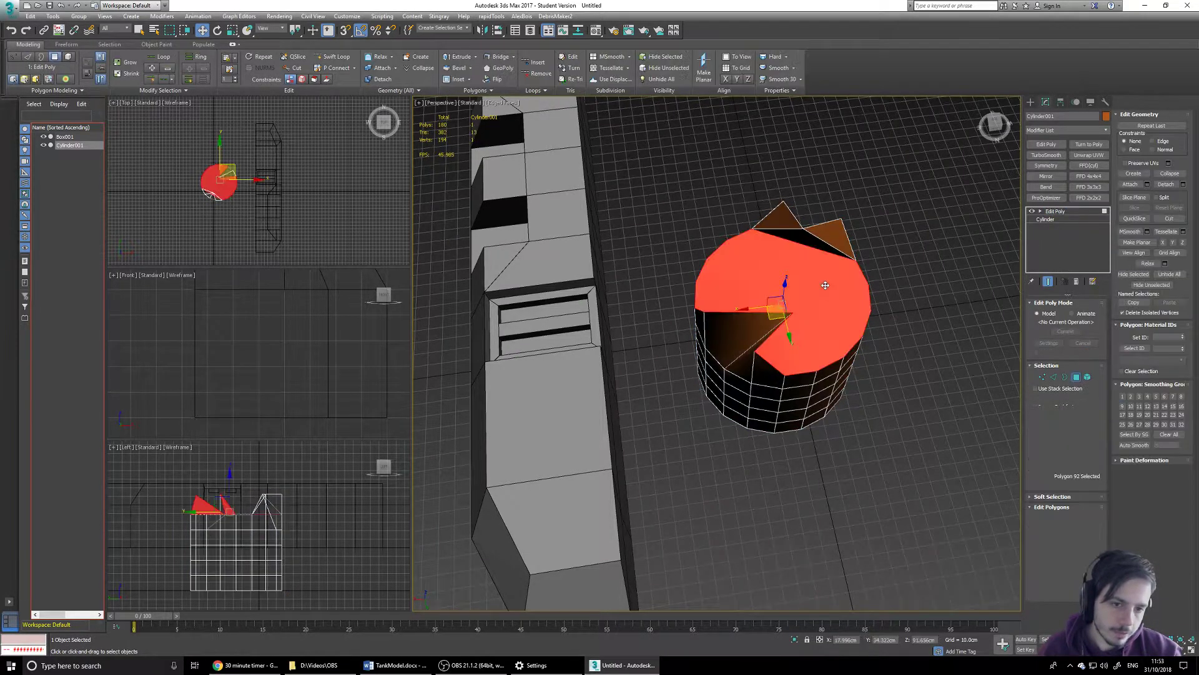
alt+middle_drag(837, 309, 744, 386)
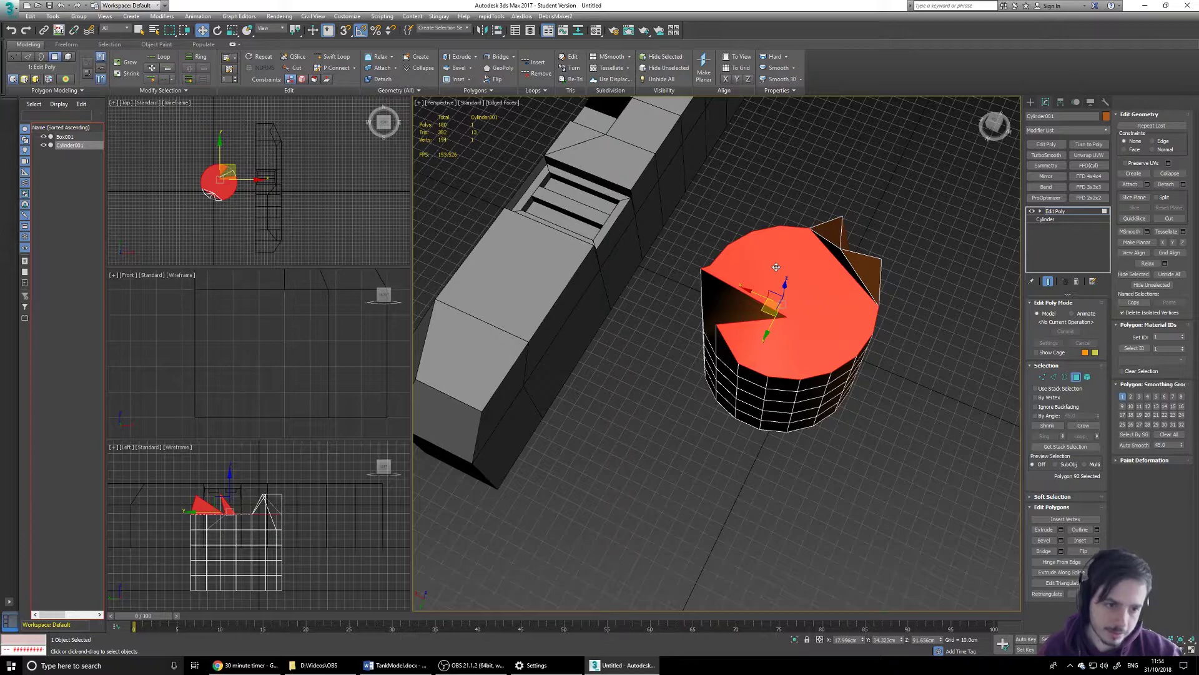
key(Delete)
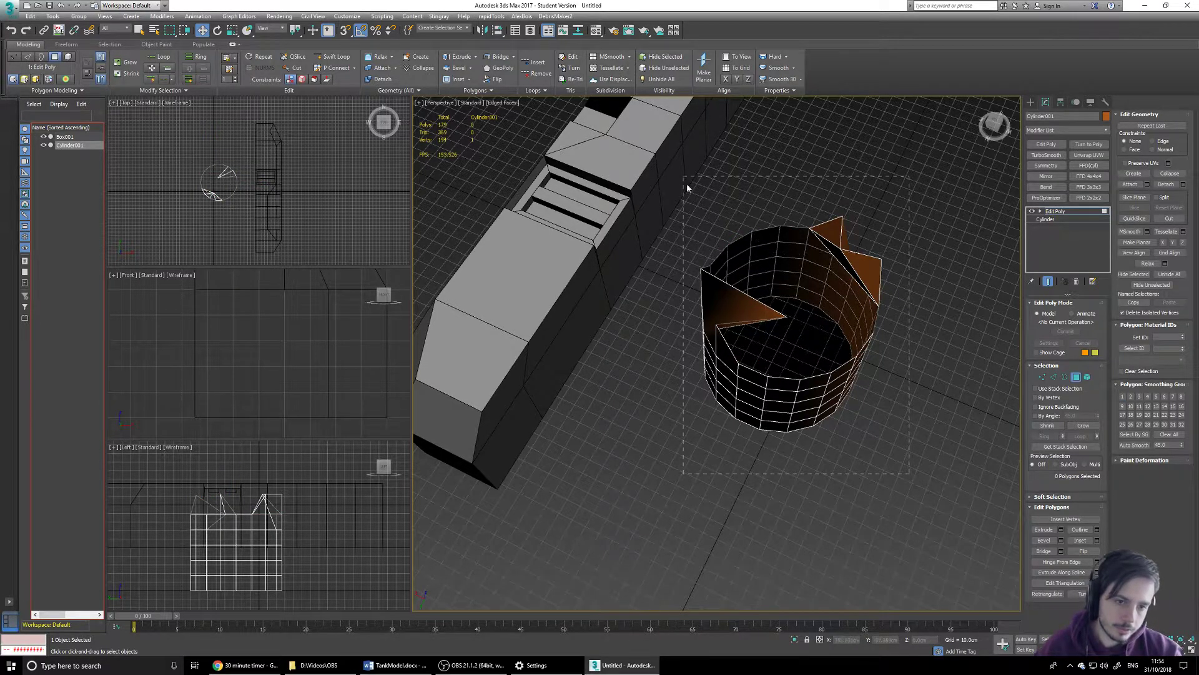
drag(685, 183, 691, 189)
key(Delete)
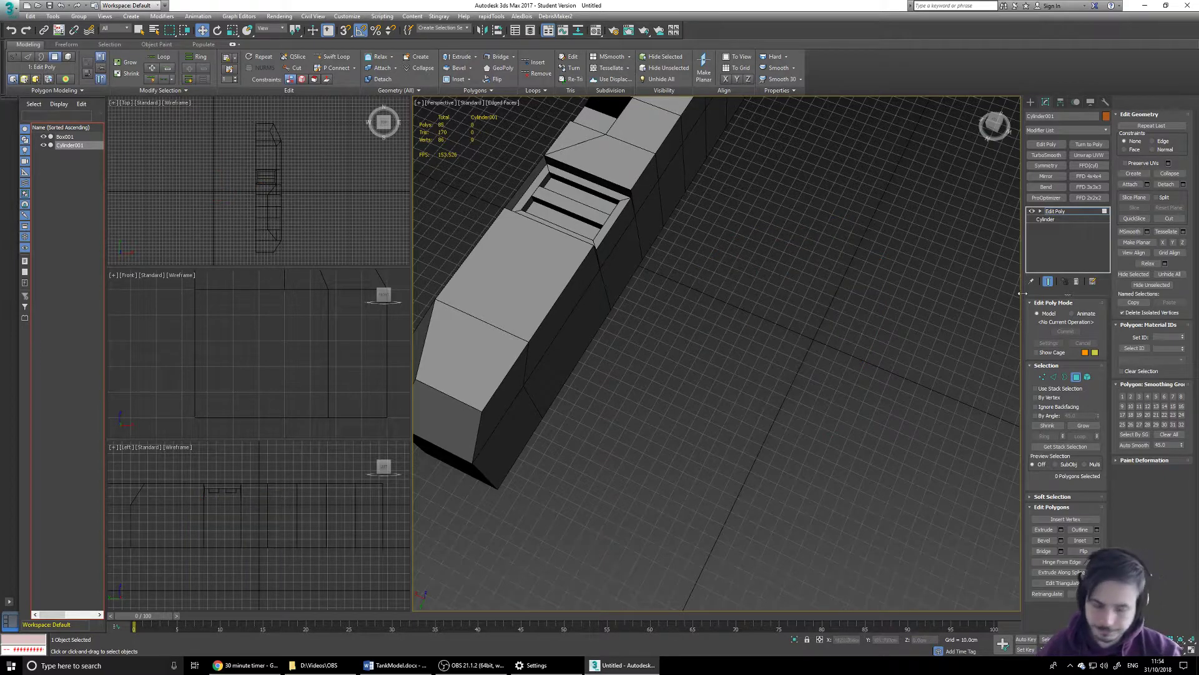
Select the box and its narrow border polygon at the end of the slotted recess opposite the notches' slopes.
alt+middle_drag(562, 272, 837, 312)
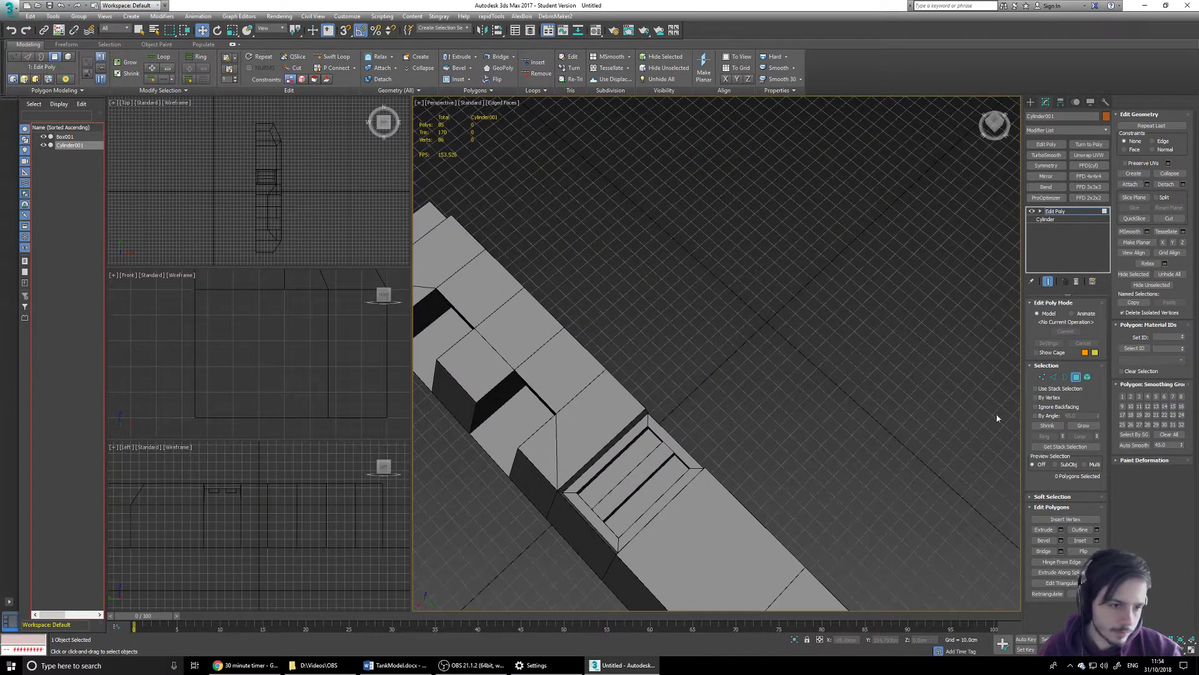
scroll(761, 367, down, 2)
click(1030, 102)
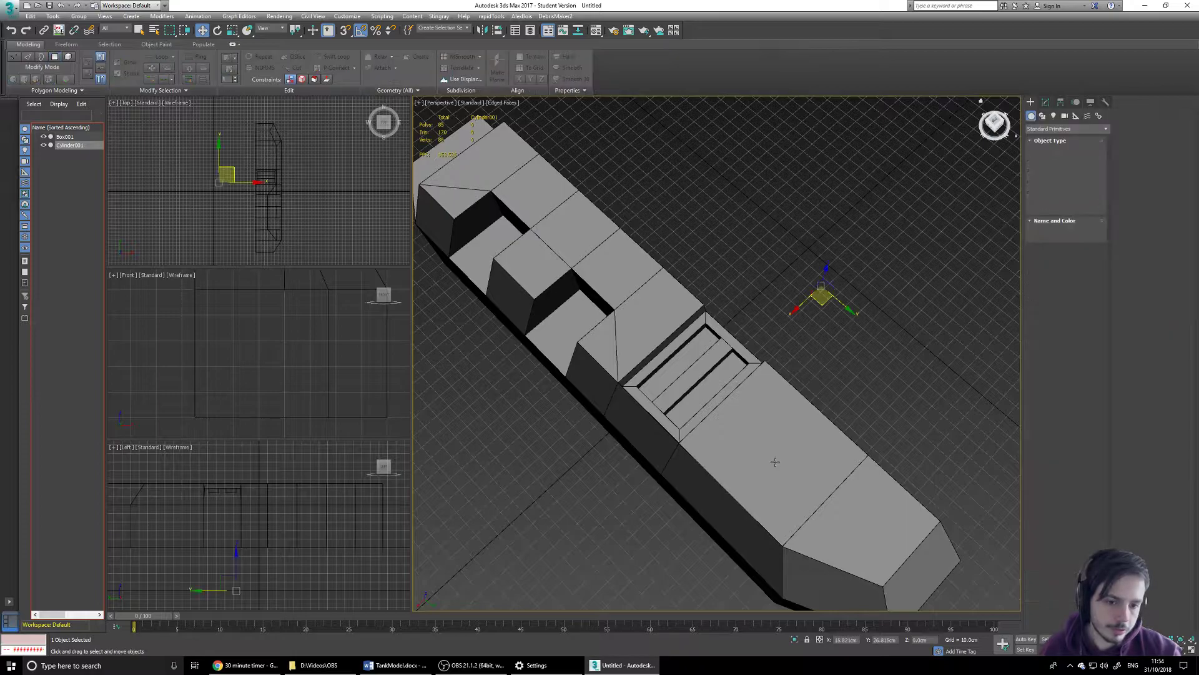
click(776, 460)
click(1046, 102)
click(1075, 314)
click(730, 343)
scroll(730, 353, up, 4)
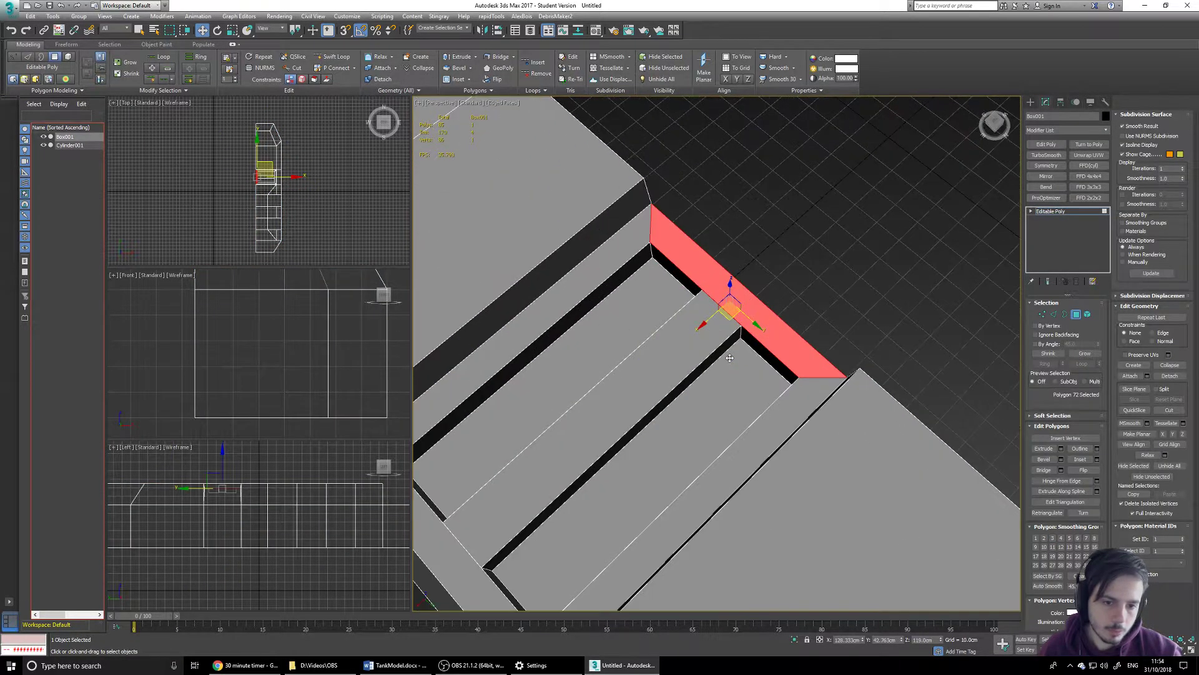
key(1)
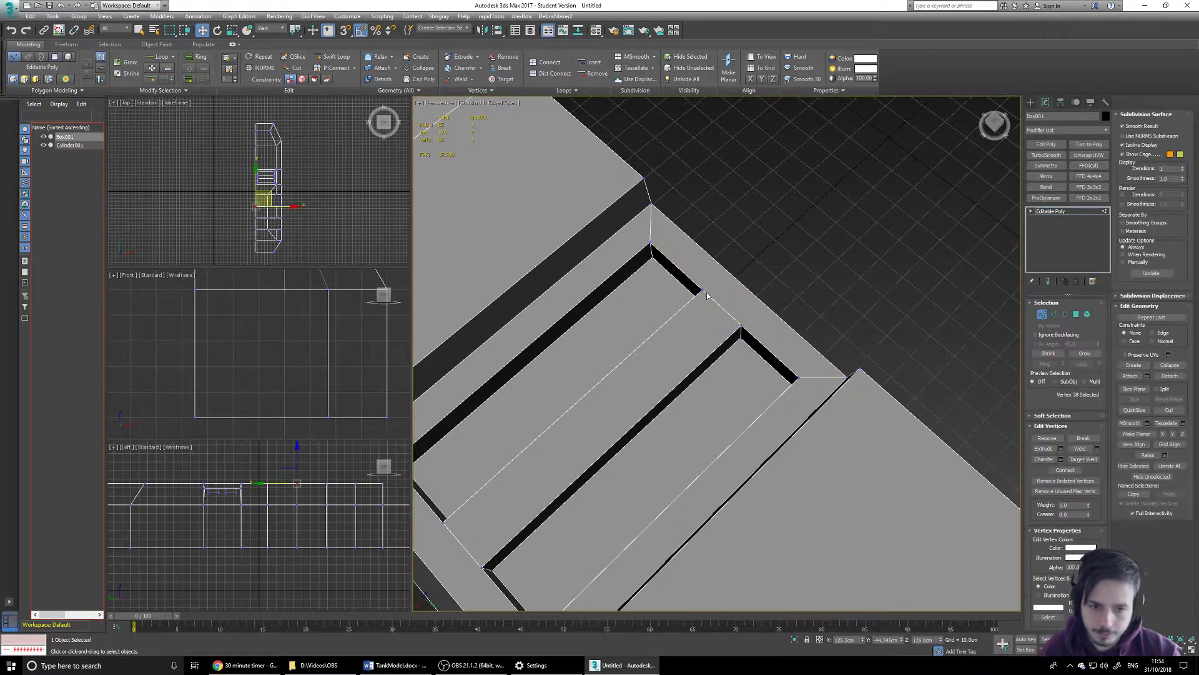
click(1076, 314)
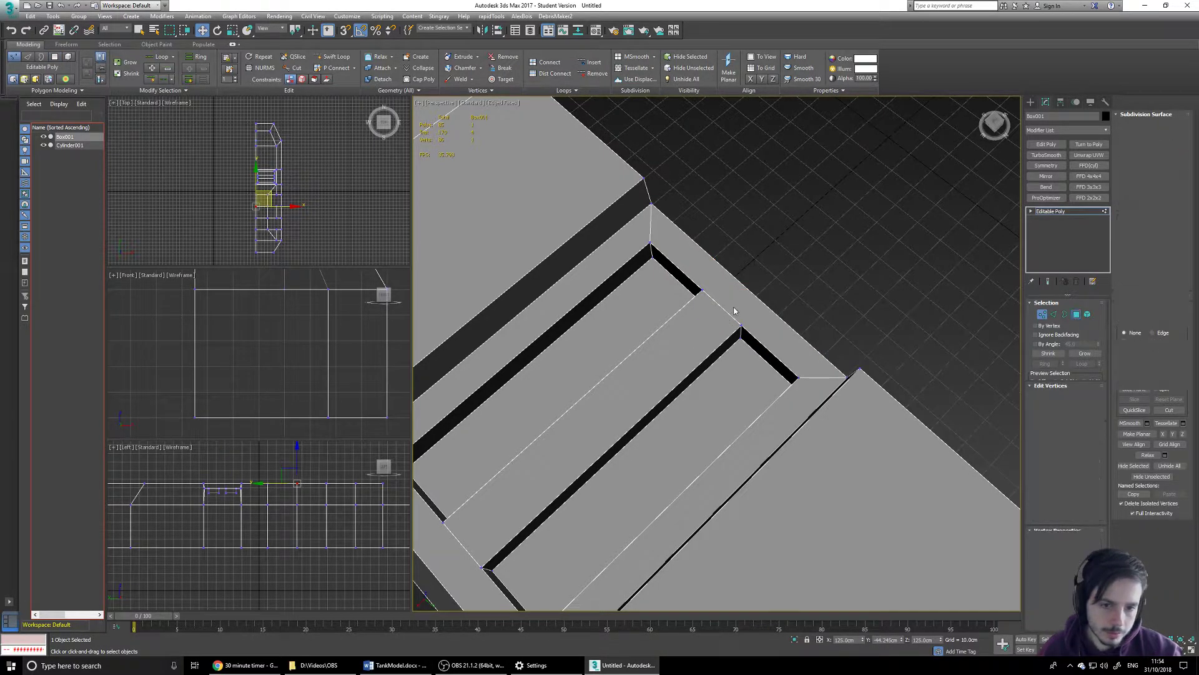
alt+middle_drag(756, 313, 687, 308)
Check the edges around the recess's end border polygon by selecting them one at a time.
click(1054, 315)
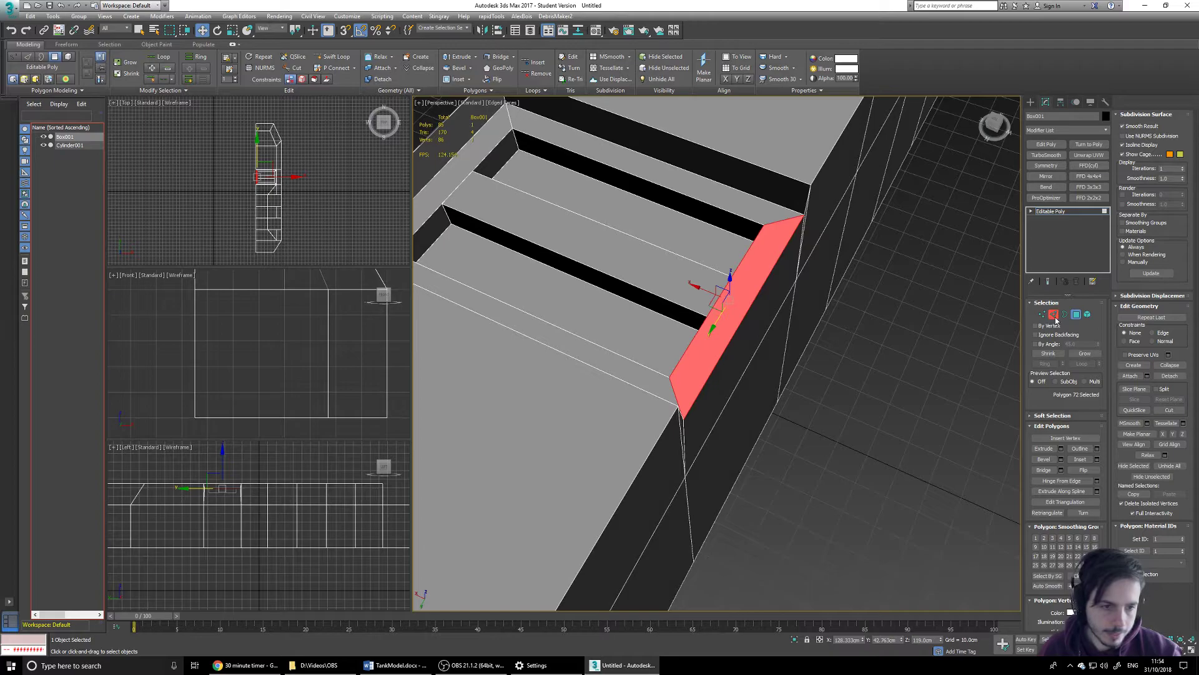
click(717, 298)
click(744, 260)
click(689, 345)
click(679, 395)
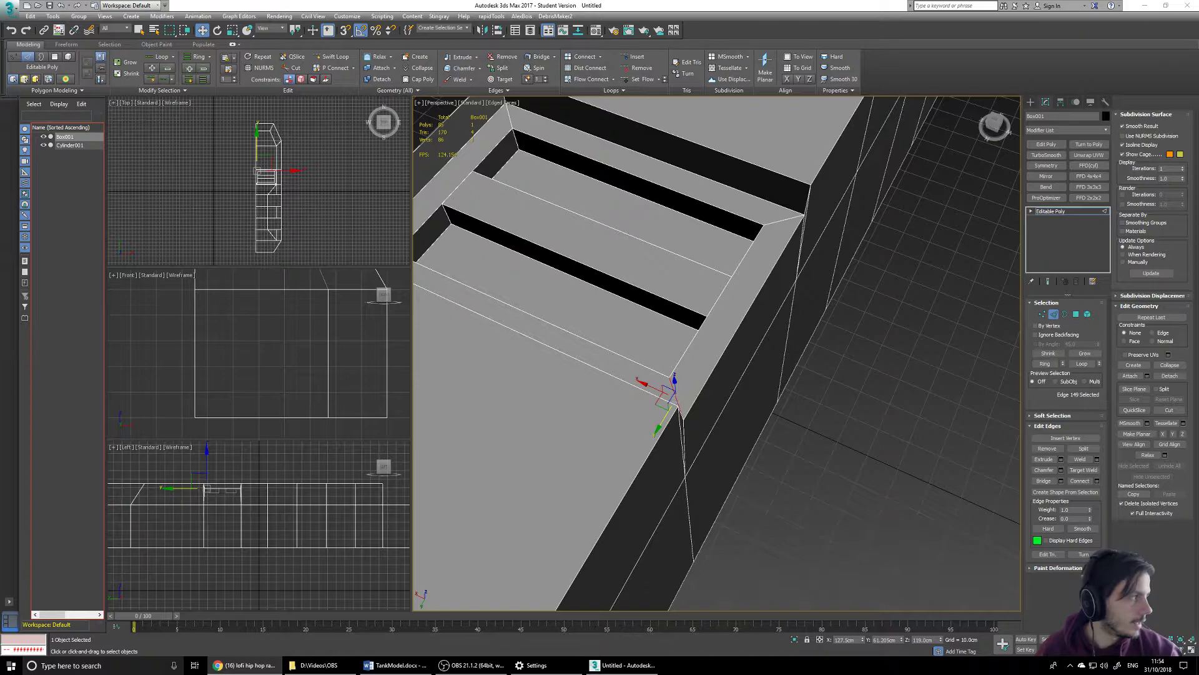
click(807, 275)
alt+middle_drag(711, 314, 806, 337)
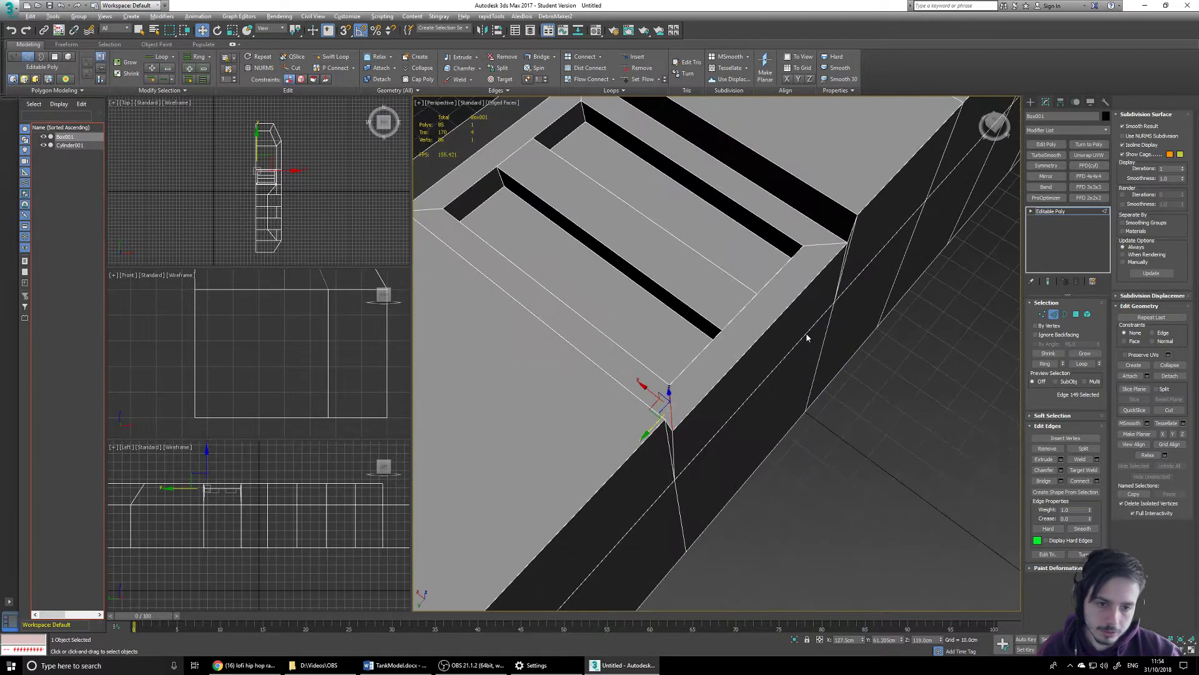
Highlight the recess's end border polygon, gather its bounding edges into one selection, and clear that selection.
click(1076, 314)
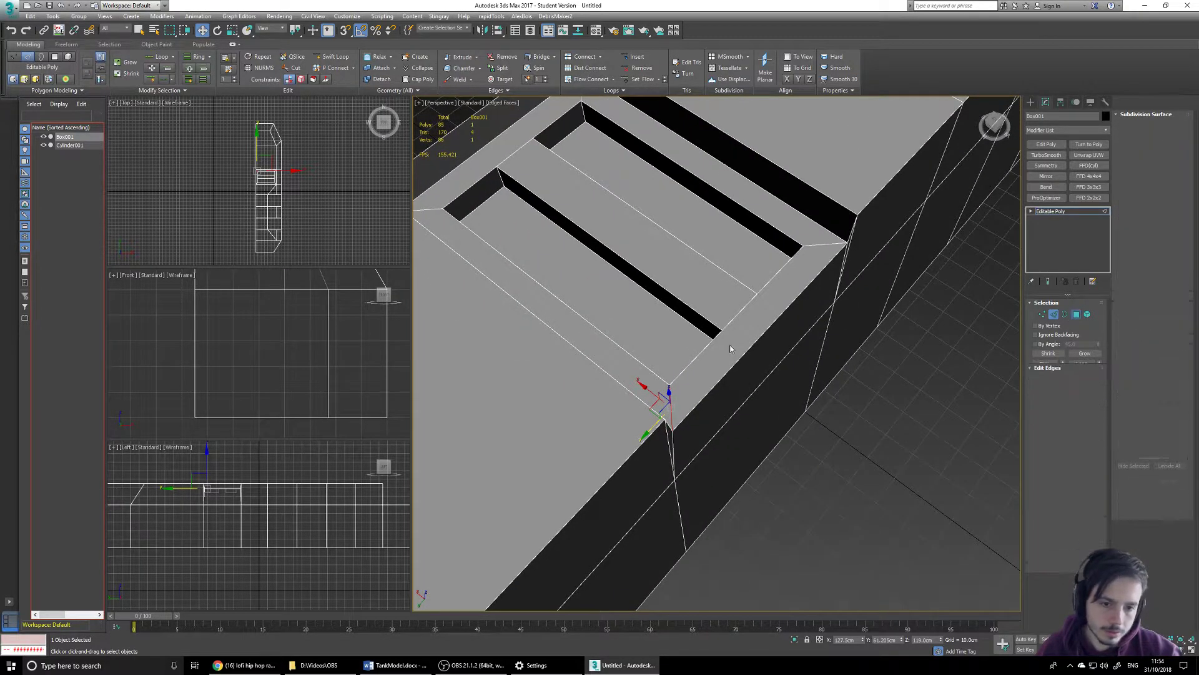
click(733, 343)
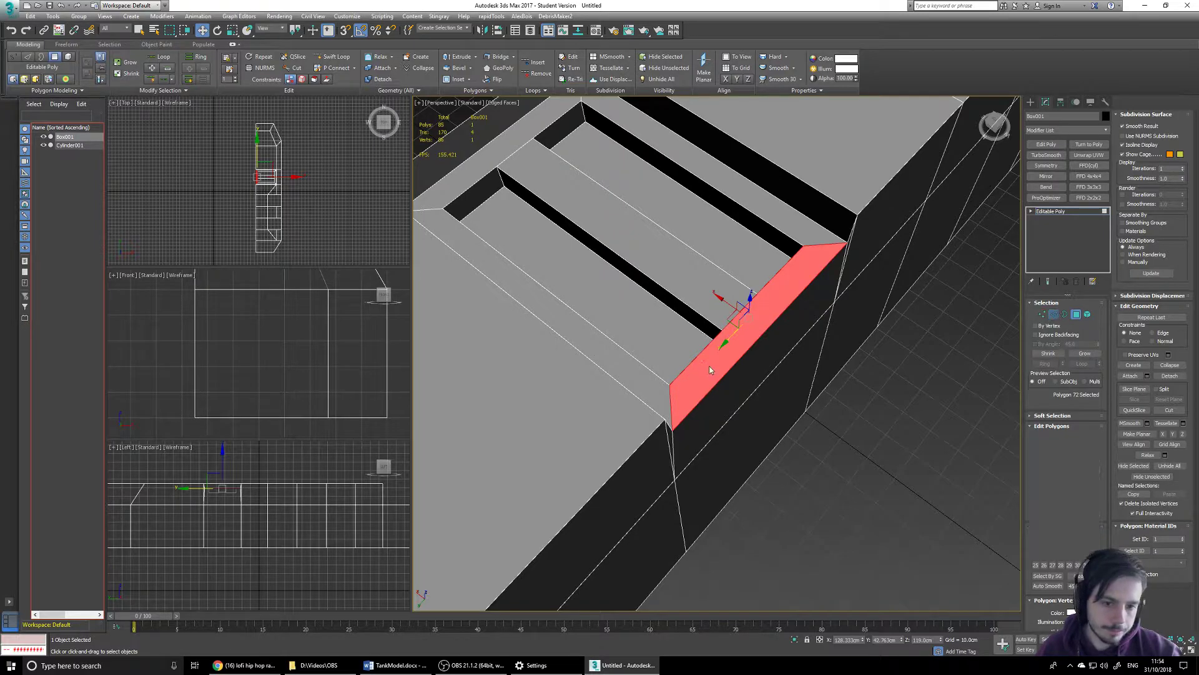
key(2)
click(719, 343)
click(747, 304)
ctrl+click(781, 270)
ctrl+click(697, 354)
ctrl+click(672, 408)
ctrl+click(737, 362)
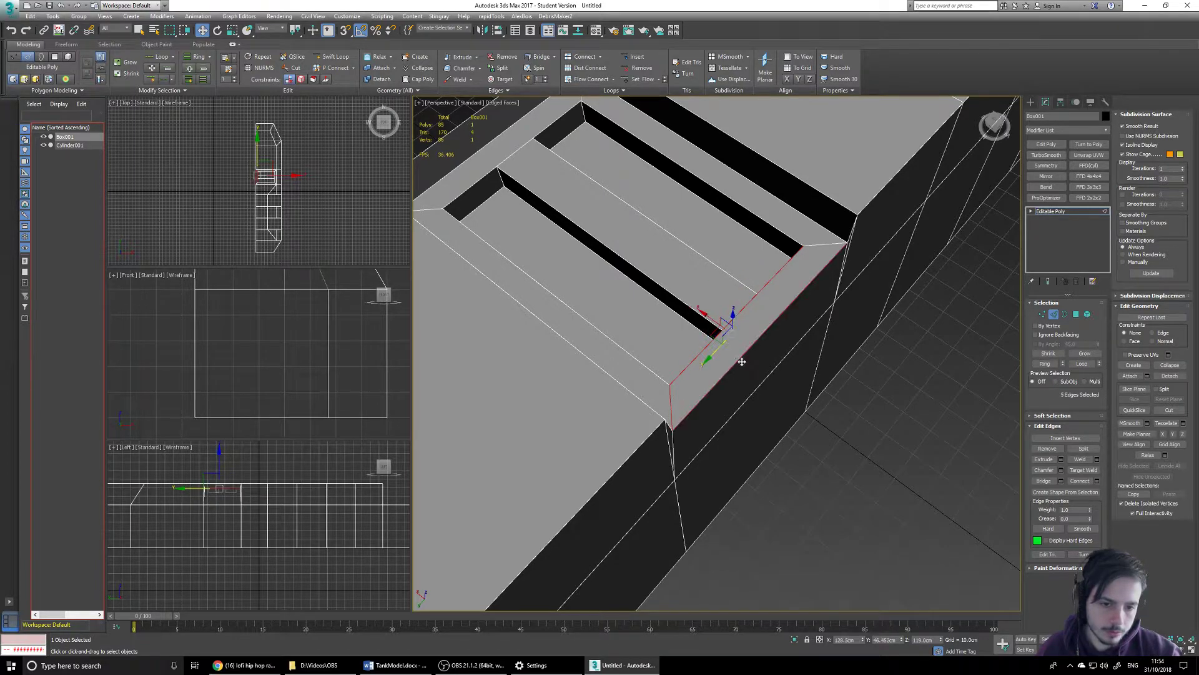
ctrl+click(827, 258)
alt+middle_drag(888, 395, 812, 390)
click(928, 401)
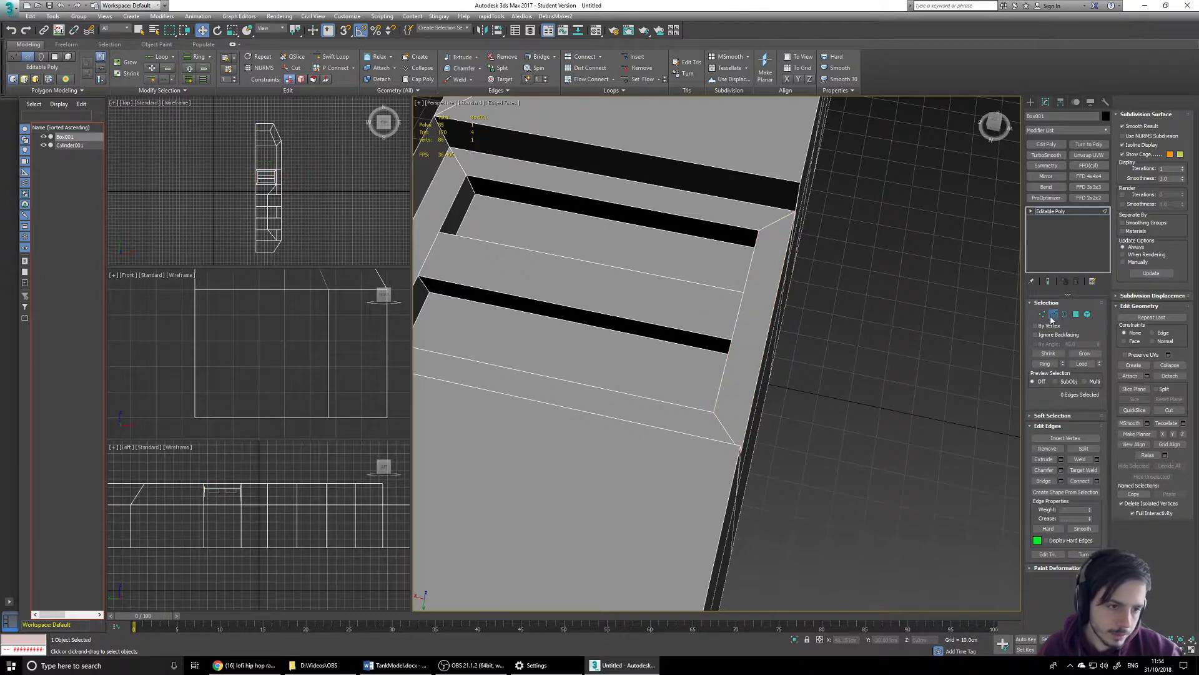
Try moving the end border polygon's middle inner edge into the recess and its outer edge away from the box.
click(1076, 315)
click(797, 310)
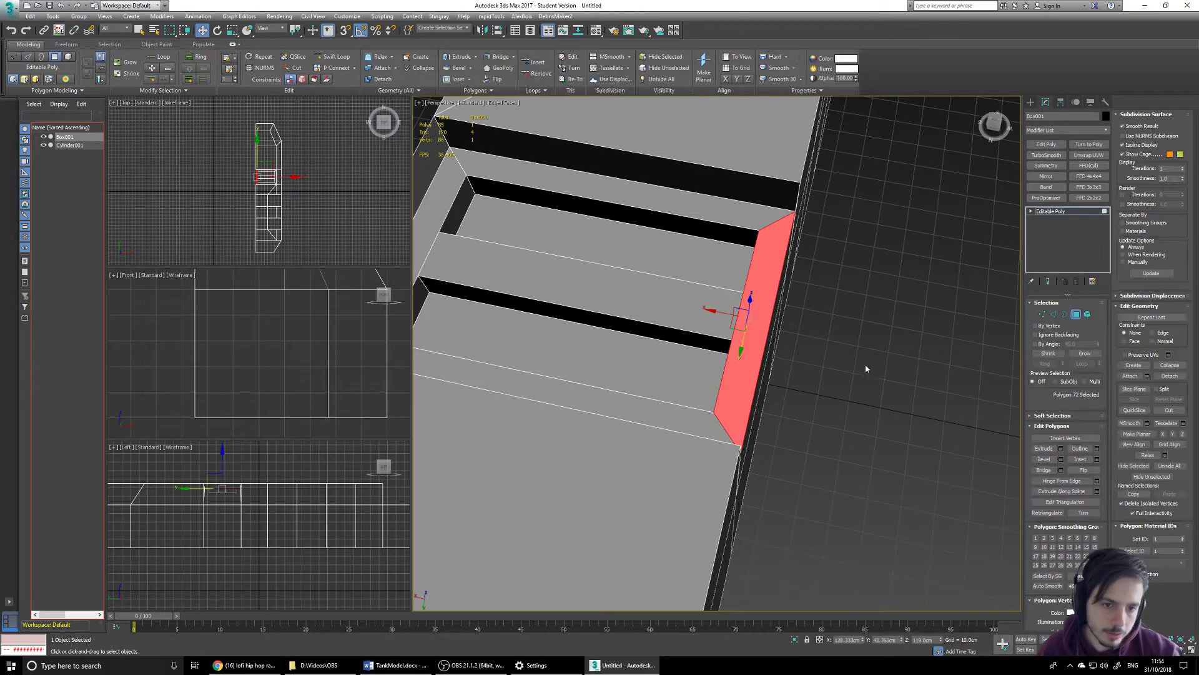
alt+middle_drag(806, 308, 729, 333)
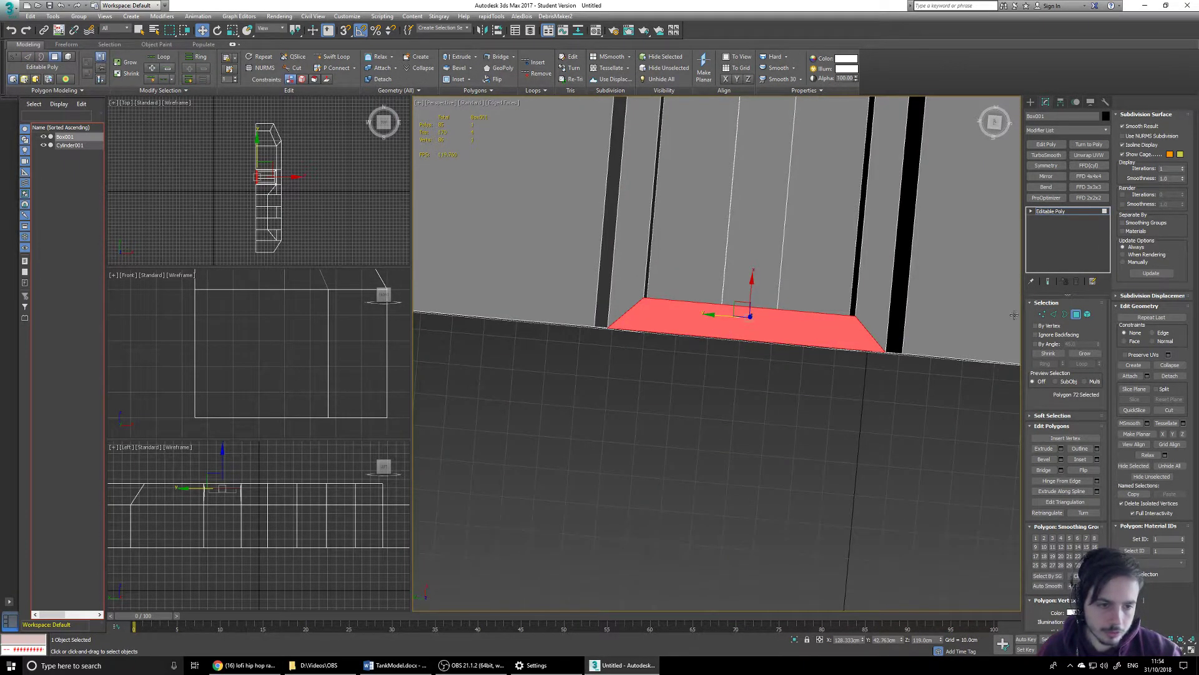
click(1053, 314)
click(759, 308)
drag(751, 286, 755, 230)
click(744, 341)
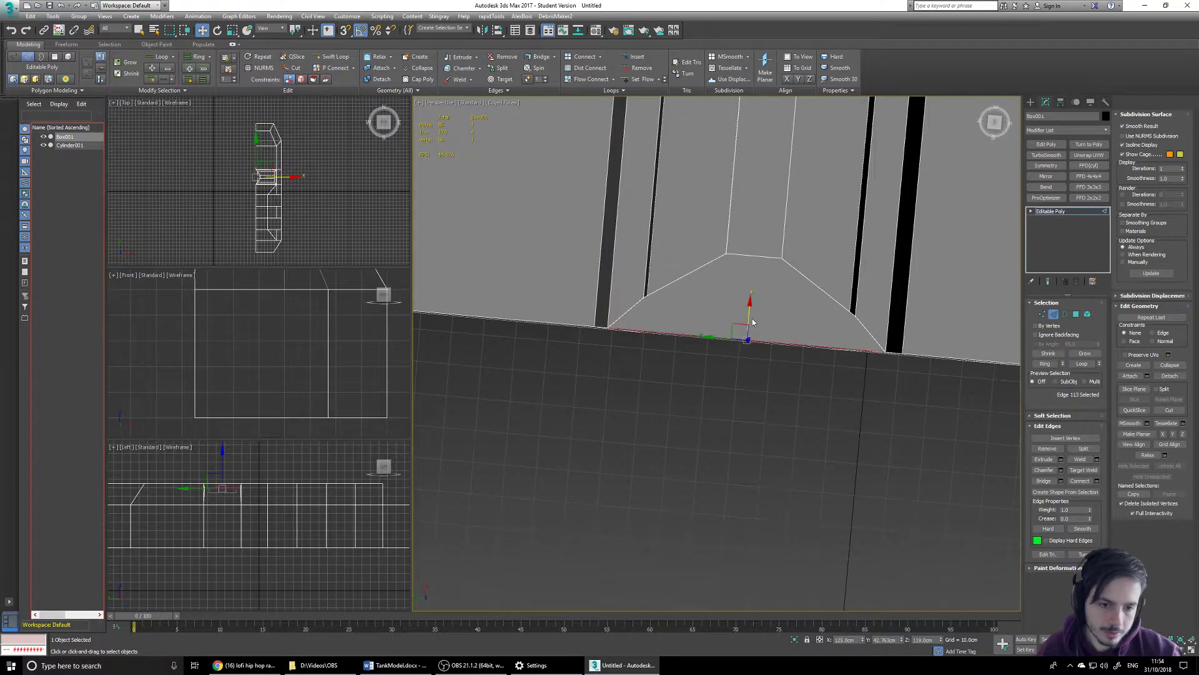
drag(753, 321, 772, 373)
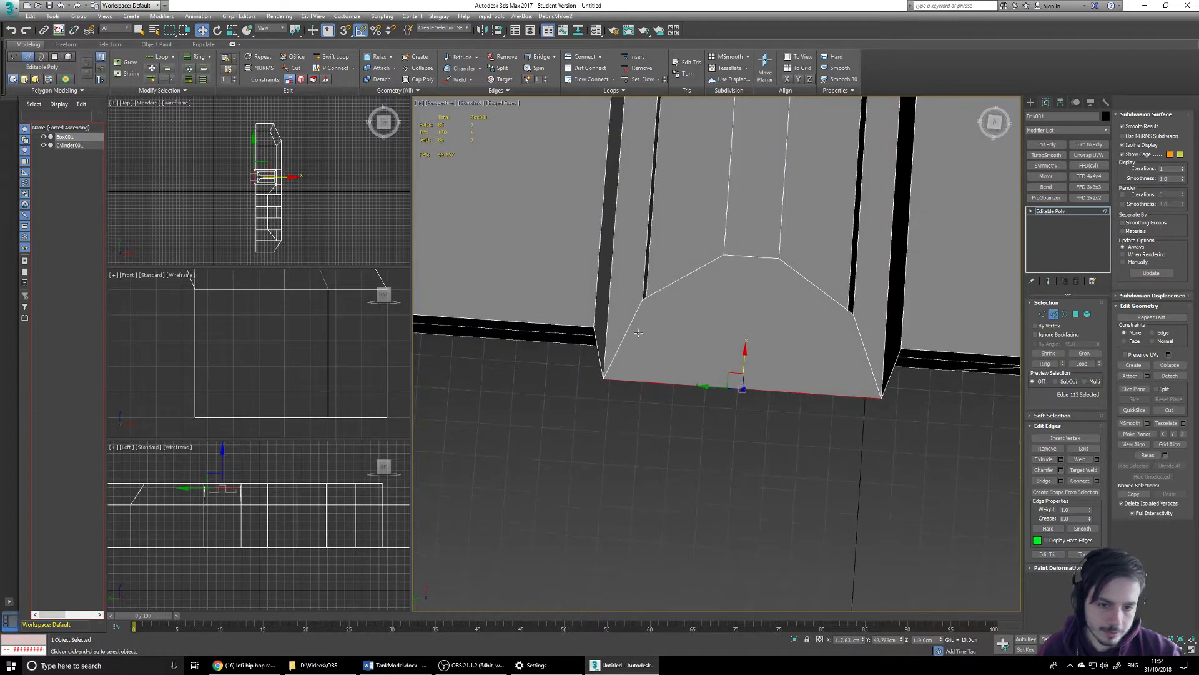
alt+middle_drag(796, 329, 833, 378)
Undo both edge moves on the recess's end border polygon and clear the edge selection.
key(ctrl+z)
key(ctrl+z)
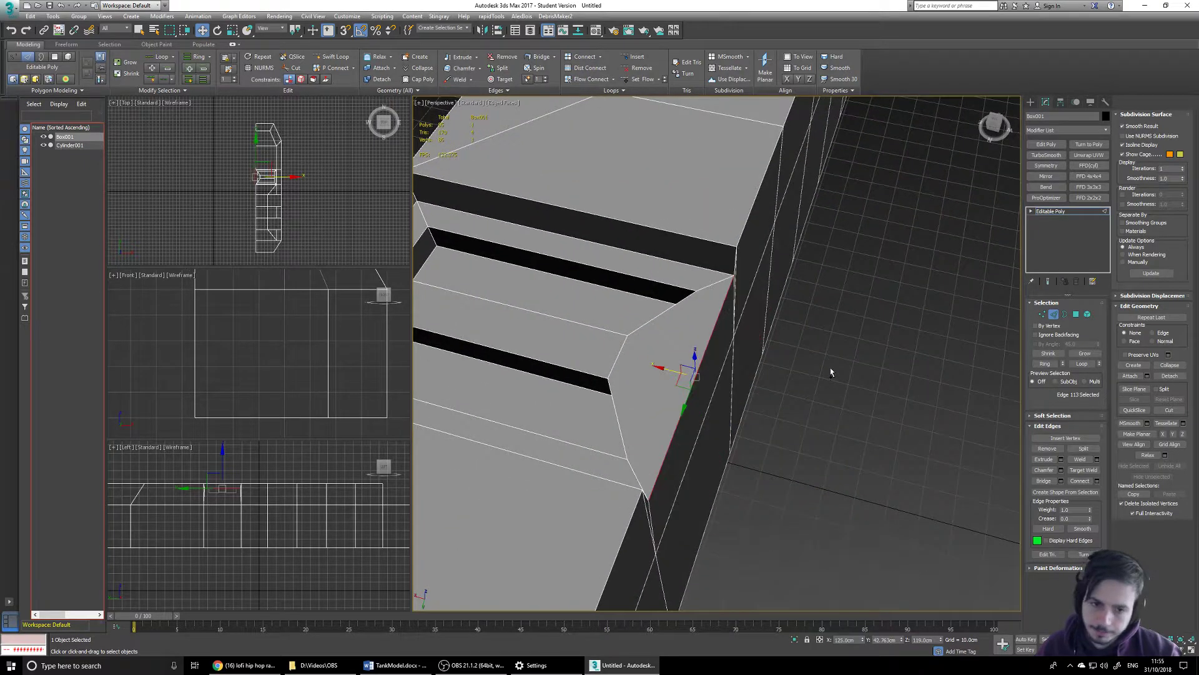
click(830, 458)
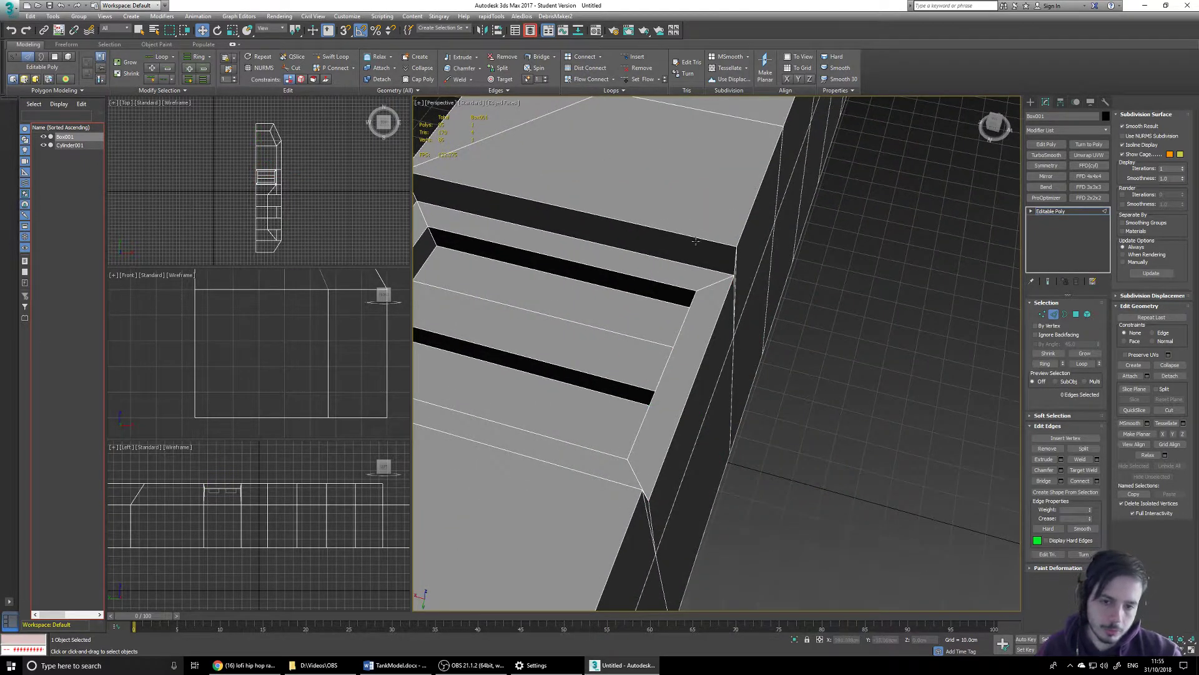
Select the sloped side polygon beside the slotted recess together with the vertical side polygon below it.
scroll(712, 226, down, 5)
middle_drag(691, 340, 887, 350)
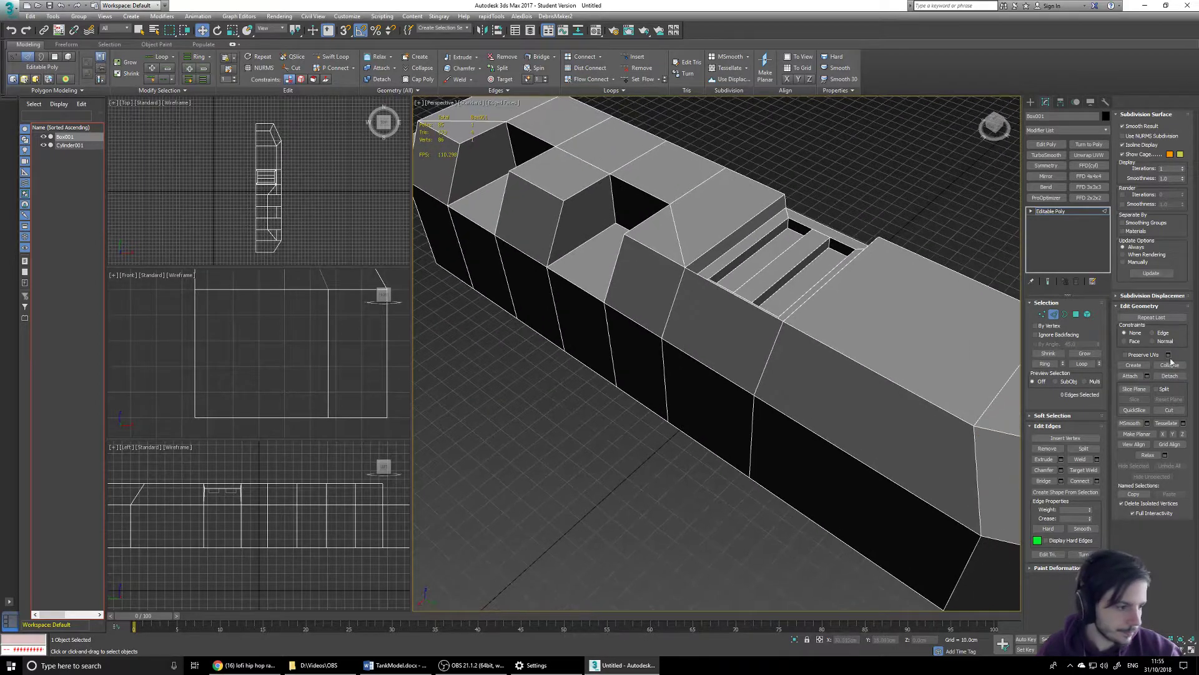
alt+middle_drag(1024, 379, 845, 374)
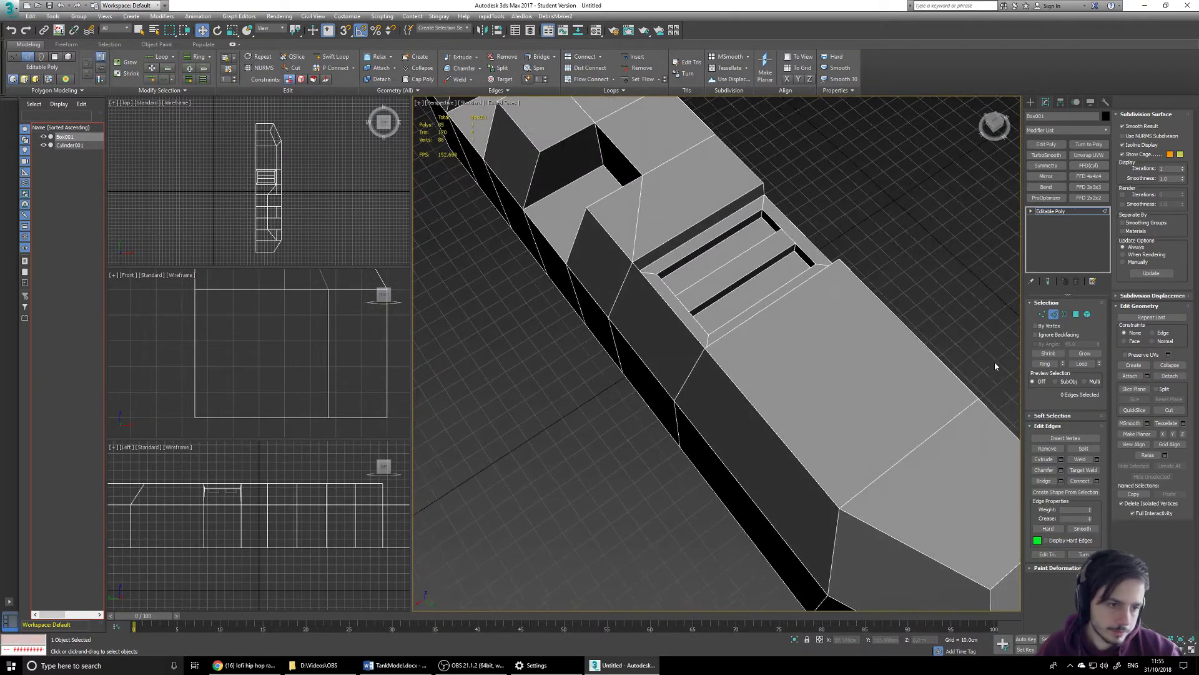
middle_drag(920, 261, 856, 270)
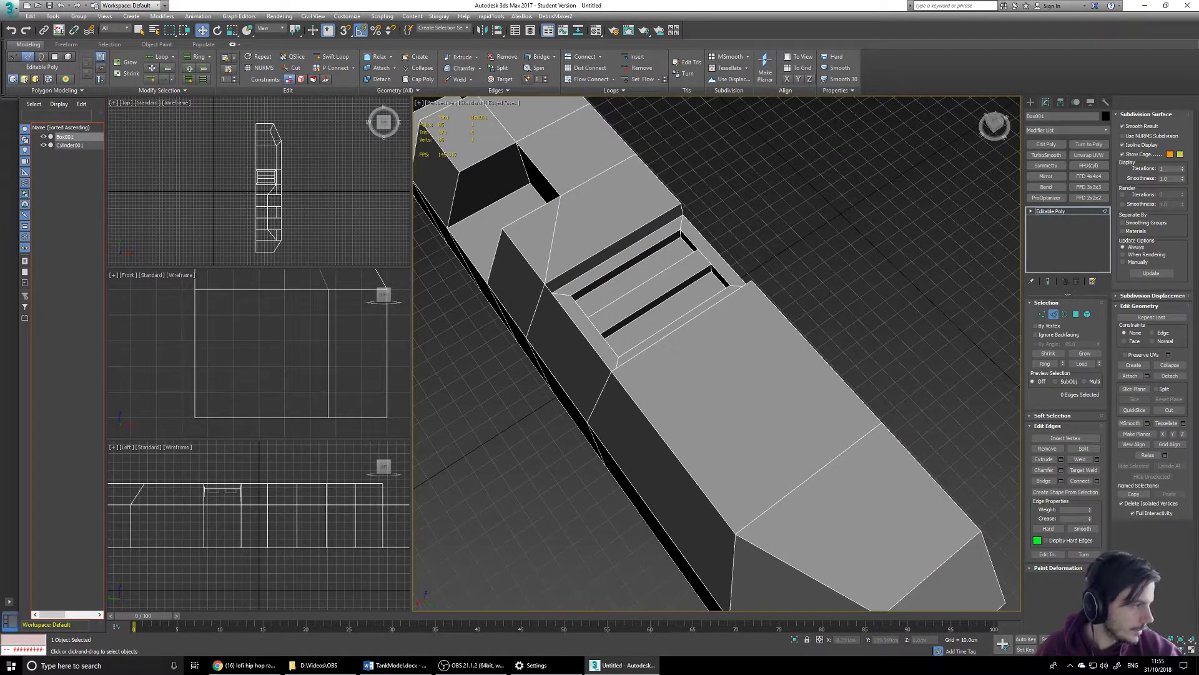
middle_drag(685, 373, 784, 331)
key(4)
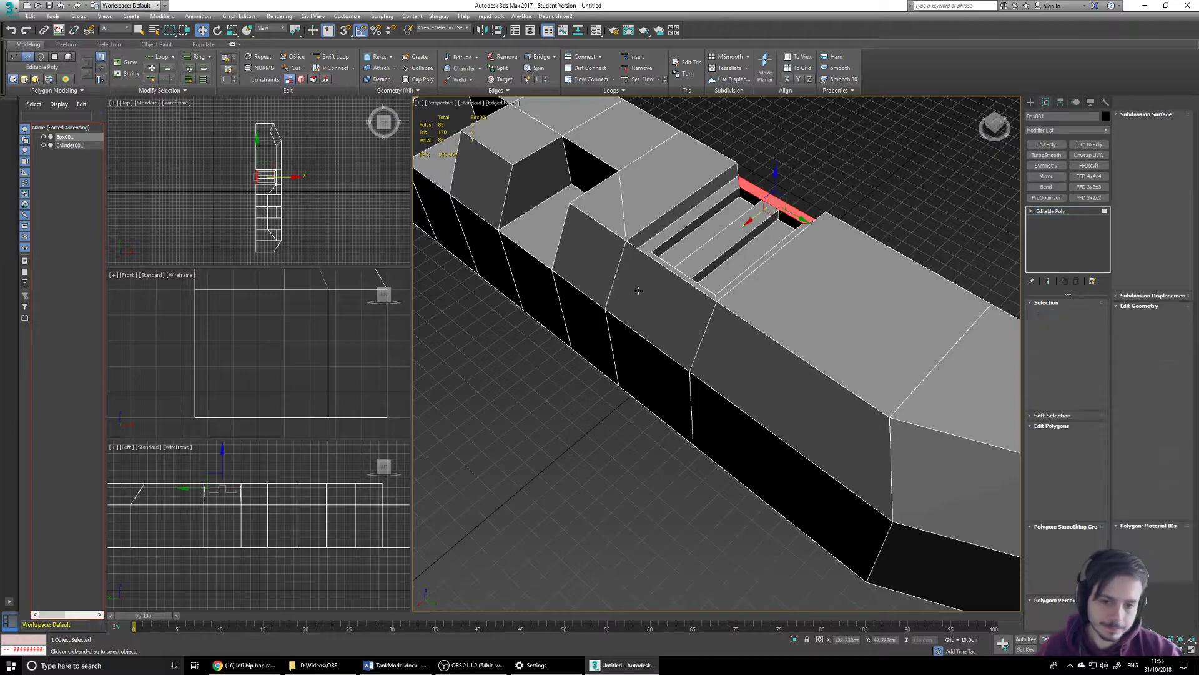
click(638, 291)
ctrl+click(656, 363)
alt+middle_drag(657, 363, 727, 364)
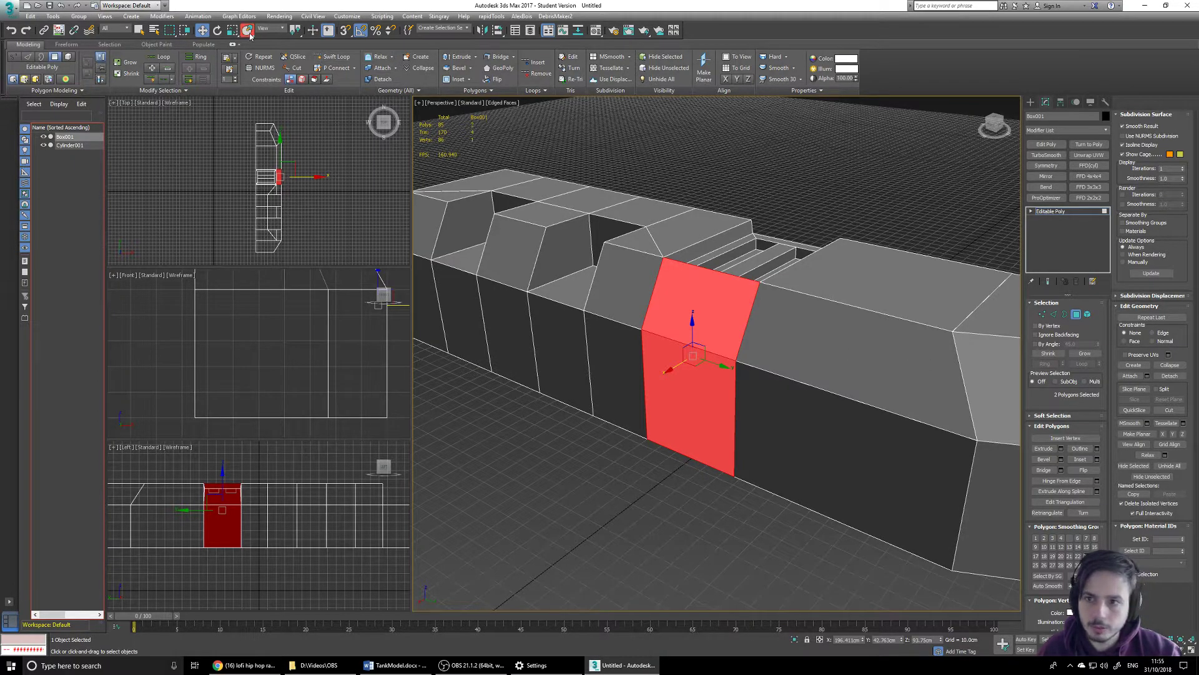
Clone the two selected side polygons by scaling a copy wider along the box's length.
click(231, 32)
middle_drag(685, 381, 722, 387)
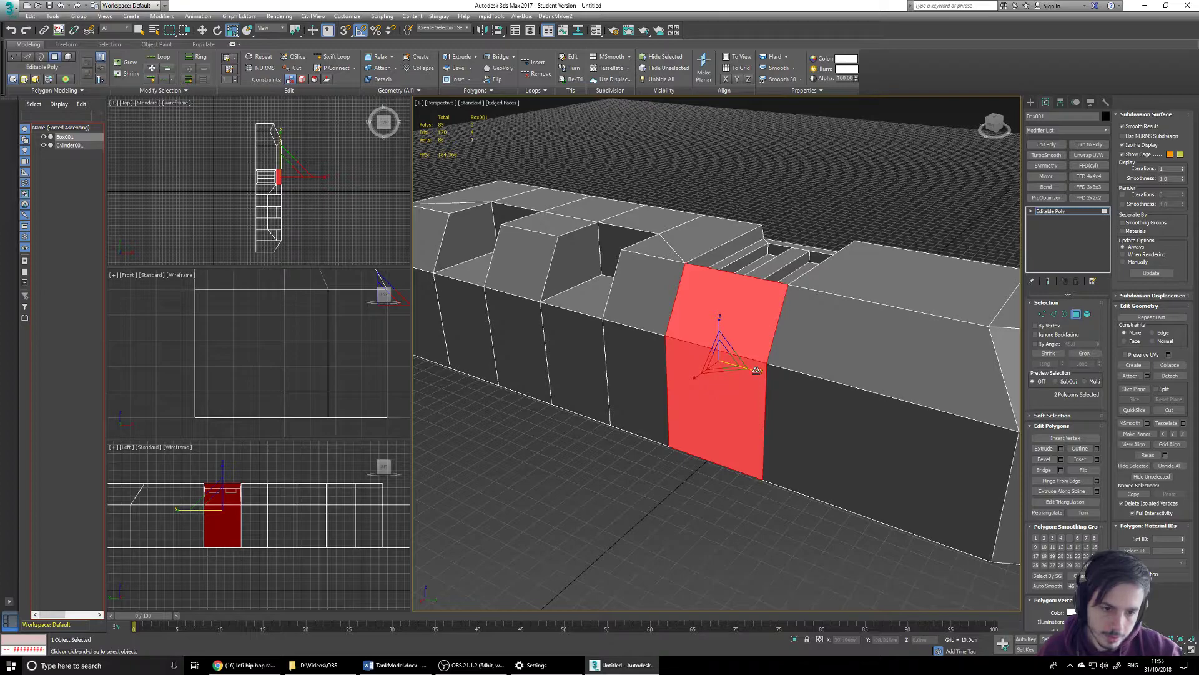
drag(758, 370, 773, 379)
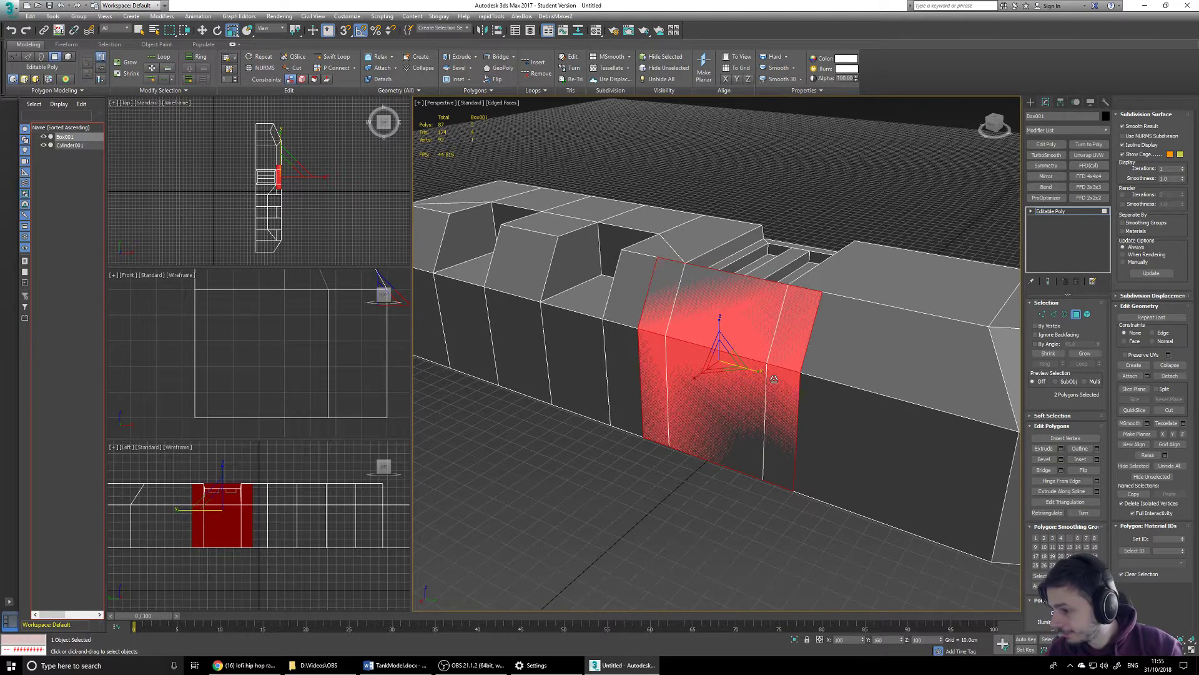
mouse_move(774, 379)
mouse_down()
mouse_move(788, 379)
mouse_move(751, 374)
mouse_move(773, 384)
mouse_up()
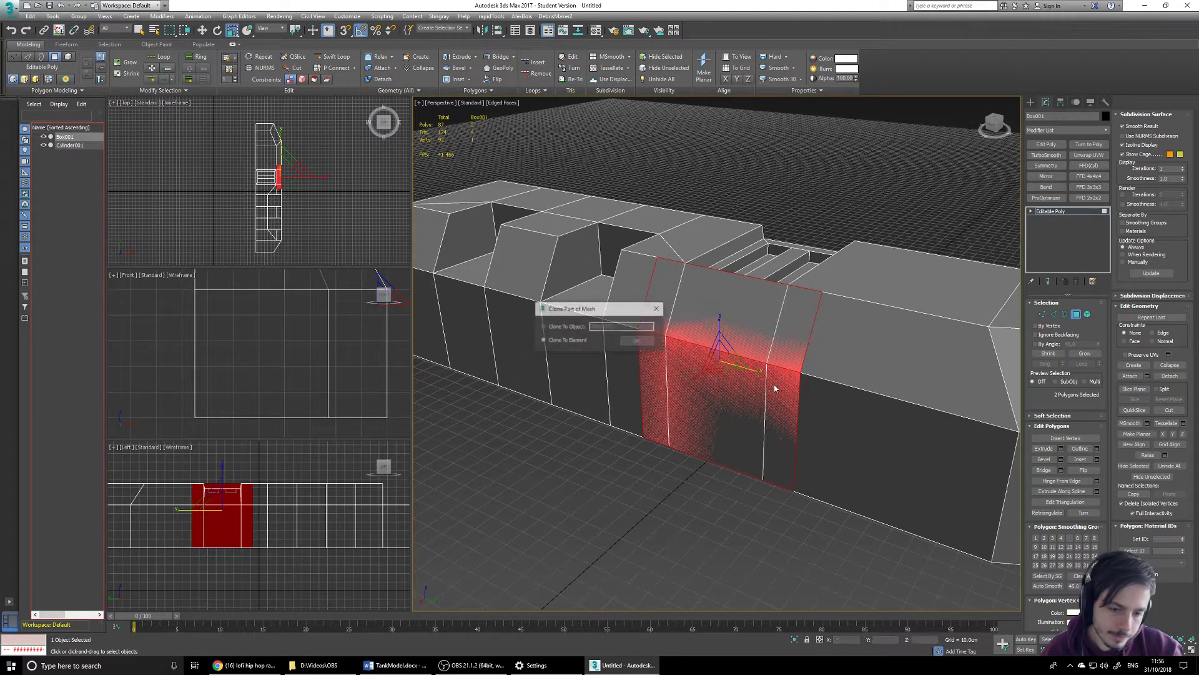
Clone the two side polygons to a separate object named SideVent and rename the original box object TrackCover.
mouse_move(609, 308)
mouse_down()
mouse_move(785, 341)
mouse_move(669, 349)
mouse_move(732, 317)
mouse_up()
click(672, 336)
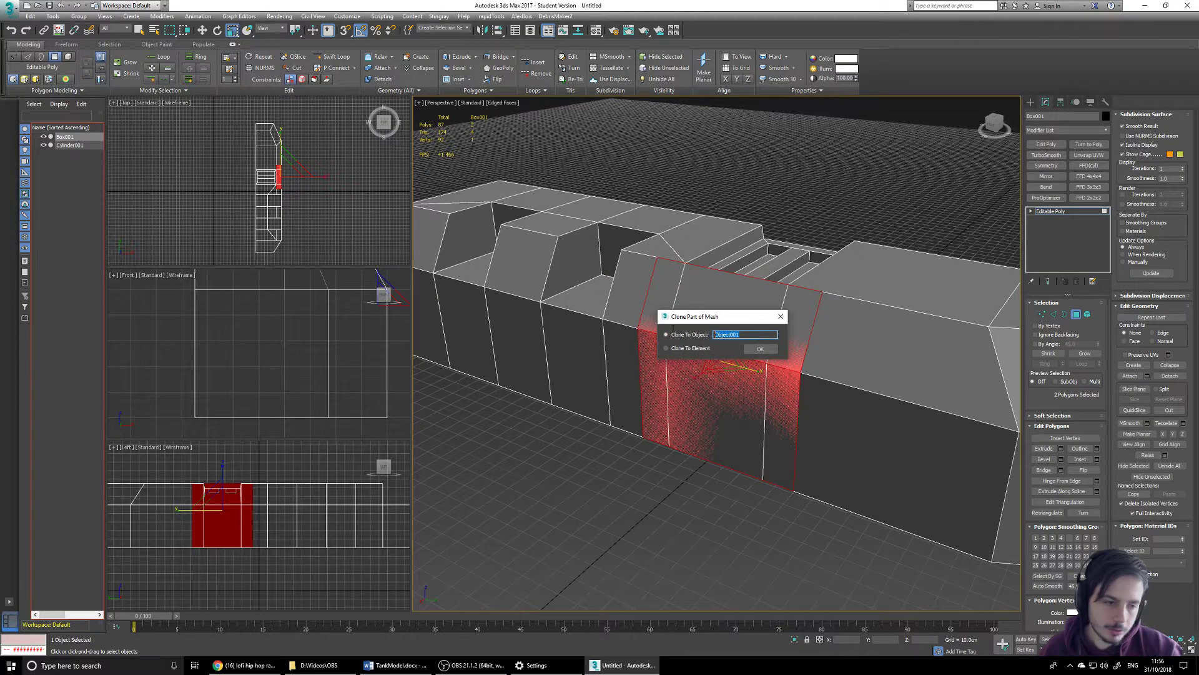
text(SideVent)
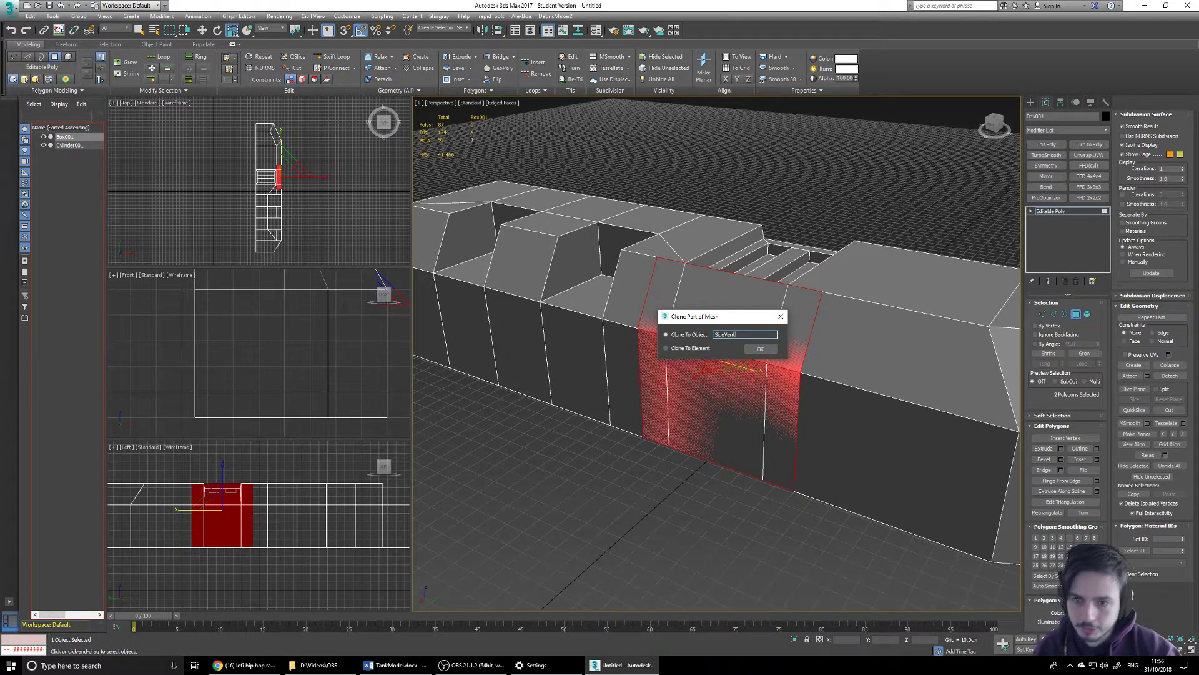
key(Return)
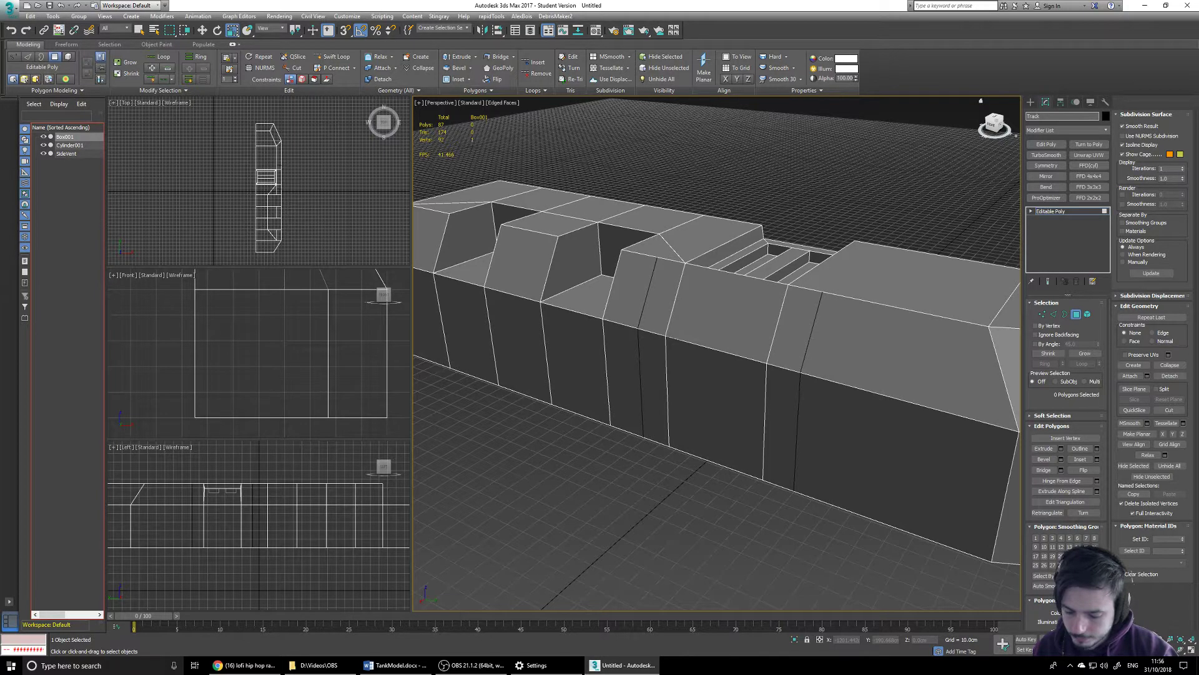
text(TrackCover)
key(Return)
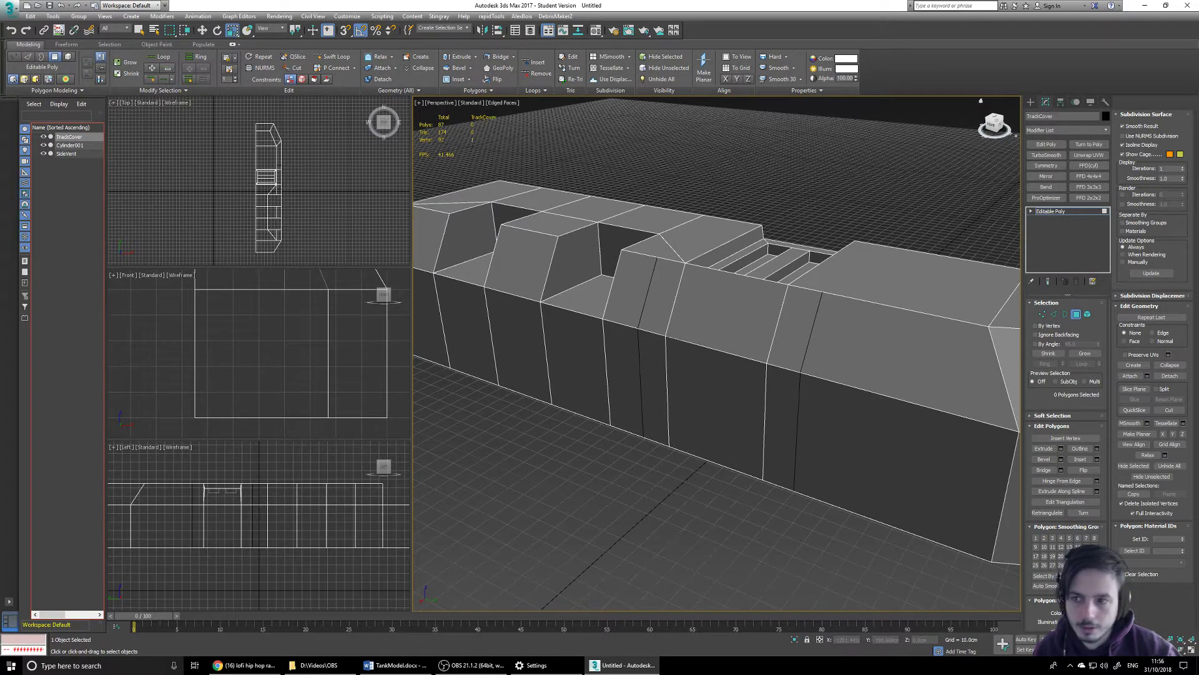
Delete the leftover Cylinder001 object from the scene.
click(65, 145)
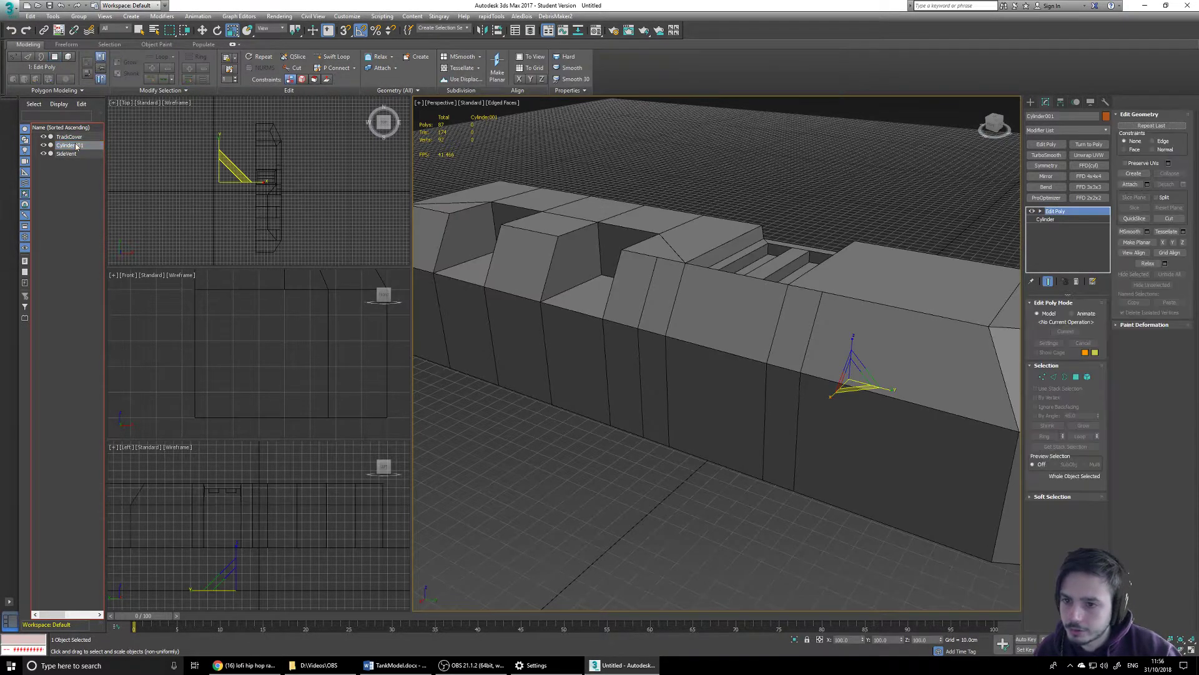
scroll(665, 309, down, 5)
alt+middle_drag(793, 340, 705, 359)
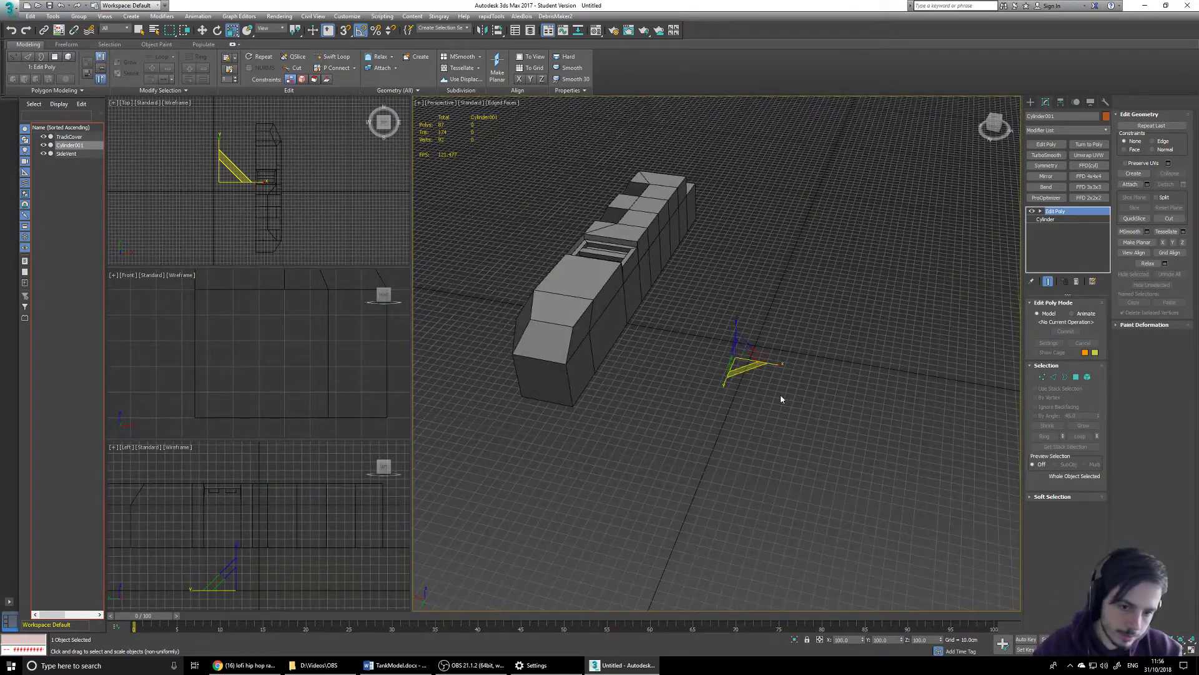
scroll(737, 367, up, 7)
scroll(757, 342, down, 4)
key(Delete)
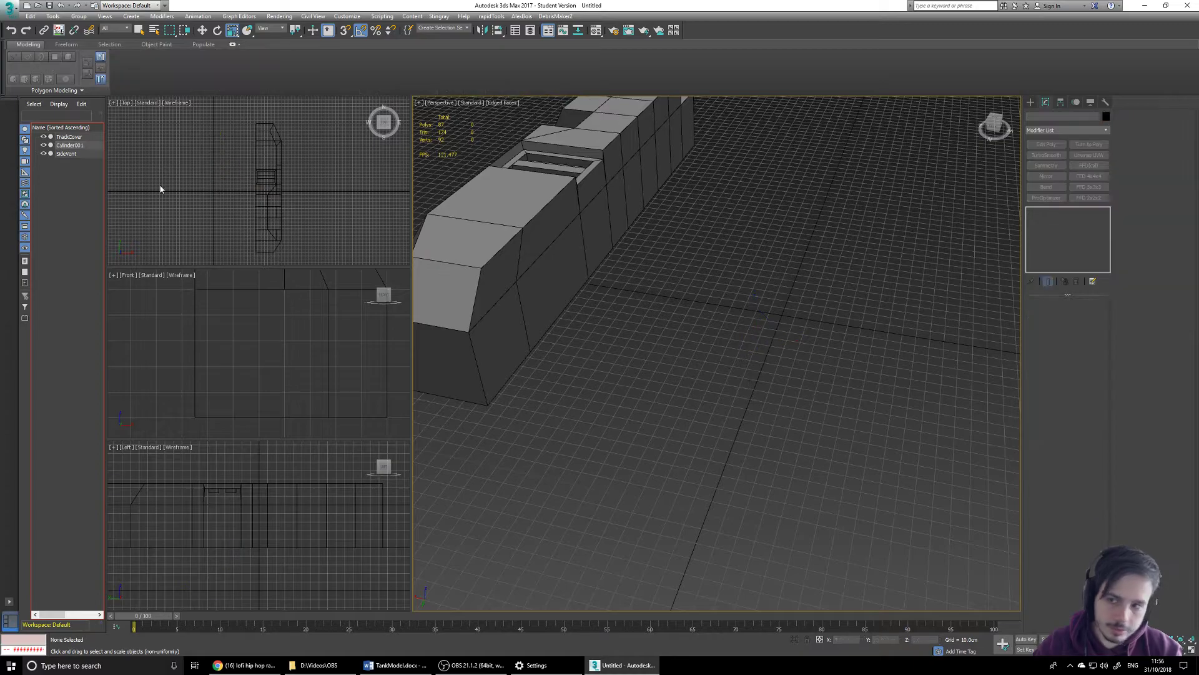
click(73, 149)
key(Delete)
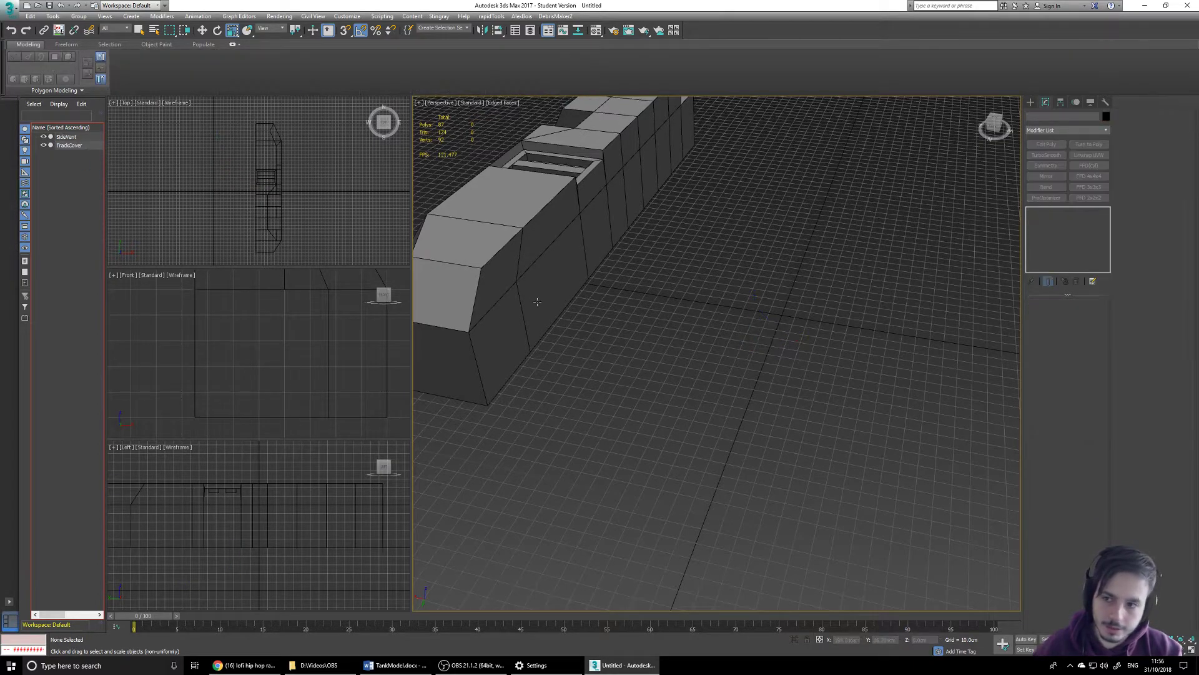
Select the SideVent object and activate the Move tool.
alt+middle_drag(531, 298, 825, 360)
click(66, 136)
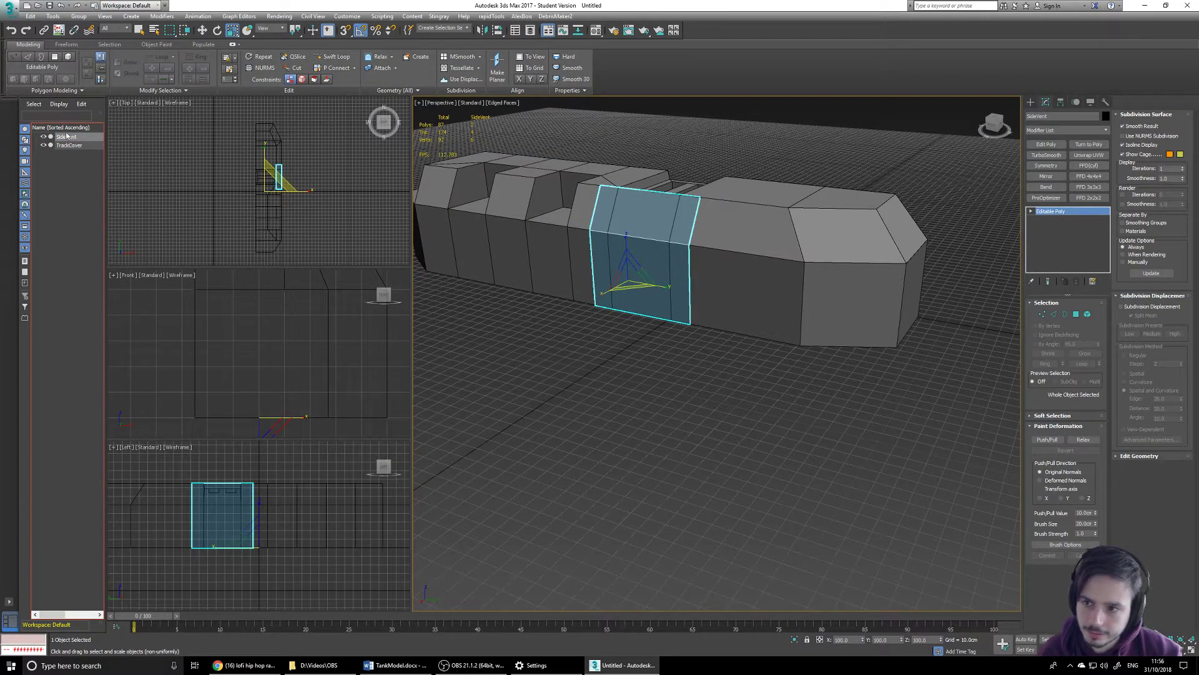
click(201, 30)
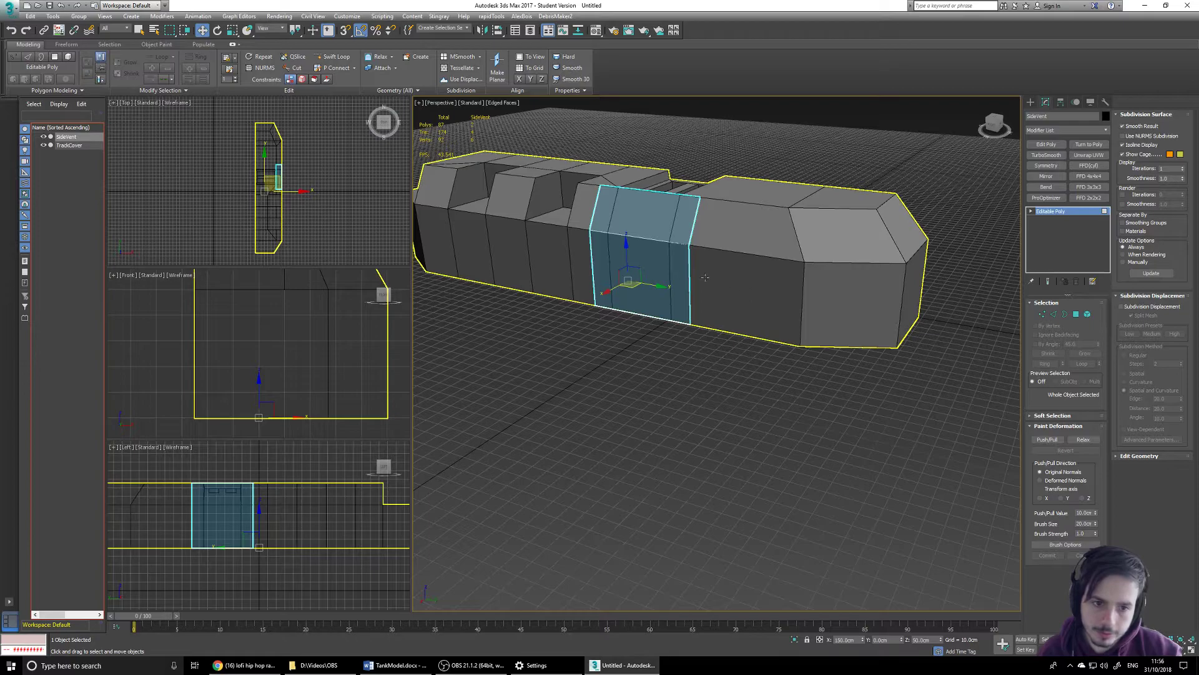
click(706, 280)
key(4)
click(649, 210)
click(1031, 102)
click(654, 221)
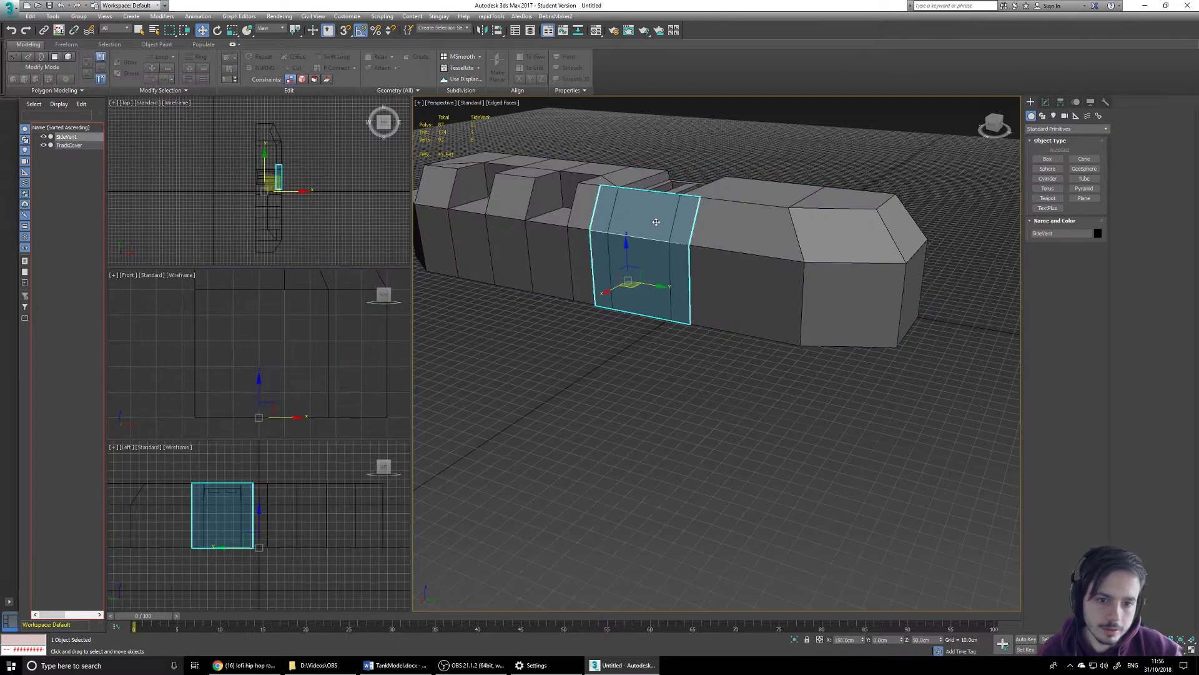
click(680, 223)
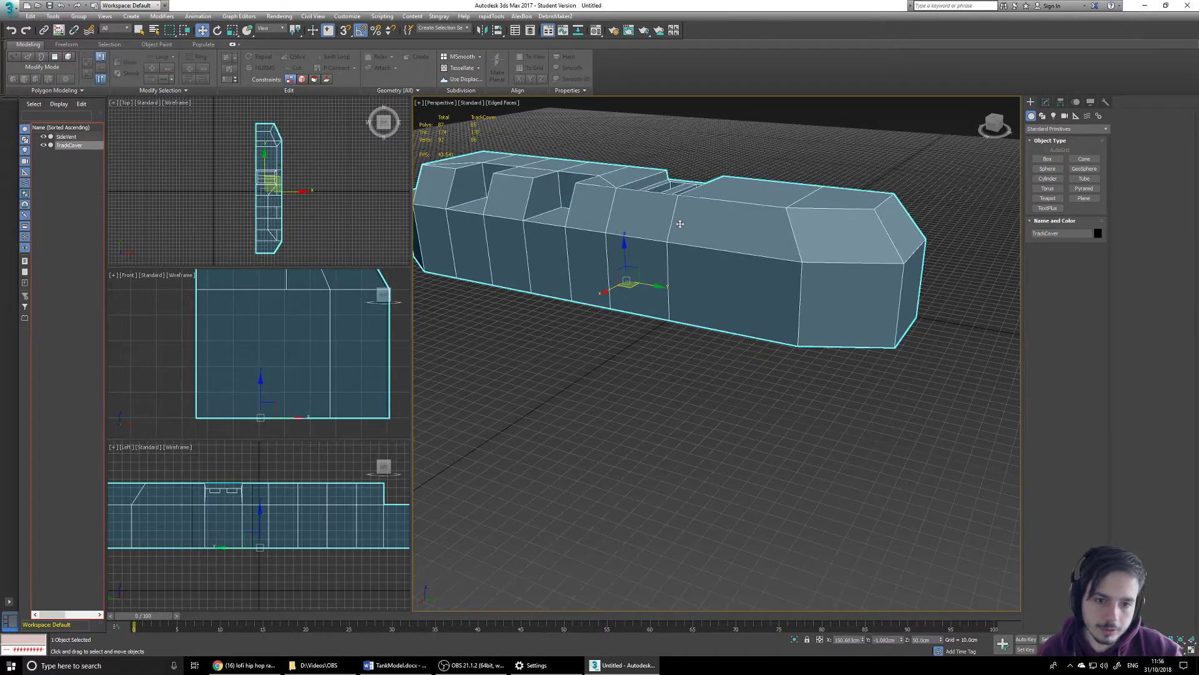
click(77, 167)
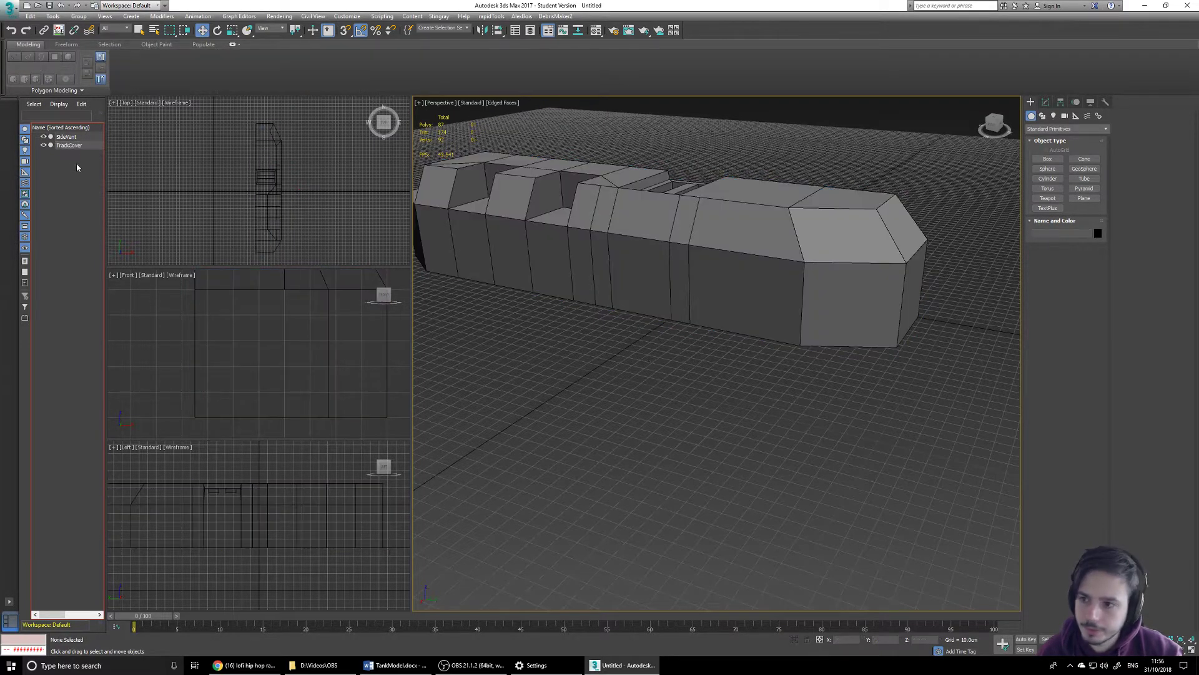
Reselect the SideVent object and try copying it along the box's length.
click(66, 136)
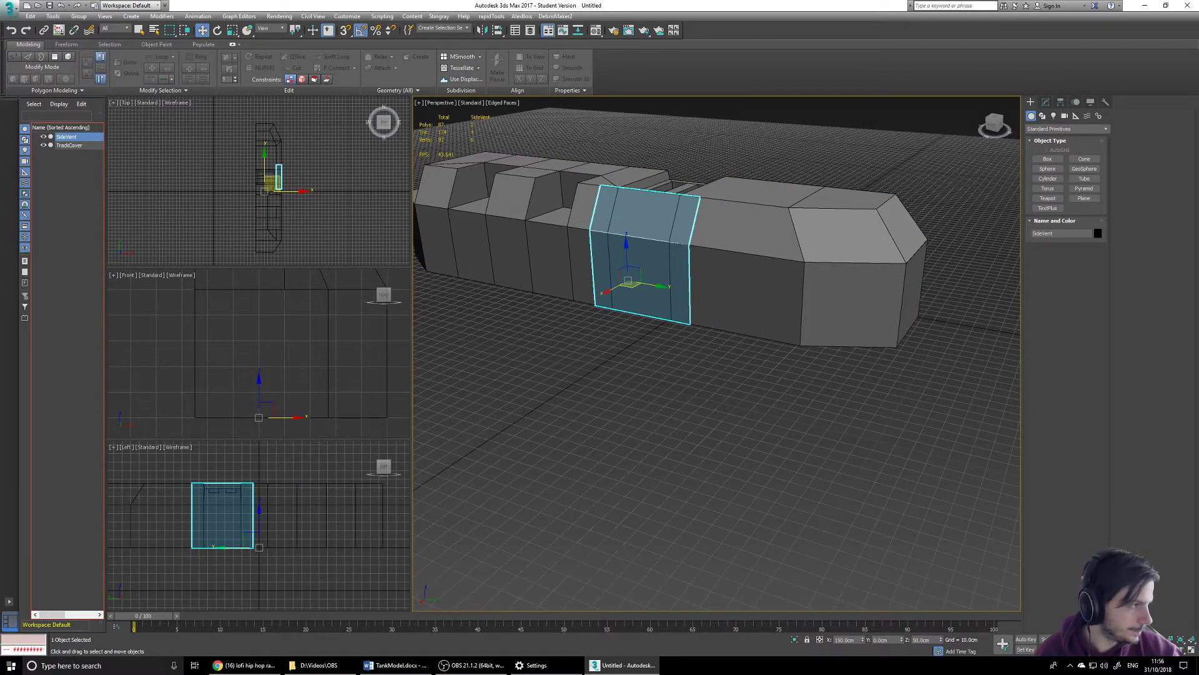
click(1046, 102)
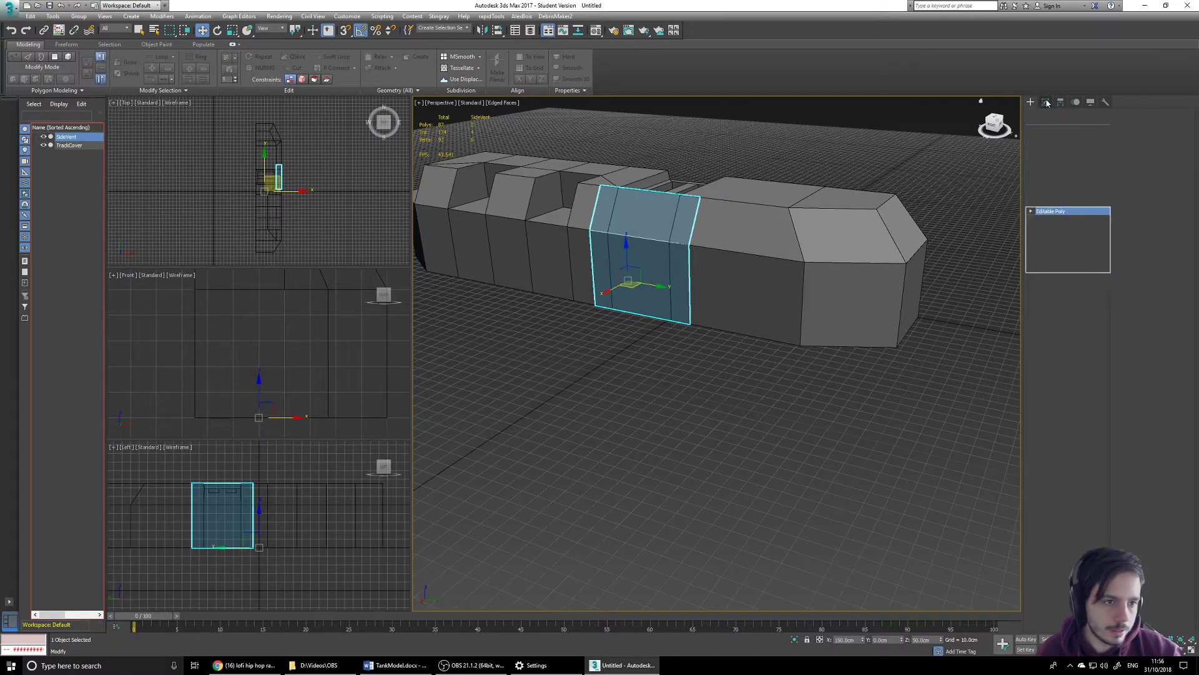
middle_drag(683, 215, 788, 224)
alt+middle_drag(788, 225, 800, 257)
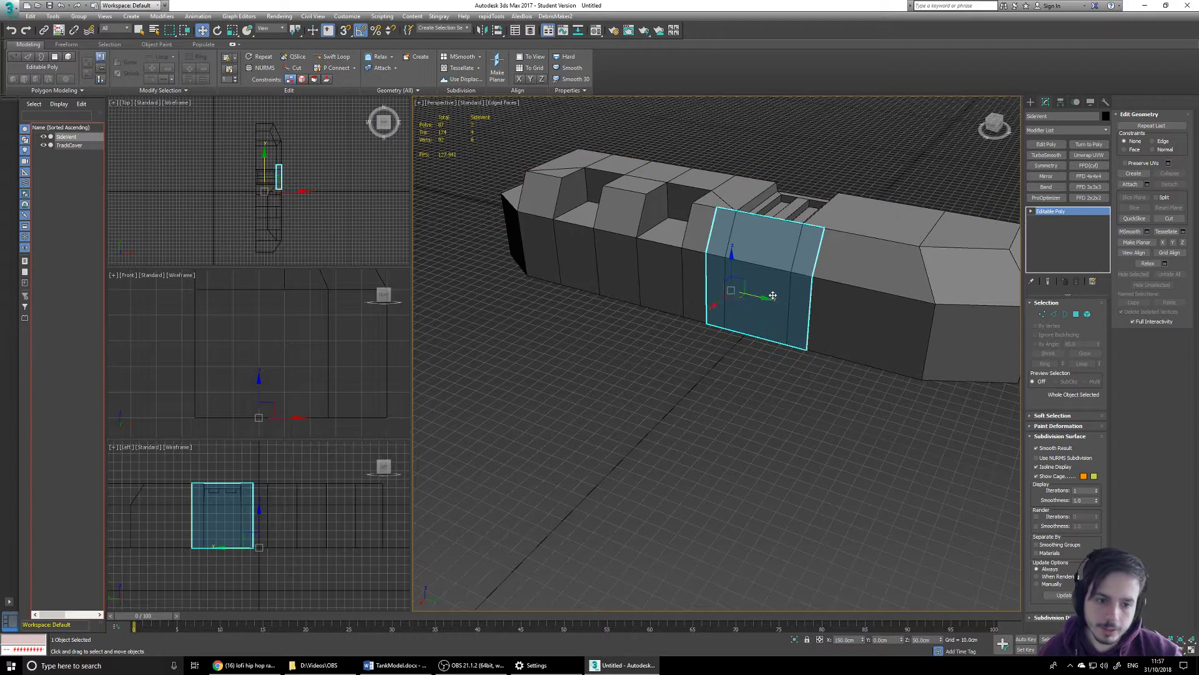
shift+drag(772, 298, 848, 310)
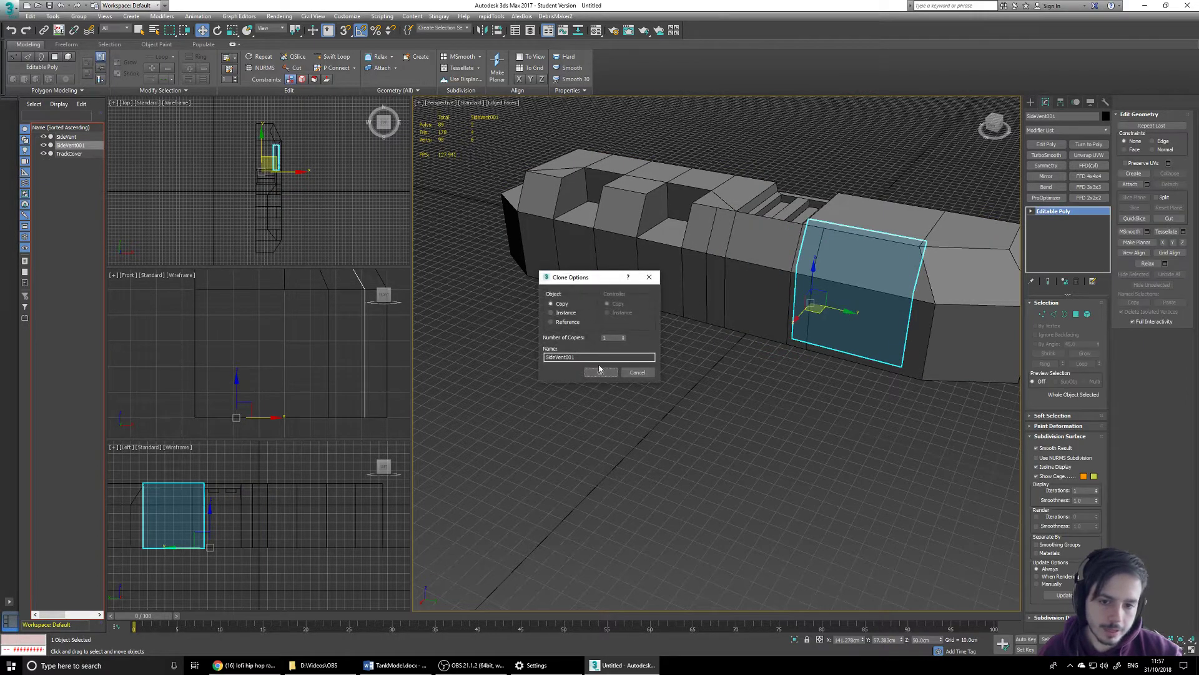
click(635, 372)
Try cloning SideVent's sloped polygon along the box into a separate object and delete that copy.
click(1076, 314)
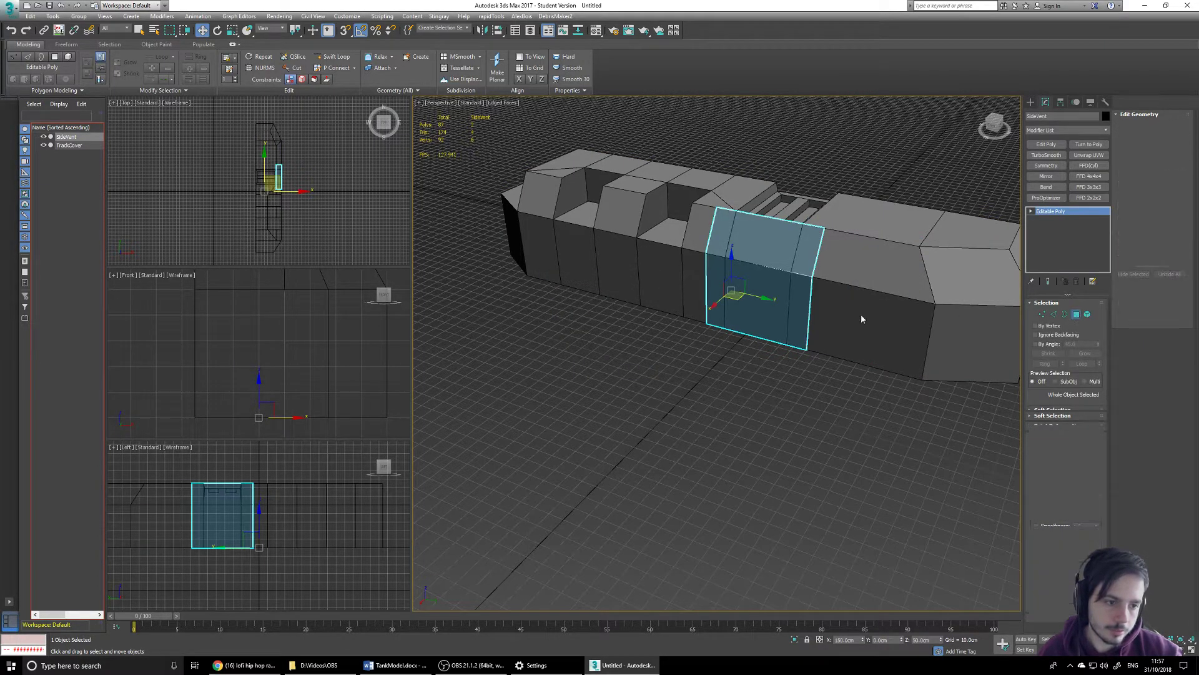
click(785, 264)
shift+drag(800, 250, 893, 259)
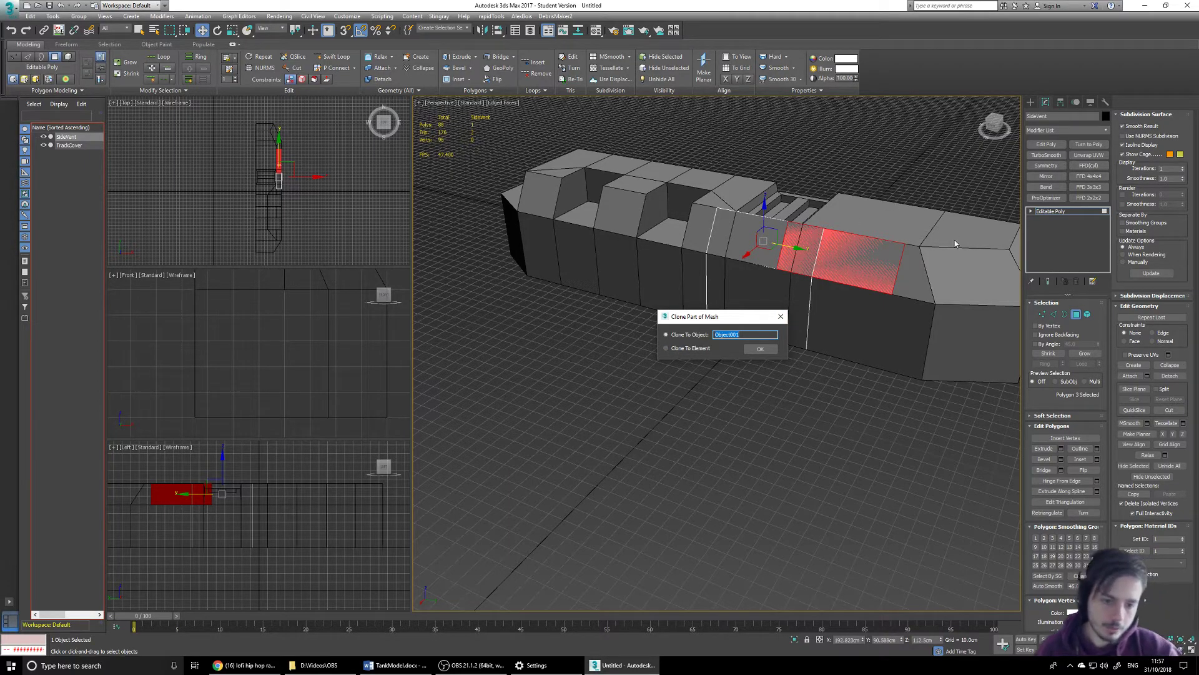
click(771, 348)
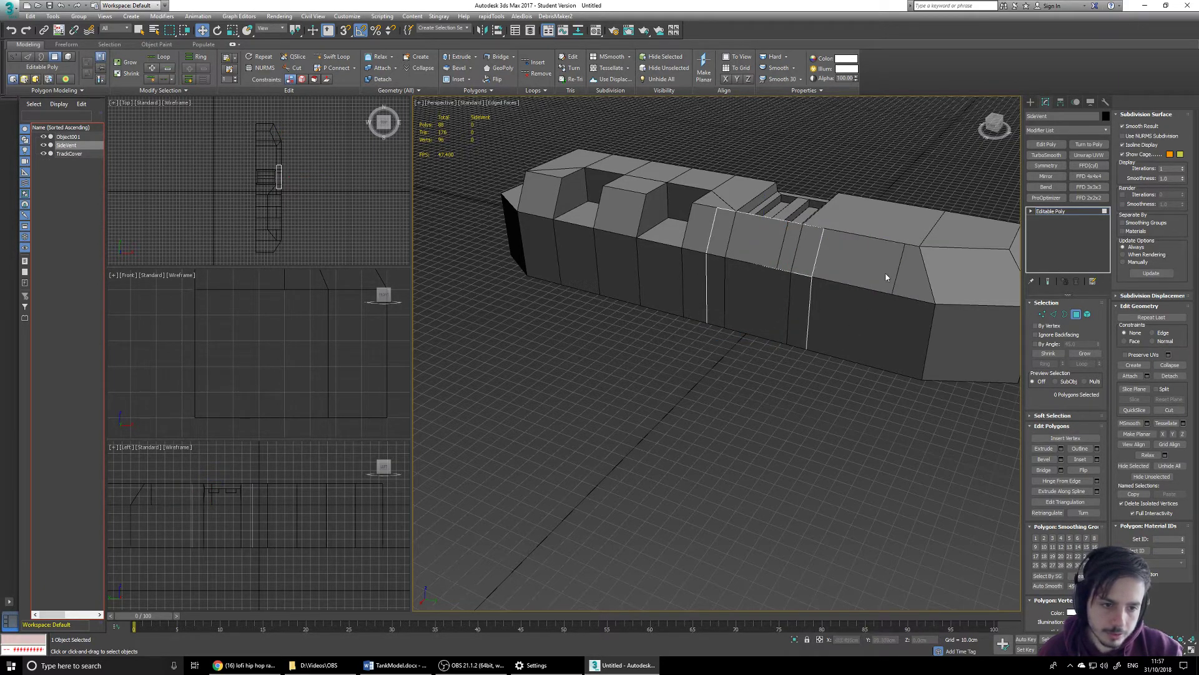
click(80, 137)
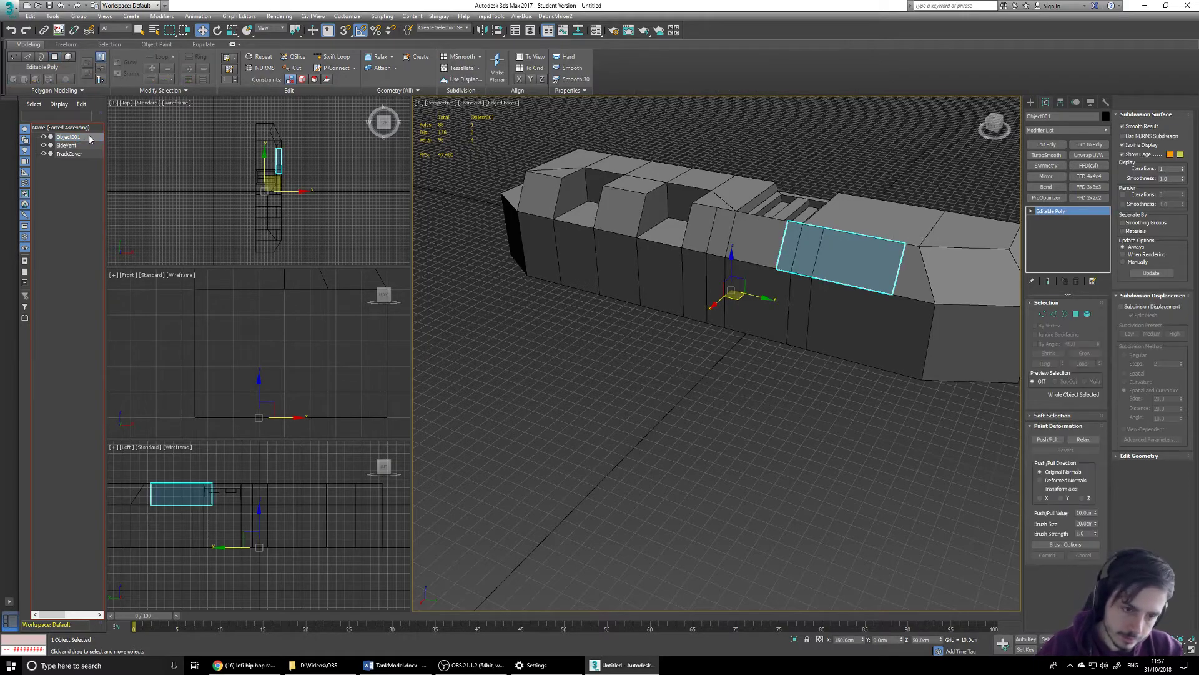
key(Delete)
Select both polygons of the SideVent object in polygon editing mode.
click(1031, 103)
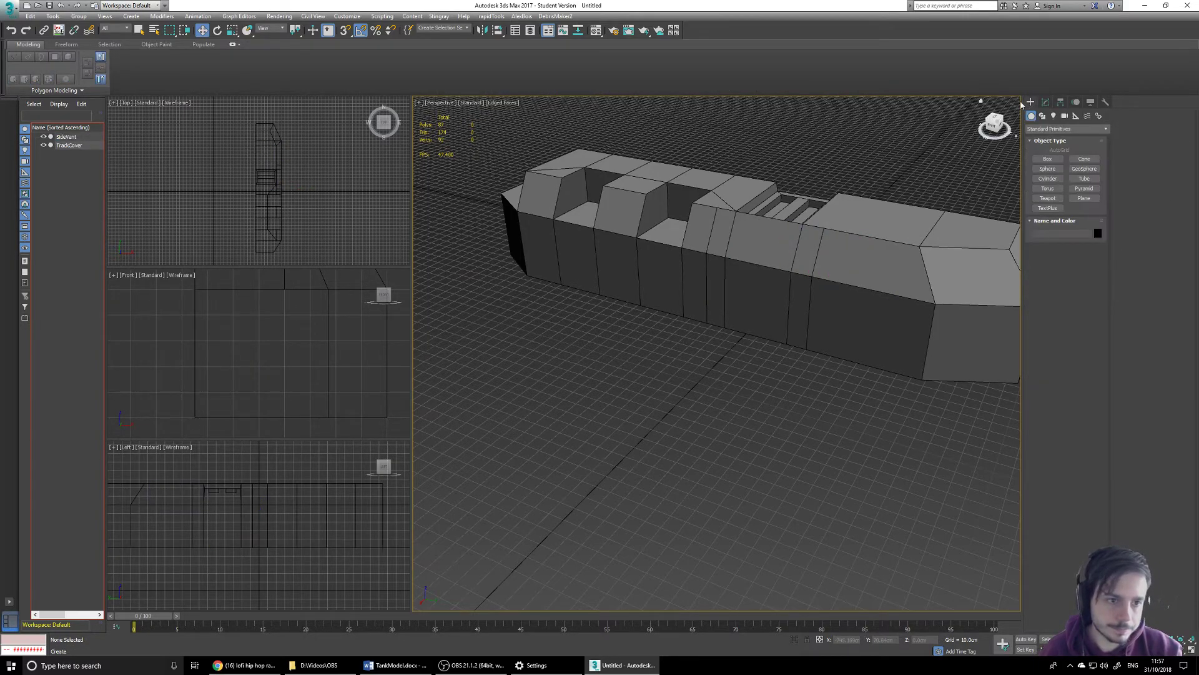
click(70, 136)
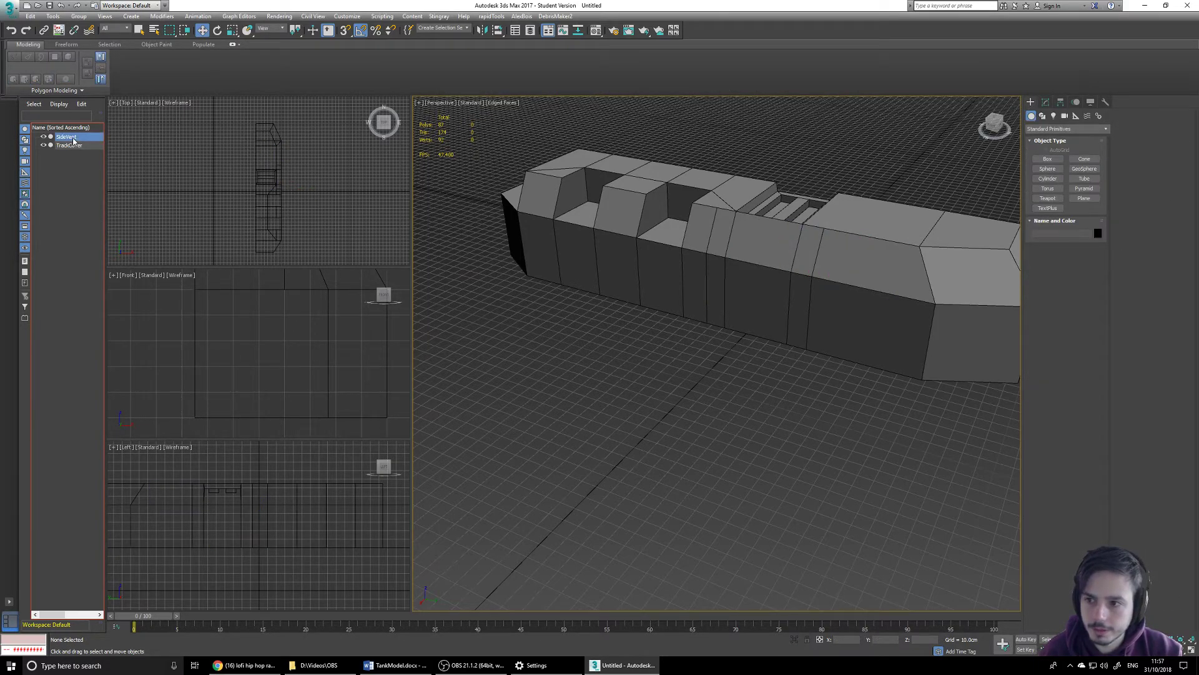
click(1045, 102)
click(1077, 314)
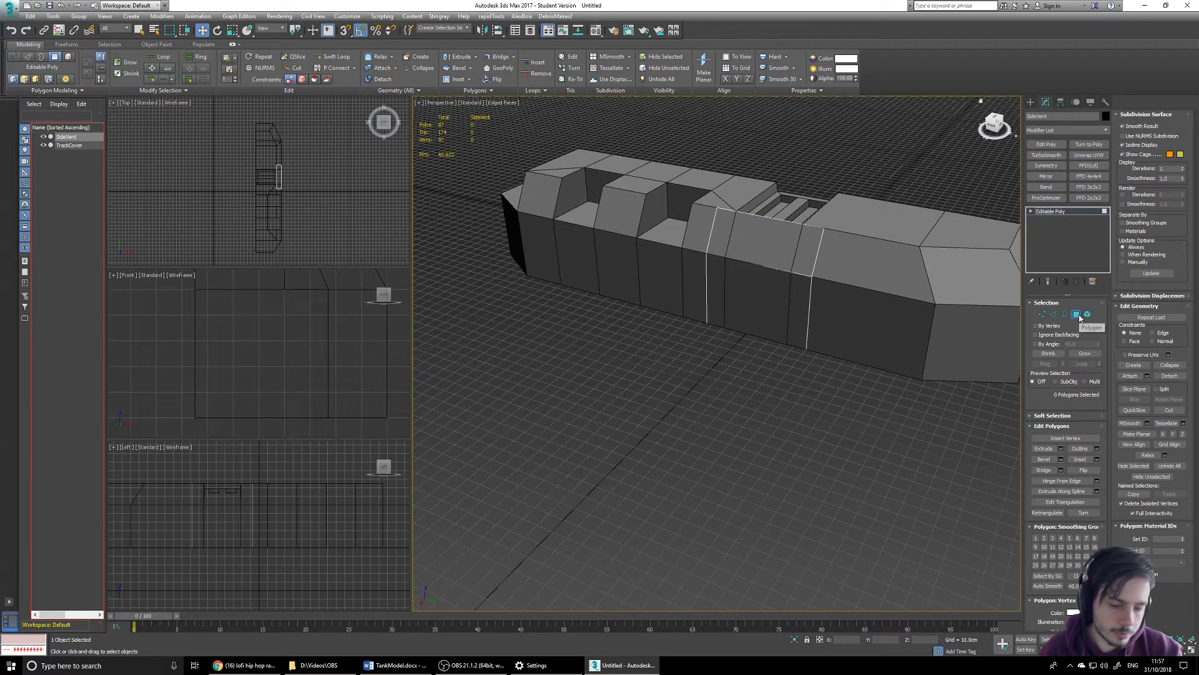
click(776, 236)
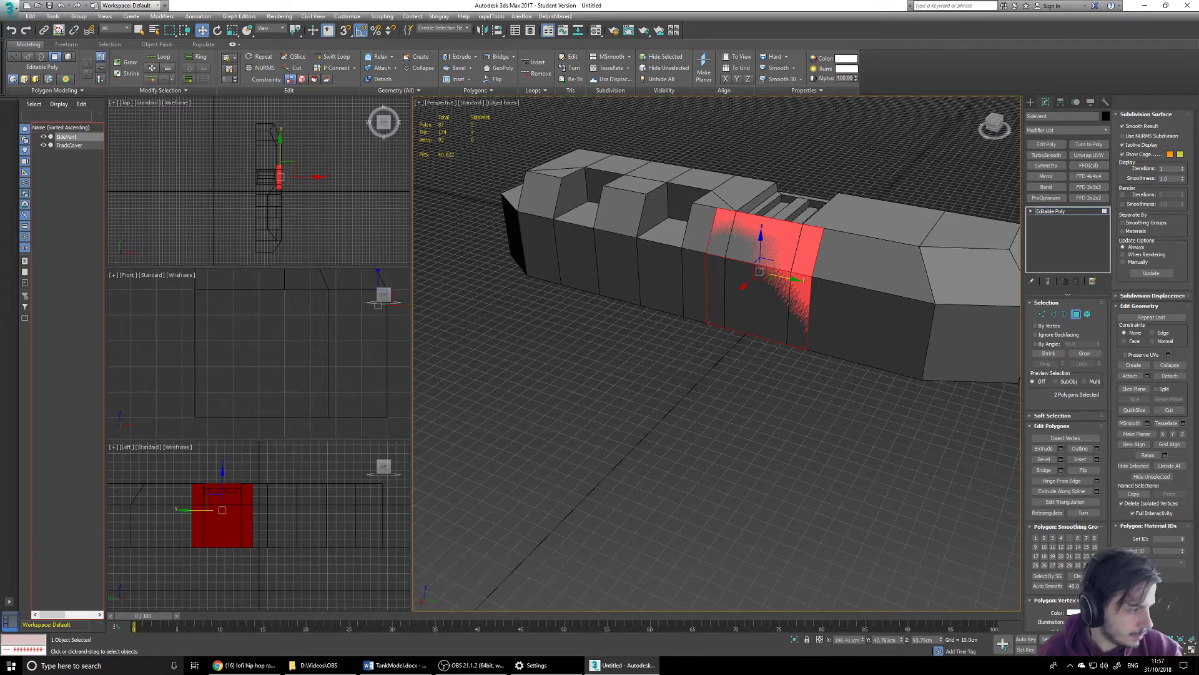
Bevel the two SideVent polygons outward with a height of 25 cm and an outline of -5 cm.
click(1061, 459)
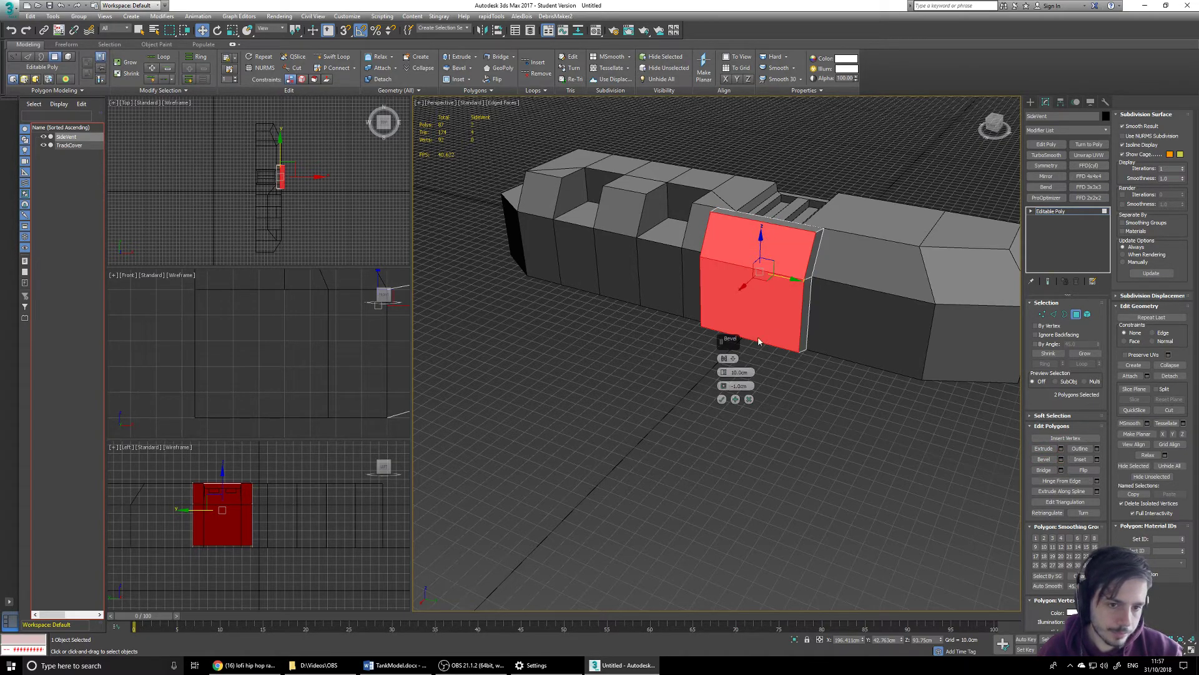
click(737, 372)
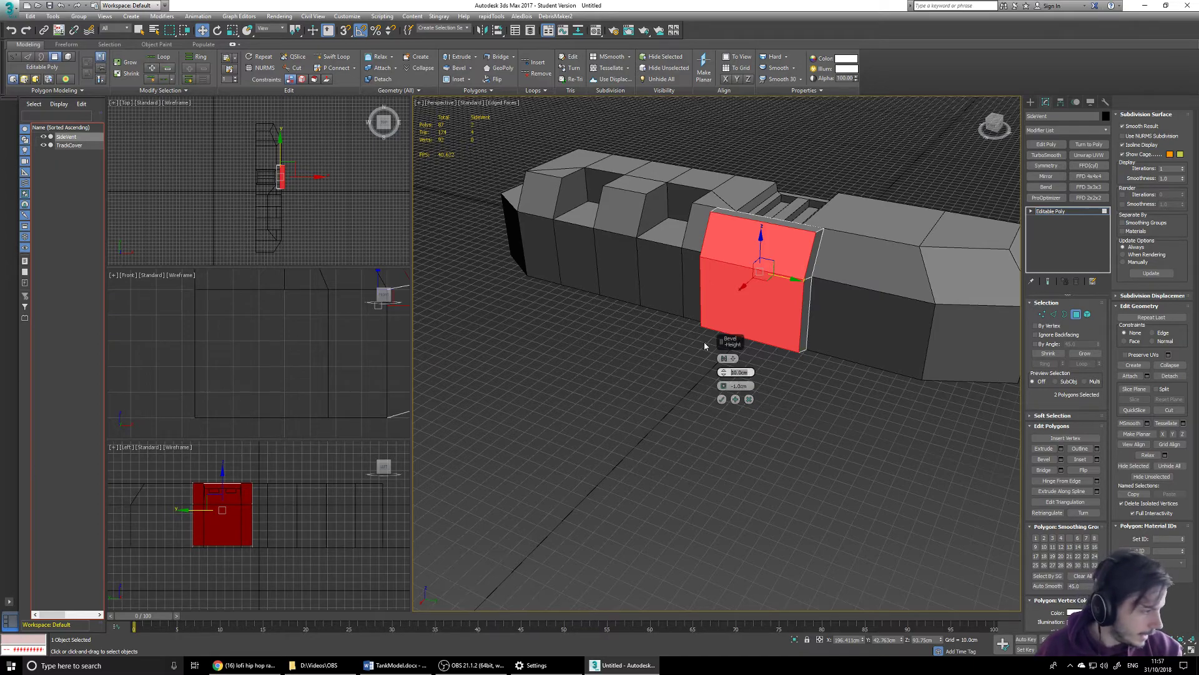
text(25)
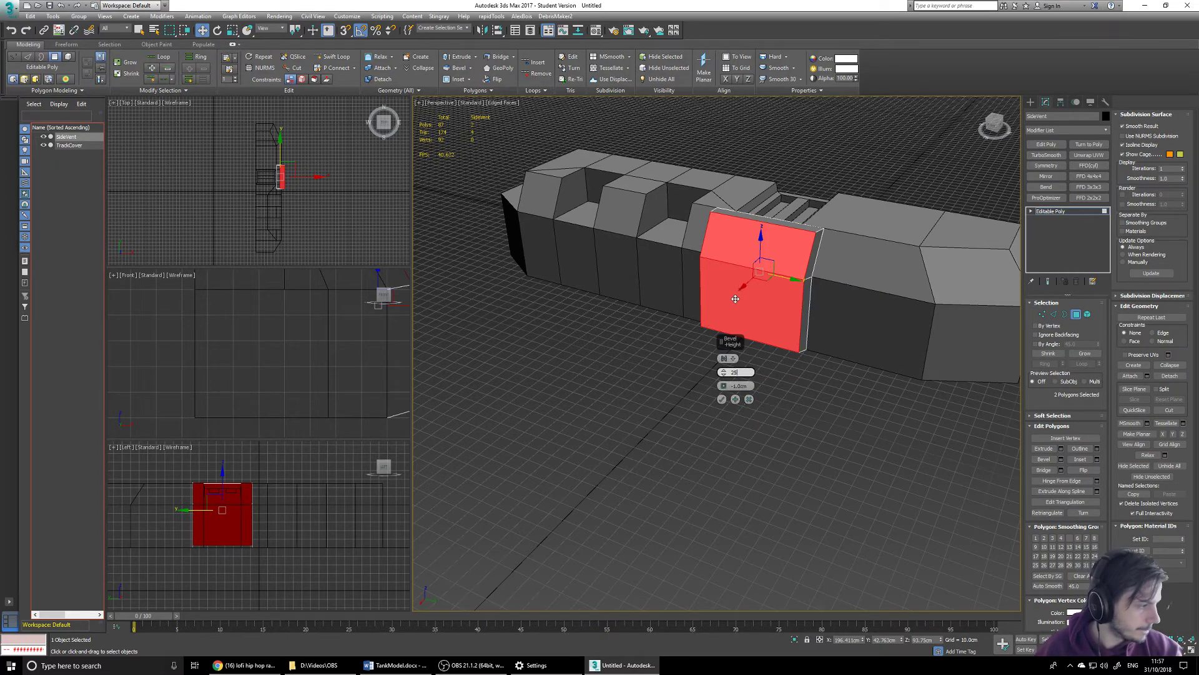
key(Tab)
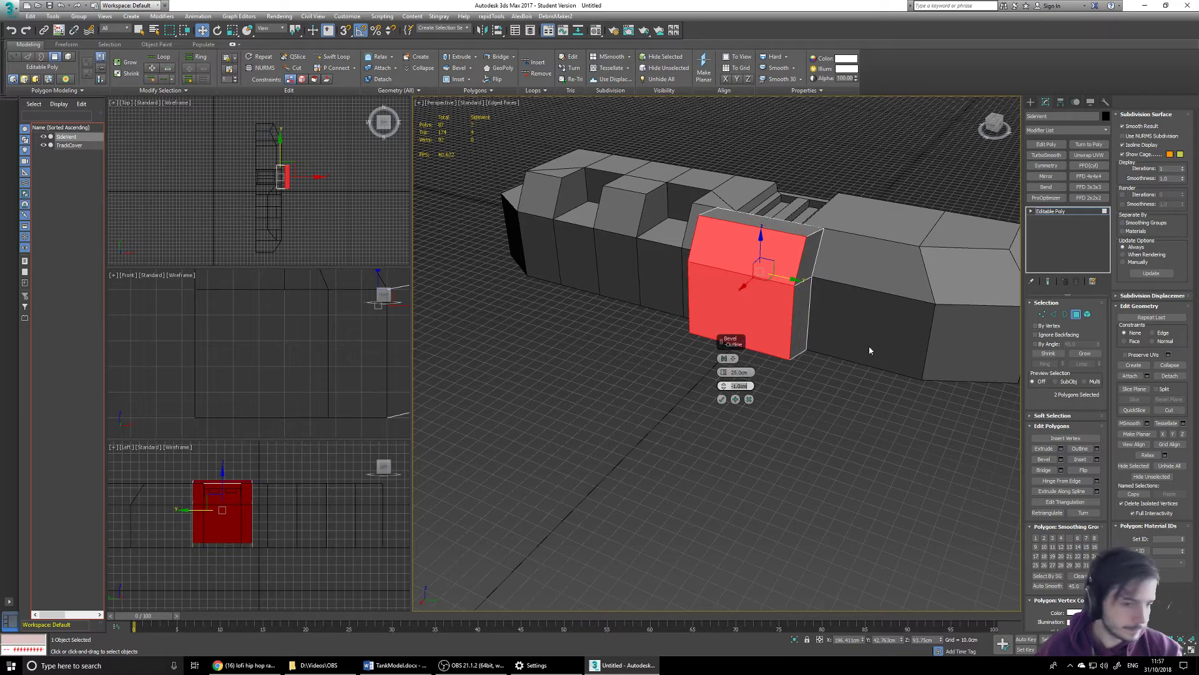
text(-5)
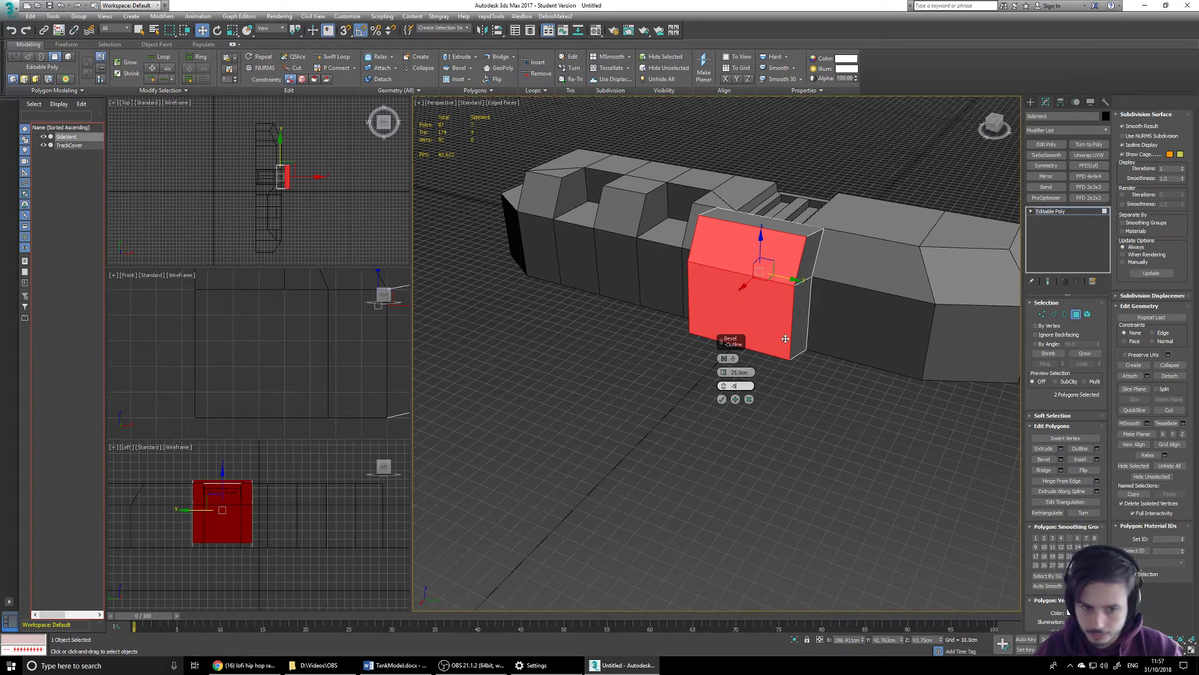
key(Return)
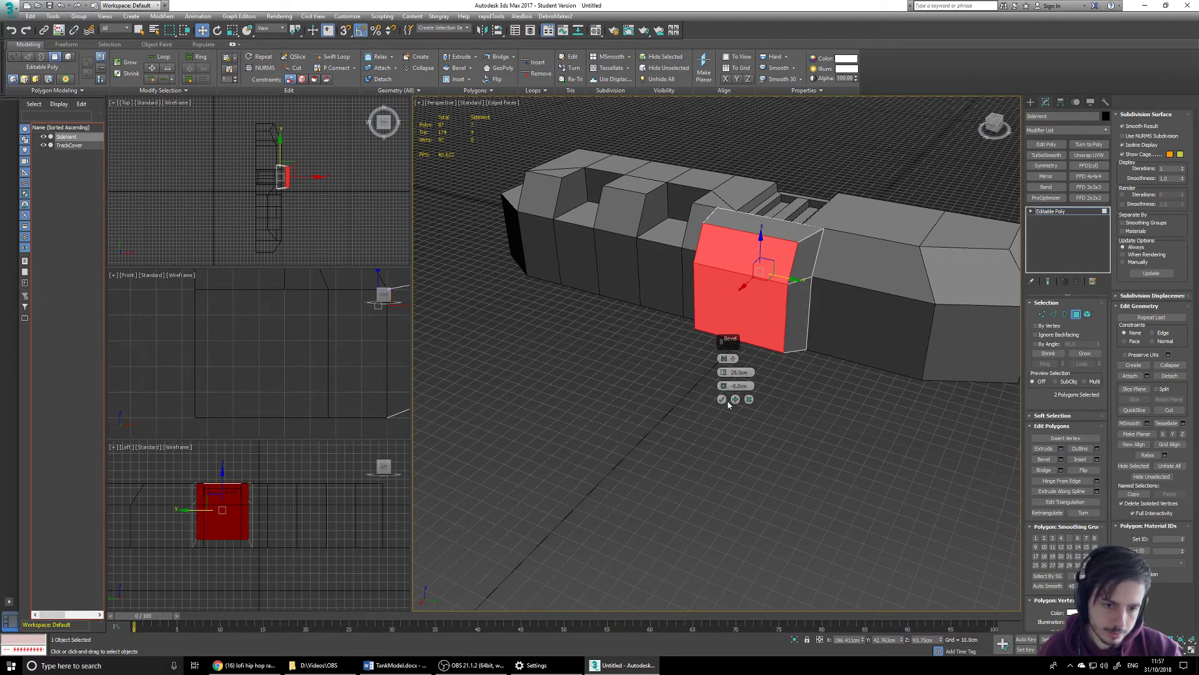
click(722, 400)
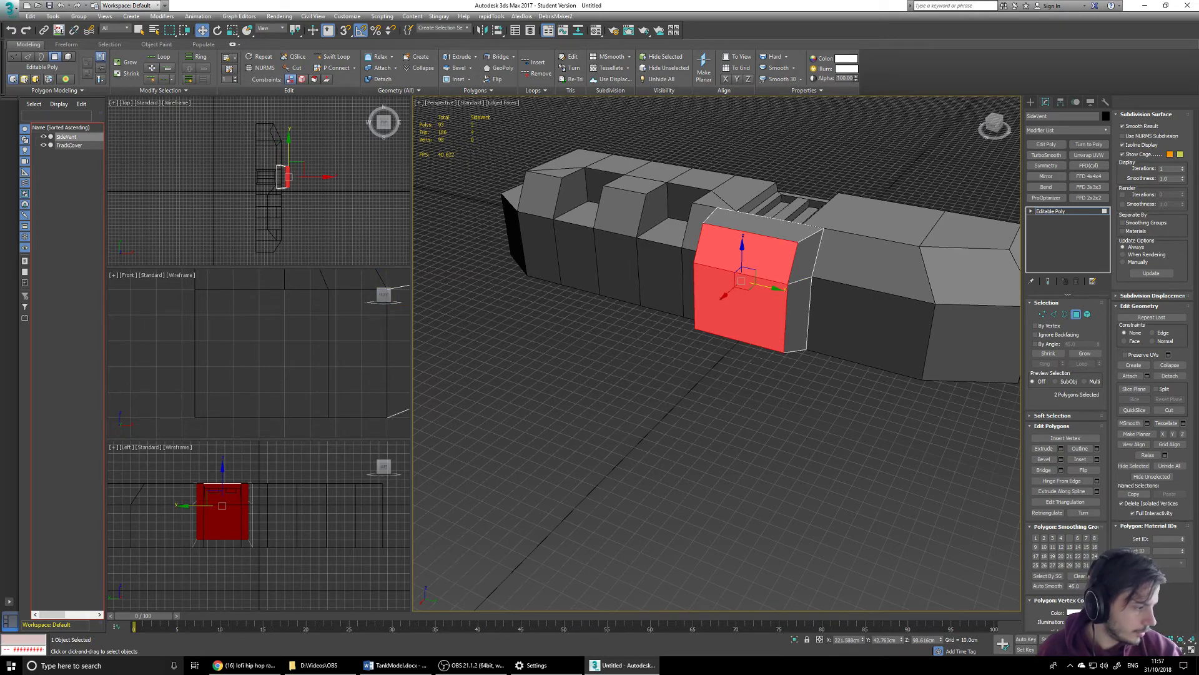